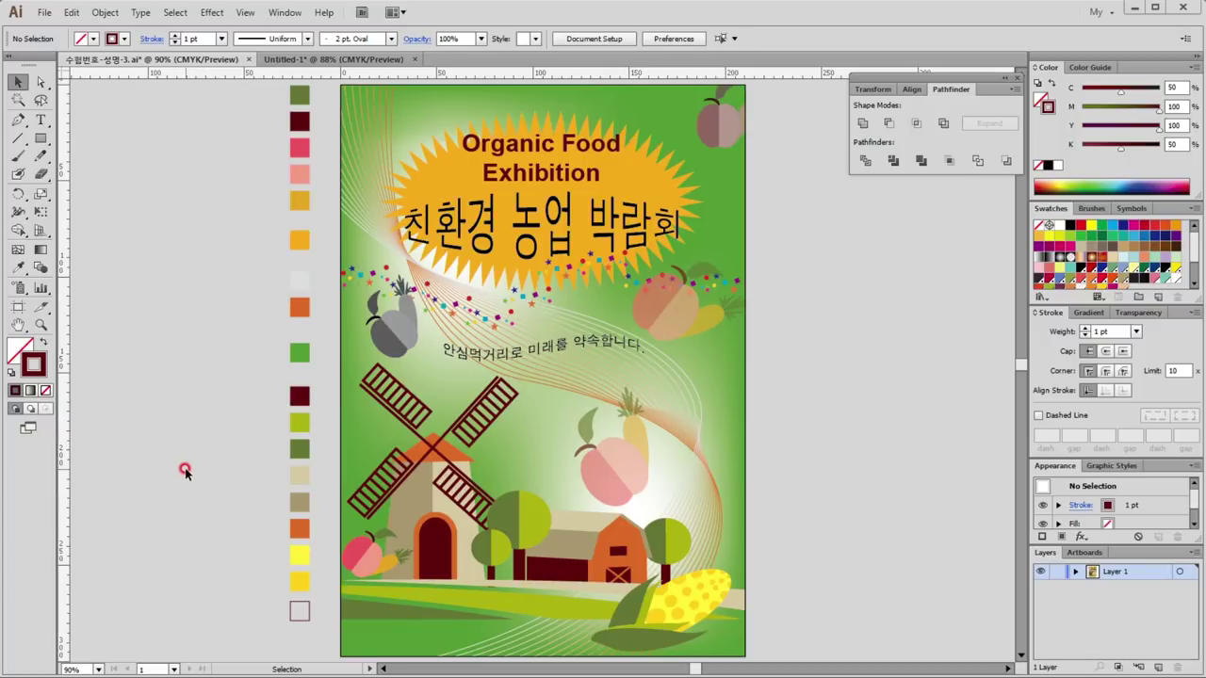
Step: Inspect the wavy line group and orange starburst behind the title in the finished poster
click(598, 393)
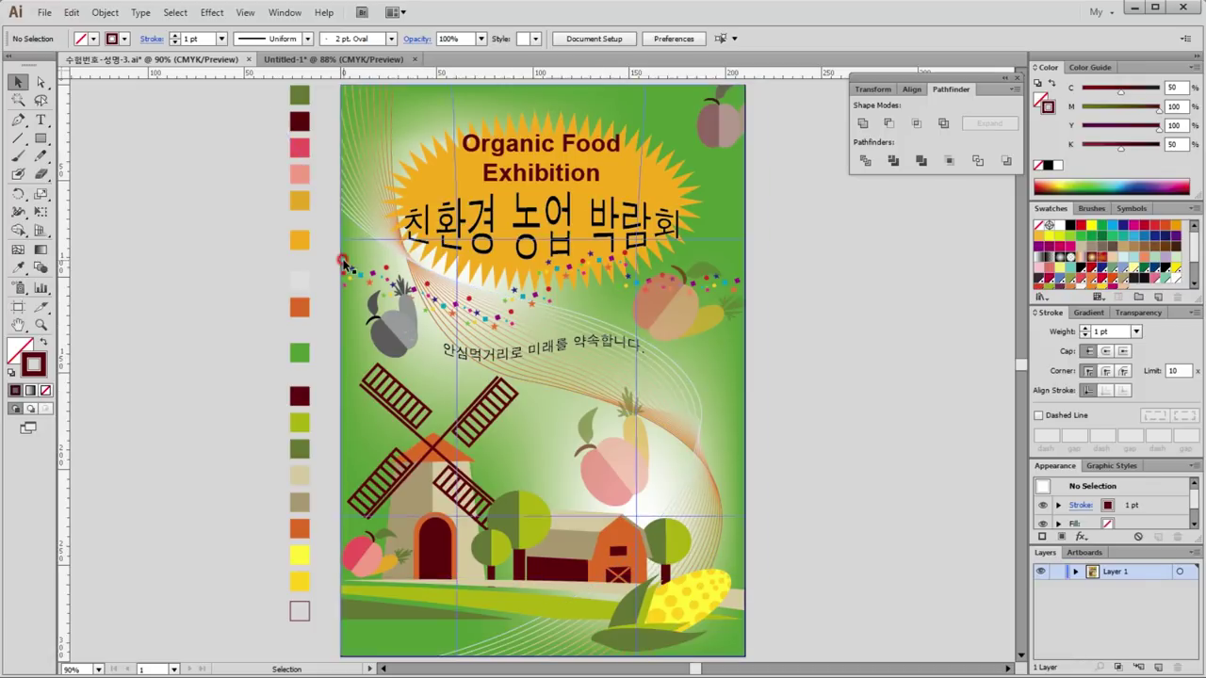
click(818, 394)
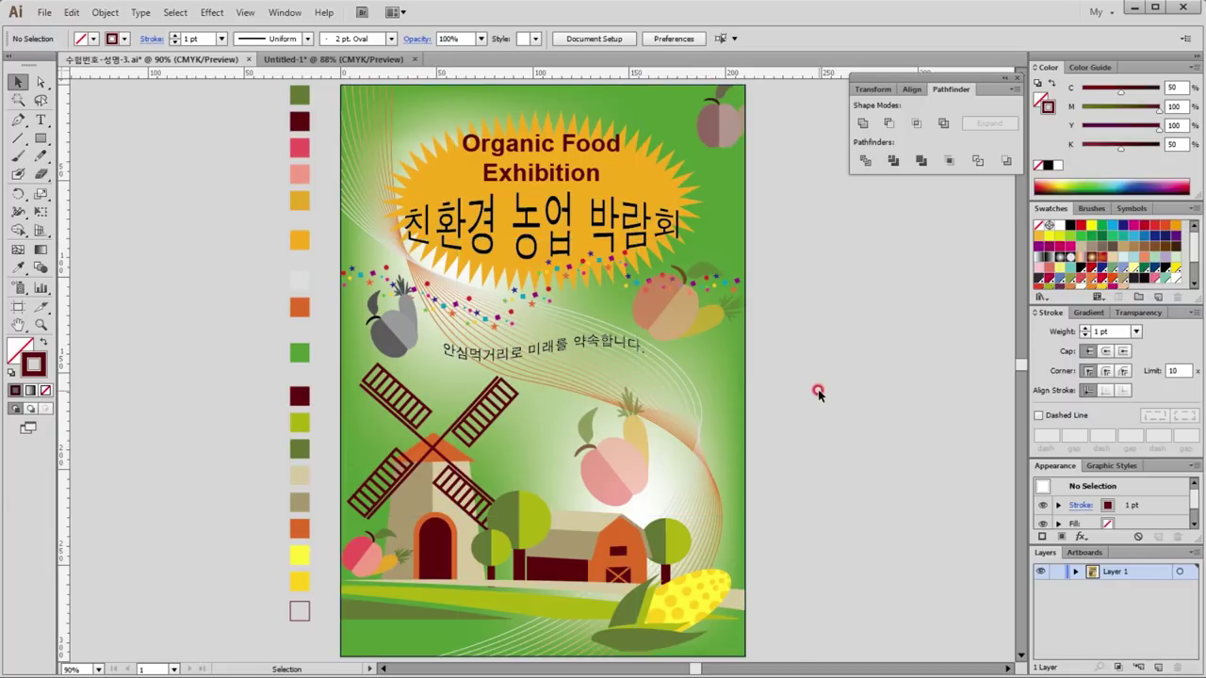
click(650, 168)
Step: Switch to the blank Untitled-1 document with Fill active, then bring up the exam PDF
click(361, 62)
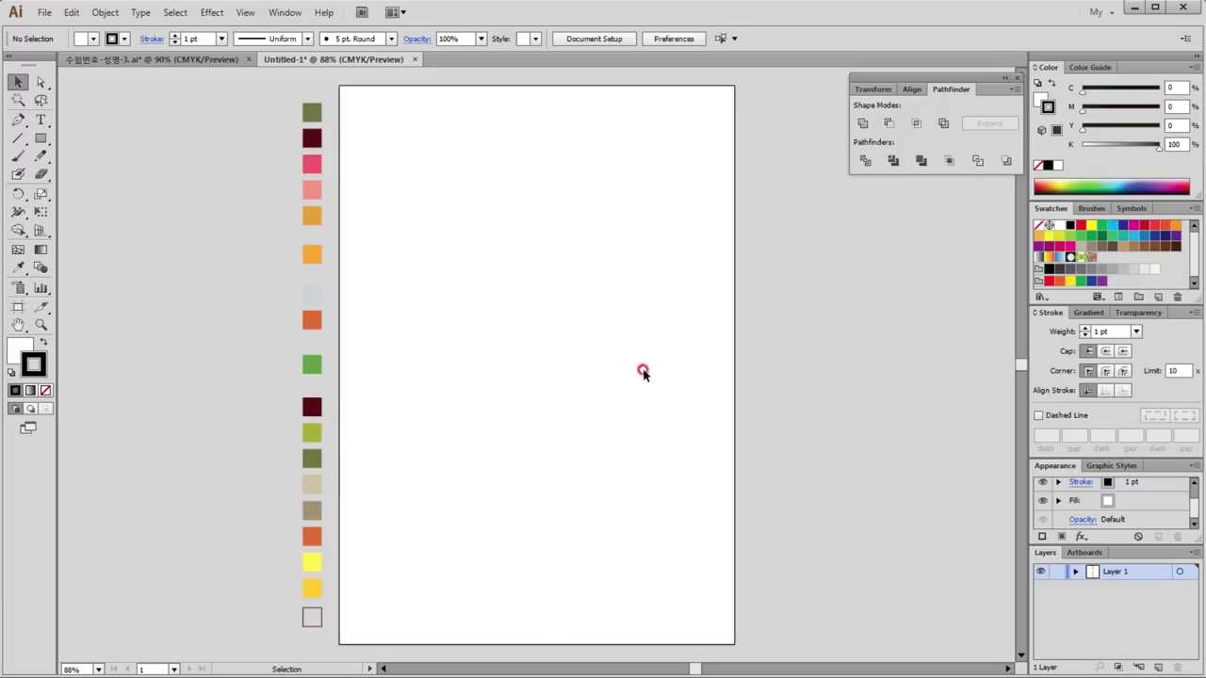
click(19, 347)
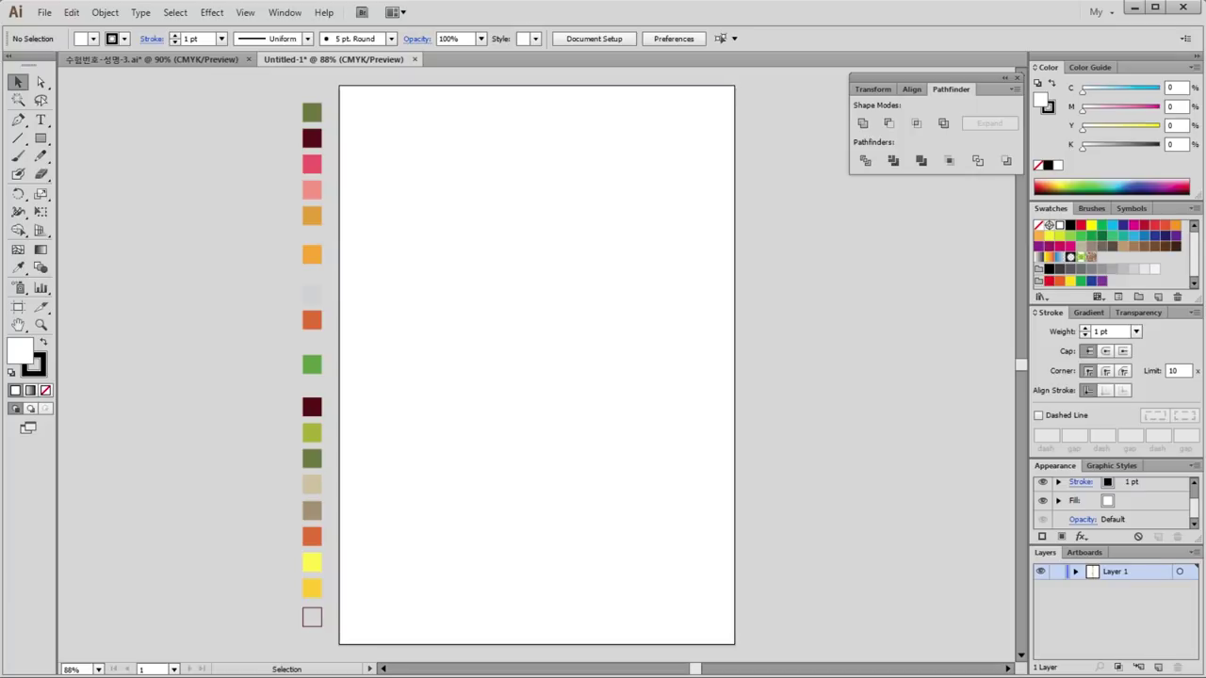
key(alt+Tab)
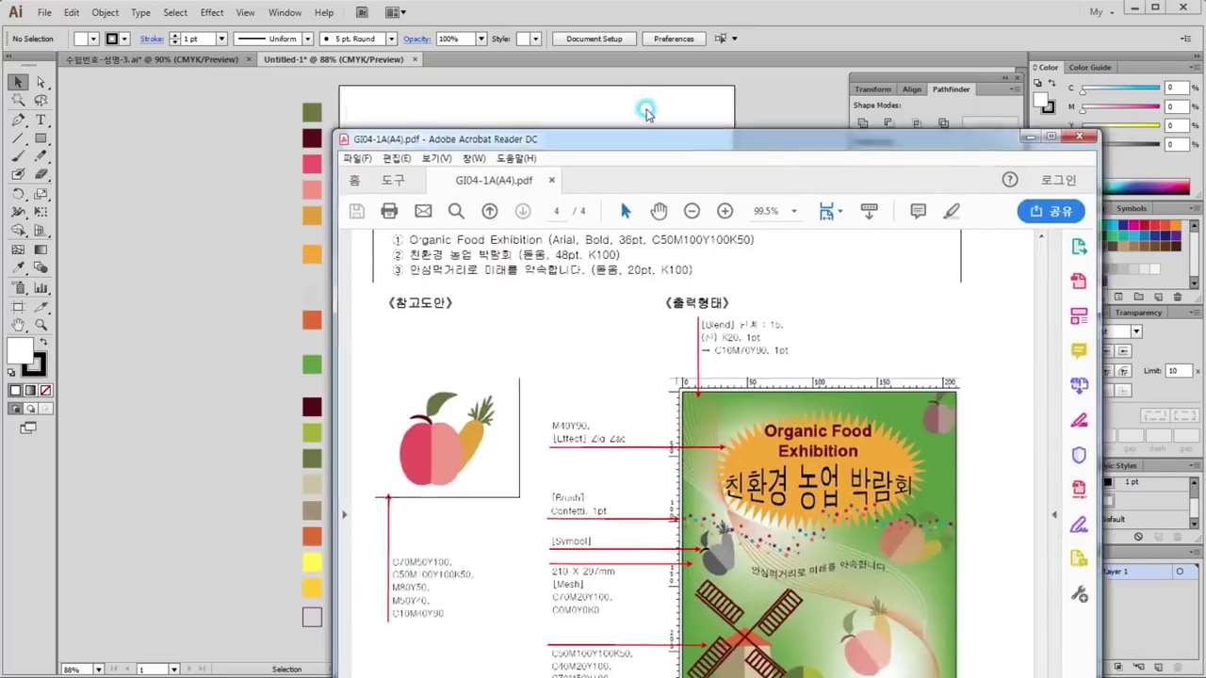
Step: Maximize the exam PDF and review the conditions, including the Symbol requirement
drag(652, 141, 557, 11)
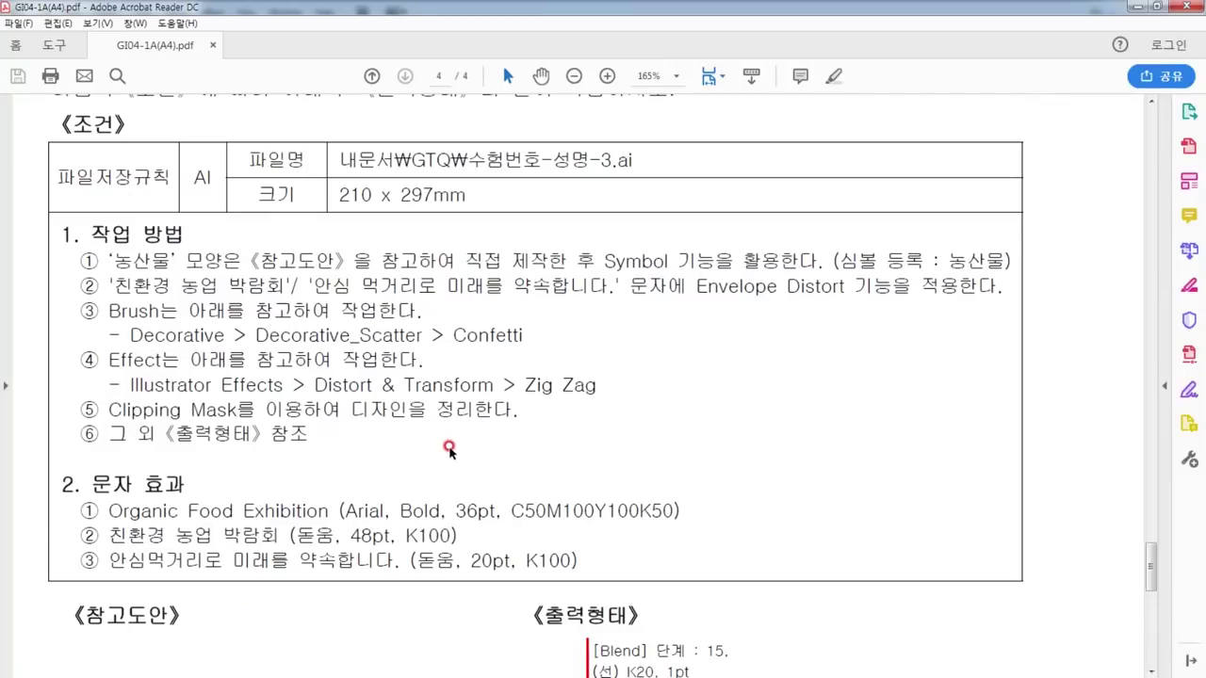
scroll(356, 418, up, 3)
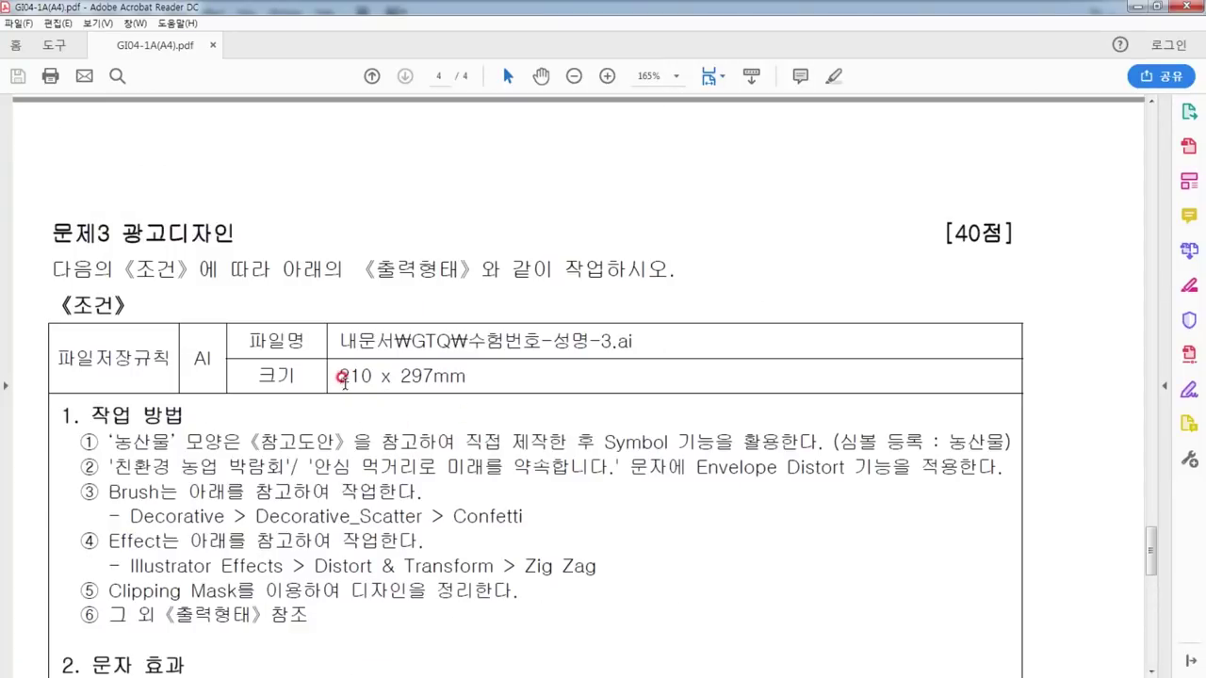
drag(607, 440, 771, 441)
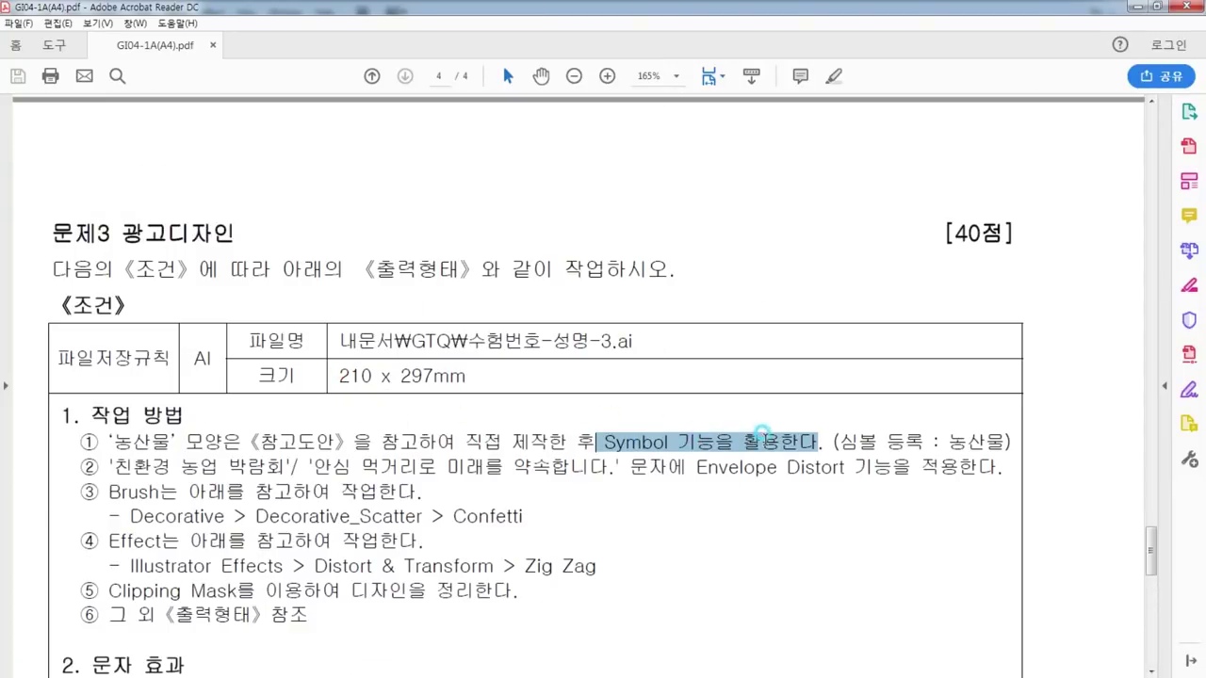
click(638, 520)
scroll(660, 509, down, 7)
scroll(588, 554, down, 3)
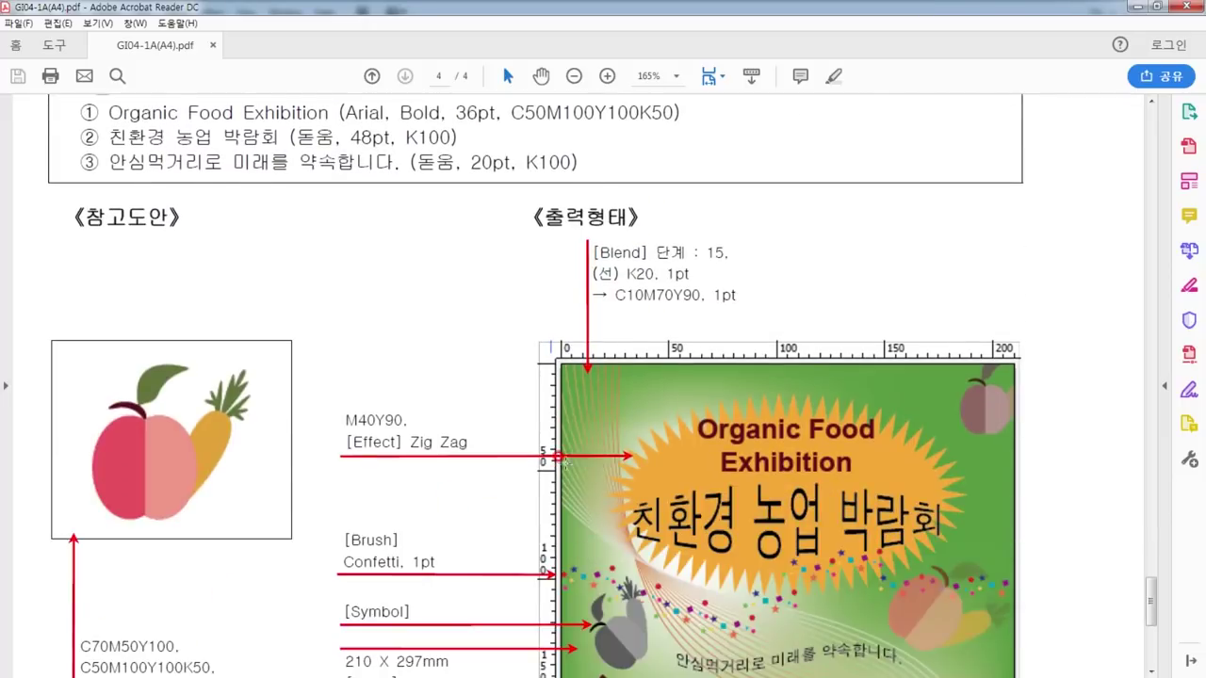
scroll(650, 424, up, 8)
Step: Scroll through the reference poster, then move the PDF window aside to reveal Illustrator
drag(1011, 297, 929, 297)
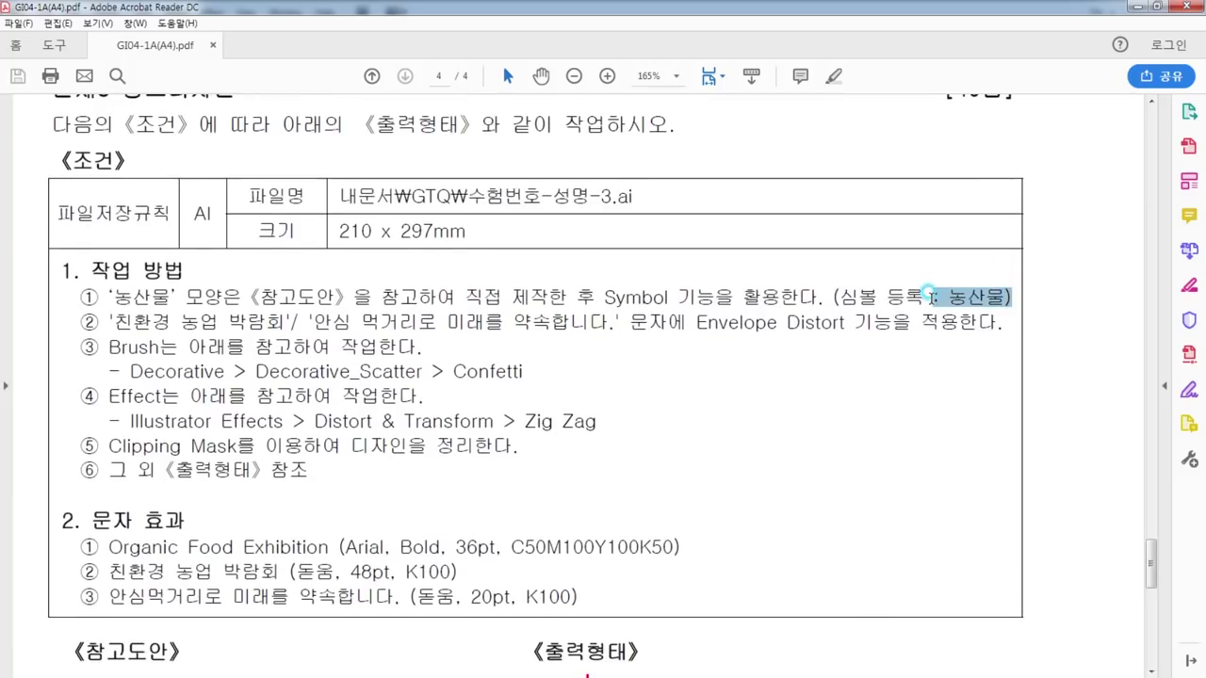
scroll(523, 509, down, 4)
scroll(519, 487, down, 5)
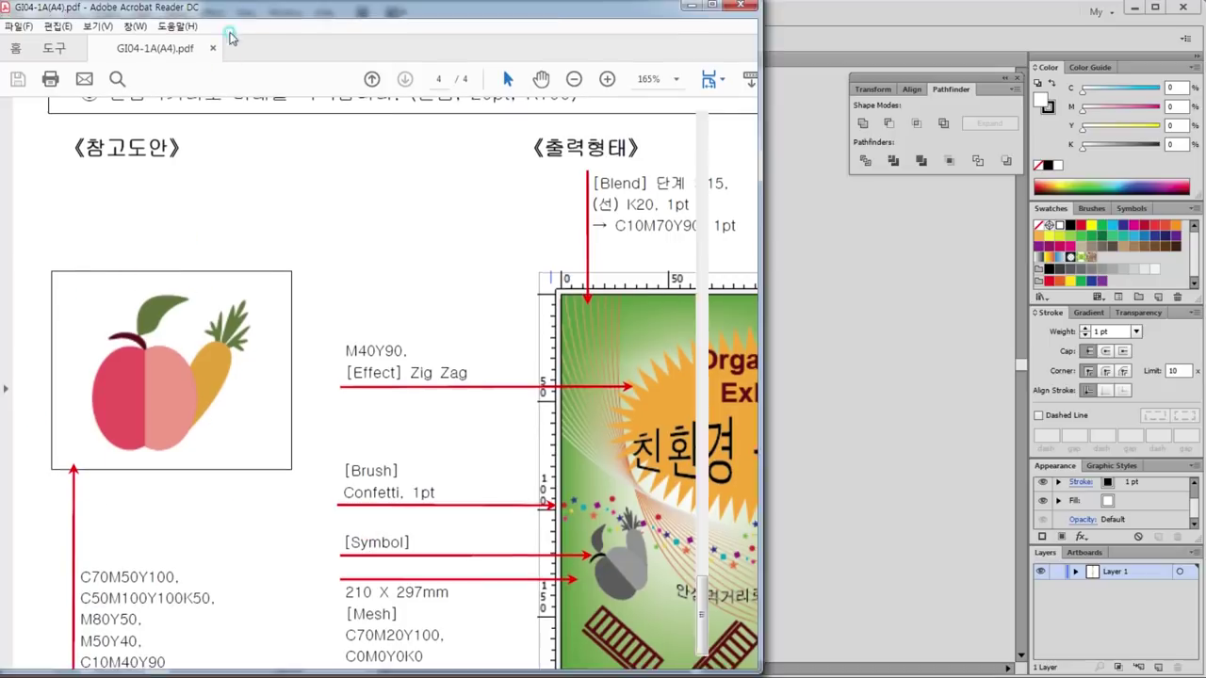
drag(253, 5, 141, 179)
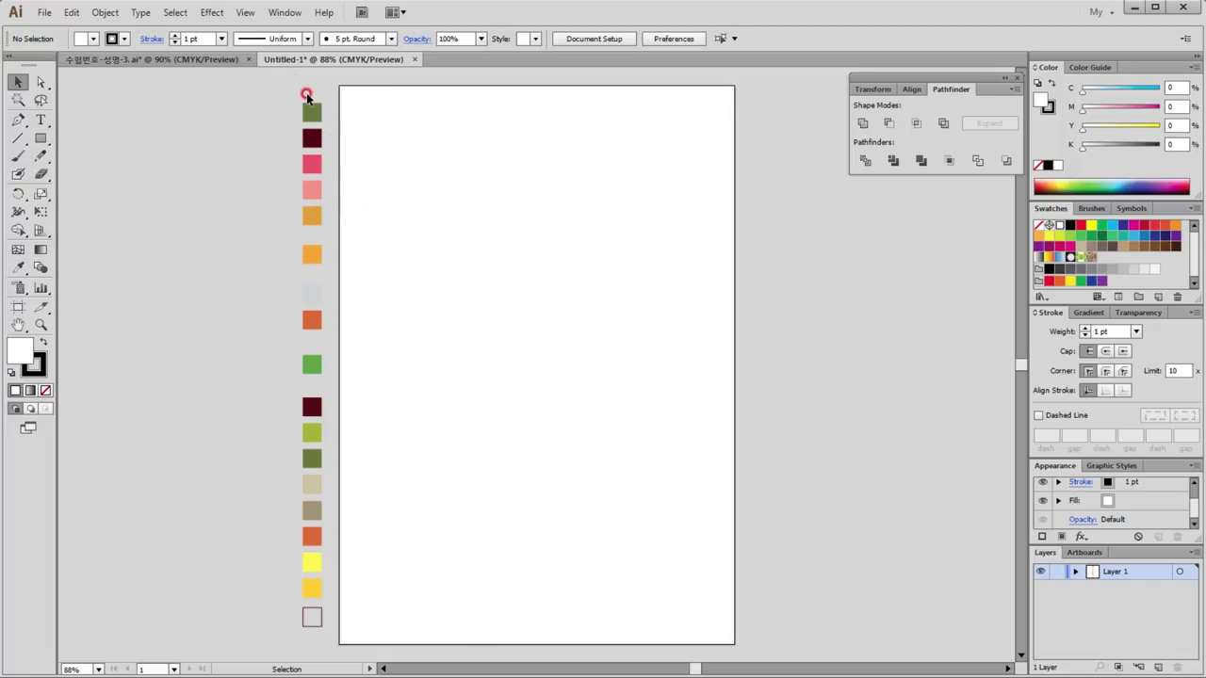
Step: With a pink fill, draw two overlapping ellipses beside the colour squares and zoom in
click(316, 166)
click(17, 119)
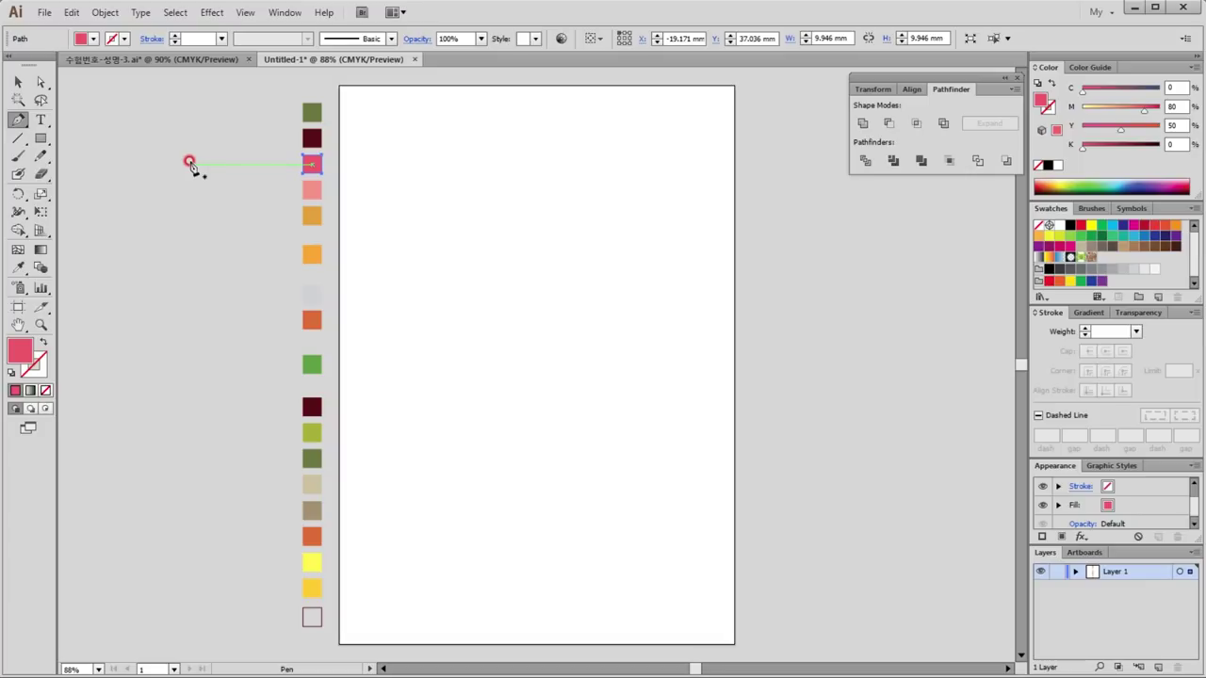
drag(41, 138, 91, 177)
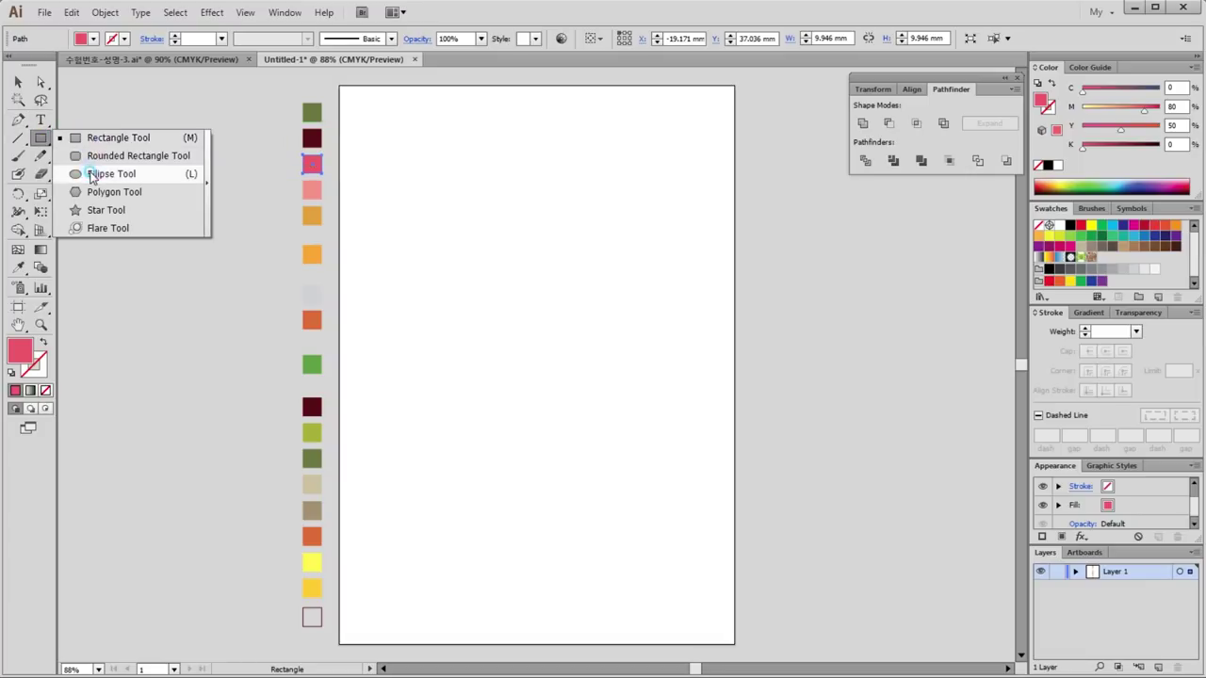
mouse_move(146, 139)
mouse_down()
mouse_move(182, 207)
mouse_move(198, 205)
mouse_move(198, 192)
mouse_up()
key(v)
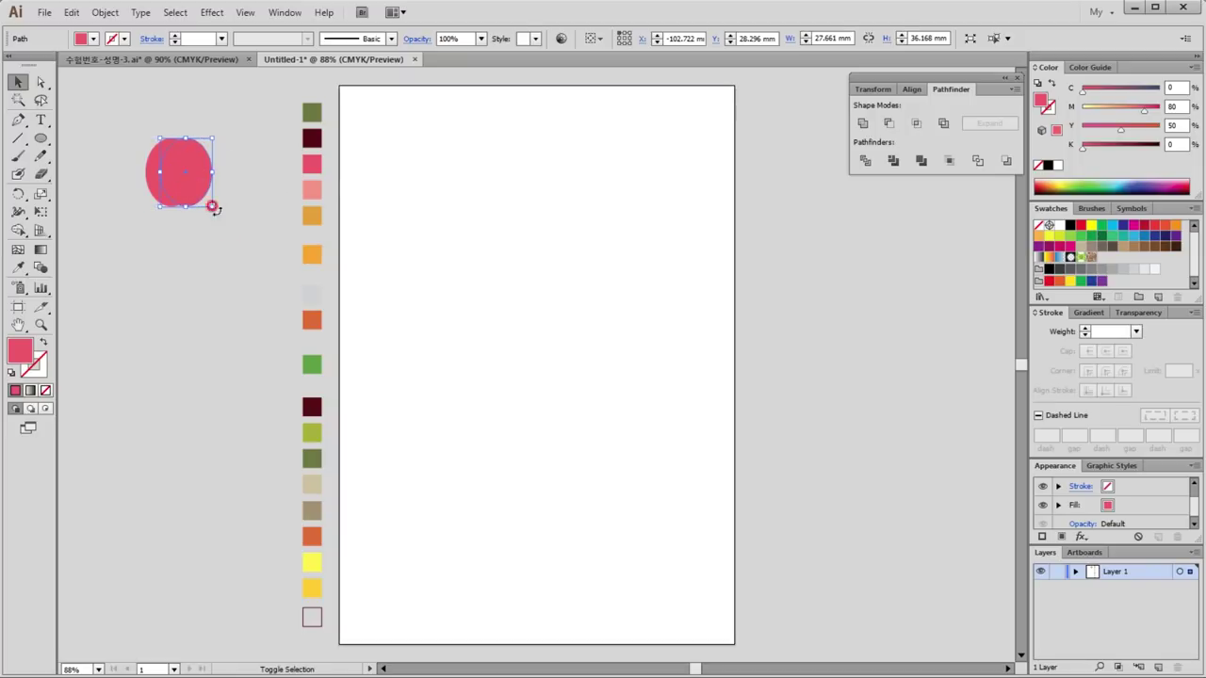
click(130, 118)
drag(113, 100, 242, 255)
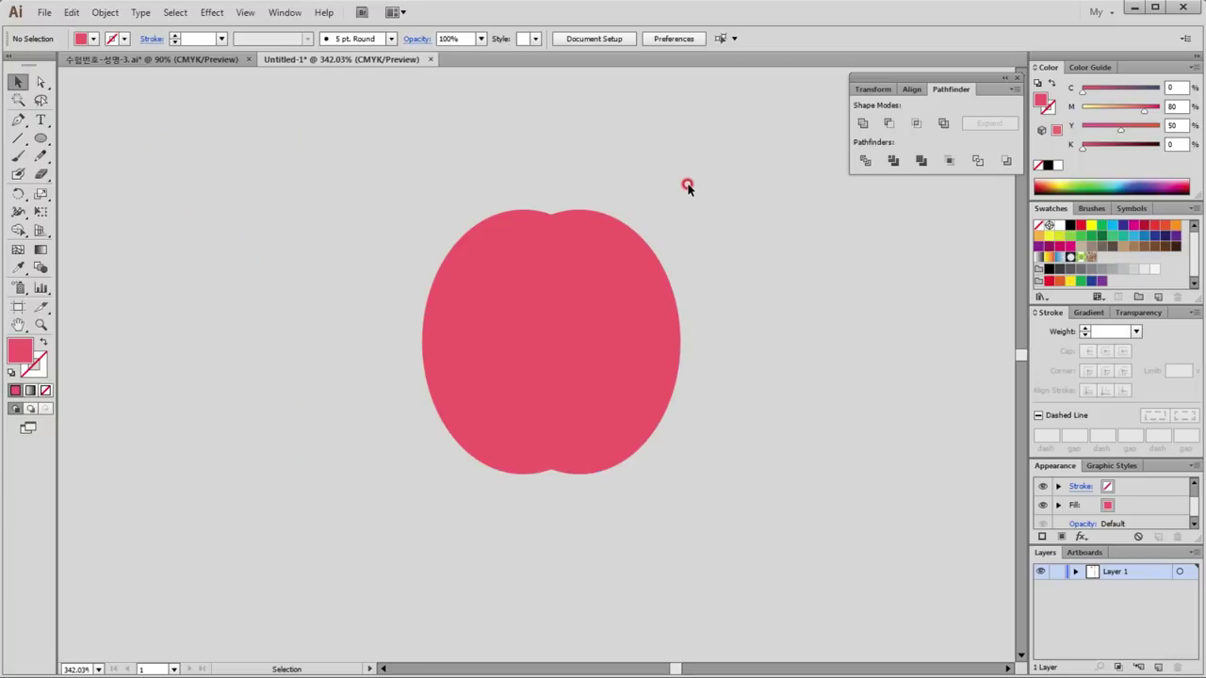
Step: Draw a vertical Pen line running from above to below the apple shape
click(18, 138)
key(p)
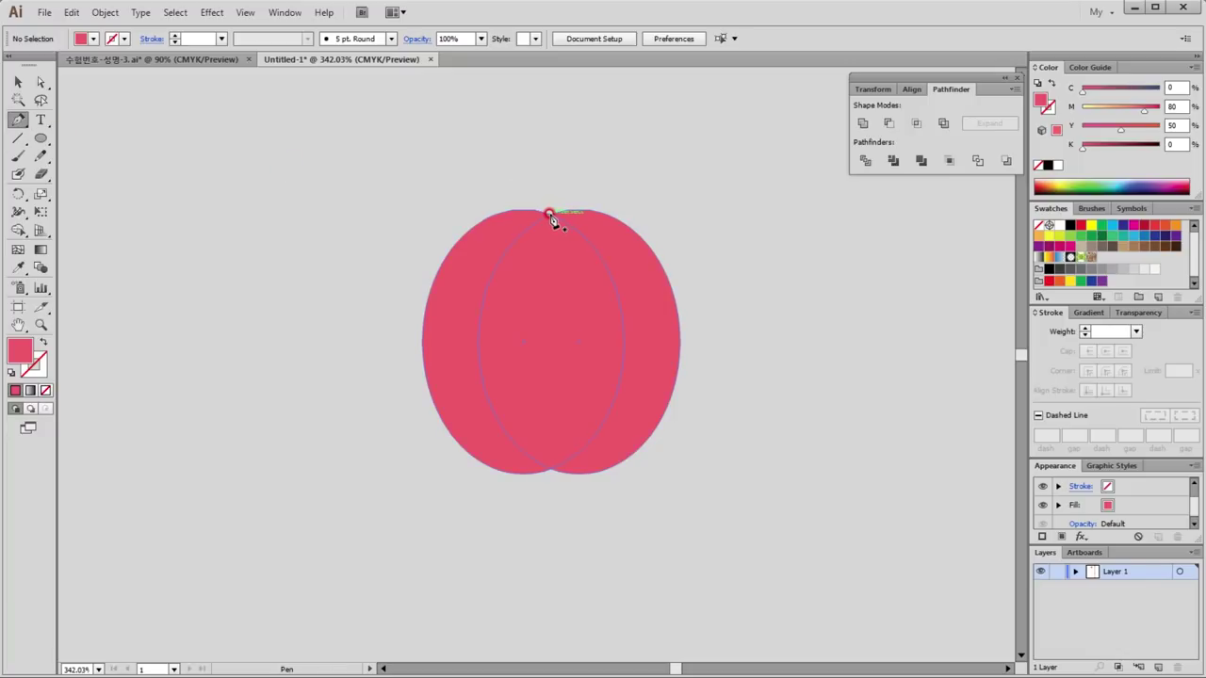
click(550, 179)
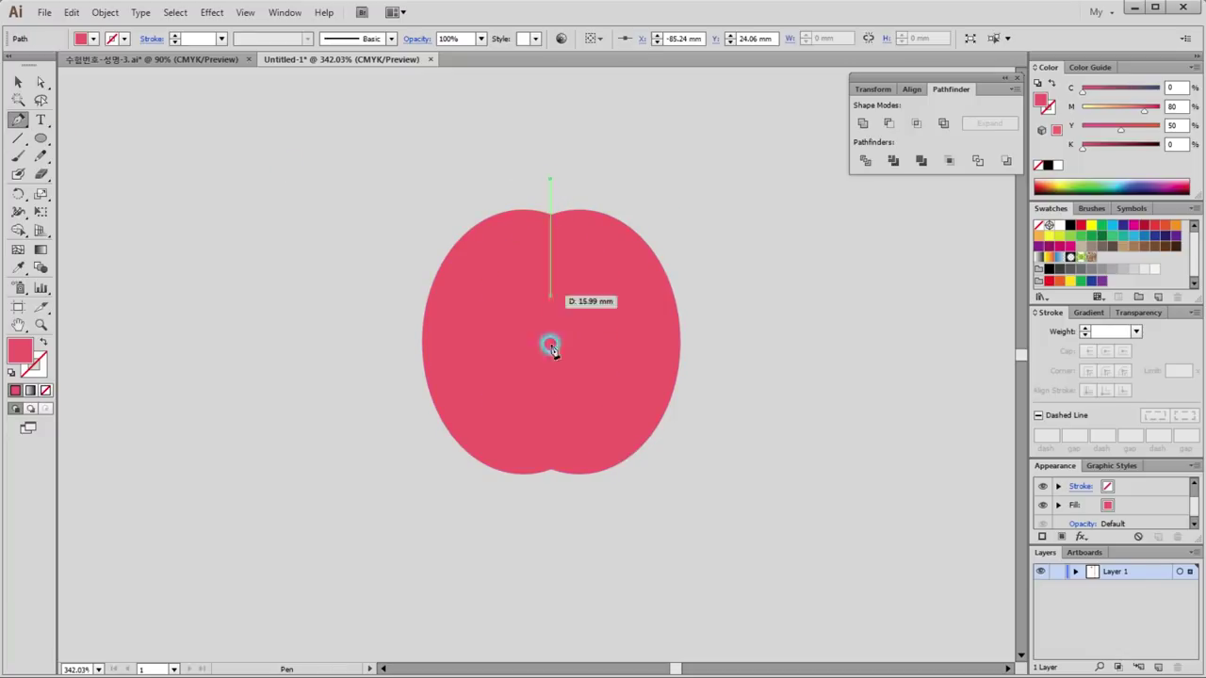
click(550, 505)
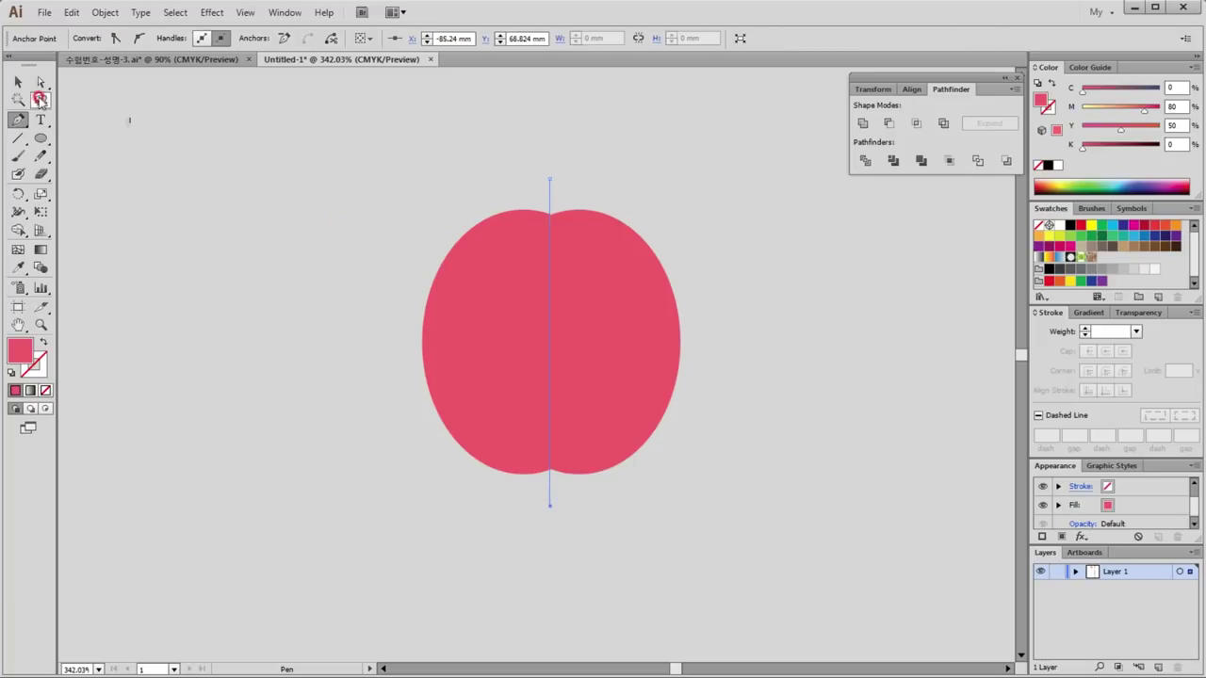
key(v)
drag(433, 162, 709, 319)
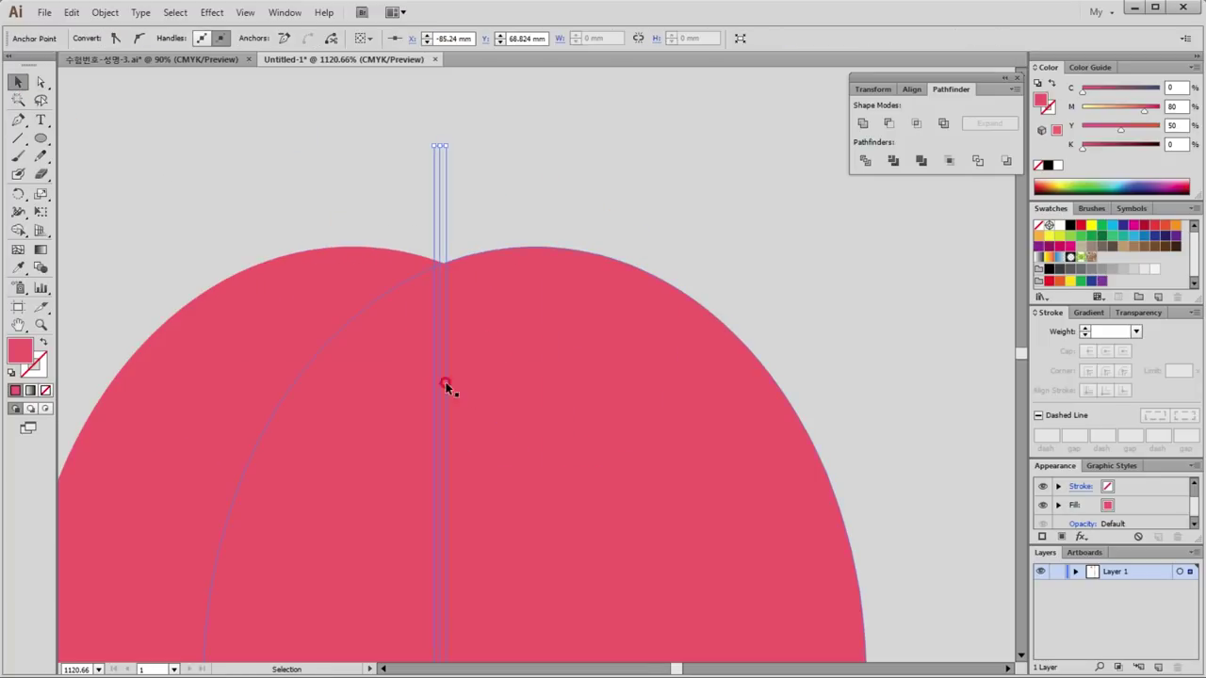
Step: Delete the right ellipse, then divide the remaining ellipse along the vertical line
click(563, 304)
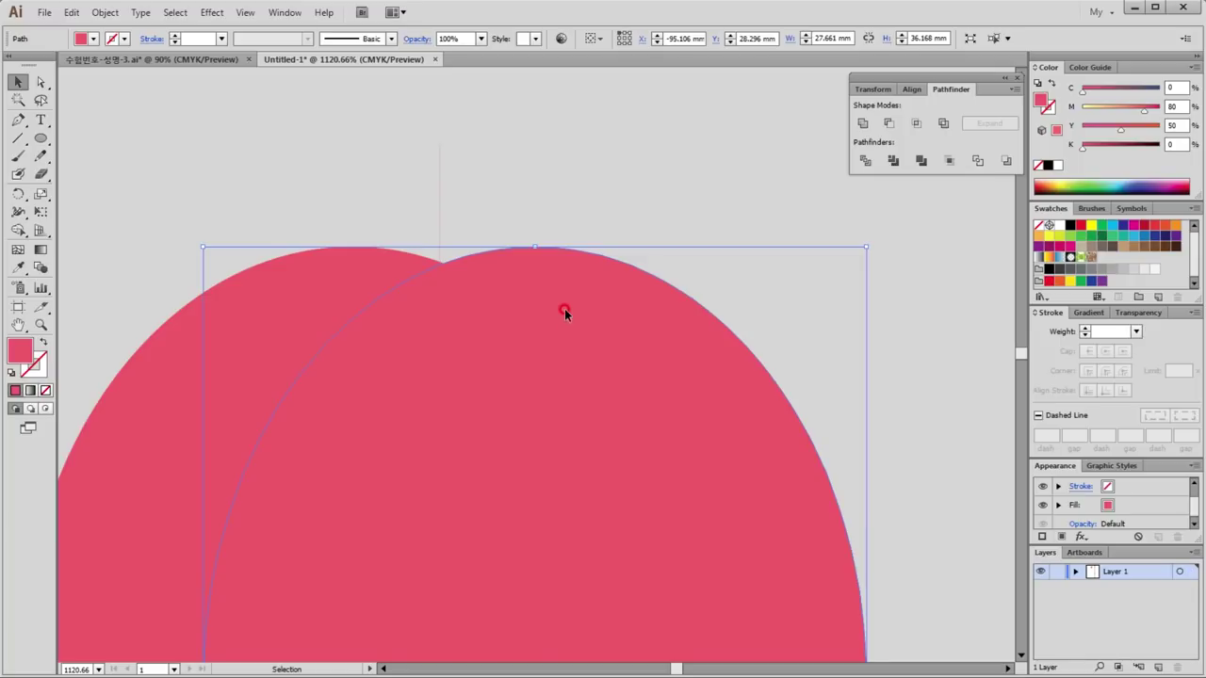
key(Delete)
click(535, 376)
click(544, 249)
key(ctrl+minus)
key(ctrl+minus)
key(ctrl+minus)
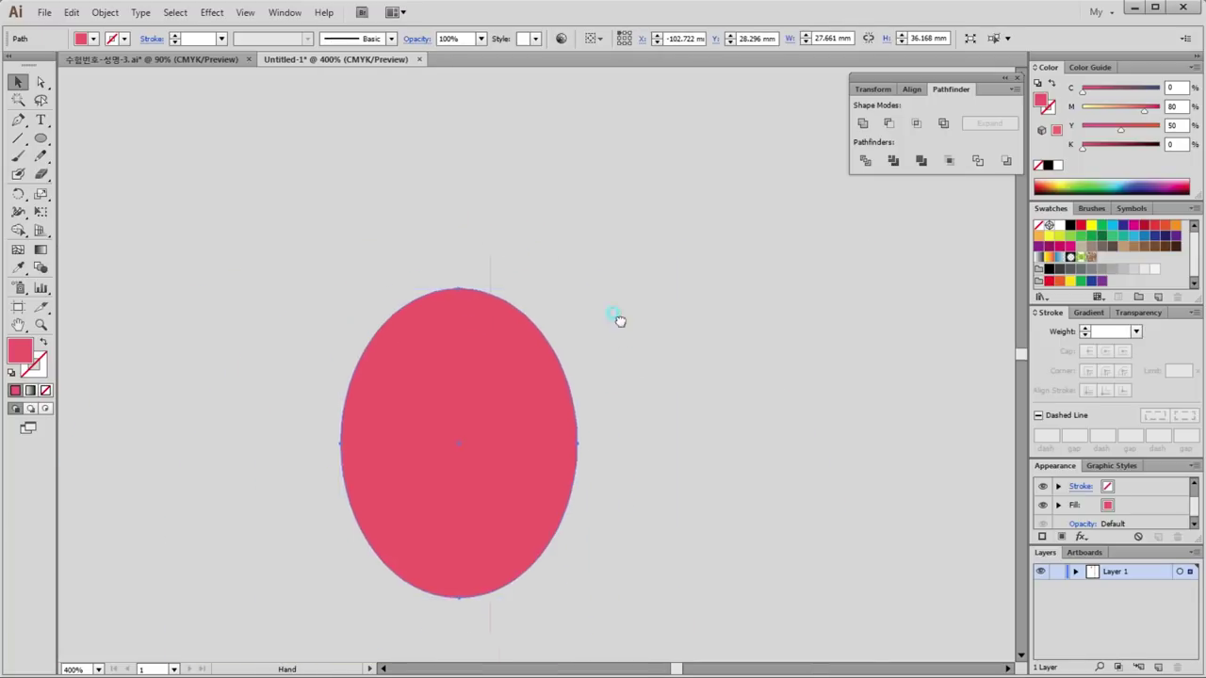
drag(619, 322, 573, 253)
drag(551, 213, 238, 360)
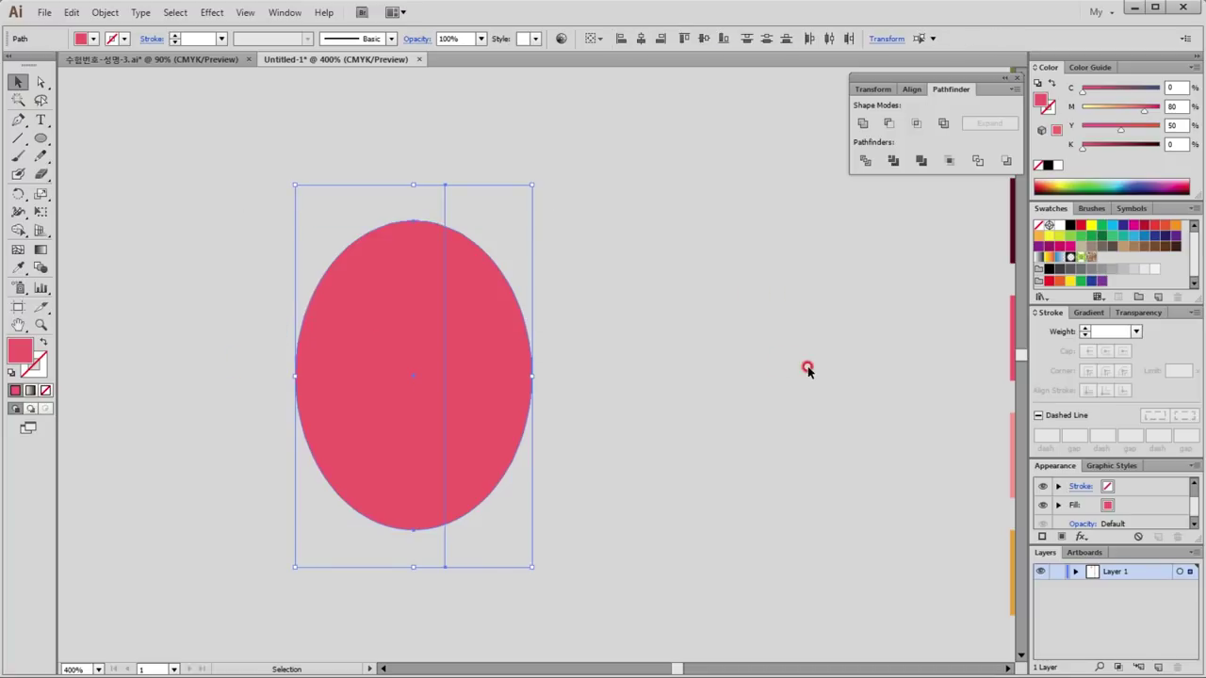
click(865, 160)
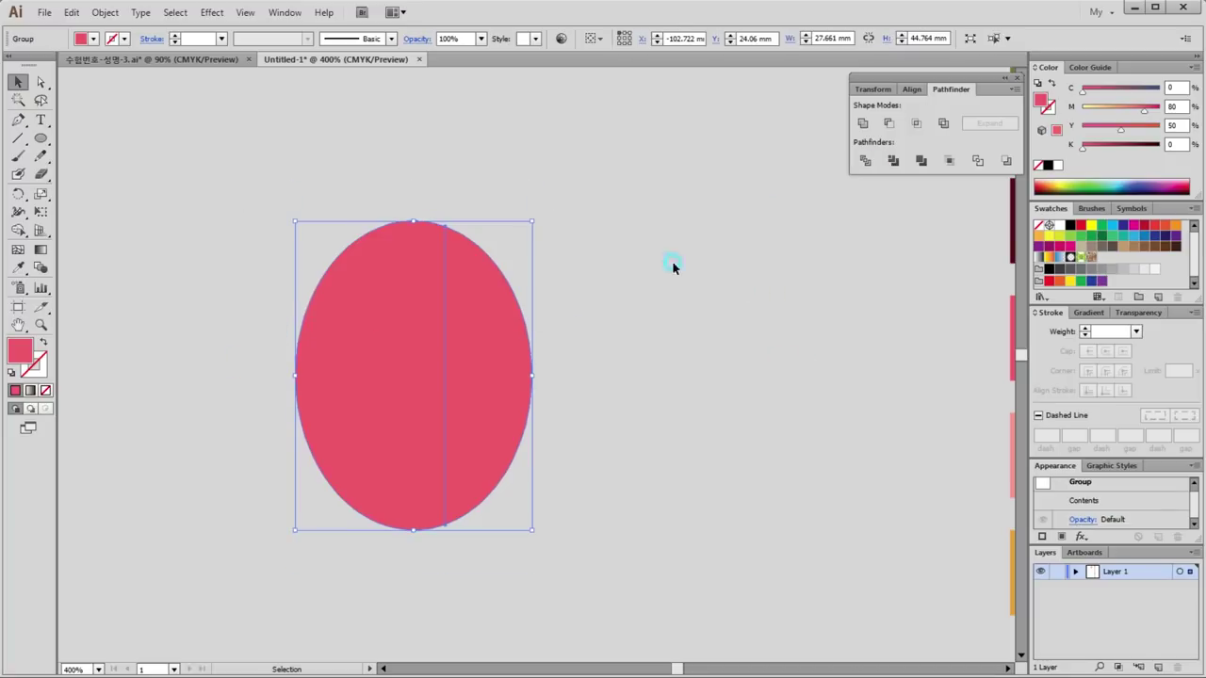
Step: Ungroup the two ellipse halves and delete the right half
right_click(398, 331)
click(450, 417)
click(767, 465)
click(491, 402)
key(Delete)
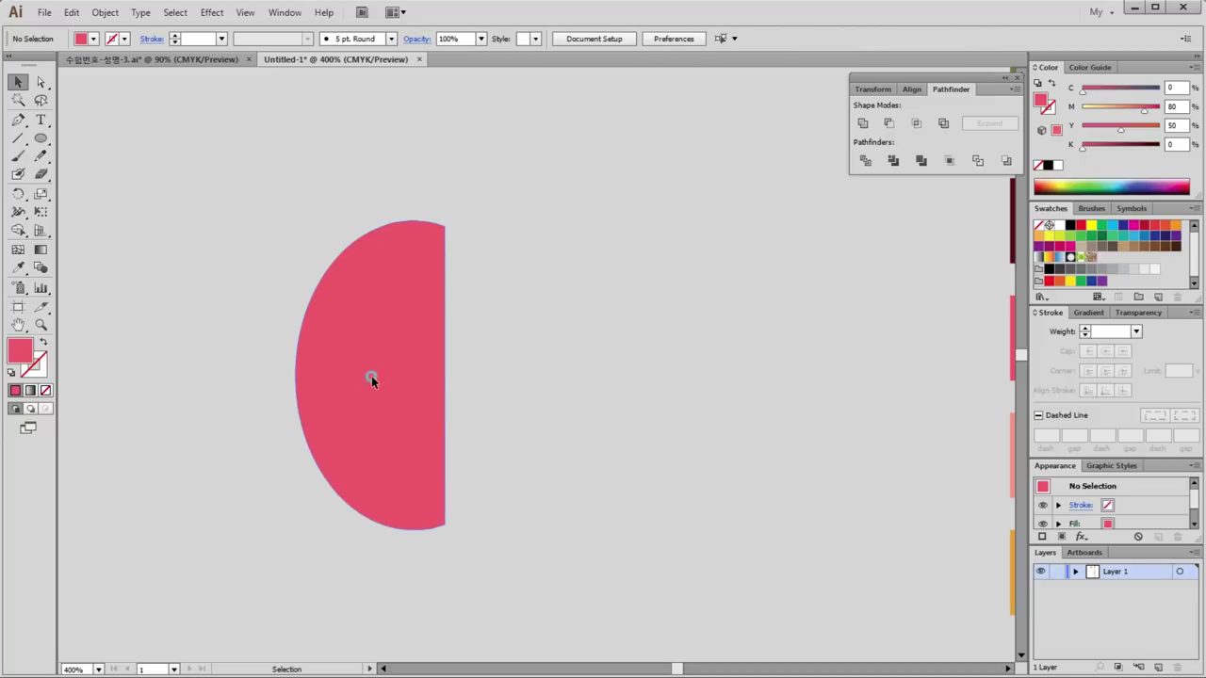
click(371, 378)
Step: Reflect a vertical copy of the left half across its straight edge to complete the oval
drag(19, 194, 98, 216)
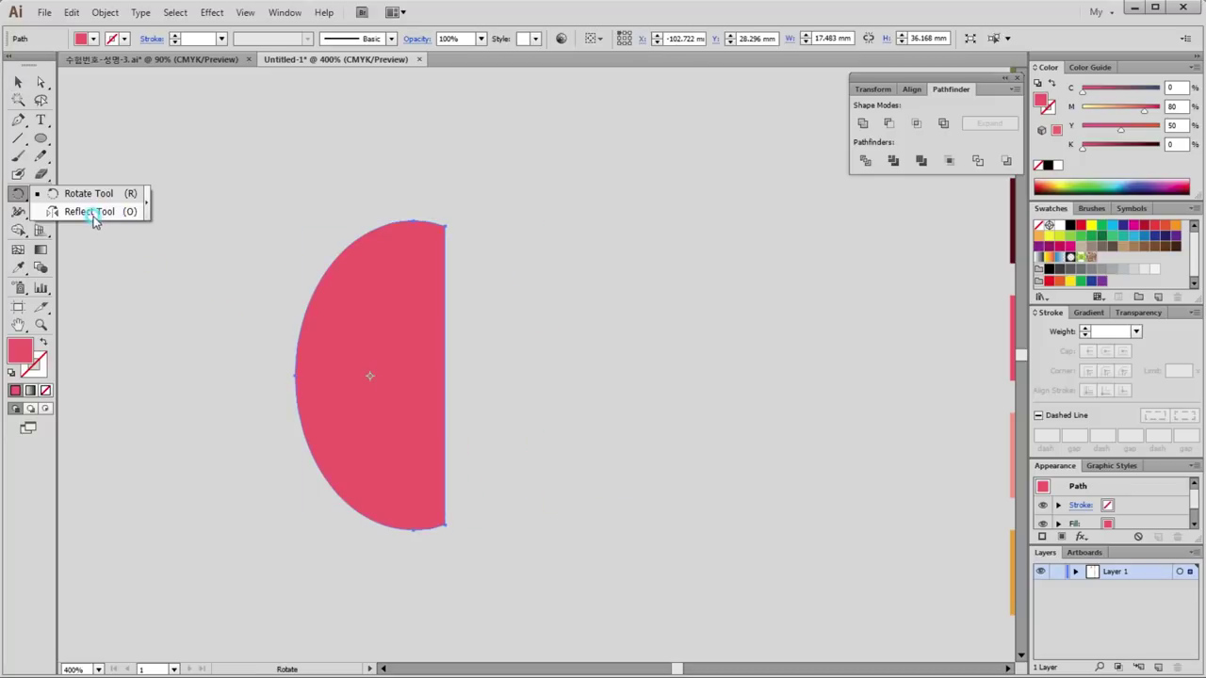
alt+click(445, 522)
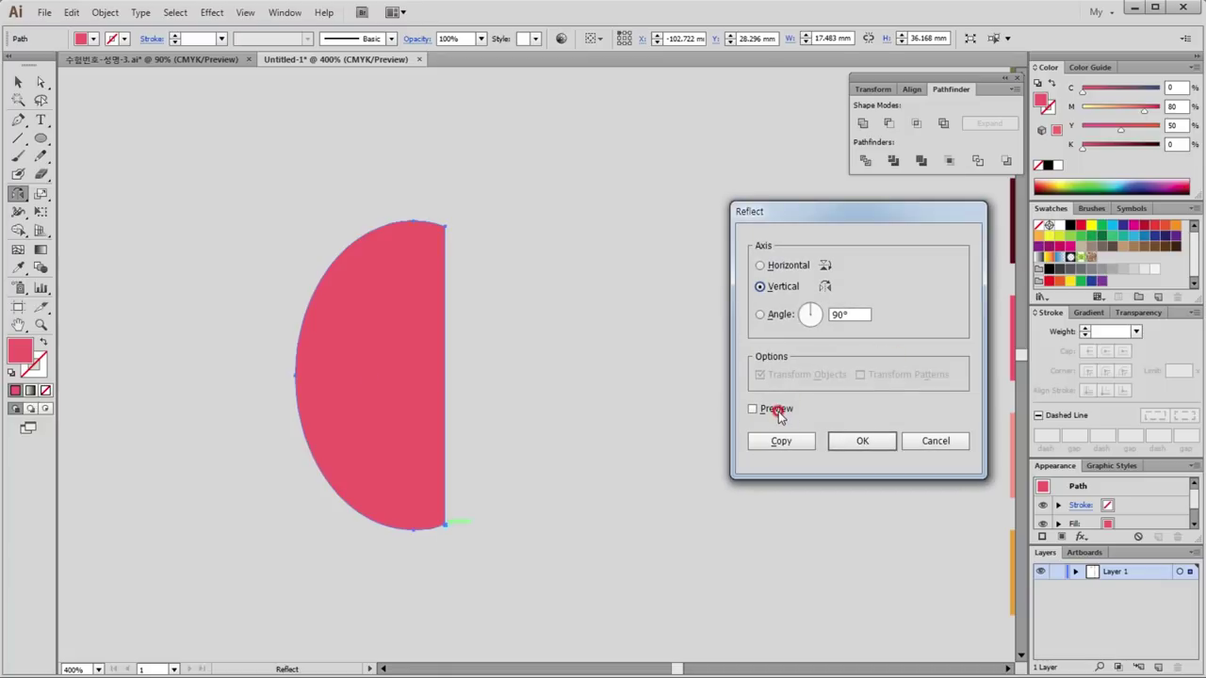
click(751, 408)
click(782, 444)
click(17, 82)
Step: Fill the right half with the light pink sample colour using the Eyedropper
key(space)
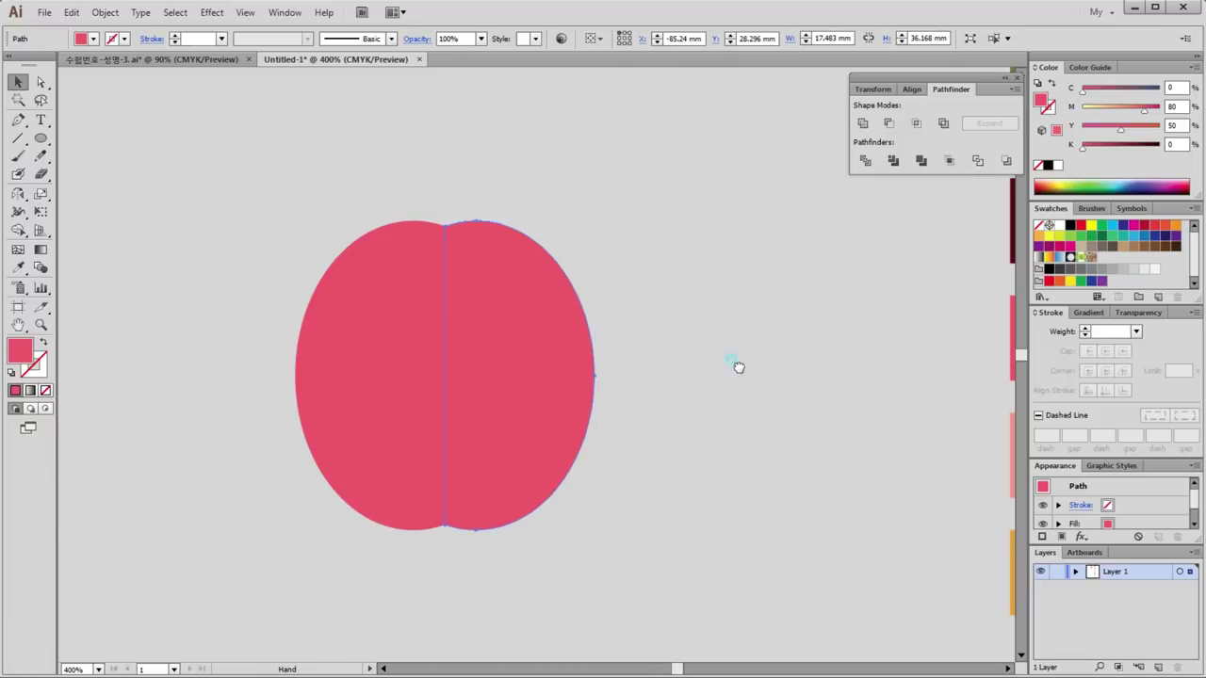
drag(761, 370, 531, 368)
key(i)
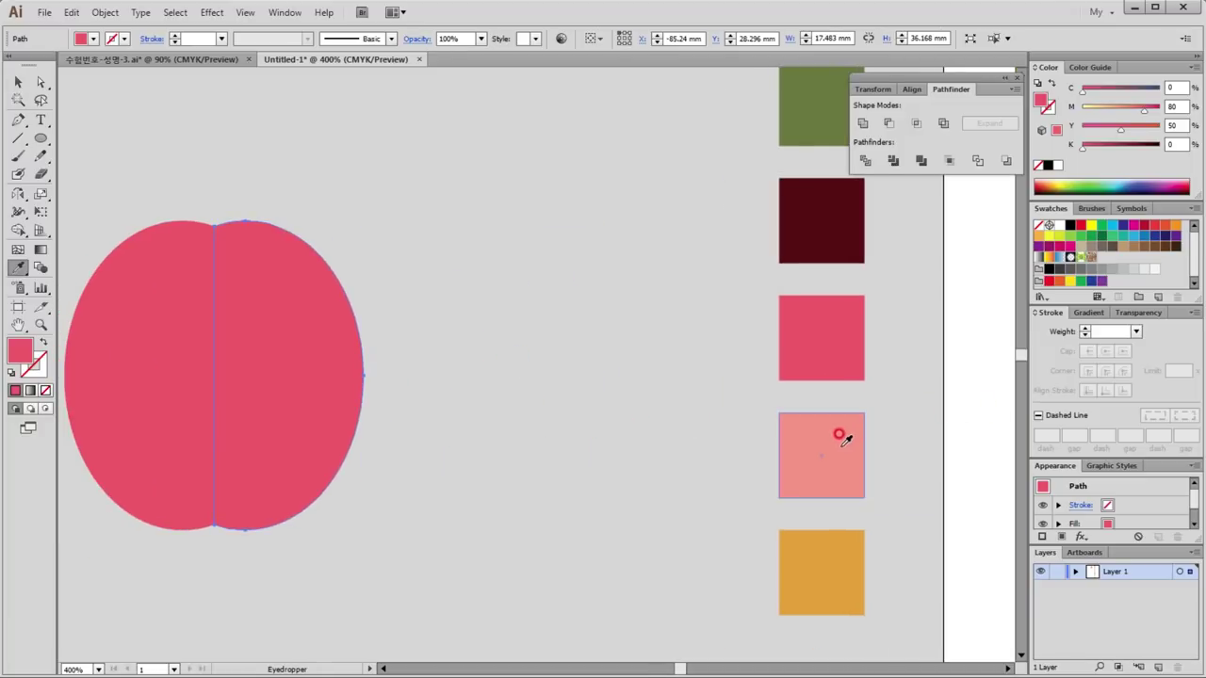
click(841, 431)
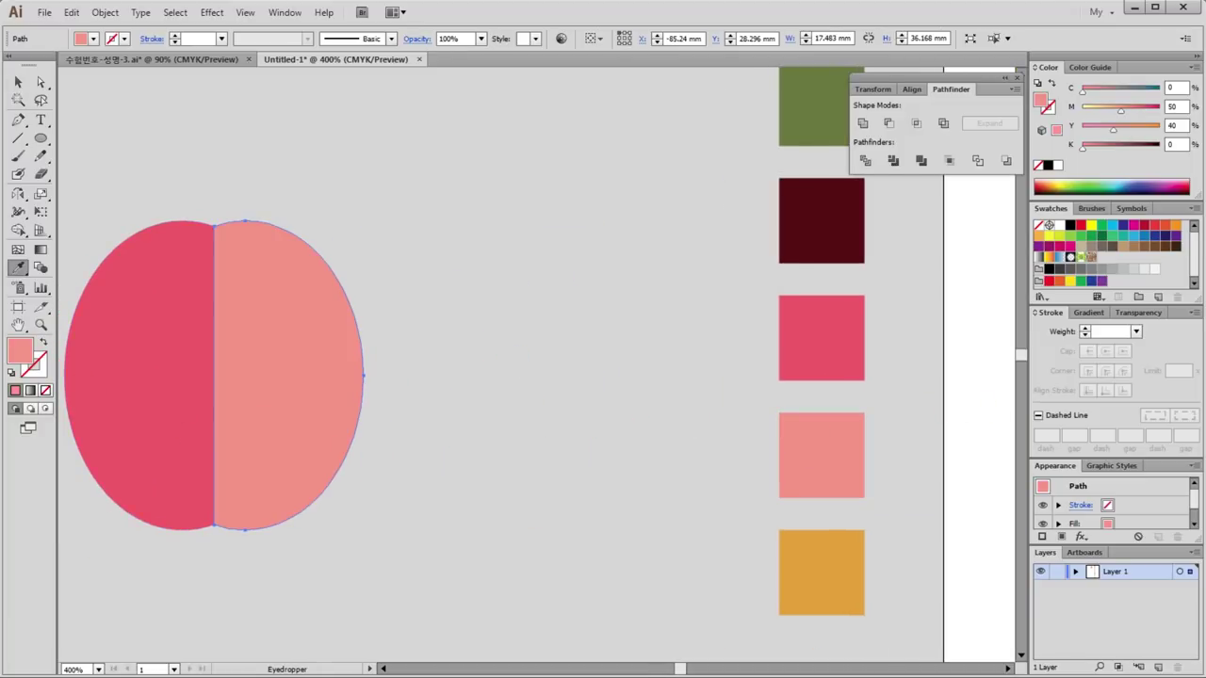
click(17, 83)
click(407, 325)
drag(259, 302, 452, 369)
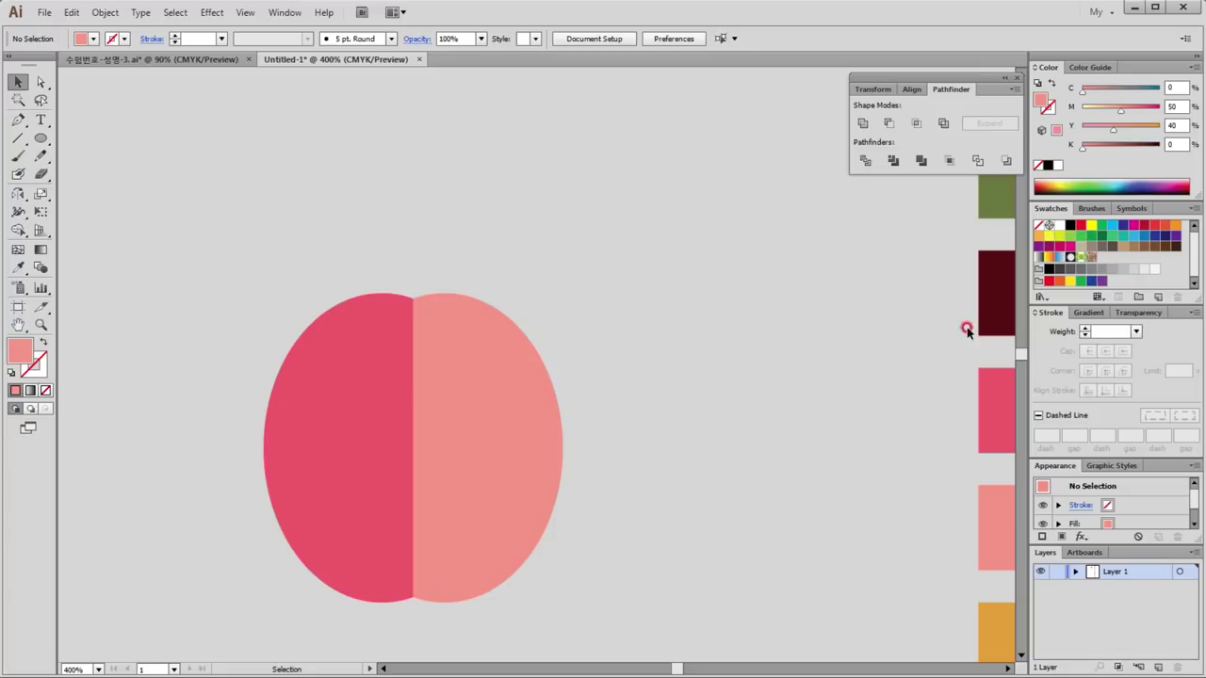
click(989, 307)
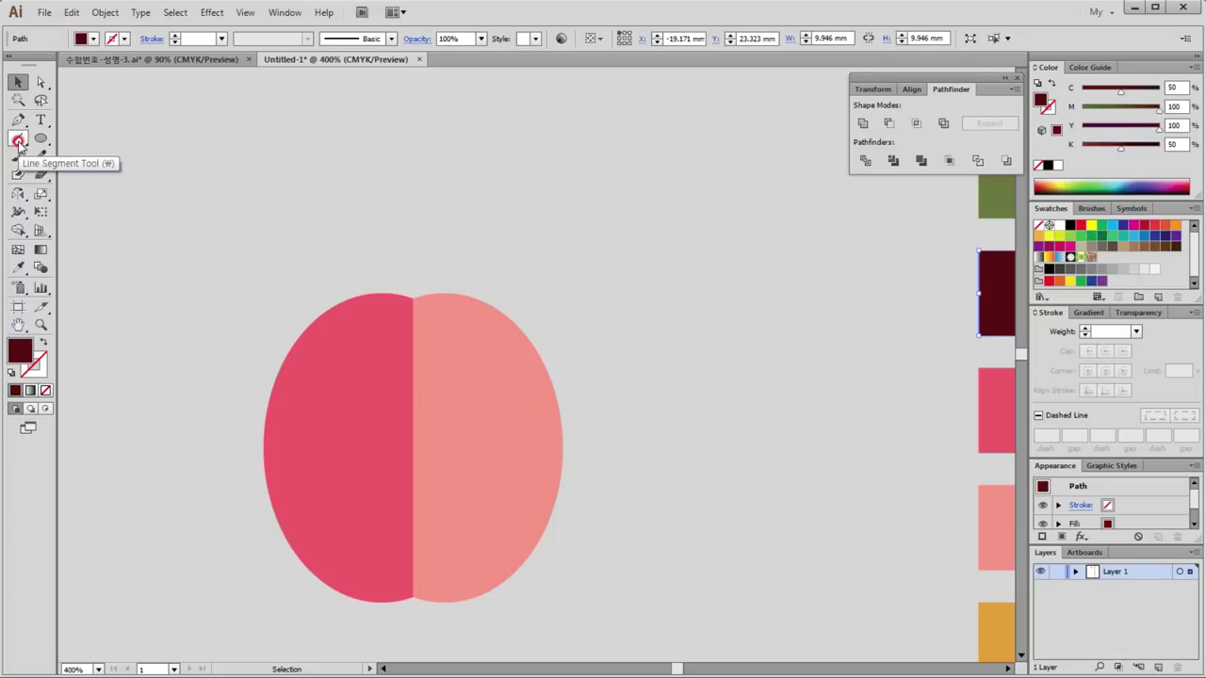
Step: Draw a thin curved maroon stem rising from the apple's top centre with the Pen tool
click(18, 120)
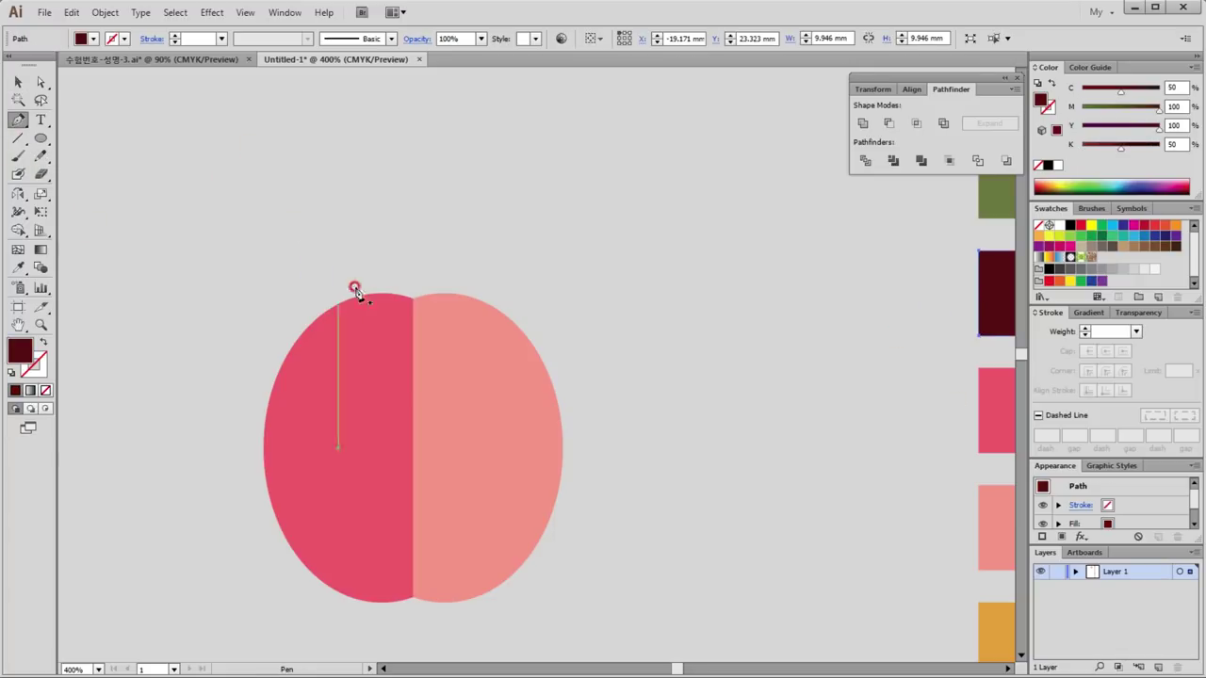
click(415, 293)
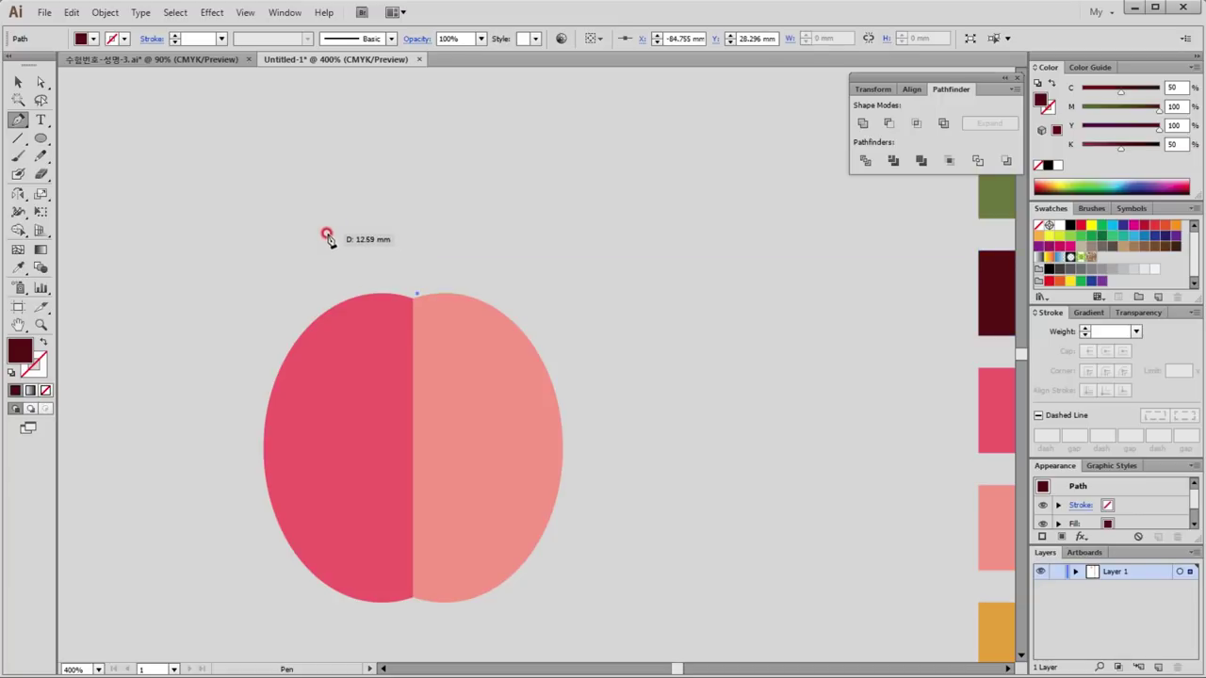
mouse_move(320, 231)
mouse_down()
mouse_move(259, 264)
mouse_move(323, 255)
mouse_up()
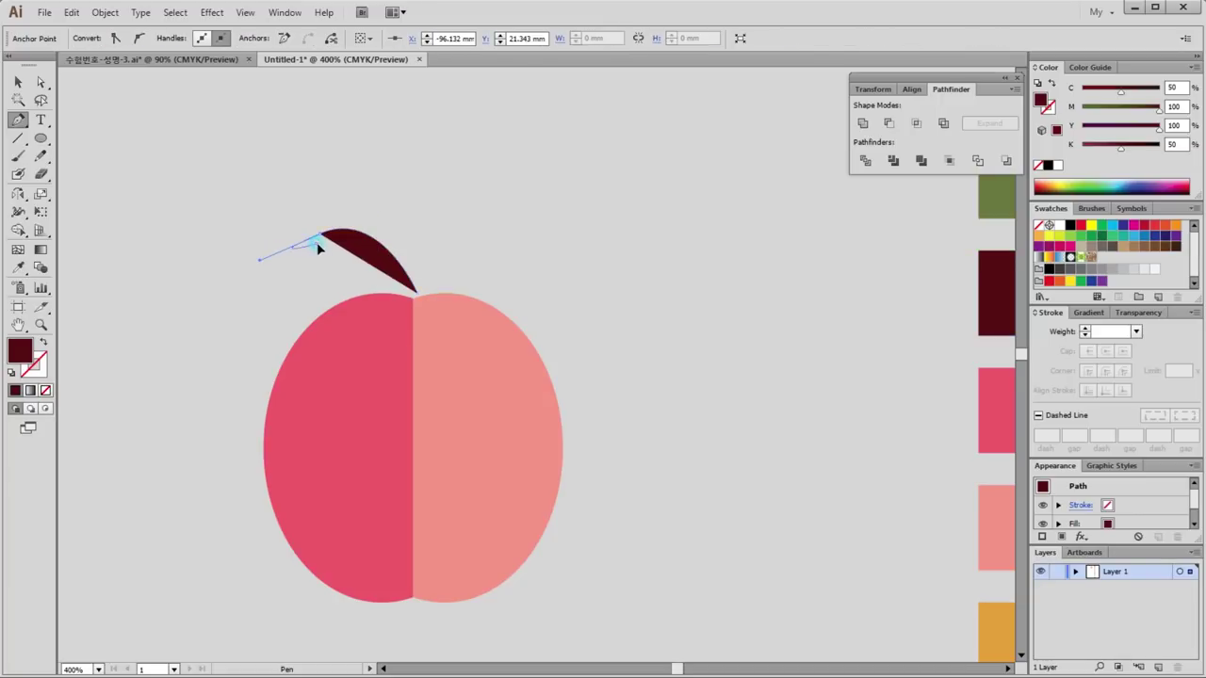
mouse_move(323, 254)
mouse_down()
mouse_move(320, 241)
mouse_move(358, 247)
mouse_up()
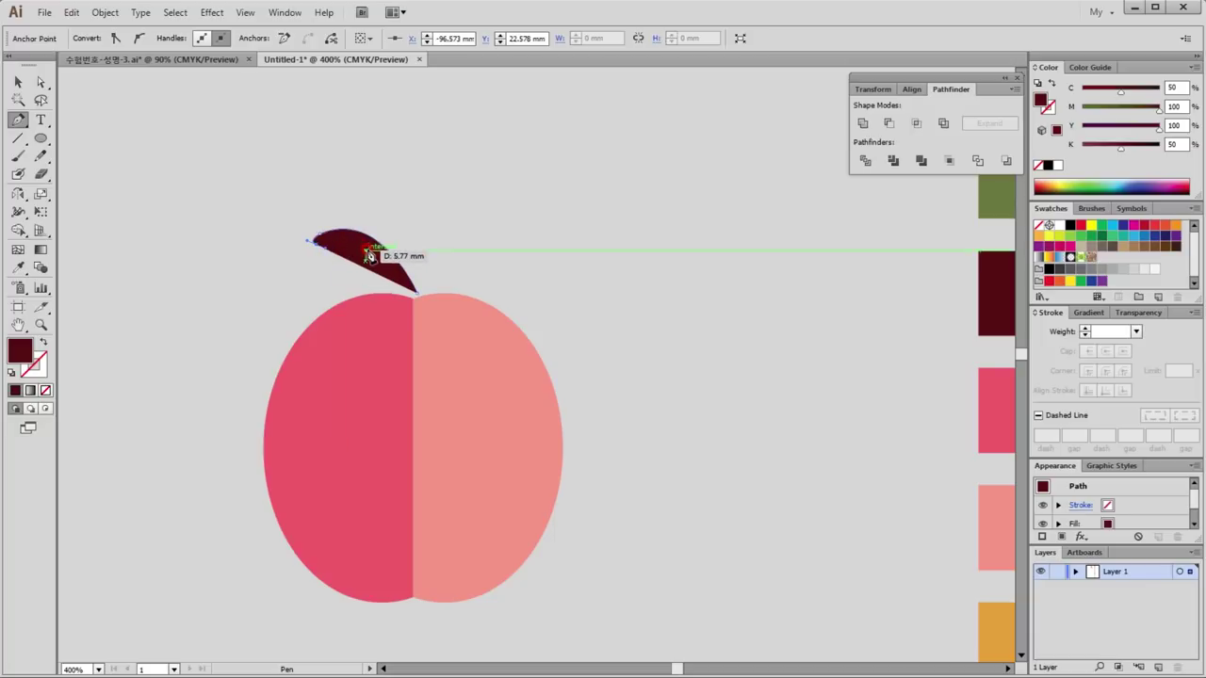
mouse_move(358, 247)
mouse_down()
mouse_move(426, 311)
mouse_move(419, 300)
mouse_up()
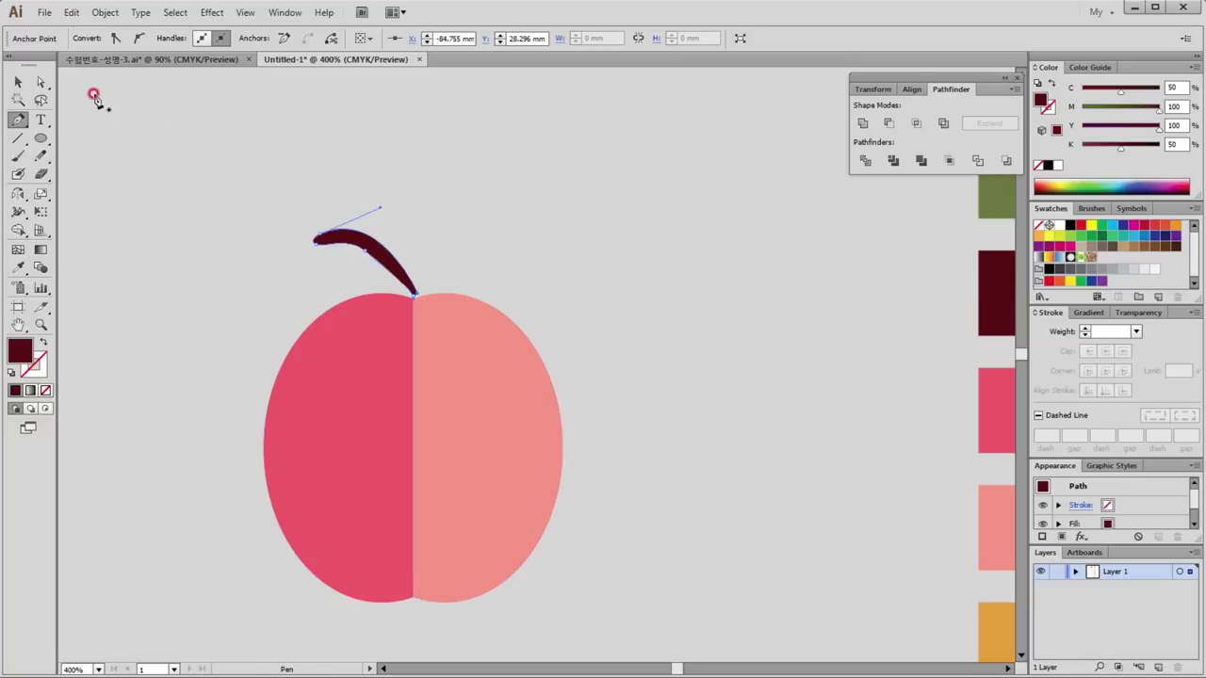
click(18, 82)
click(389, 268)
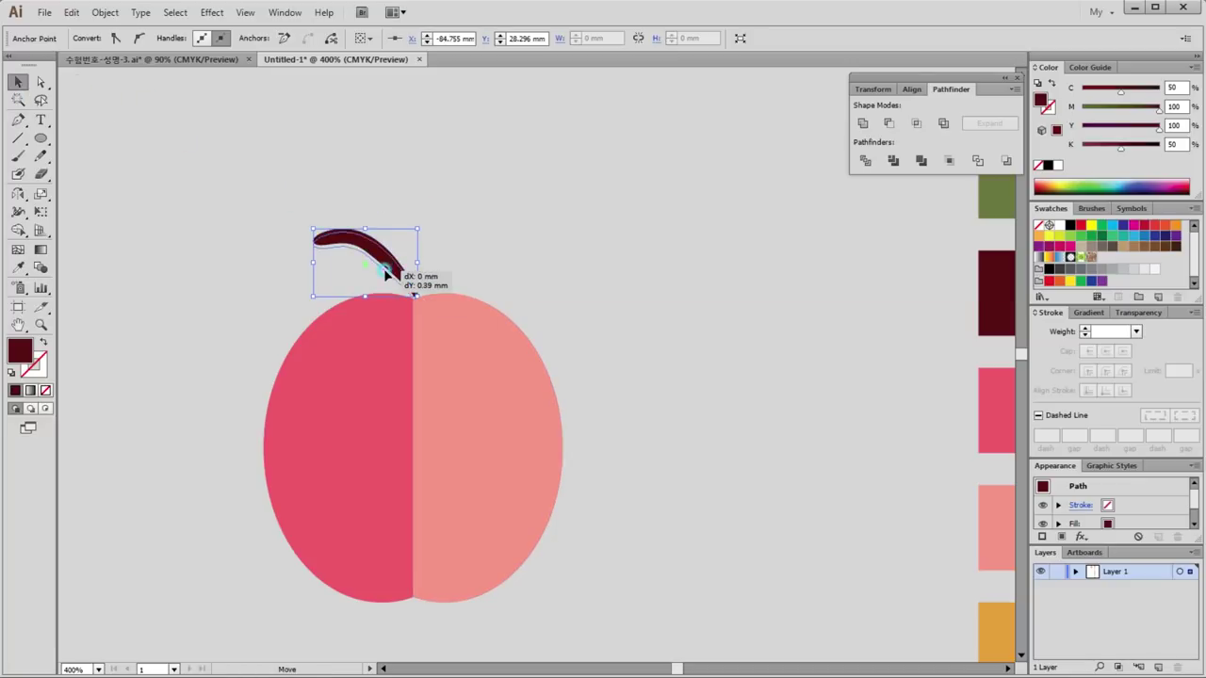
click(474, 229)
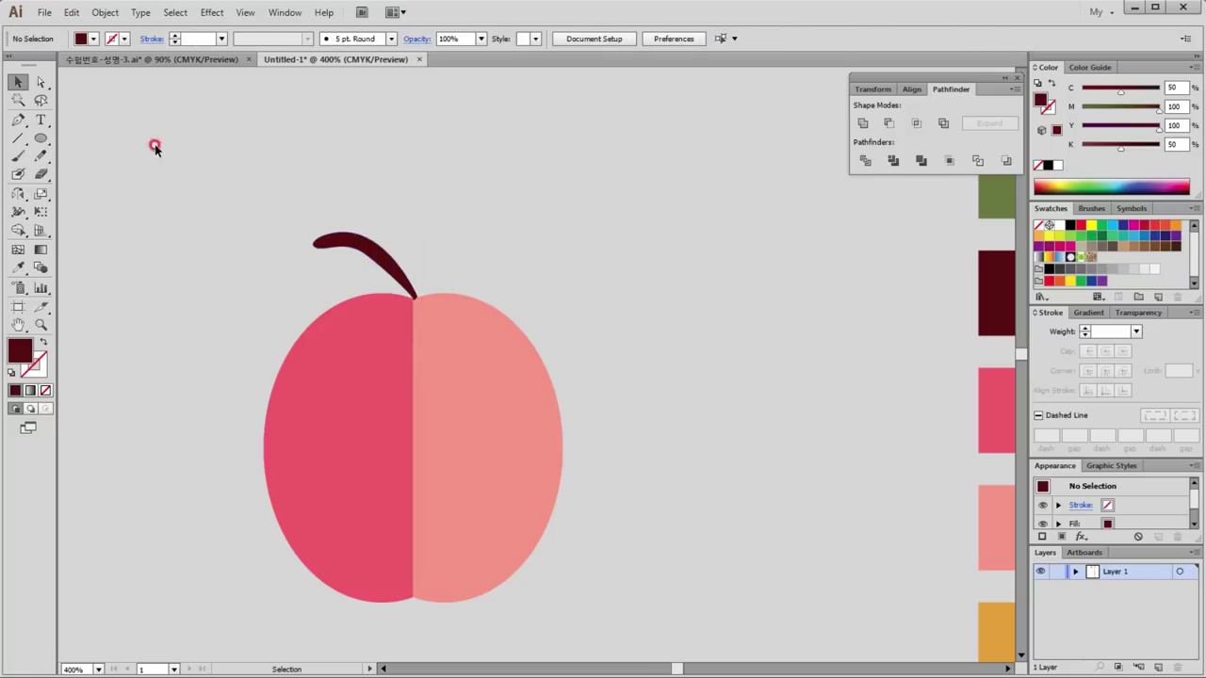
click(1001, 210)
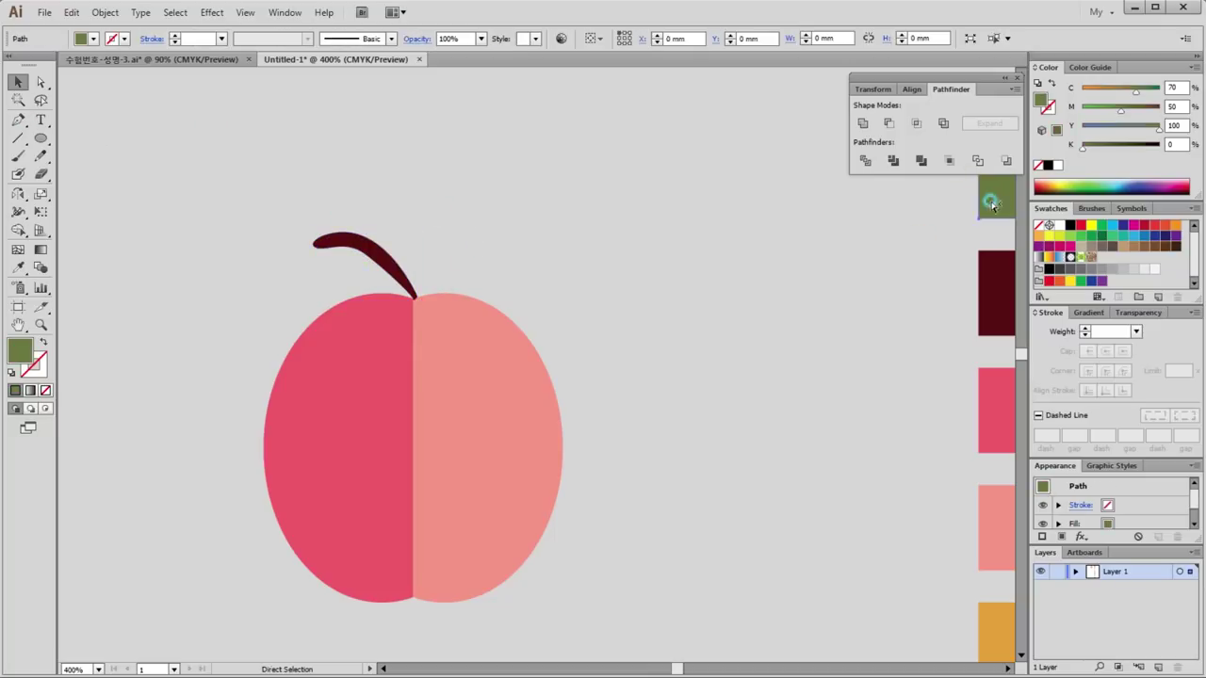
Step: Draw an olive green leaf shape beside the stem with the Pen tool
click(17, 120)
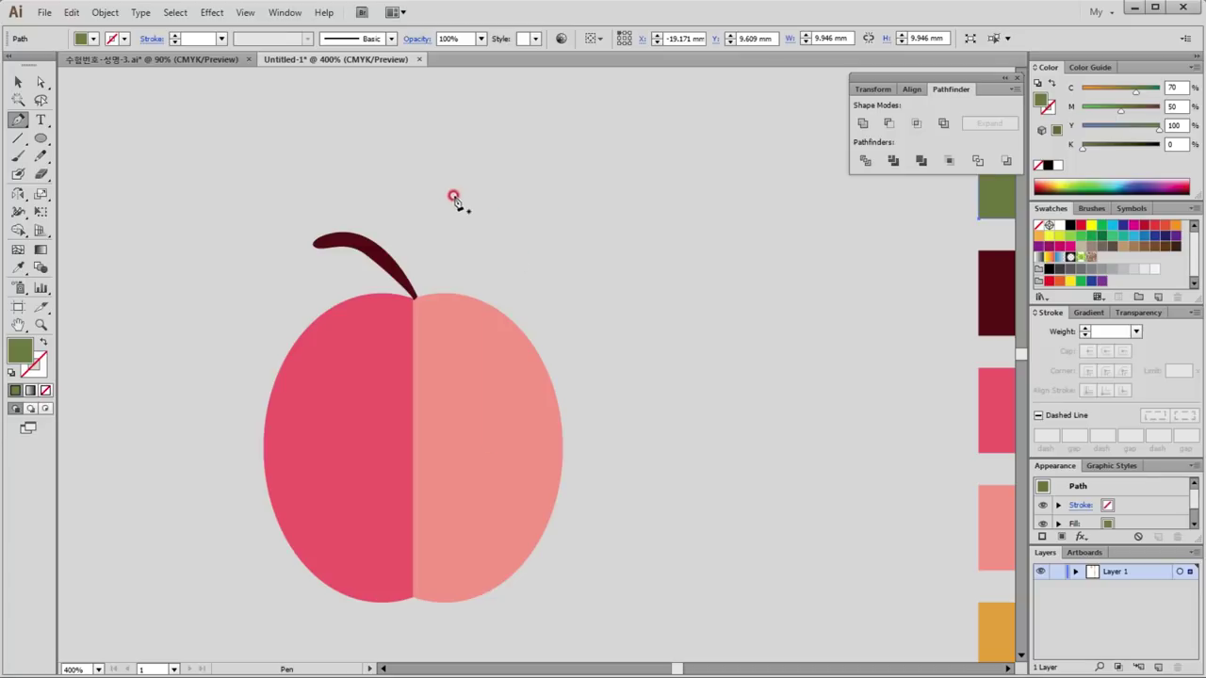
mouse_move(379, 246)
mouse_down()
mouse_move(398, 183)
mouse_move(439, 181)
mouse_up()
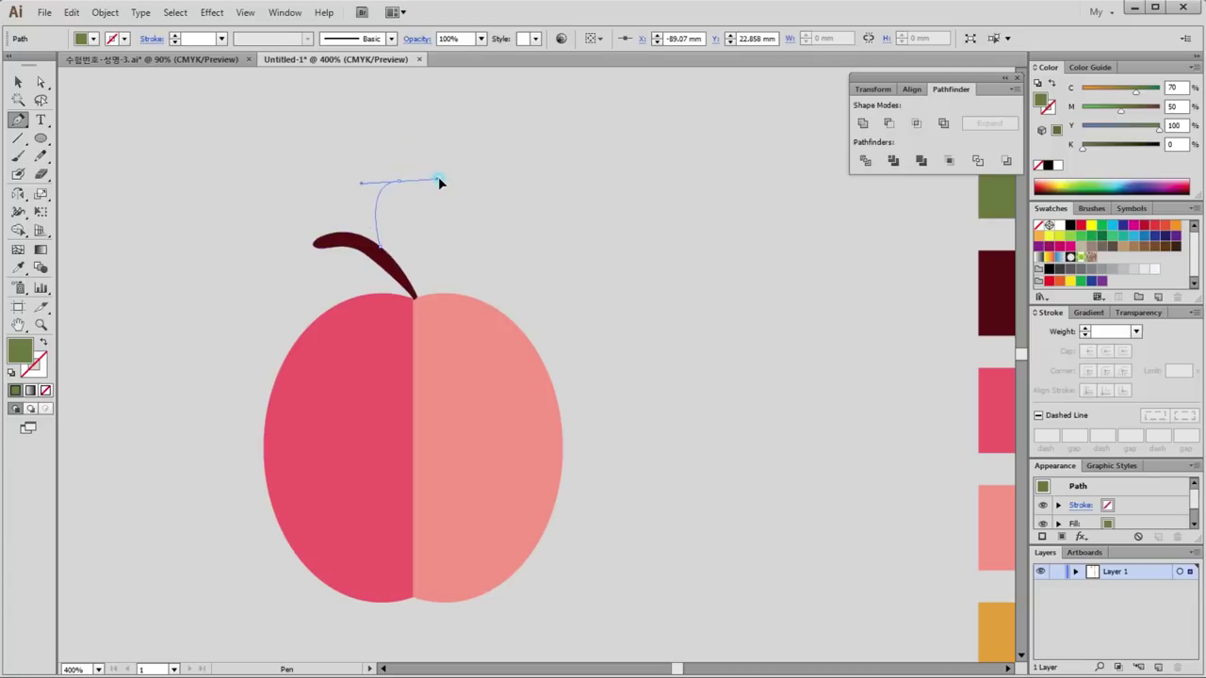
mouse_move(439, 179)
mouse_down()
mouse_move(455, 191)
mouse_move(437, 203)
mouse_up()
drag(429, 202, 426, 205)
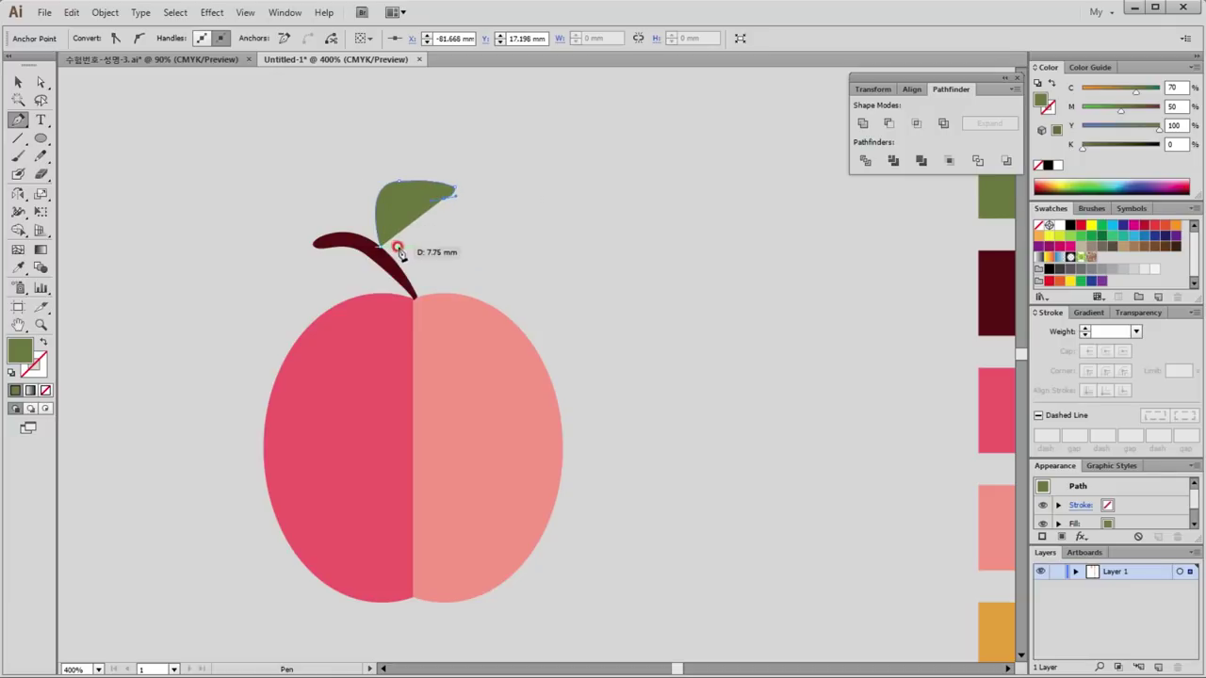
drag(403, 243, 398, 248)
click(299, 205)
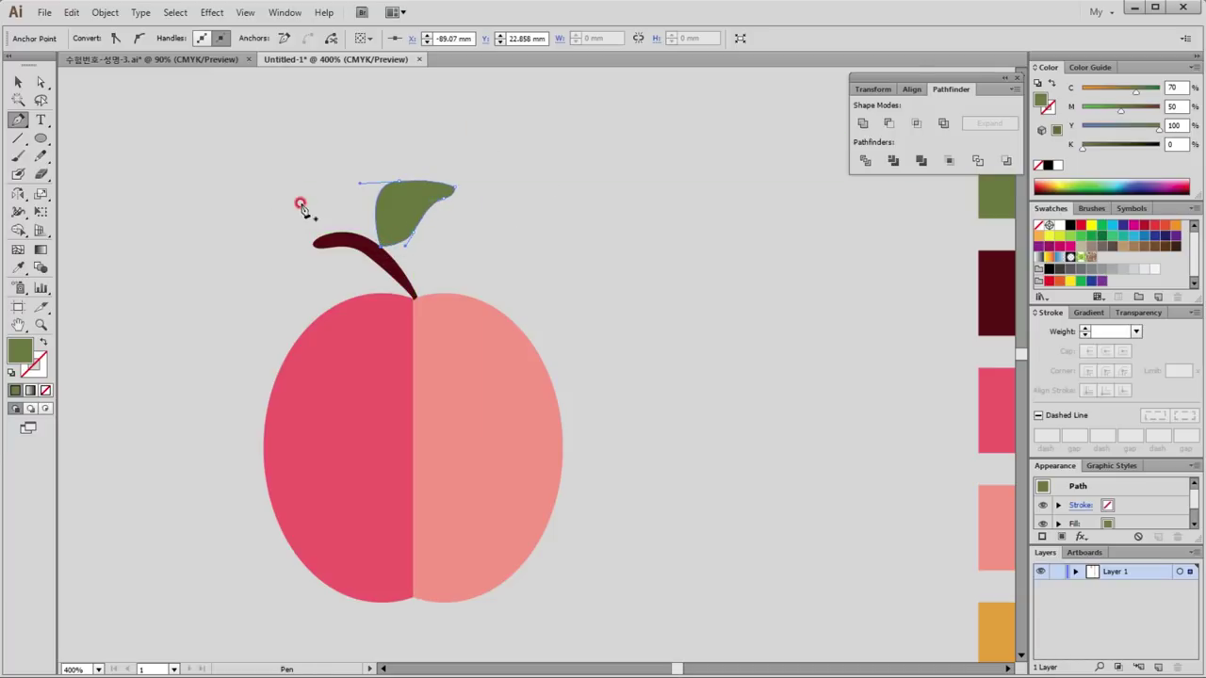
Step: Refine the leaf's lower point and tip anchors with Direct Selection
click(45, 83)
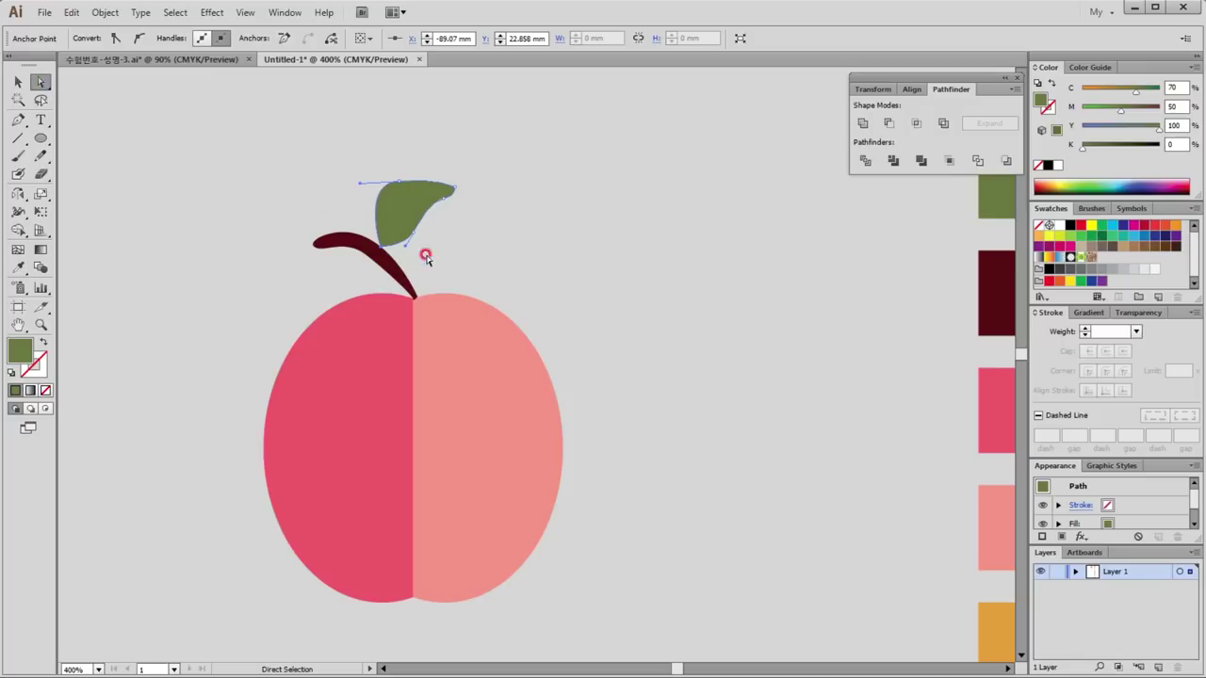
drag(414, 236, 396, 239)
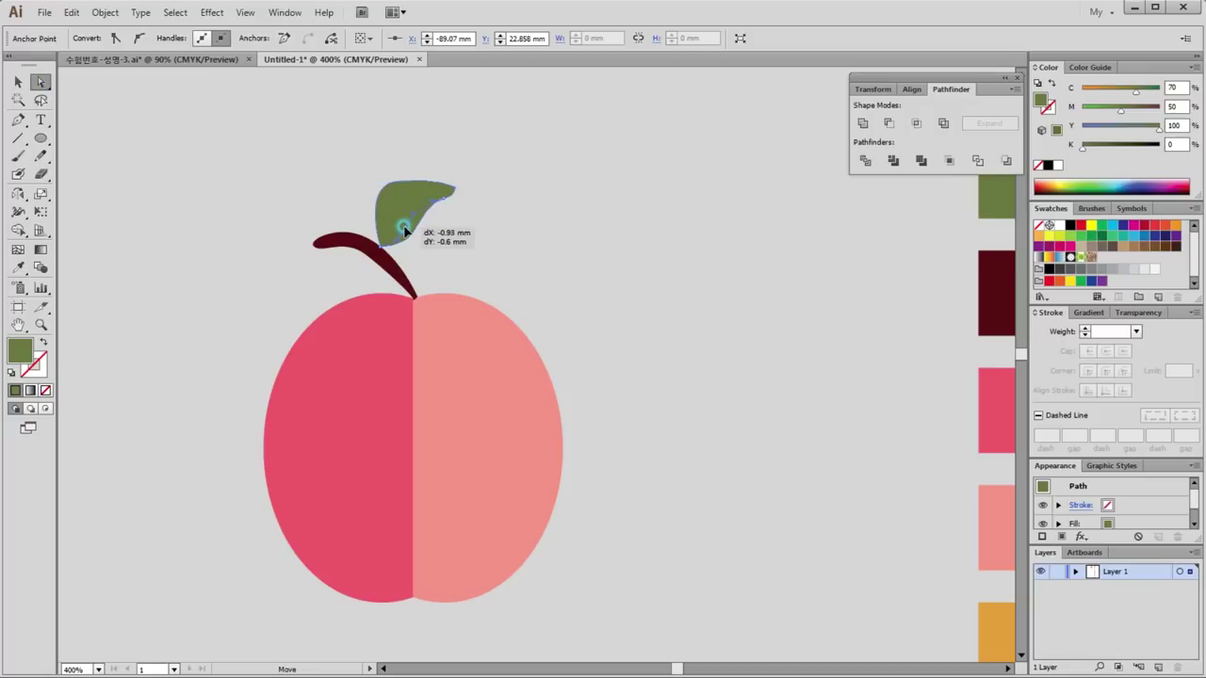
click(462, 230)
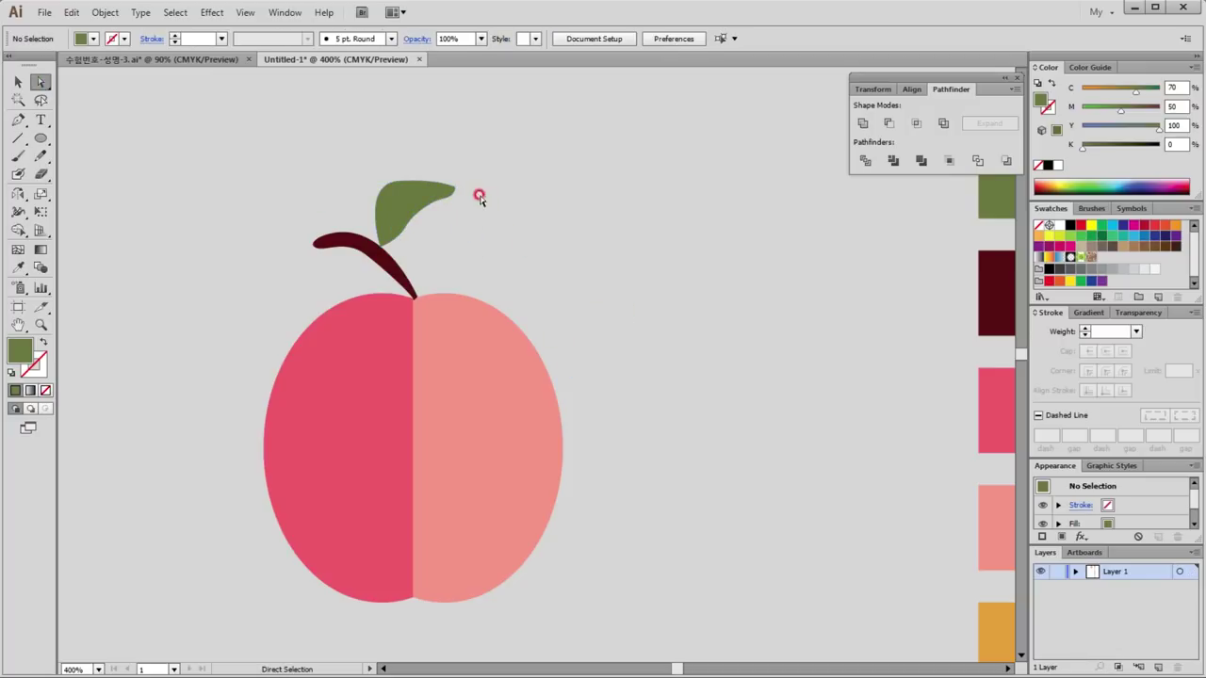
drag(458, 186, 456, 191)
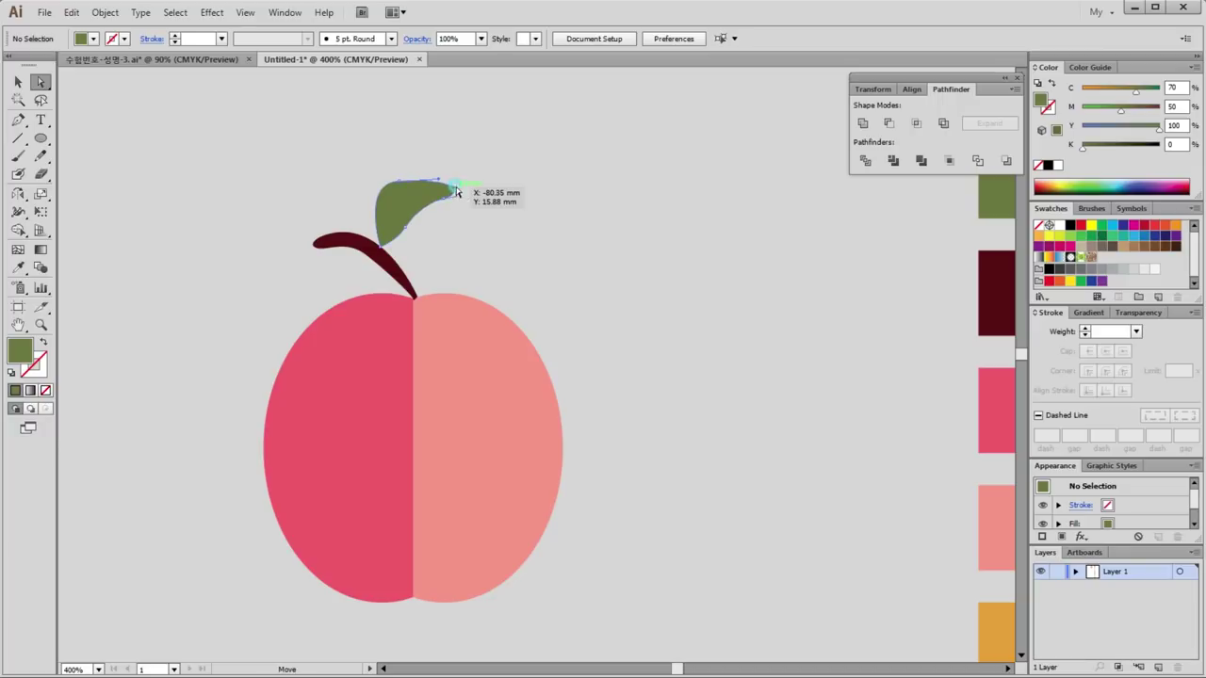
click(481, 226)
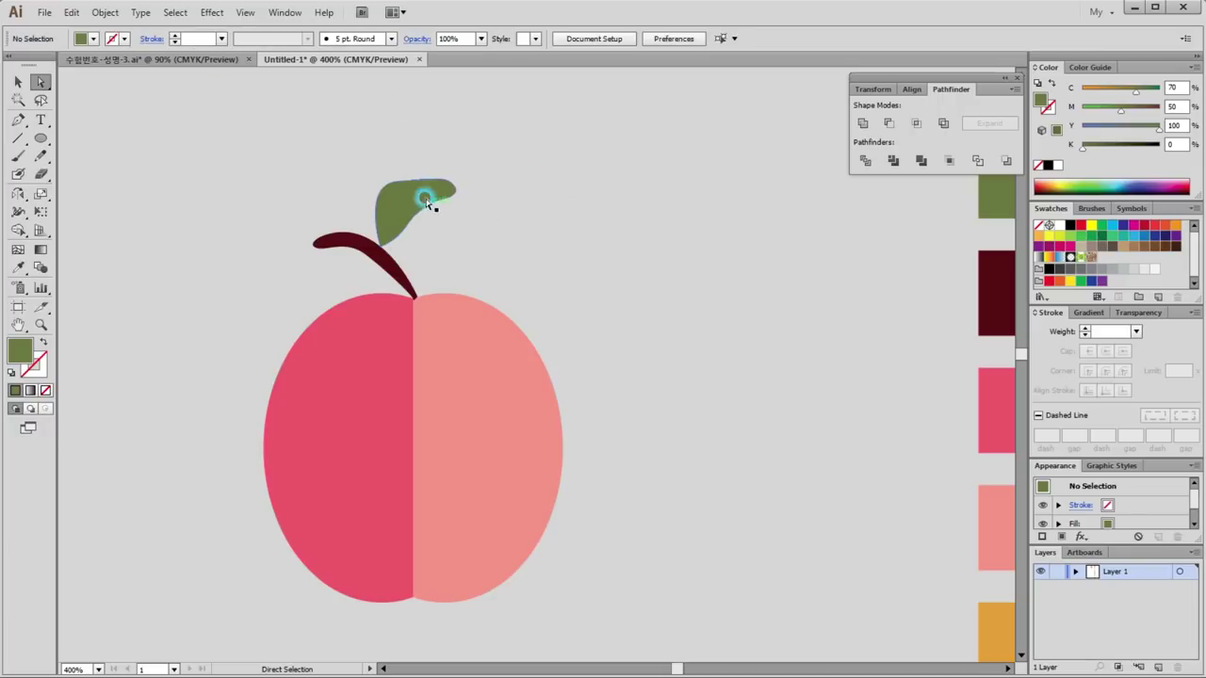
click(399, 187)
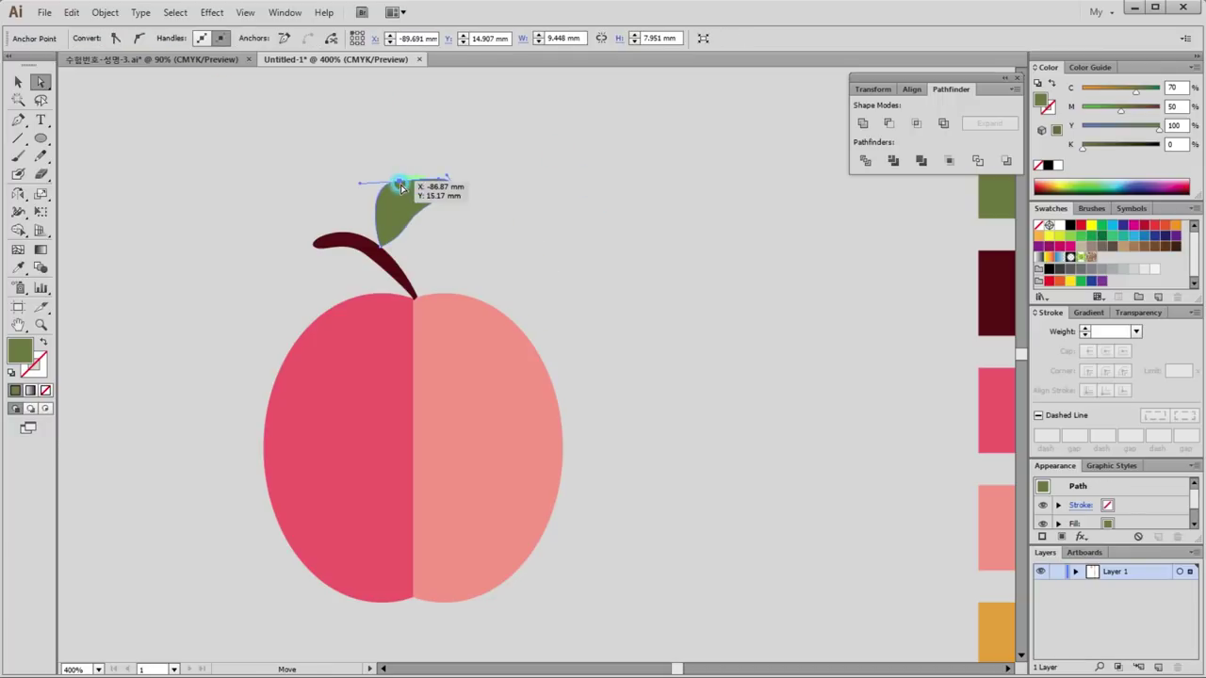
click(519, 239)
drag(627, 325, 577, 288)
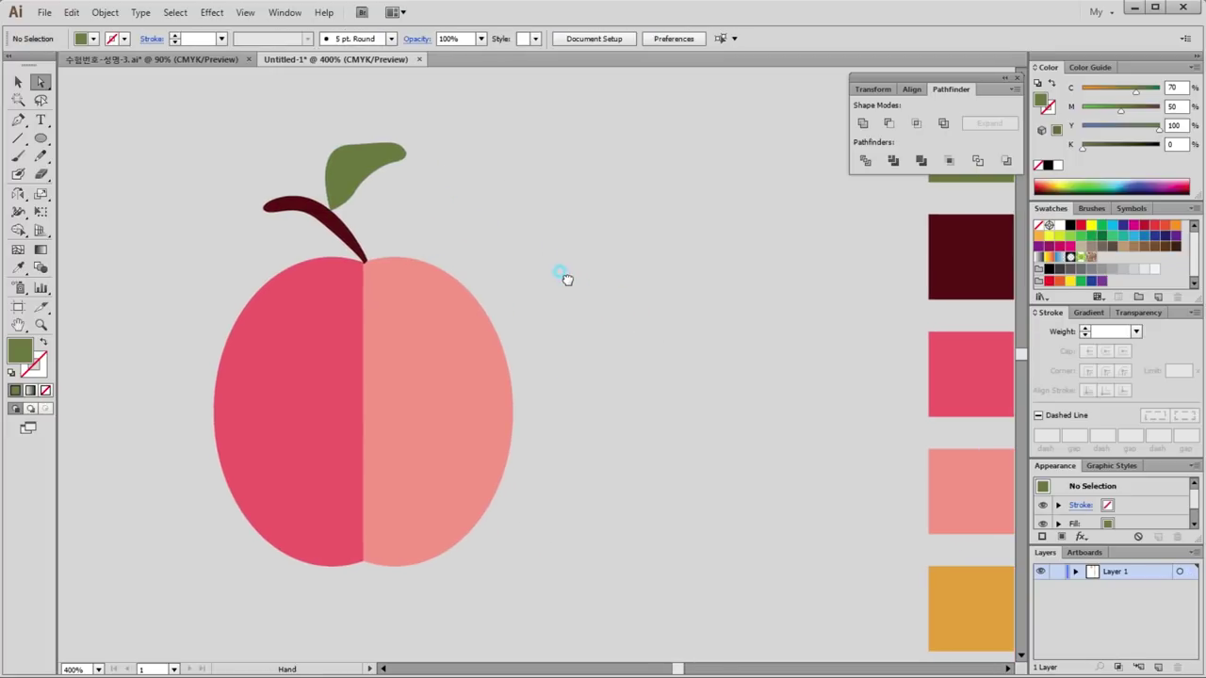
click(44, 137)
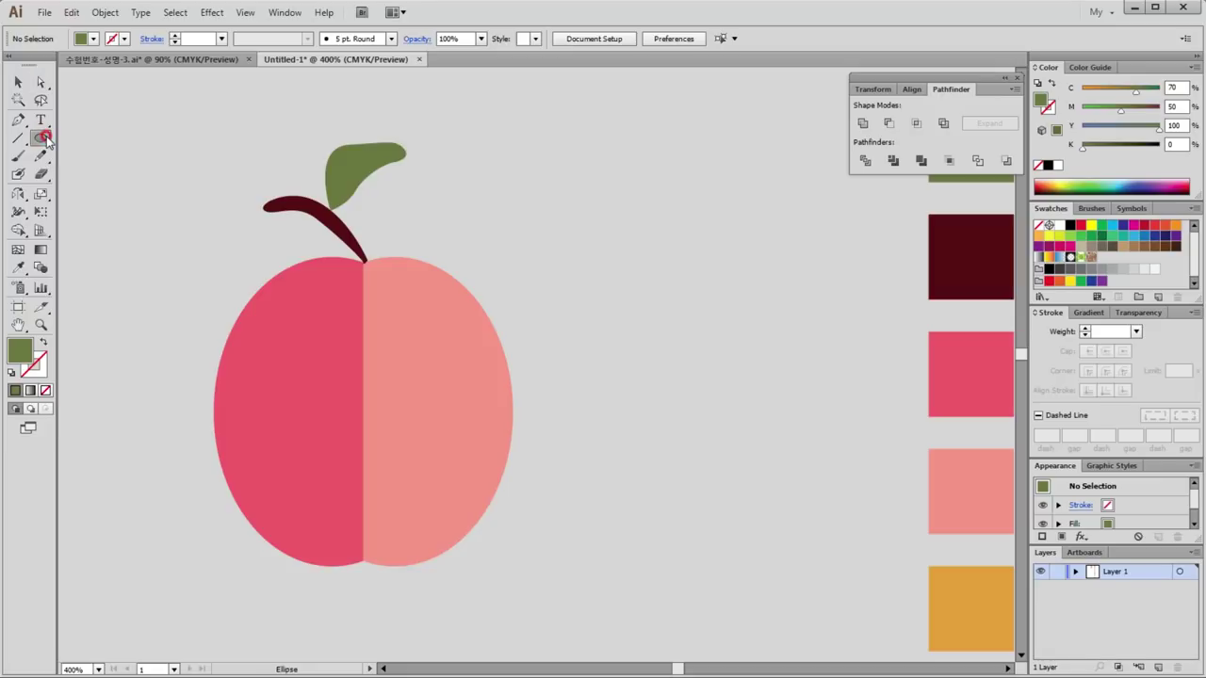
Step: Draw a tall narrow green oval right of the apple and lower its top anchor slightly
drag(568, 241, 643, 495)
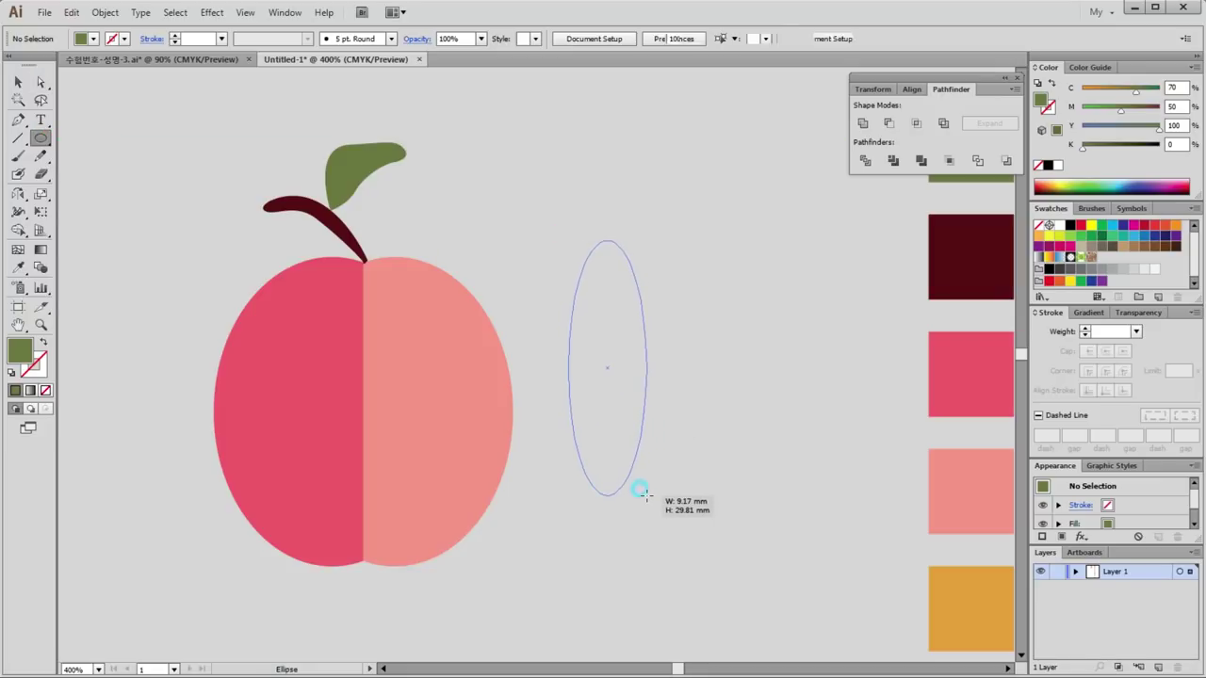
drag(643, 494, 642, 494)
click(41, 82)
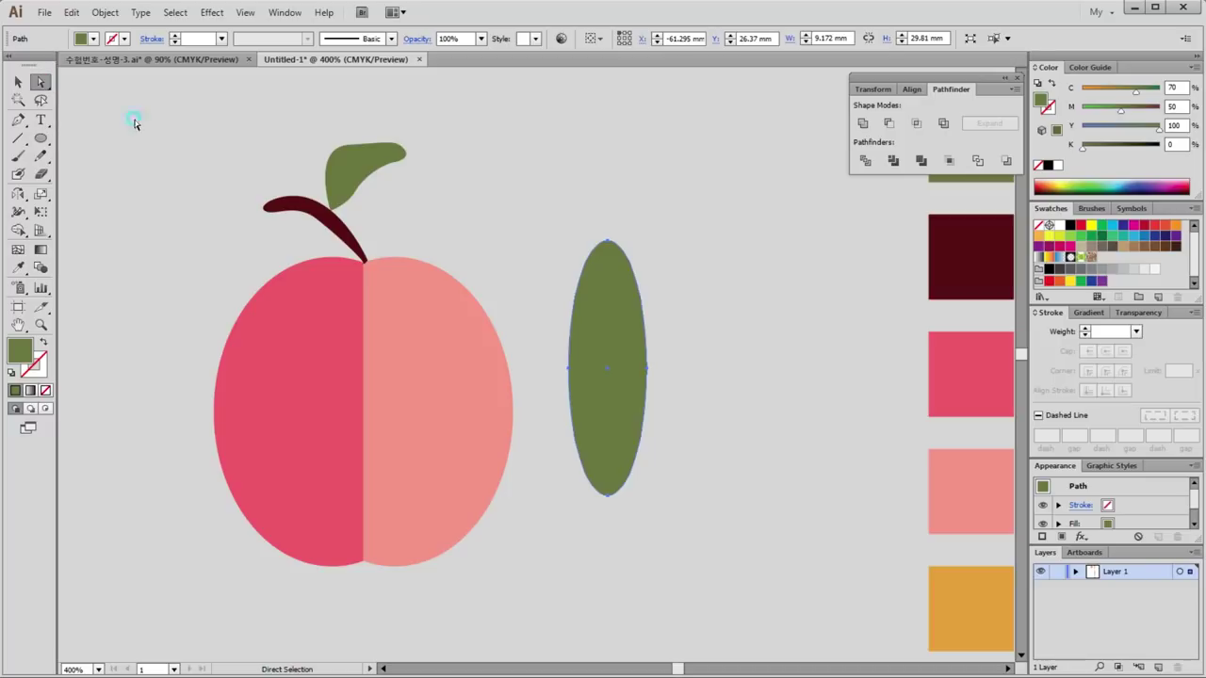
click(644, 544)
drag(608, 496, 635, 474)
click(608, 241)
drag(609, 241, 607, 261)
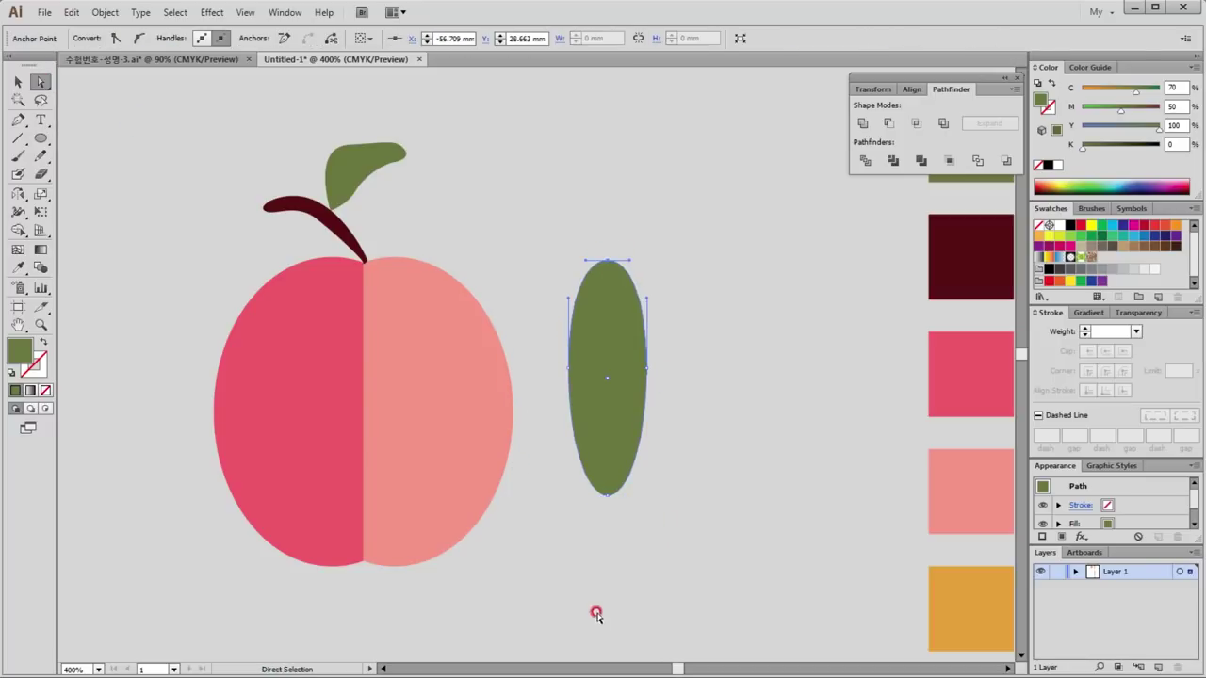
drag(607, 263, 607, 273)
click(693, 433)
click(20, 83)
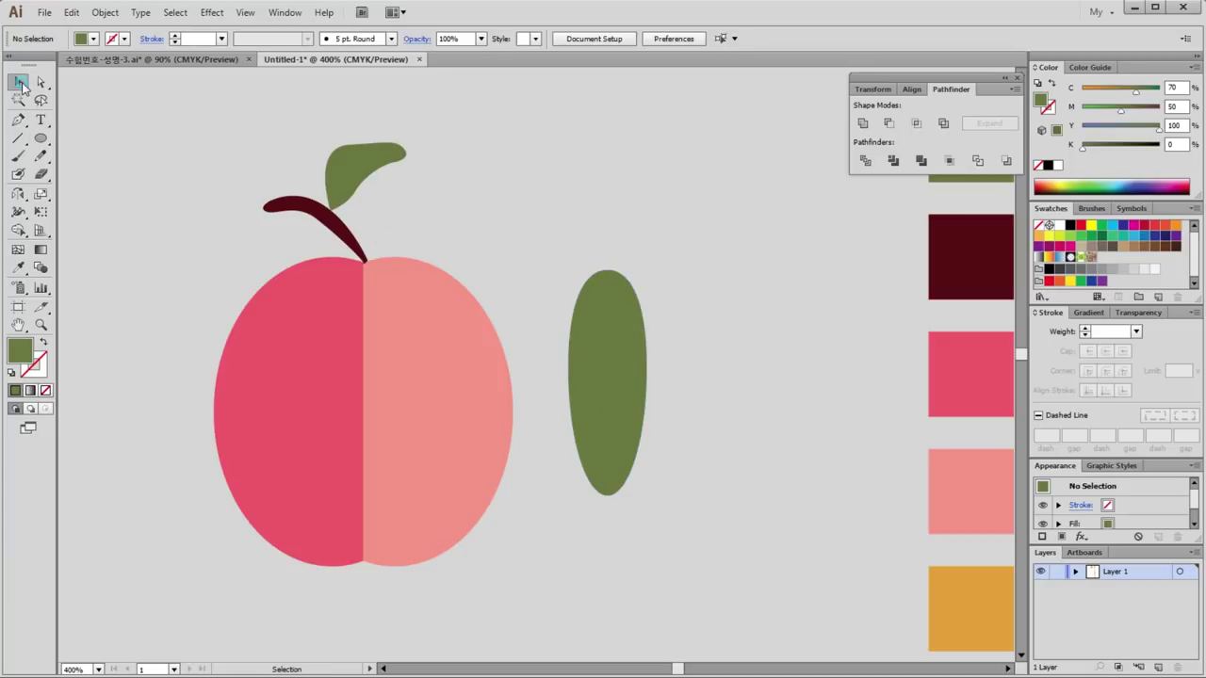
click(604, 390)
Step: Colour the oval orange, tilt it clockwise, enlarge it and move it over the apple's right half
key(i)
click(956, 589)
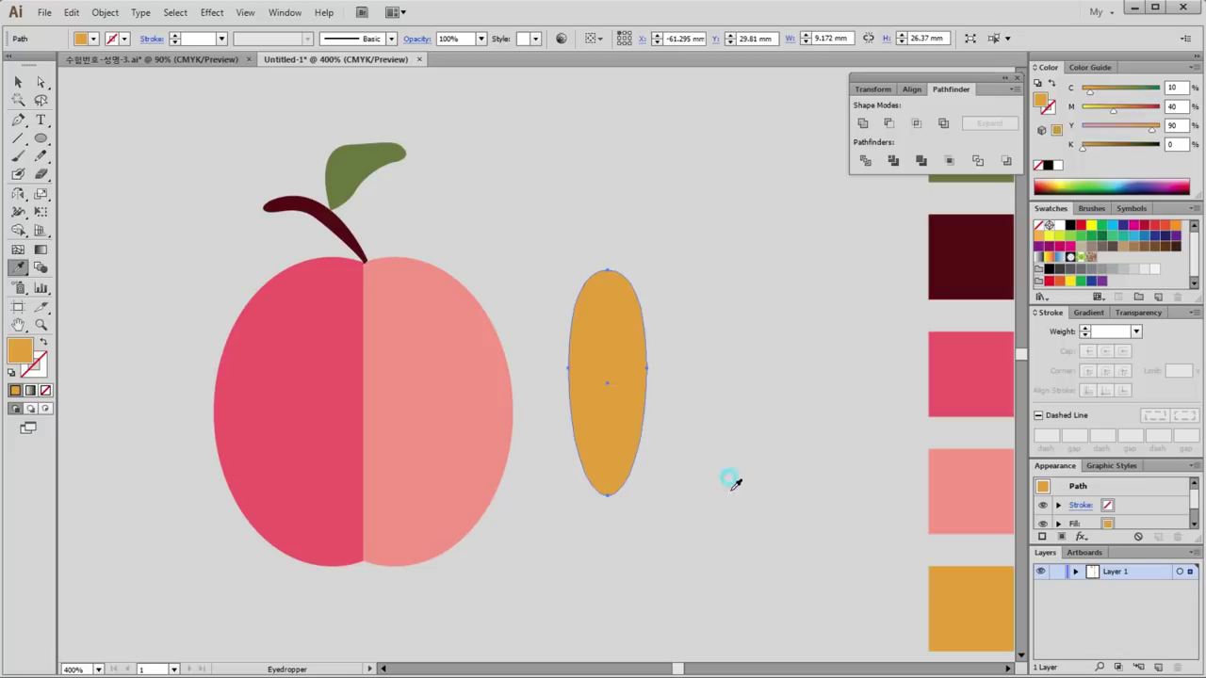
click(18, 83)
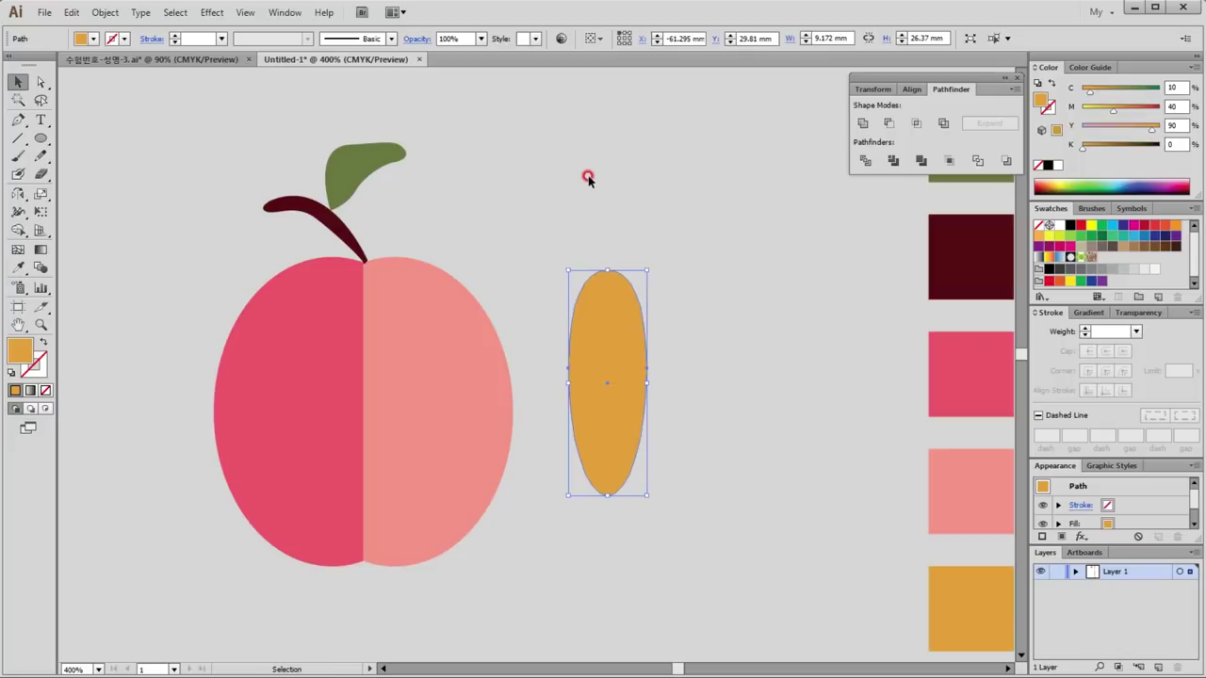
drag(653, 264, 694, 309)
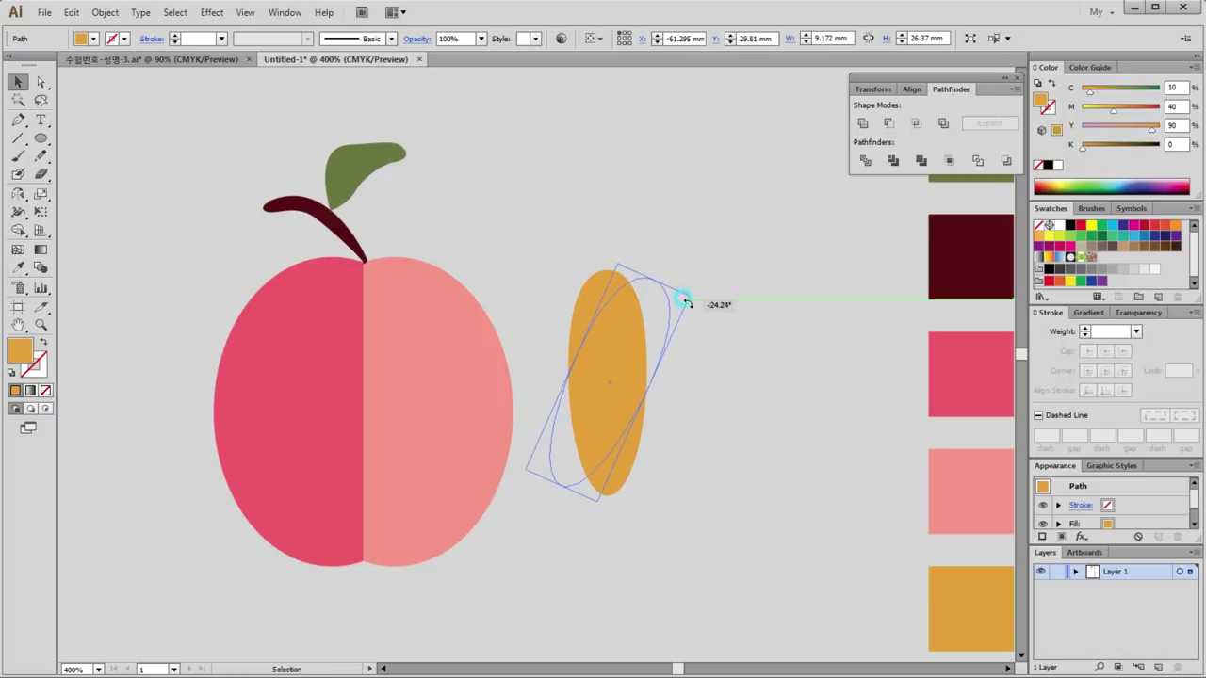
drag(627, 359, 525, 353)
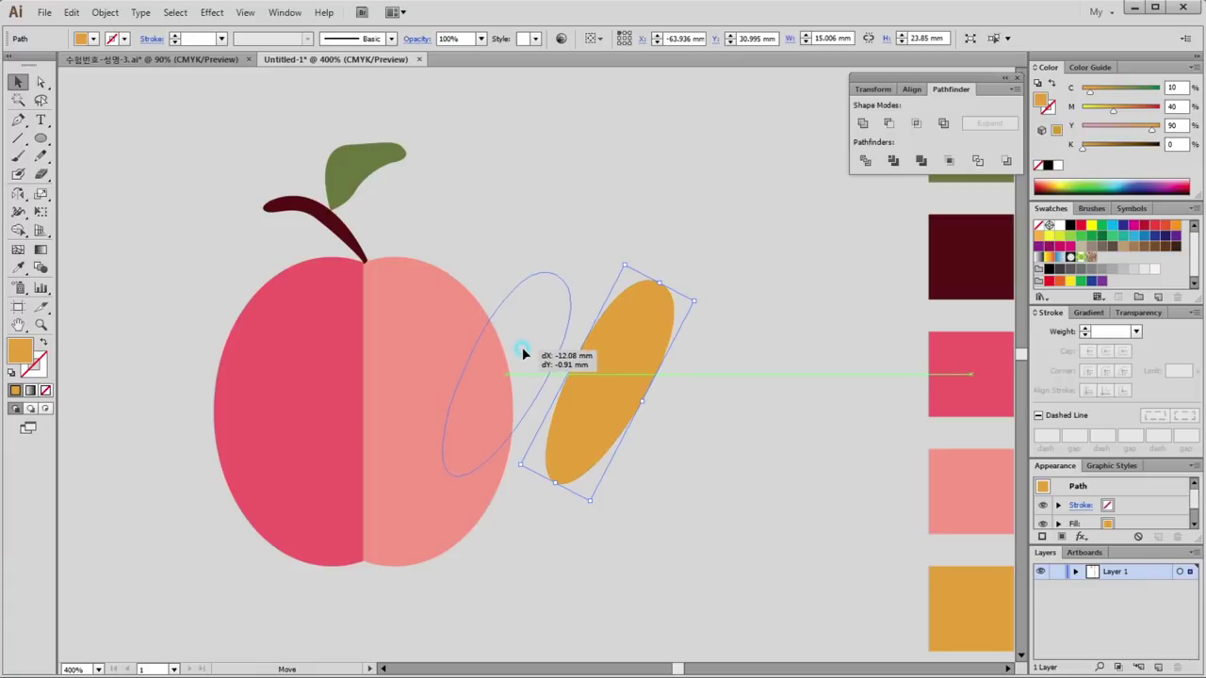
drag(525, 353, 523, 388)
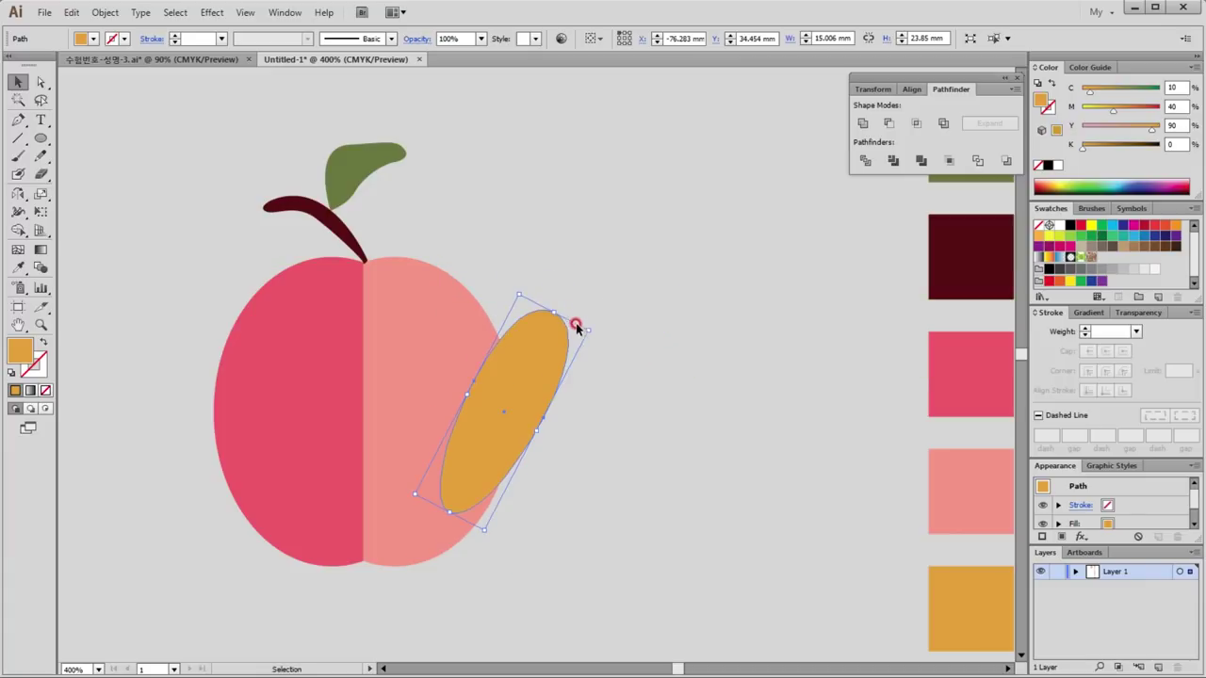
drag(590, 330, 639, 276)
Step: Send the orange oval behind the apple via Arrange and deselect
right_click(546, 362)
mouse_move(589, 574)
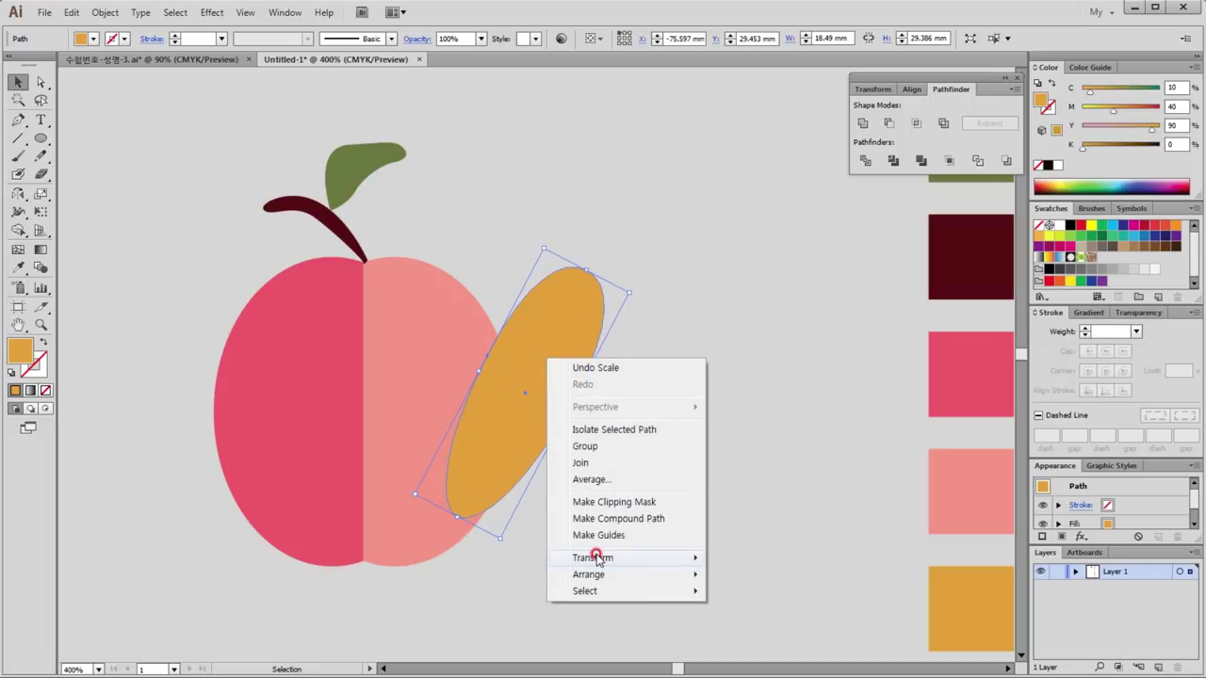
click(796, 608)
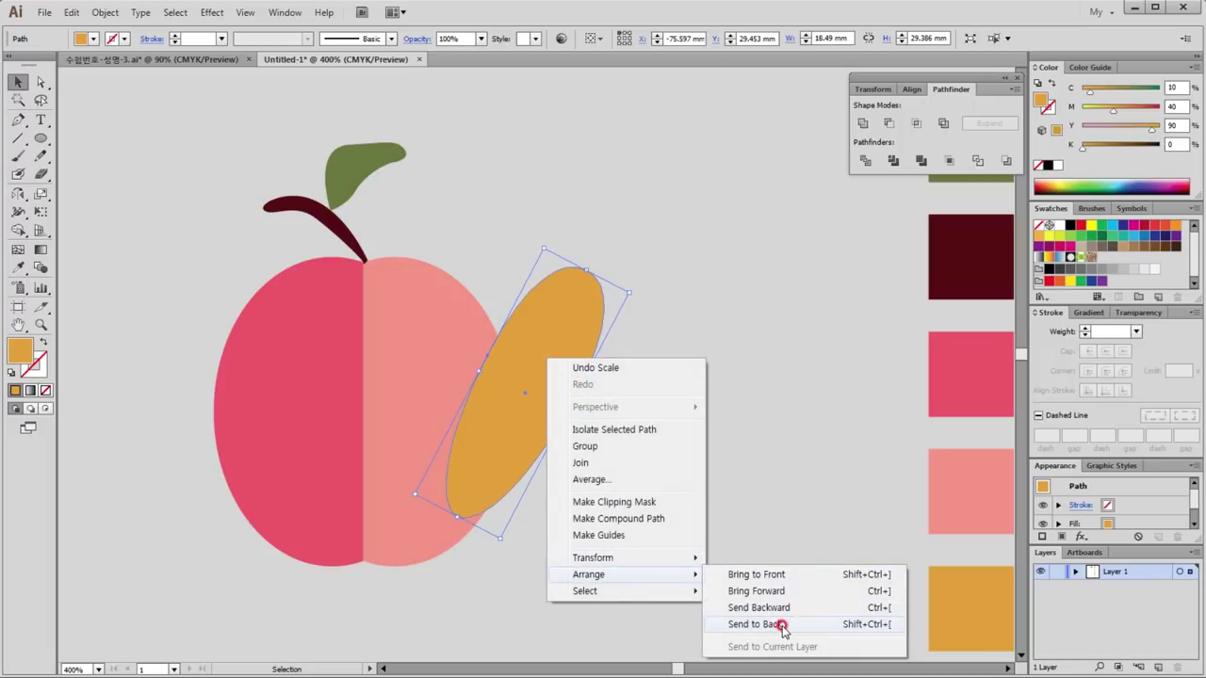
click(775, 624)
click(711, 315)
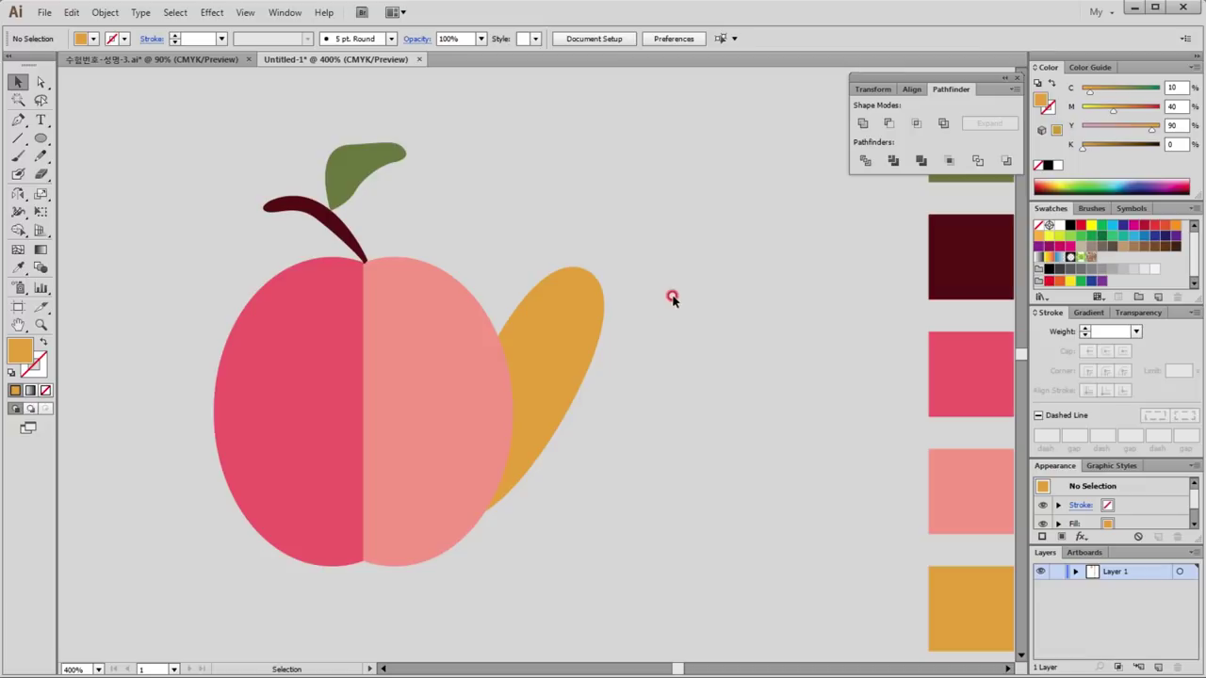
drag(633, 283, 558, 396)
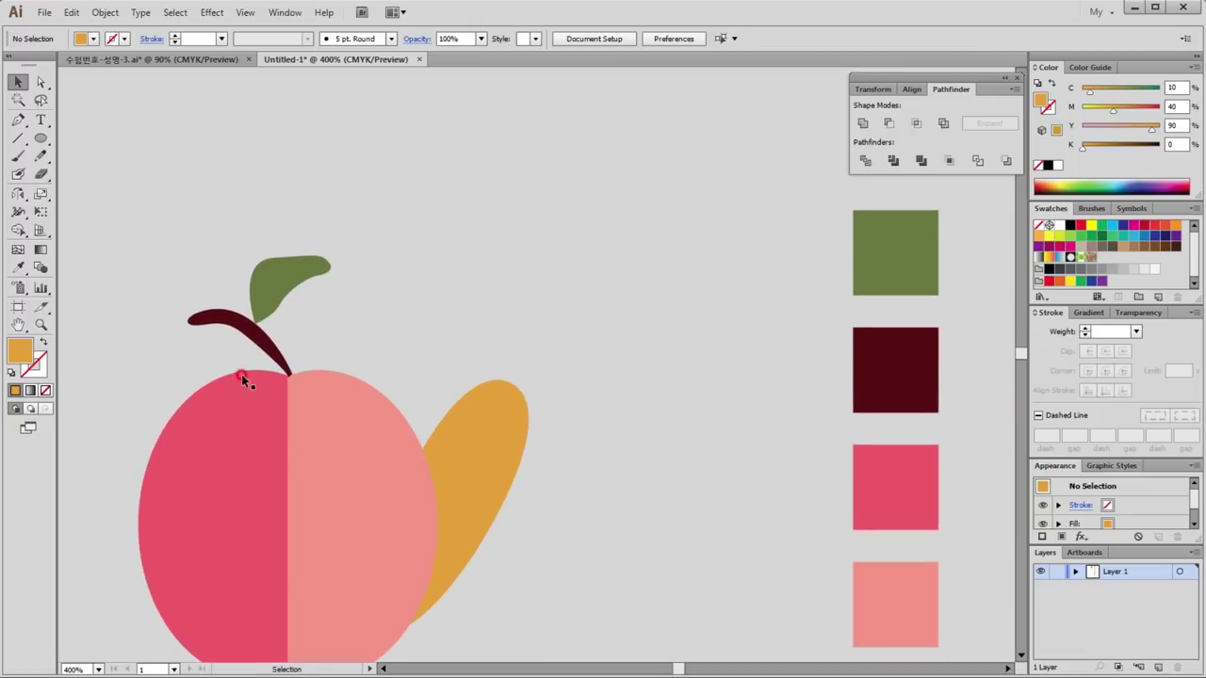
Step: Draw the first spiky zig-zag leaf at the orange oval's tip with the Pen tool
click(20, 121)
click(497, 389)
click(502, 326)
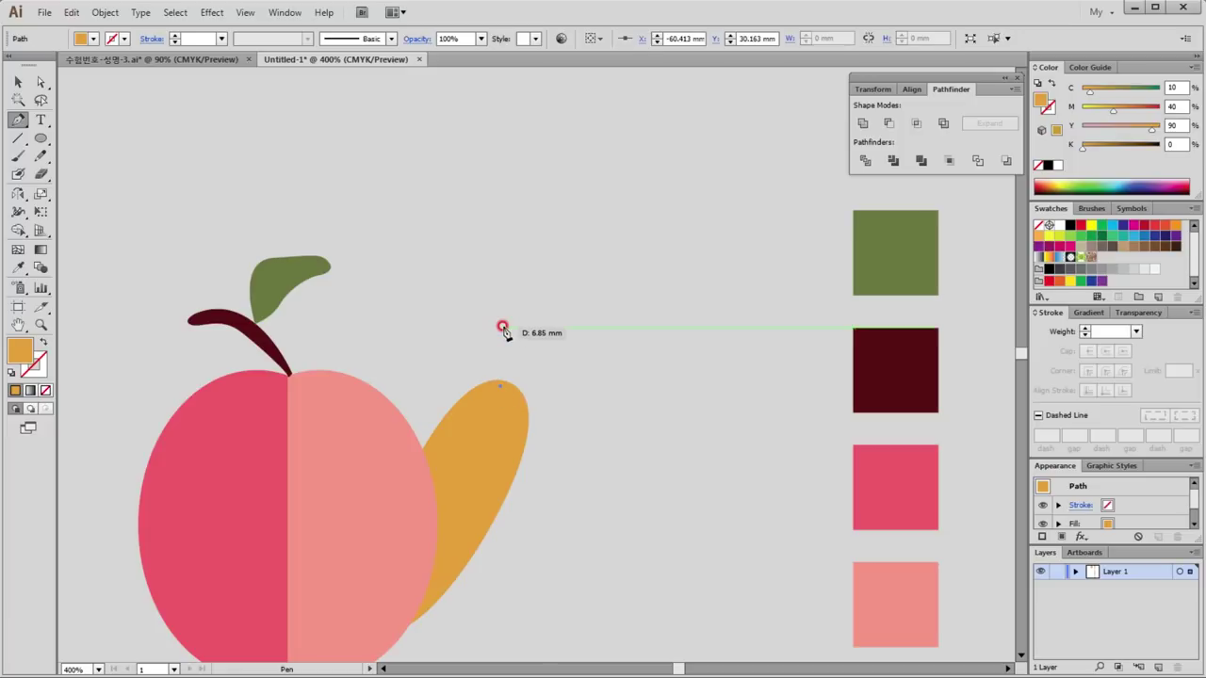
drag(502, 327, 476, 337)
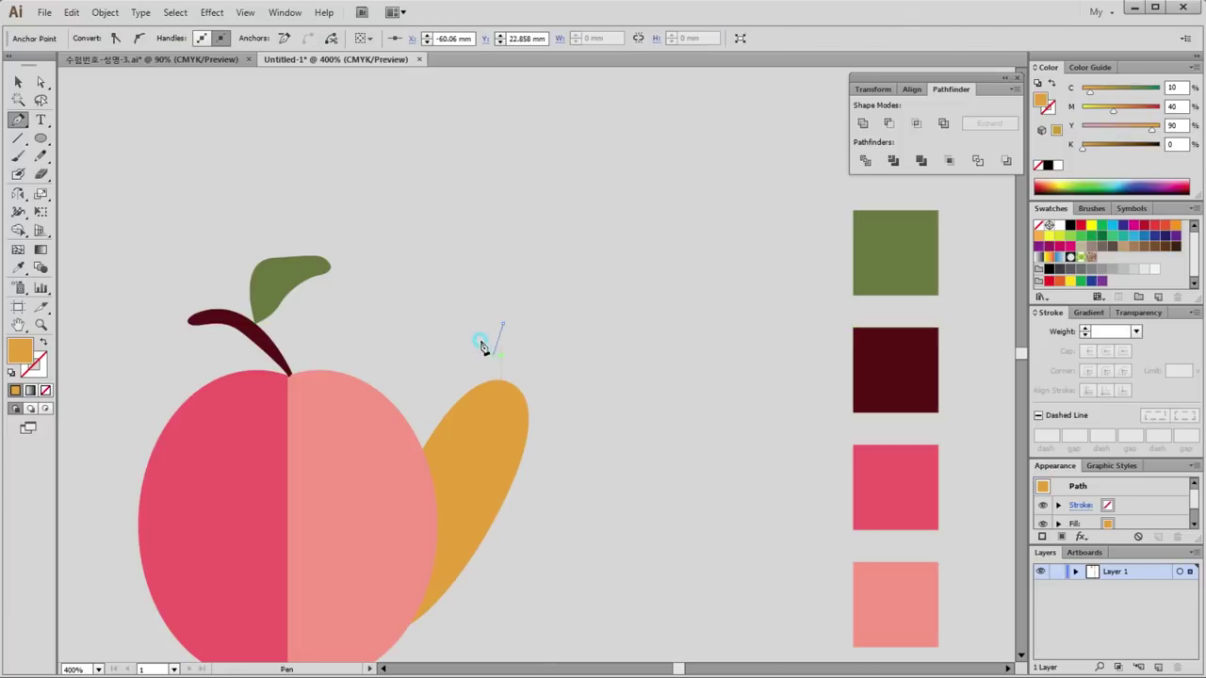
drag(476, 334, 463, 369)
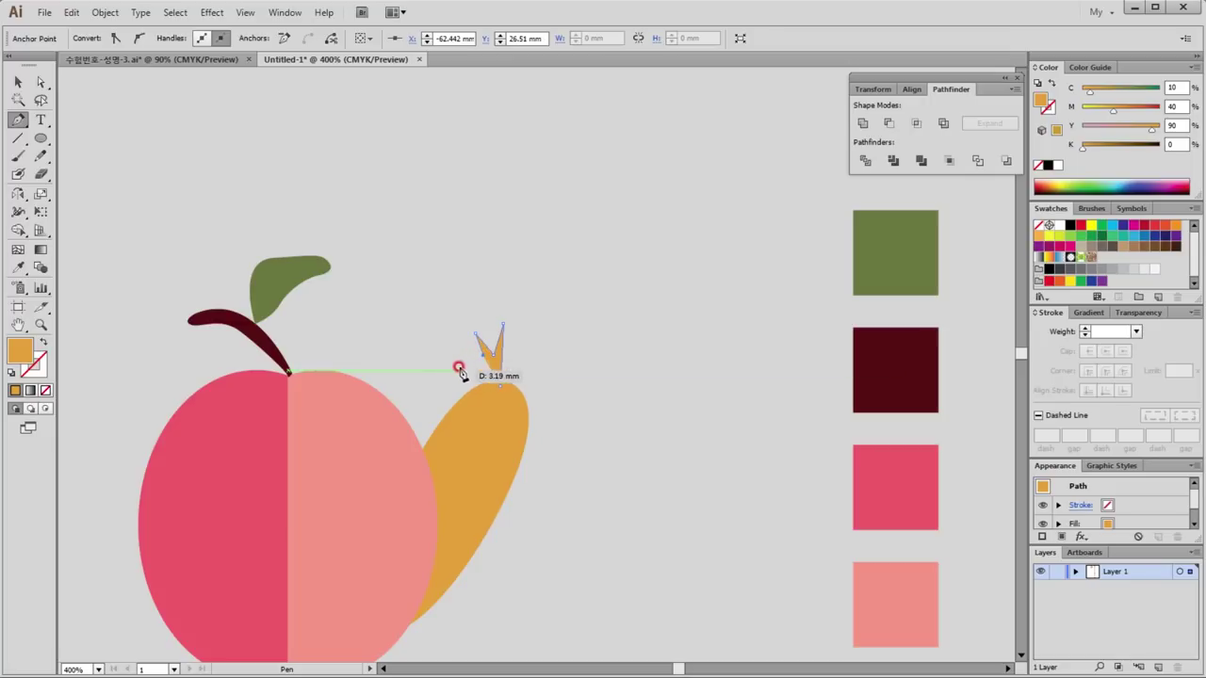
drag(465, 358, 497, 391)
ctrl+click(570, 398)
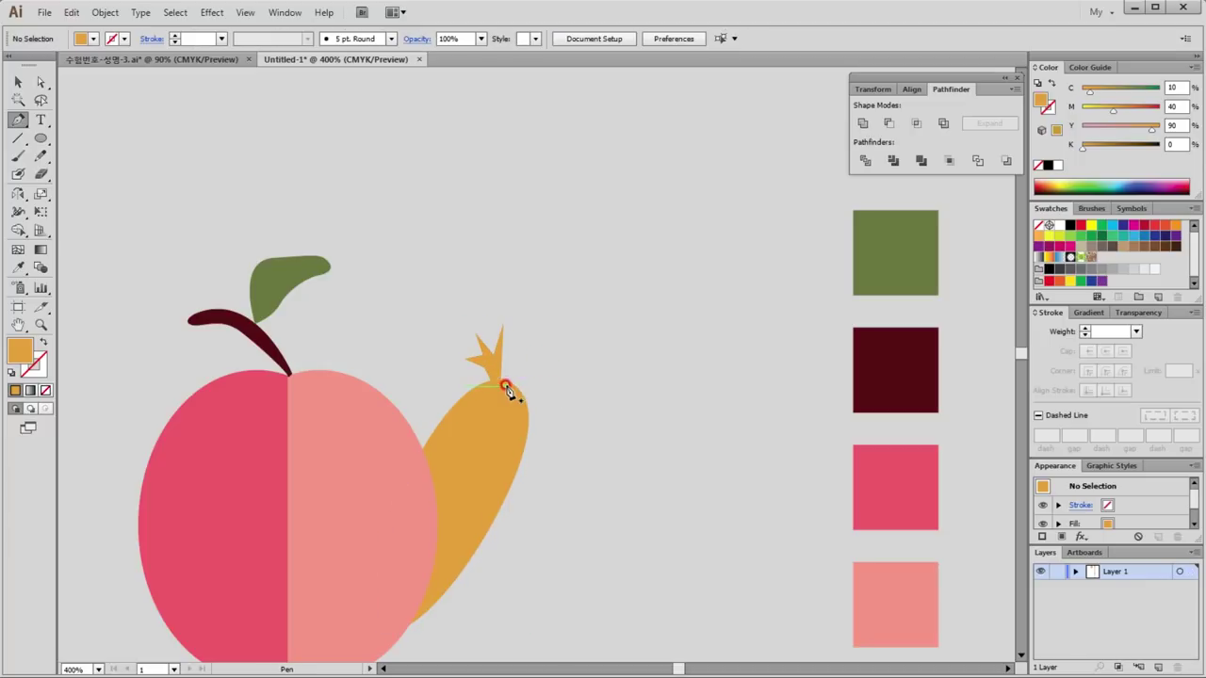
Step: Draw a second spiky leaf shape on the carrot top
ctrl+click(507, 359)
mouse_move(518, 301)
mouse_down()
mouse_move(521, 332)
mouse_move(535, 300)
mouse_up()
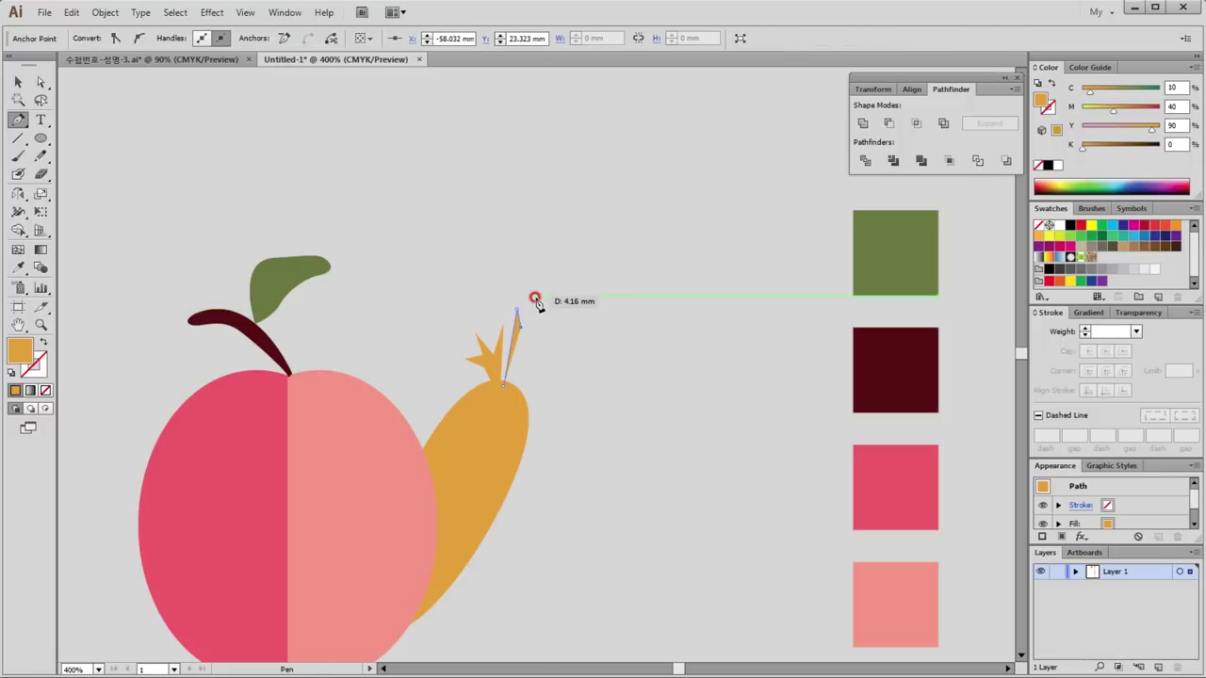
drag(530, 325, 529, 327)
click(547, 312)
drag(518, 371, 511, 394)
click(508, 387)
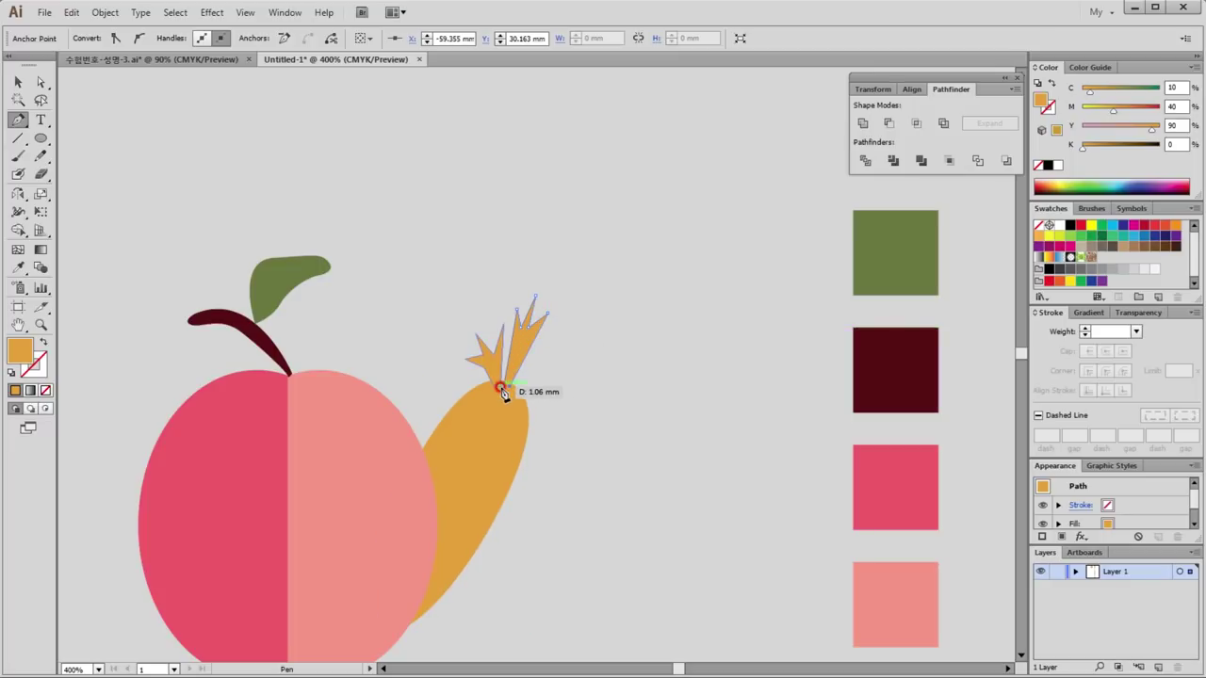
ctrl+click(567, 412)
Step: Draw a third leaf shape, then select all the new carrot leaves
mouse_move(515, 387)
mouse_down()
mouse_move(544, 345)
mouse_move(540, 365)
mouse_up()
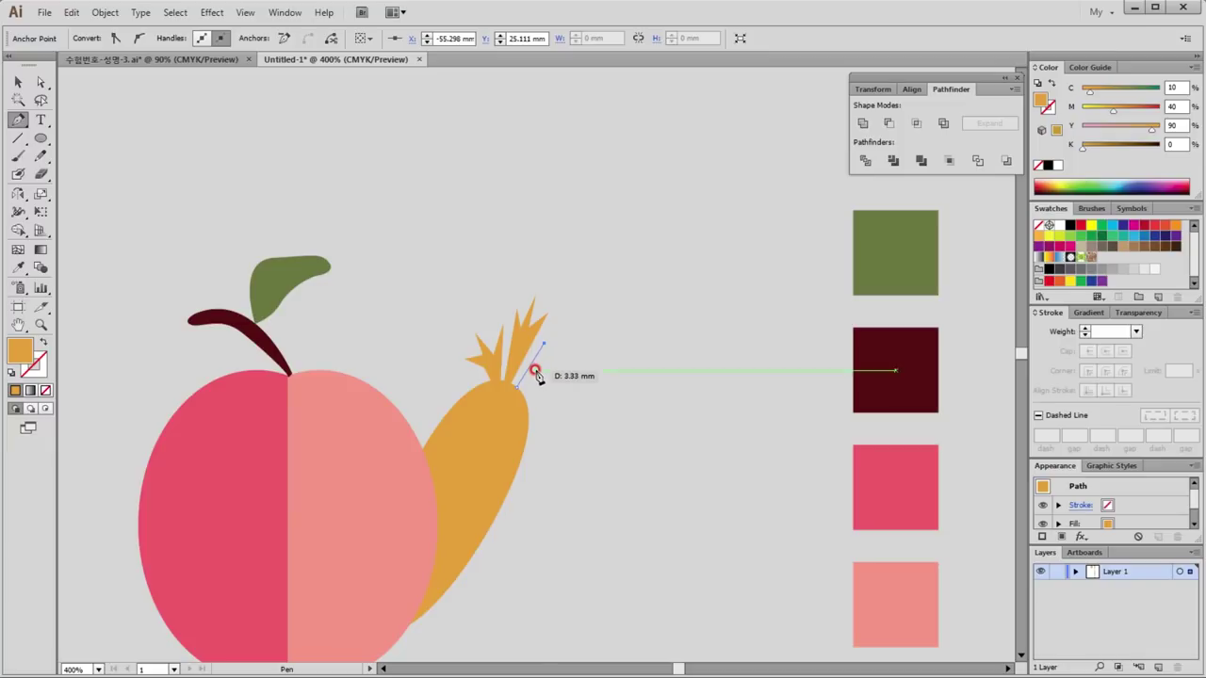
drag(545, 368, 548, 391)
click(528, 382)
drag(526, 384, 517, 395)
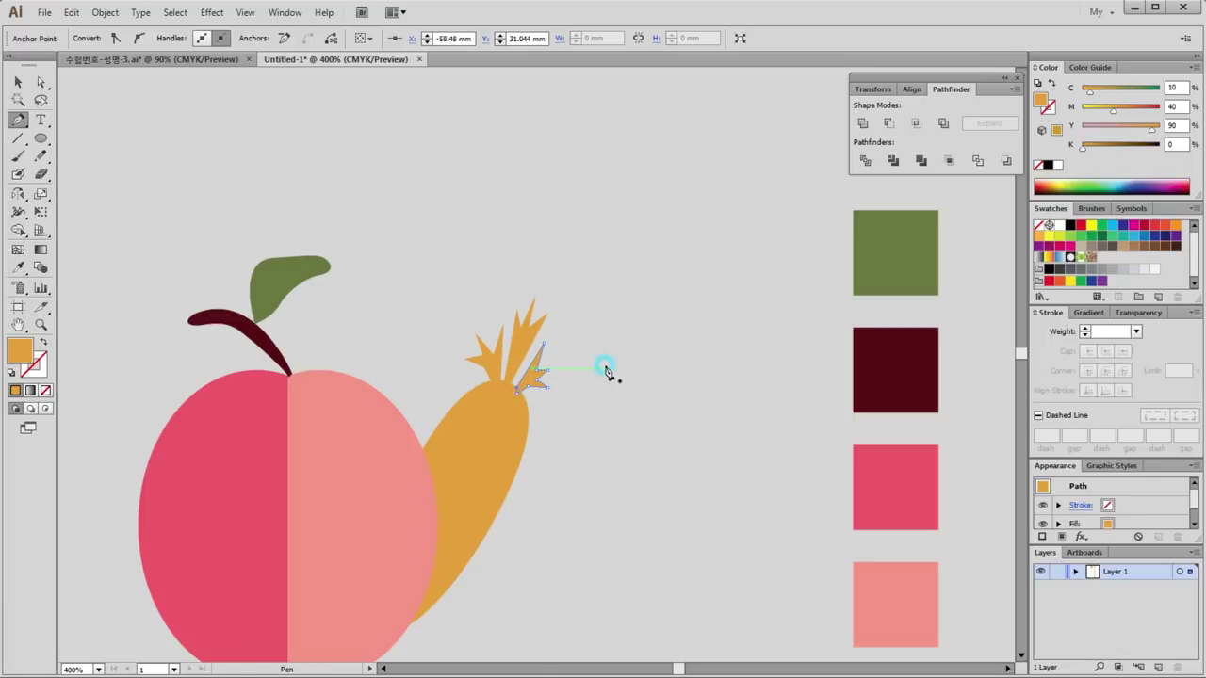
click(24, 80)
click(640, 381)
drag(556, 351, 439, 286)
Step: Fill the selected carrot leaves with olive green using the Eyedropper, then deselect
key(i)
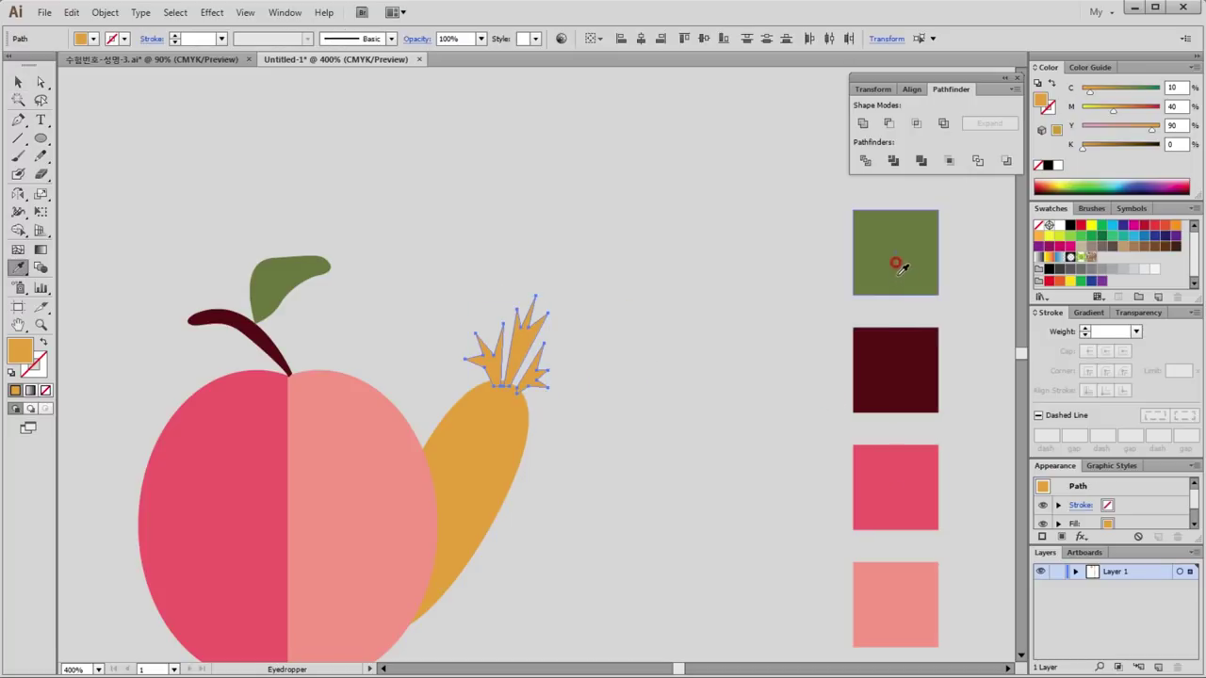
click(896, 261)
click(18, 82)
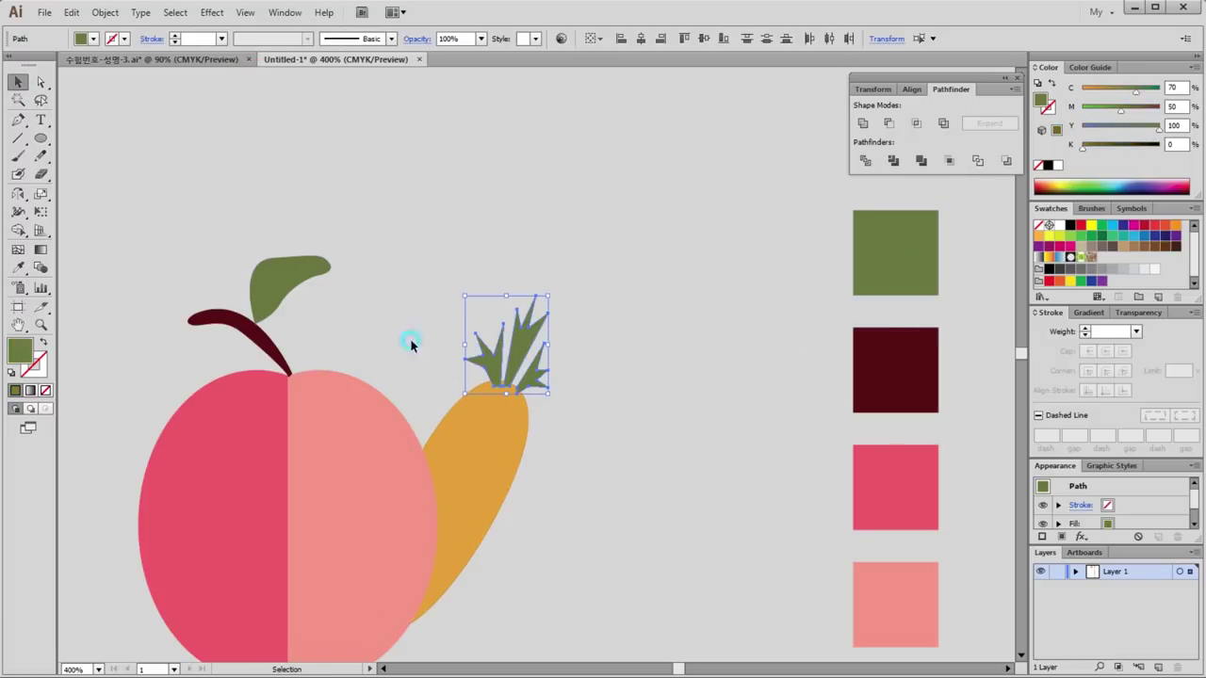
key(ctrl)
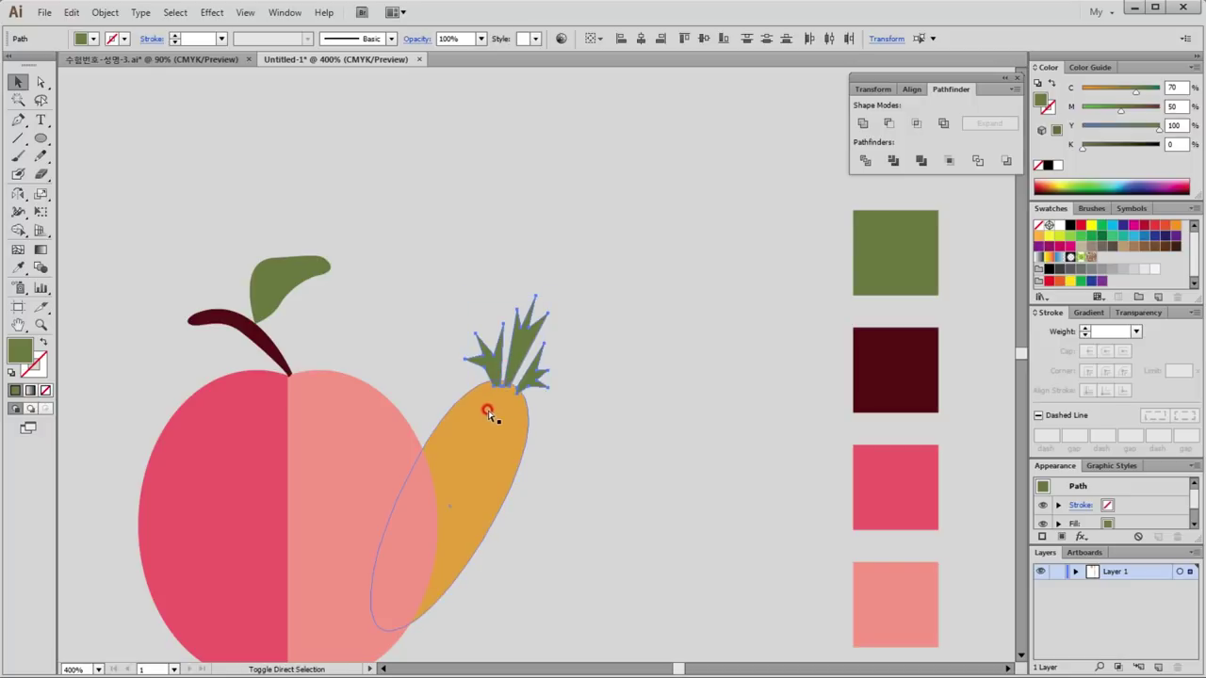
click(660, 354)
Step: Zoom out, then zoom in closely on the carrot's leaves
key(ctrl+minus)
key(ctrl+minus)
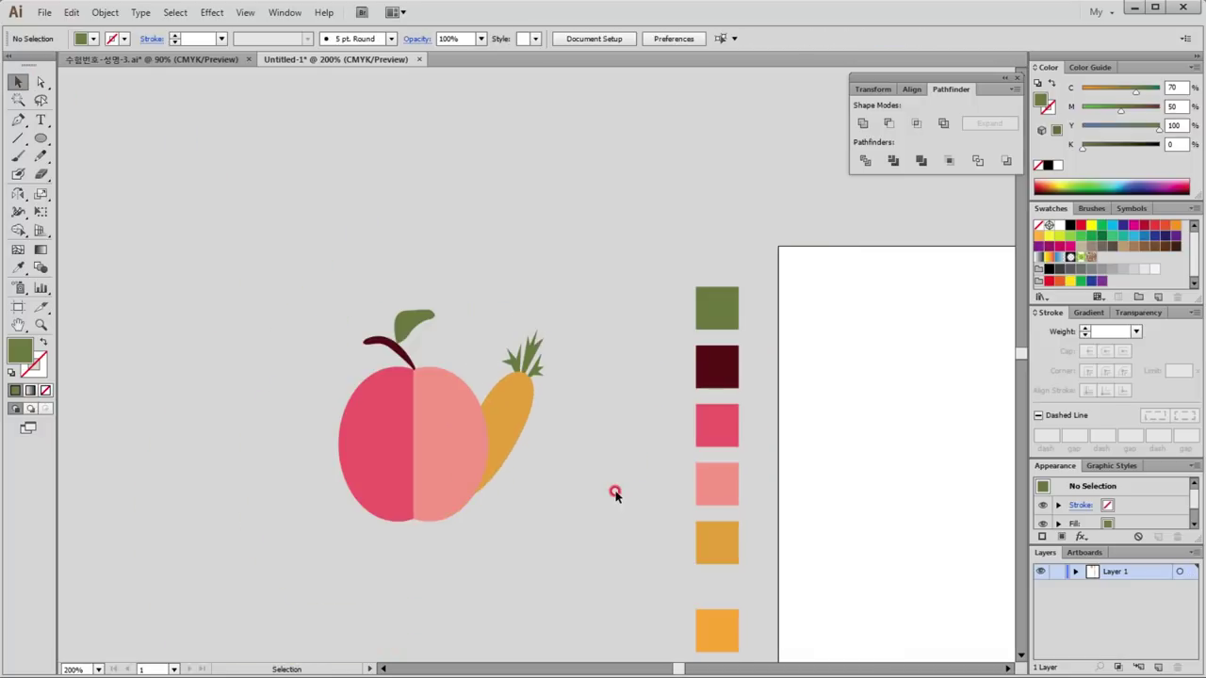
drag(301, 253, 605, 506)
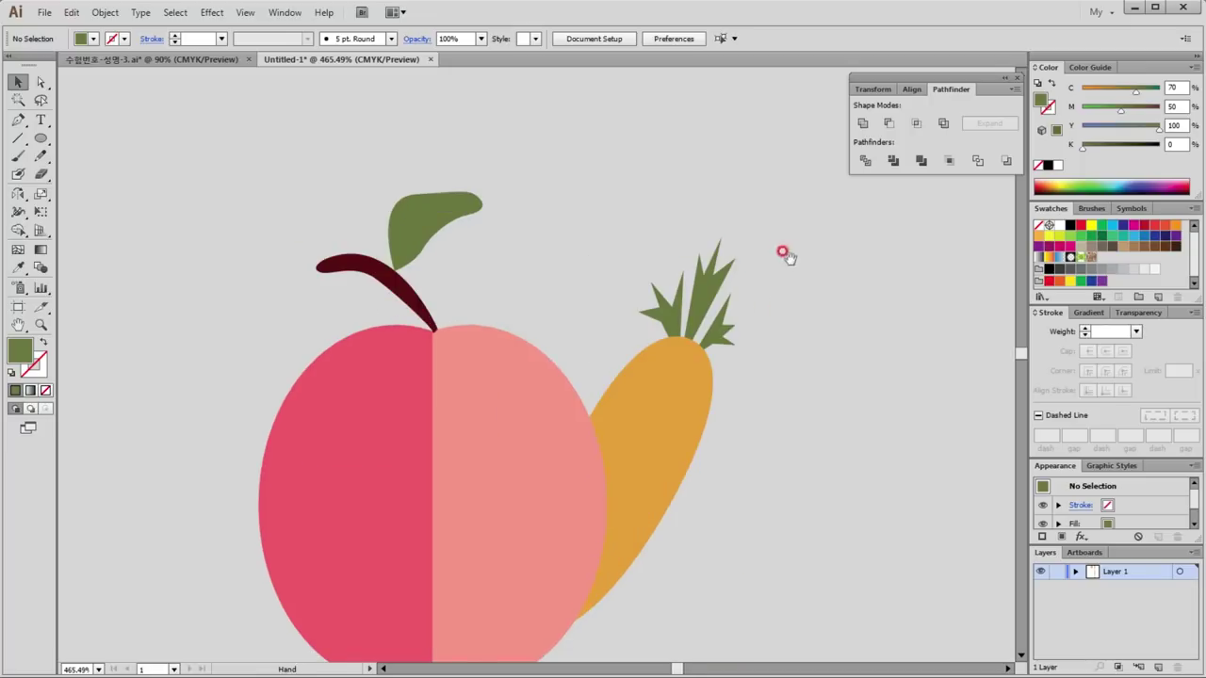
drag(794, 260, 538, 277)
click(40, 82)
drag(359, 272, 415, 334)
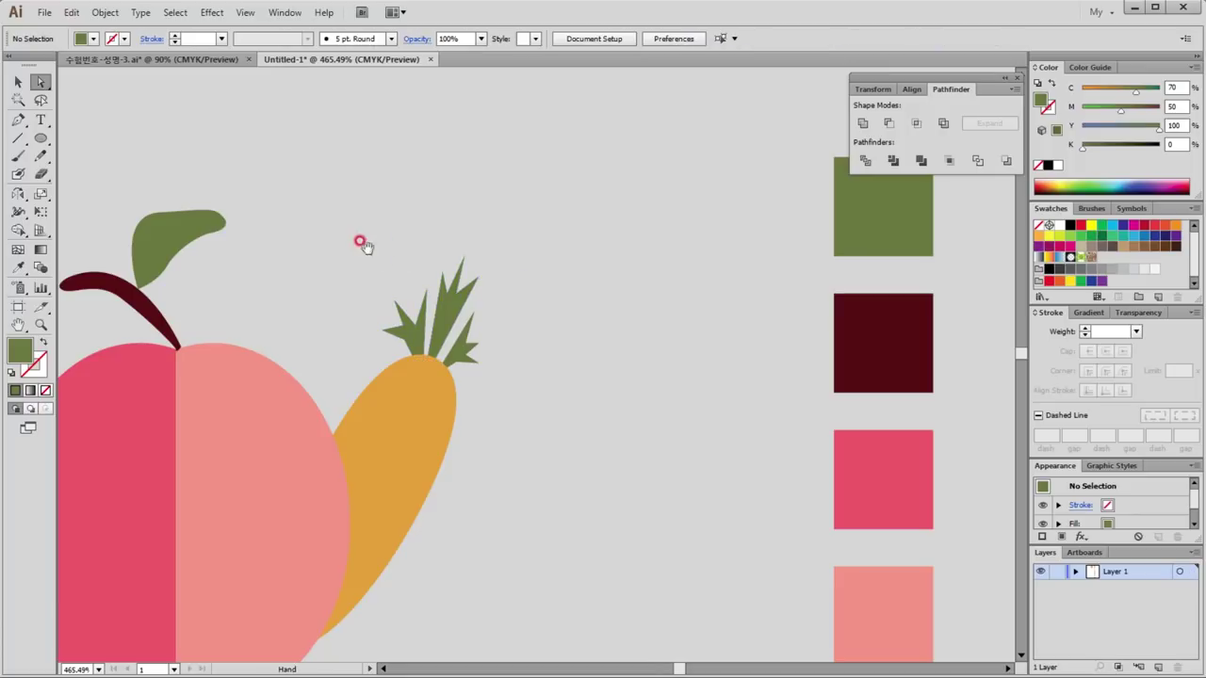
drag(356, 235, 544, 430)
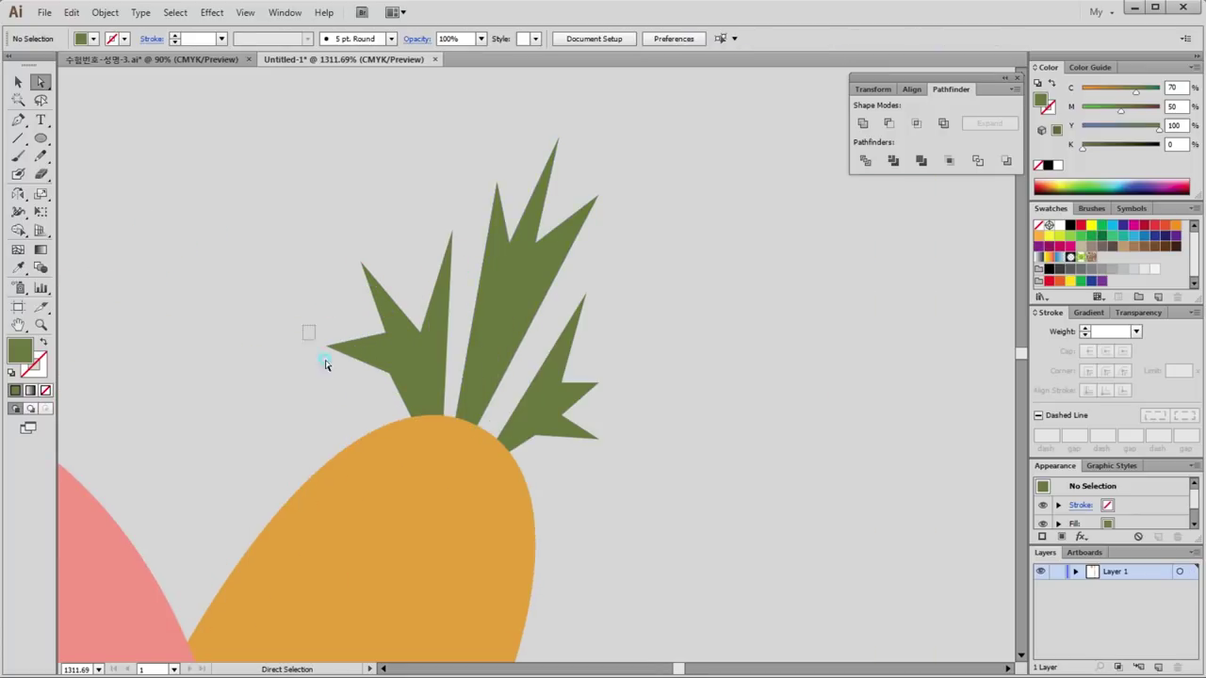
Step: Convert all the carrot leaf anchor points to smooth, rounding the spiky fronds
drag(325, 364, 344, 267)
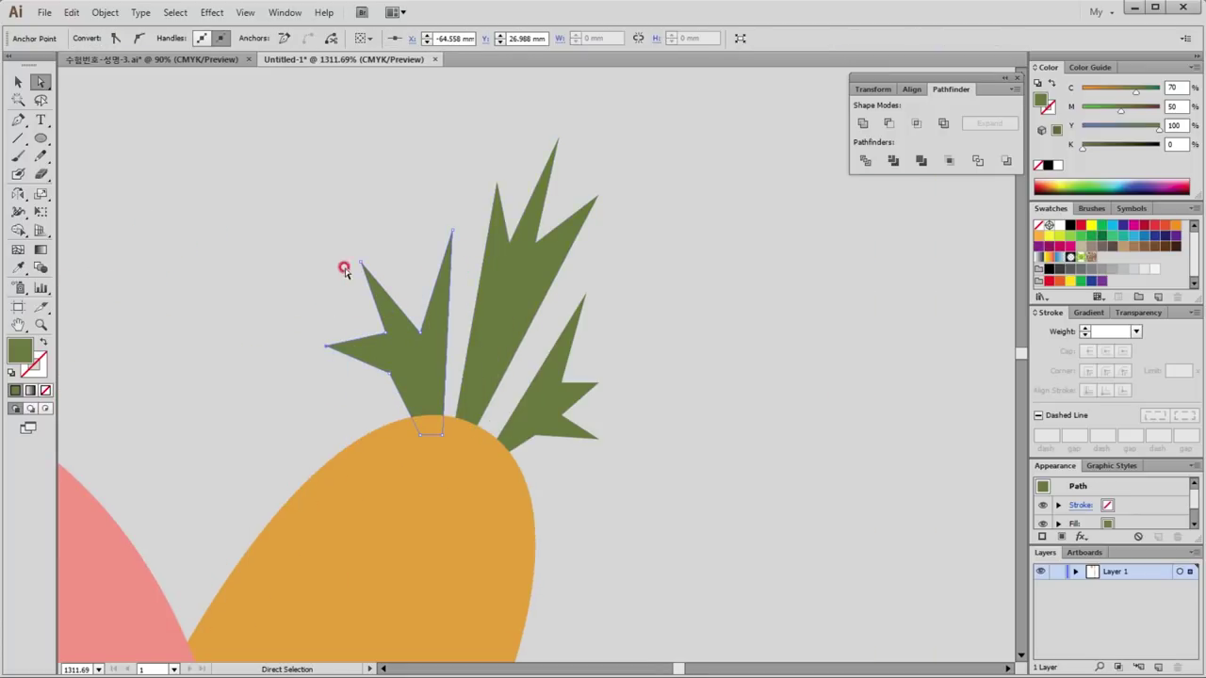
shift+click(511, 197)
drag(587, 175, 625, 228)
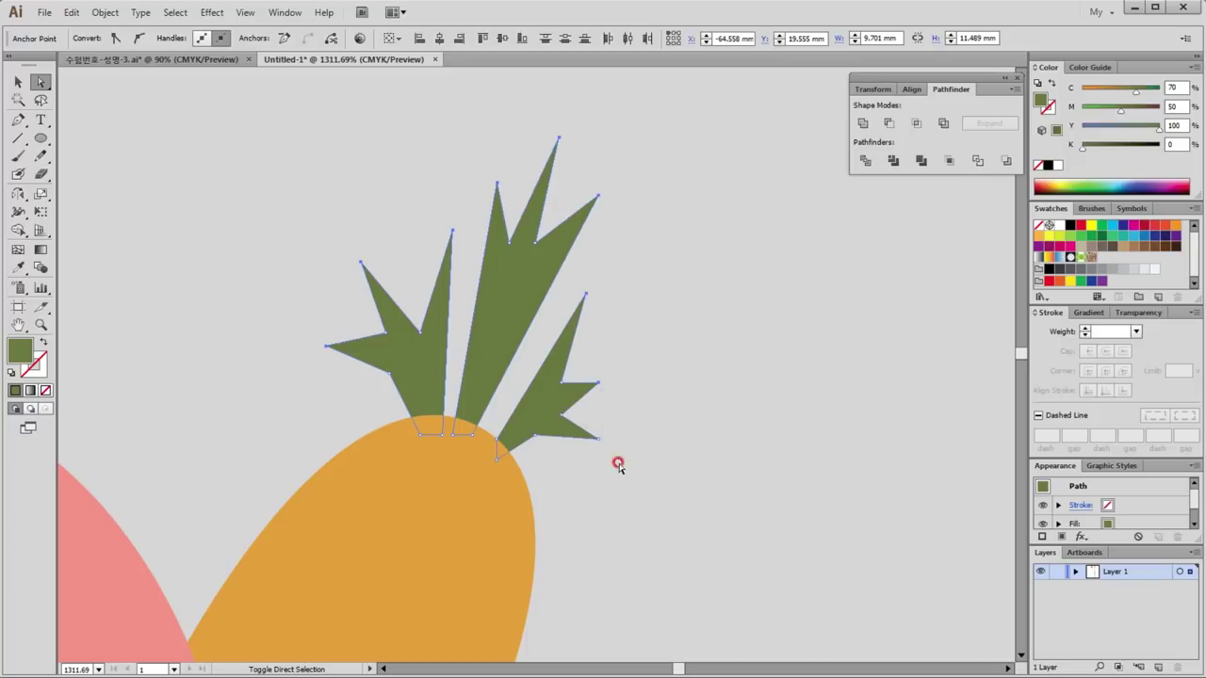
click(139, 38)
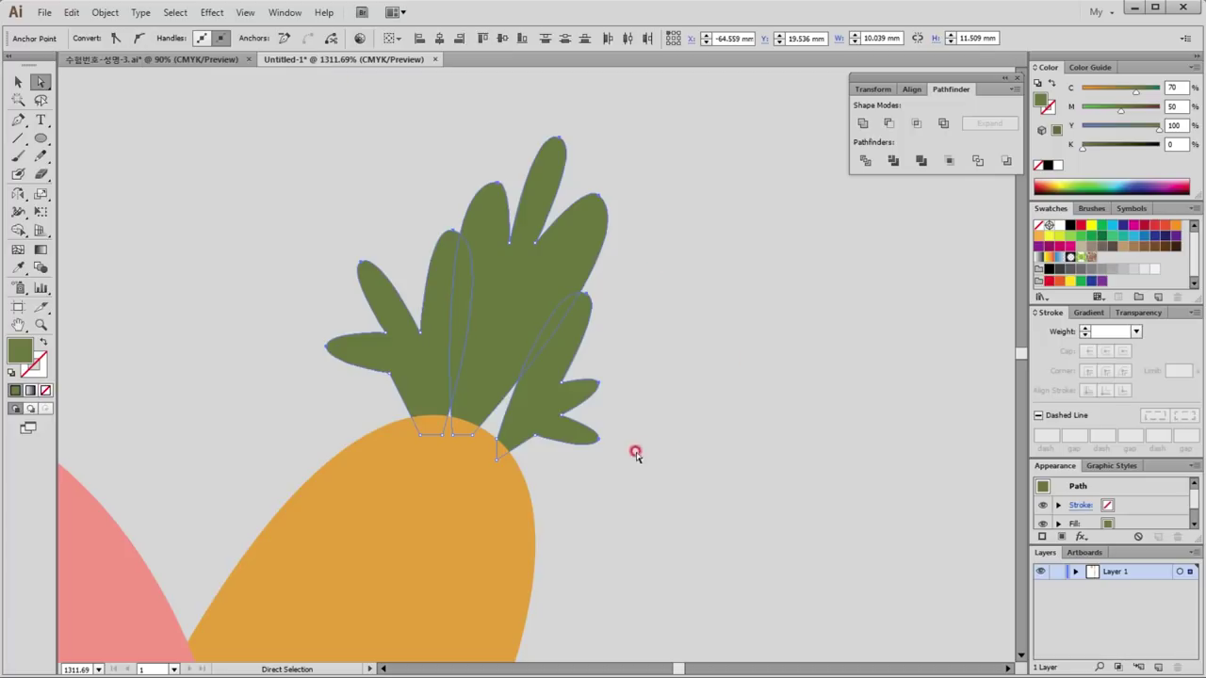
click(723, 496)
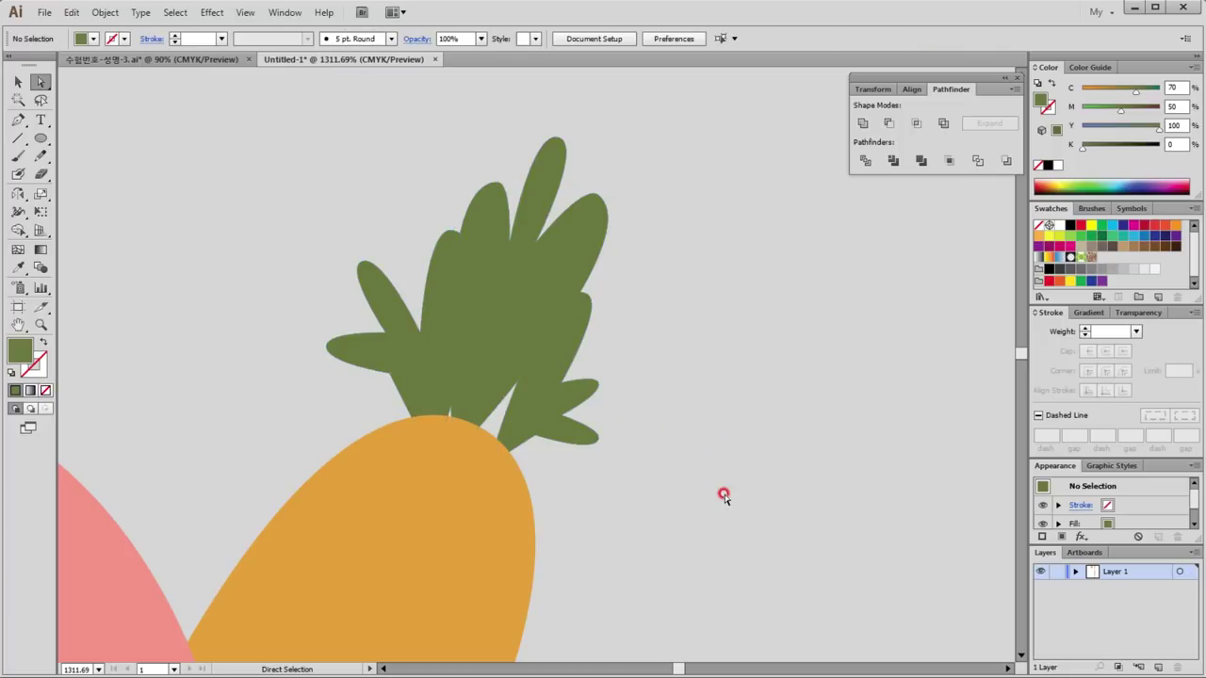
scroll(556, 400, down, 1)
scroll(557, 404, down, 1)
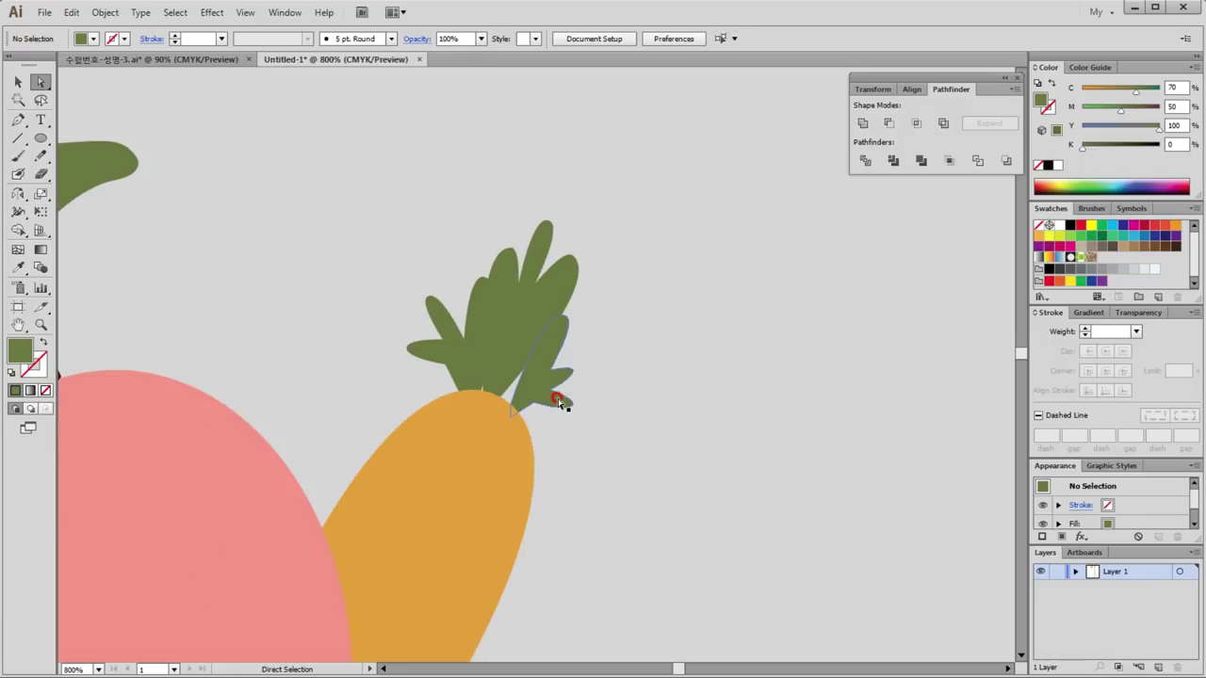
Step: Shift the left leaf cluster slightly left and narrow the right leaf cluster
click(17, 82)
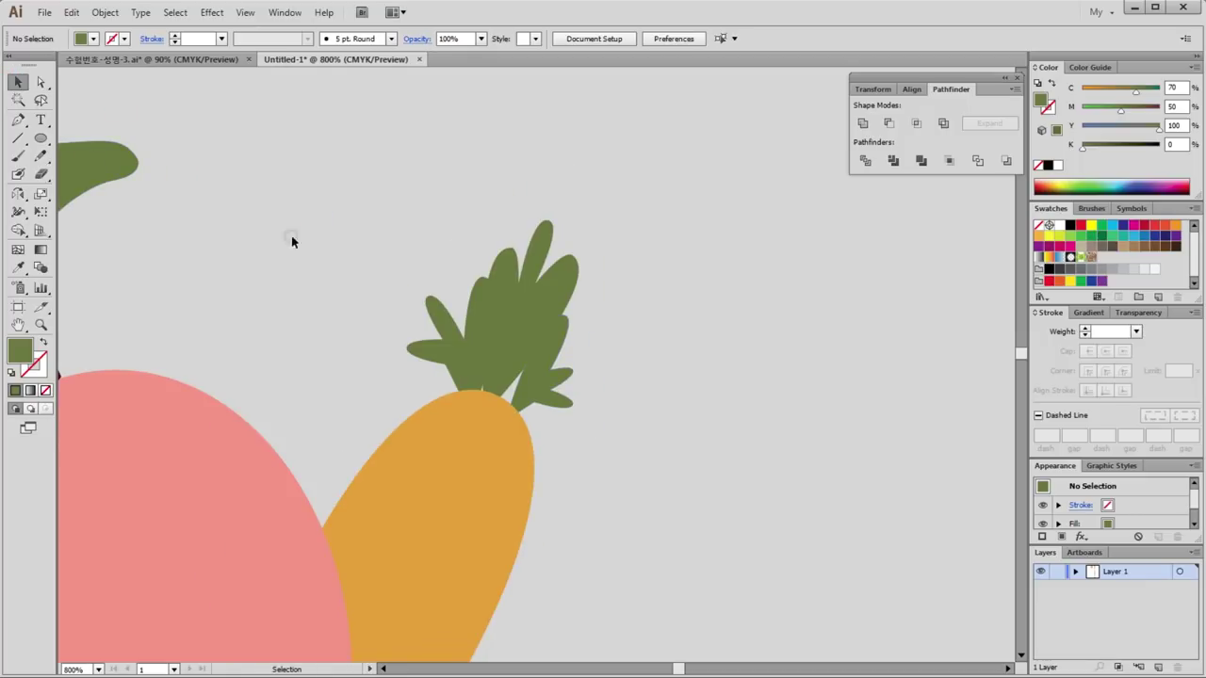
click(526, 362)
click(496, 344)
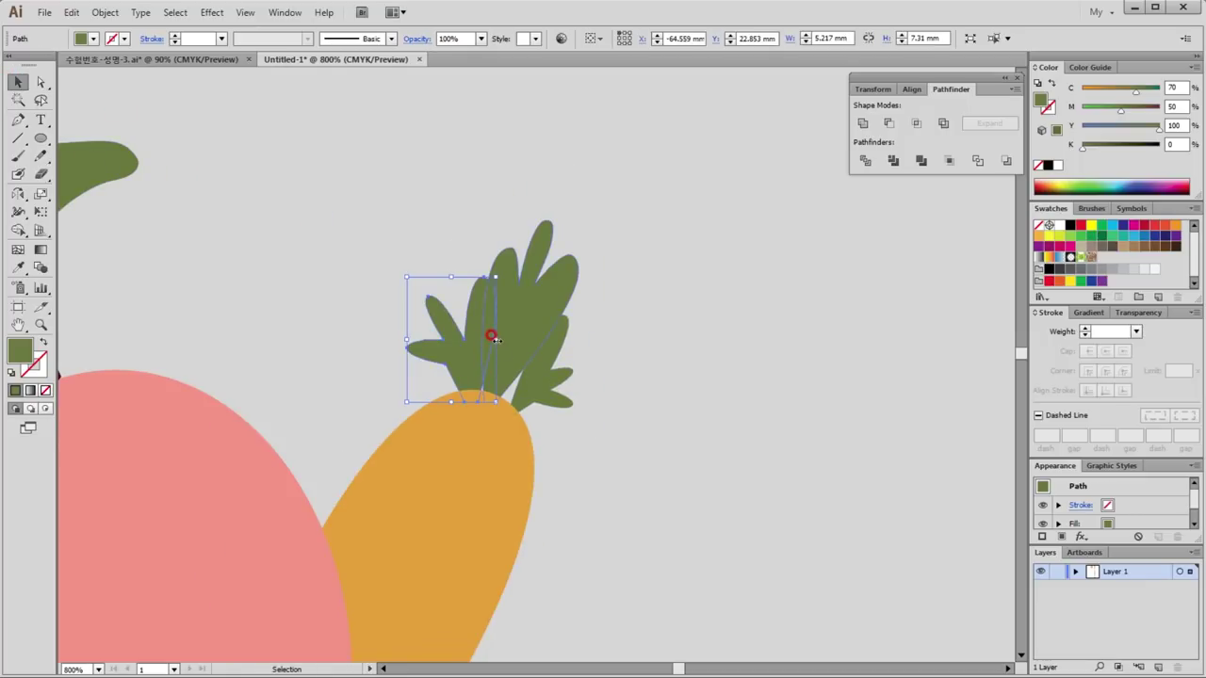
drag(491, 336, 471, 339)
click(482, 306)
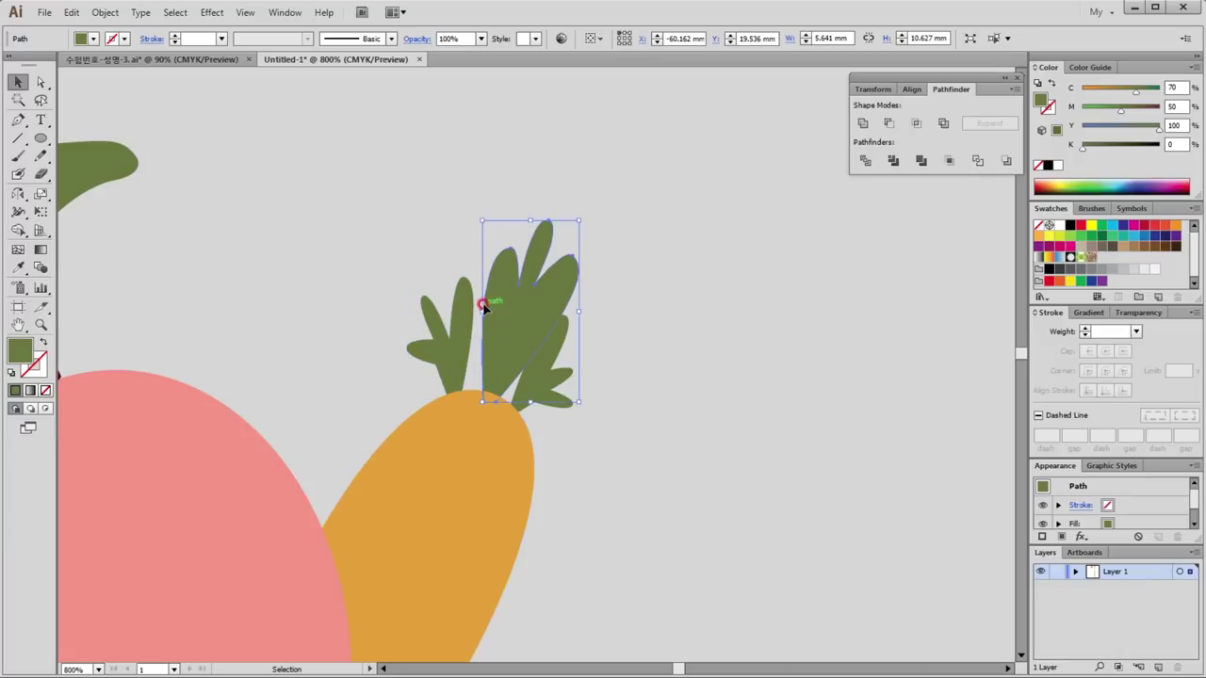
drag(482, 311, 500, 334)
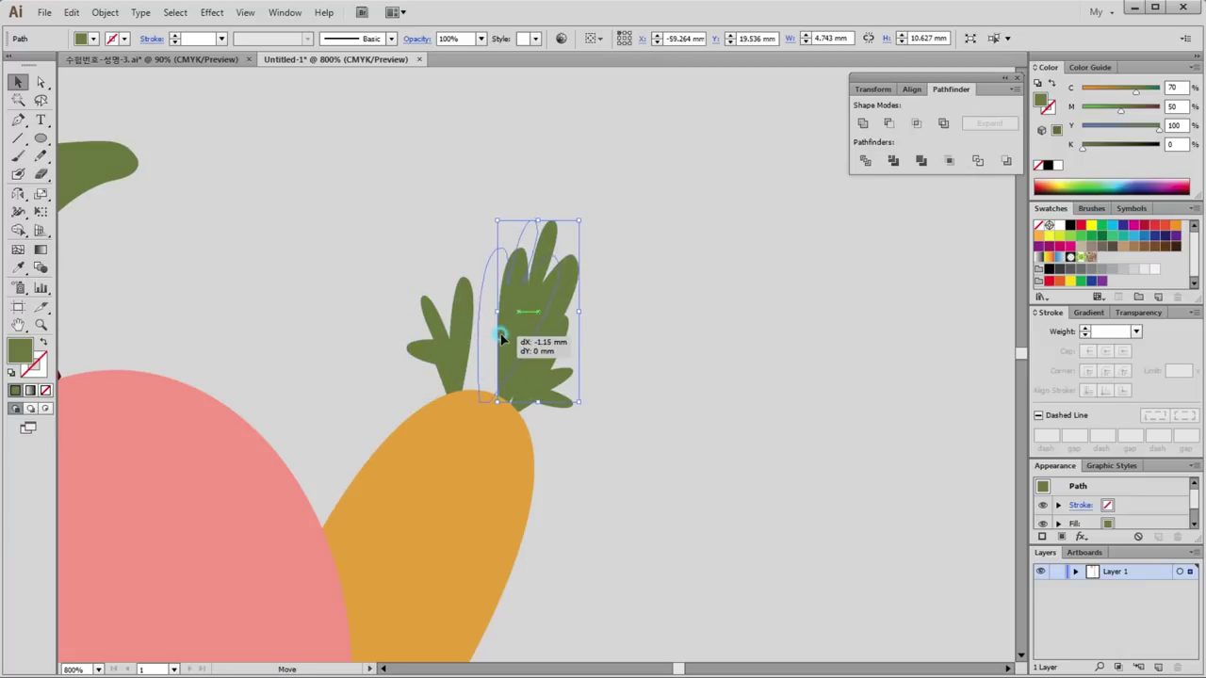
click(549, 382)
Step: Narrow and tilt the small lower leaf, and rotate the left leaf further left
click(557, 407)
drag(515, 367, 535, 390)
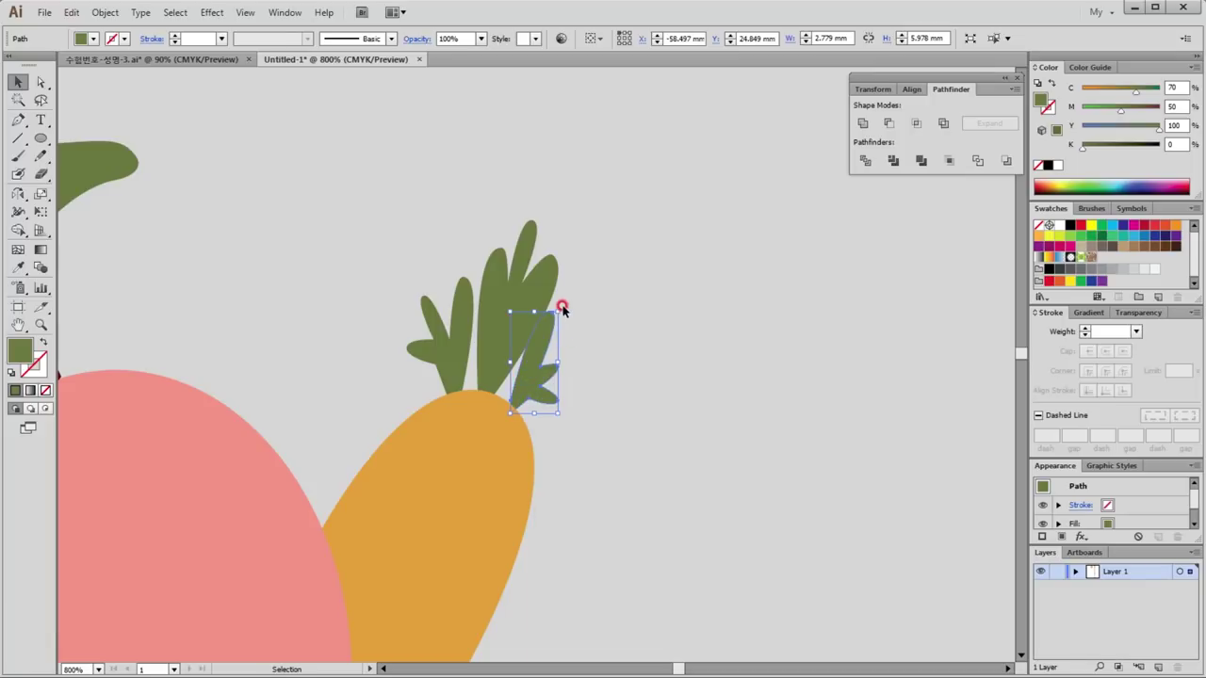
drag(560, 305, 577, 320)
drag(537, 372, 535, 377)
drag(456, 362, 462, 367)
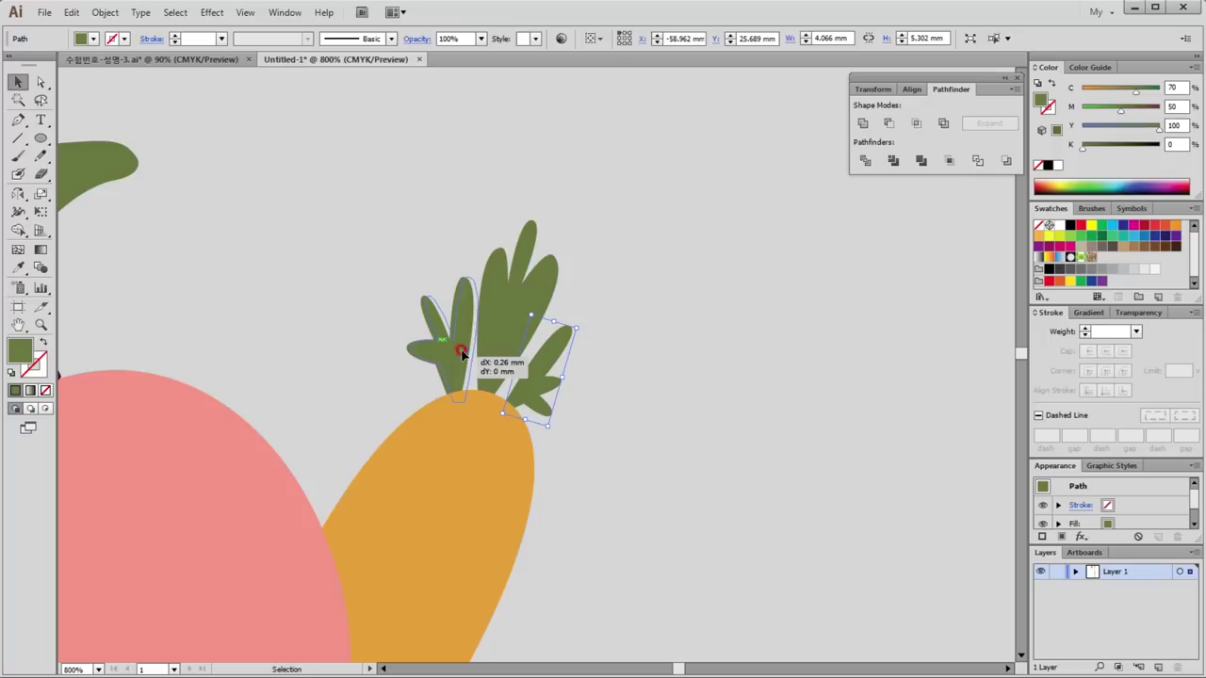
drag(402, 266, 390, 269)
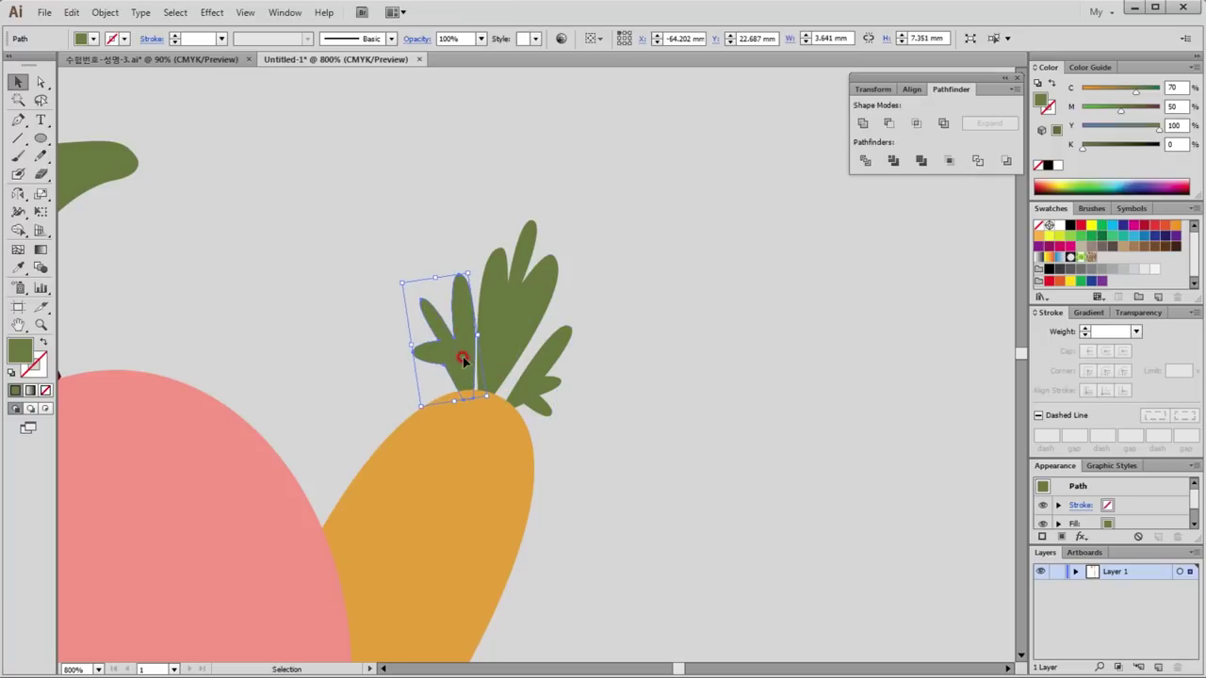
Step: Move the small right leaf up to the carrot top and rotate it slightly
click(532, 393)
drag(532, 394, 539, 367)
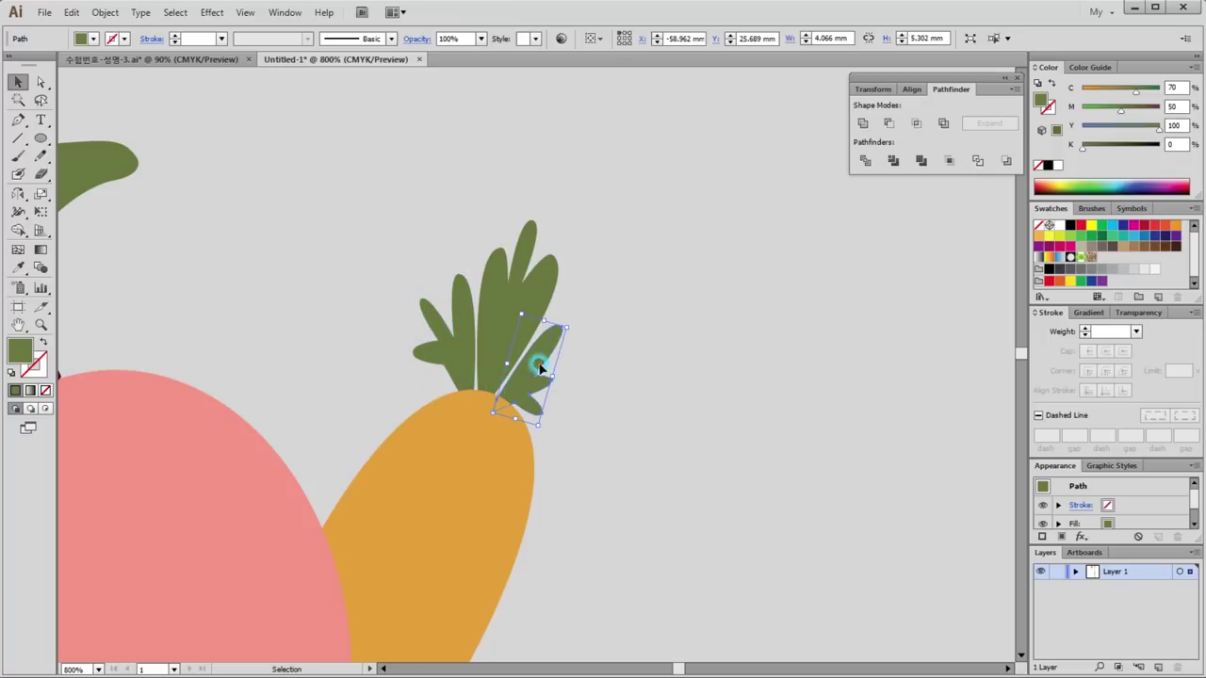
drag(568, 322, 564, 328)
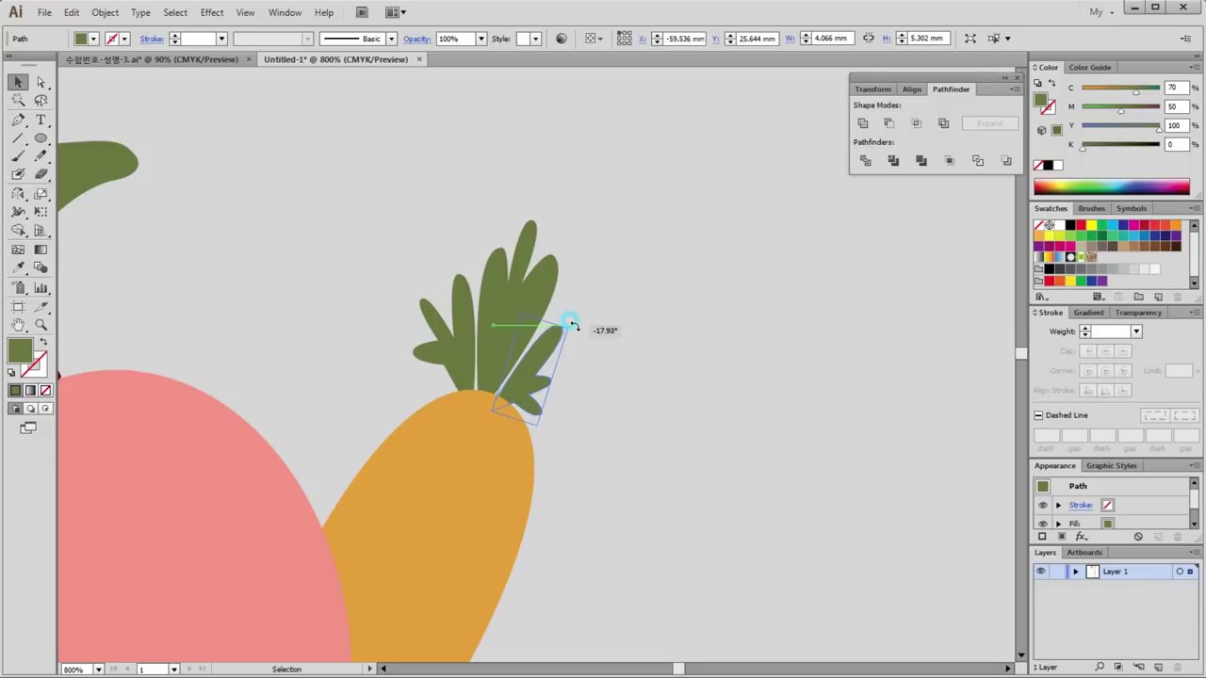
click(622, 433)
Step: Rotate the carrot body about -24° so it leans more upright behind the apple
key(ctrl+minus)
key(ctrl+minus)
key(ctrl+minus)
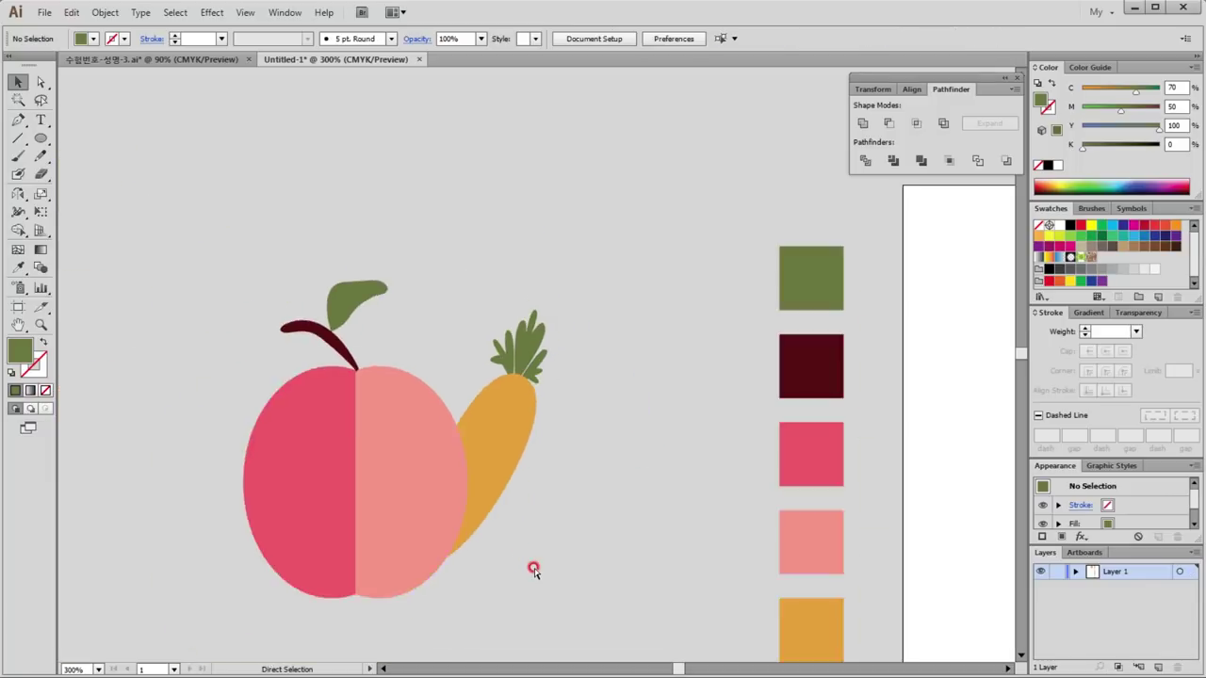
mouse_move(573, 516)
mouse_down()
mouse_move(420, 406)
mouse_move(376, 351)
mouse_up()
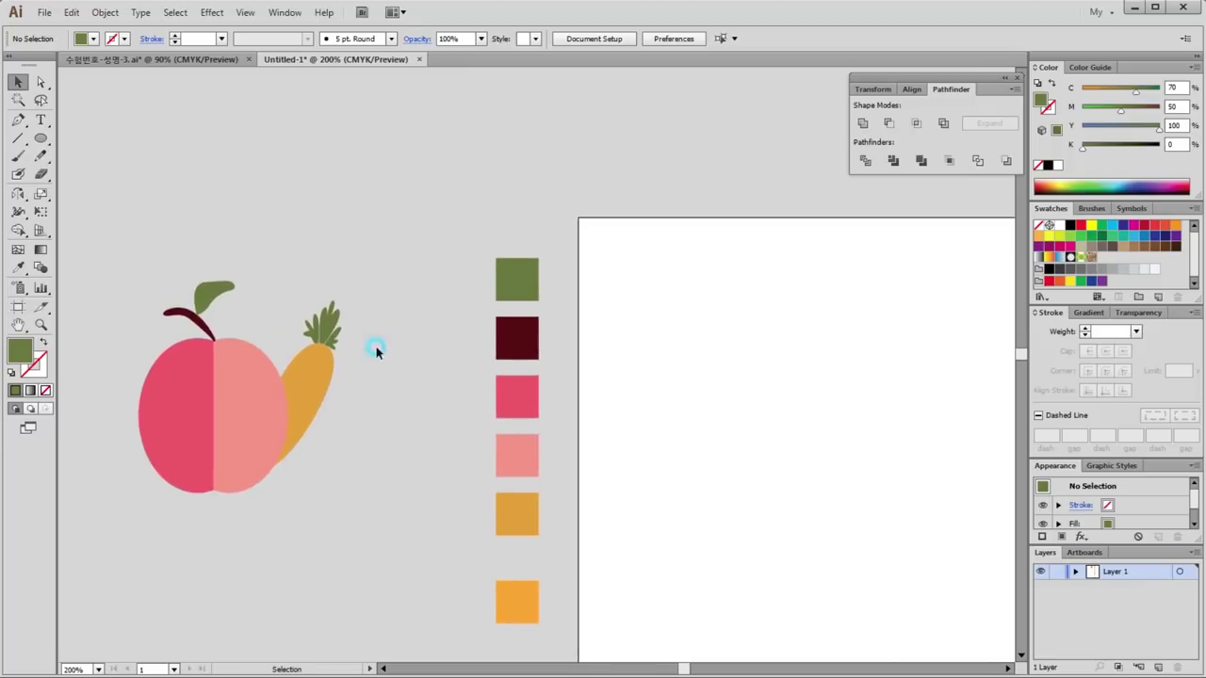
click(305, 376)
drag(348, 347, 350, 336)
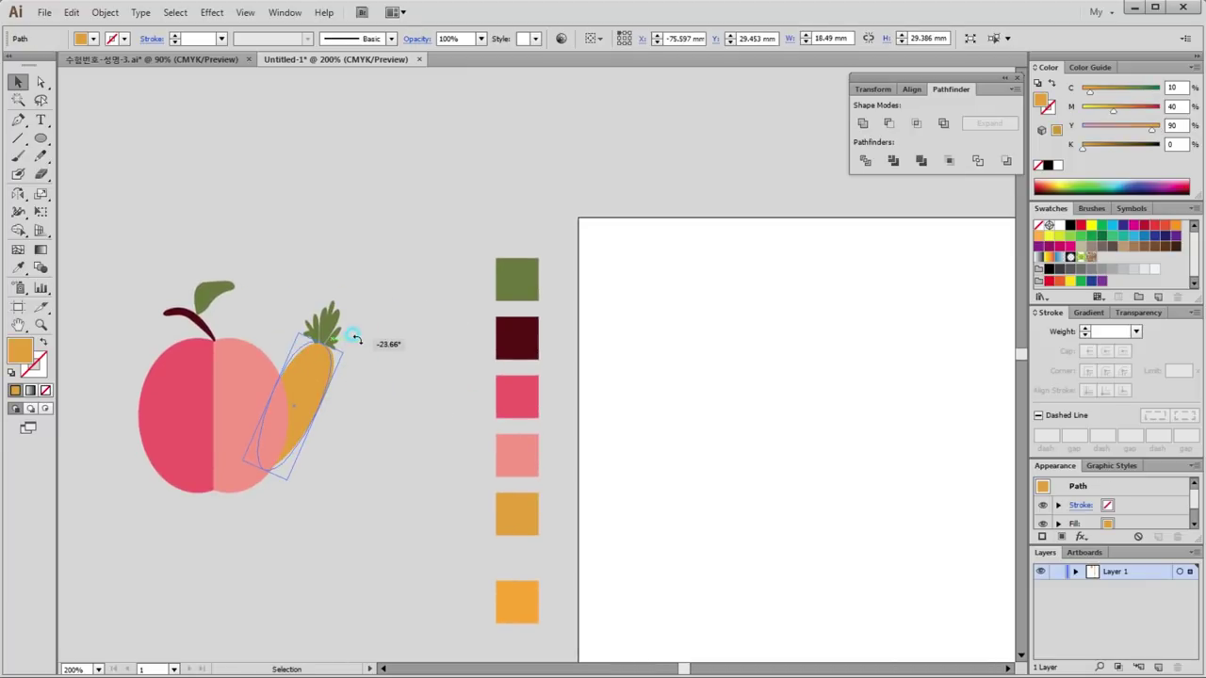
click(413, 441)
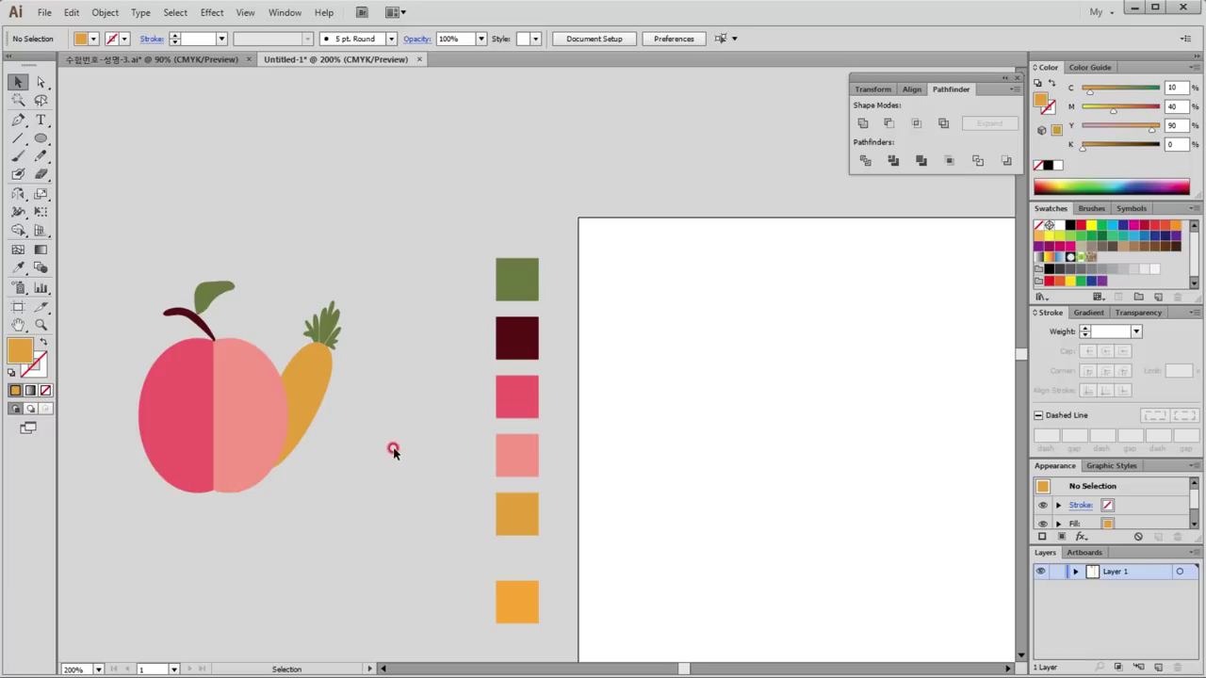
scroll(390, 456, down, 1)
key(ctrl+minus)
key(ctrl+minus)
key(ctrl+minus)
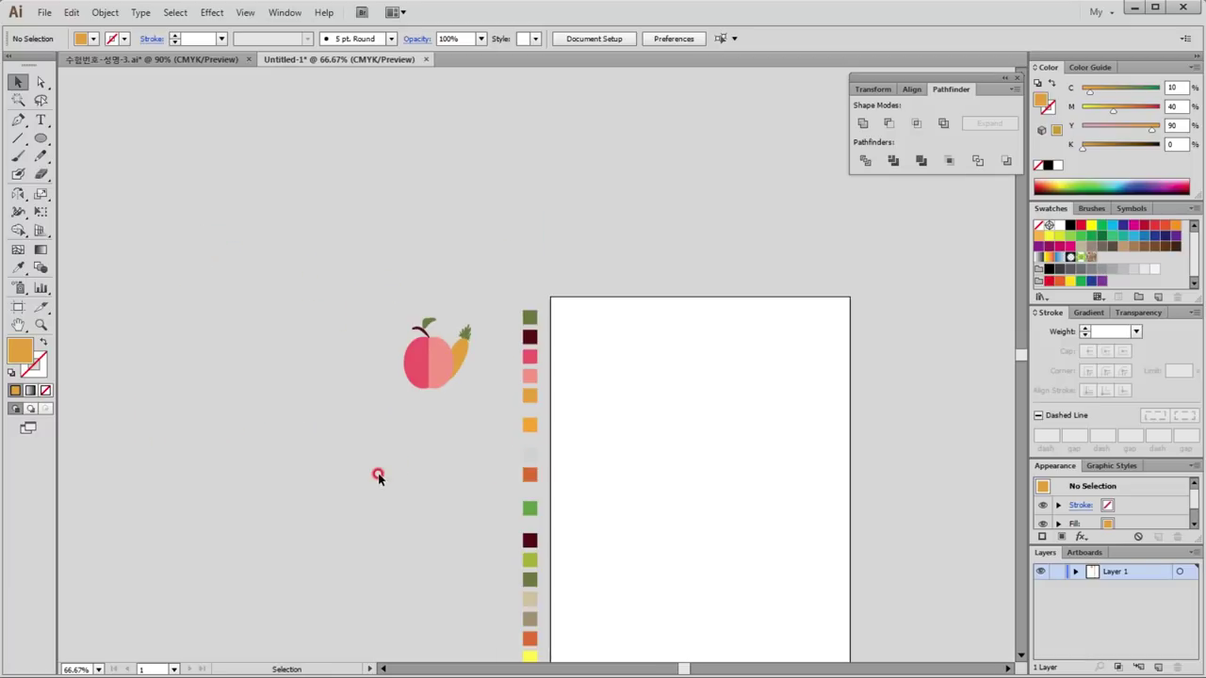
Step: Save the selected apple-and-carrot artwork in the Symbols panel as a symbol named 농산물
drag(670, 477, 471, 344)
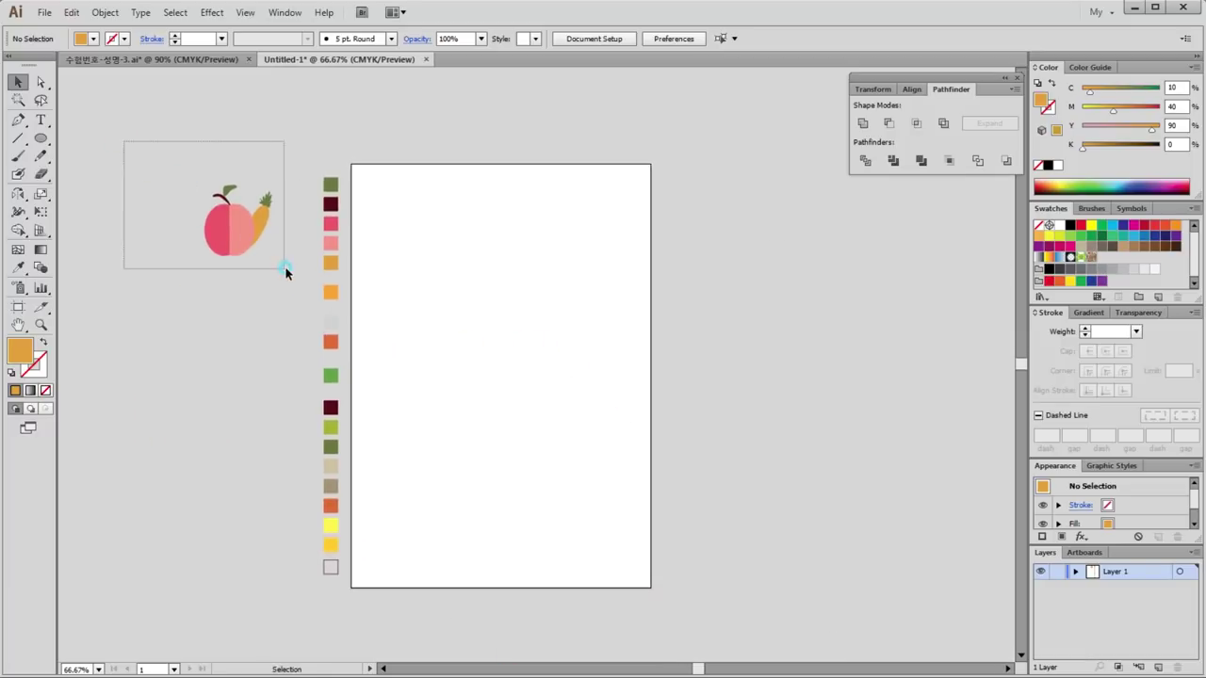
drag(121, 143, 303, 282)
click(1126, 209)
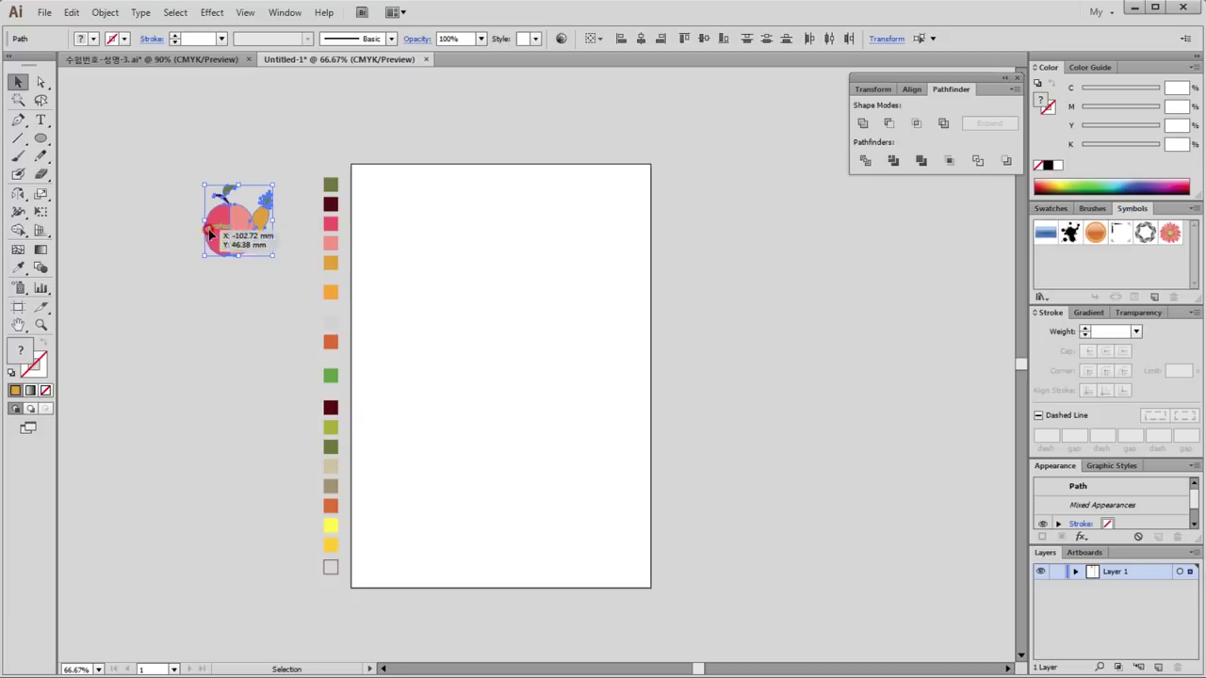
drag(205, 238, 1117, 269)
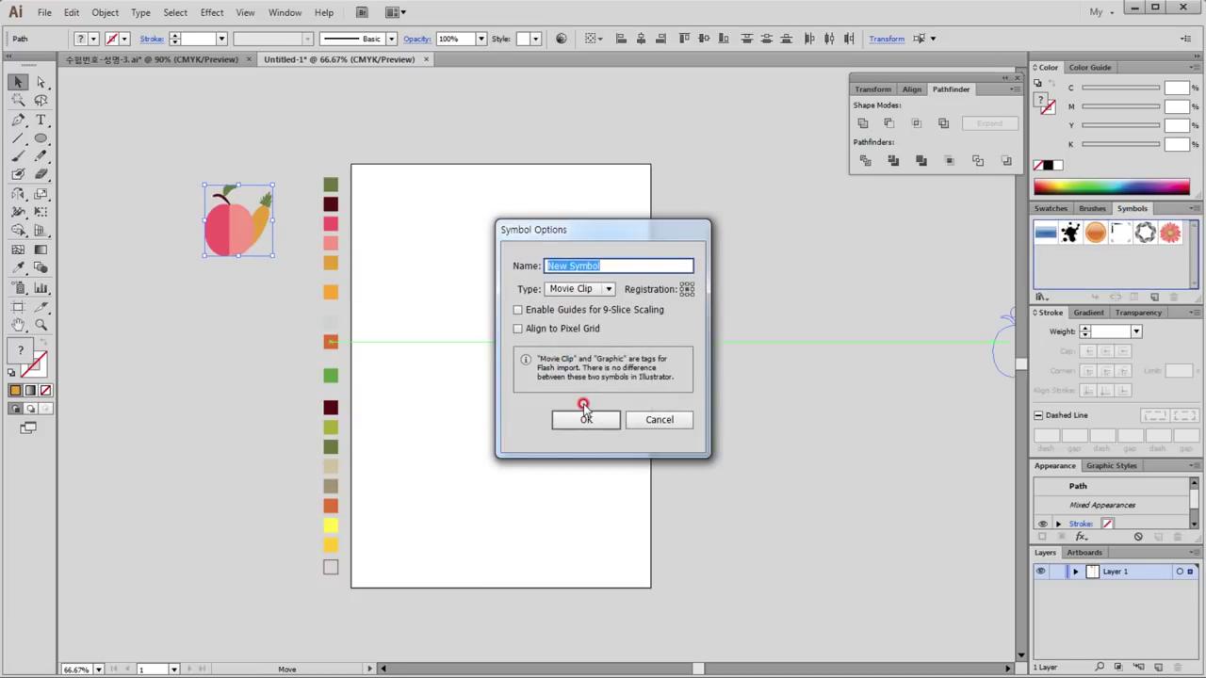
text(사)
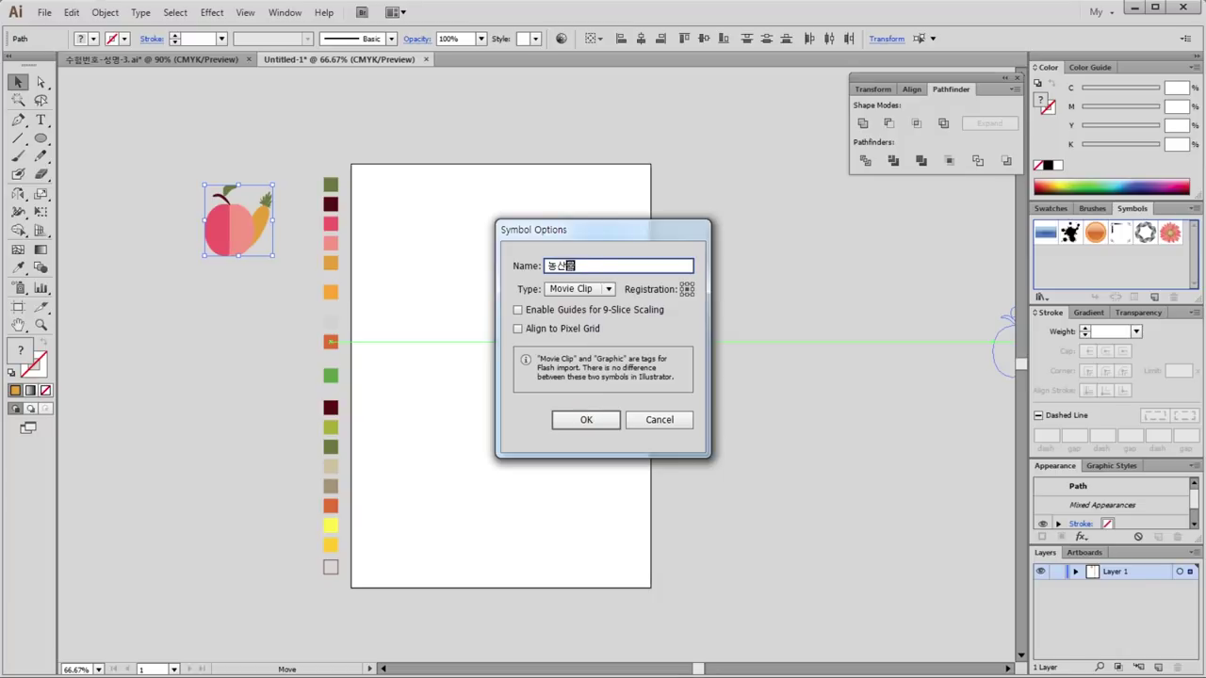
click(582, 420)
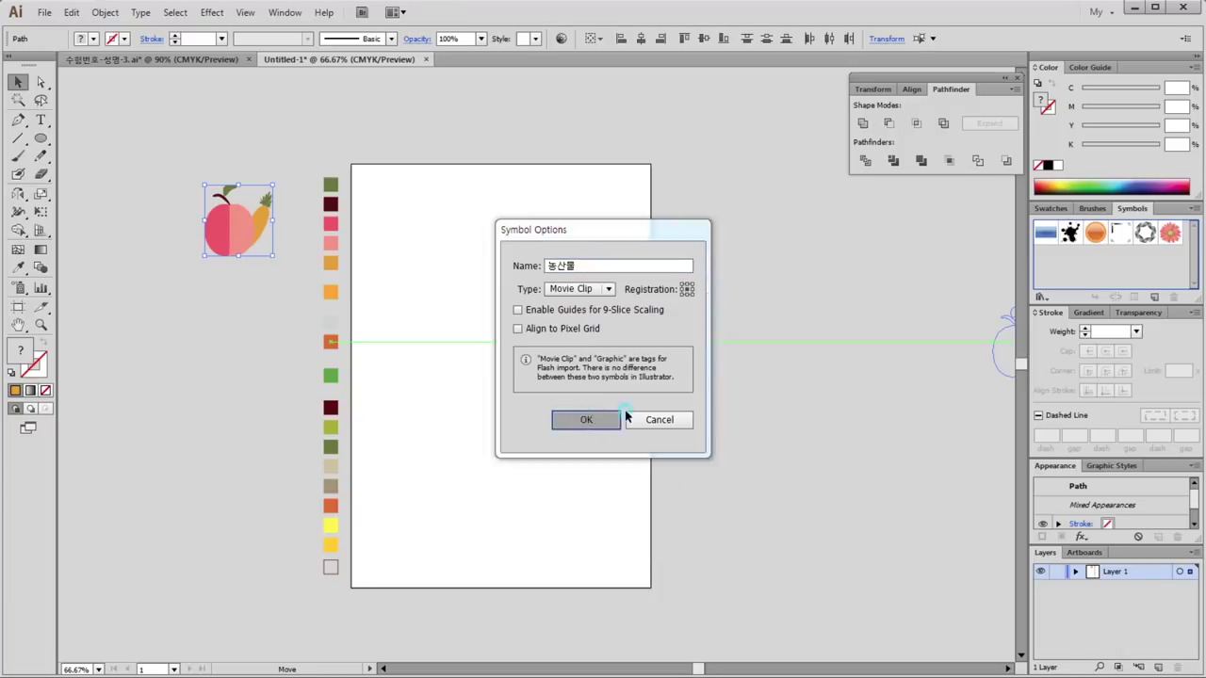
click(759, 362)
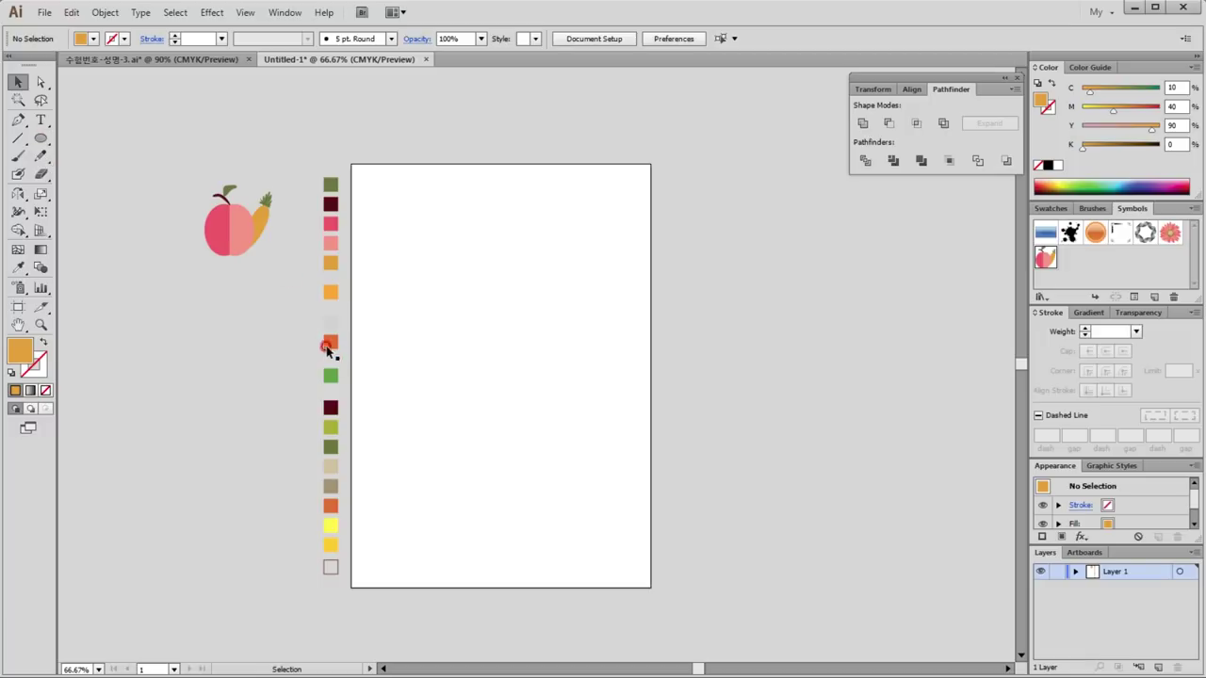
click(332, 377)
Step: Draw a green rectangle covering the whole 210 x 297 mm artboard
drag(40, 138, 82, 137)
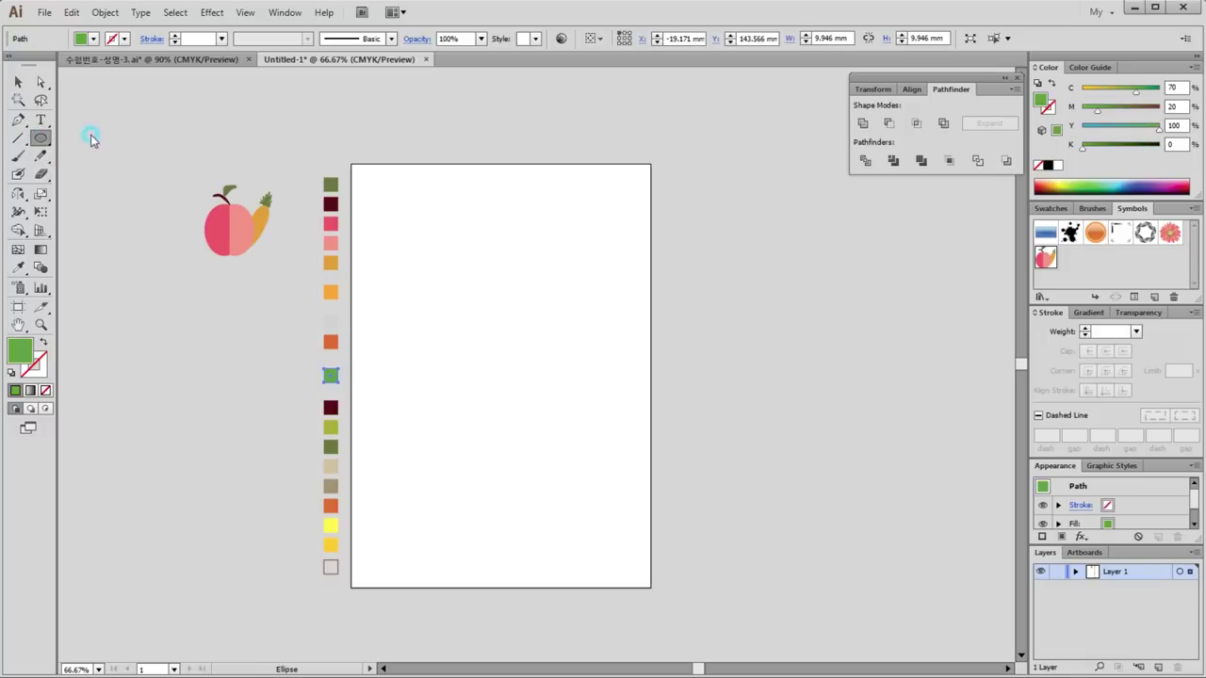
click(82, 139)
drag(350, 164, 519, 358)
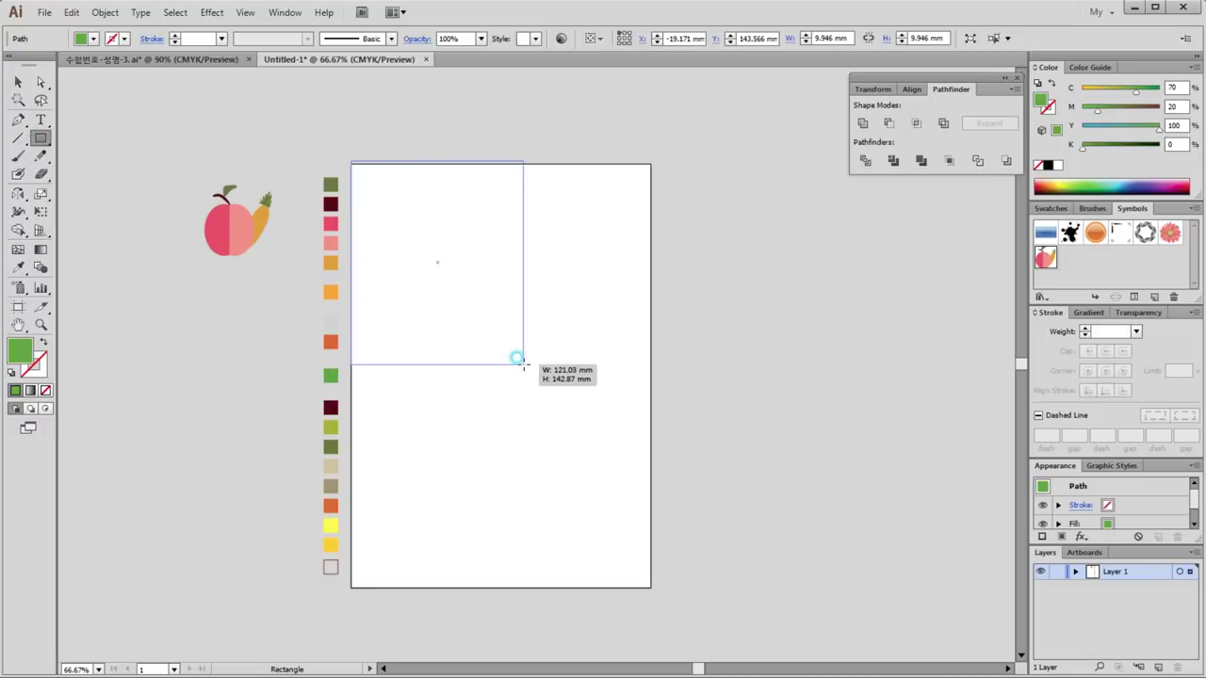
key(ctrl+z)
drag(348, 165, 648, 586)
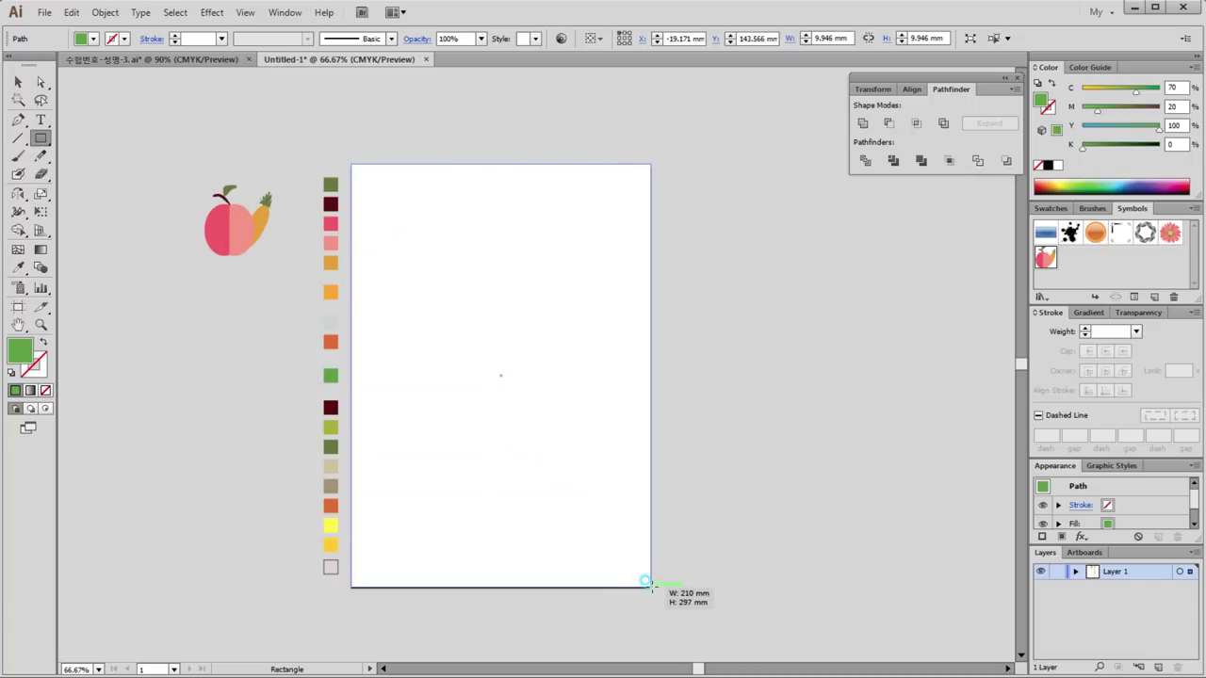
drag(648, 585, 650, 587)
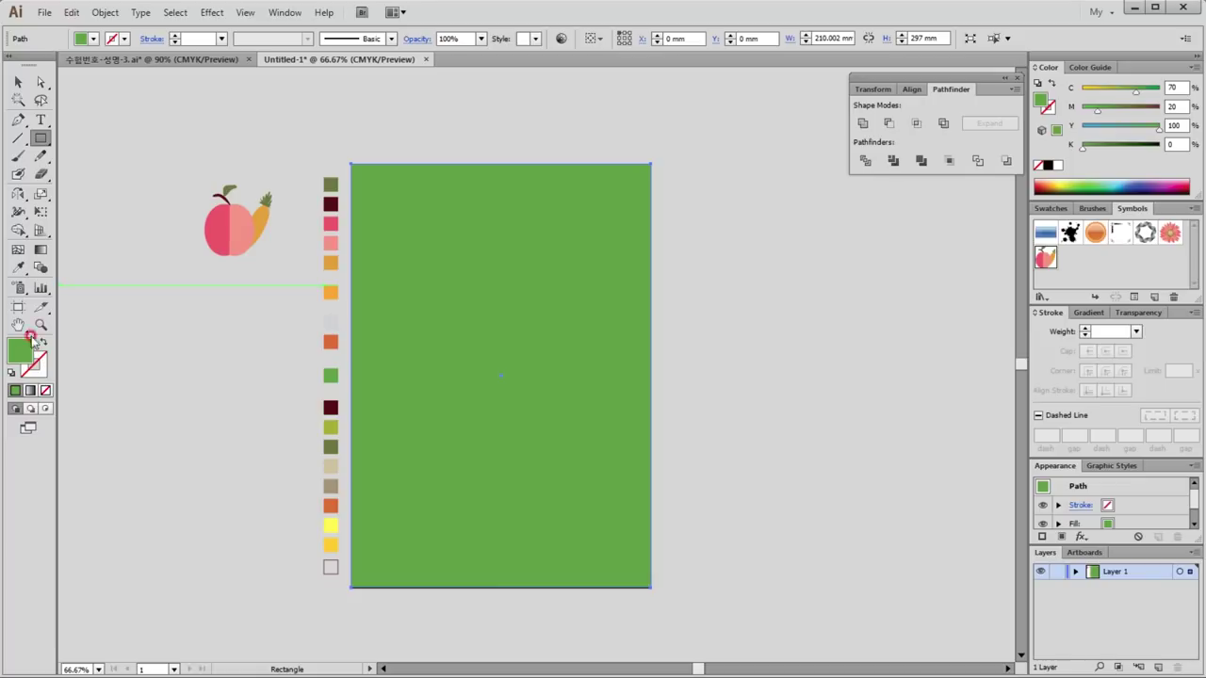
Step: Add white gradient-mesh points at the rectangle's upper left and lower right, then lock Layer 1
click(18, 250)
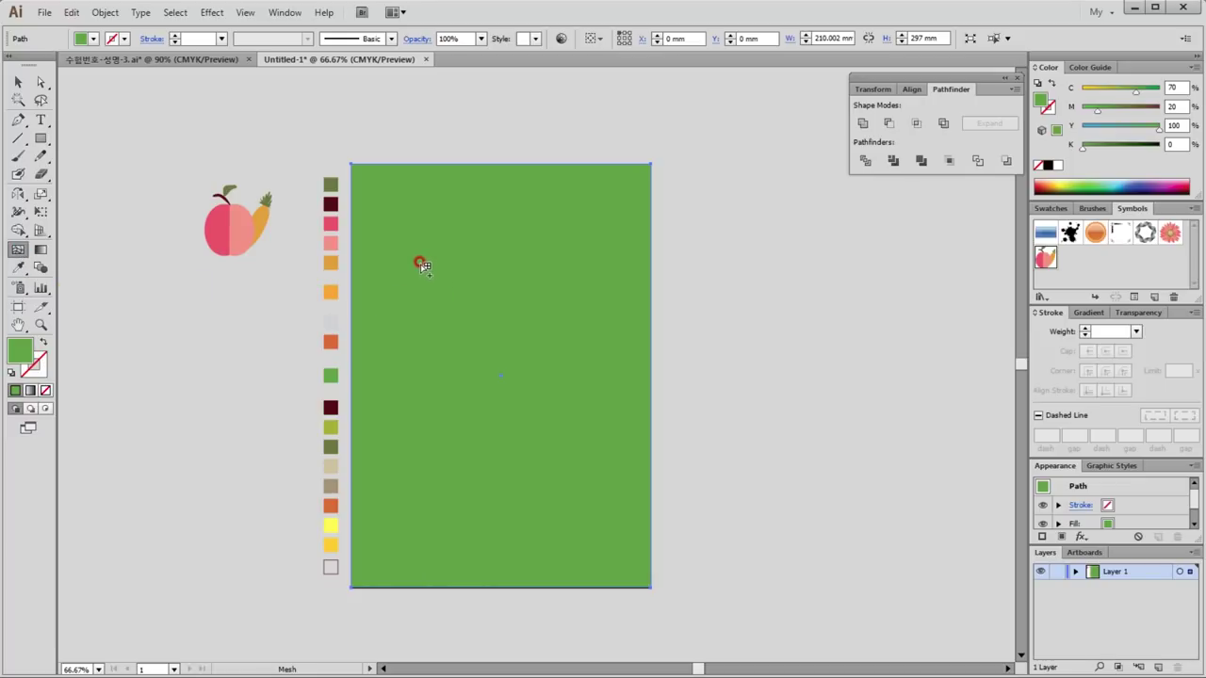
click(422, 266)
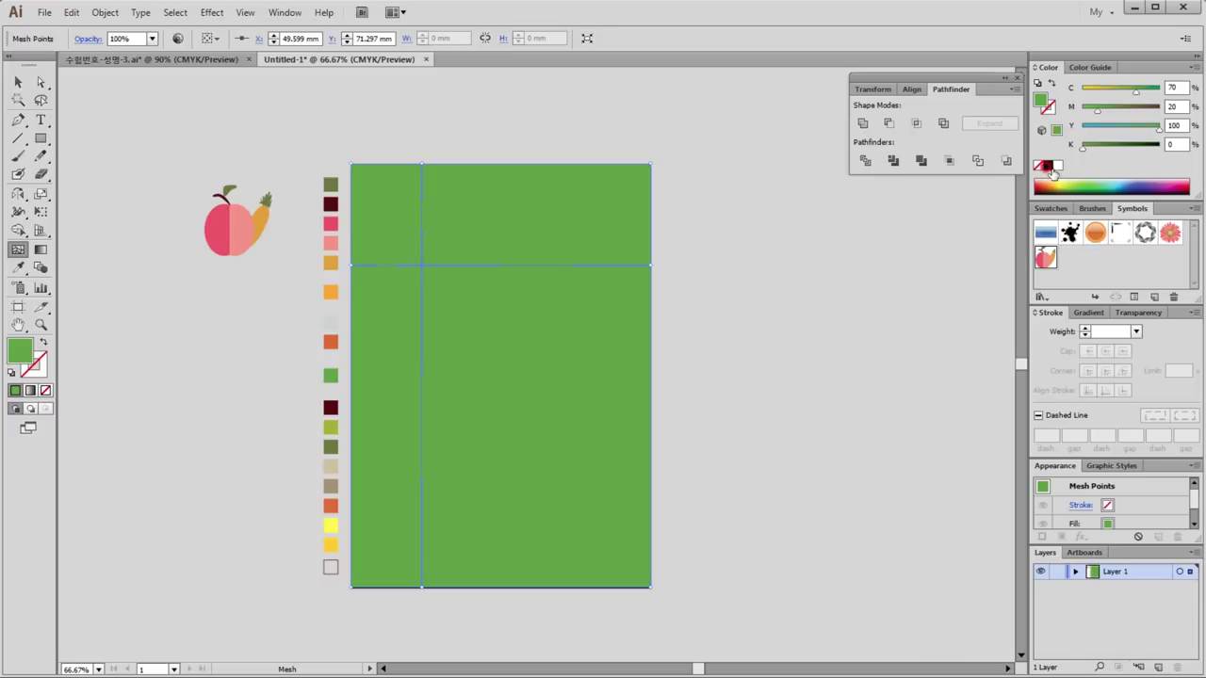
click(1050, 208)
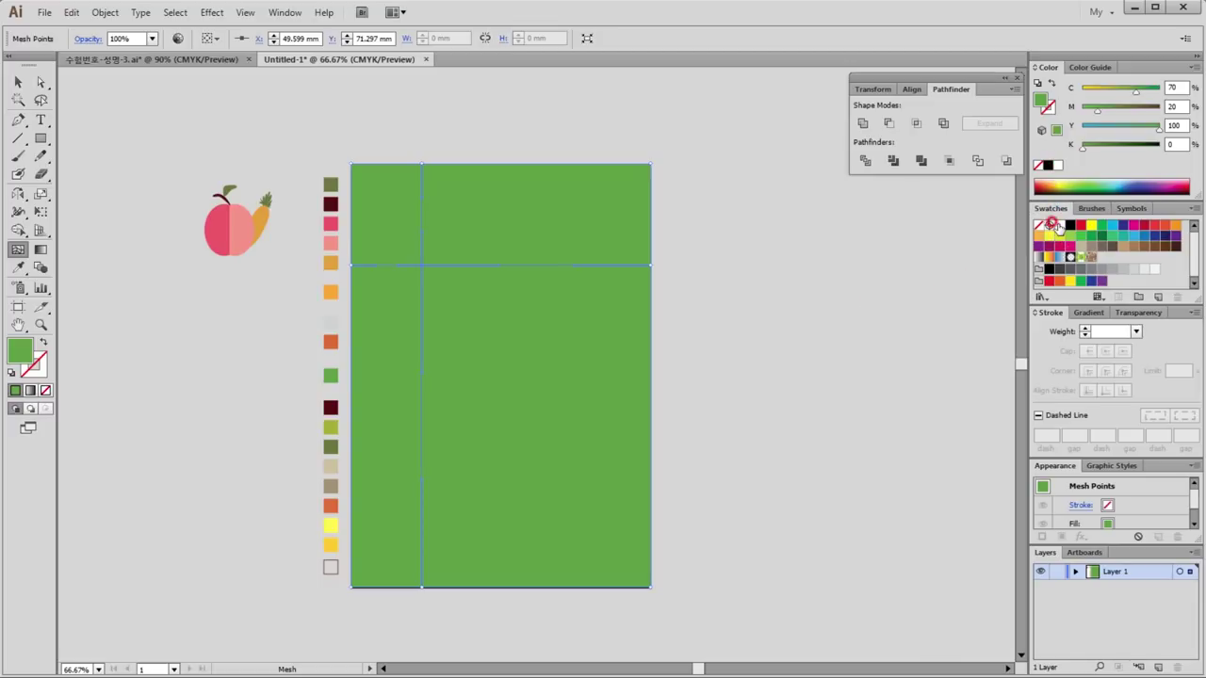
click(1057, 226)
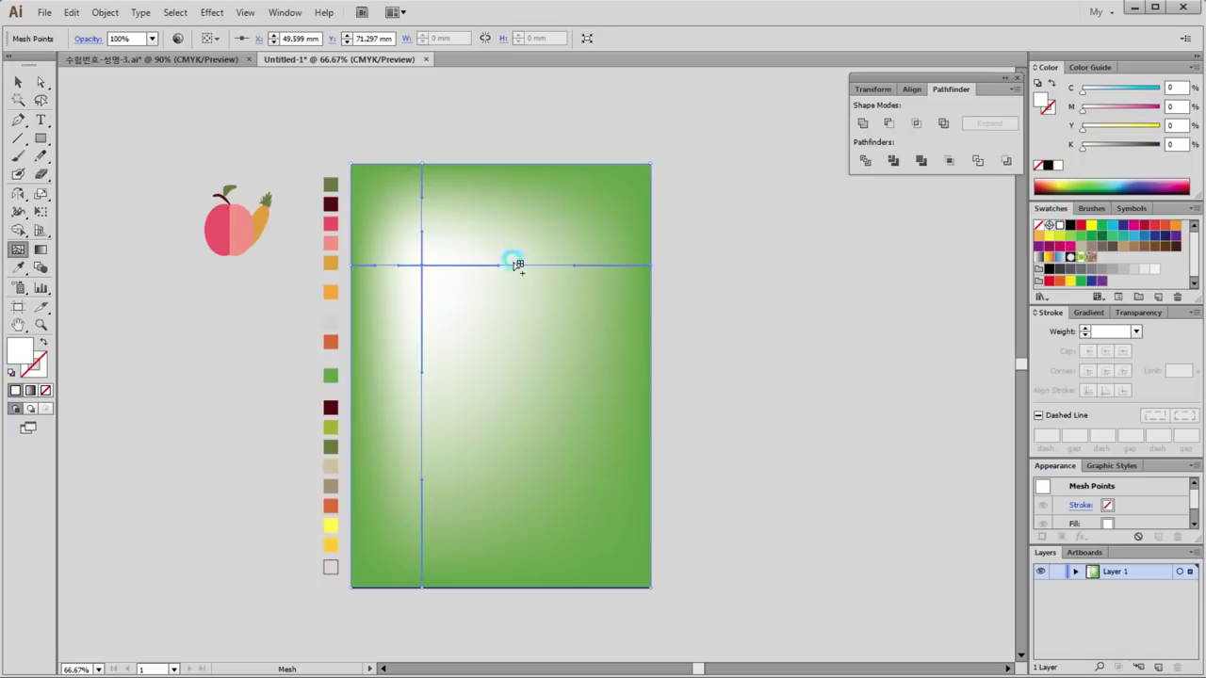
click(554, 465)
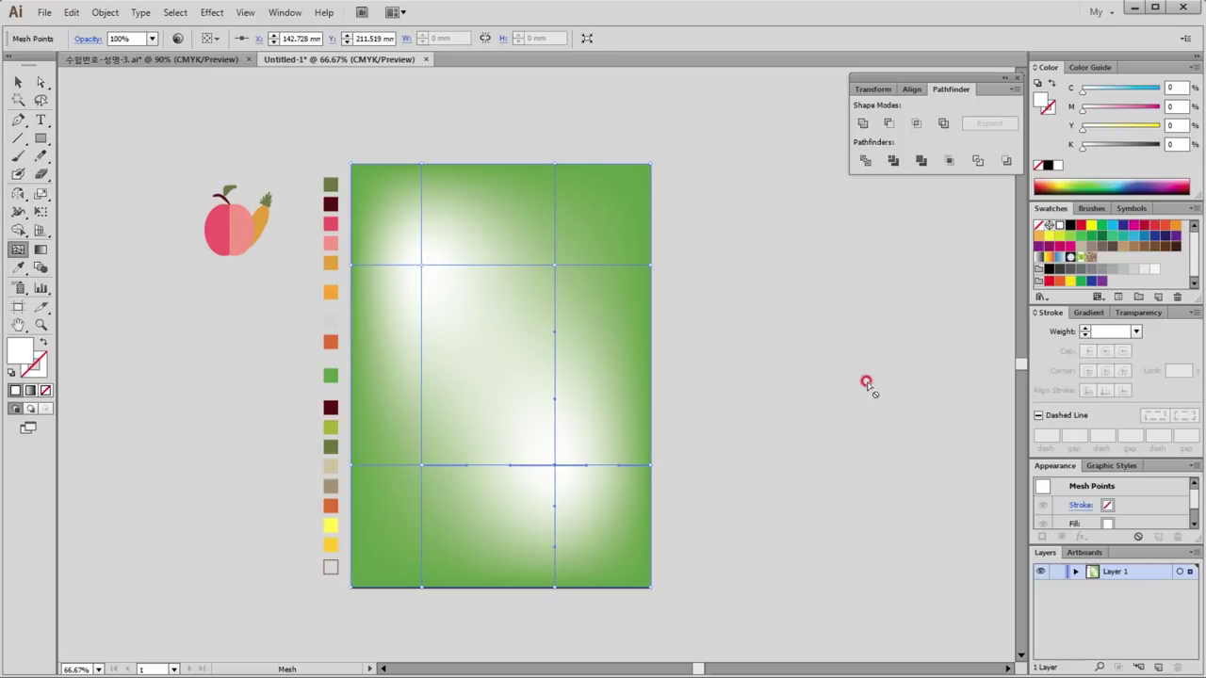
key(v)
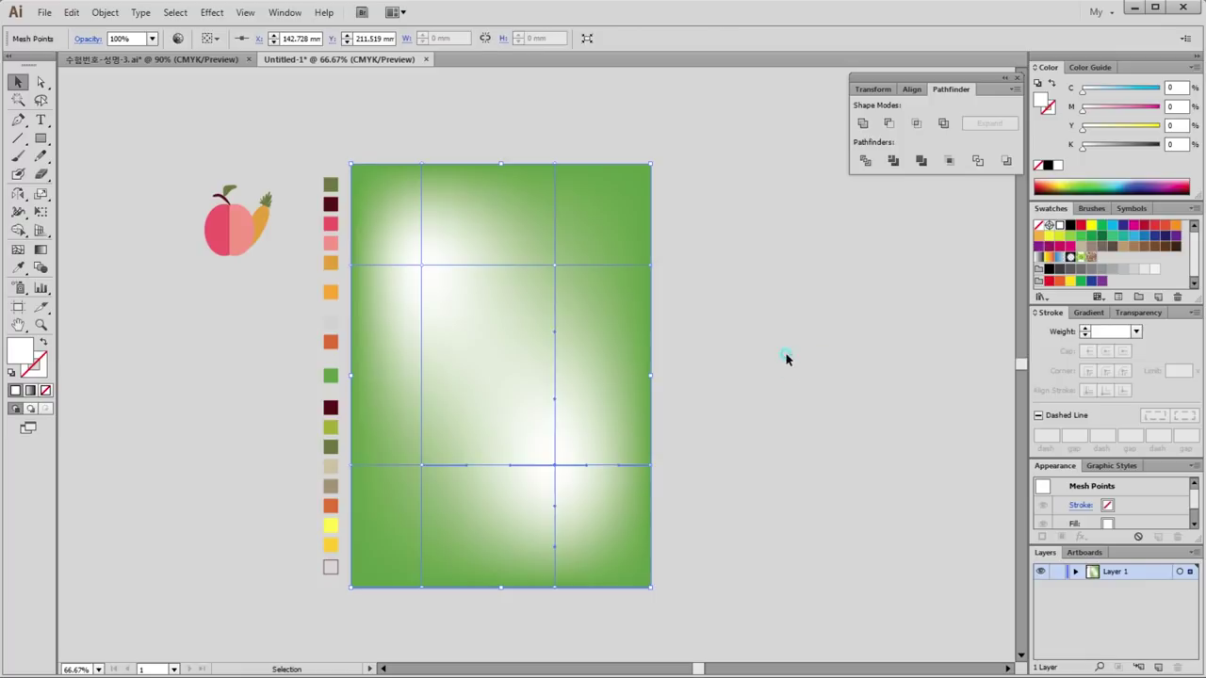
click(867, 473)
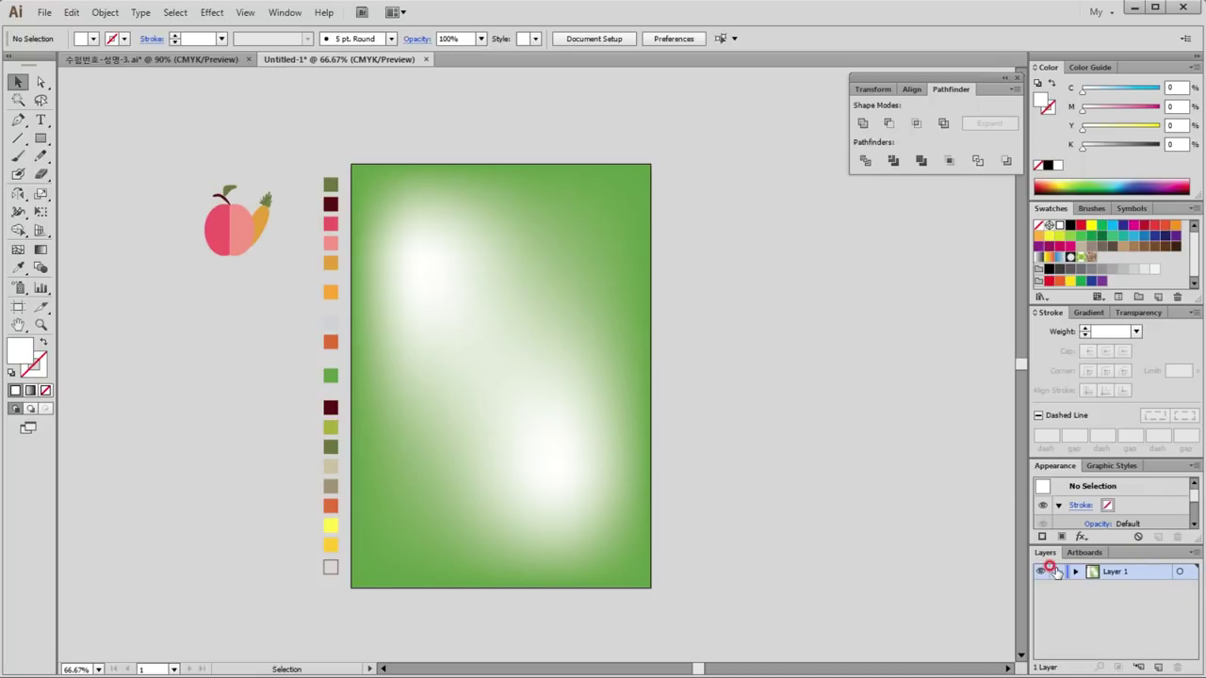
click(1151, 654)
Step: Create Layer 2 above the locked background and inspect the mesh at 100% zoom
click(1162, 577)
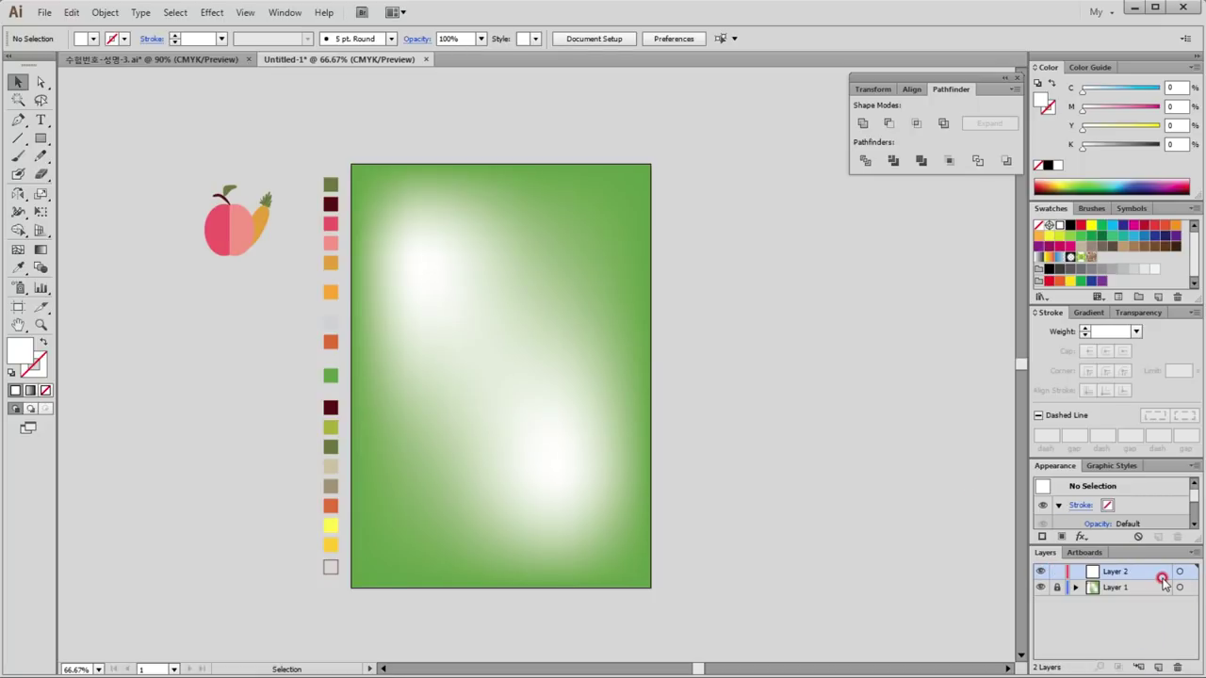
key(ctrl+1)
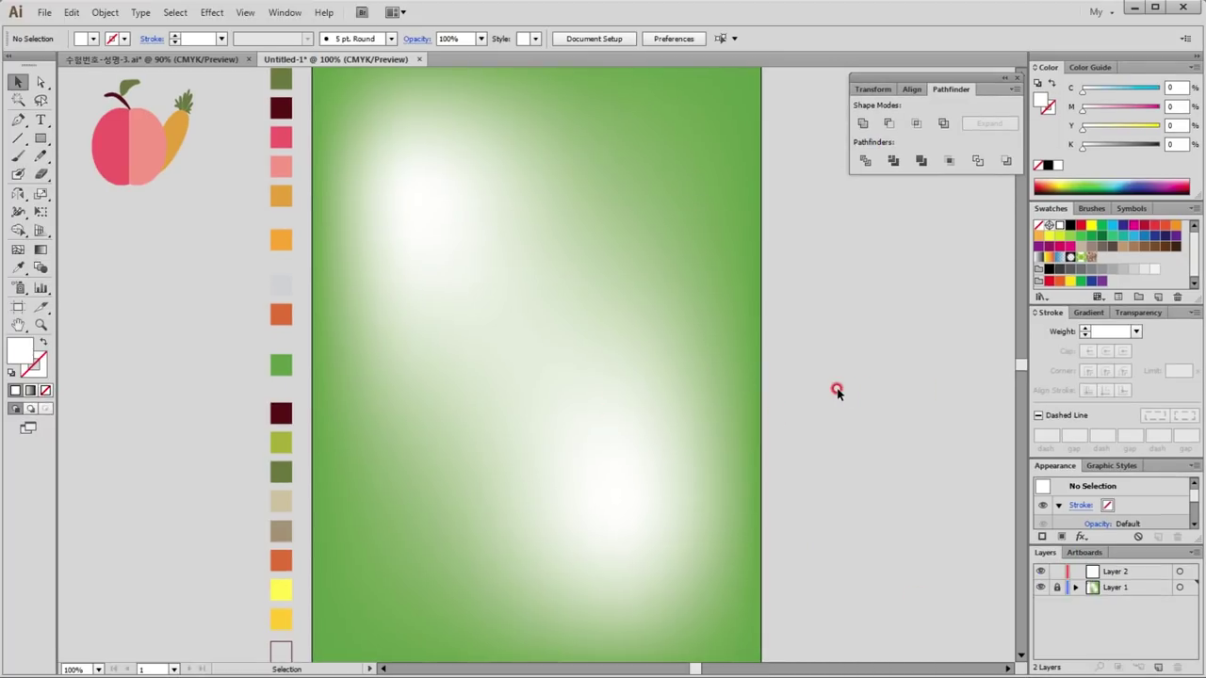
key(ctrl+minus)
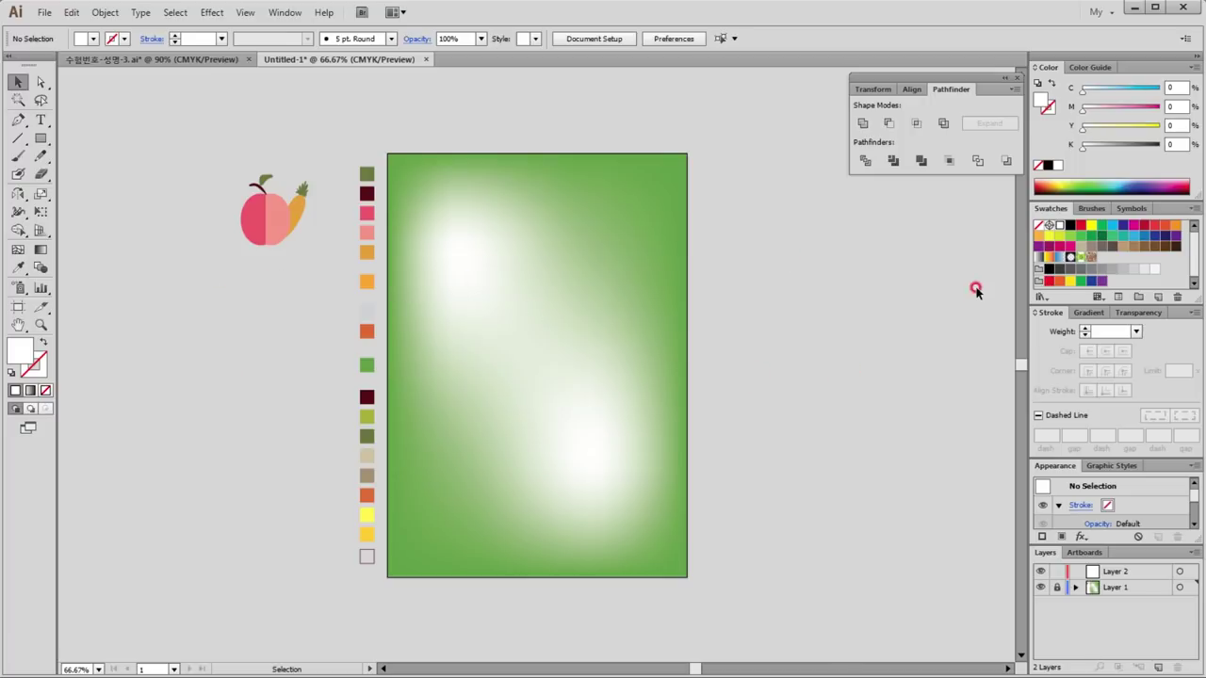
click(1131, 209)
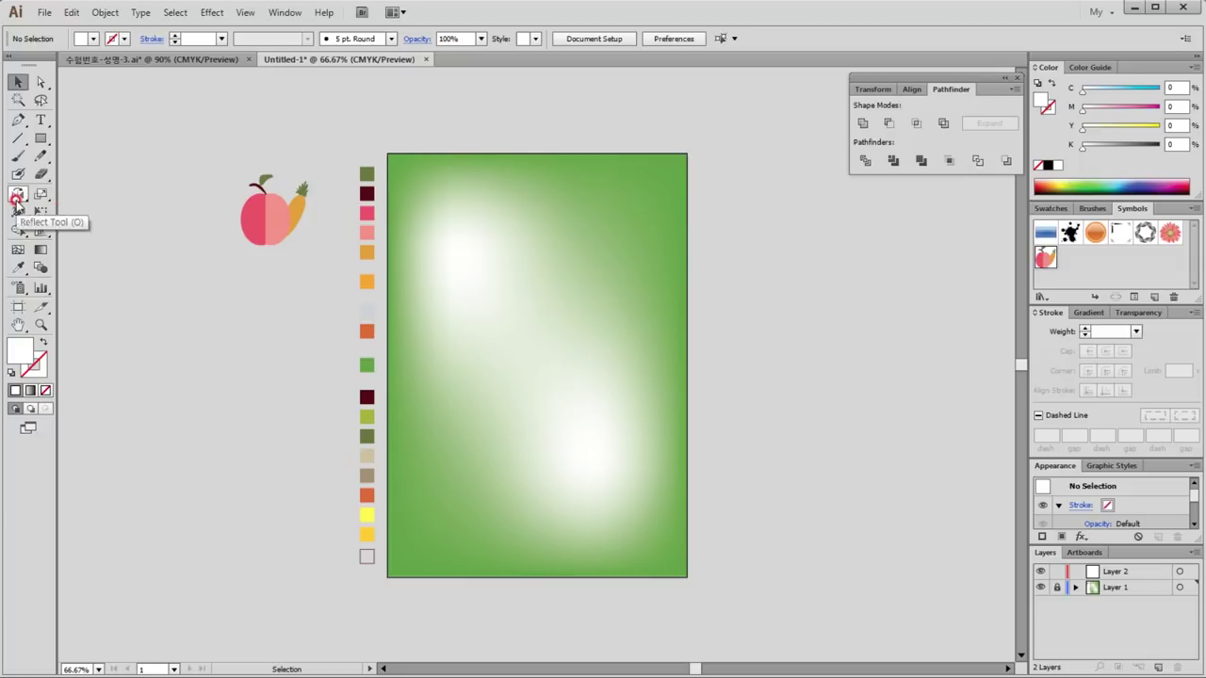
Step: Spray five apple-and-carrot symbol instances across the poster with the Symbol Sprayer
drag(18, 288, 202, 336)
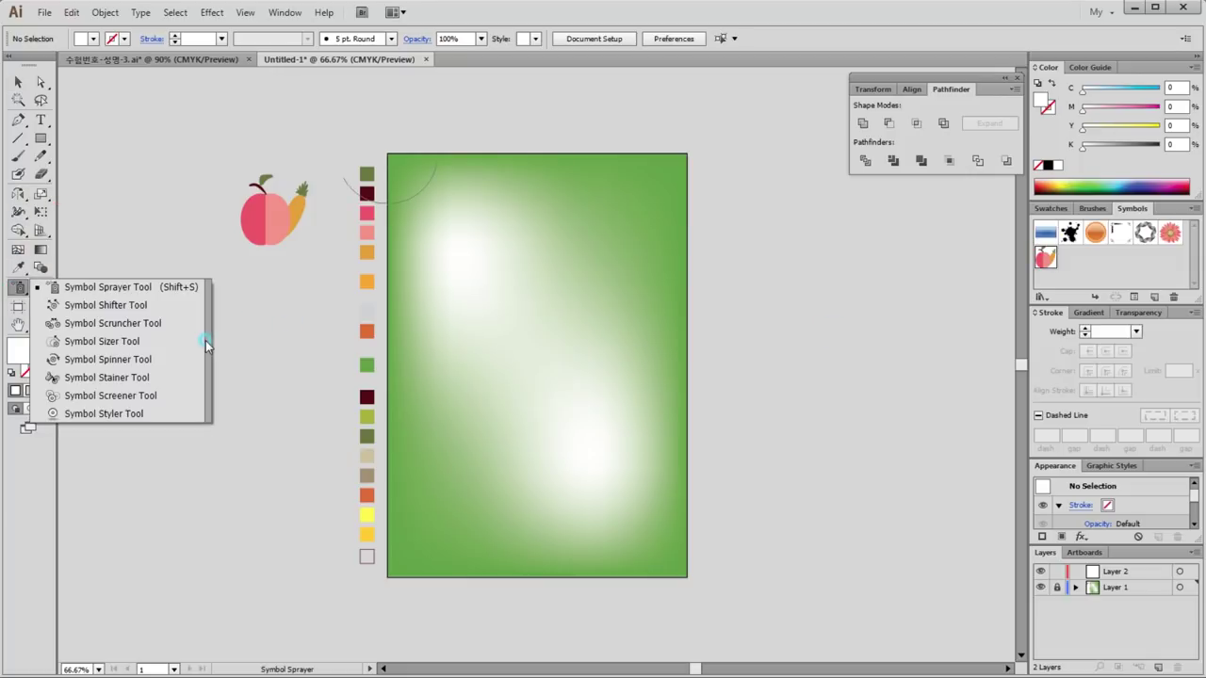
drag(135, 301, 226, 283)
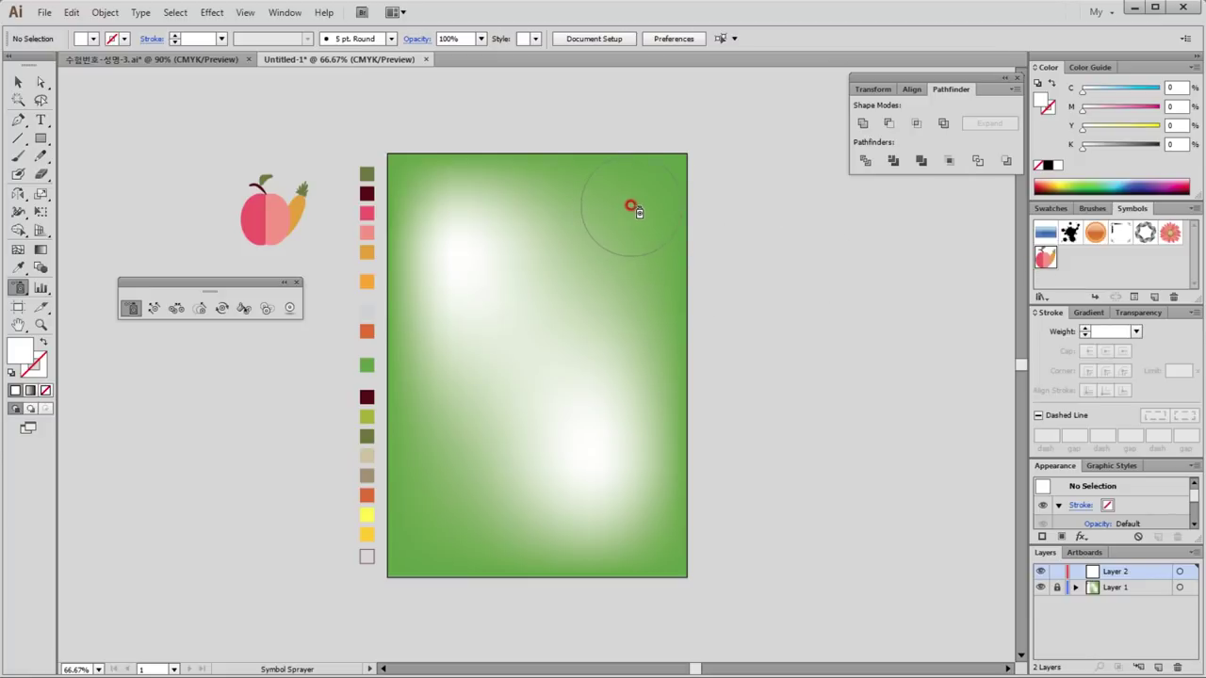
click(652, 179)
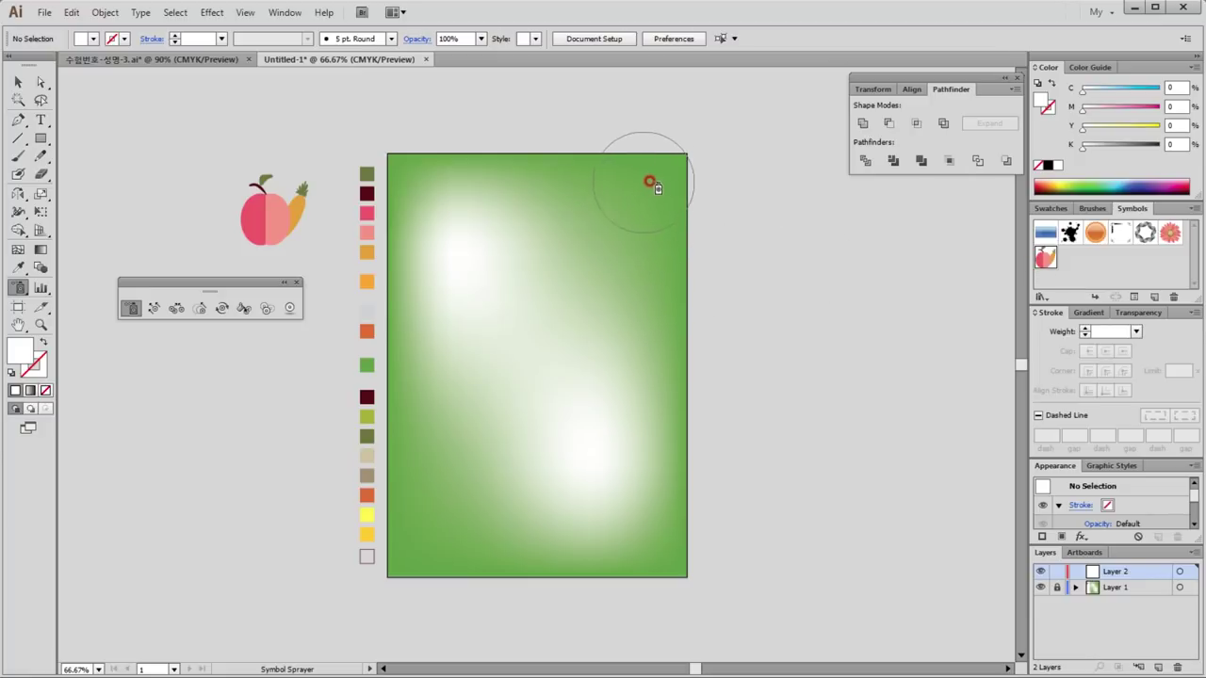
click(612, 332)
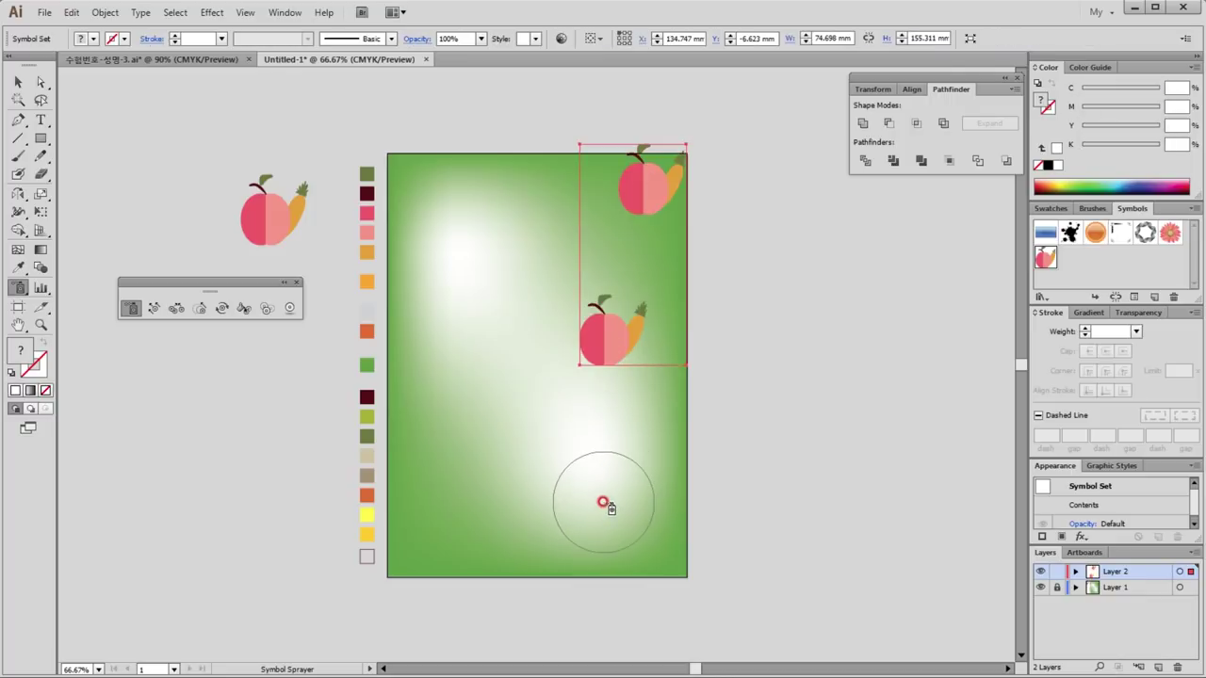
click(569, 431)
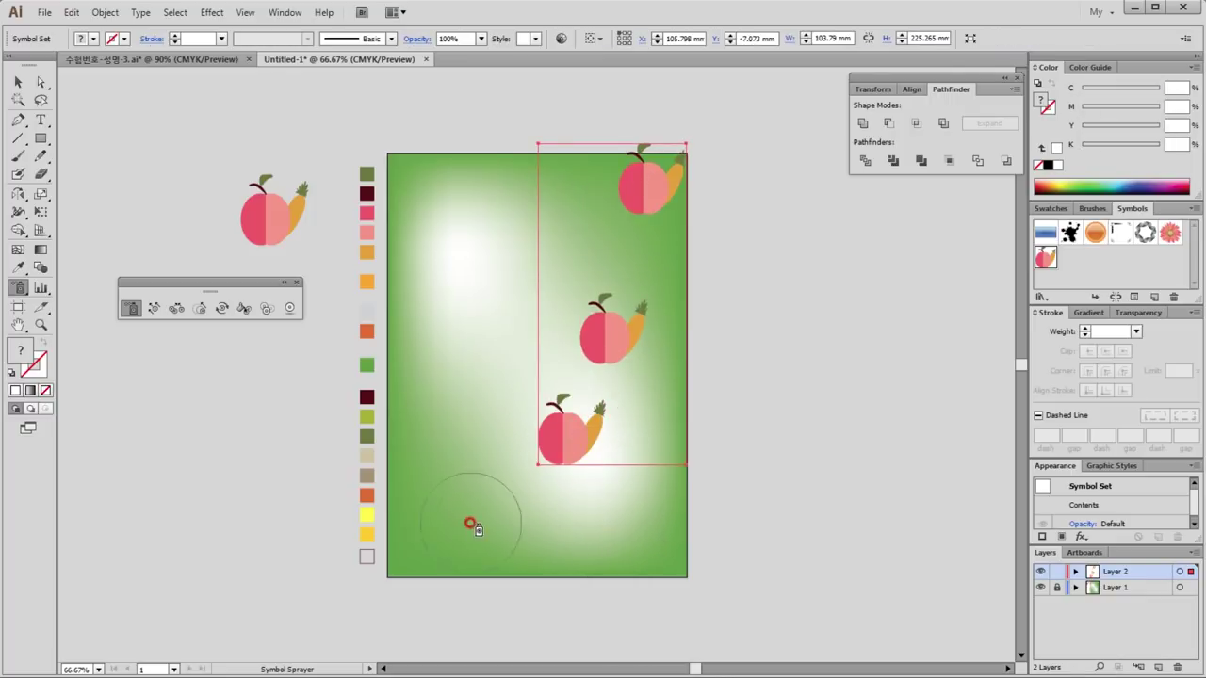
click(411, 513)
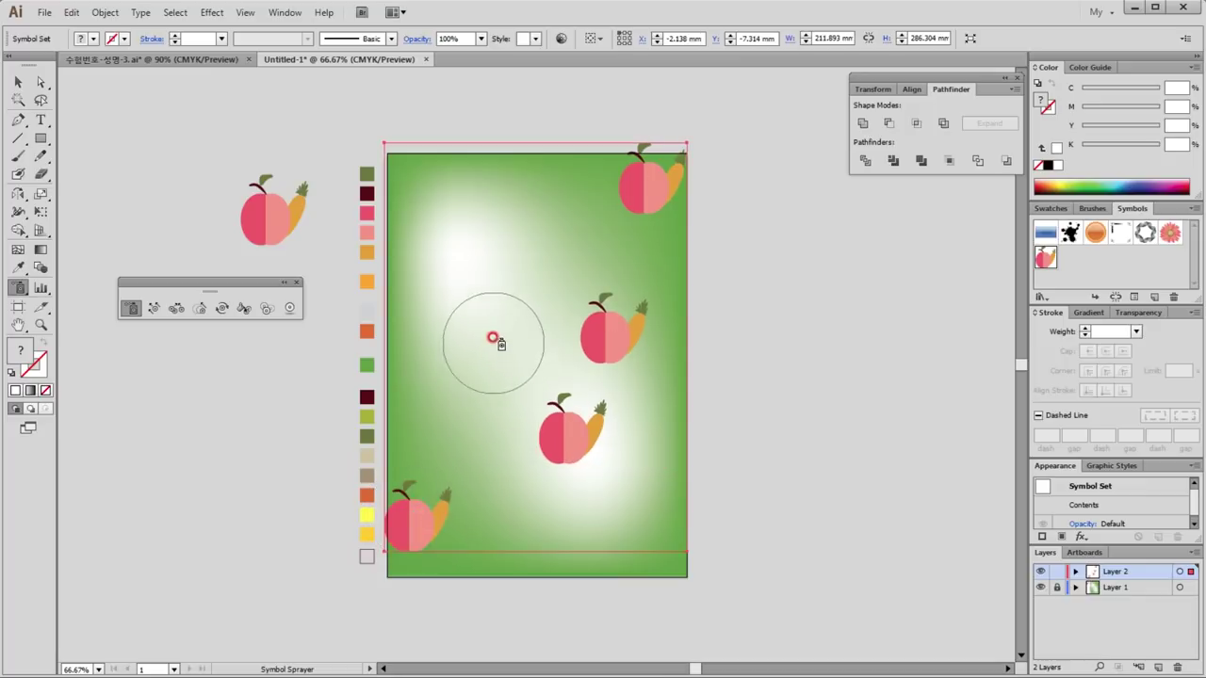
click(433, 311)
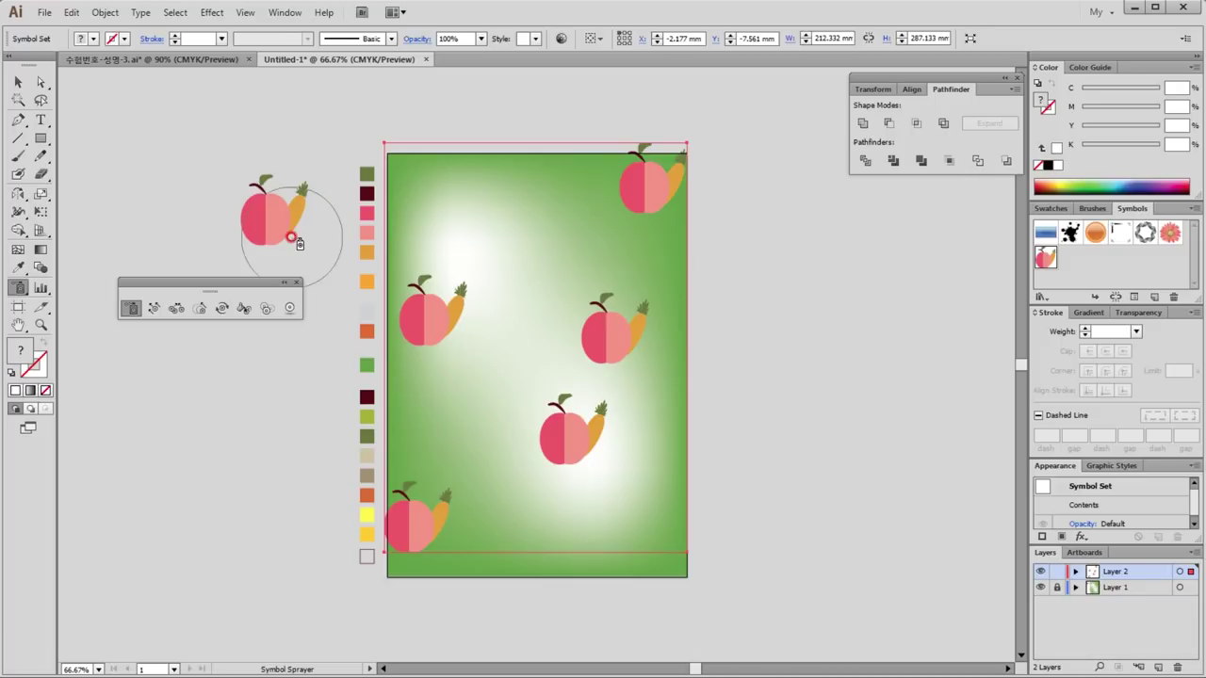
Step: Shrink the left, bottom-left and top-right apples with the Symbol Sizer
click(198, 308)
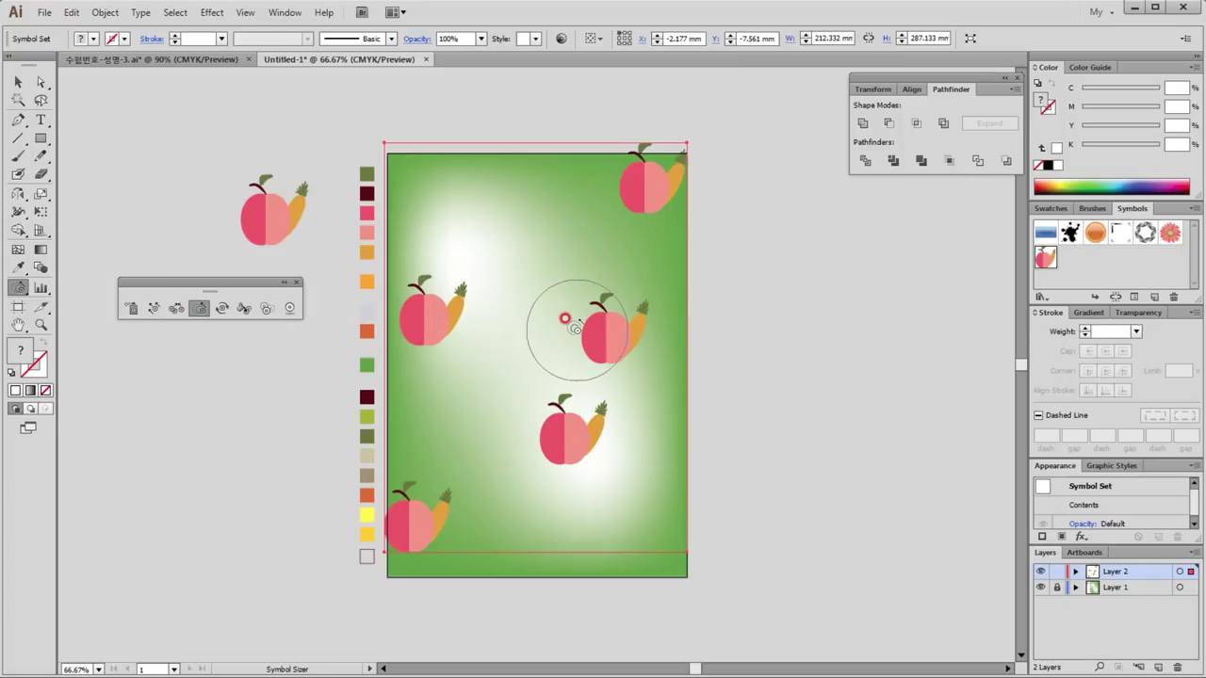
alt+click(431, 314)
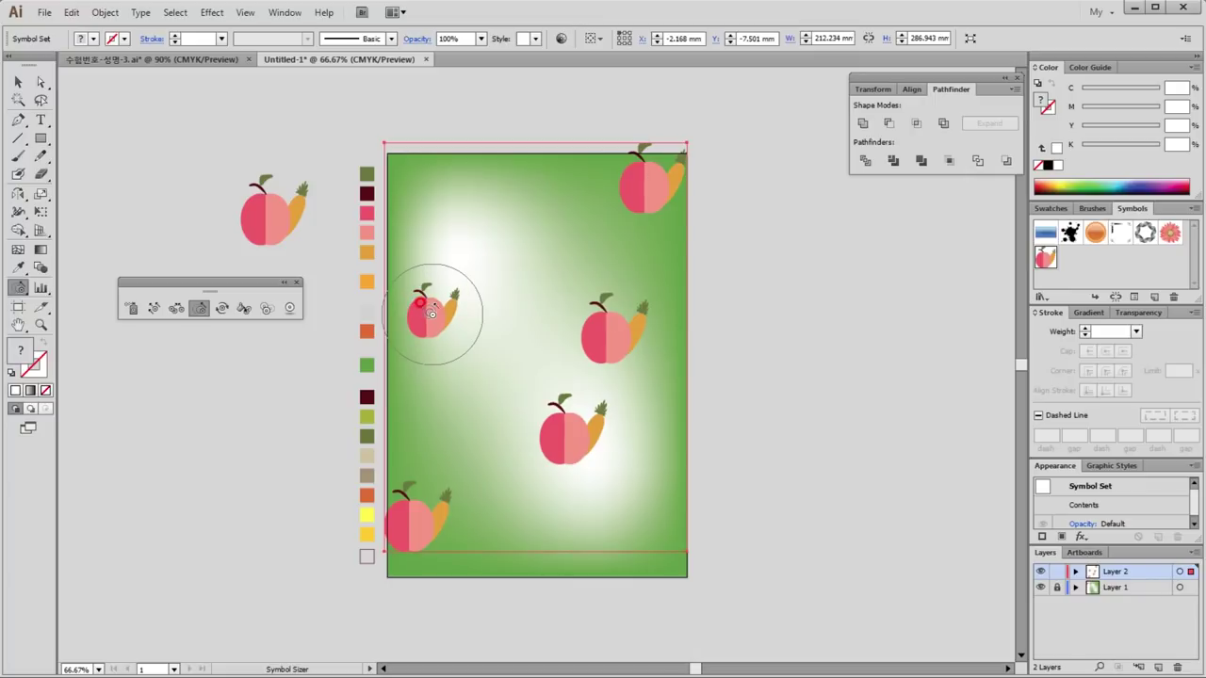
alt+click(403, 506)
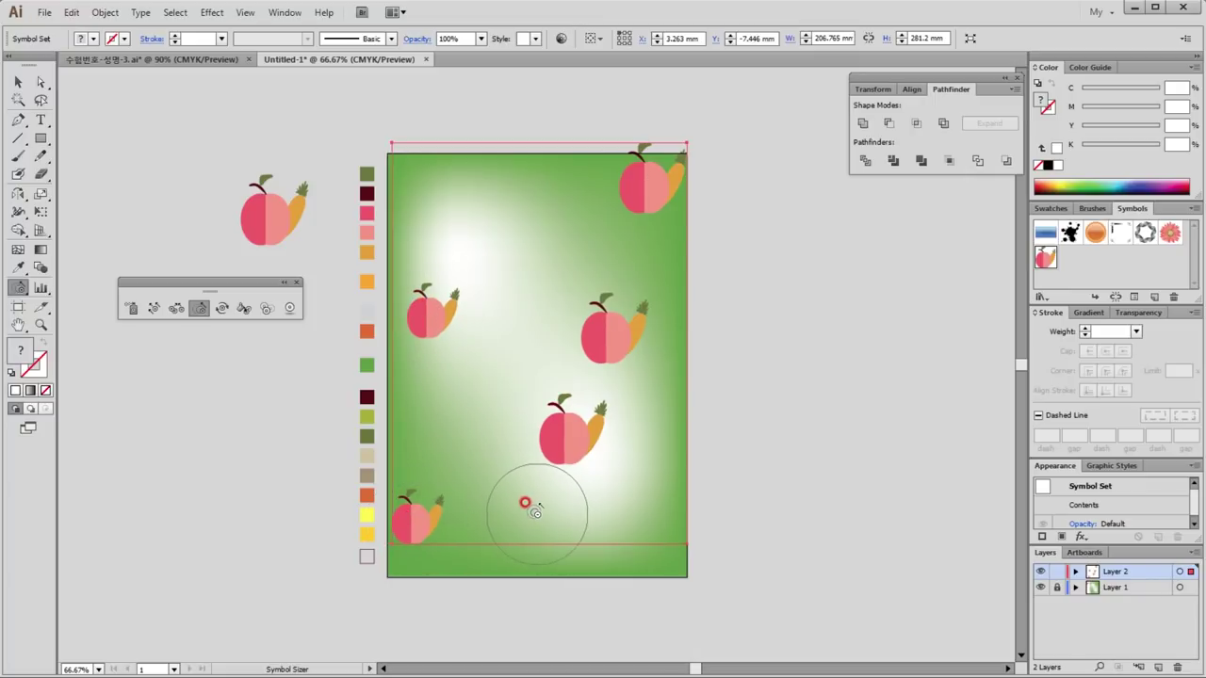
alt+click(641, 179)
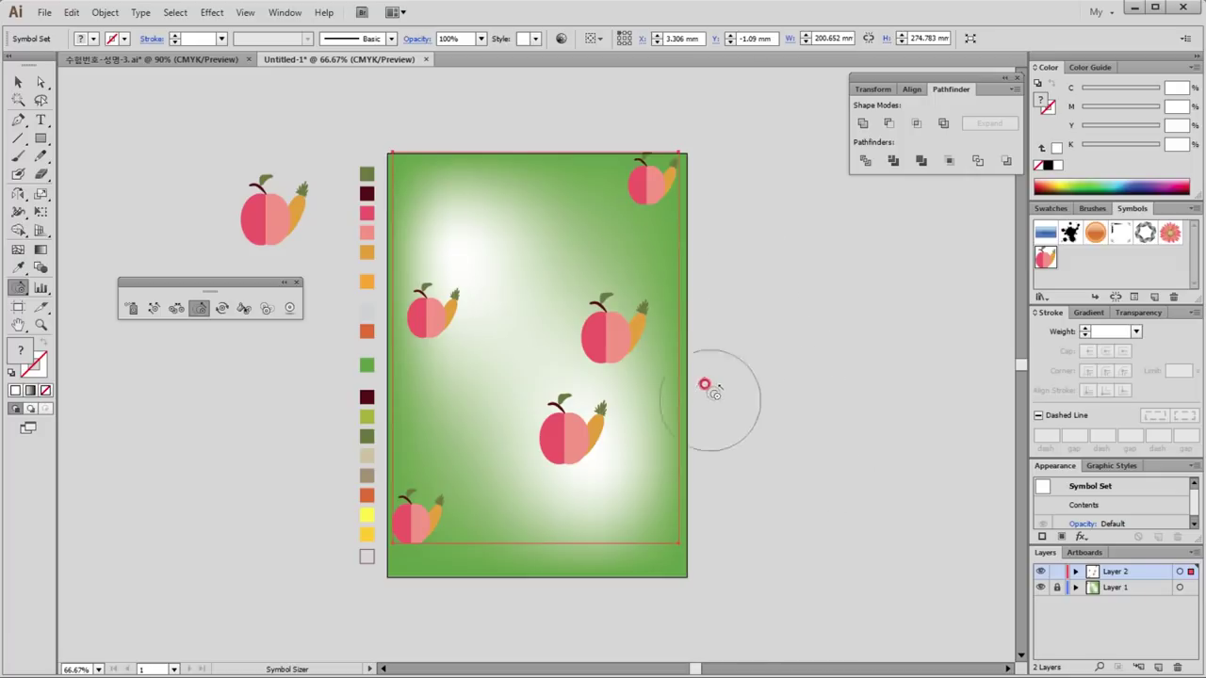
Step: Spin the left, right, lower and bottom-left apples to varied angles
click(221, 308)
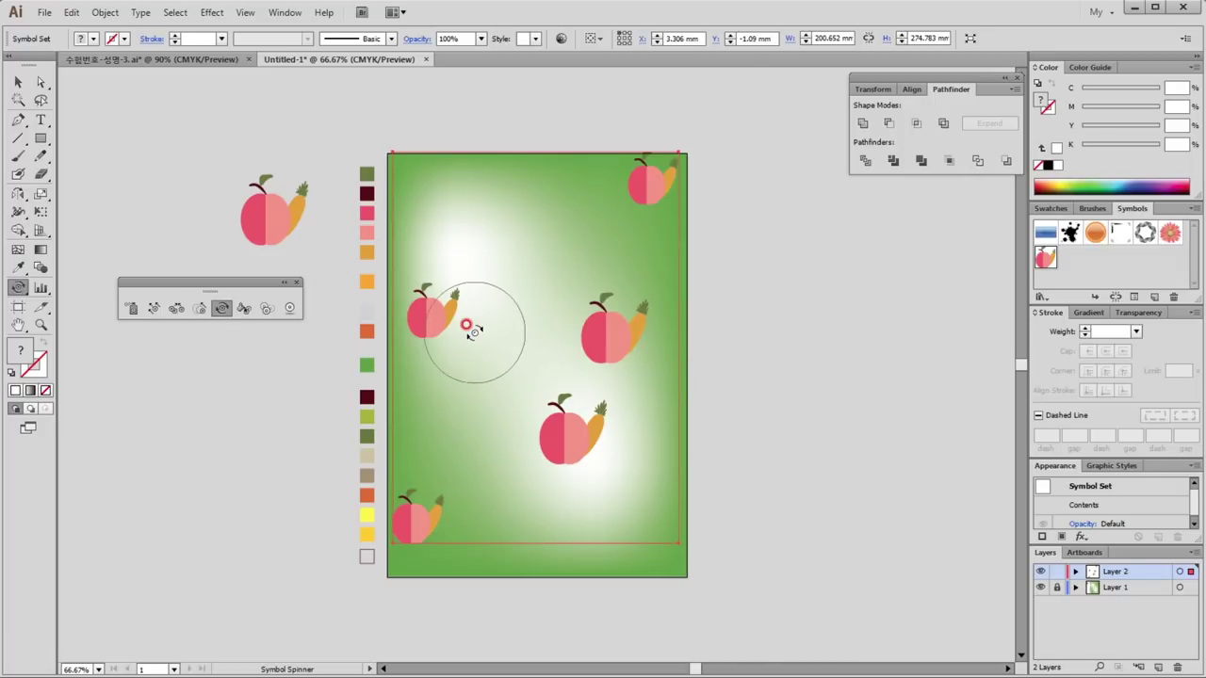
drag(435, 312, 422, 283)
mouse_move(646, 313)
mouse_down()
mouse_move(622, 324)
mouse_move(641, 219)
mouse_up()
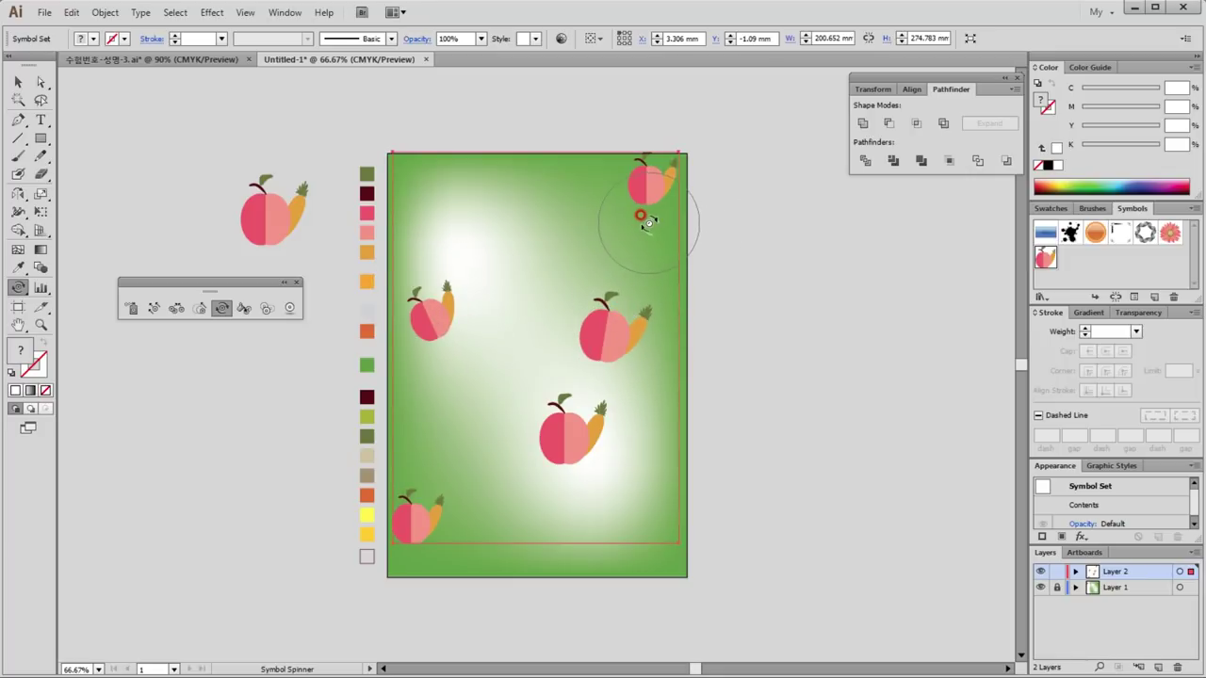
drag(641, 219, 632, 269)
drag(563, 429, 492, 490)
click(411, 517)
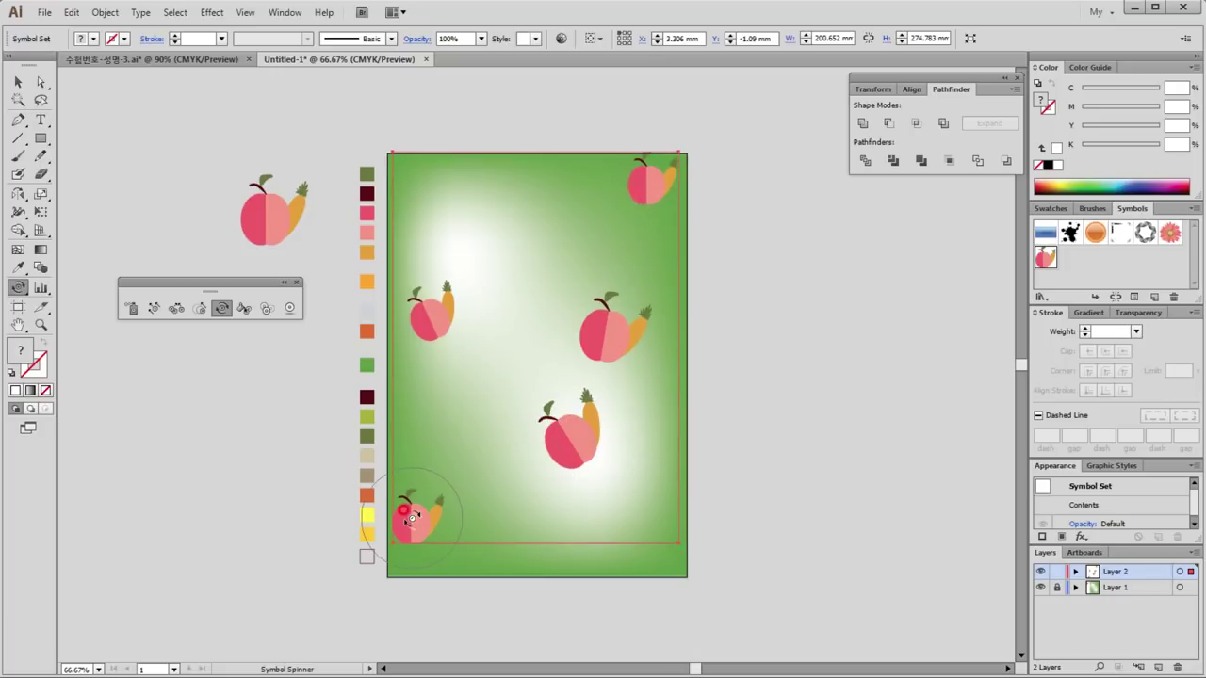
drag(412, 518, 433, 495)
click(550, 458)
click(243, 309)
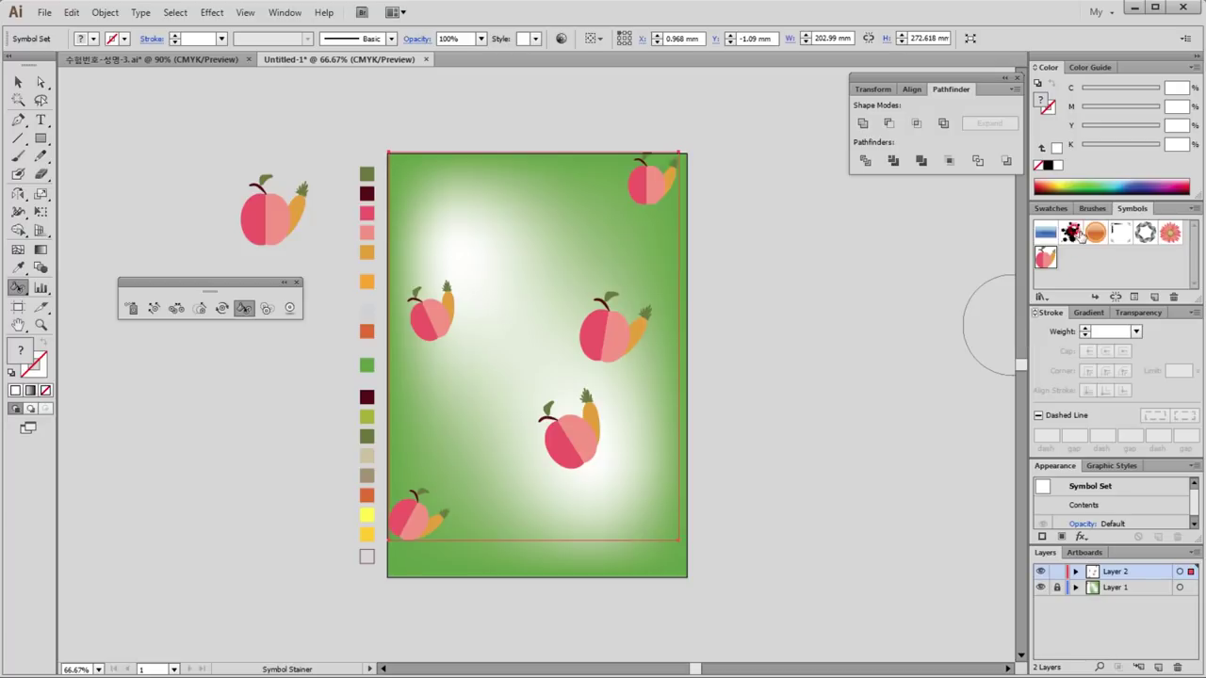
Step: Stain the top-right and left apples grey with black, and screen two other apples paler
click(1048, 165)
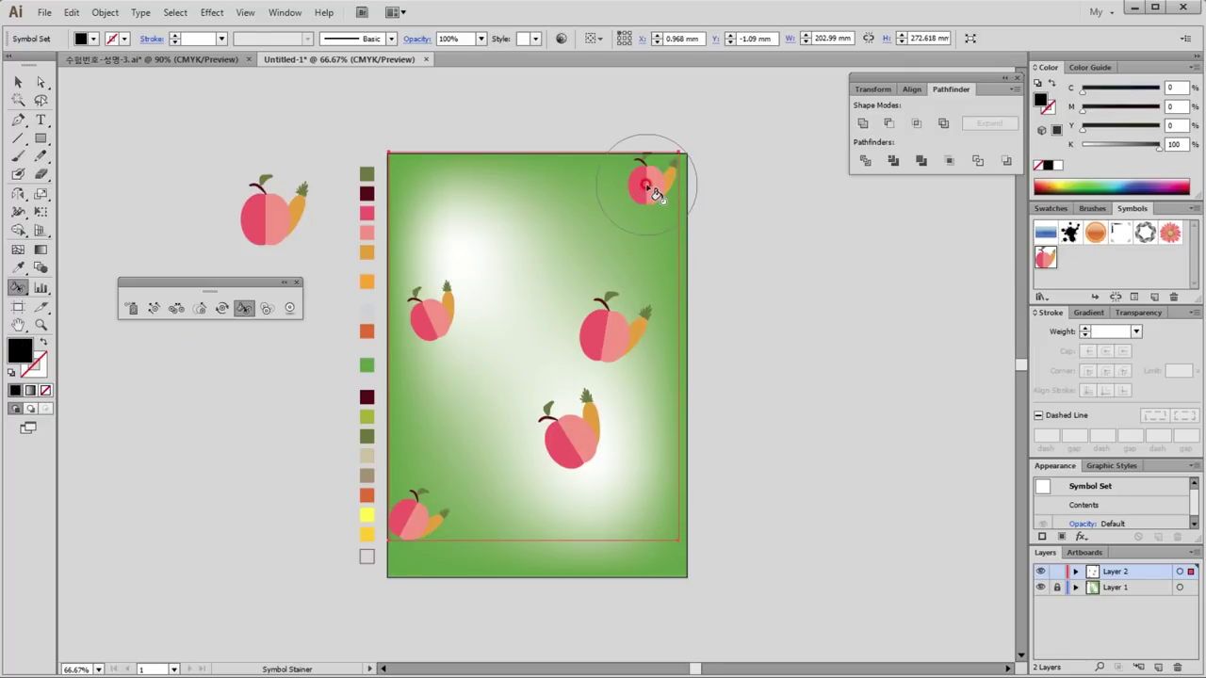
mouse_move(652, 191)
mouse_down()
mouse_move(638, 182)
mouse_move(425, 301)
mouse_move(444, 349)
mouse_up()
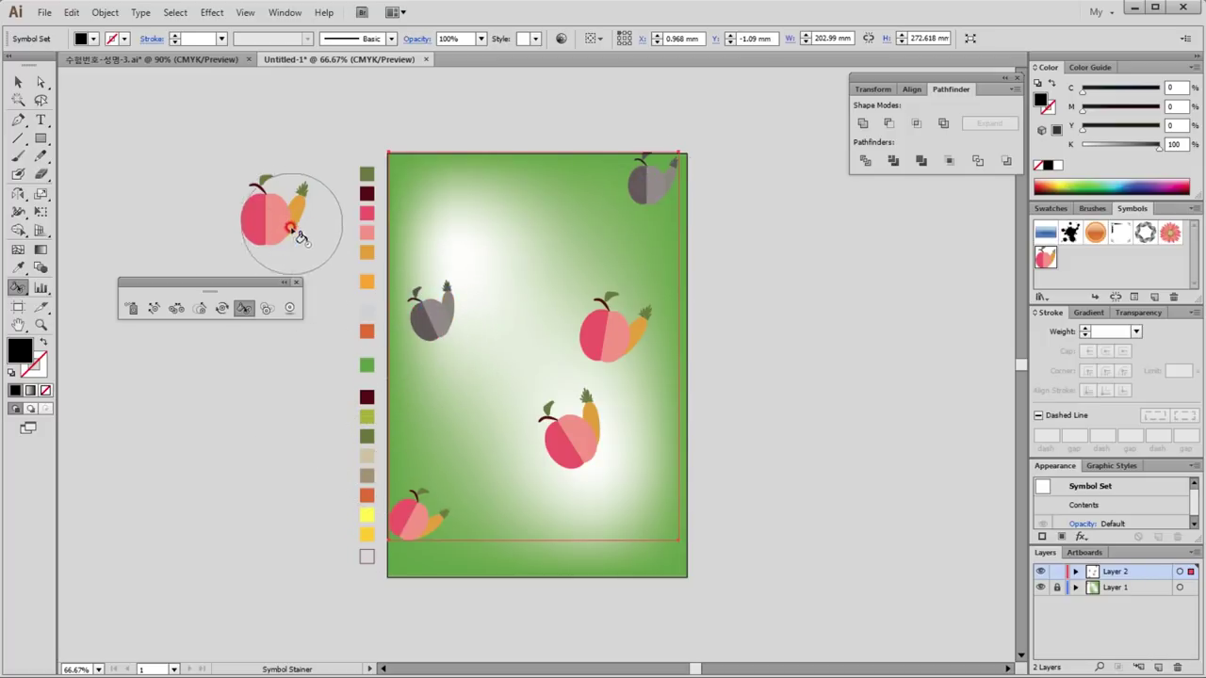
click(265, 309)
drag(591, 363, 613, 331)
drag(582, 455, 613, 474)
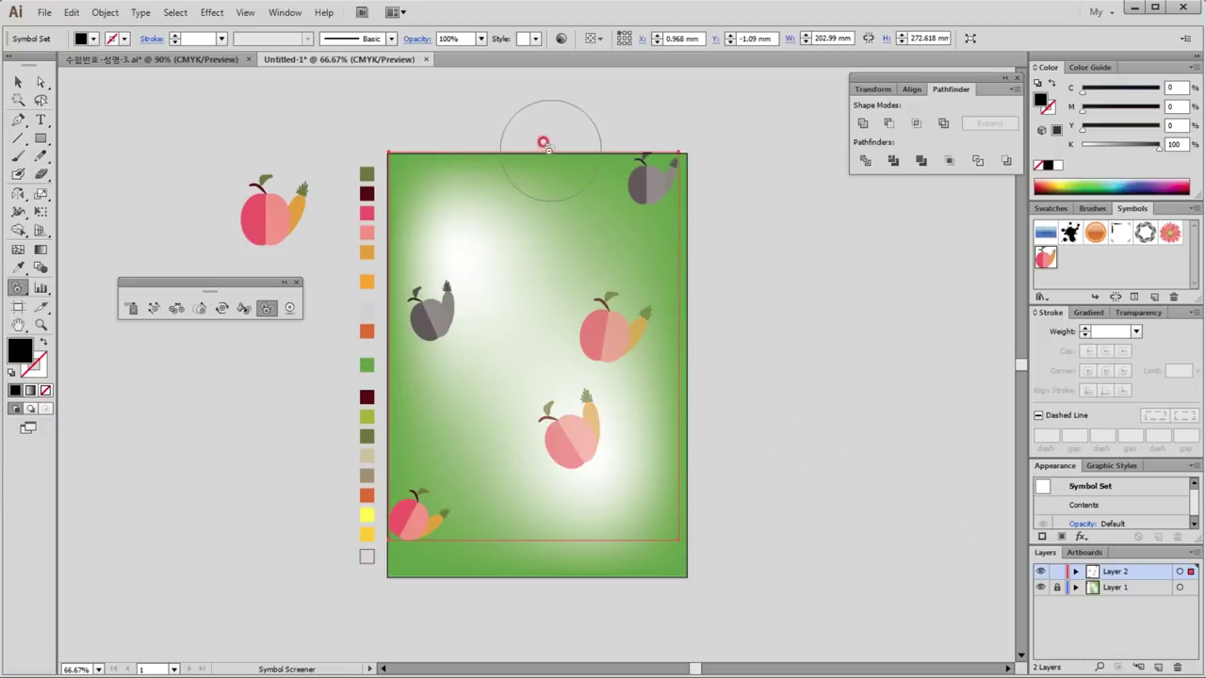
Step: Nudge the lower apple slightly with the Symbol Shifter and deselect the symbol set
click(152, 310)
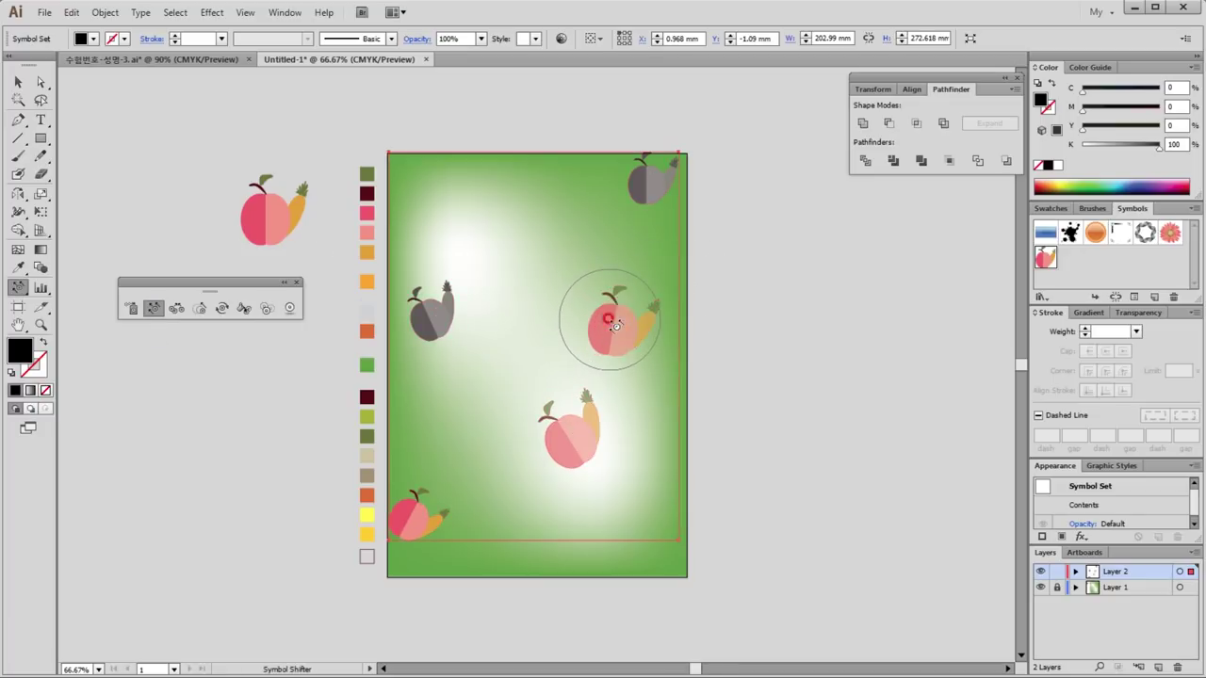
drag(587, 417, 579, 423)
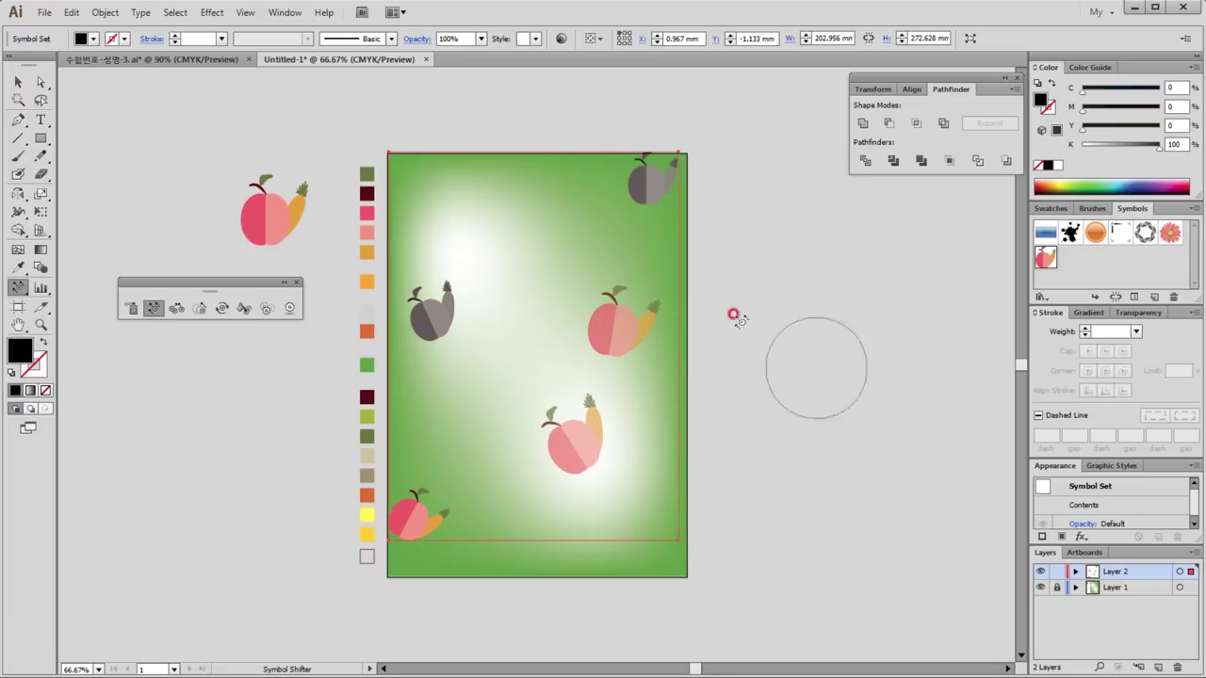
click(17, 81)
click(571, 494)
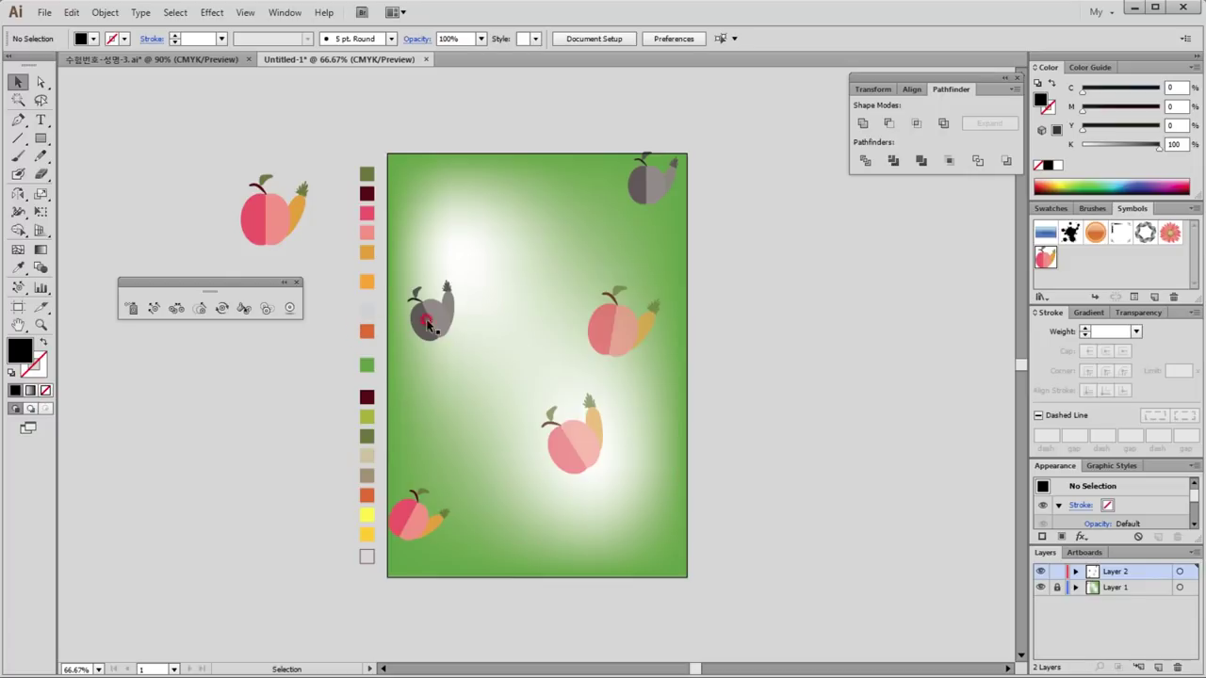
Step: Unlock Layer 1 after trying to select the small grey swatch square
click(18, 120)
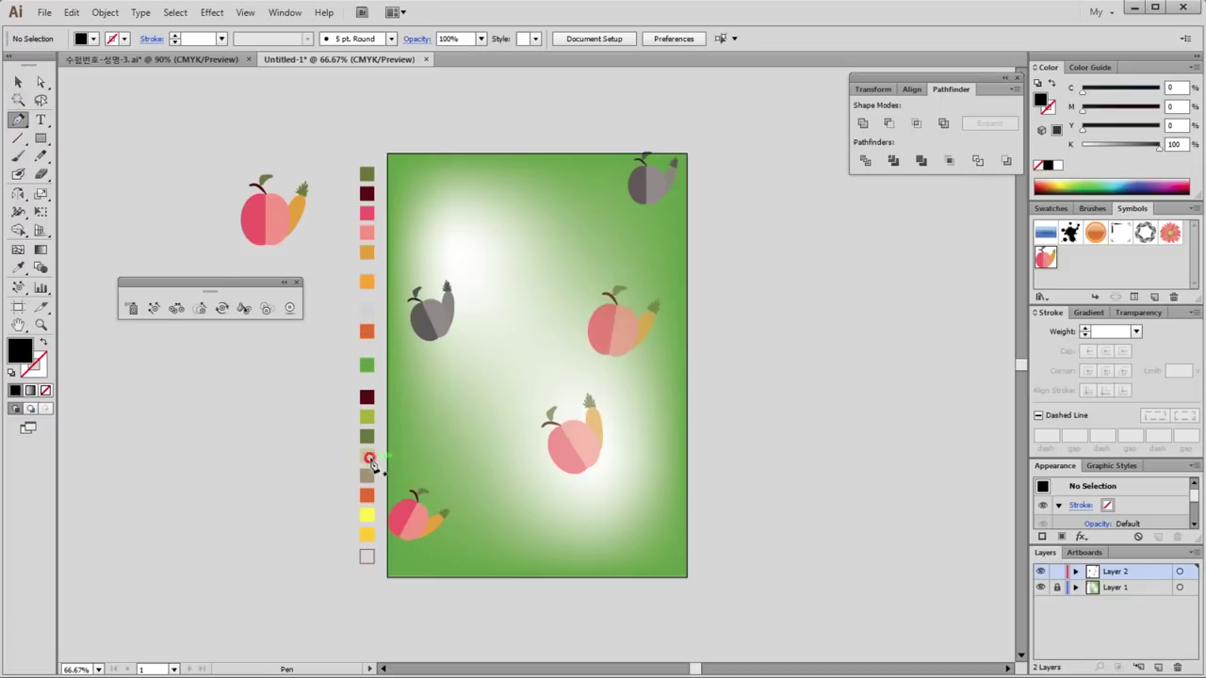
click(135, 304)
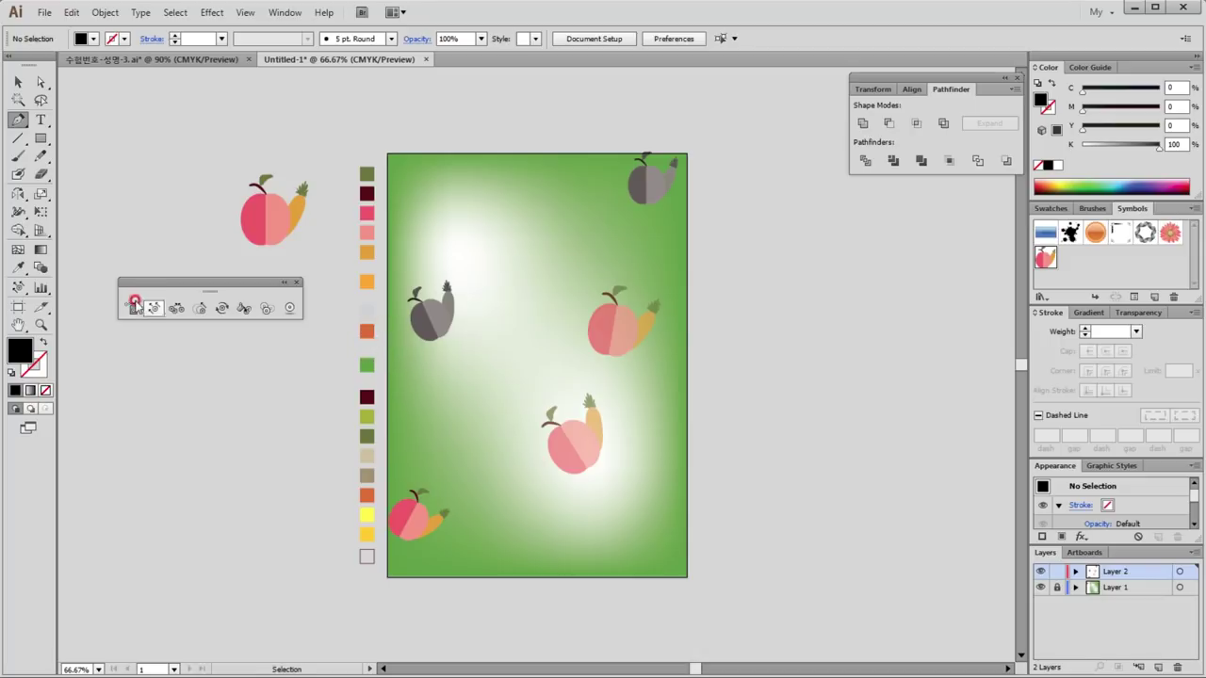
click(18, 82)
click(366, 312)
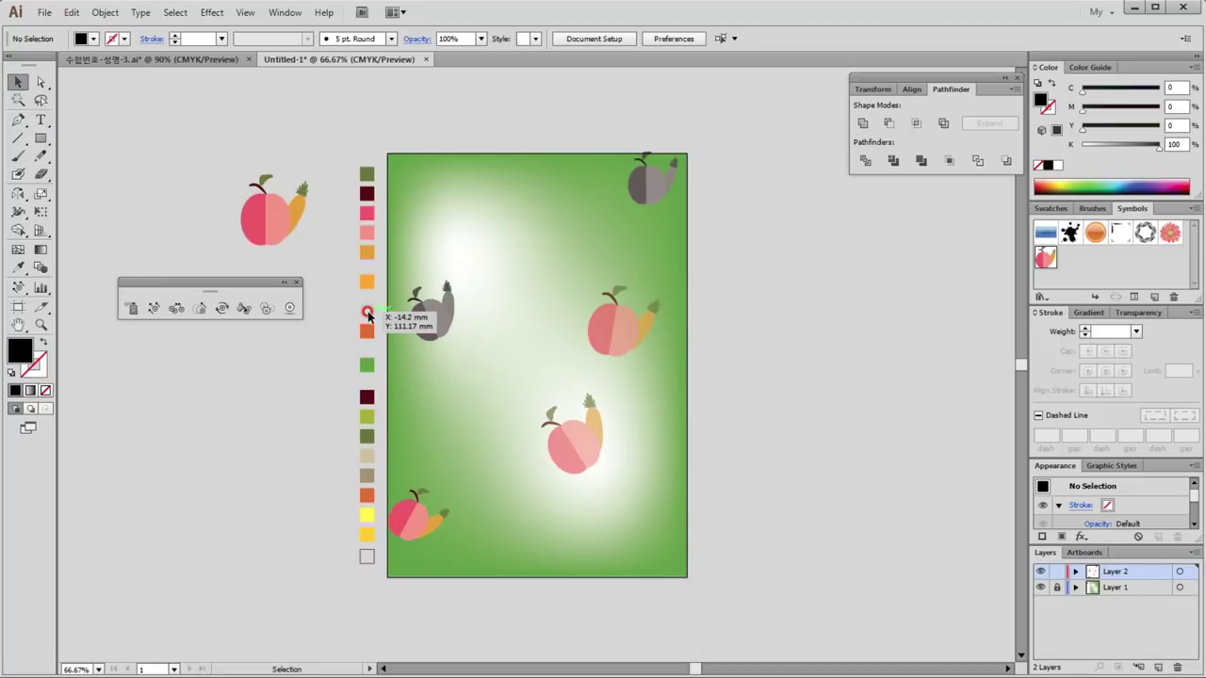
drag(368, 315, 372, 328)
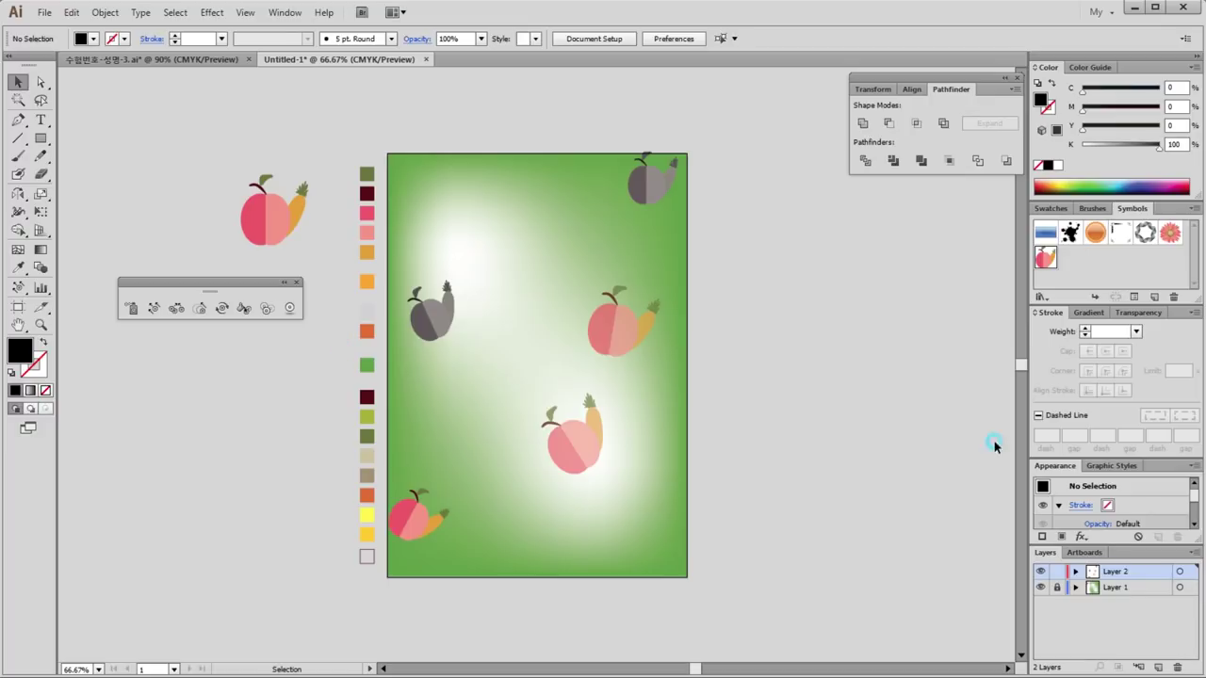
click(1054, 587)
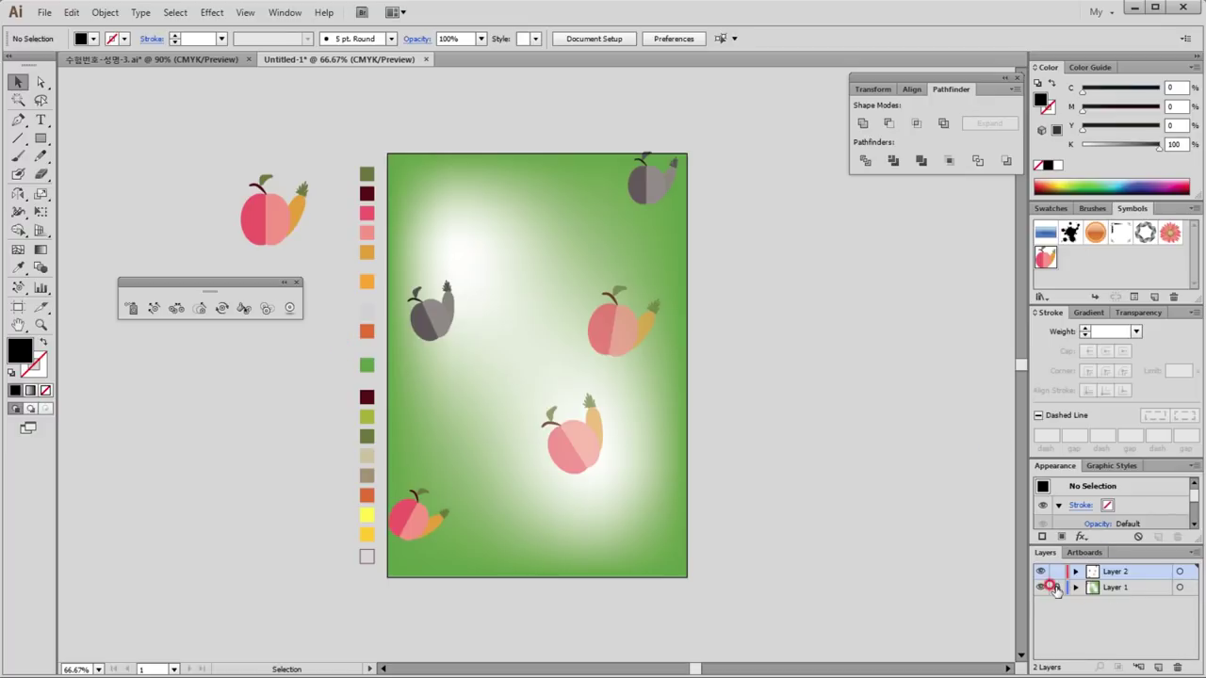
Step: Swap fill to stroke and draw an S-curve from left of the poster's top to below it
click(368, 310)
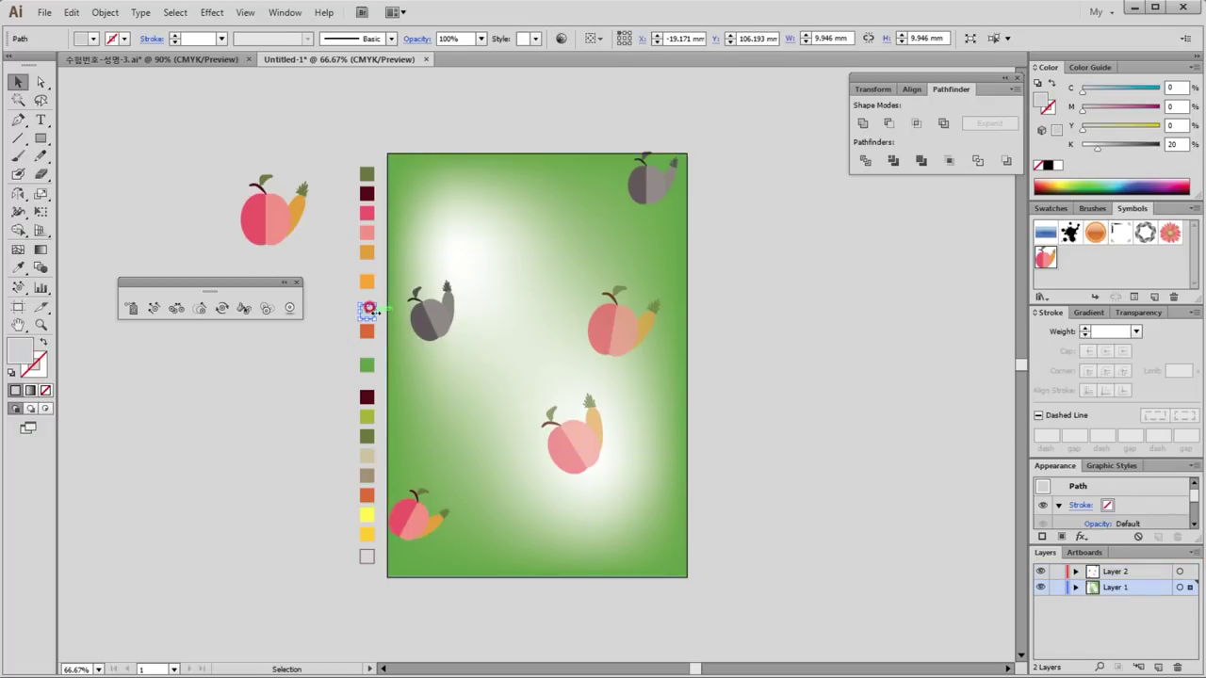
click(19, 120)
click(48, 352)
click(46, 348)
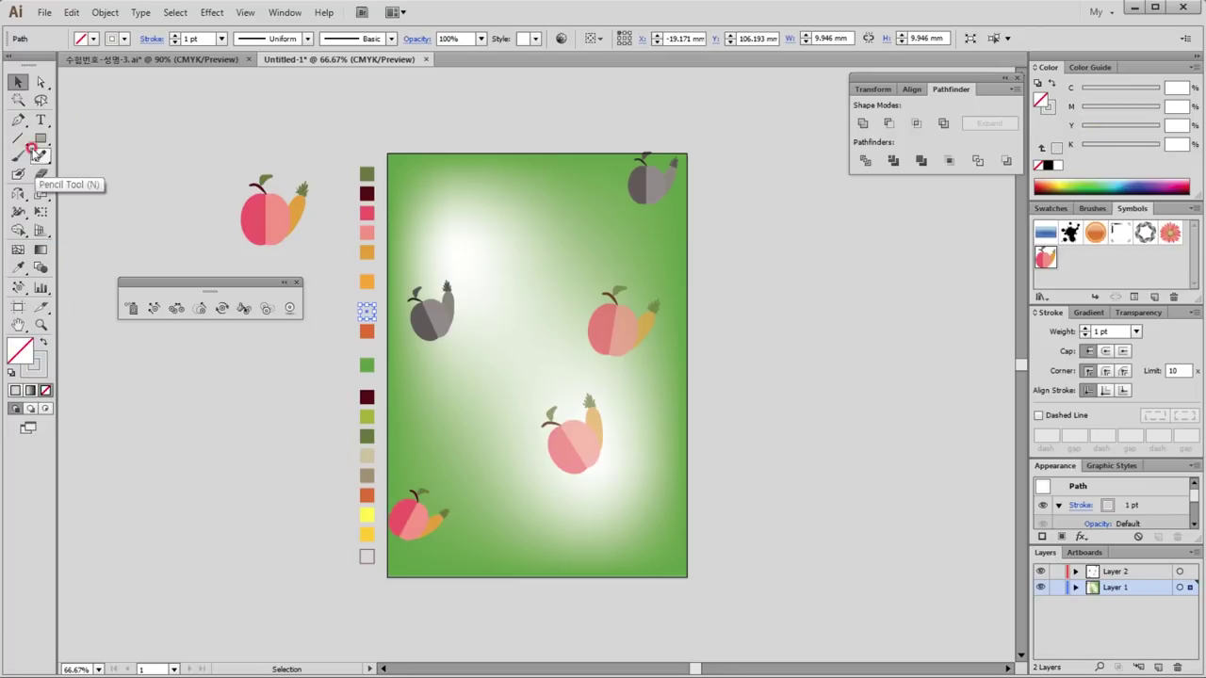
click(19, 119)
click(356, 148)
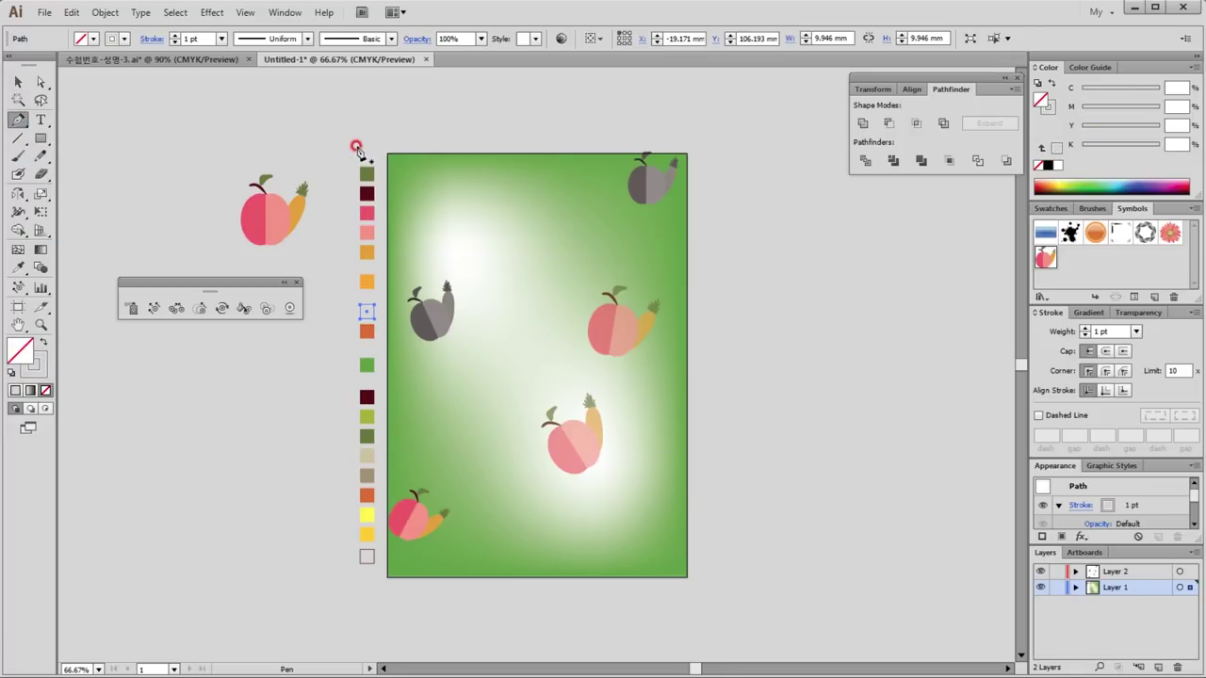
click(340, 197)
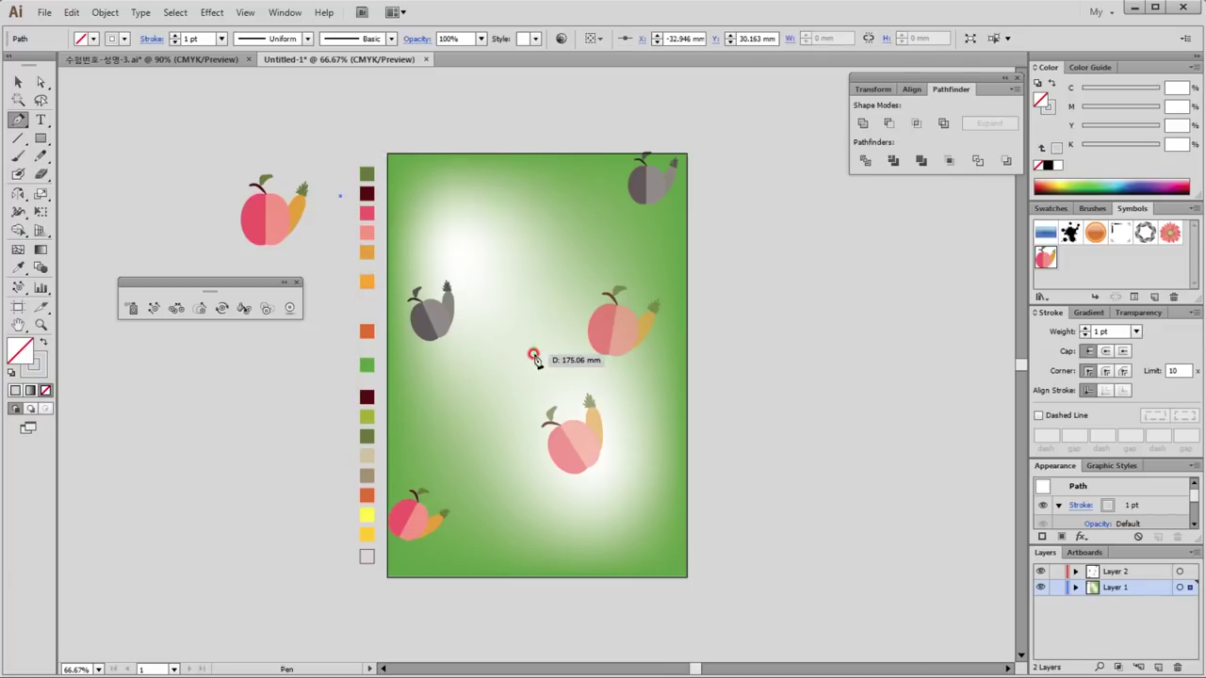
drag(447, 285, 506, 311)
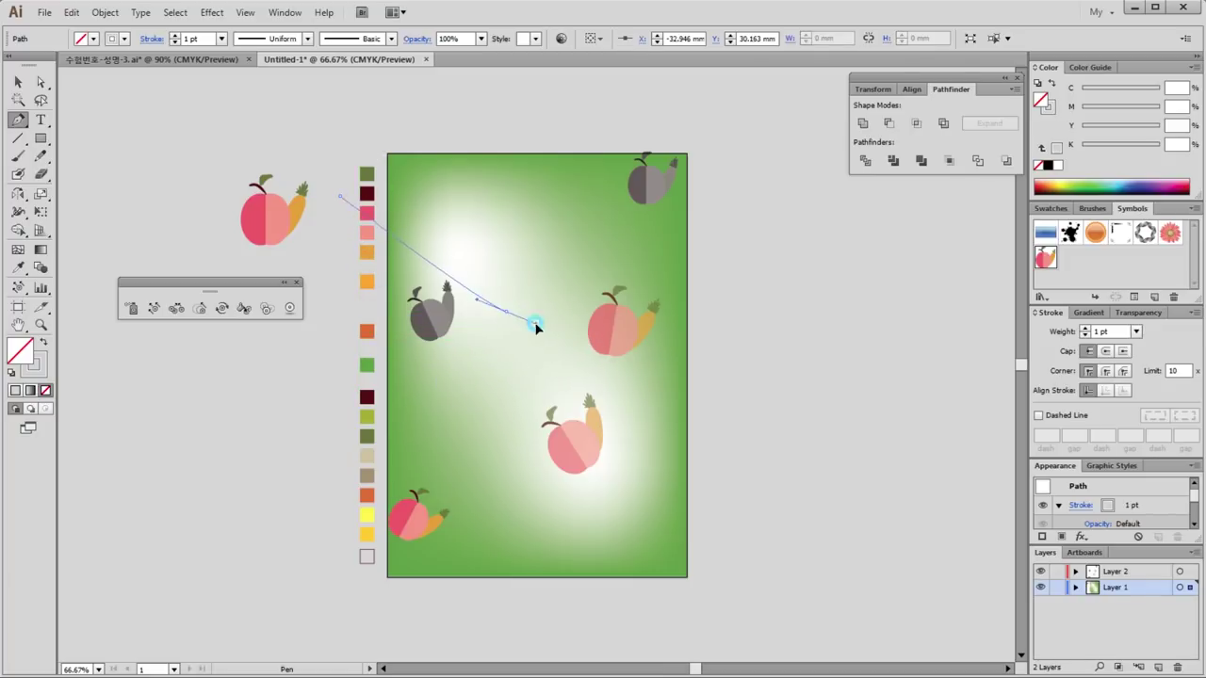
click(595, 345)
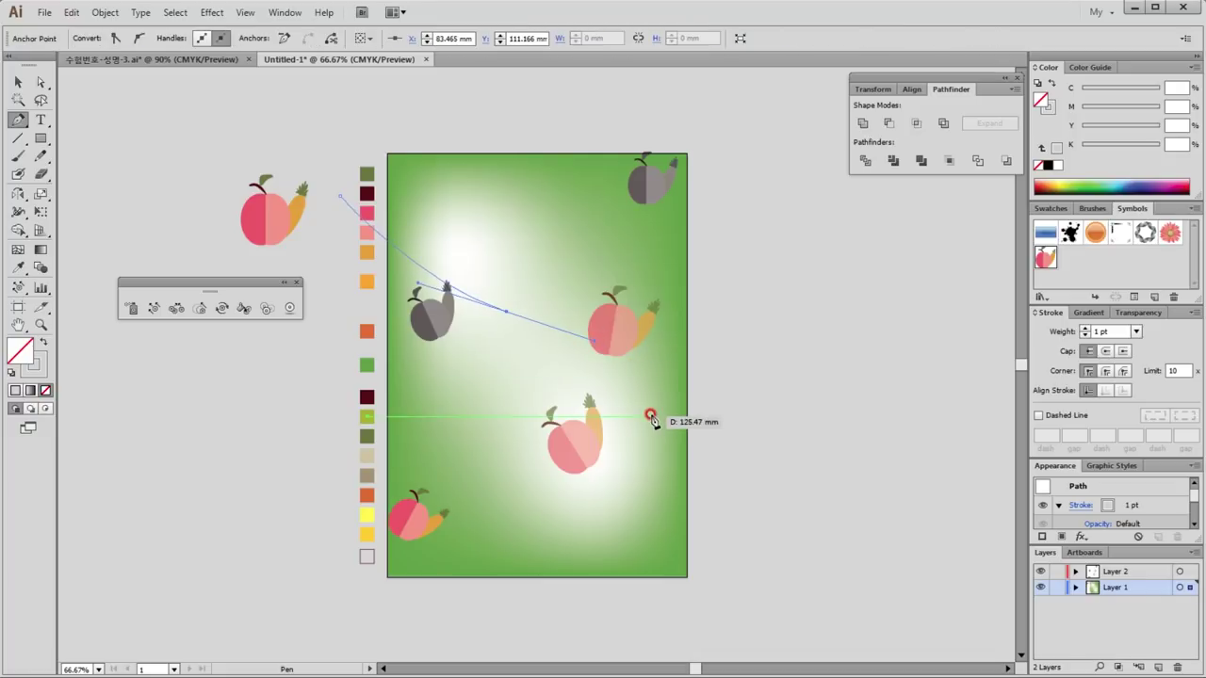
drag(642, 404, 642, 442)
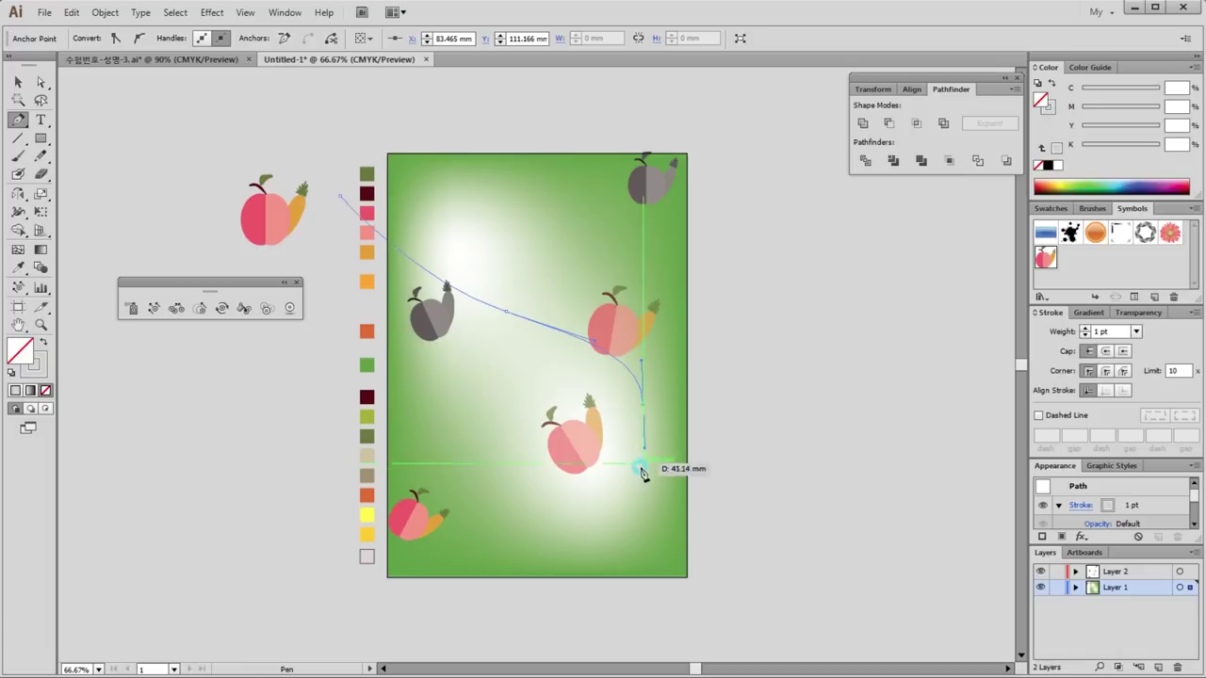
click(432, 587)
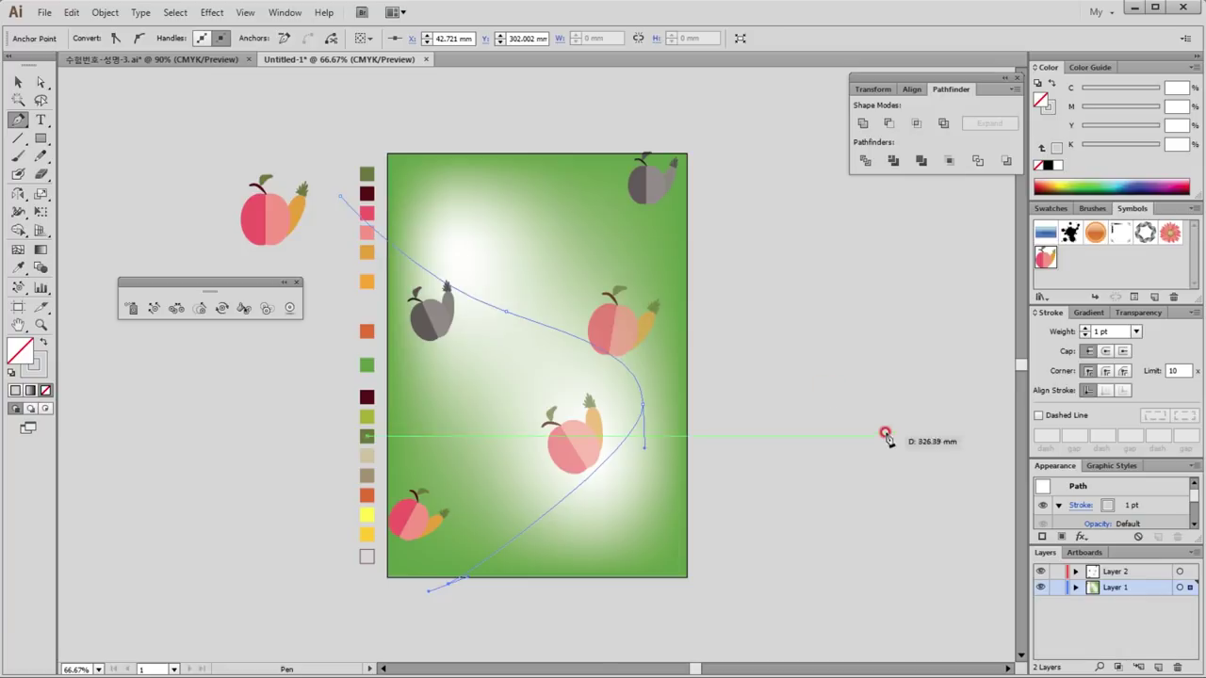
ctrl+click(801, 403)
Step: Draw a second thin orange S-curve from above the poster down to below it
click(367, 332)
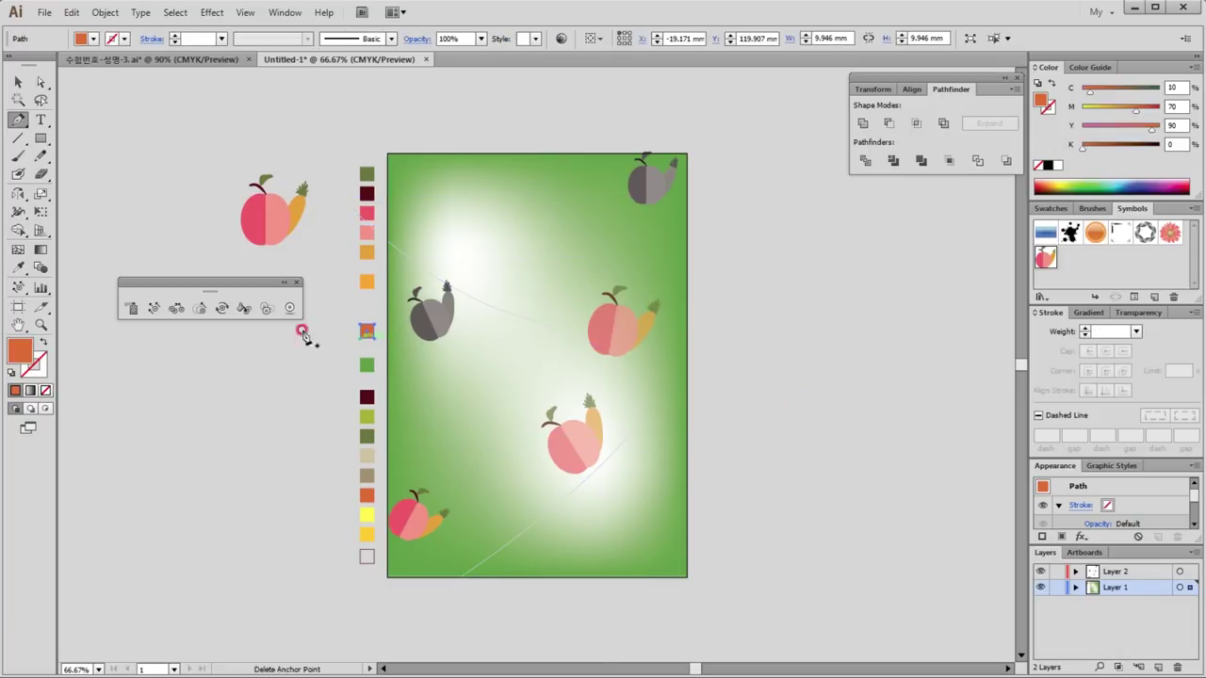
click(360, 135)
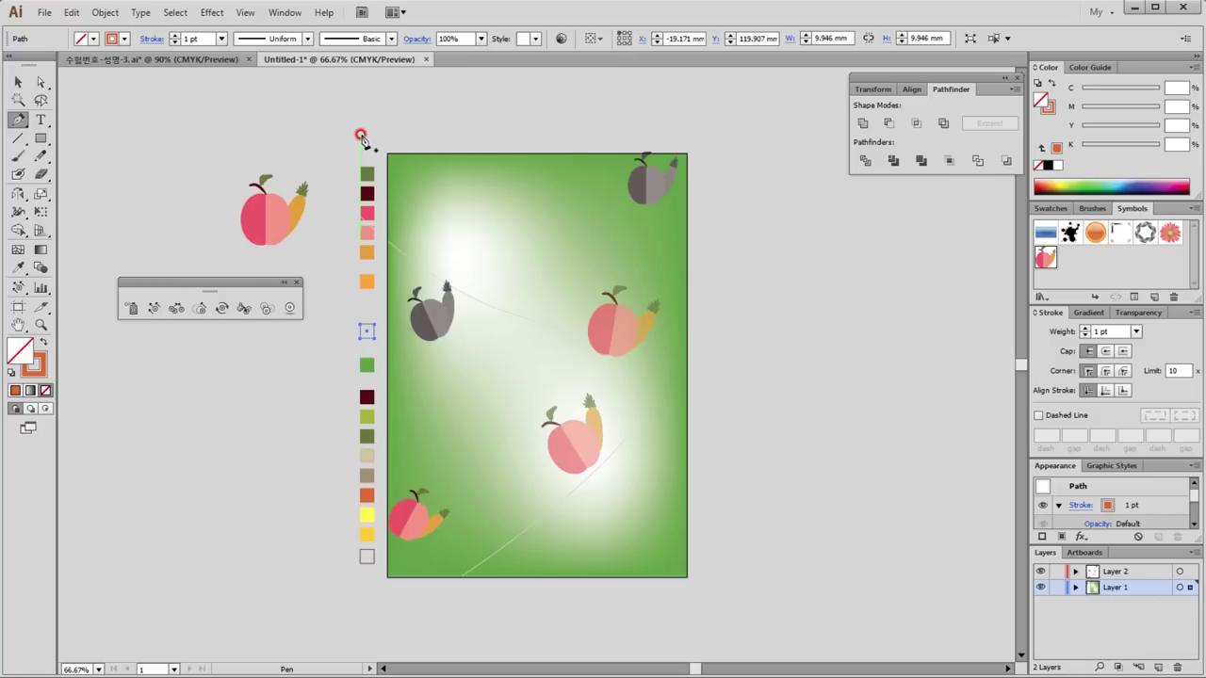
ctrl+click(412, 136)
click(419, 127)
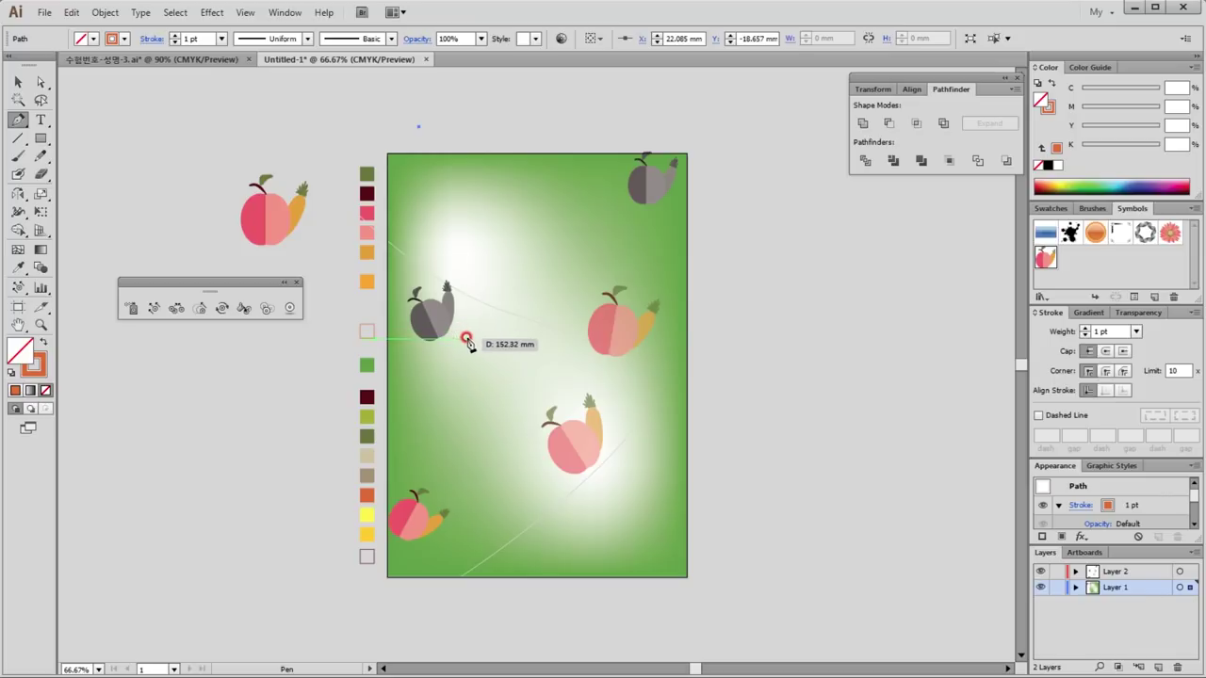
drag(490, 357, 561, 402)
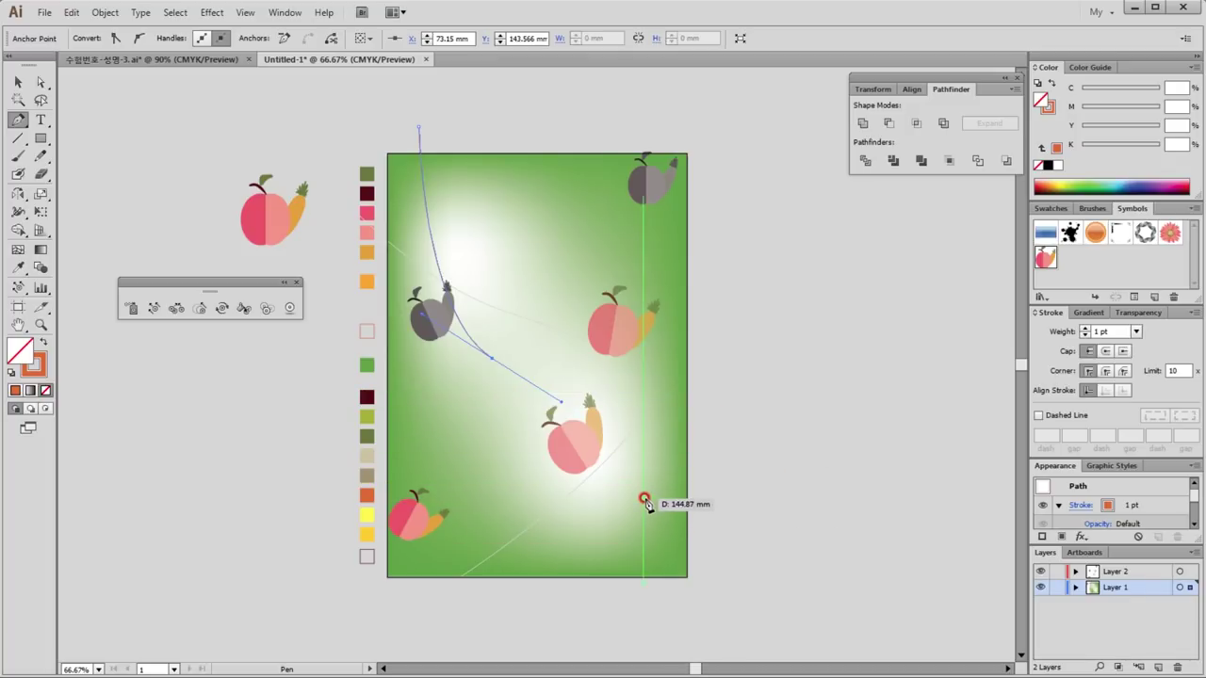
drag(643, 494, 629, 546)
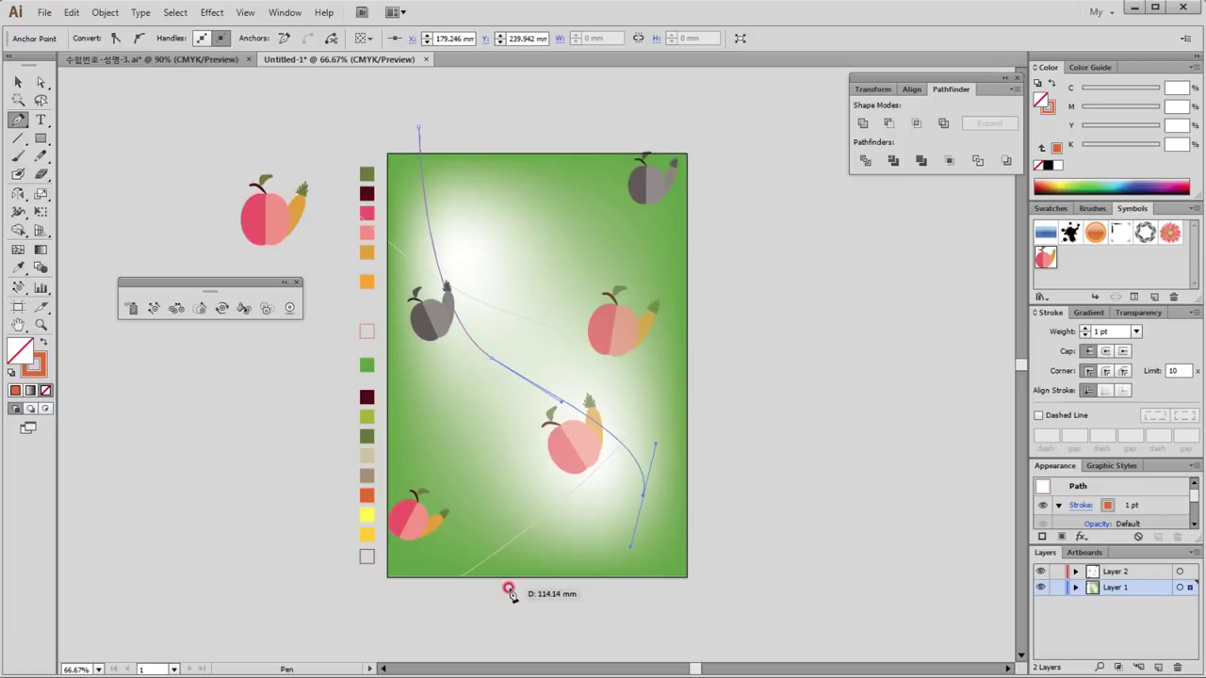
click(561, 594)
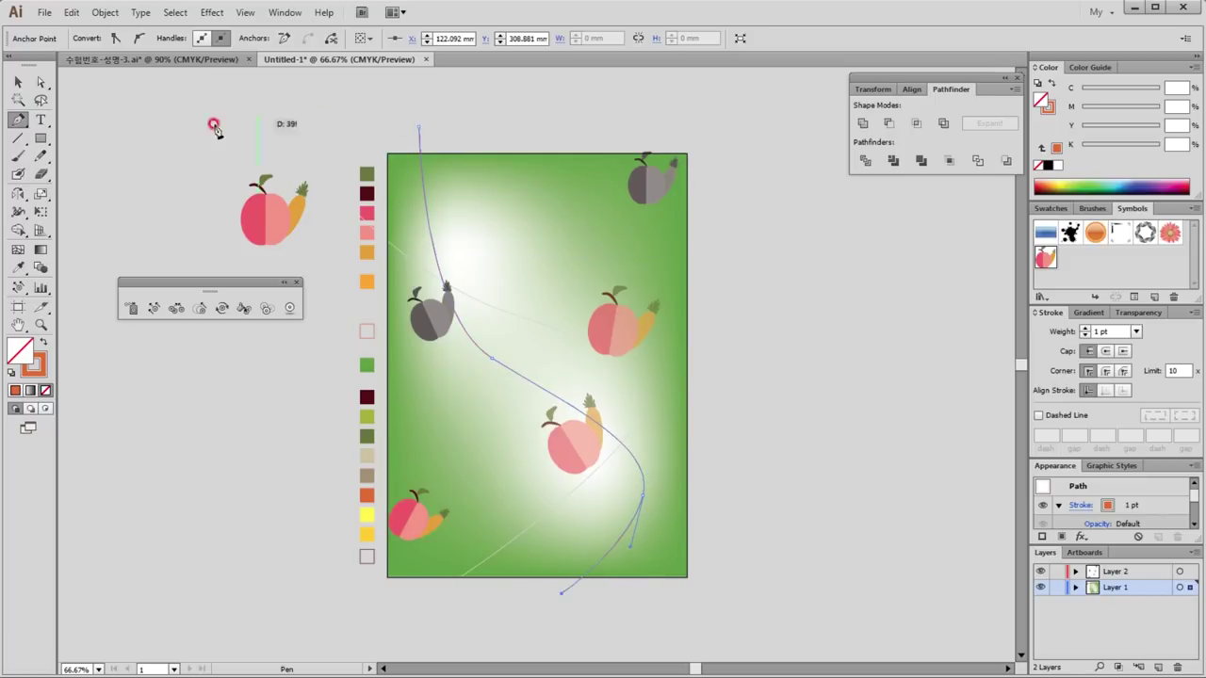
click(18, 83)
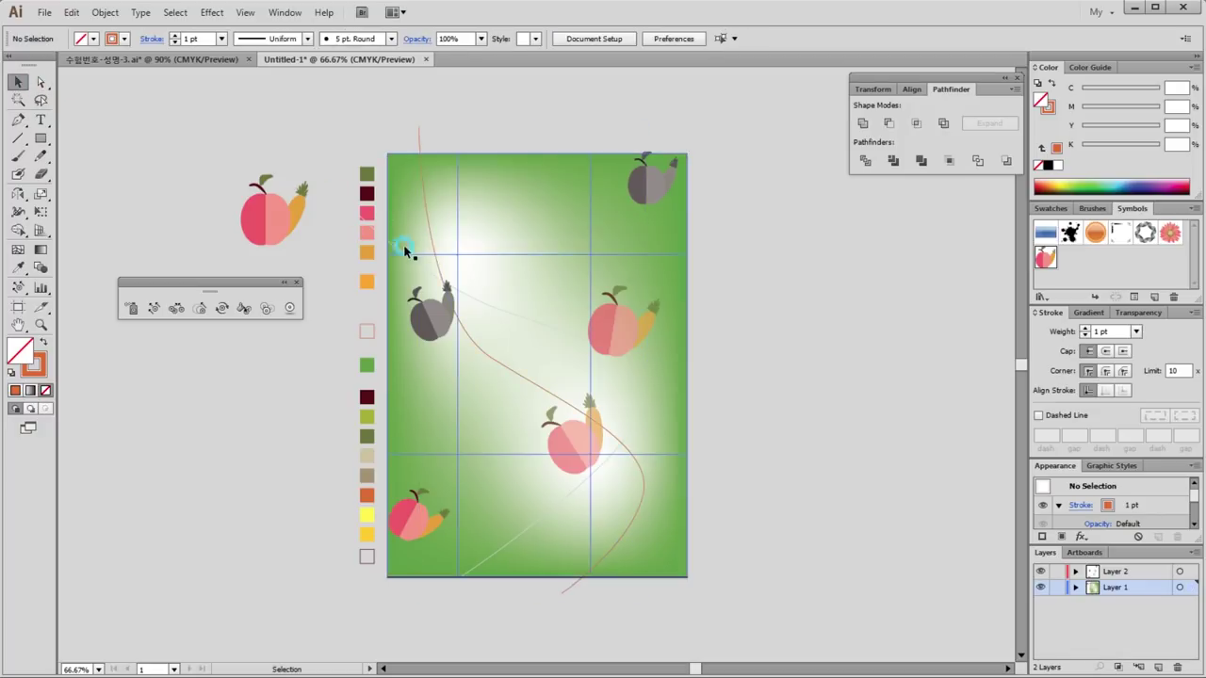
Step: Select the new S-curve and the earlier diagonal curve and make a blend of them
click(396, 248)
click(417, 126)
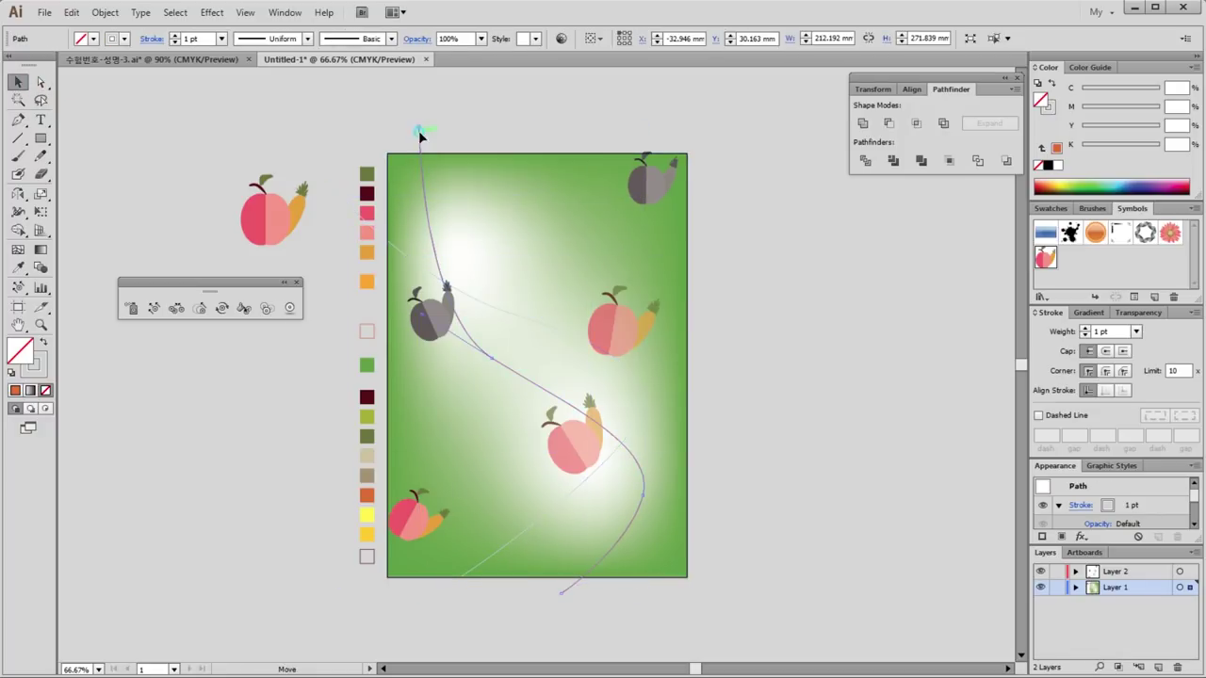
shift+click(385, 236)
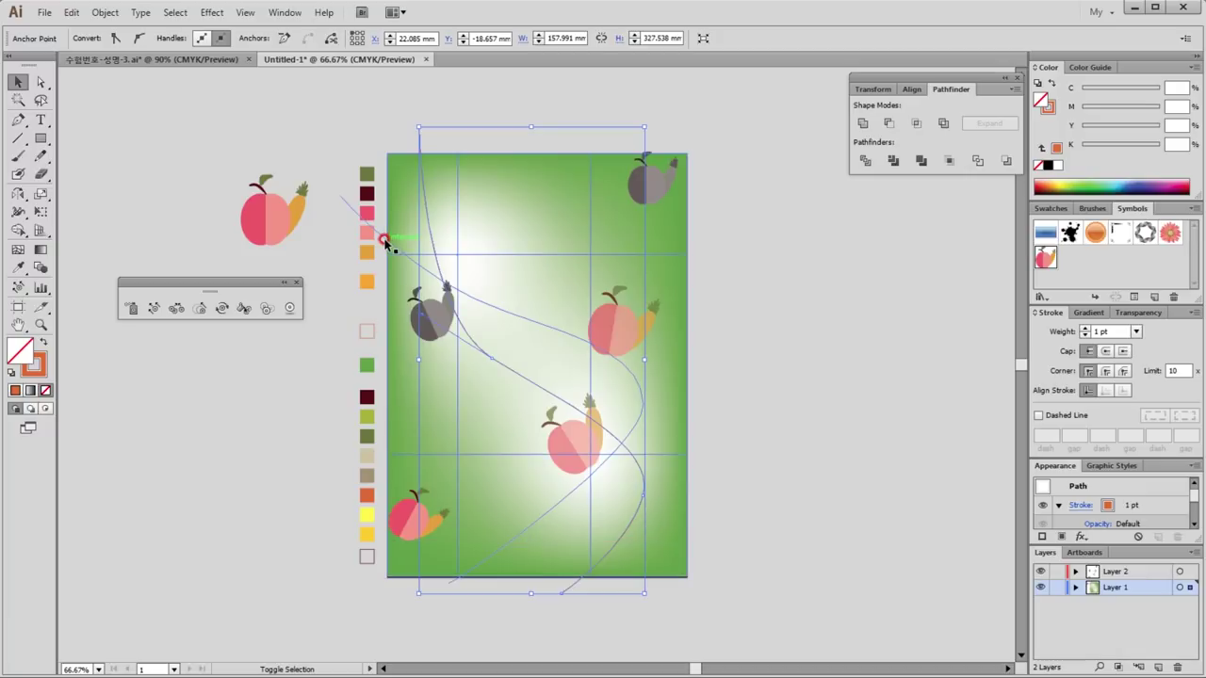
click(218, 469)
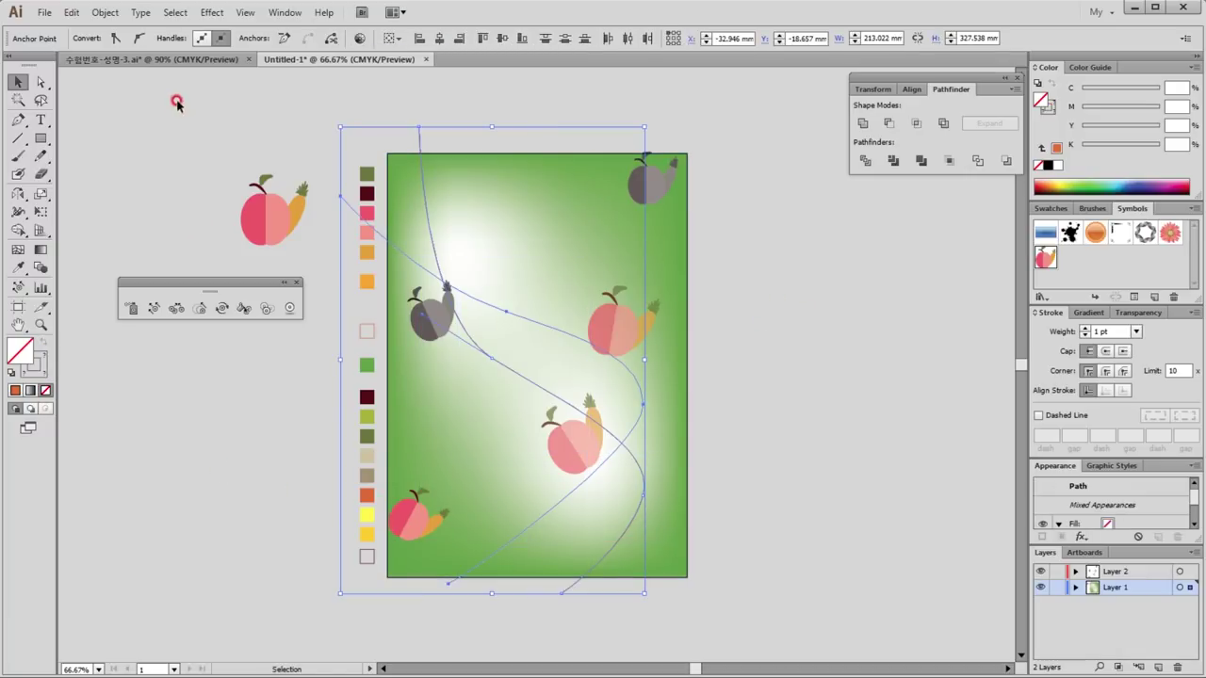
click(104, 12)
click(364, 356)
click(562, 557)
Step: Pull one ribbon anchor downward with Direct Selection to reshape the blend
click(41, 82)
mouse_move(489, 322)
mouse_down()
mouse_move(495, 361)
mouse_move(514, 377)
mouse_up()
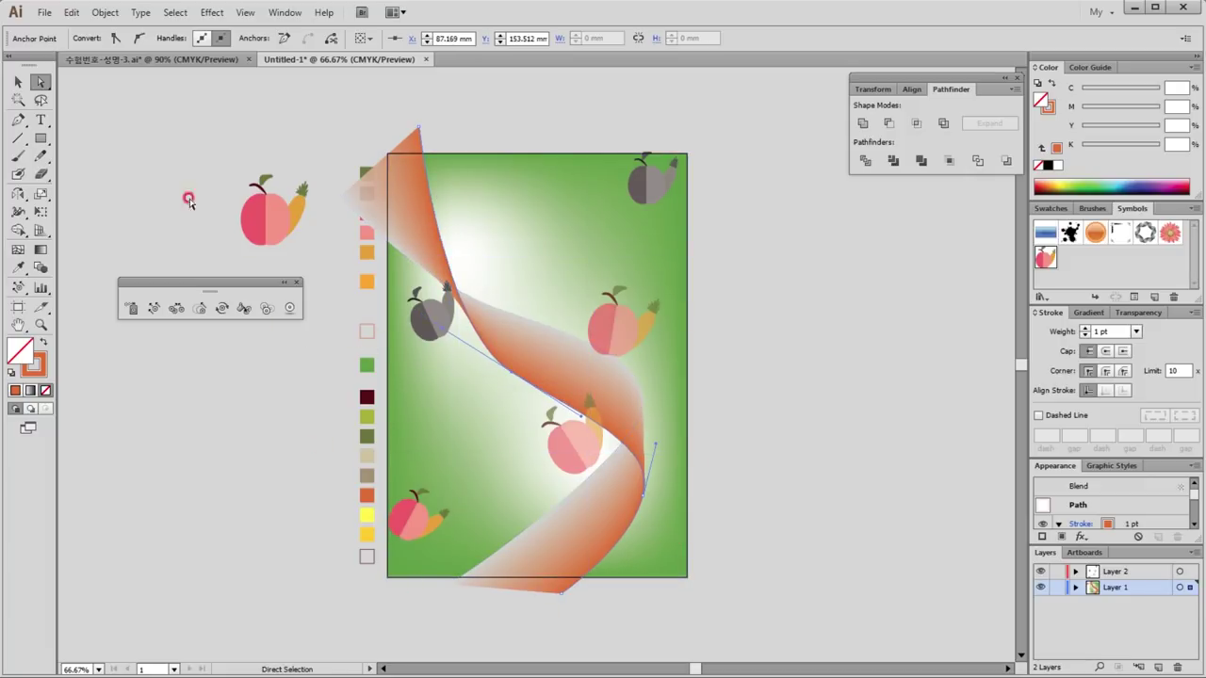
click(23, 82)
Step: Set the ribbon blend's spacing to Specified Steps with 15 steps, then deselect it
click(414, 186)
double_click(40, 268)
click(577, 219)
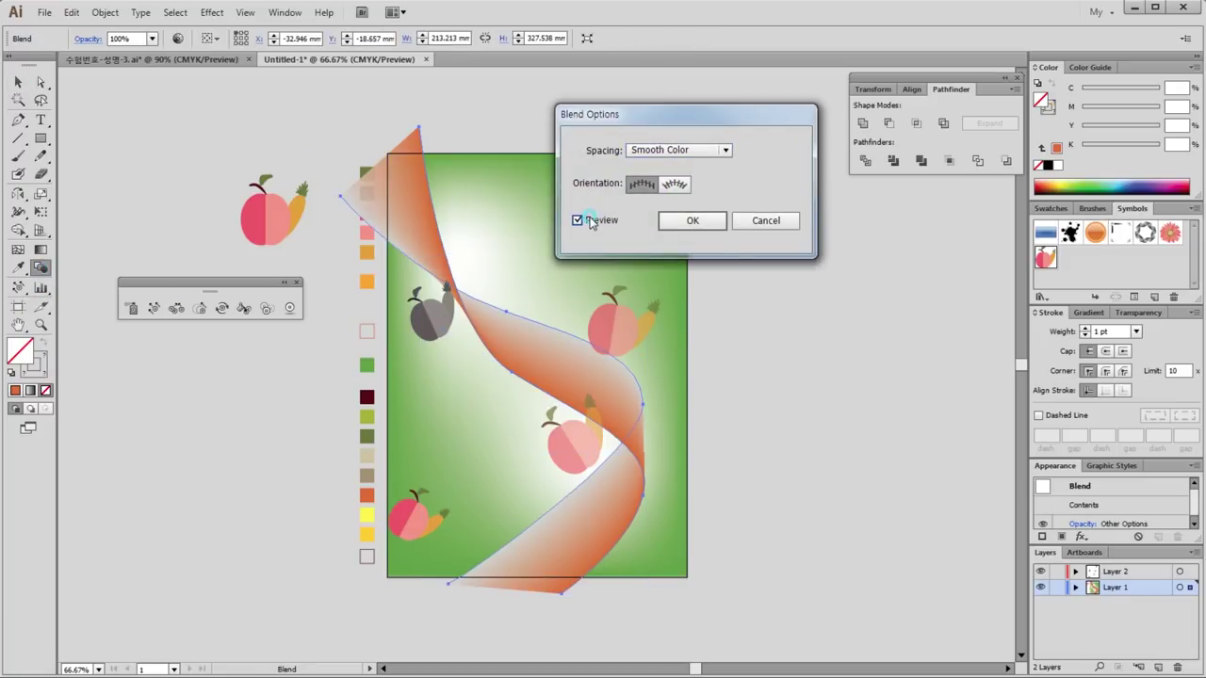
click(726, 150)
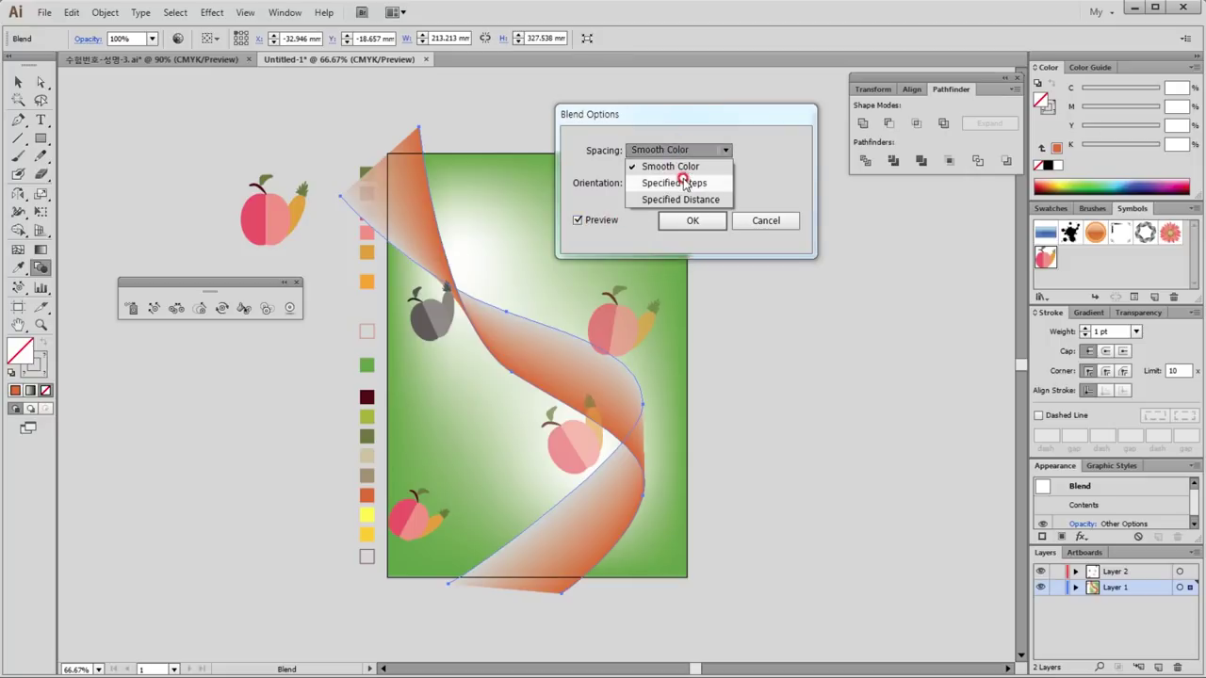
click(686, 179)
click(770, 157)
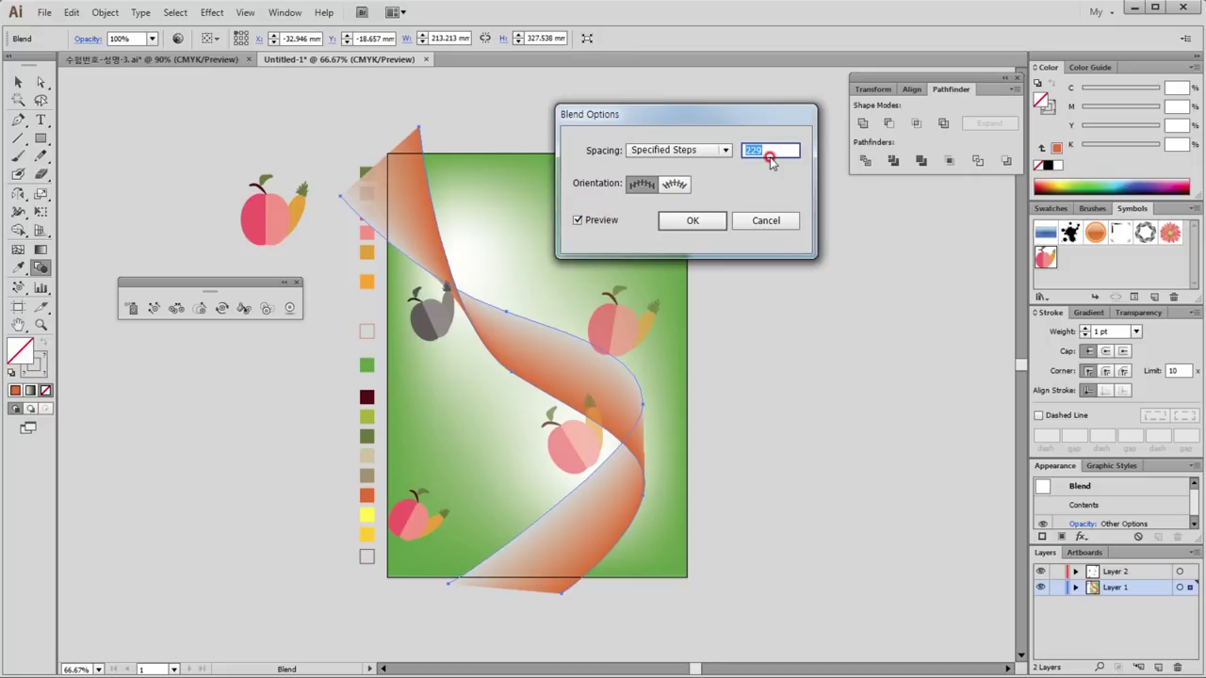
text(15)
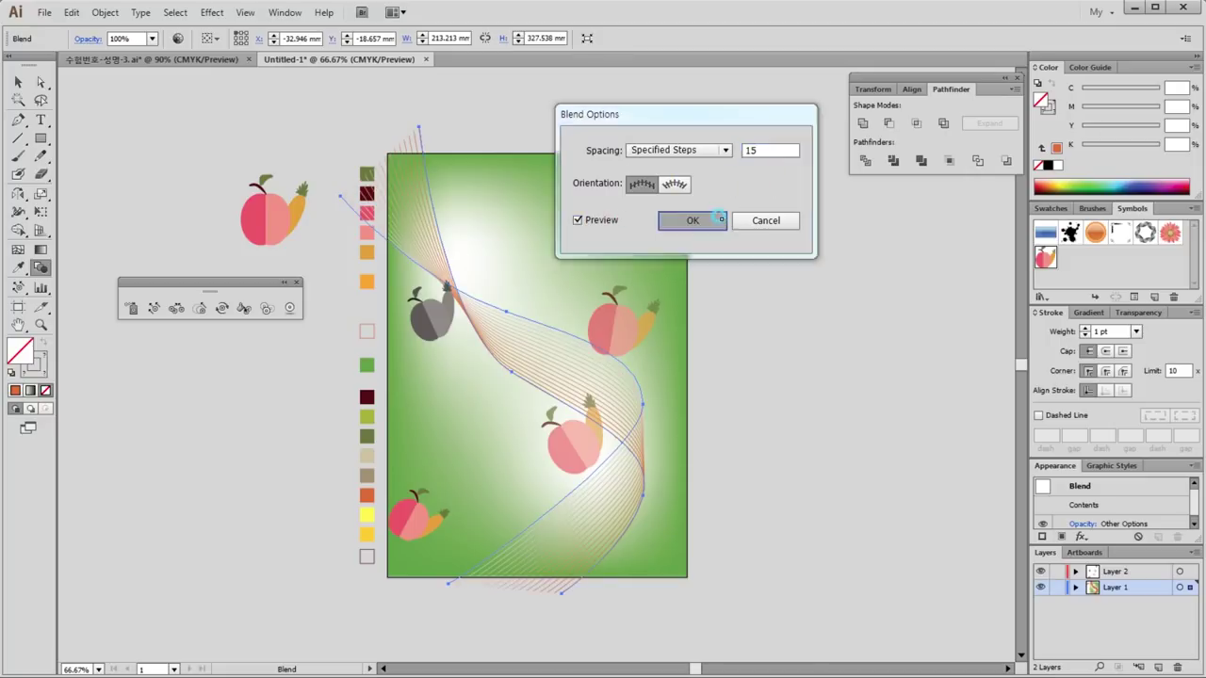
click(692, 220)
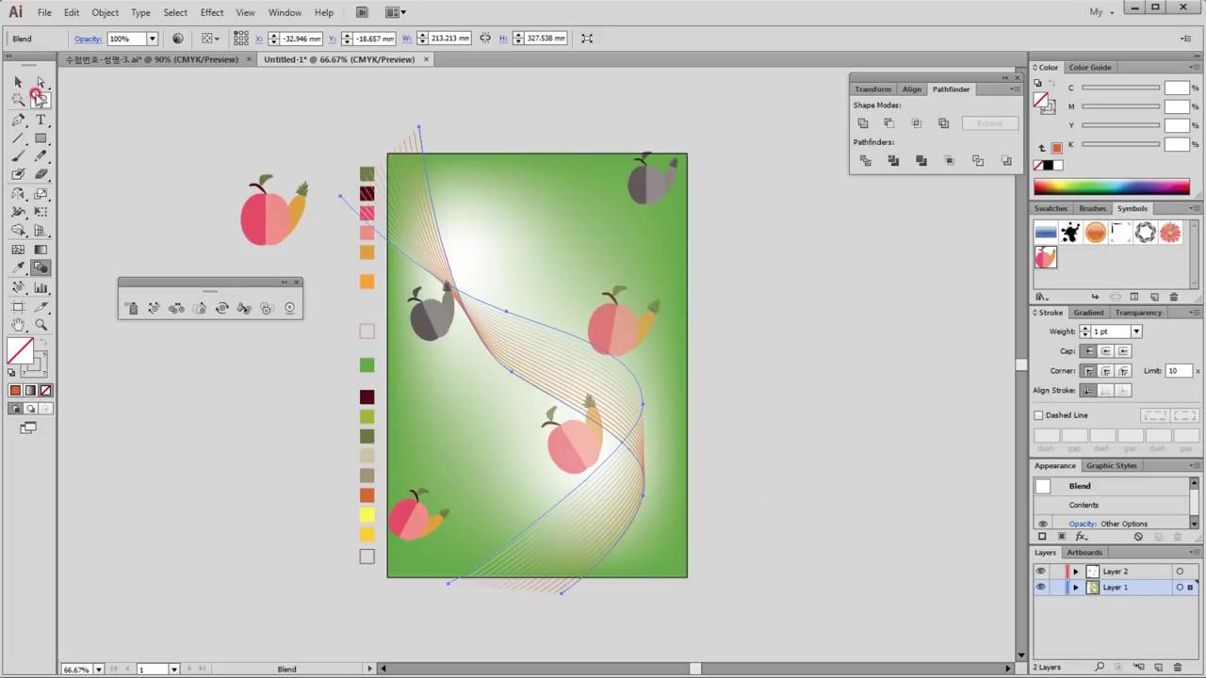
click(18, 83)
click(911, 324)
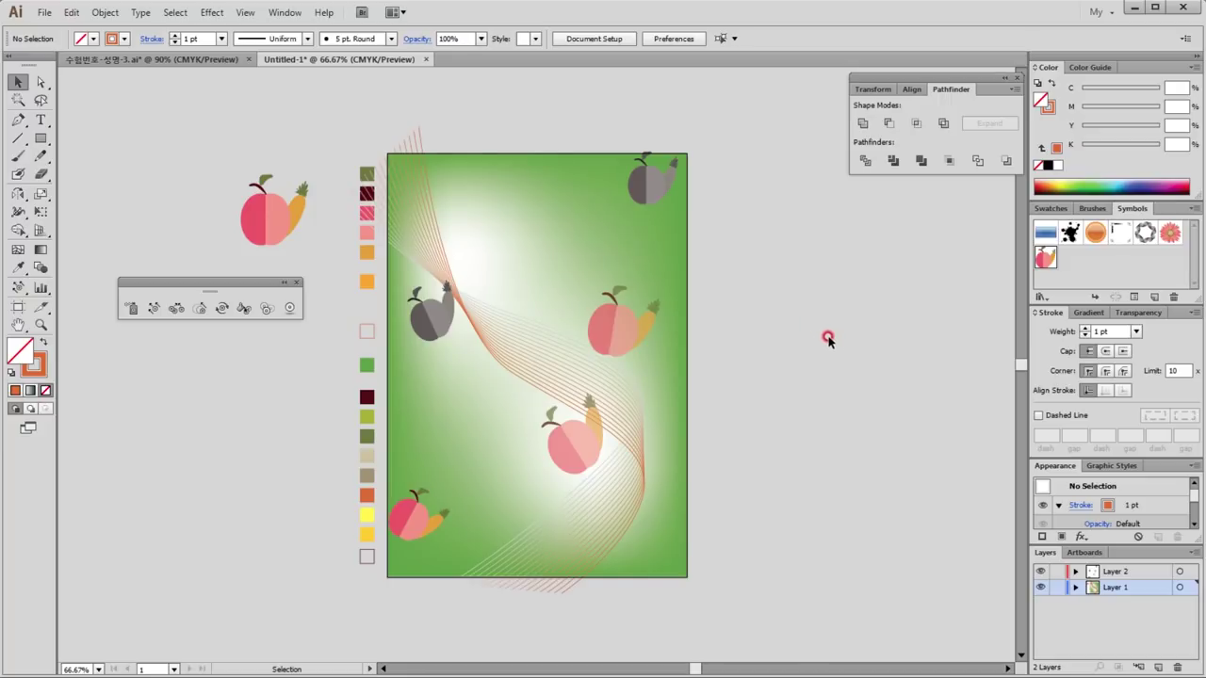
Step: Draw a wide orange-filled ellipse near the poster's top and nudge it slightly right
click(367, 280)
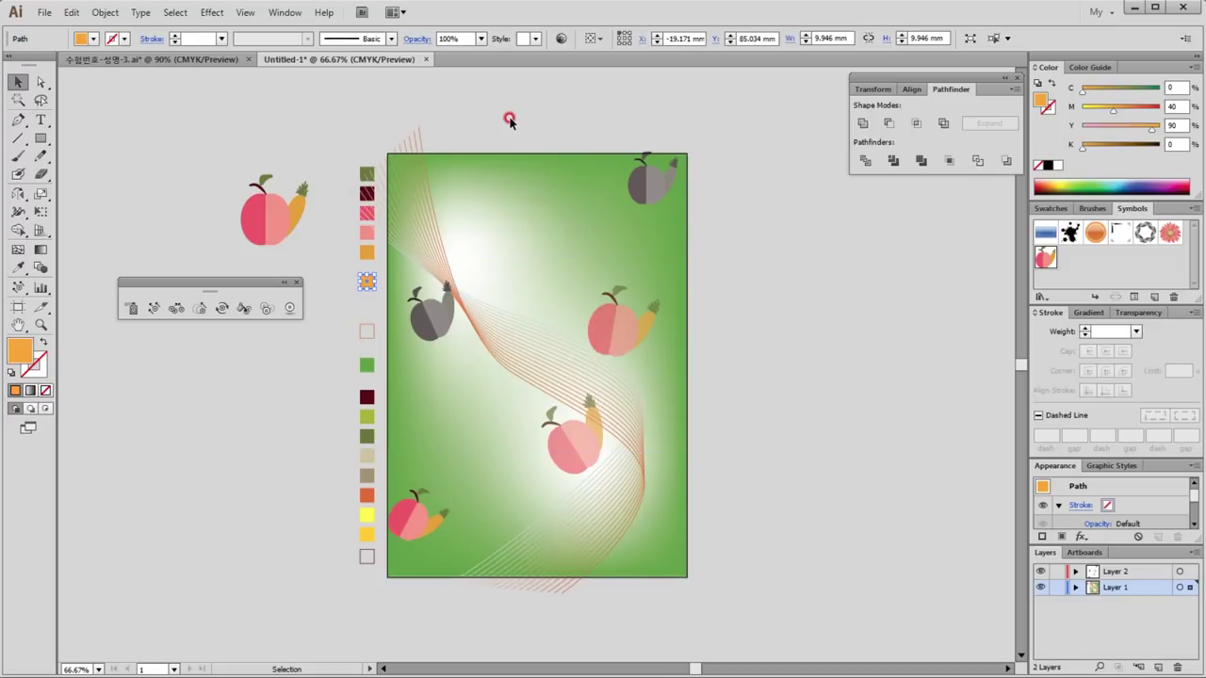
click(508, 121)
drag(40, 138, 103, 172)
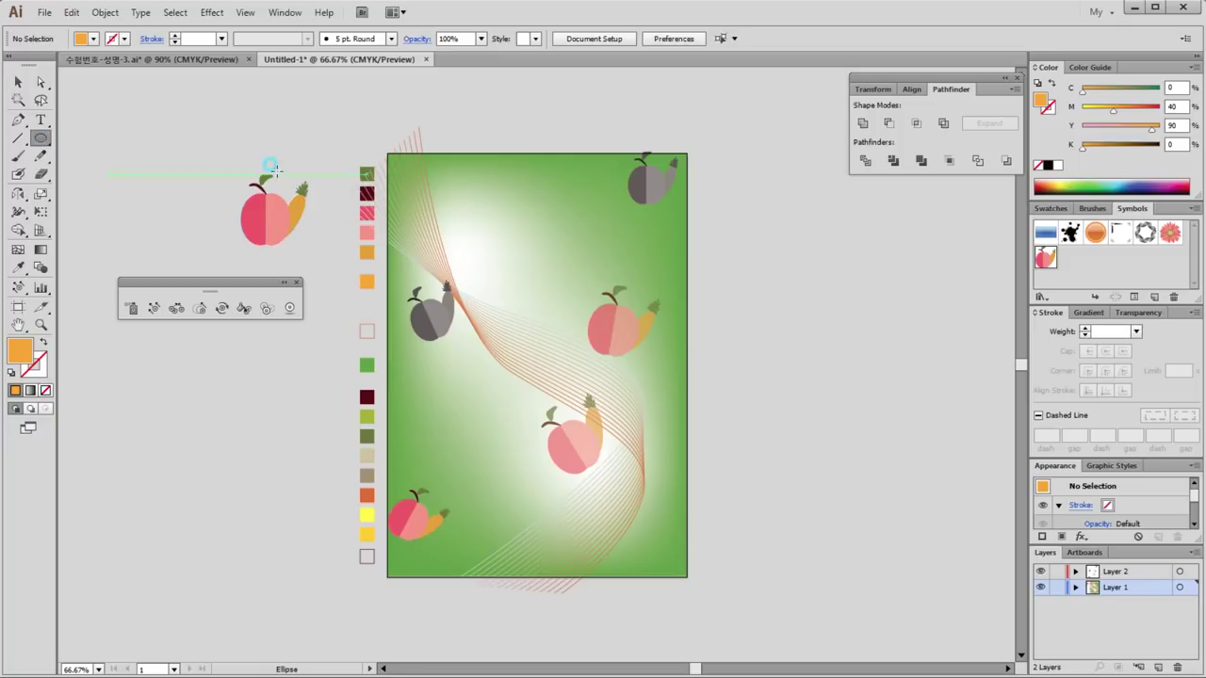
mouse_move(422, 184)
mouse_down()
mouse_move(637, 289)
mouse_move(621, 290)
mouse_up()
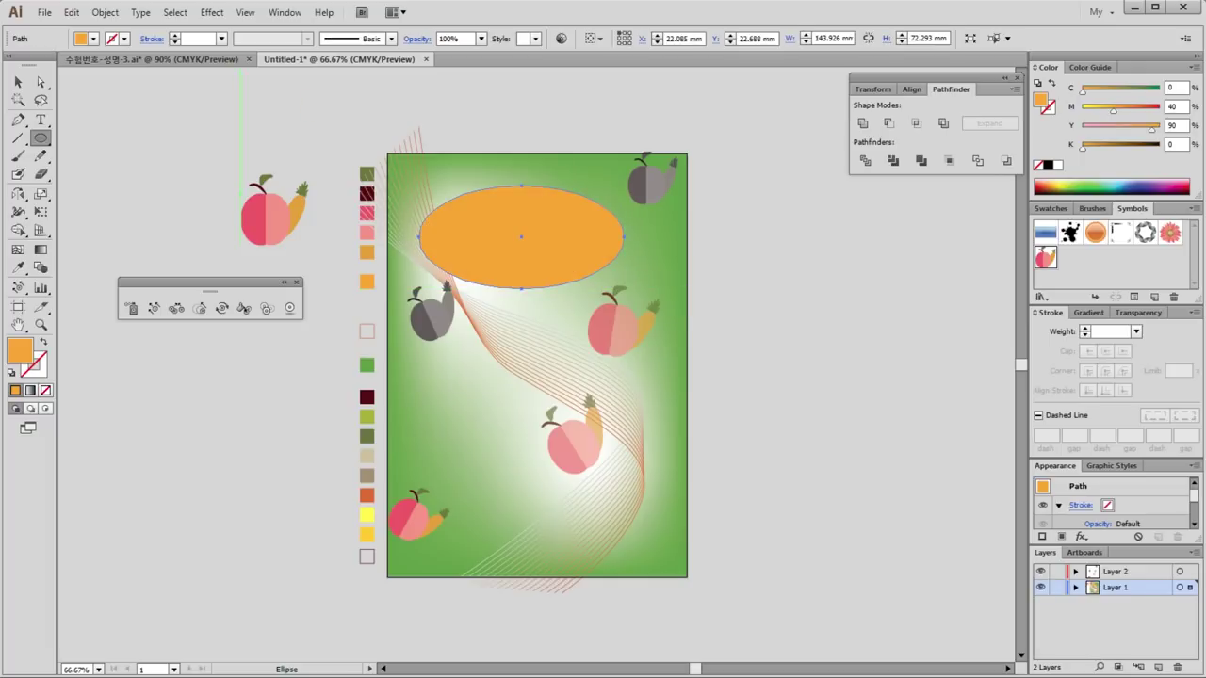
click(17, 82)
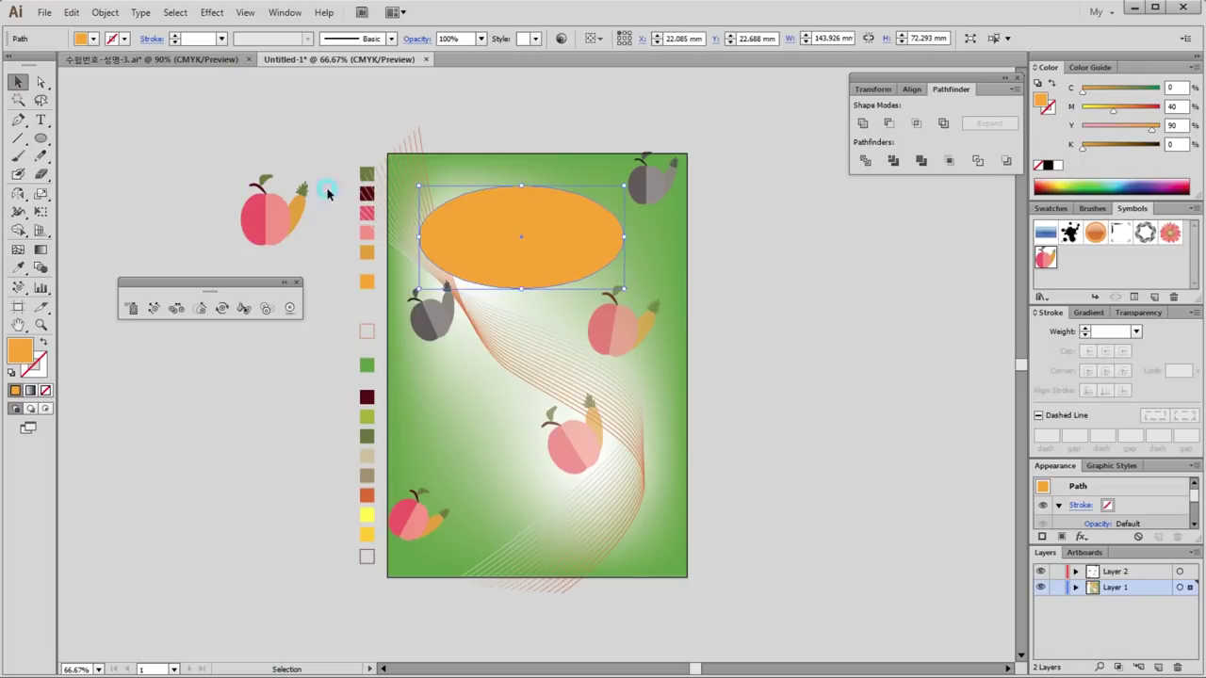
drag(470, 232, 495, 232)
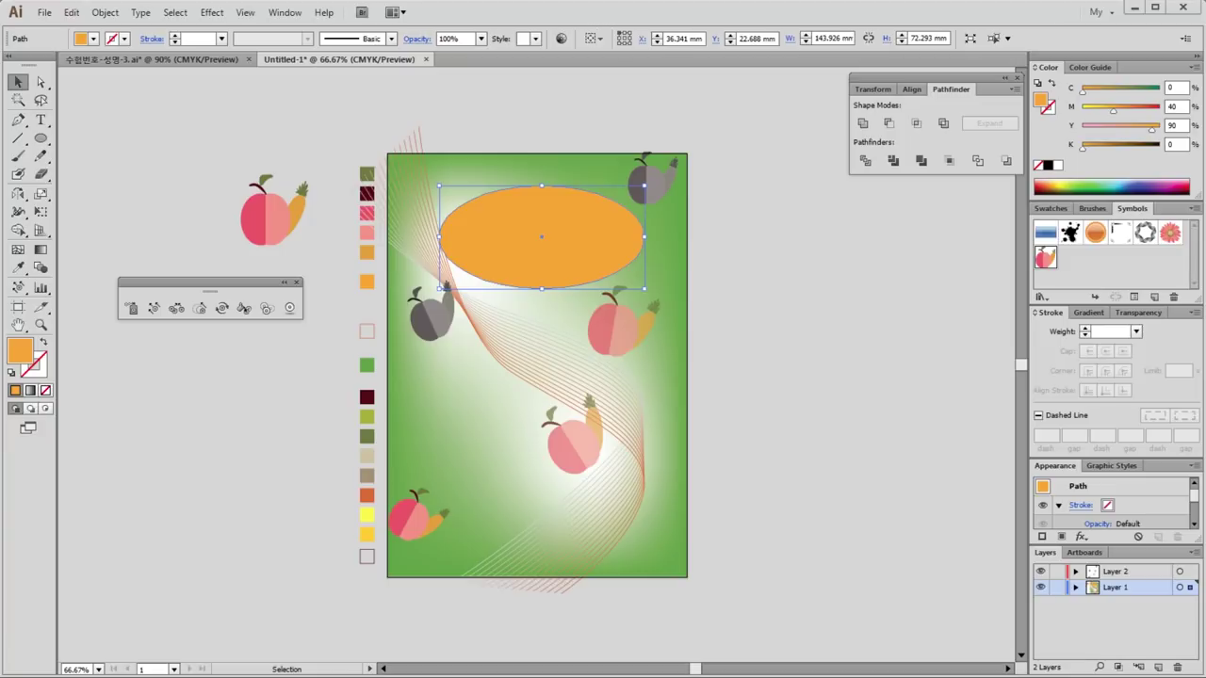
Step: Check the exam PDF for reference and return to the poster
key(alt+Tab)
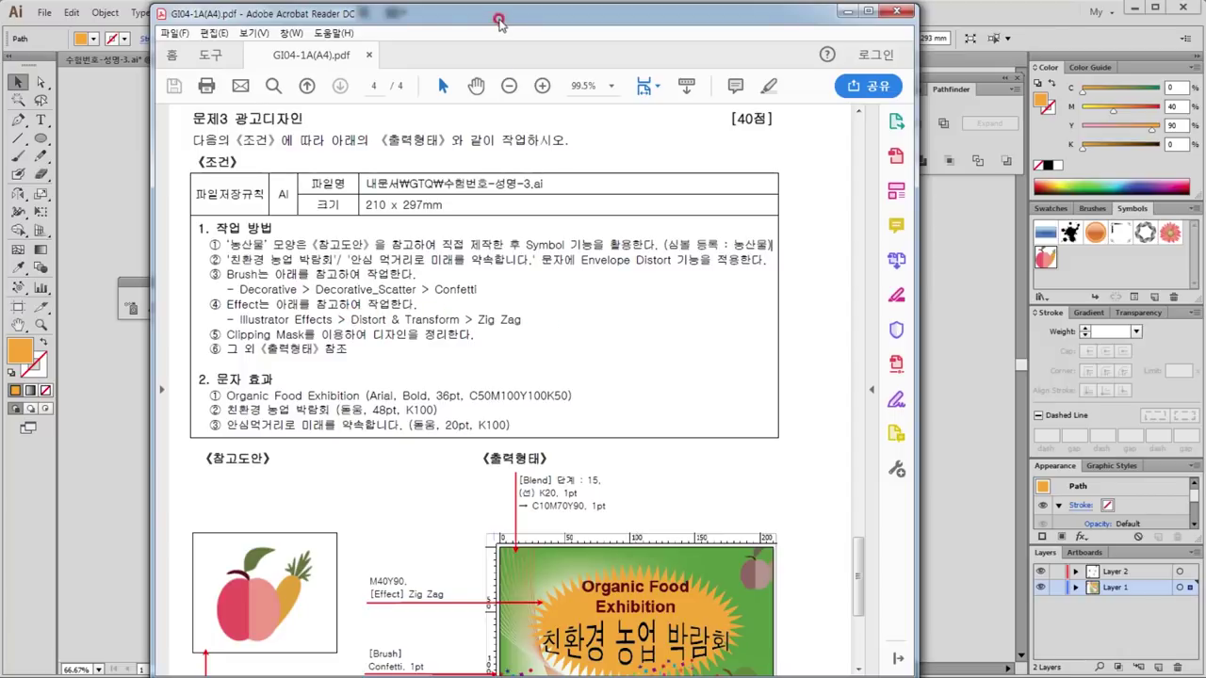
key(alt+Tab)
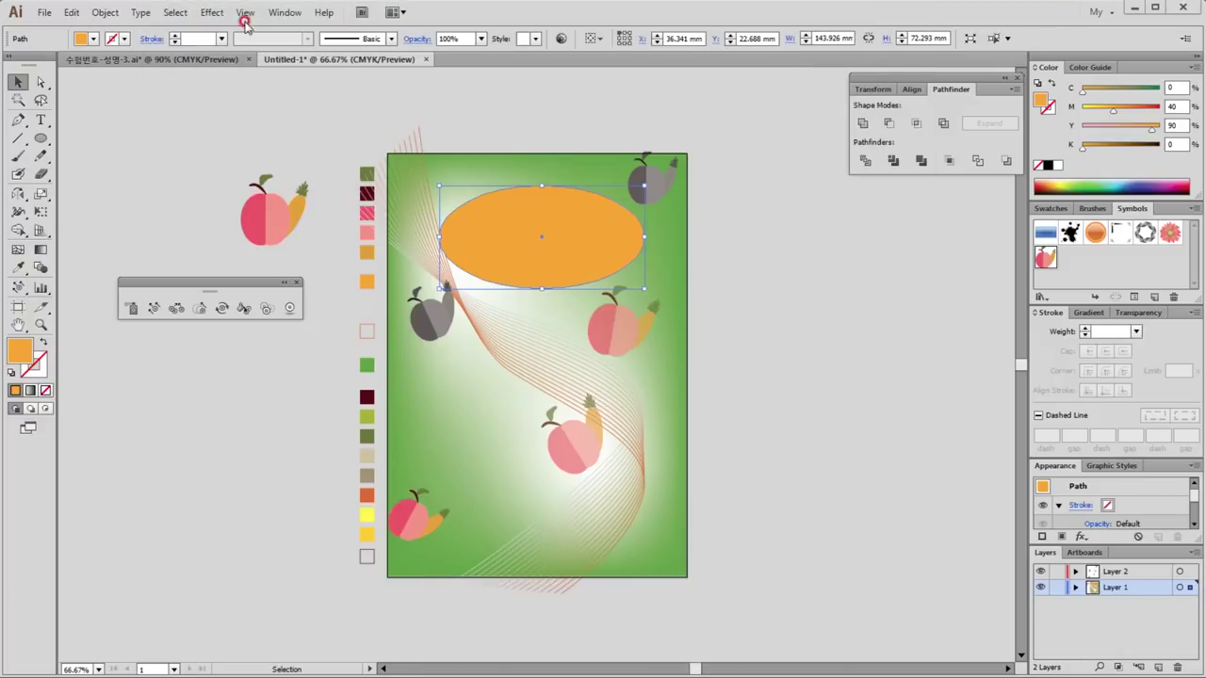
click(212, 12)
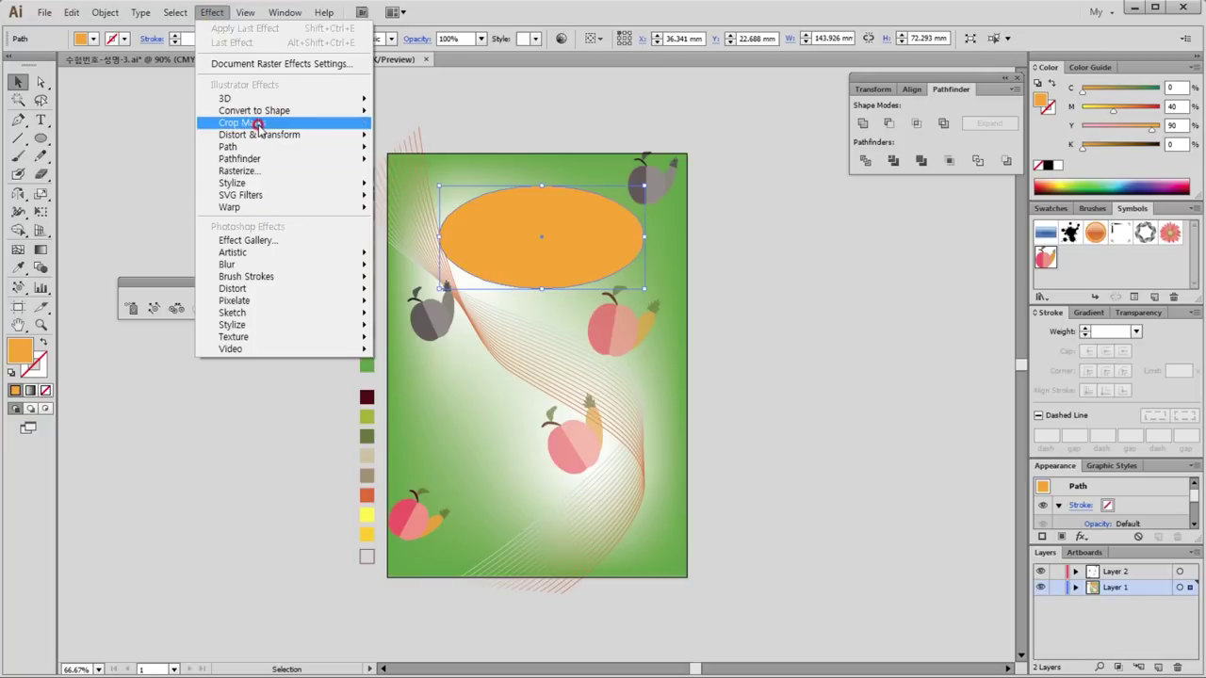
Step: Apply Zig Zag to the ellipse with 5.64 mm size and 22 ridges per segment
mouse_move(259, 135)
click(419, 235)
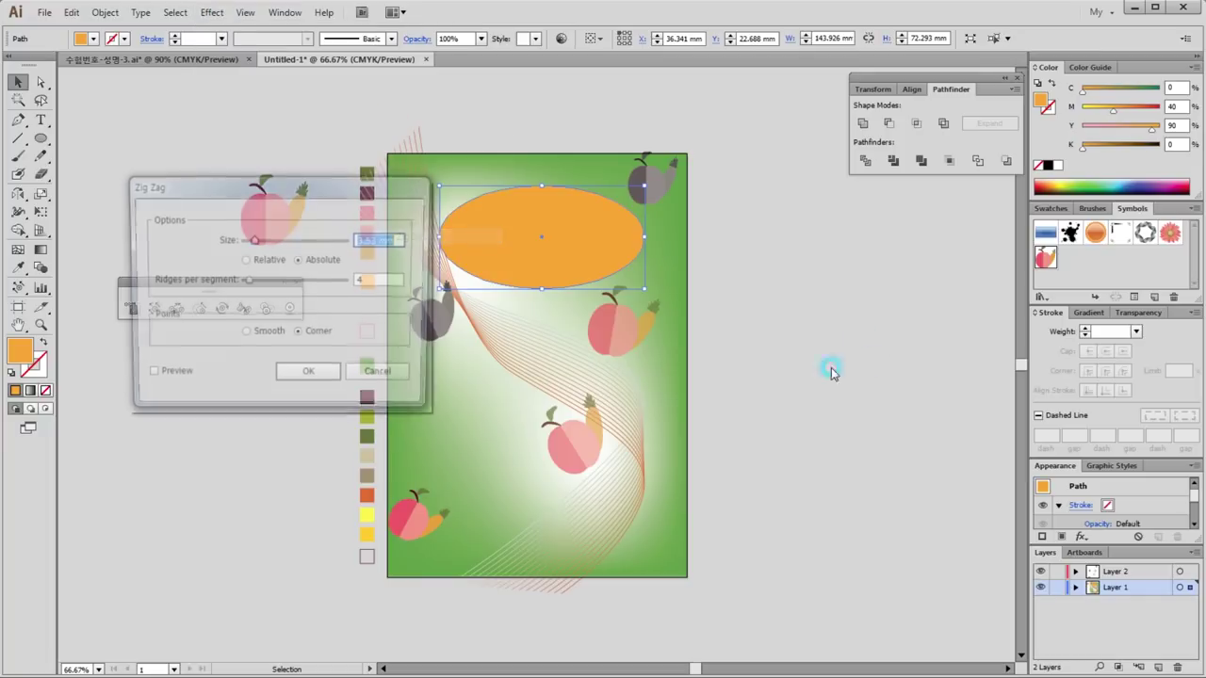
drag(275, 188, 803, 146)
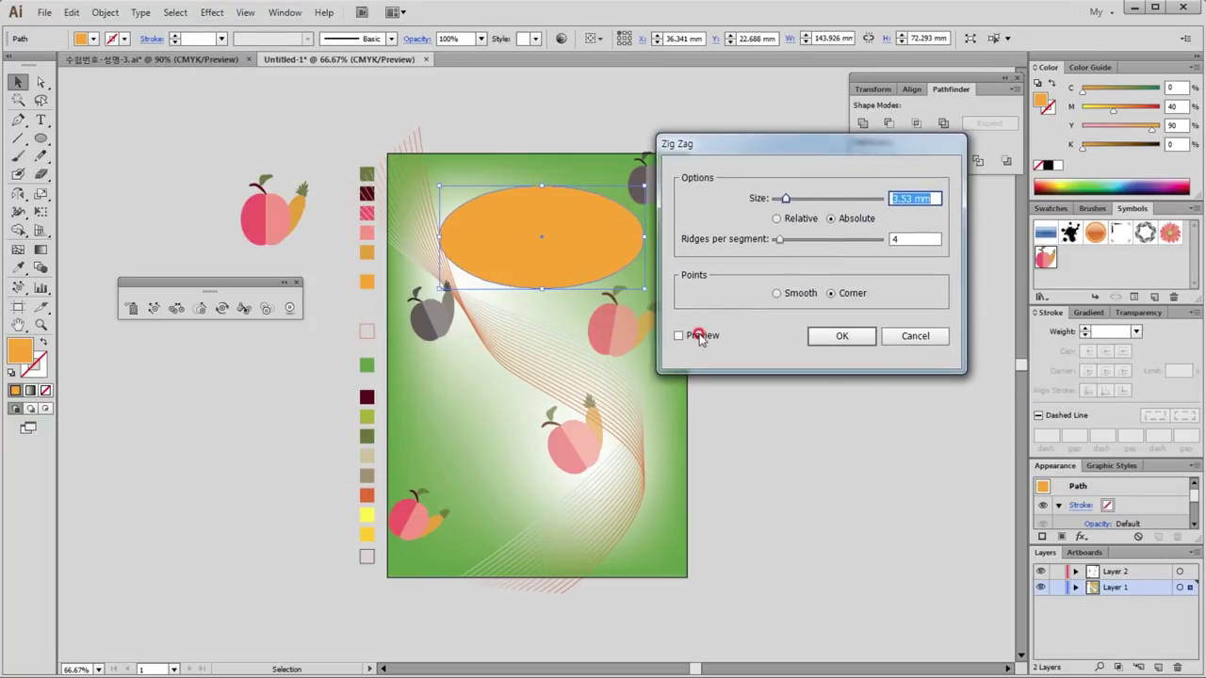
click(699, 336)
drag(782, 240, 788, 241)
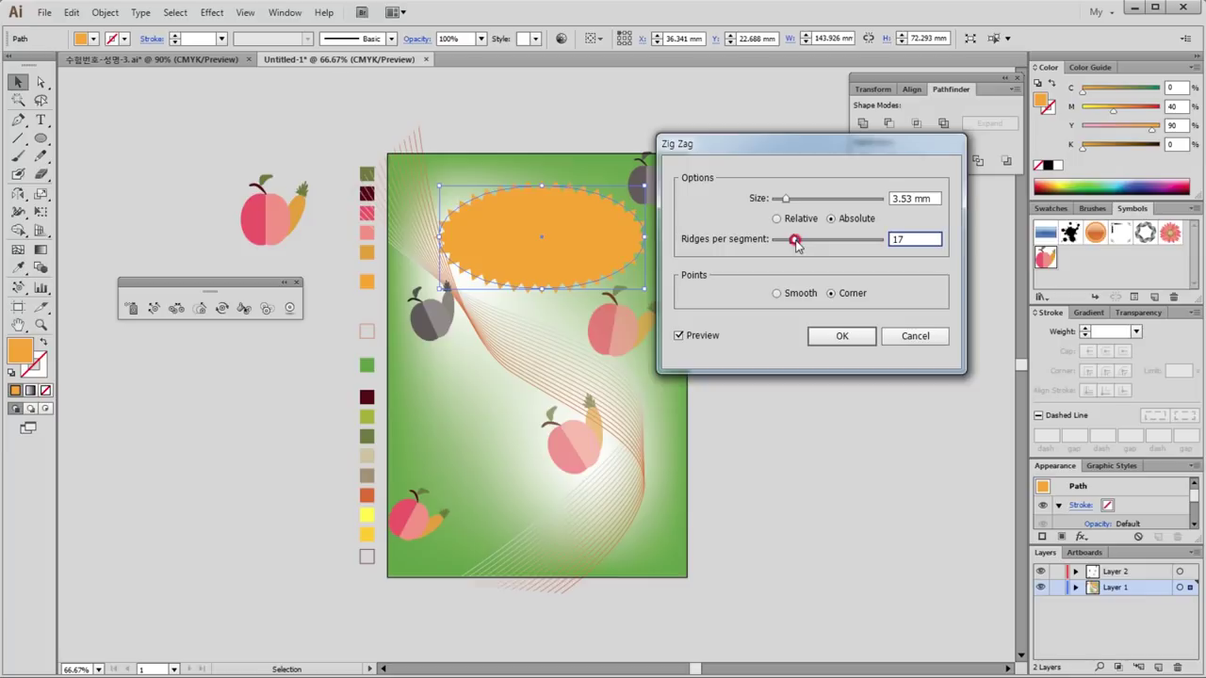
drag(796, 241, 799, 240)
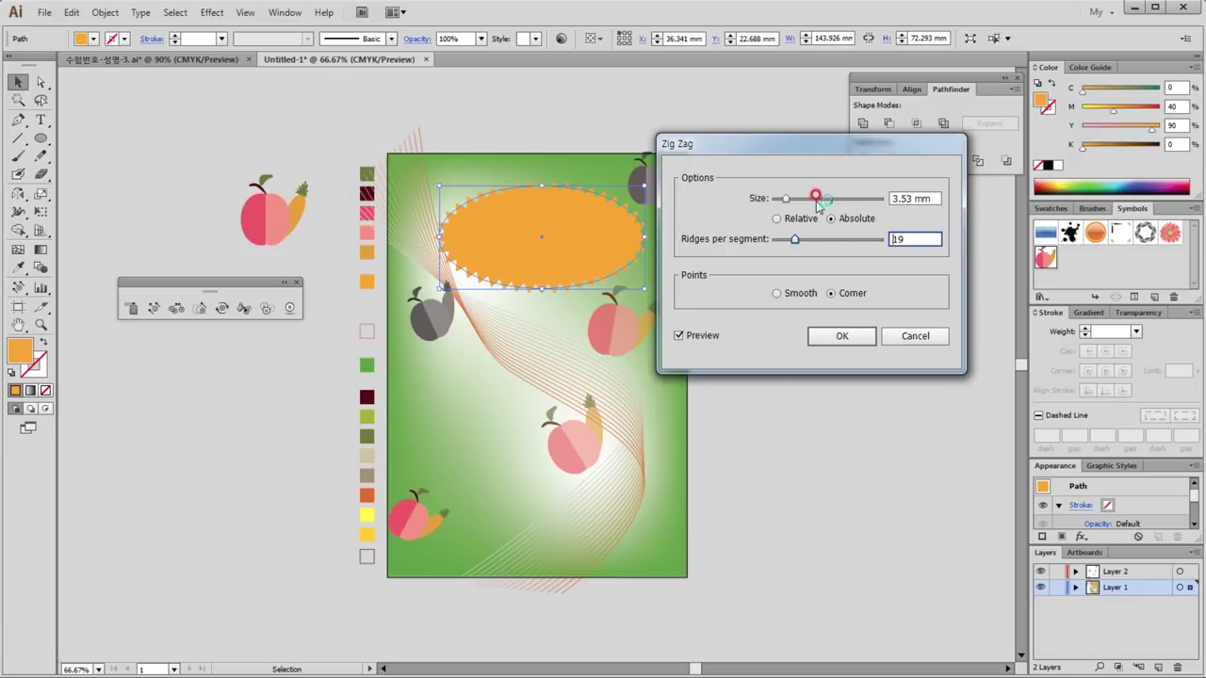
drag(788, 200, 793, 198)
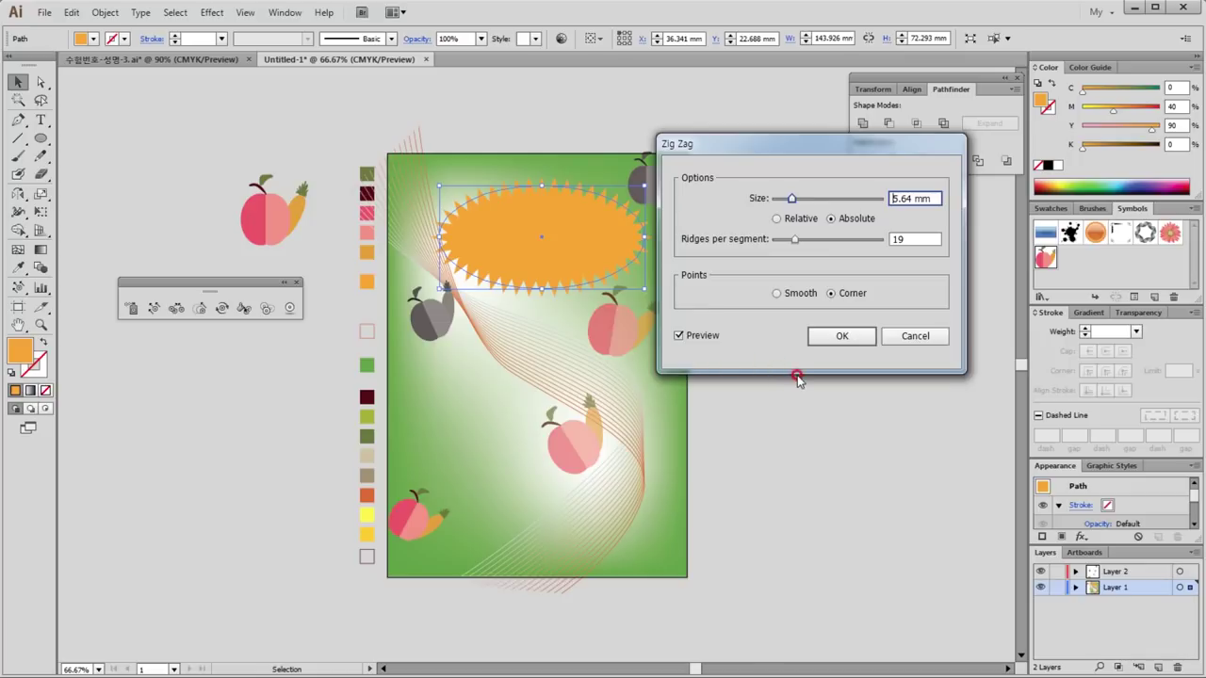
double_click(909, 239)
text(22)
click(841, 336)
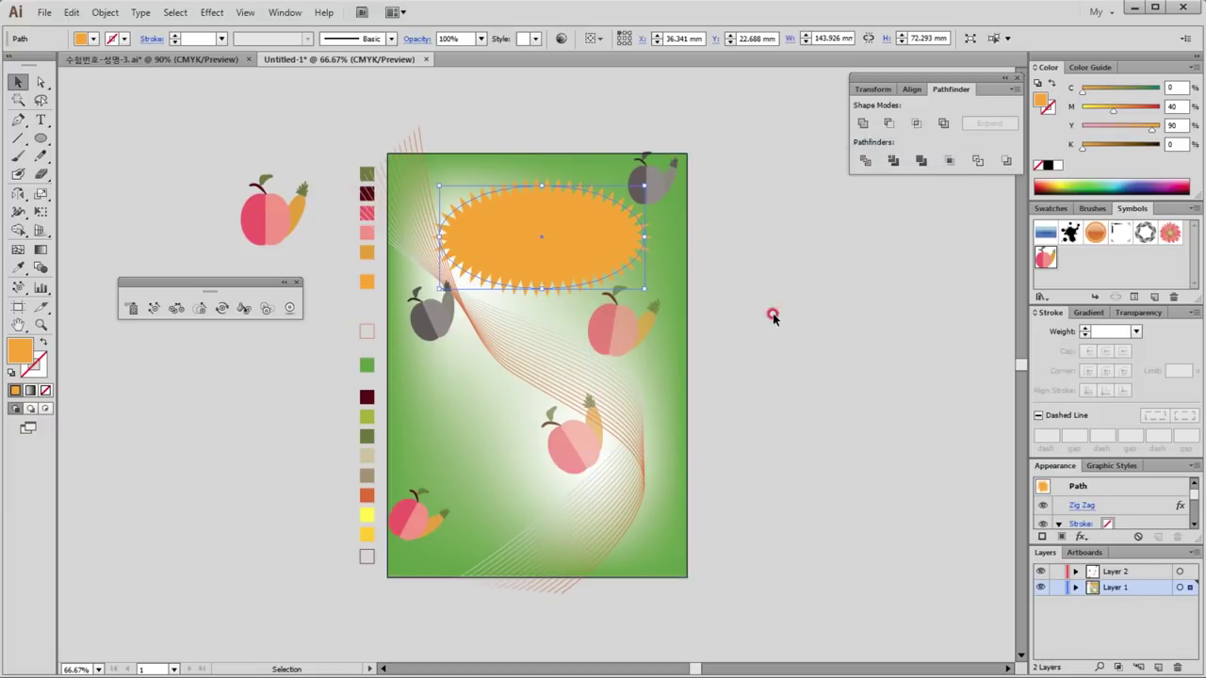
click(796, 278)
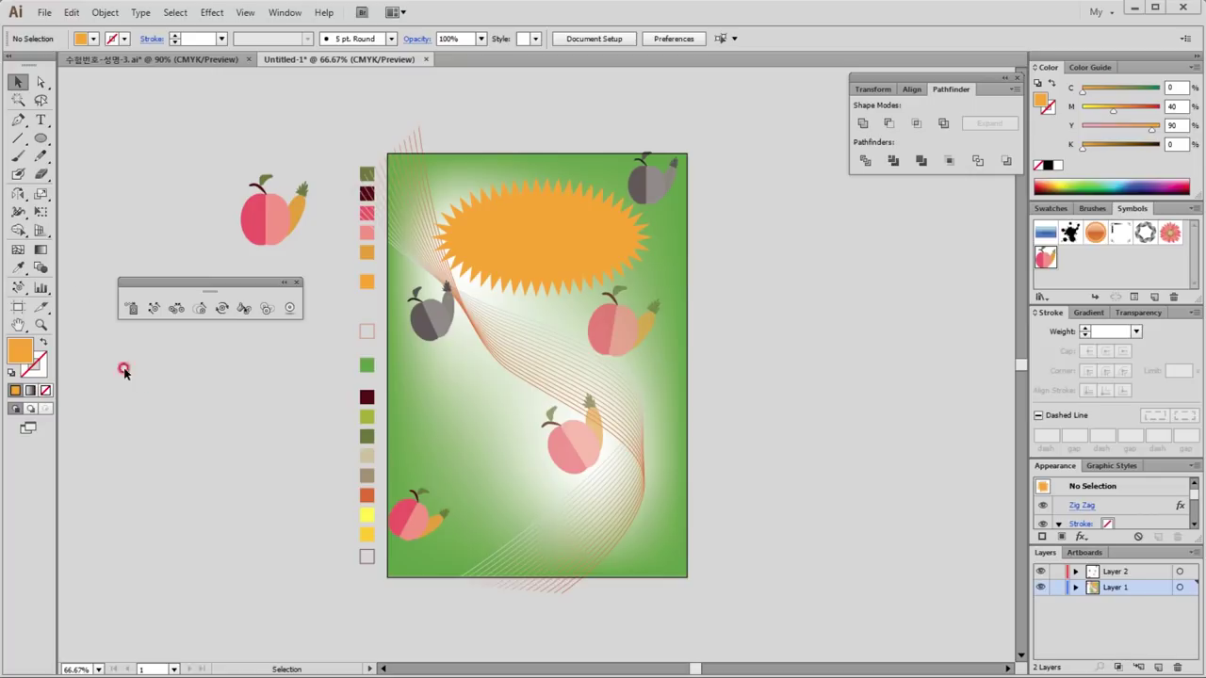
Step: Type the title 'Organic Food Exhibition' above the poster
click(40, 120)
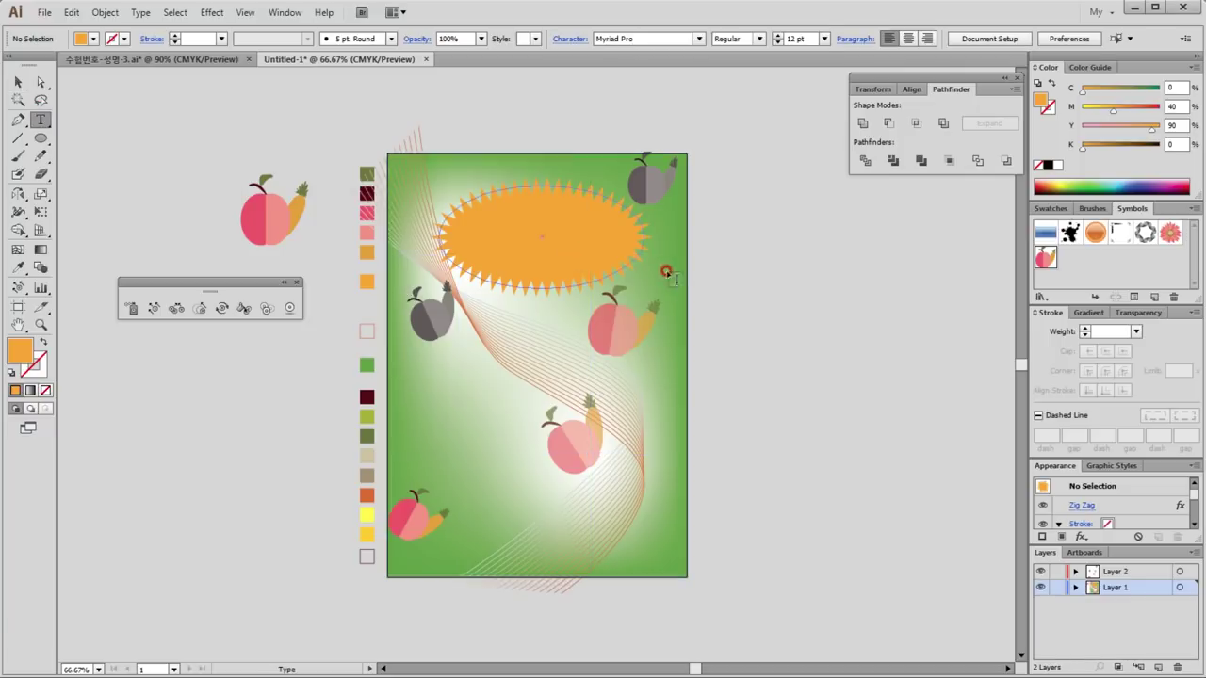
click(477, 108)
text(Organic Food Exhibition)
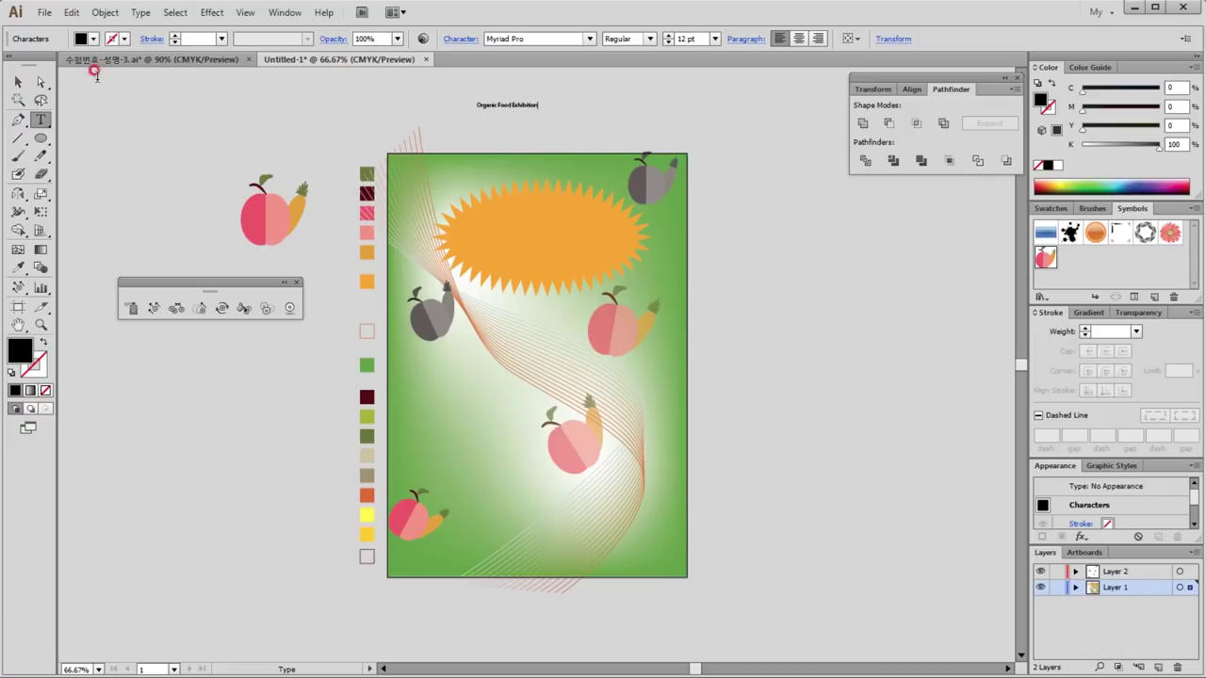
click(18, 82)
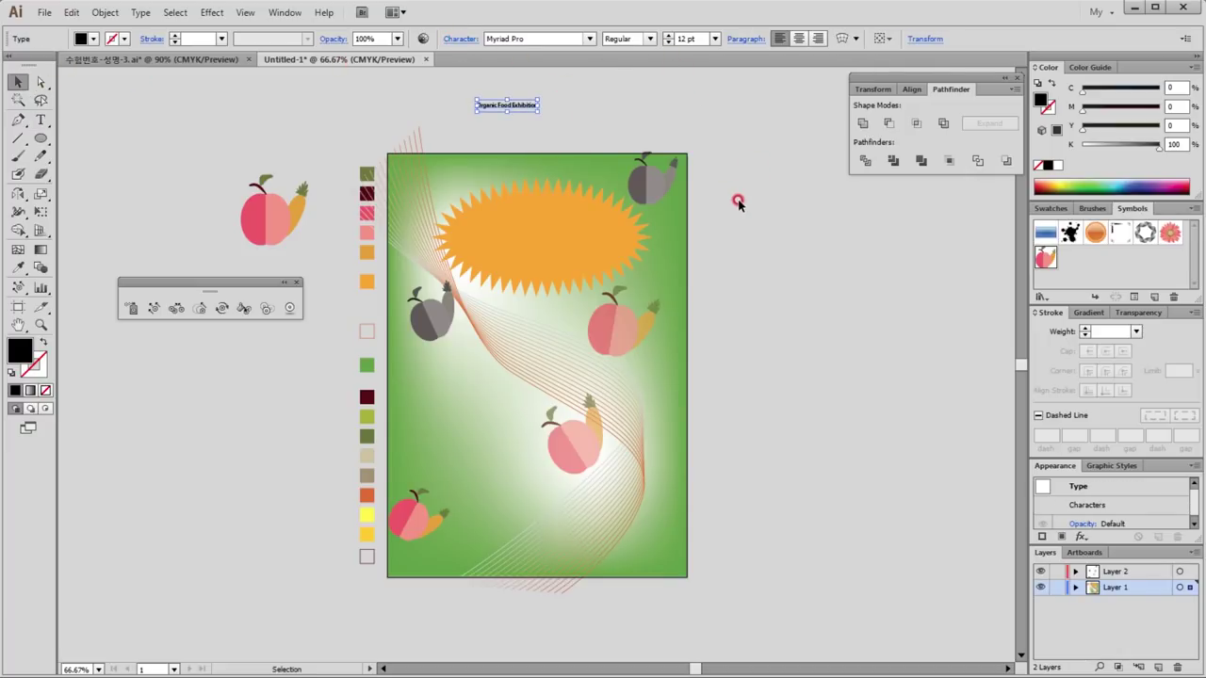
Step: Set the title font to Arial Bold at 36 pt
key(ctrl+t)
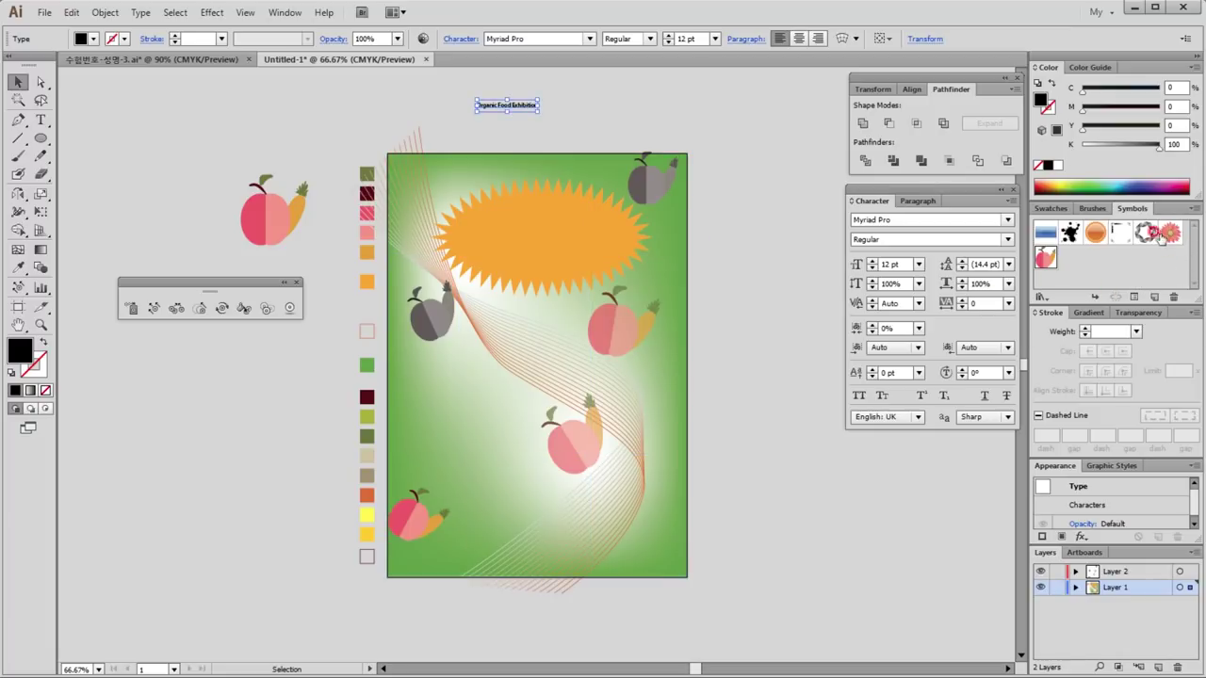
click(1007, 220)
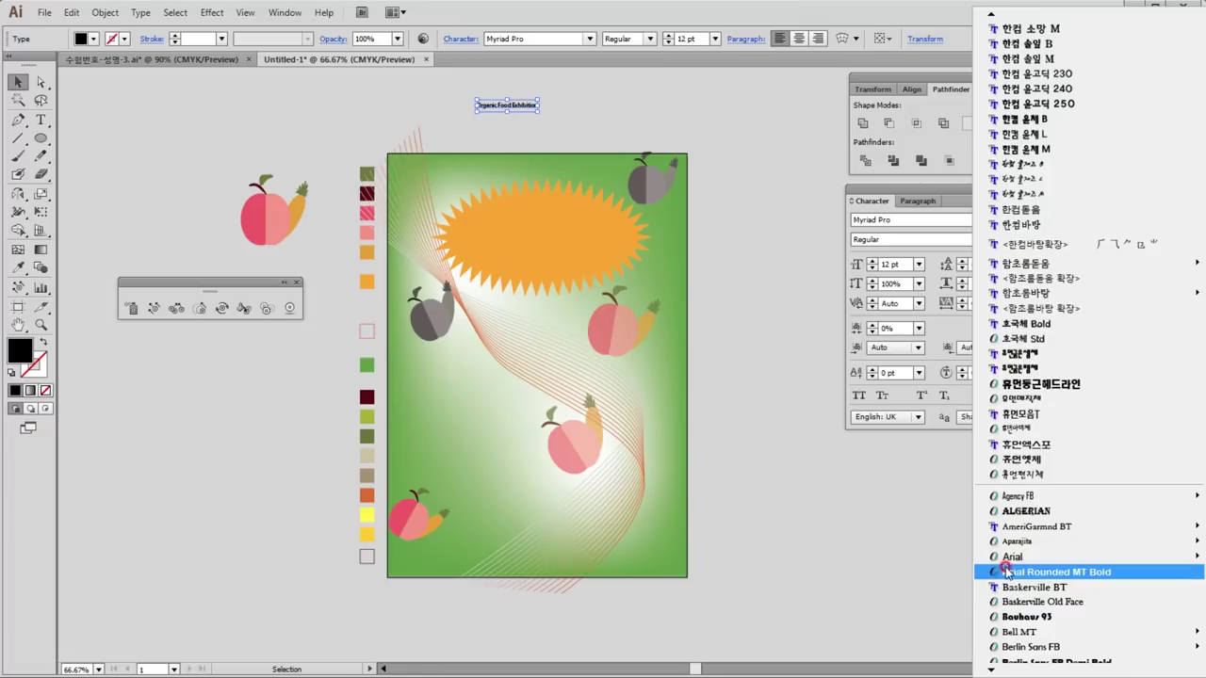
click(908, 609)
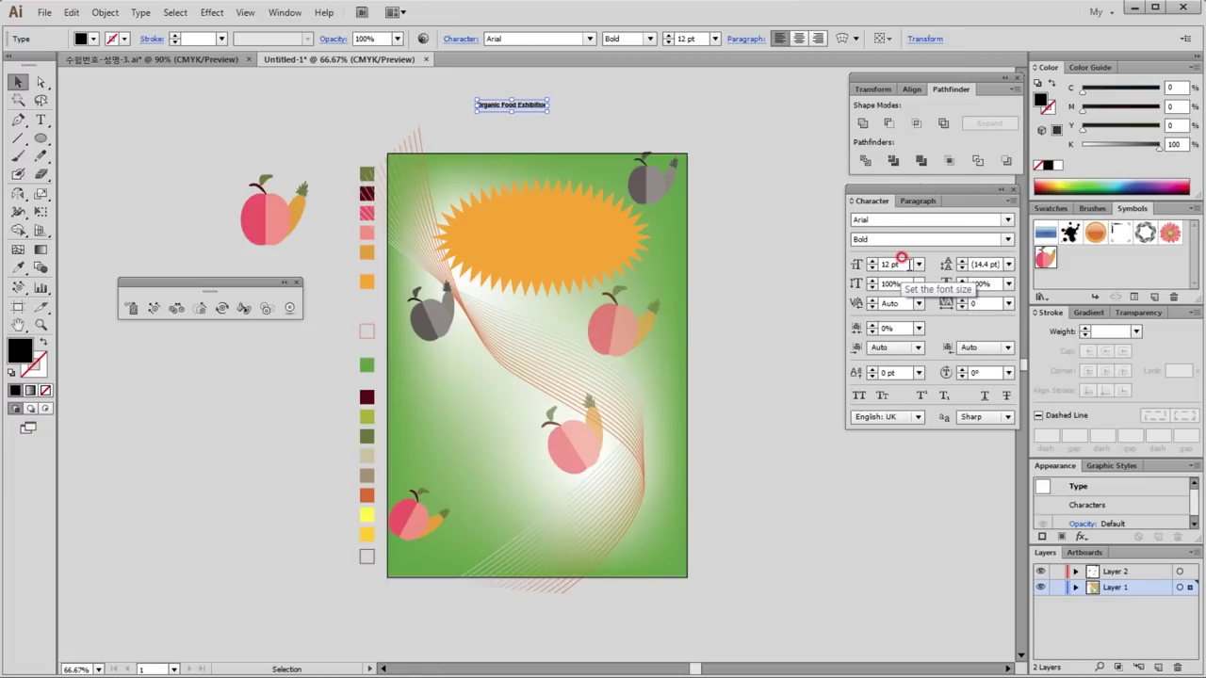
click(896, 264)
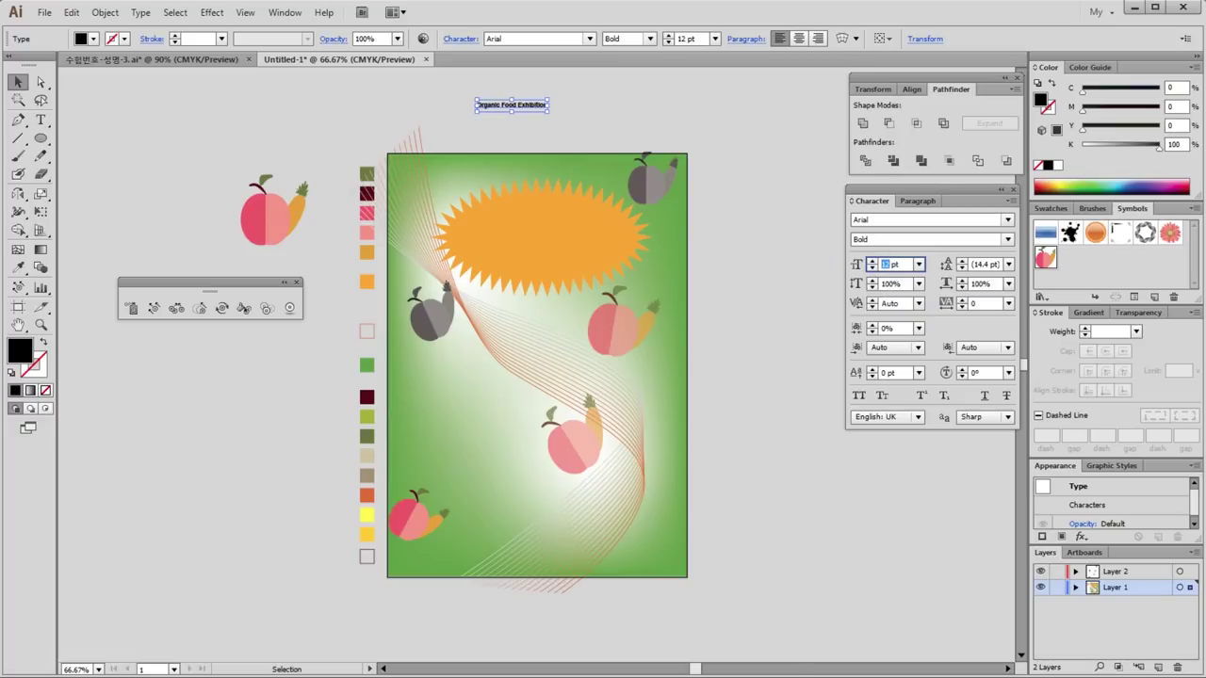
text(36)
key(Return)
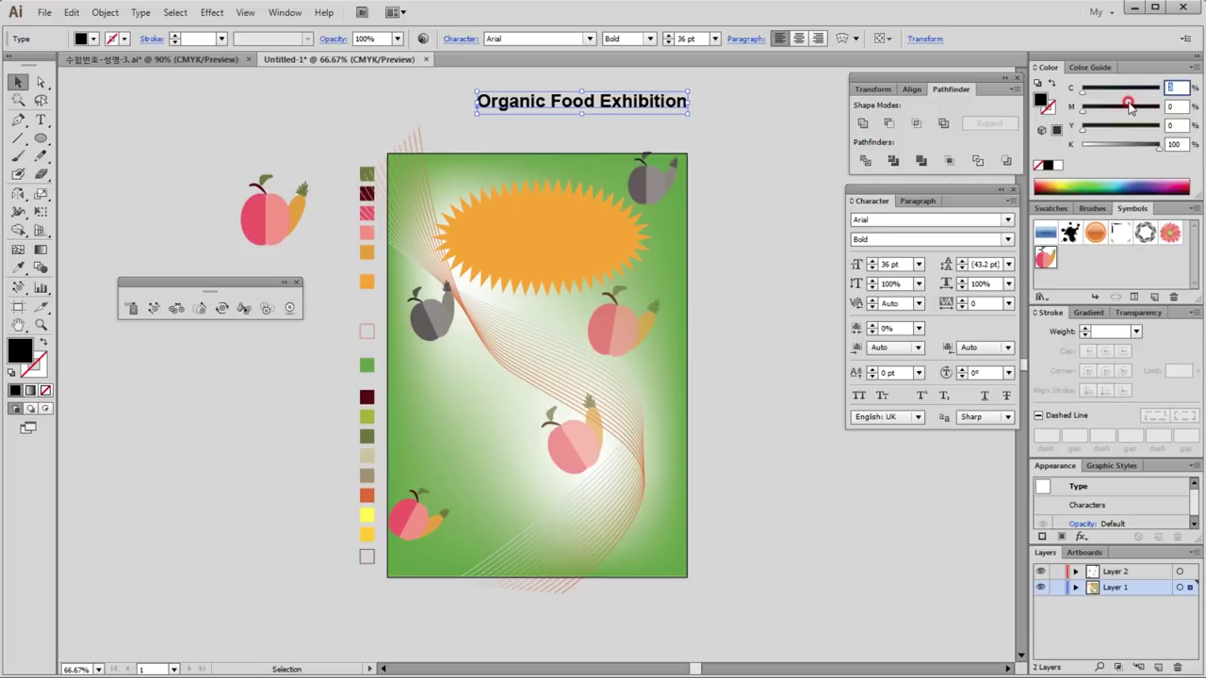
text(50)
Step: Fill the title with CMYK 50/100/100/50 dark maroon
key(Tab)
text(100)
key(Tab)
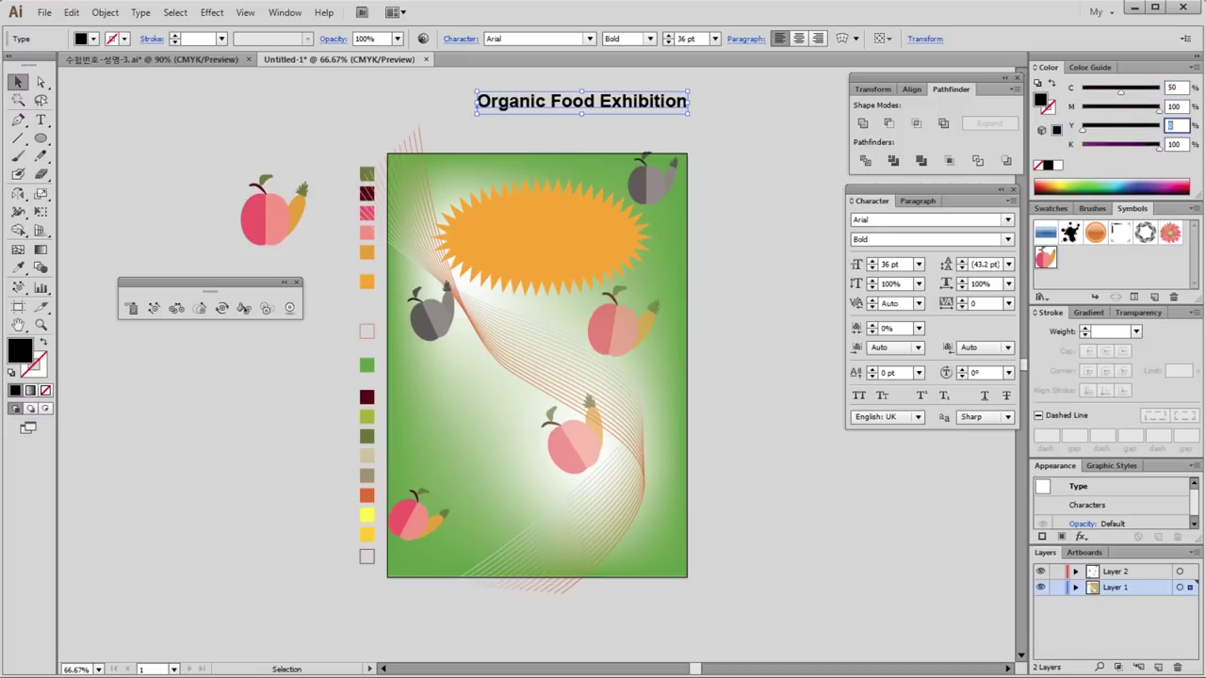
key(Tab)
text(0)
key(Return)
Step: Move the title onto the starburst and break it so Exhibition sits on a second line
click(668, 101)
drag(581, 105, 596, 216)
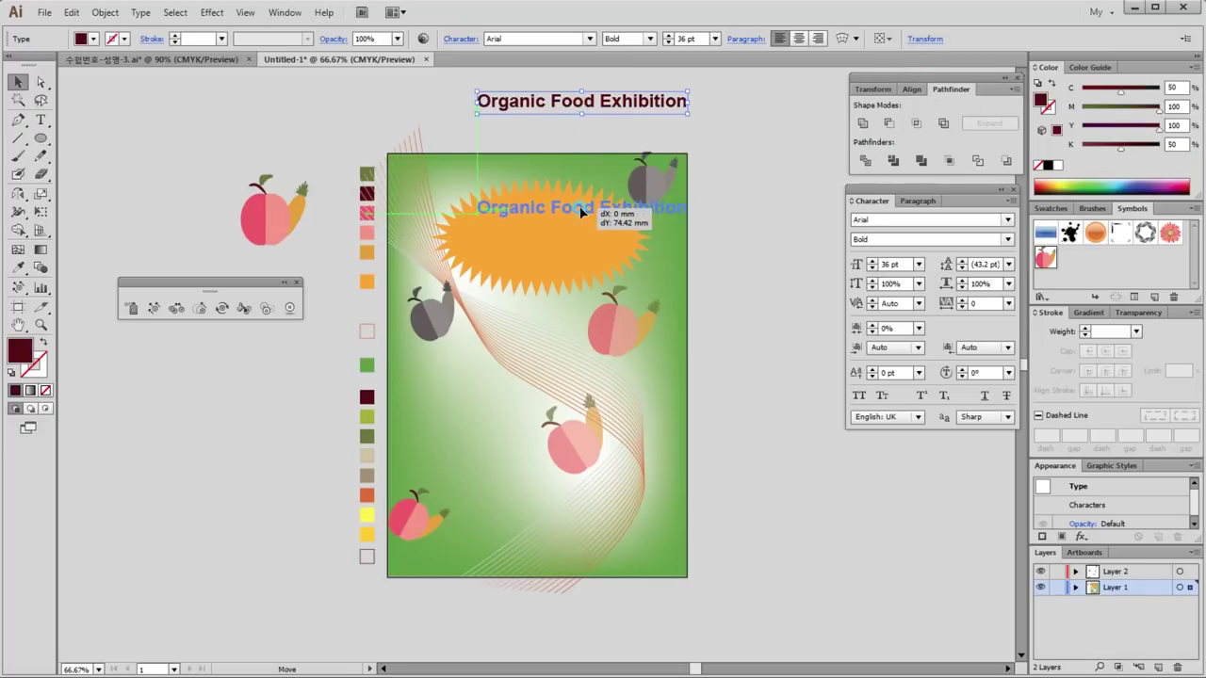
double_click(626, 210)
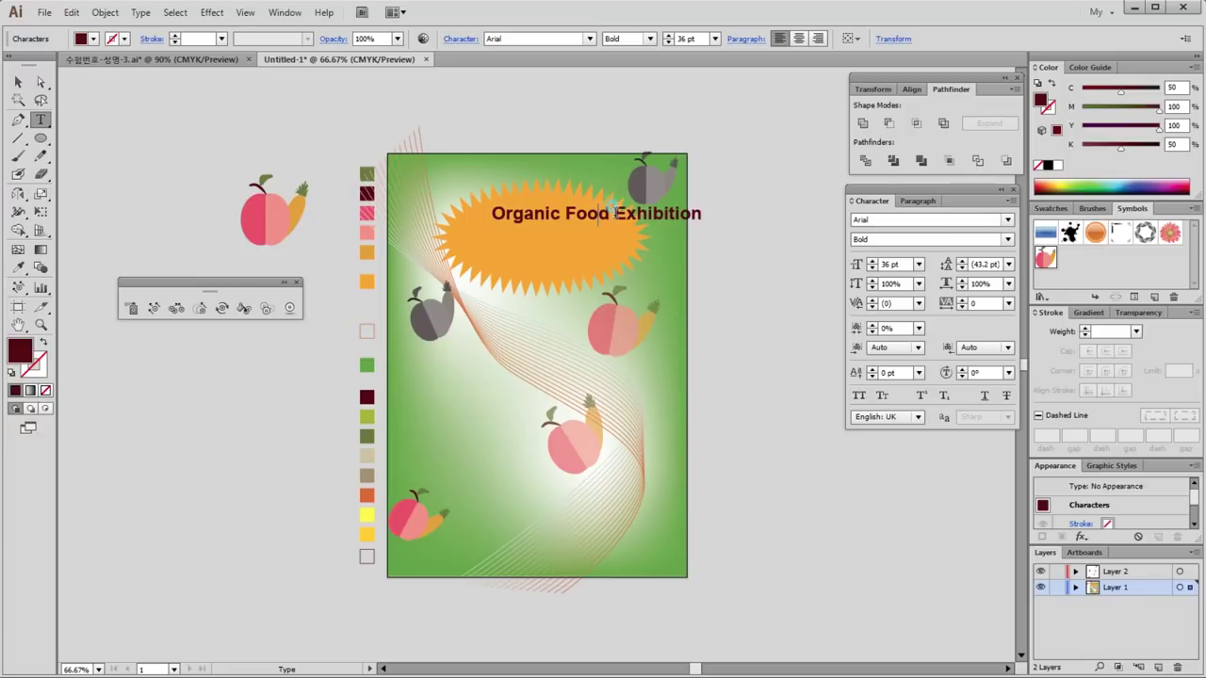
key(BackSpace)
key(Return)
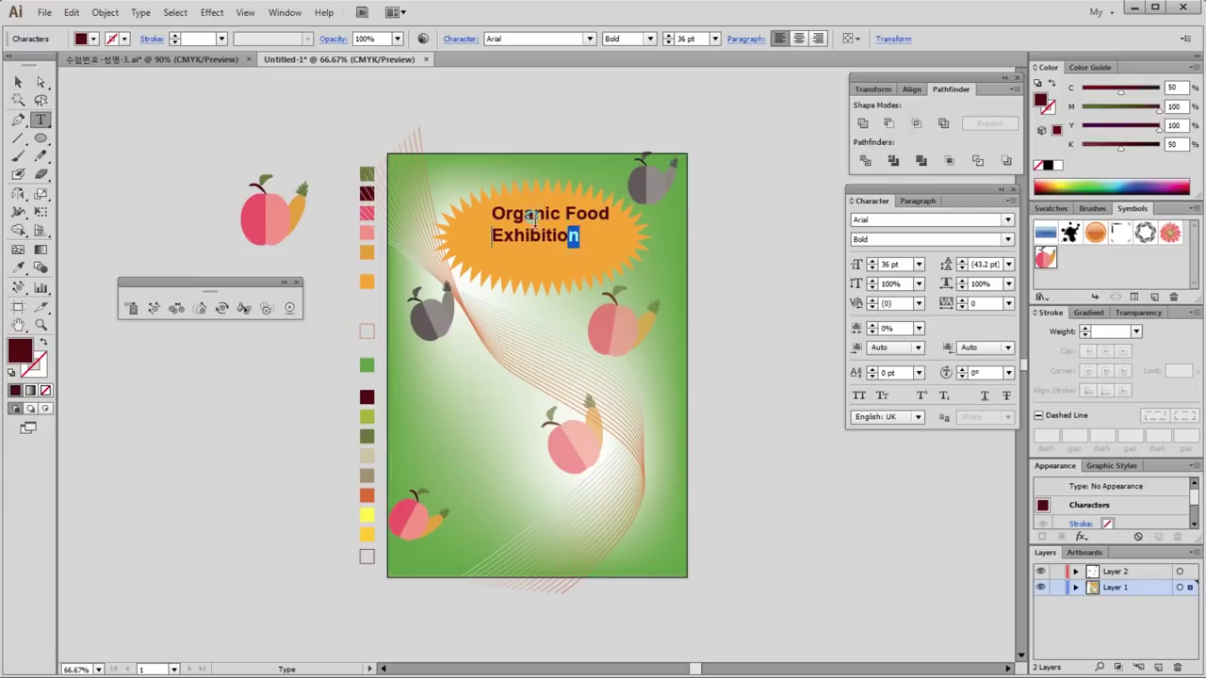
Step: Centre-align both title lines and shift the title to the middle of the starburst
drag(578, 236, 473, 195)
click(918, 201)
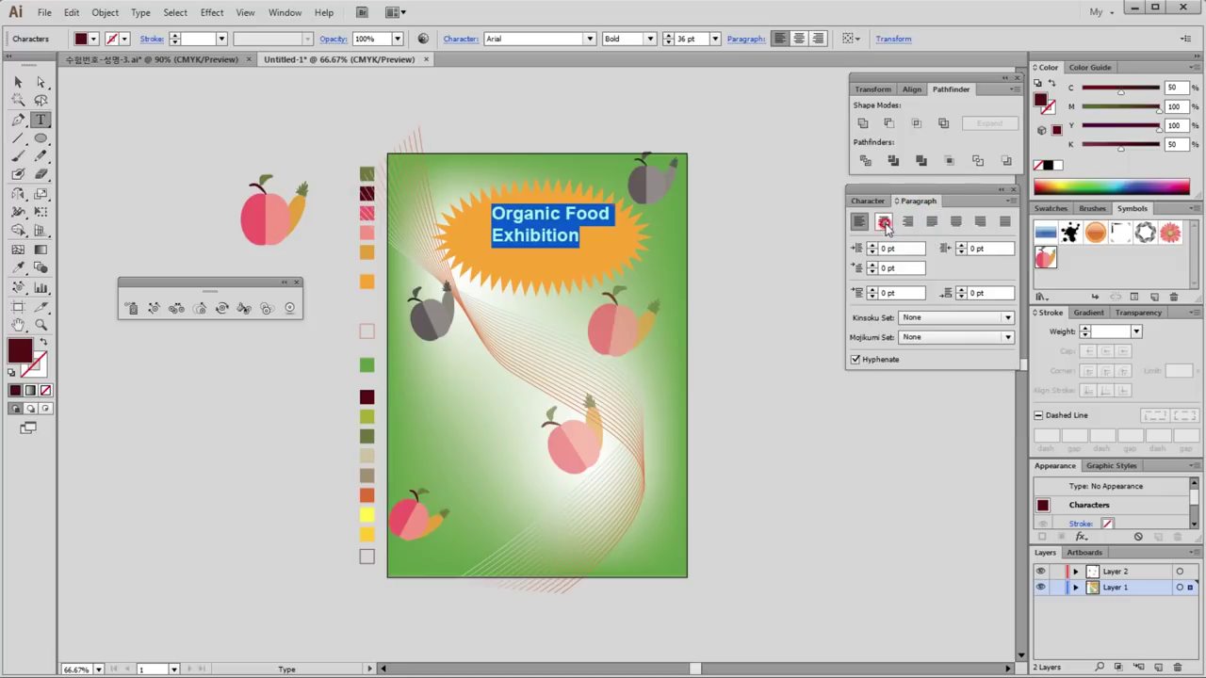
click(883, 220)
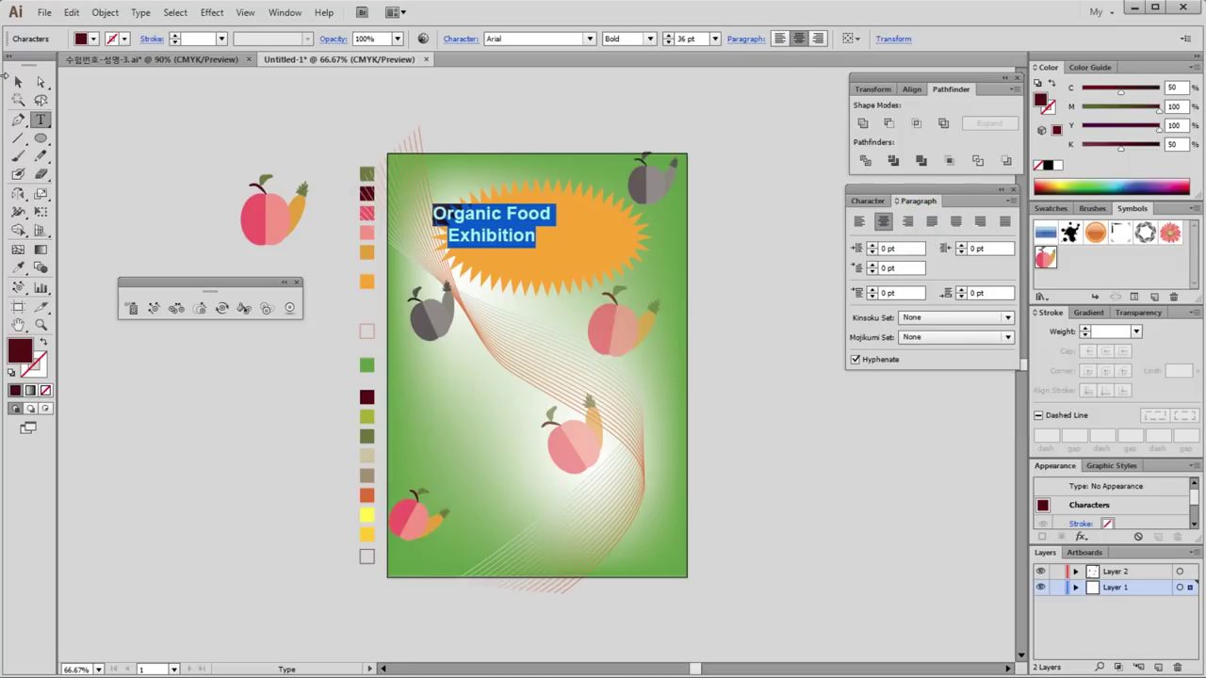
text(v)
key(ctrl+z)
key(Escape)
drag(497, 220, 550, 215)
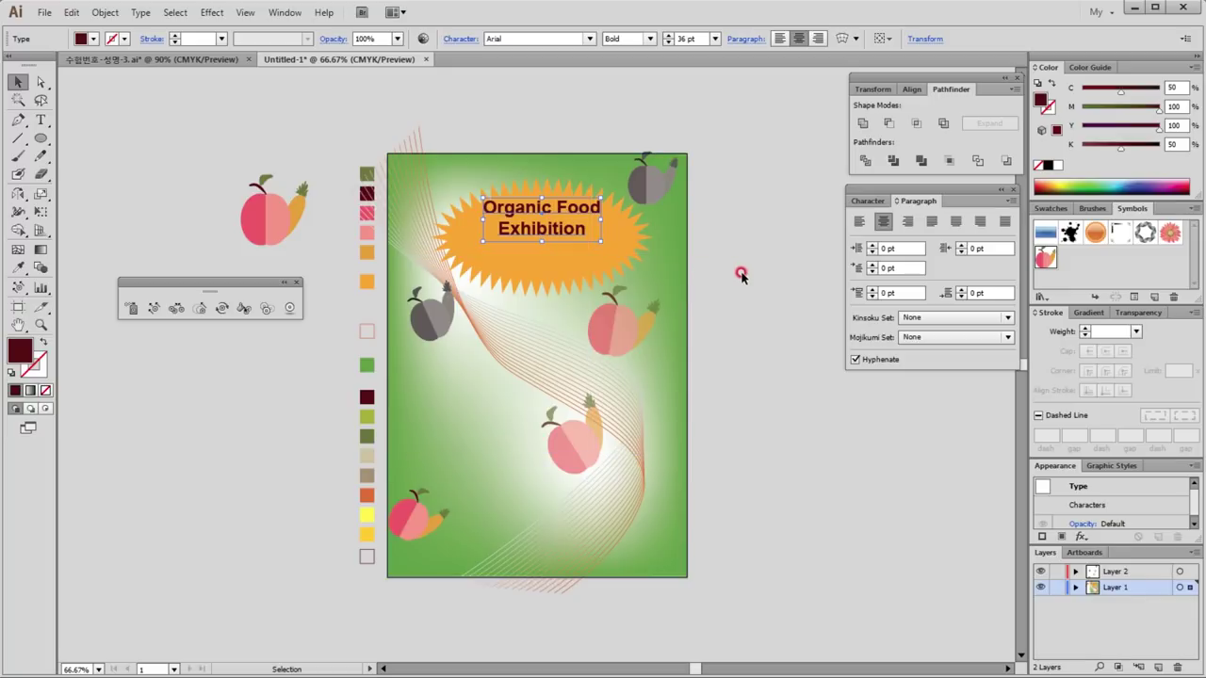
click(729, 275)
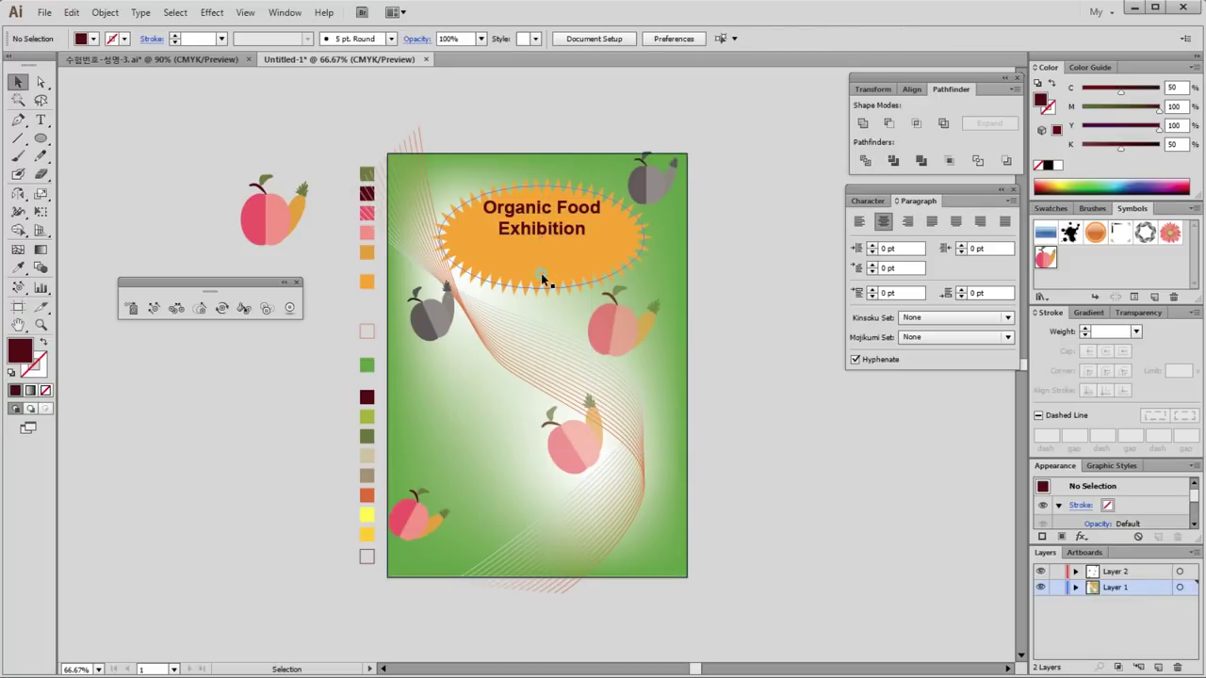
click(542, 279)
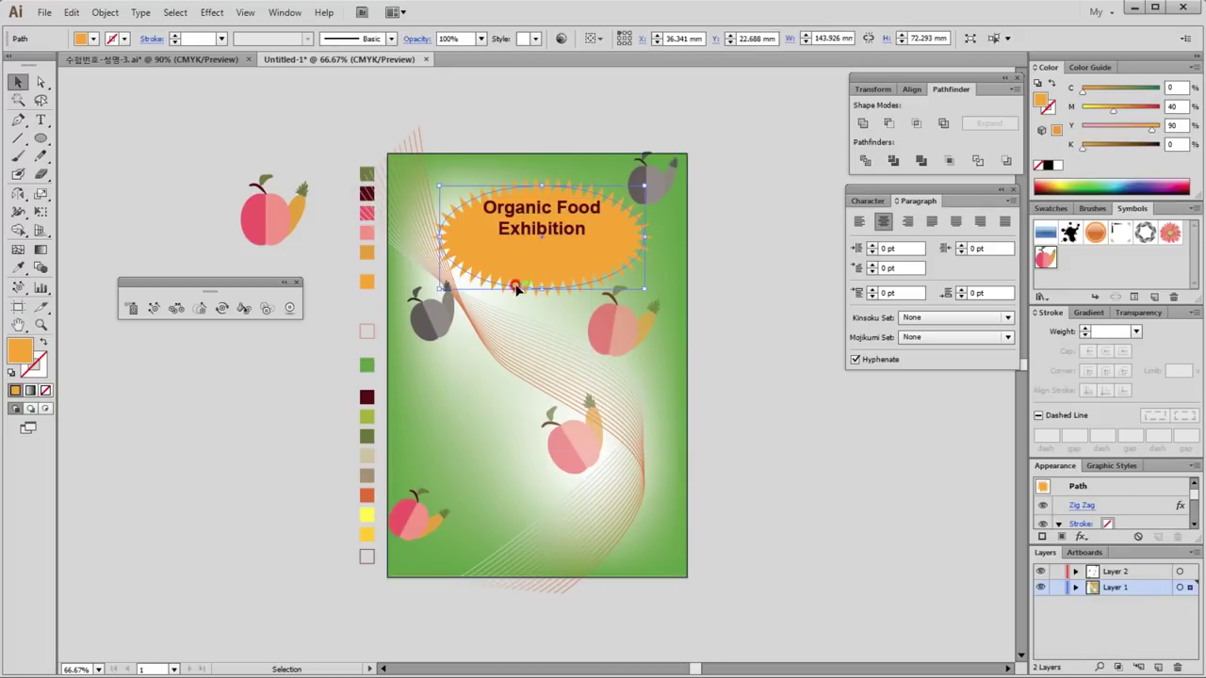
click(789, 268)
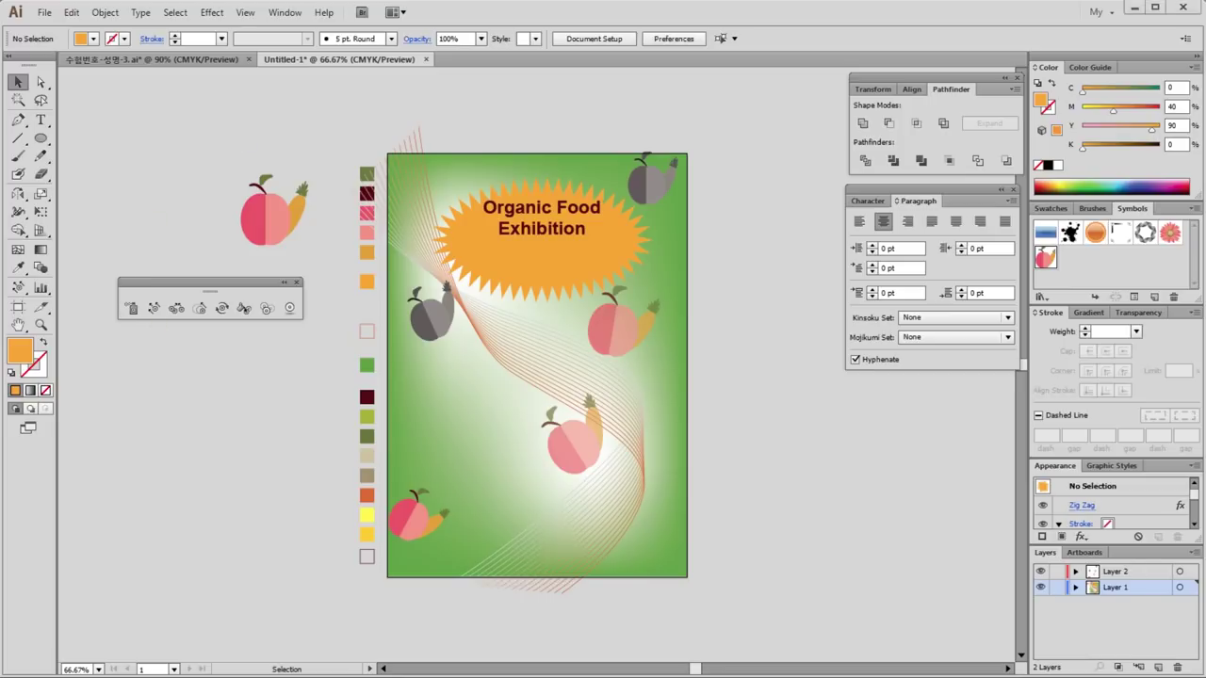
Step: Type the Korean text 친환경 농업 박람회 beside the starburst
click(40, 120)
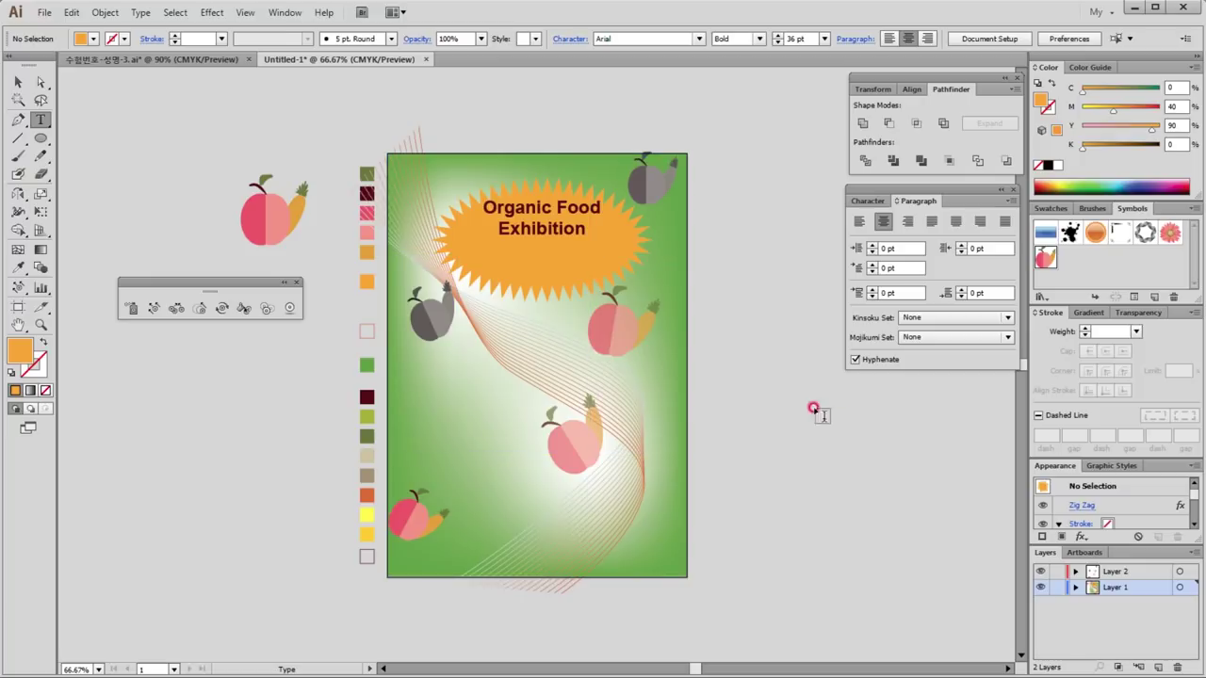
click(732, 275)
text(친환경 농업 박람회)
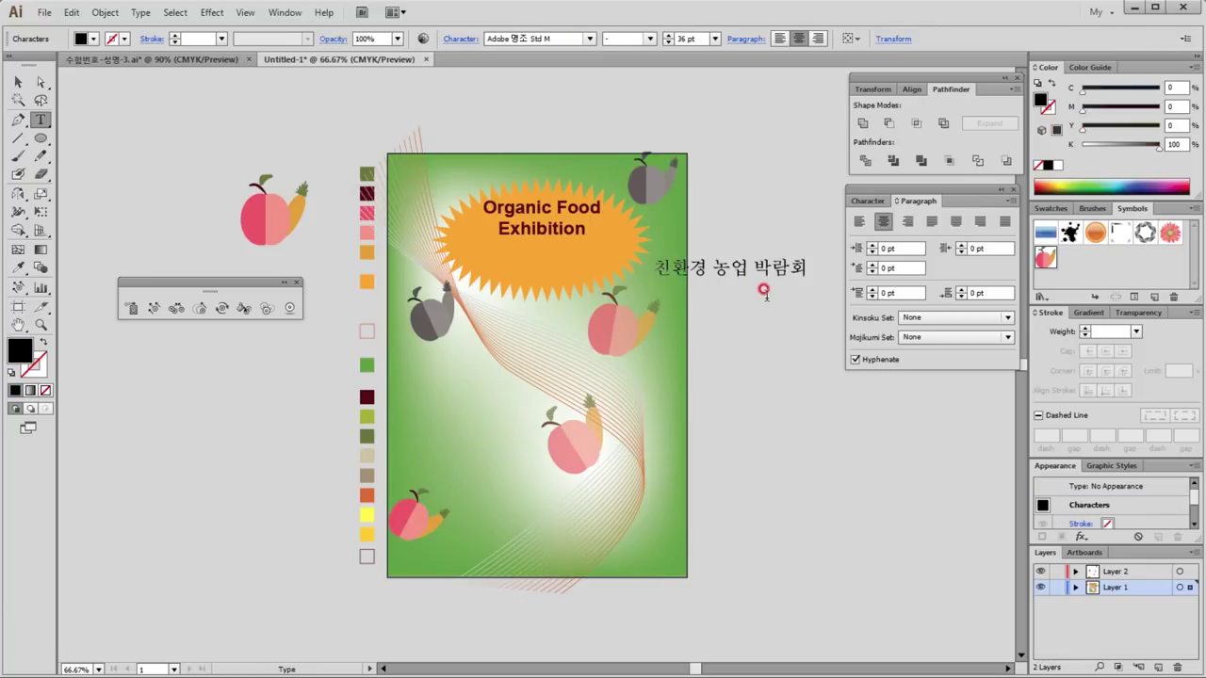
click(17, 82)
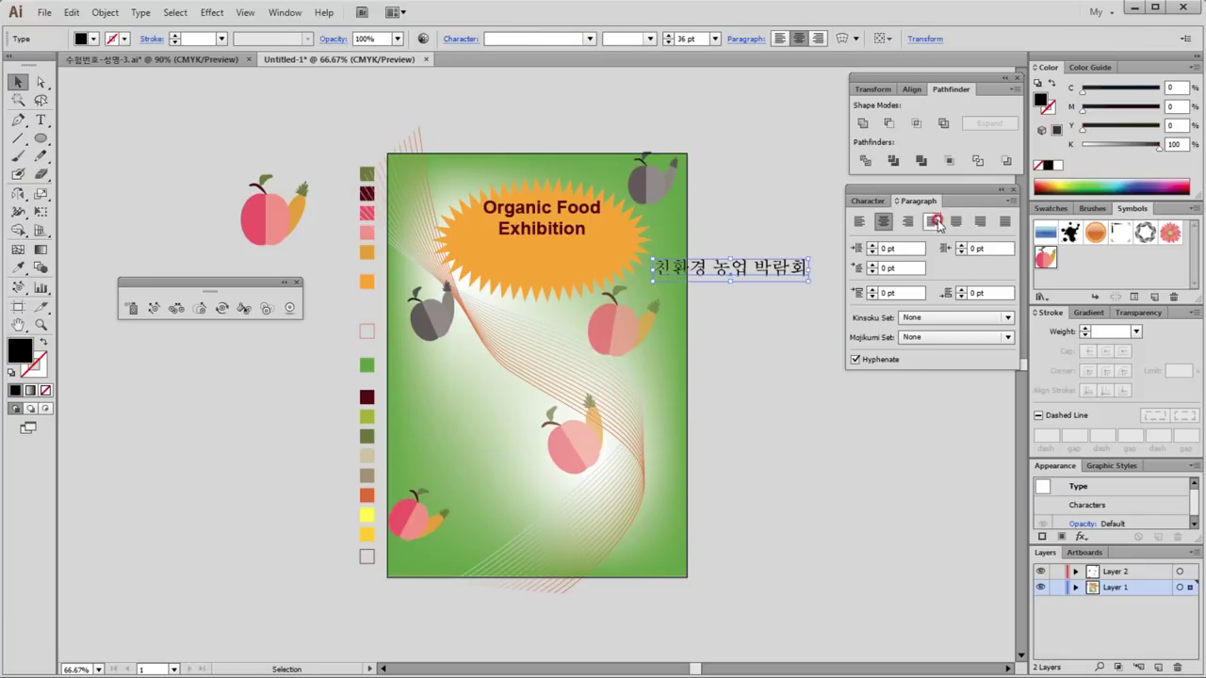
Step: Set the Korean text to the 돋움 font at 48 pt
click(876, 205)
click(1006, 219)
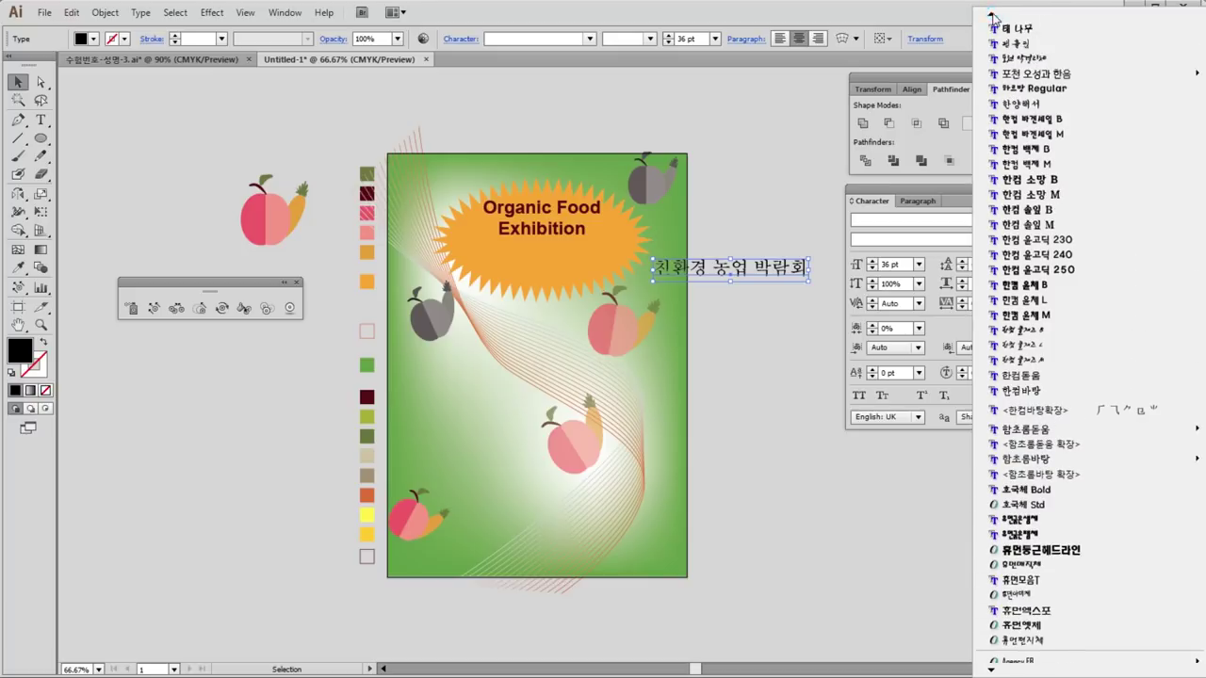
mouse_move(990, 14)
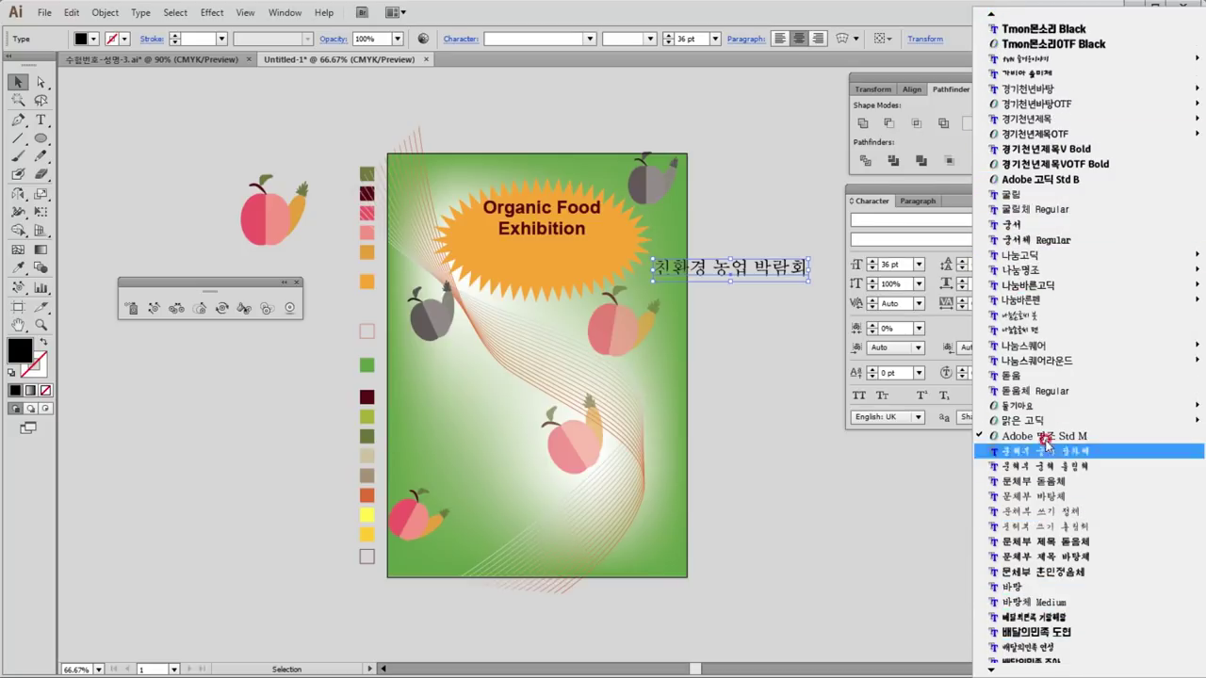
click(1019, 376)
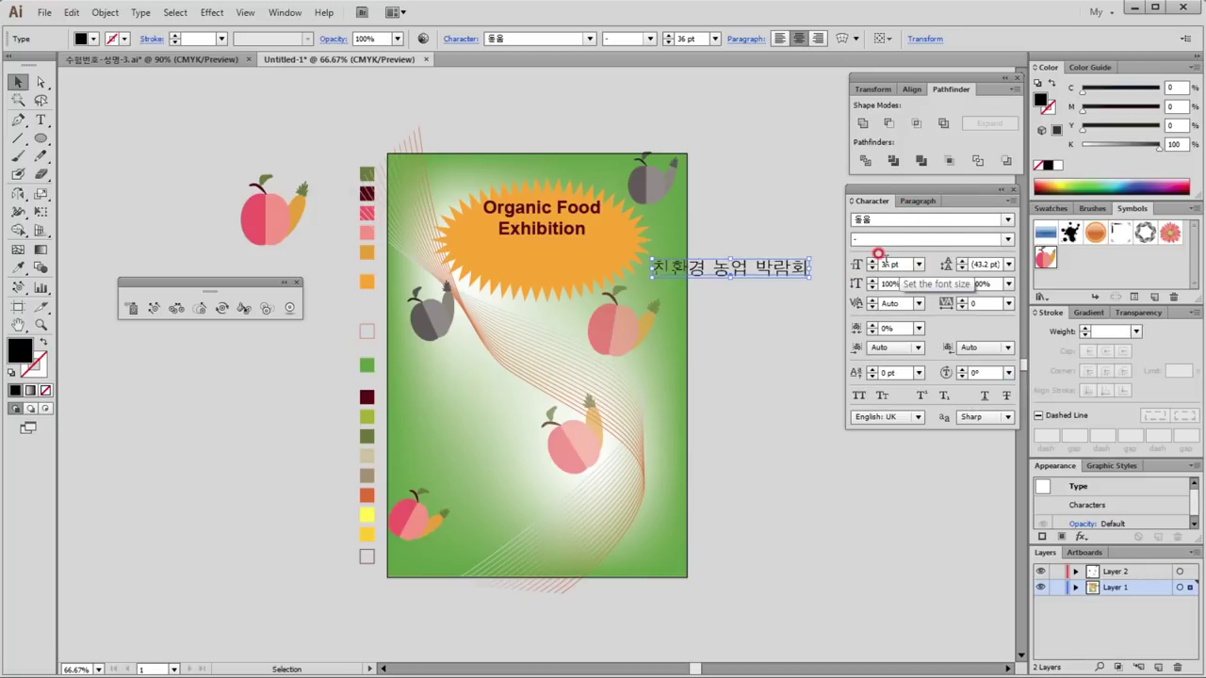
double_click(878, 265)
text(48)
key(Return)
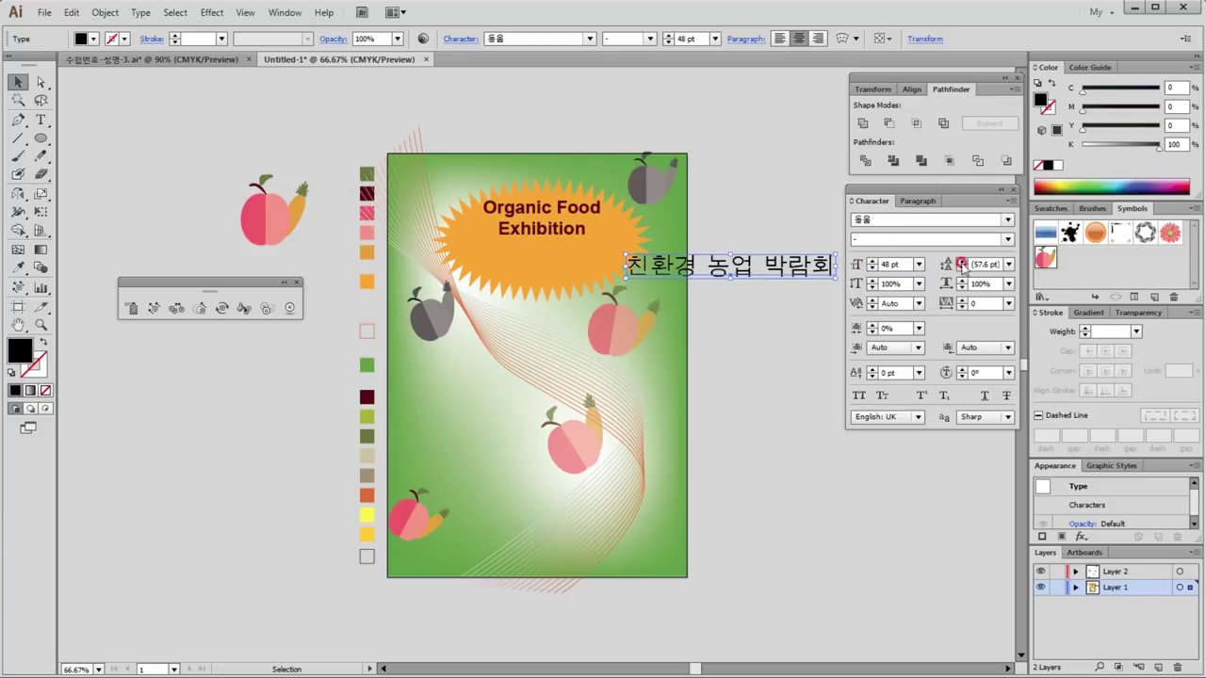
Step: Move the Korean text onto the starburst just beneath the title
drag(789, 271, 595, 259)
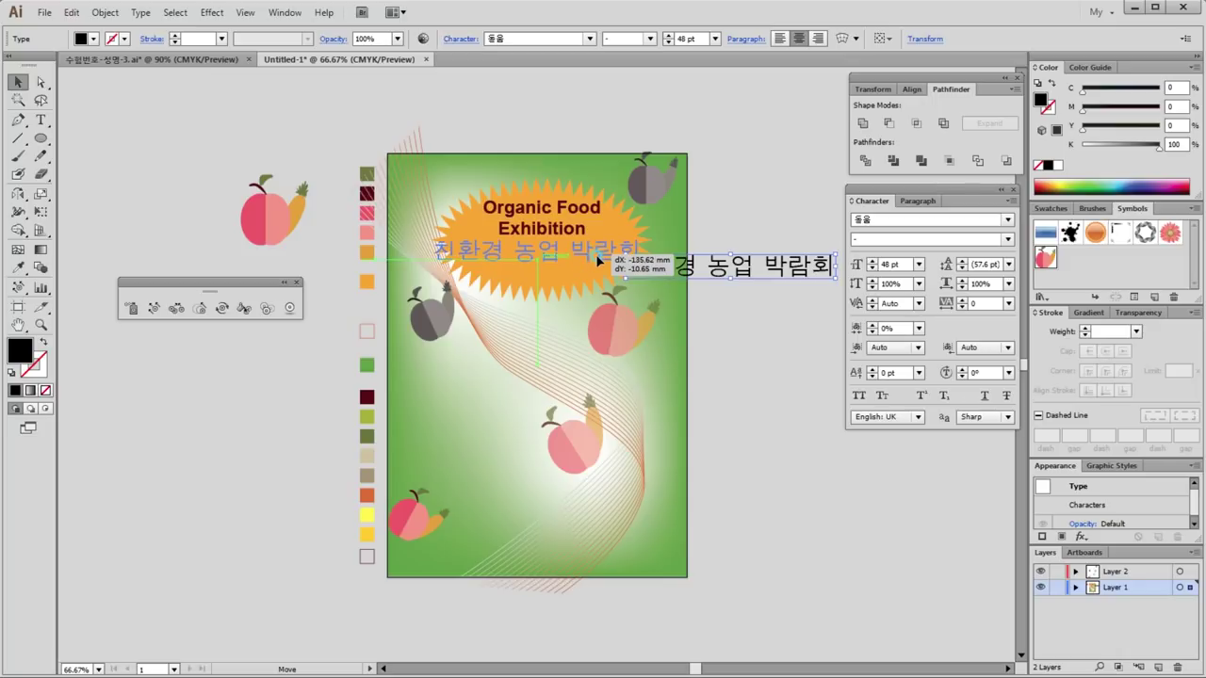
drag(595, 259, 595, 259)
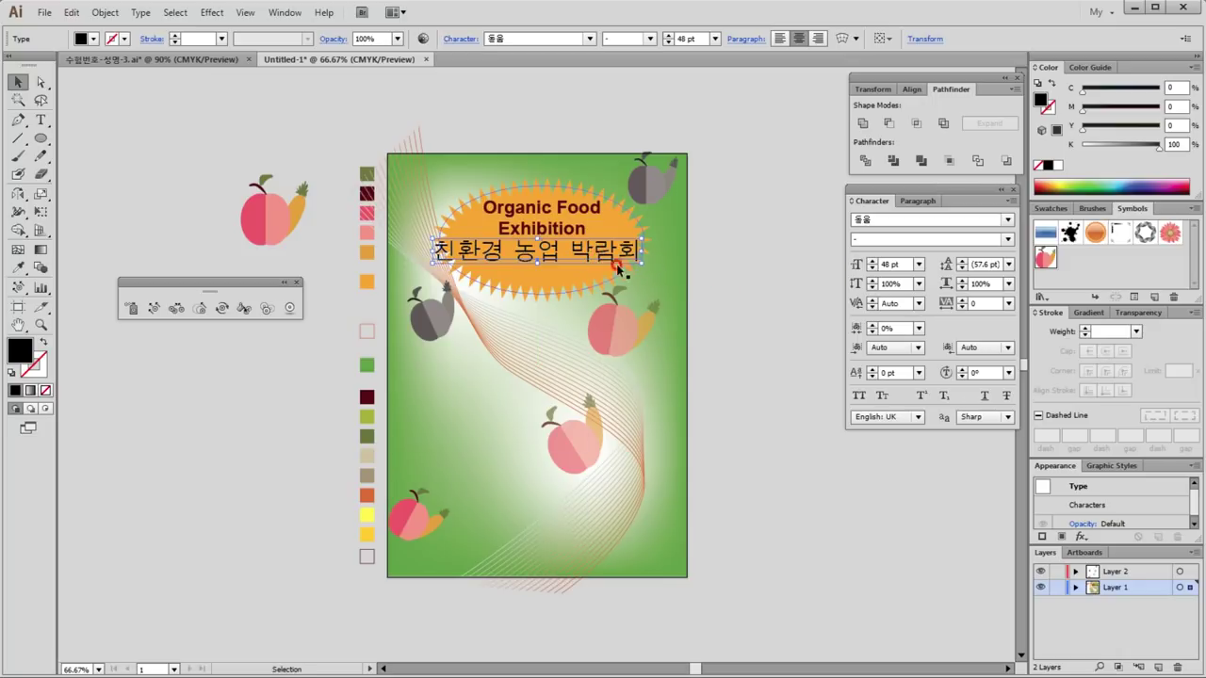
key(ctrl+semicolon)
key(ctrl+semicolon)
key(Down)
key(Down)
key(Down)
key(Down)
key(Down)
key(Down)
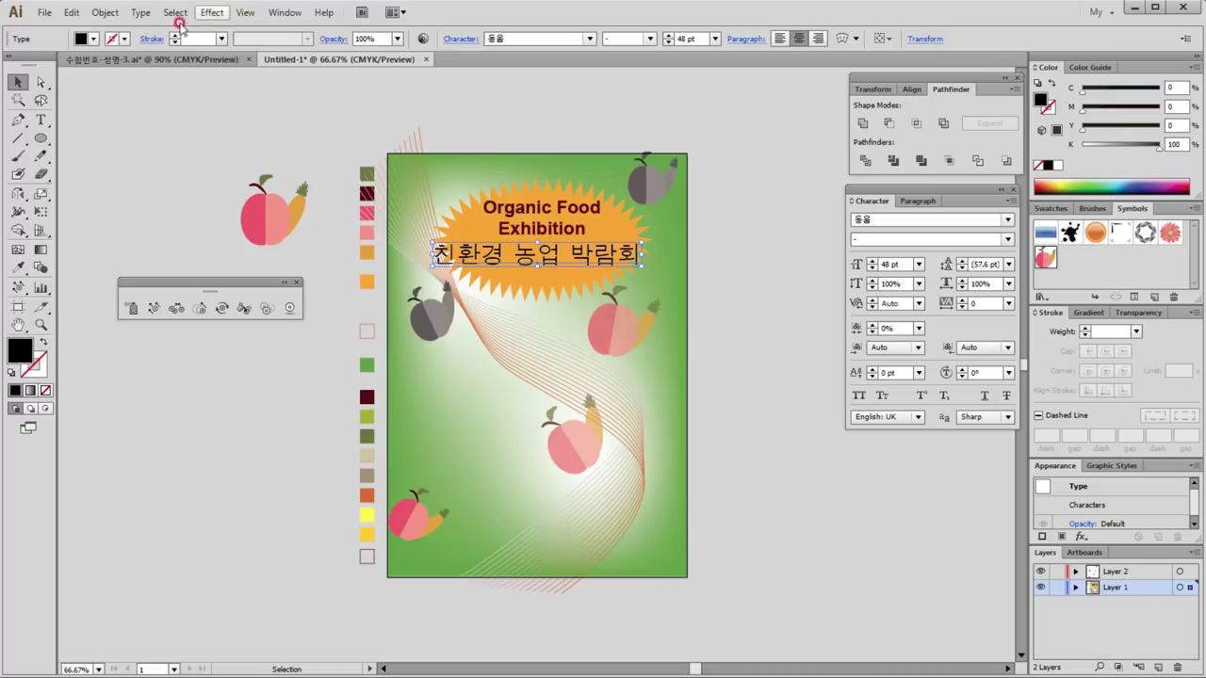
Step: Warp the Korean subtitle with a Bulge envelope at 20% bend
click(105, 12)
mouse_move(146, 370)
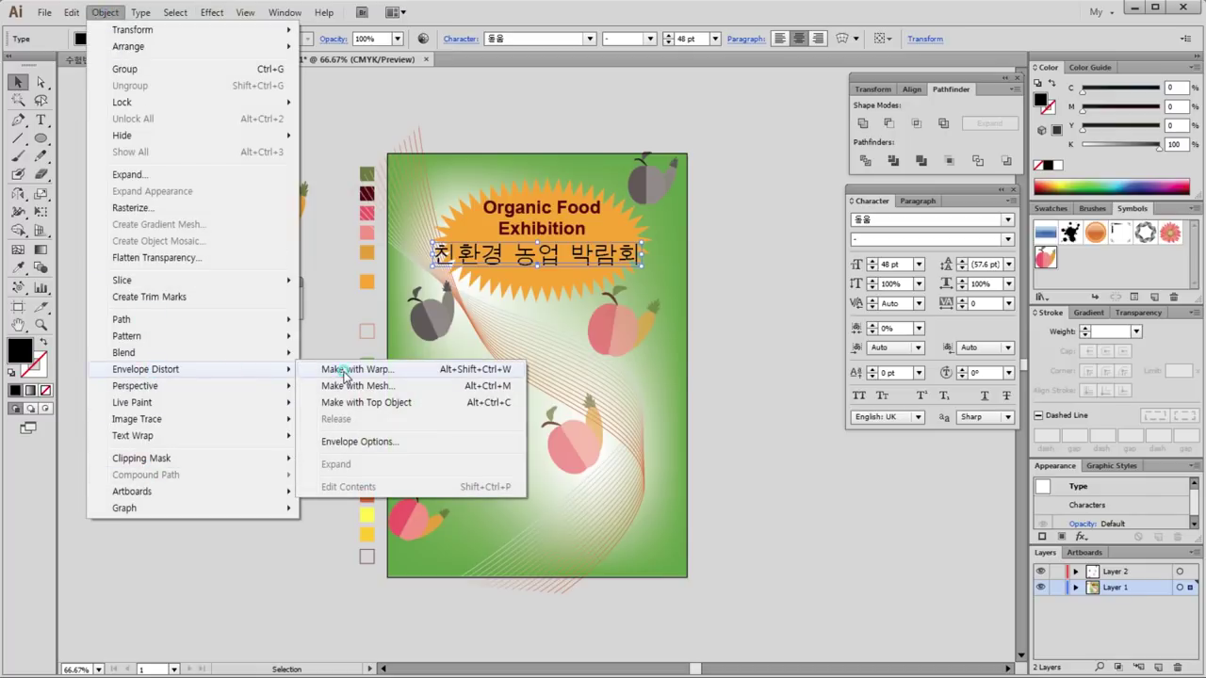
click(345, 372)
click(654, 341)
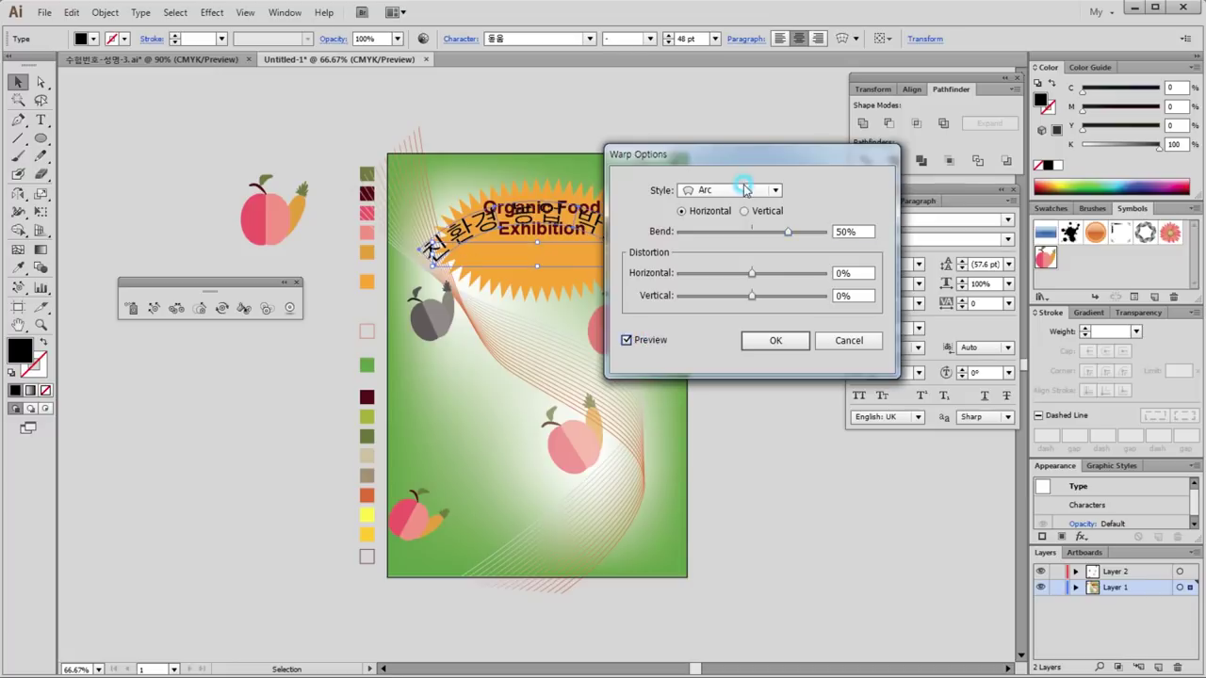
click(737, 191)
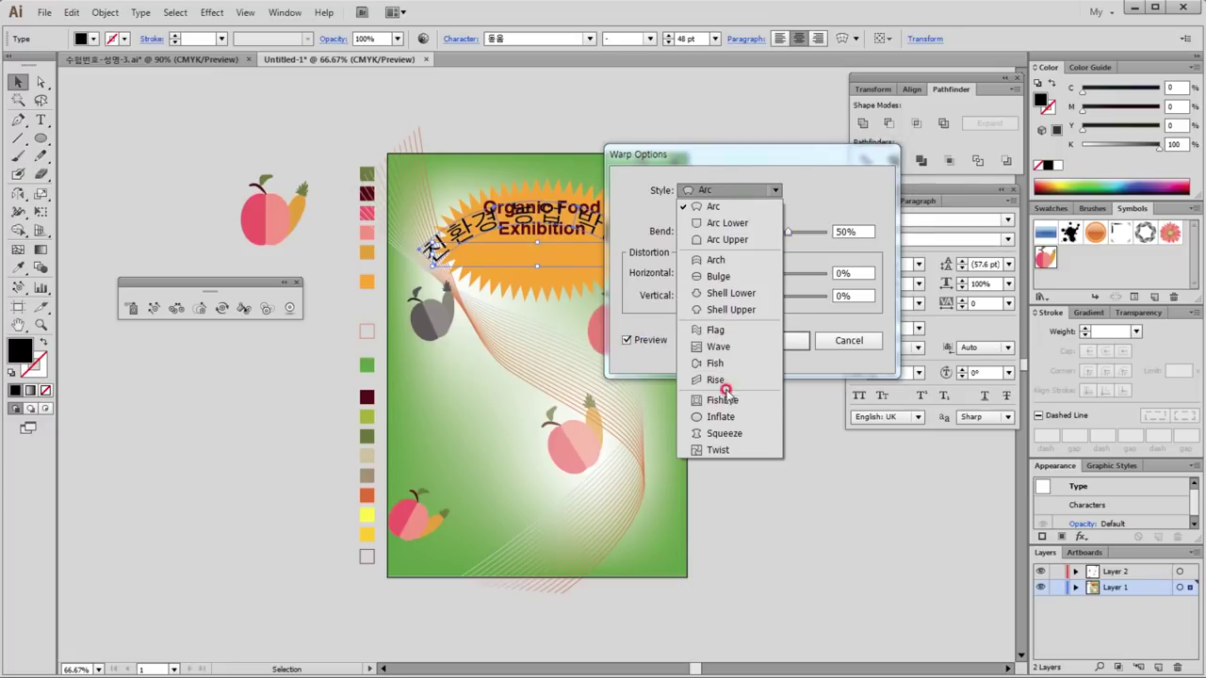
click(716, 276)
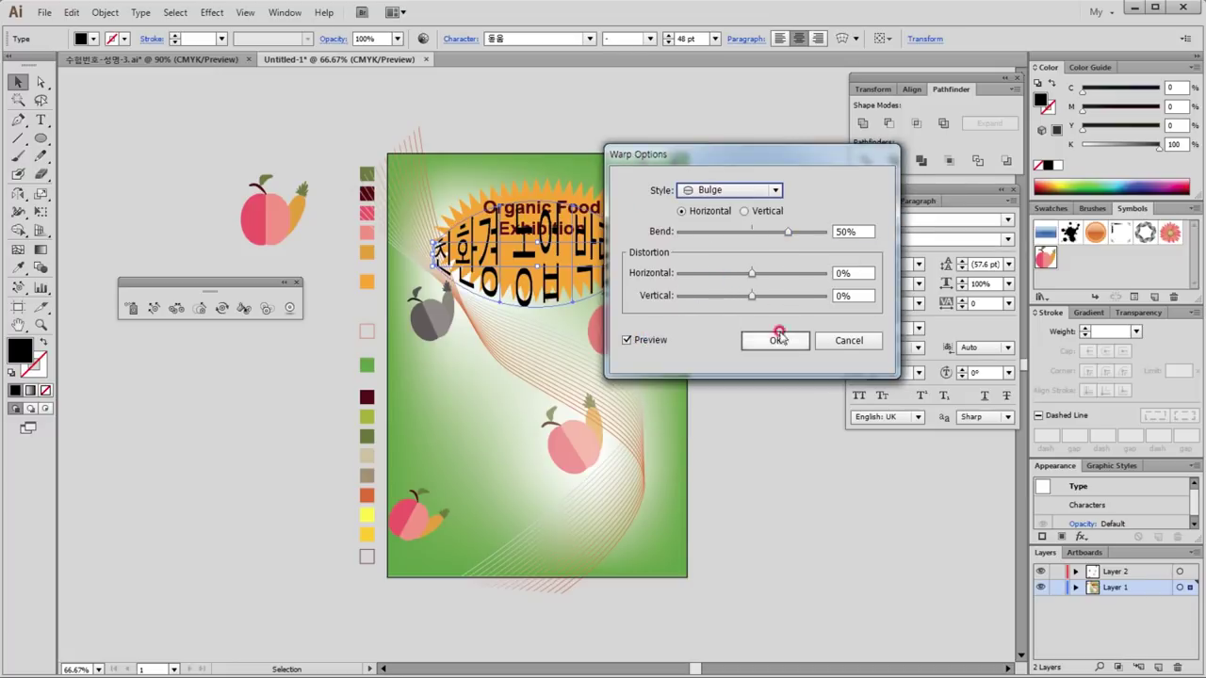
drag(787, 156, 855, 366)
drag(856, 443, 826, 450)
click(852, 444)
double_click(910, 440)
text(2)
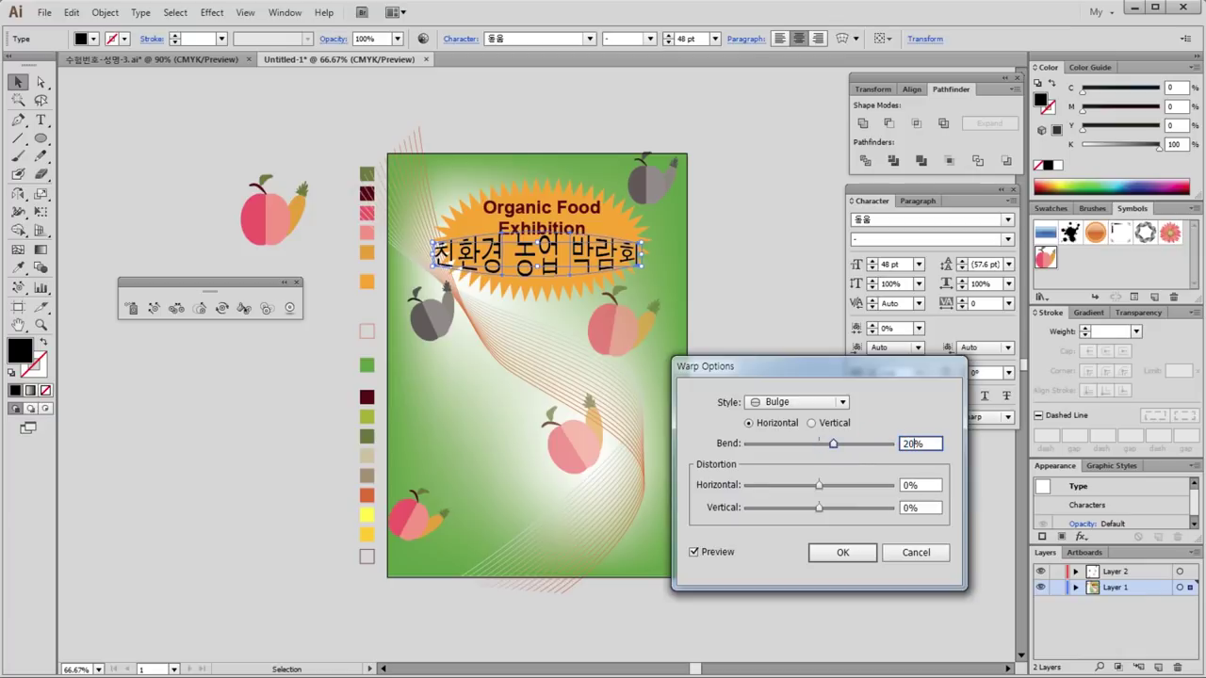
click(842, 552)
Step: Stretch the orange starburst taller and wider on both sides to fit the text
click(547, 295)
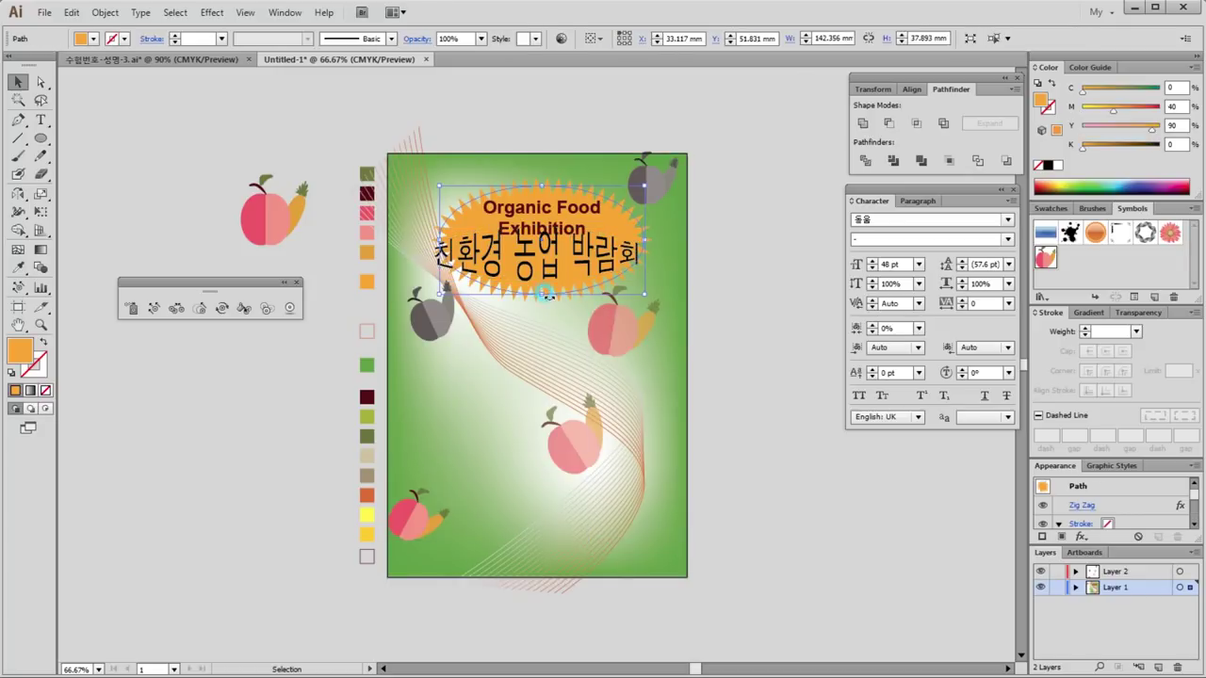
drag(547, 295, 558, 319)
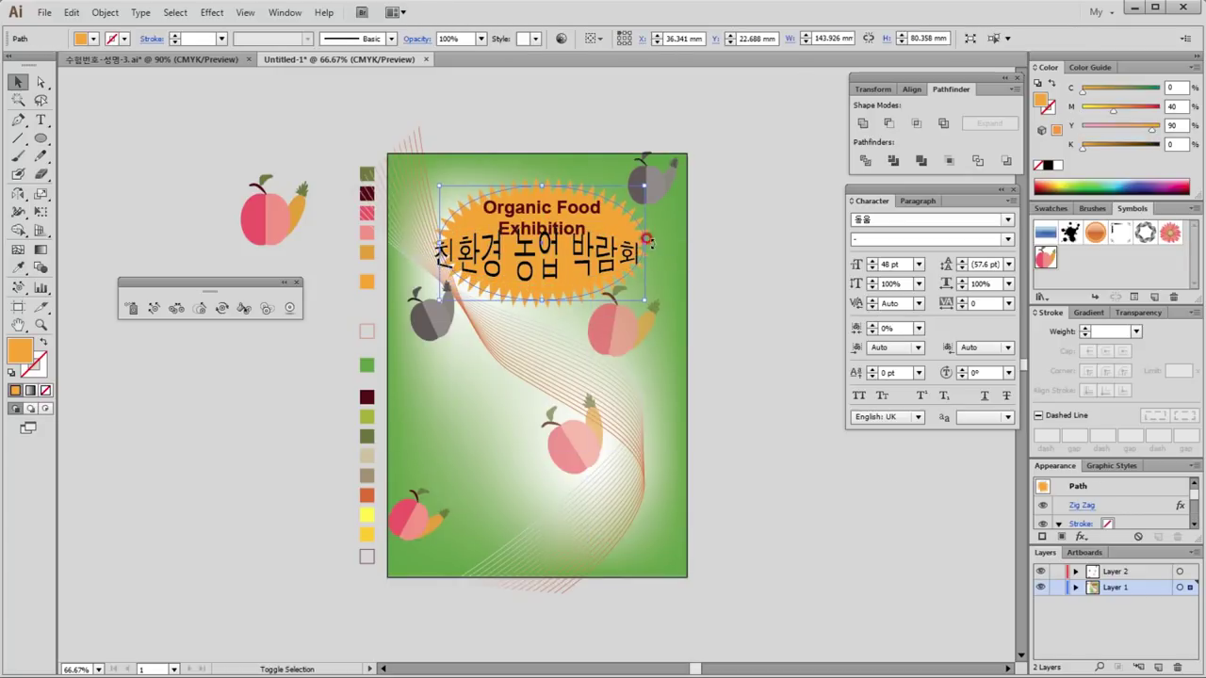
drag(644, 243, 653, 247)
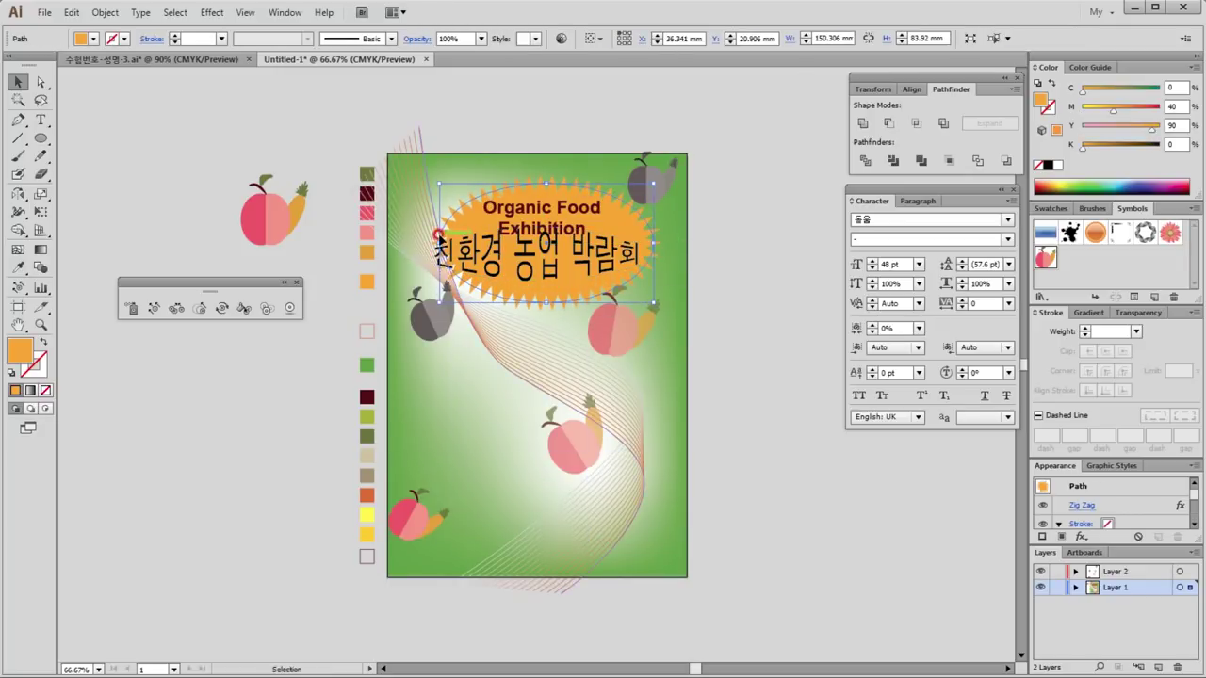
drag(438, 243, 423, 243)
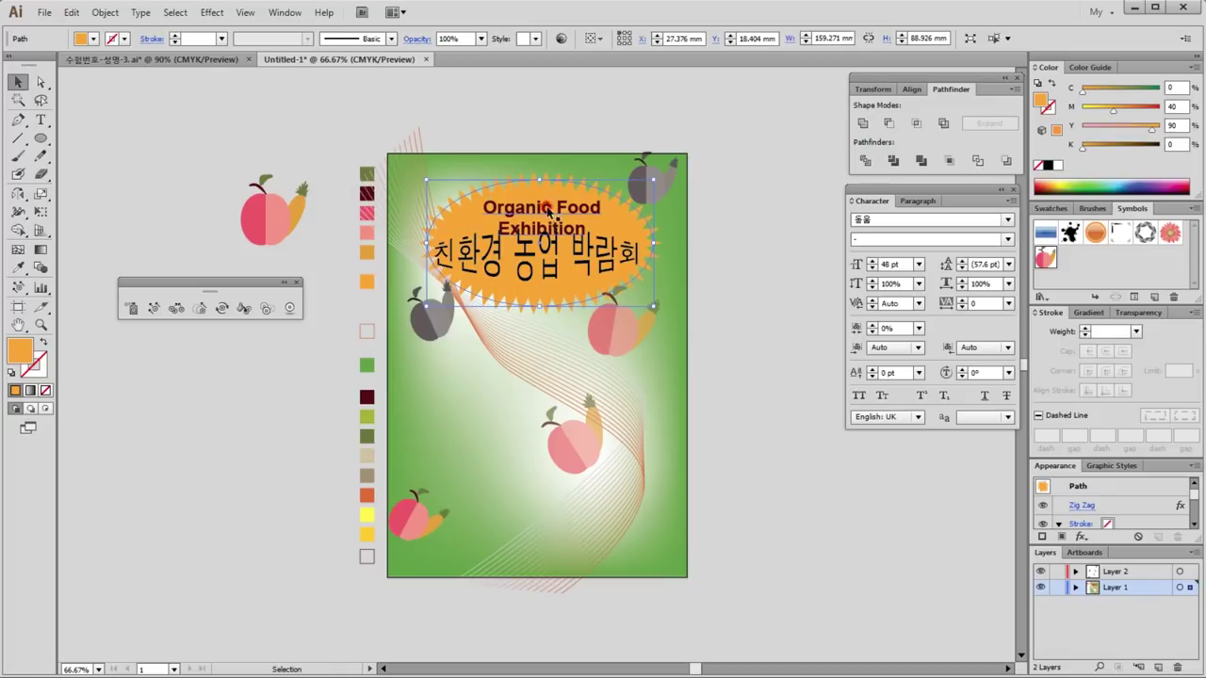
Step: Select both title texts and bring up the Brushes panel's library list
click(518, 212)
click(533, 266)
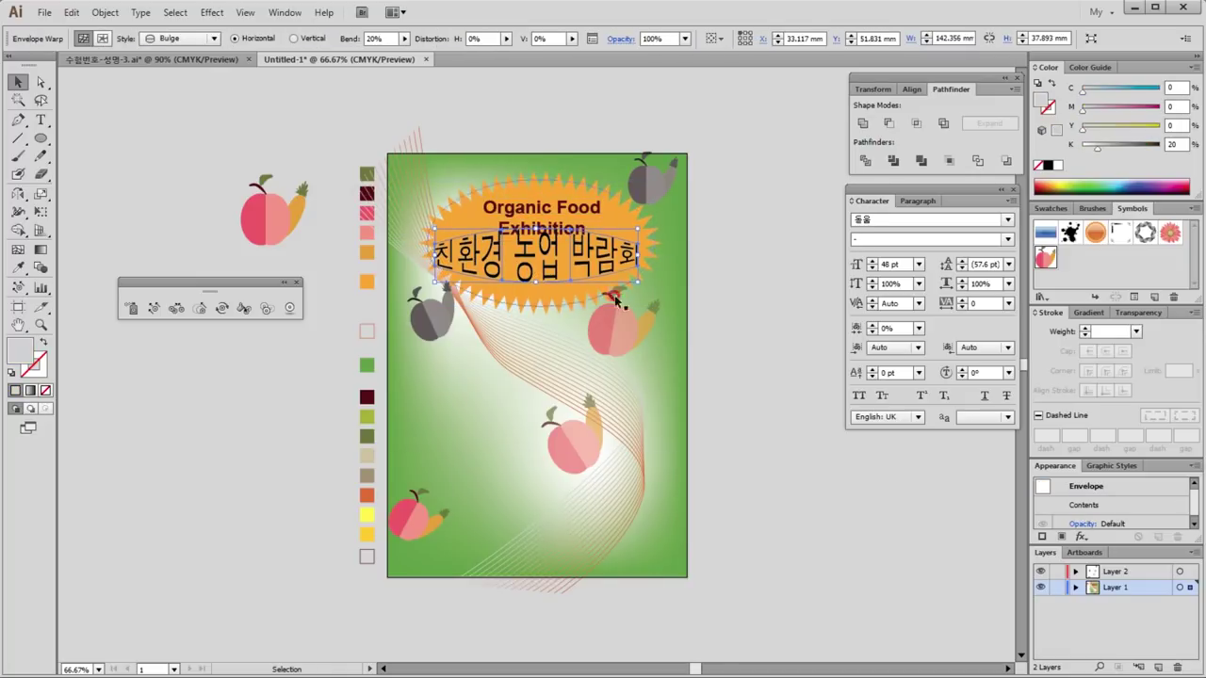
click(545, 215)
click(536, 281)
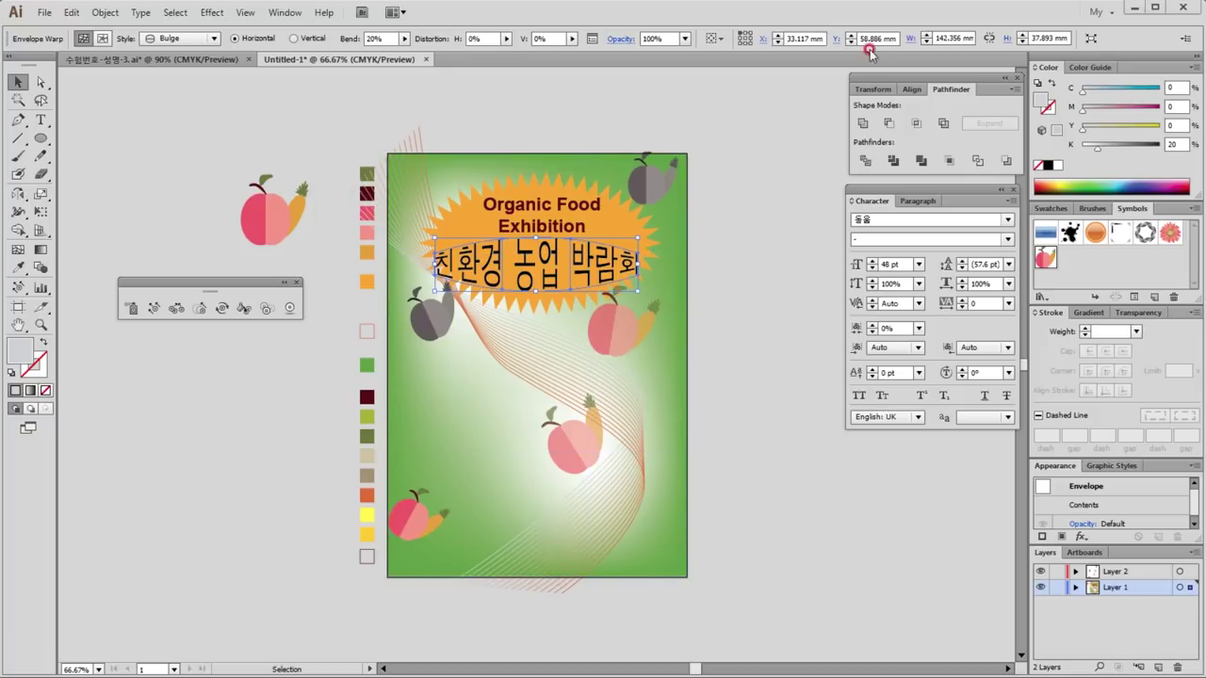
click(1089, 210)
click(1041, 297)
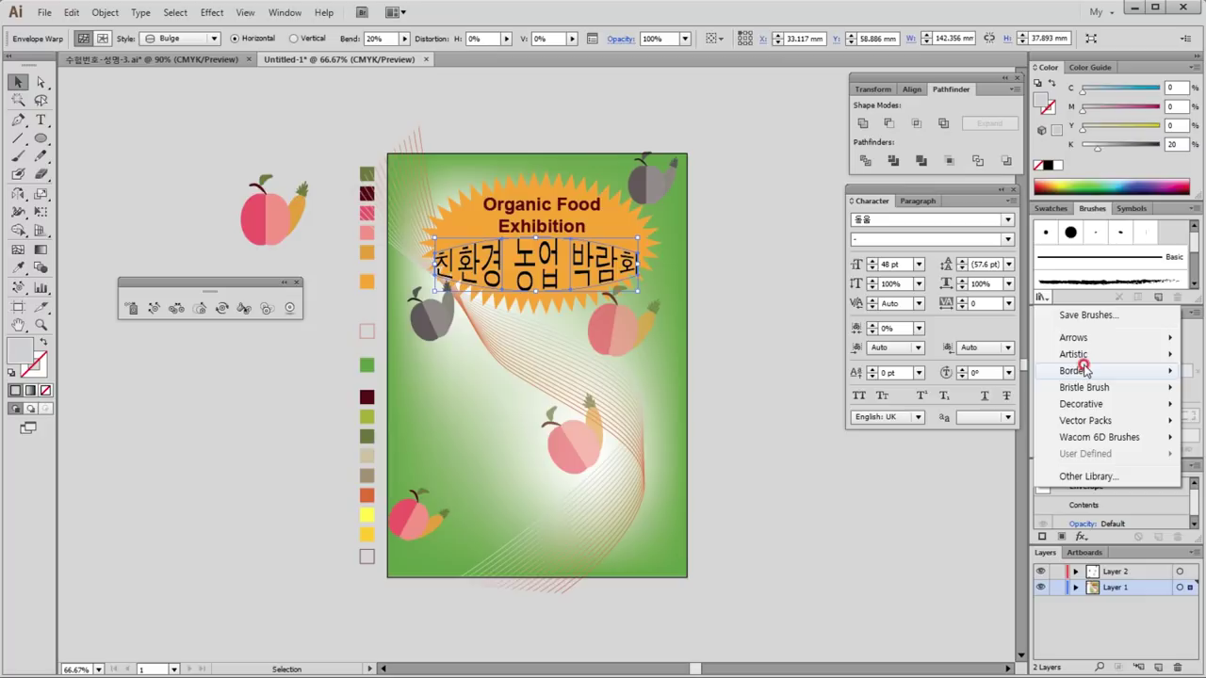
mouse_move(1080, 404)
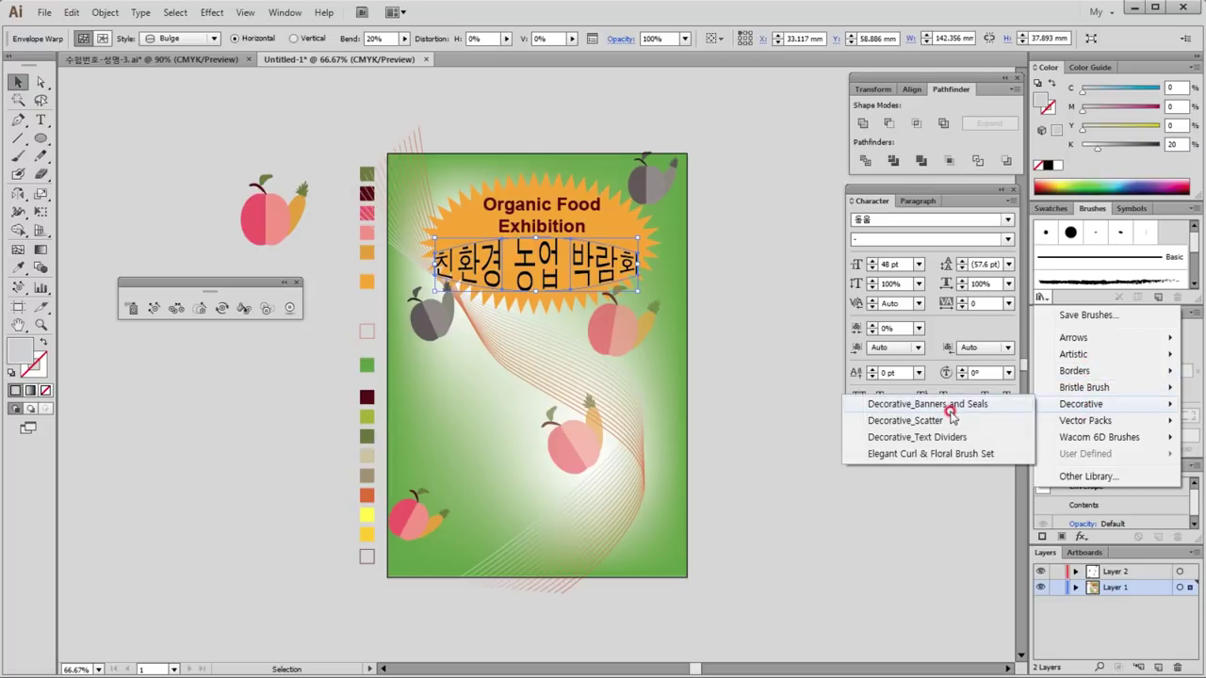
Step: Open the Decorative_Scatter brush library, enlarge it and keep it in list view
click(920, 437)
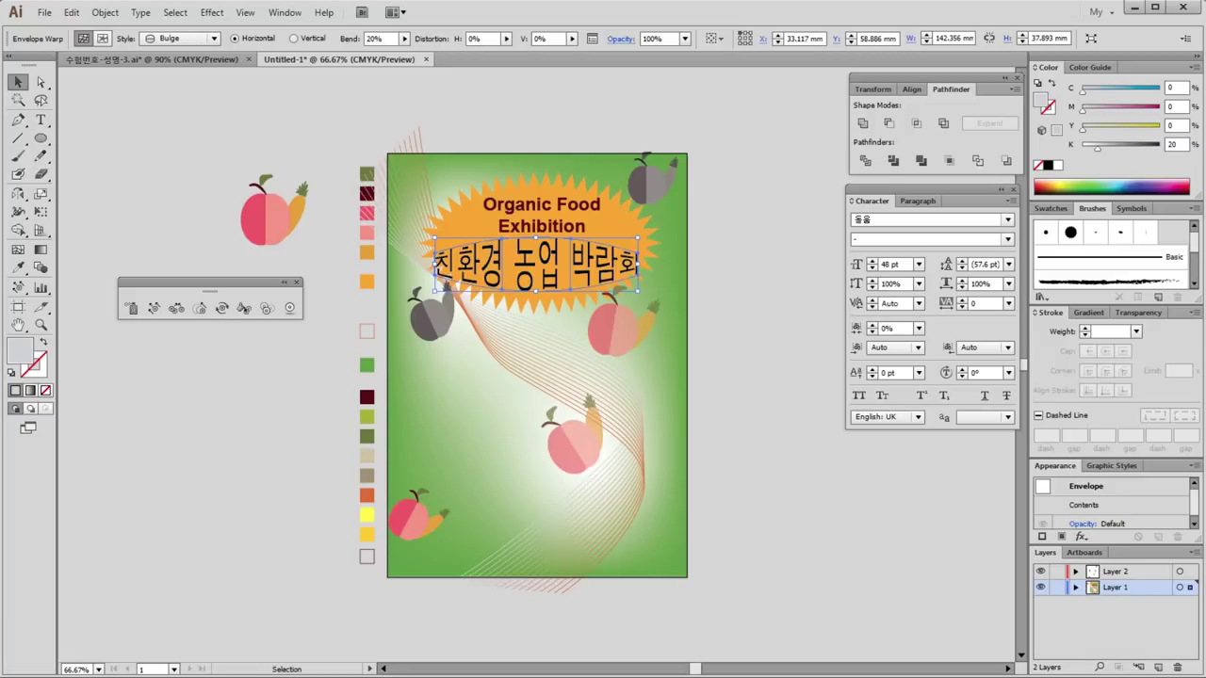
drag(797, 490, 763, 107)
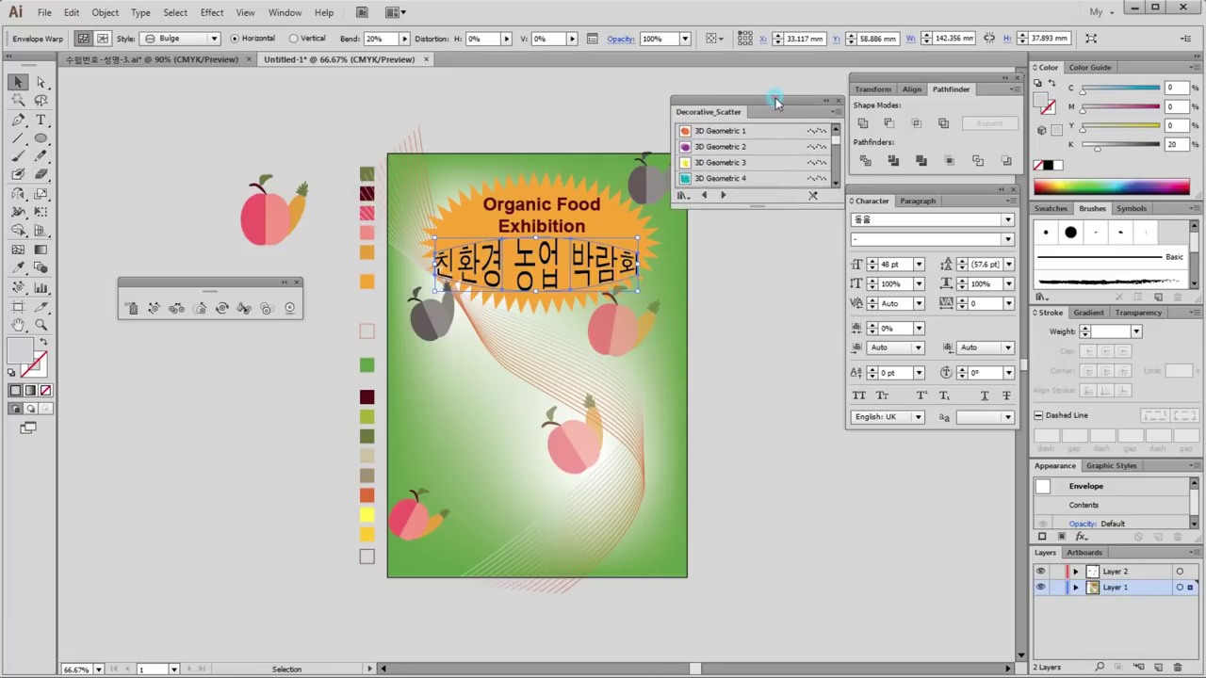
drag(750, 198, 751, 313)
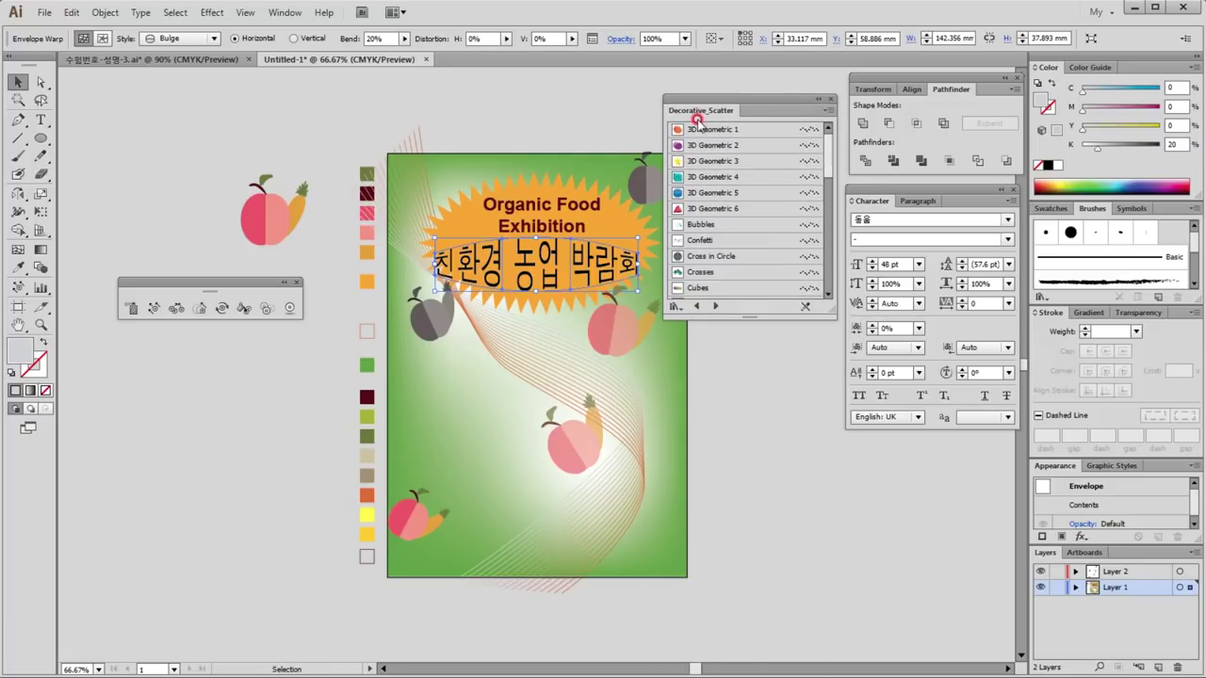
click(827, 111)
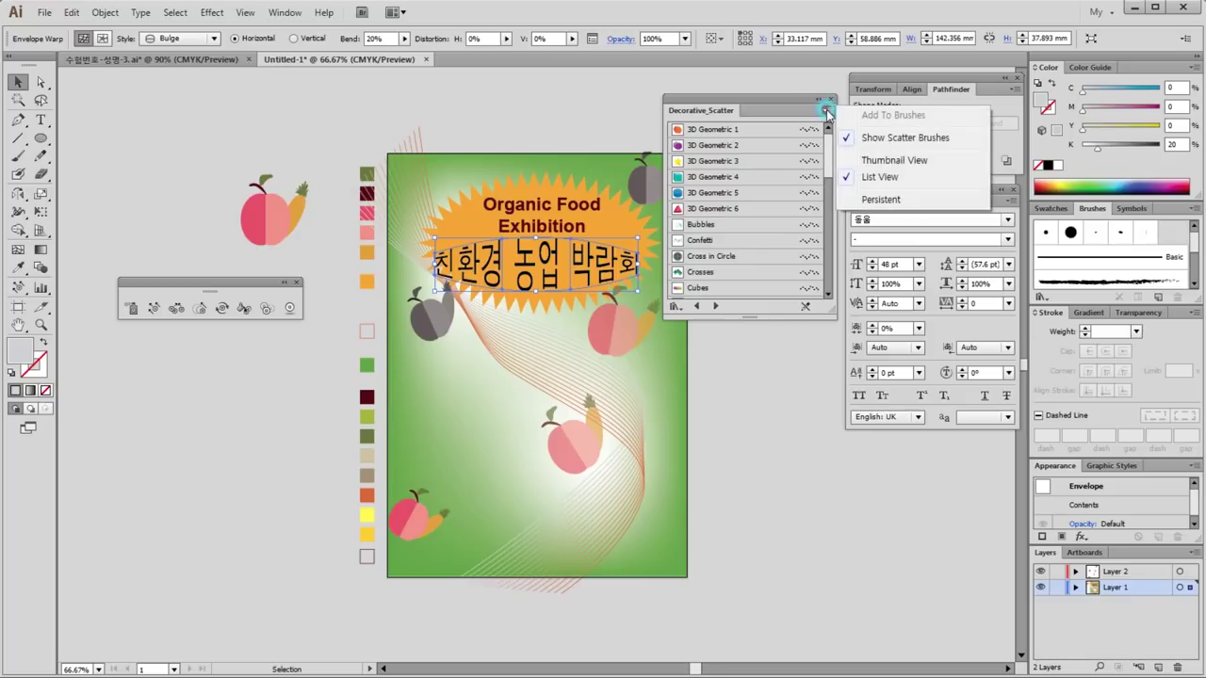
click(885, 179)
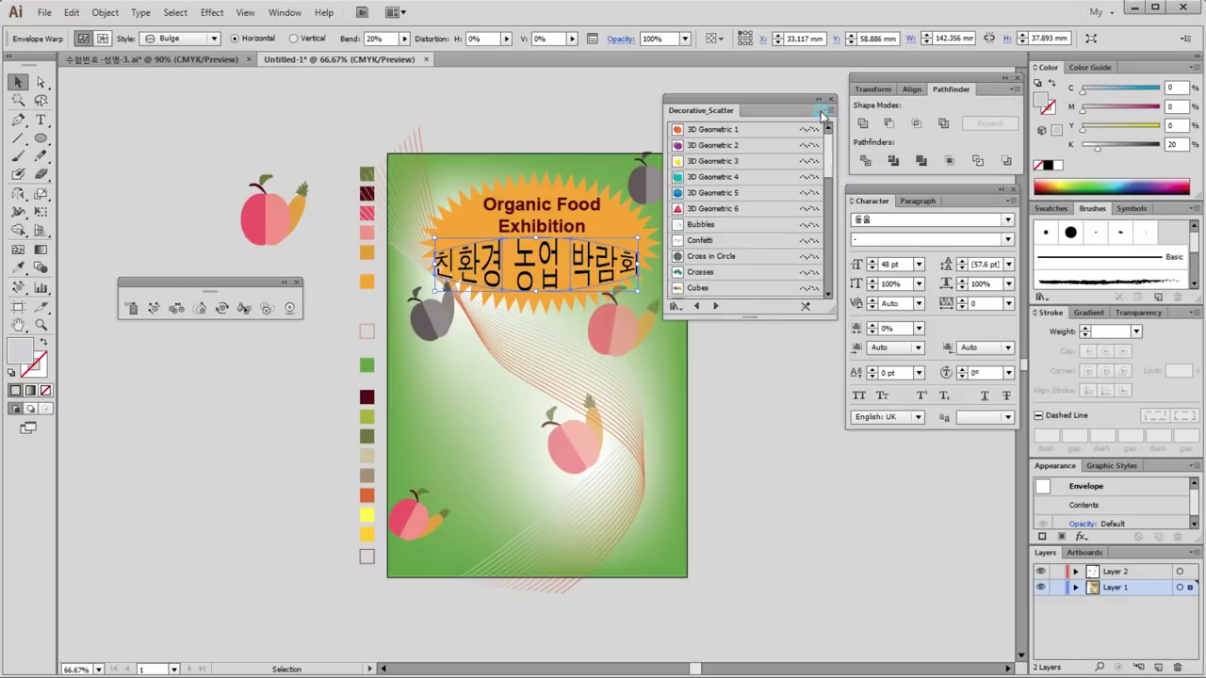
click(826, 111)
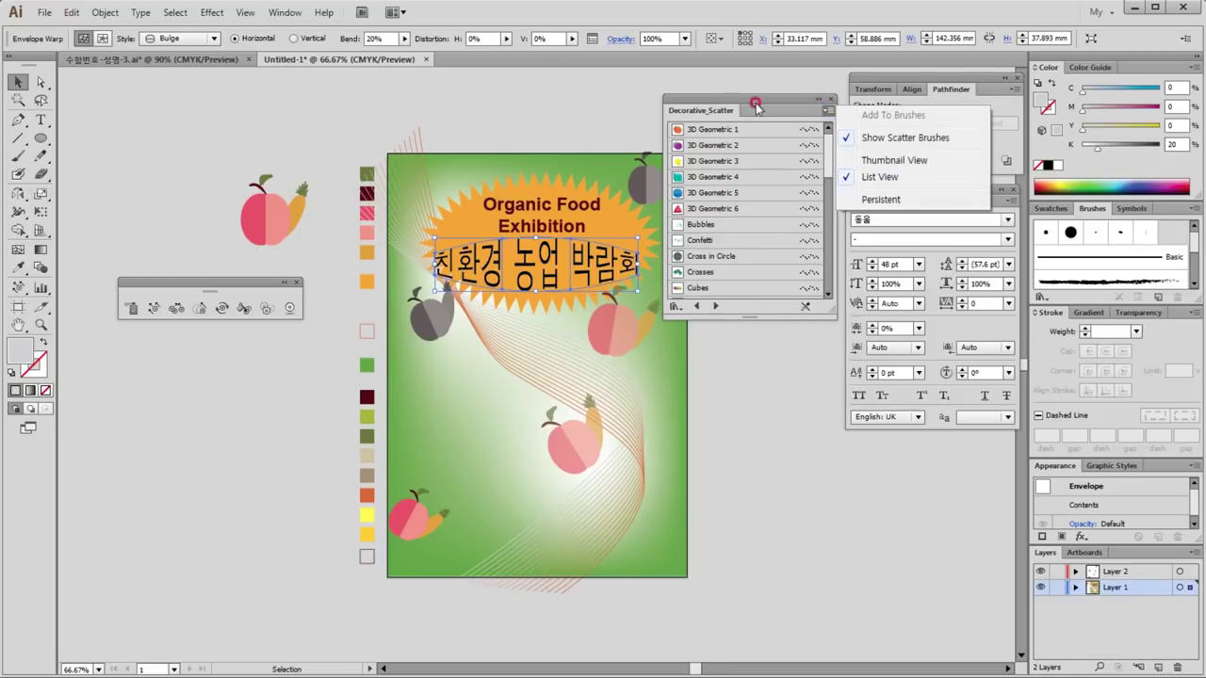
click(751, 195)
Step: Add the Confetti brush to the document and close the scatter library
click(707, 239)
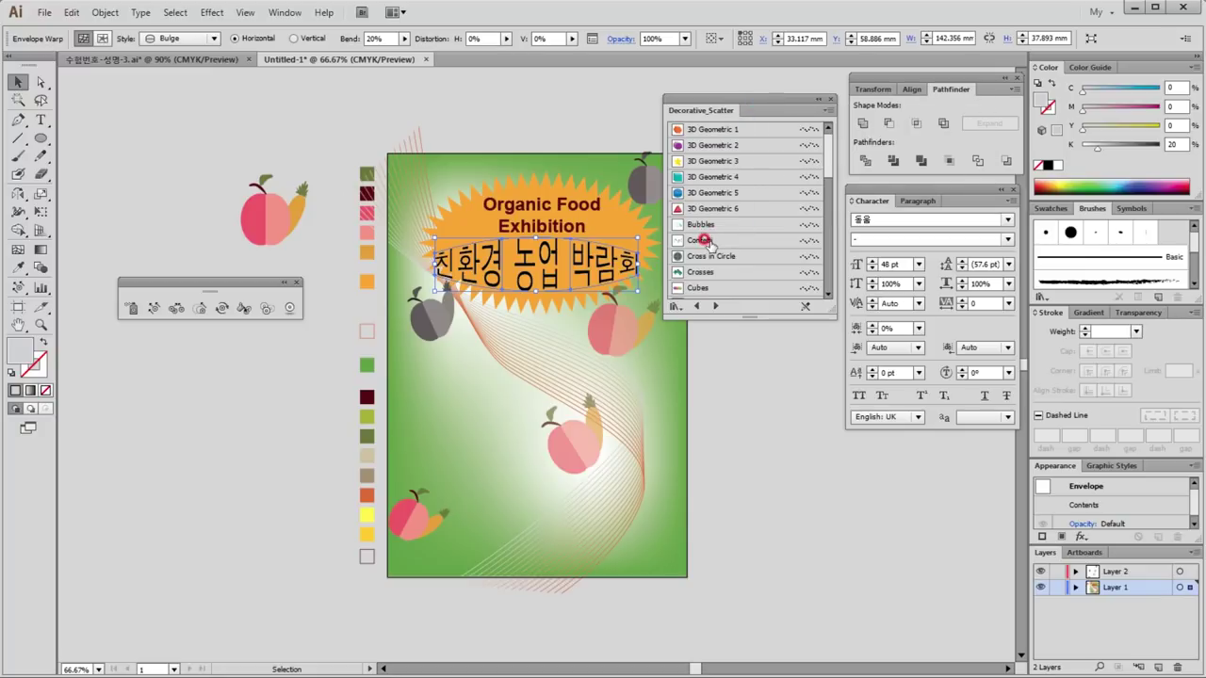
click(737, 386)
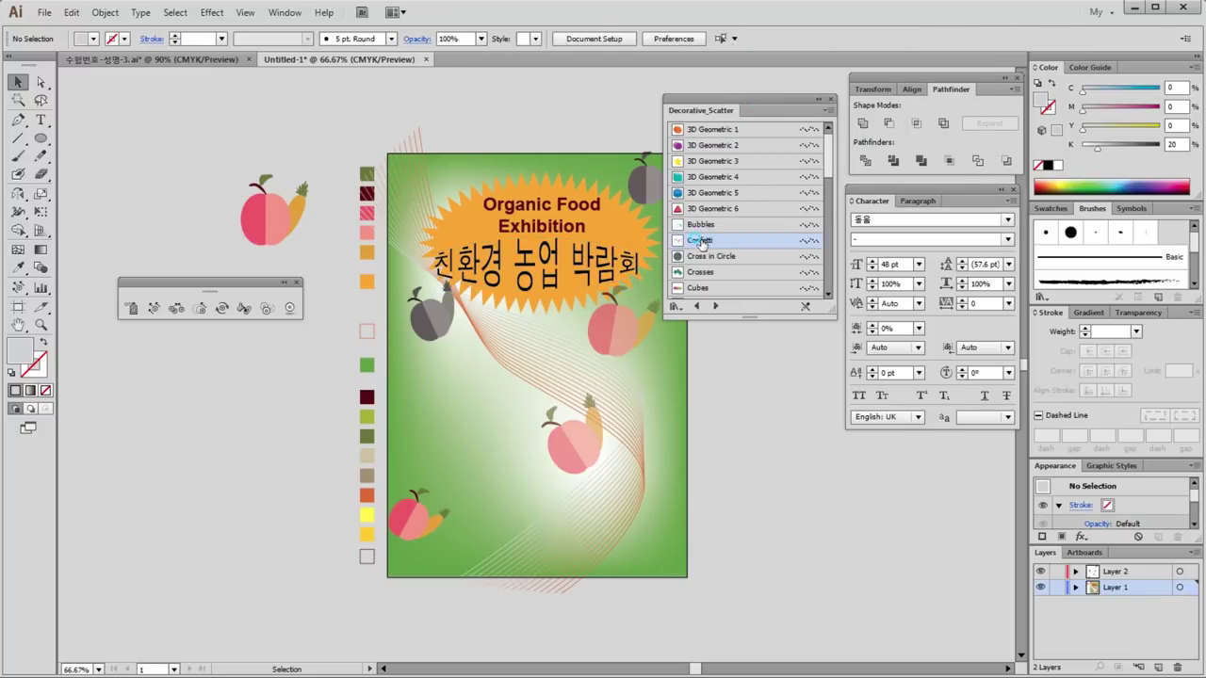
click(702, 241)
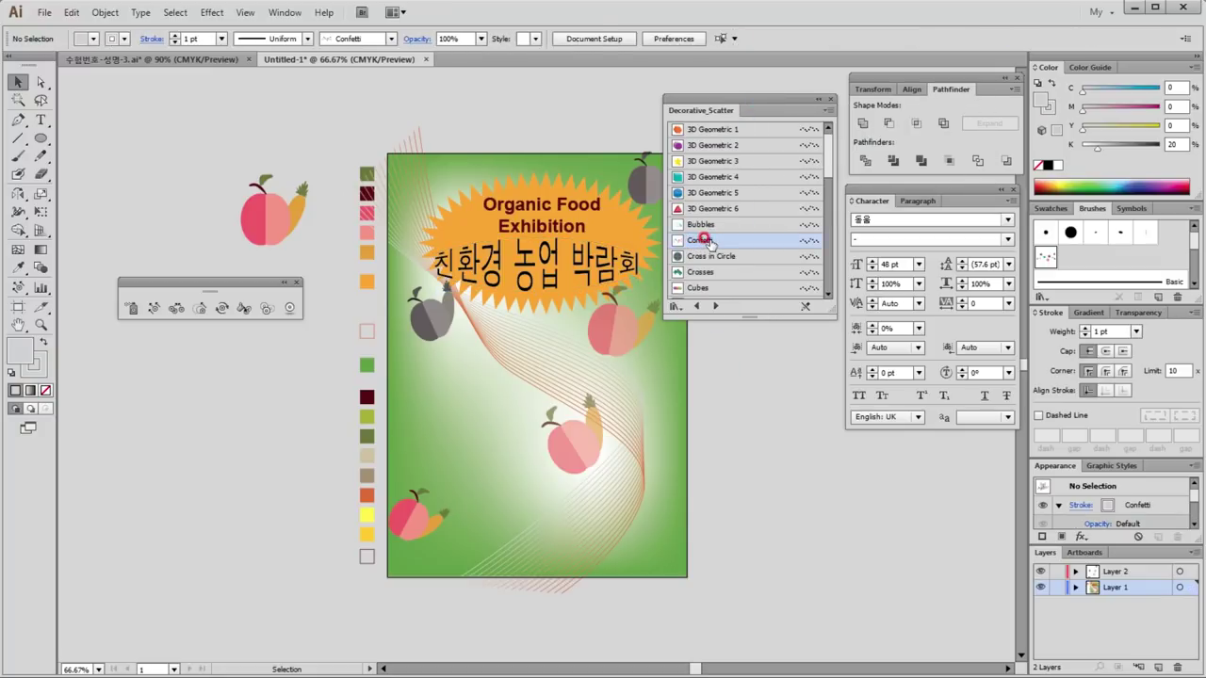
click(831, 99)
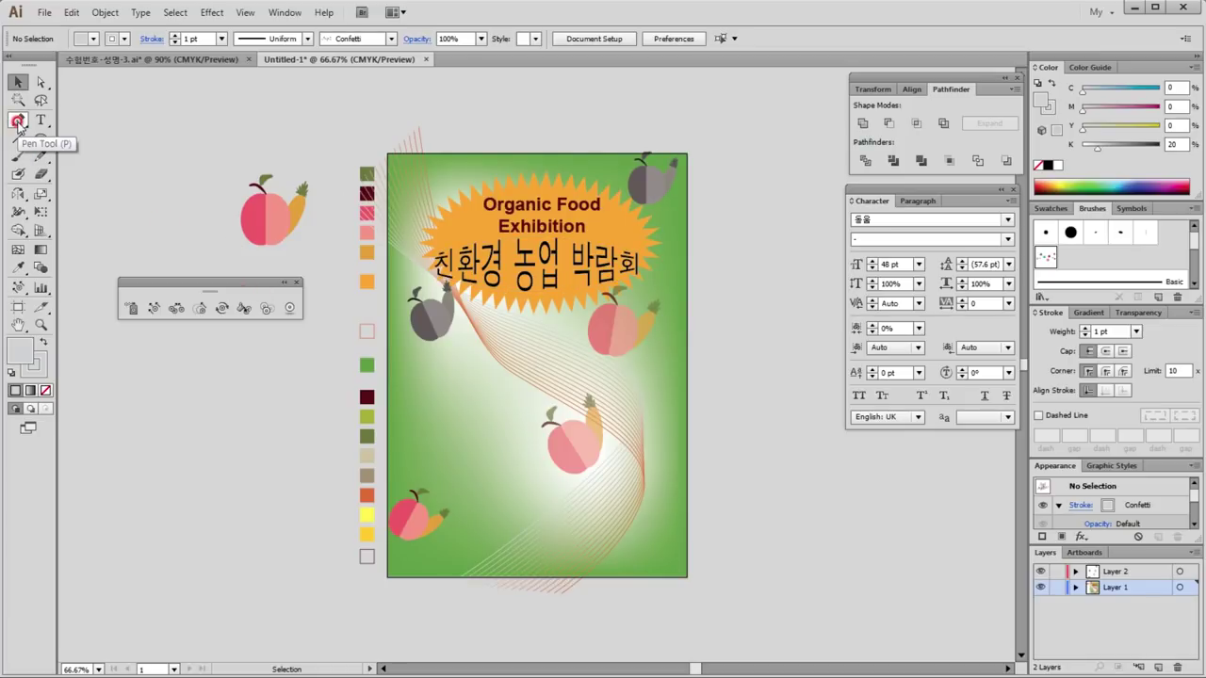
Step: Pen a wavy path across the poster under the Korean title with no fill and the Confetti brush
click(19, 120)
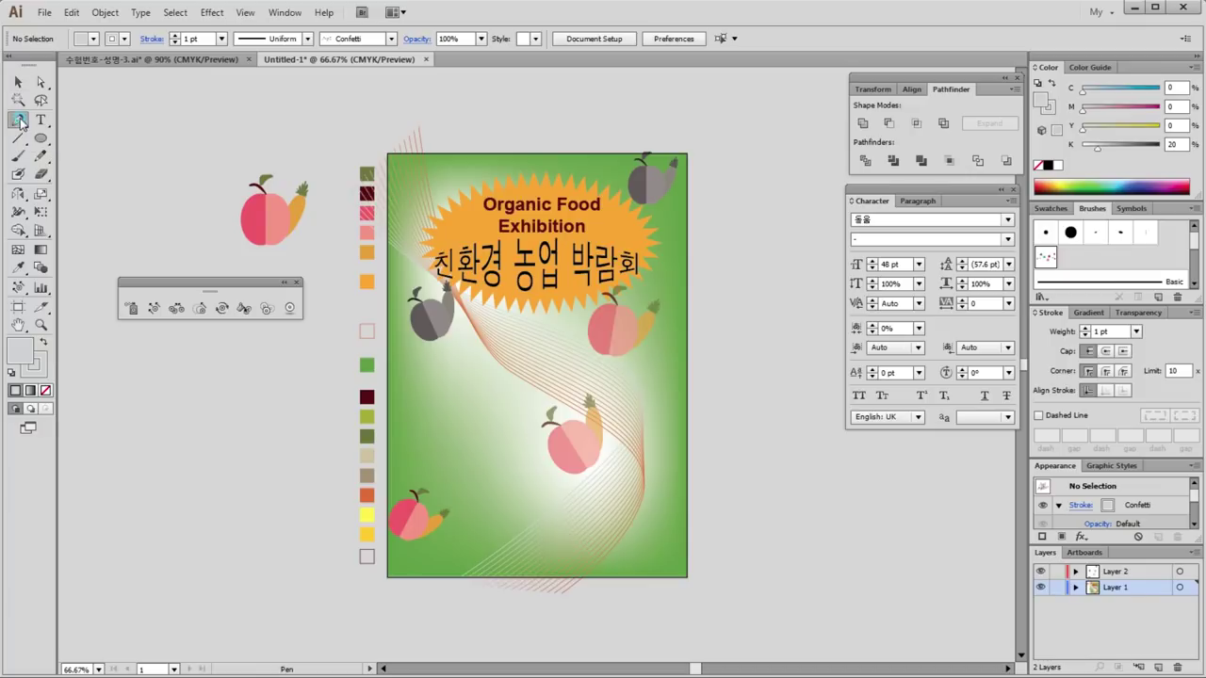
click(376, 269)
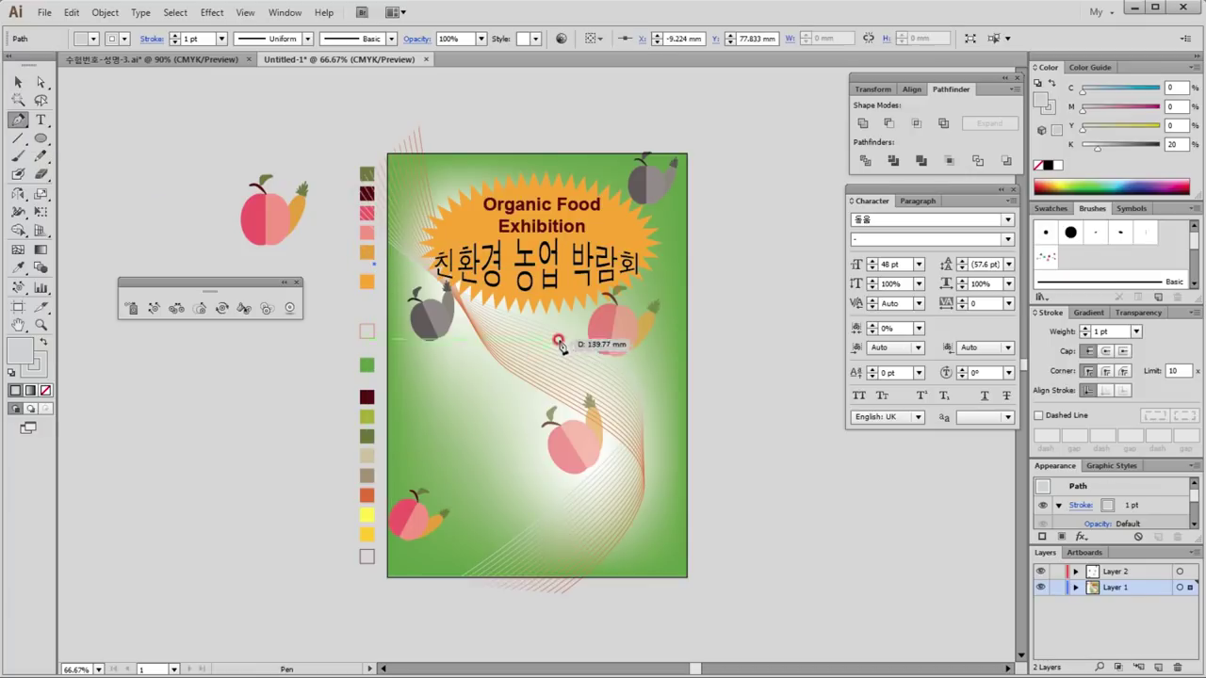
drag(480, 318, 502, 321)
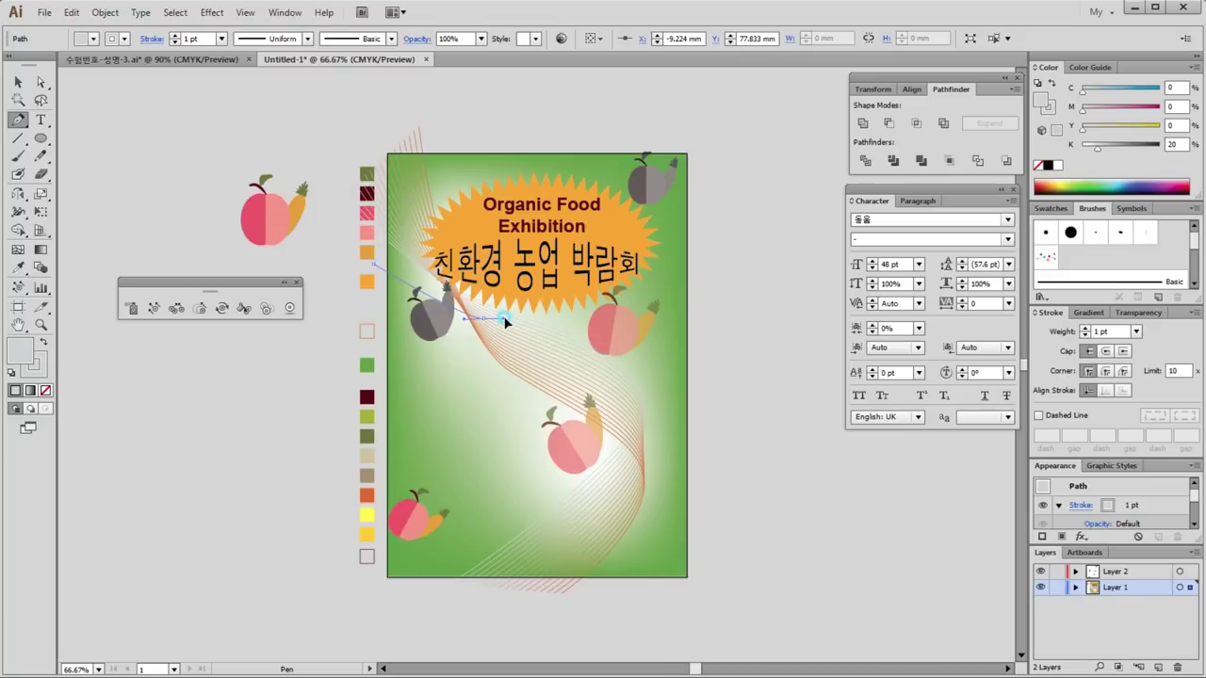
drag(579, 282, 601, 290)
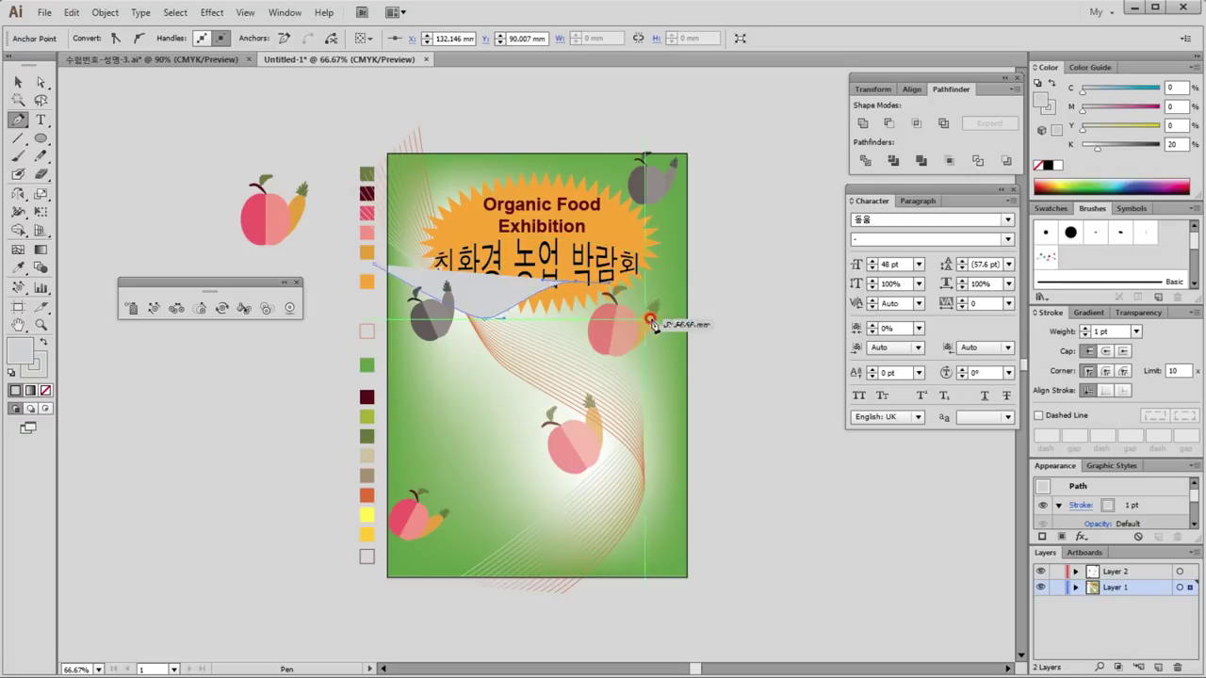
drag(659, 308, 730, 300)
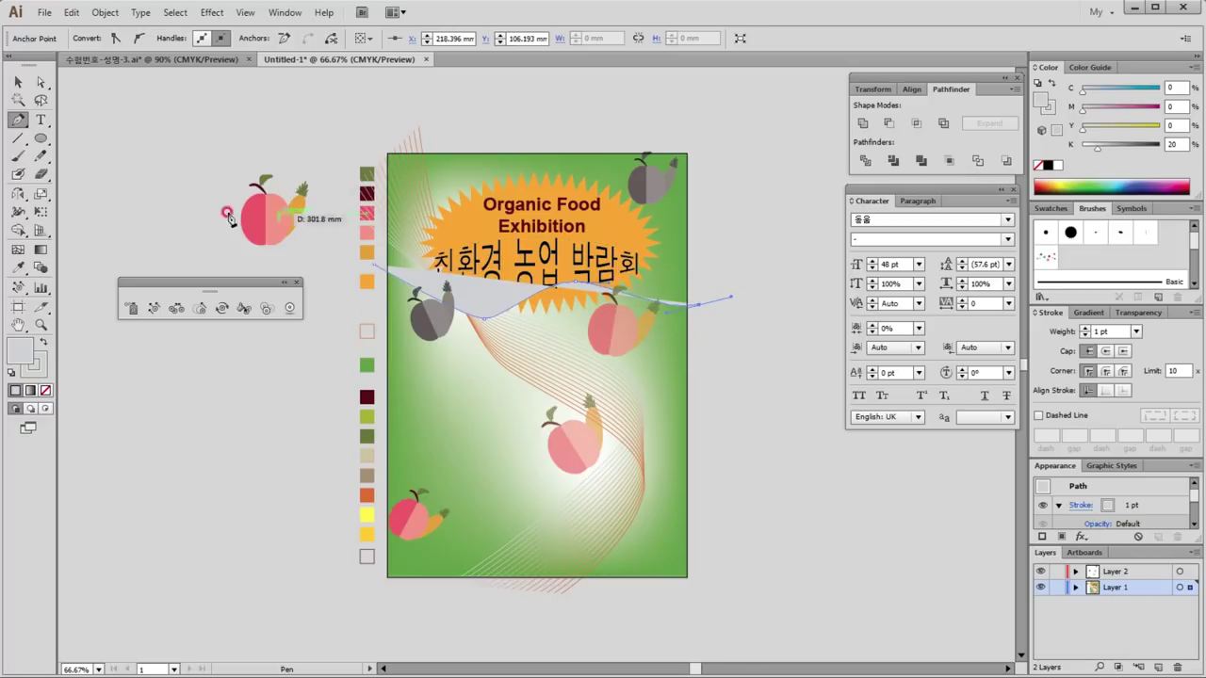
click(46, 390)
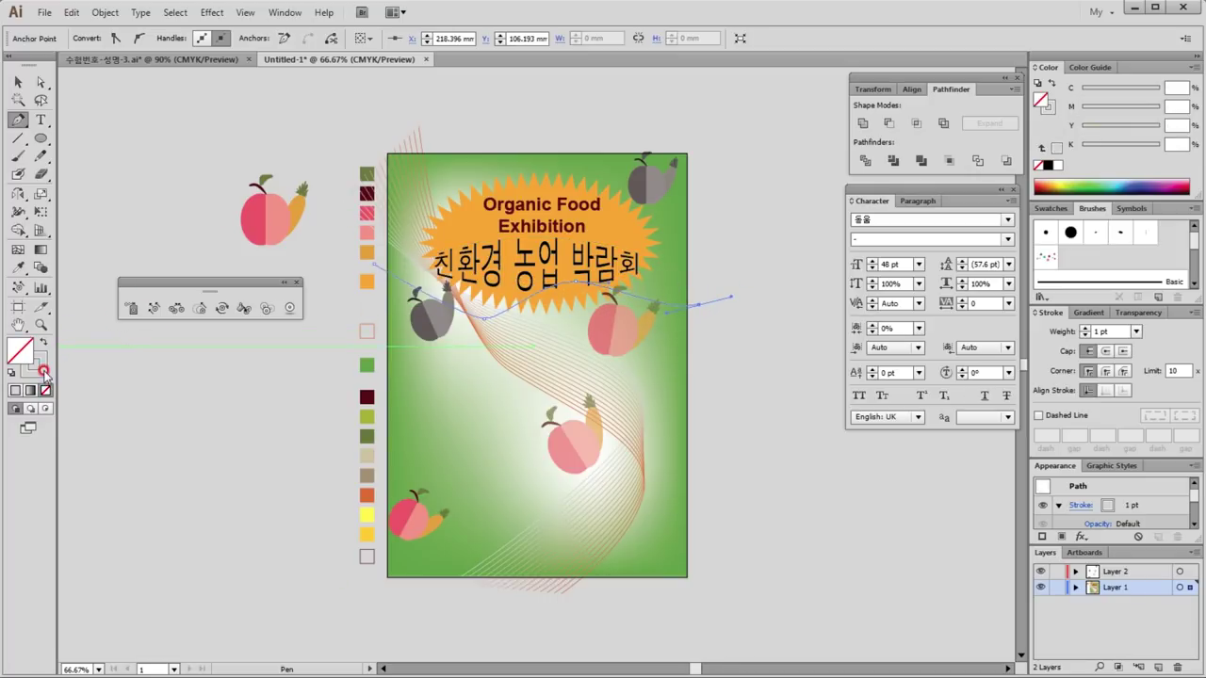
click(1046, 256)
click(21, 83)
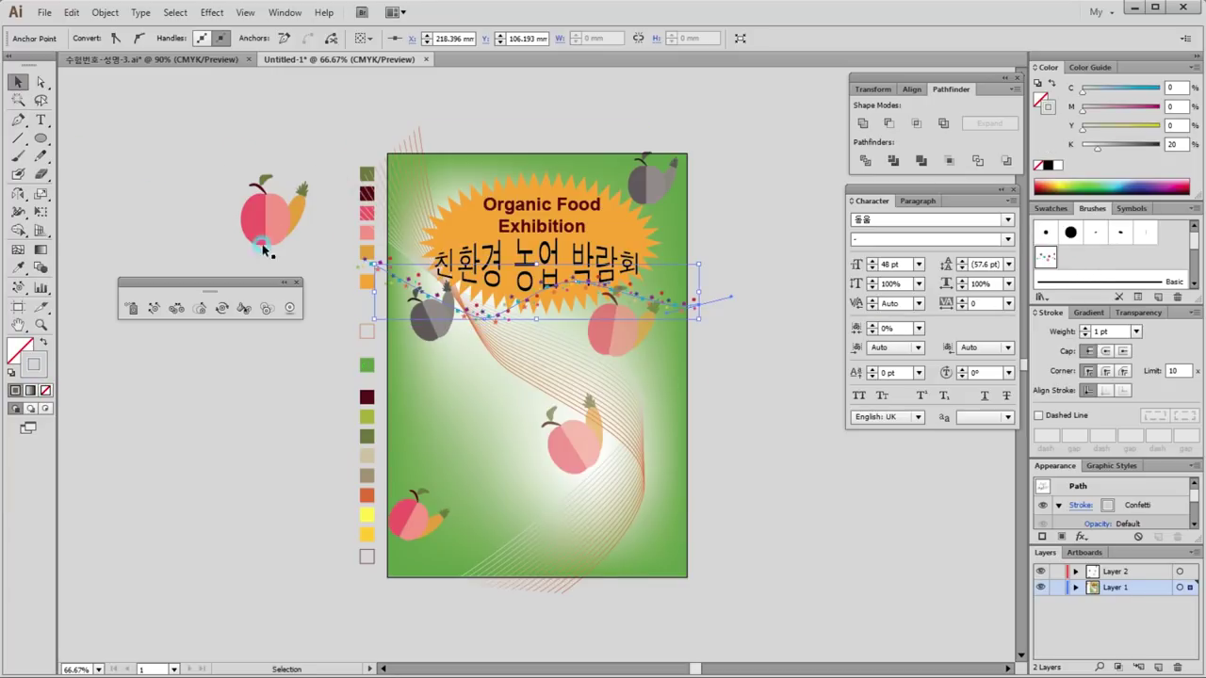
click(126, 185)
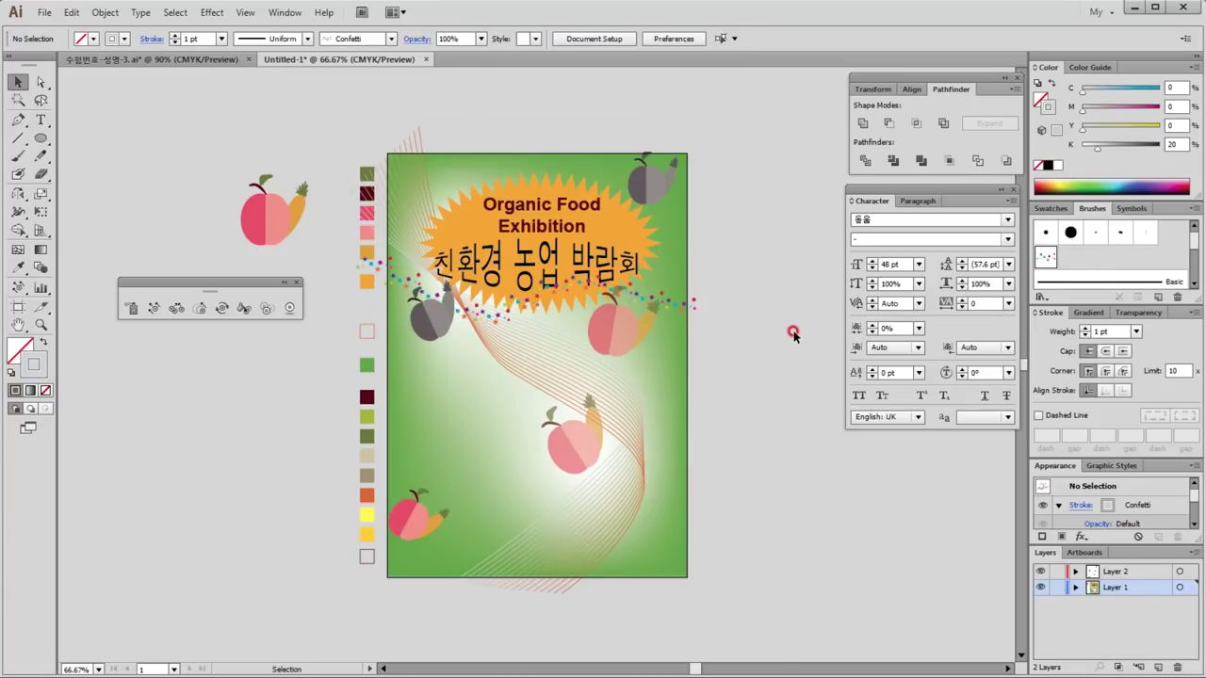
Step: Zoom into the poster's top, close the floating tool panel, and select the orange swatch rectangle
scroll(619, 417, down, 3)
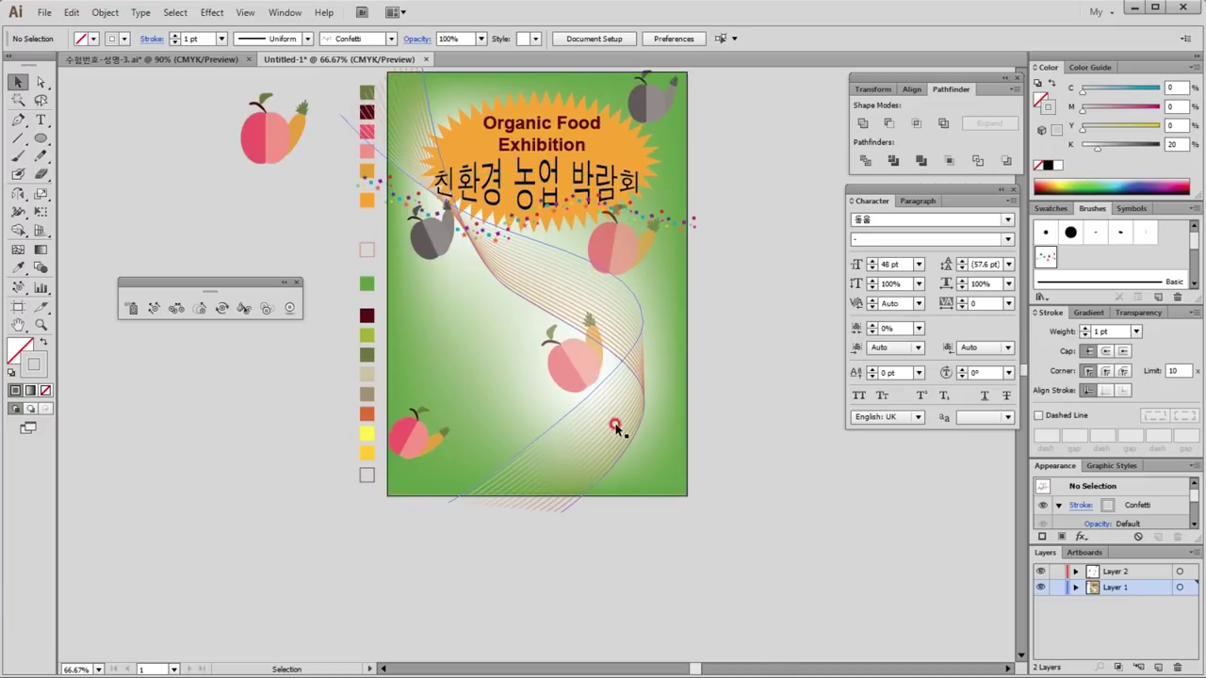
scroll(619, 417, down, 1)
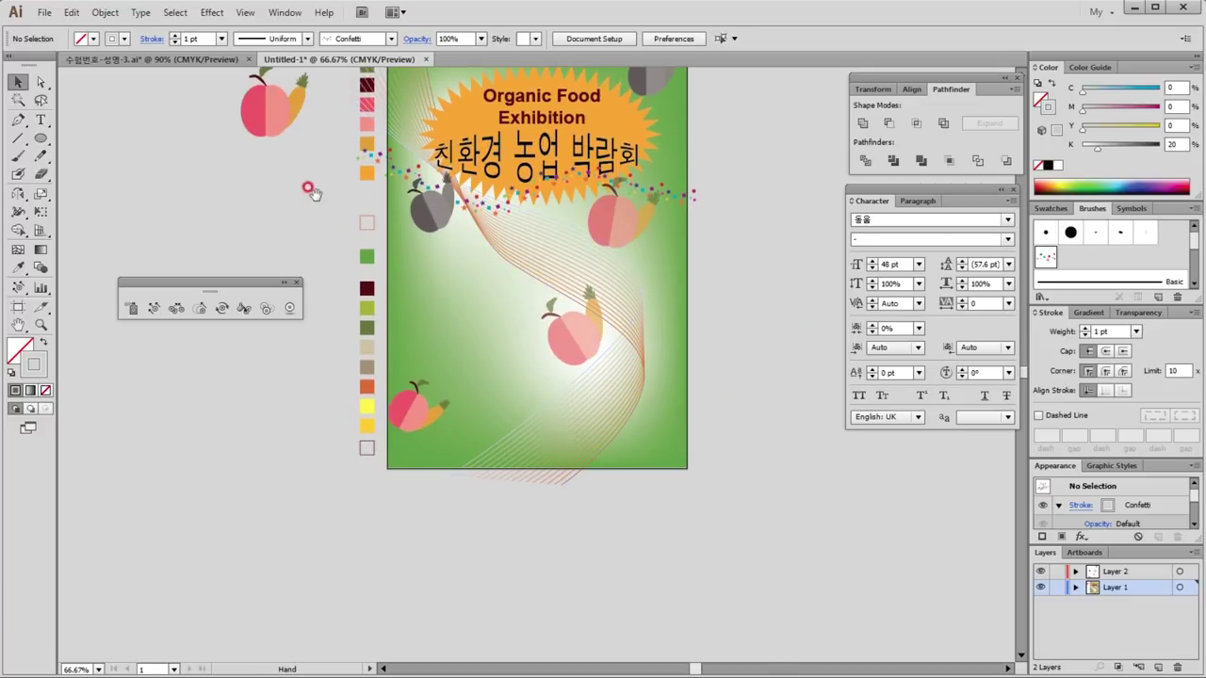
drag(336, 125, 749, 533)
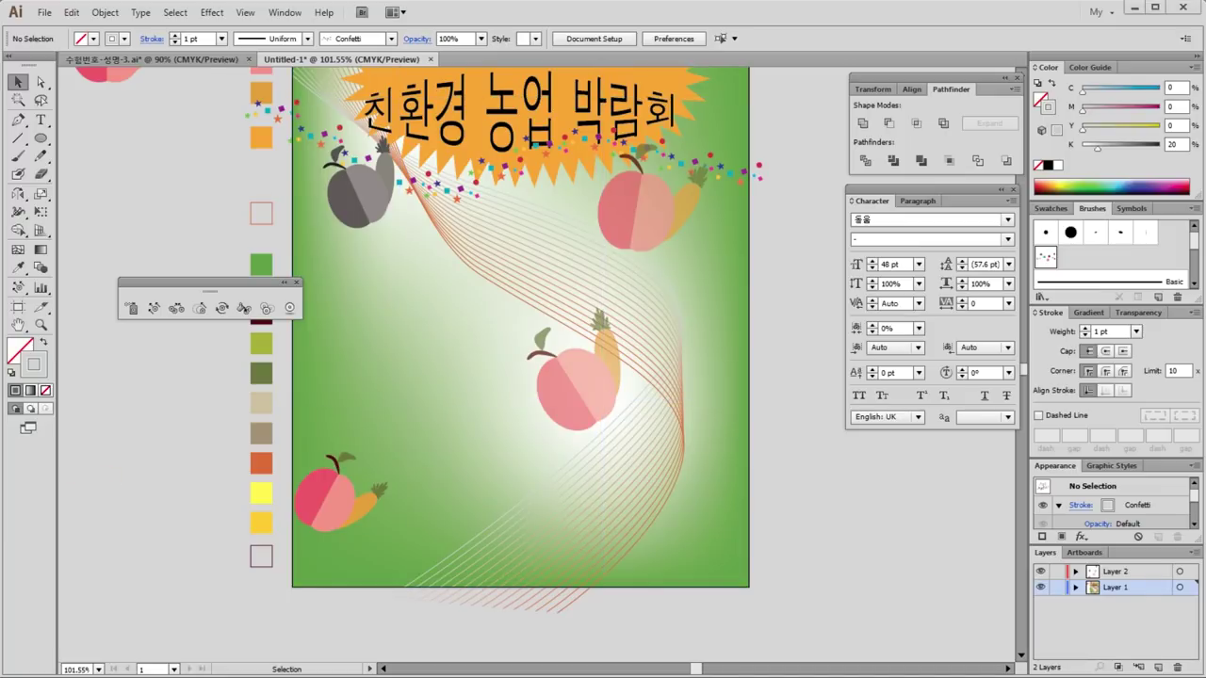
key(ctrl+semicolon)
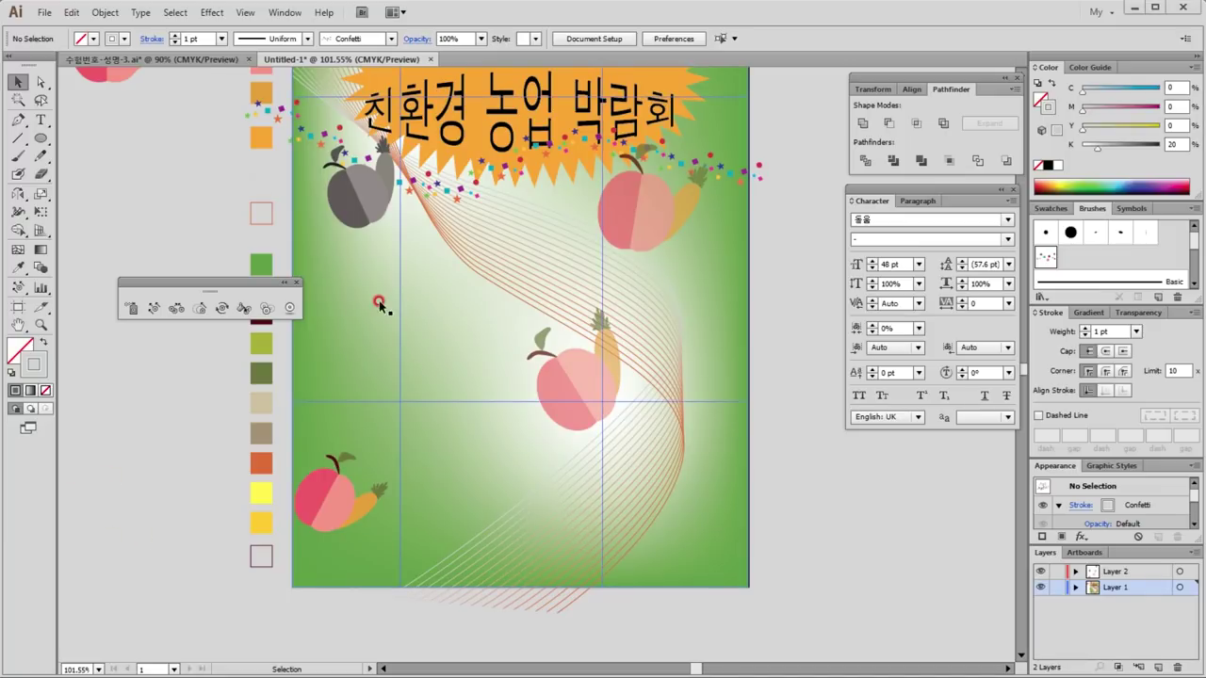
key(ctrl+semicolon)
drag(202, 284, 154, 173)
click(251, 171)
click(133, 326)
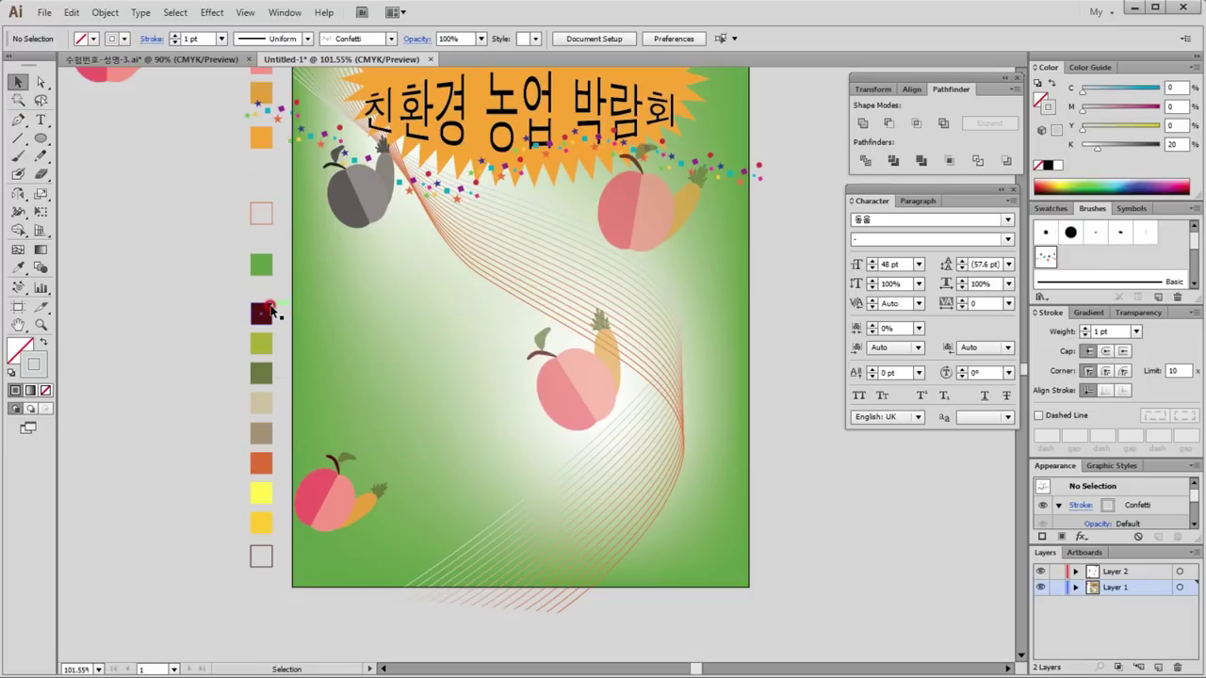
click(268, 468)
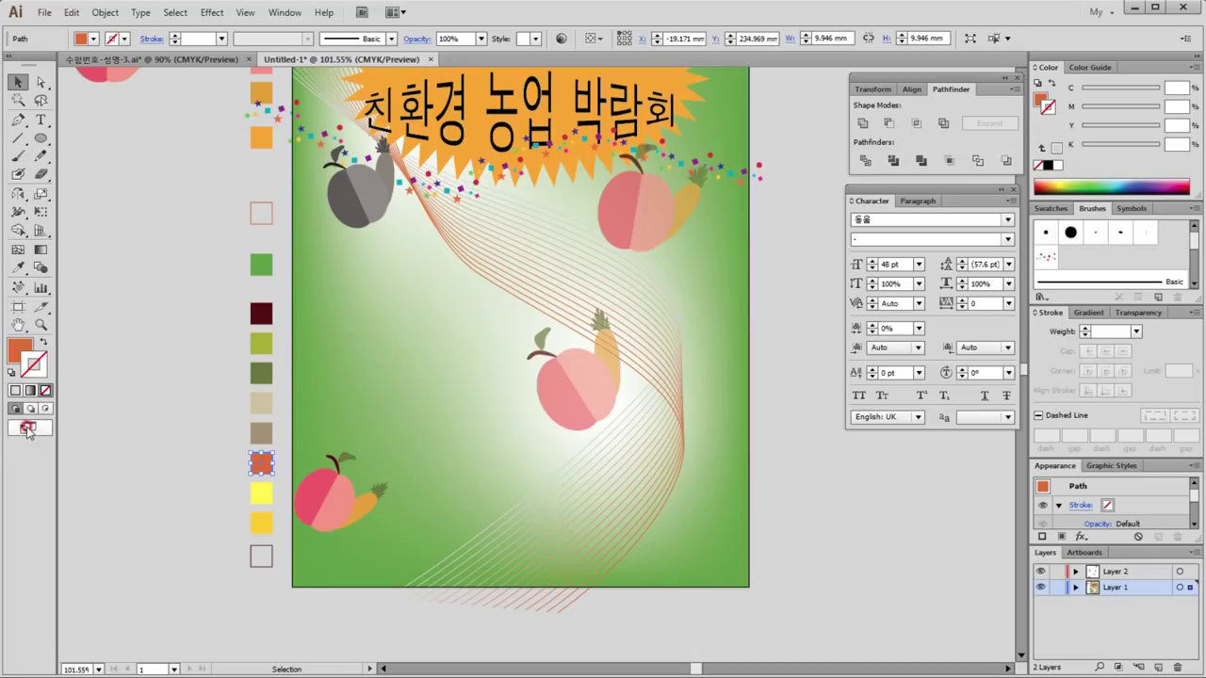
Step: Draw an orange three-point triangle roof on the poster's left, below the grey apple
click(15, 345)
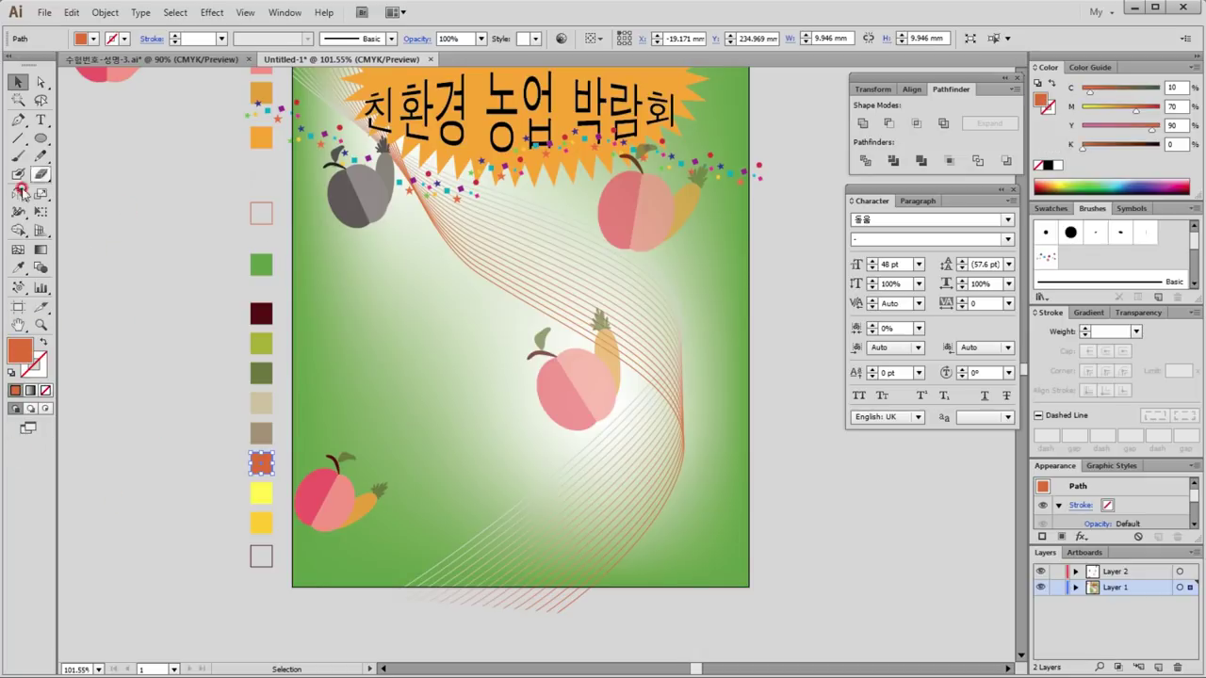
click(21, 122)
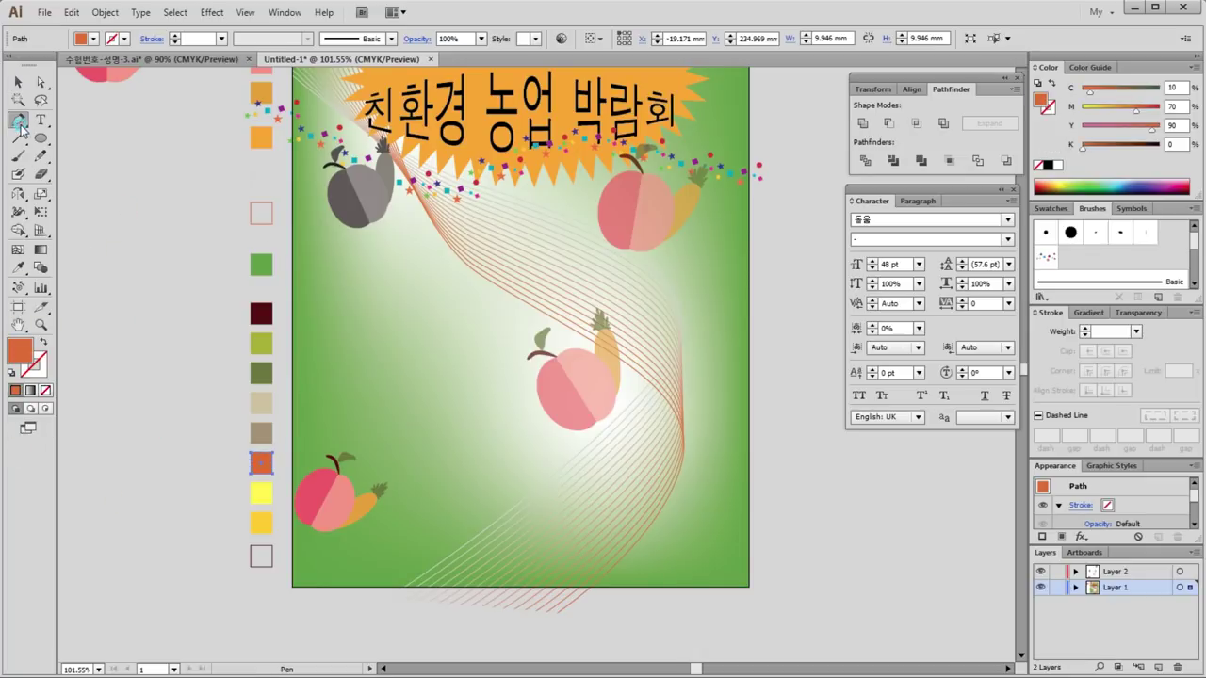
click(392, 295)
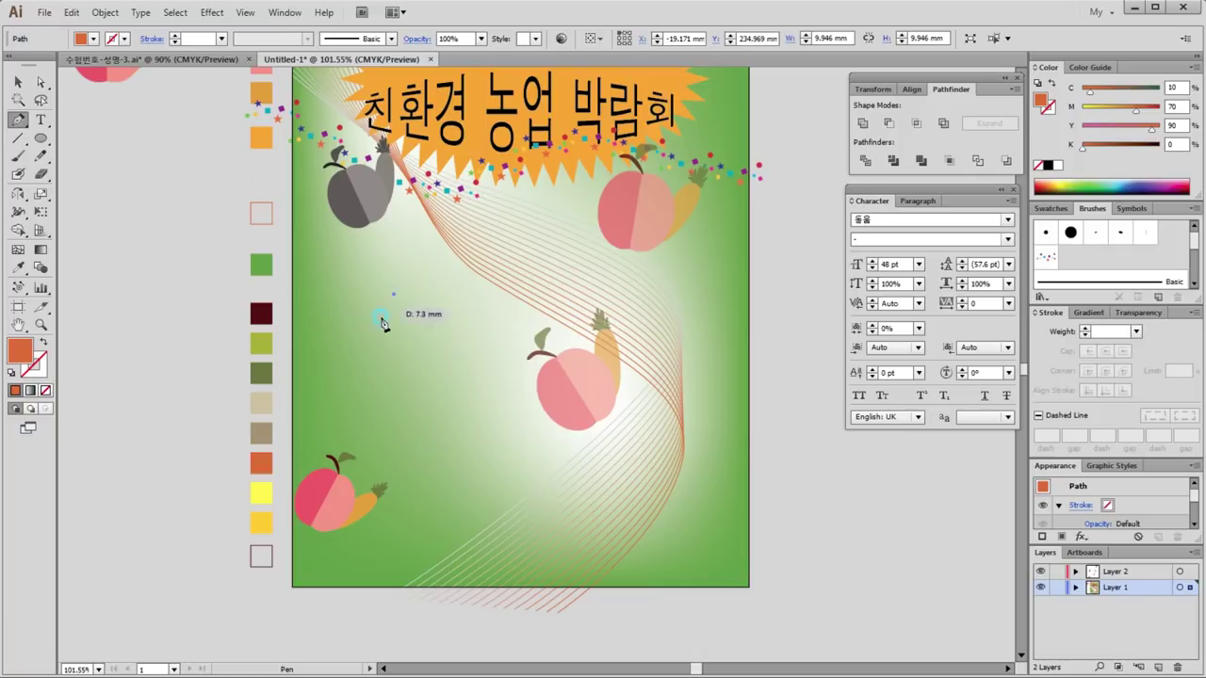
click(349, 332)
click(422, 334)
click(401, 295)
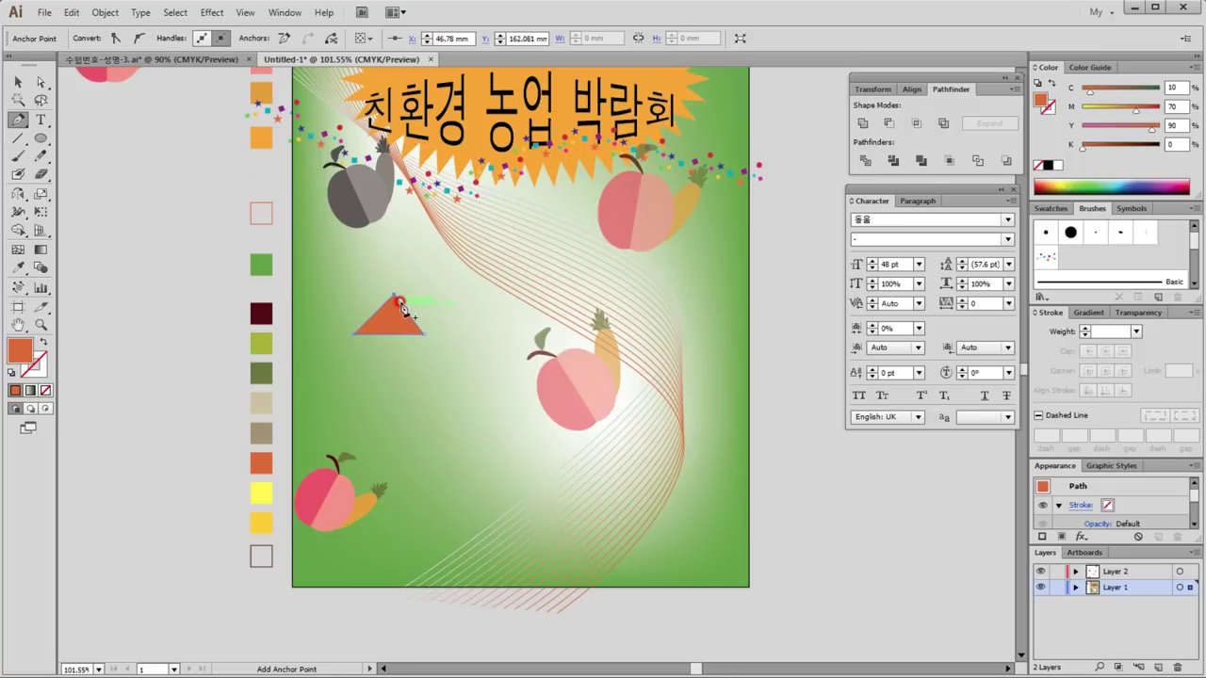
Step: Flatten and widen the roof triangle, deselect it, and hide the guides
key(v)
drag(401, 295, 419, 315)
mouse_move(429, 322)
mouse_down()
mouse_move(439, 322)
mouse_move(439, 349)
mouse_up()
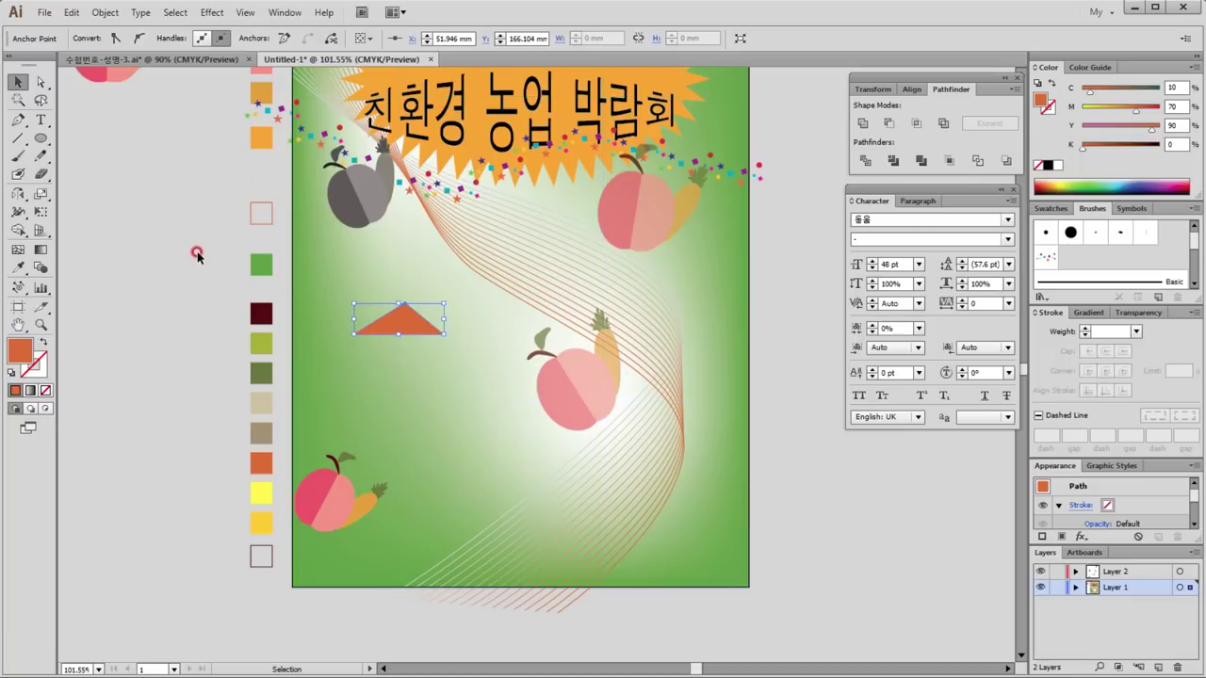
click(446, 463)
key(ctrl+;)
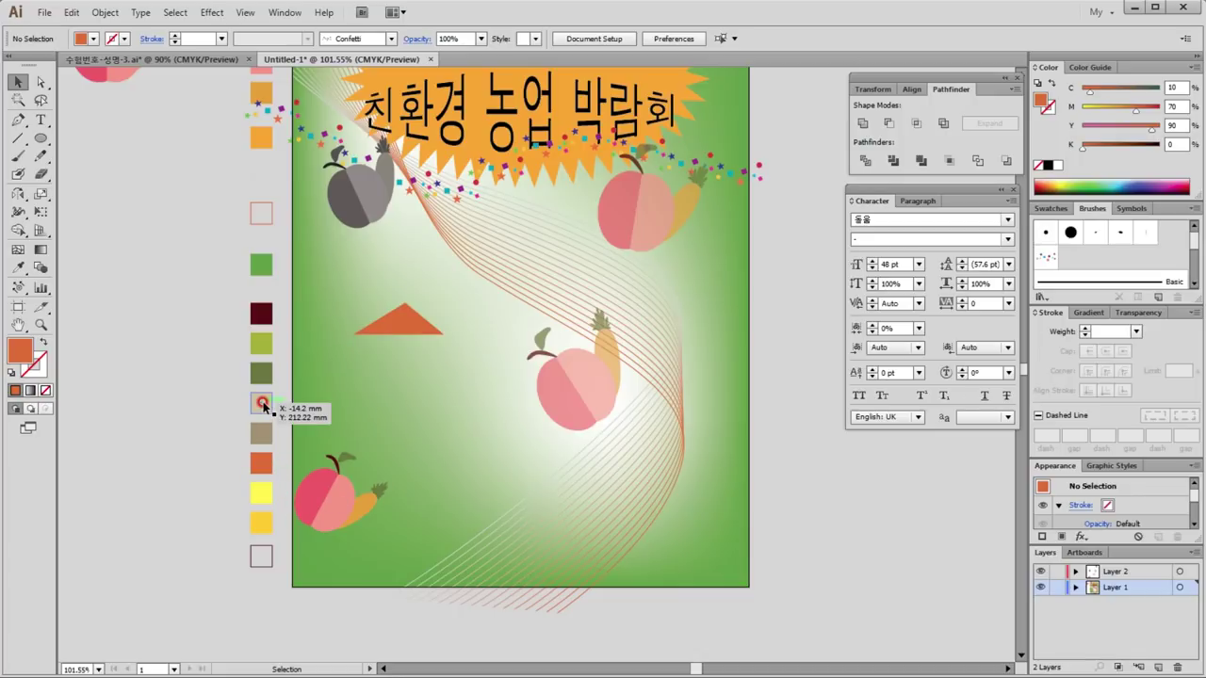
Step: Draw the tan left wall as a four-sided shape starting from the roof's left corner
click(262, 404)
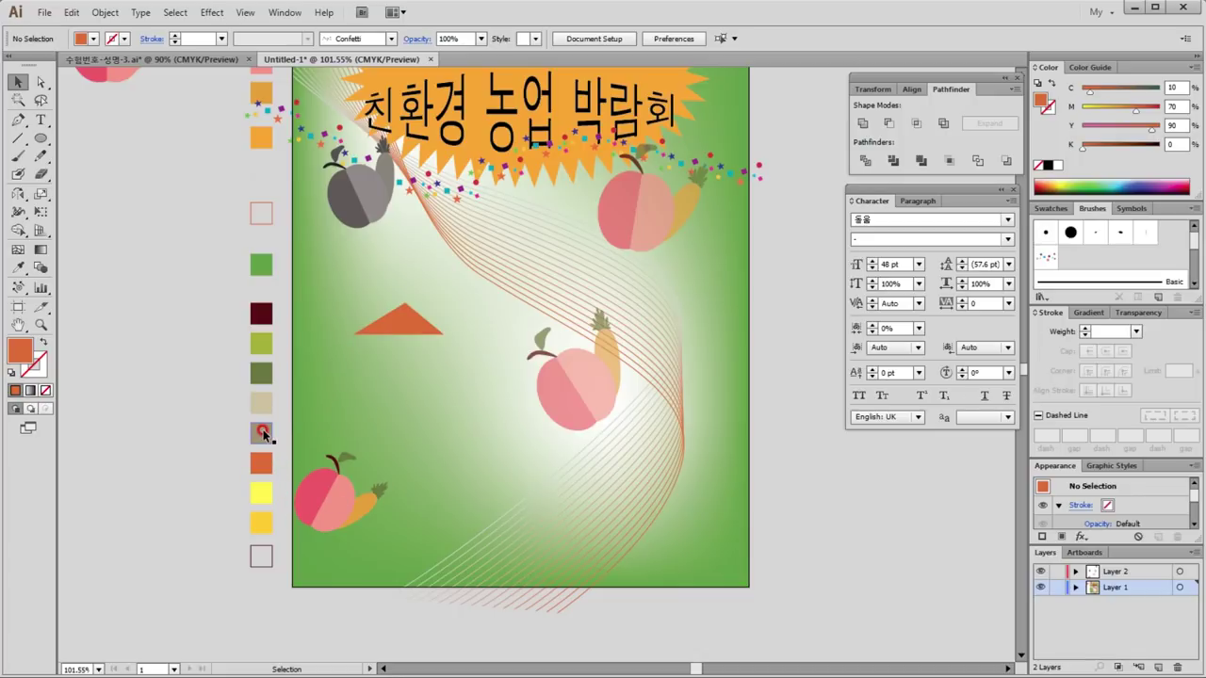
click(263, 433)
key(ctrl+;)
key(p)
key(ctrl+;)
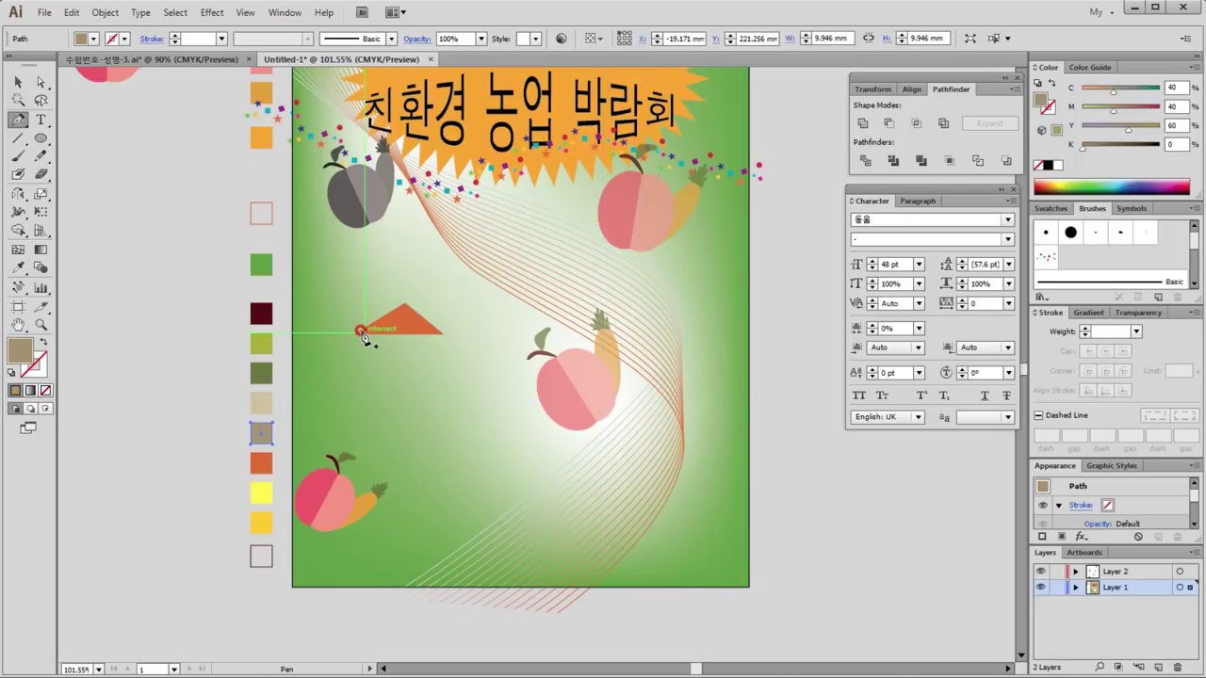
click(359, 331)
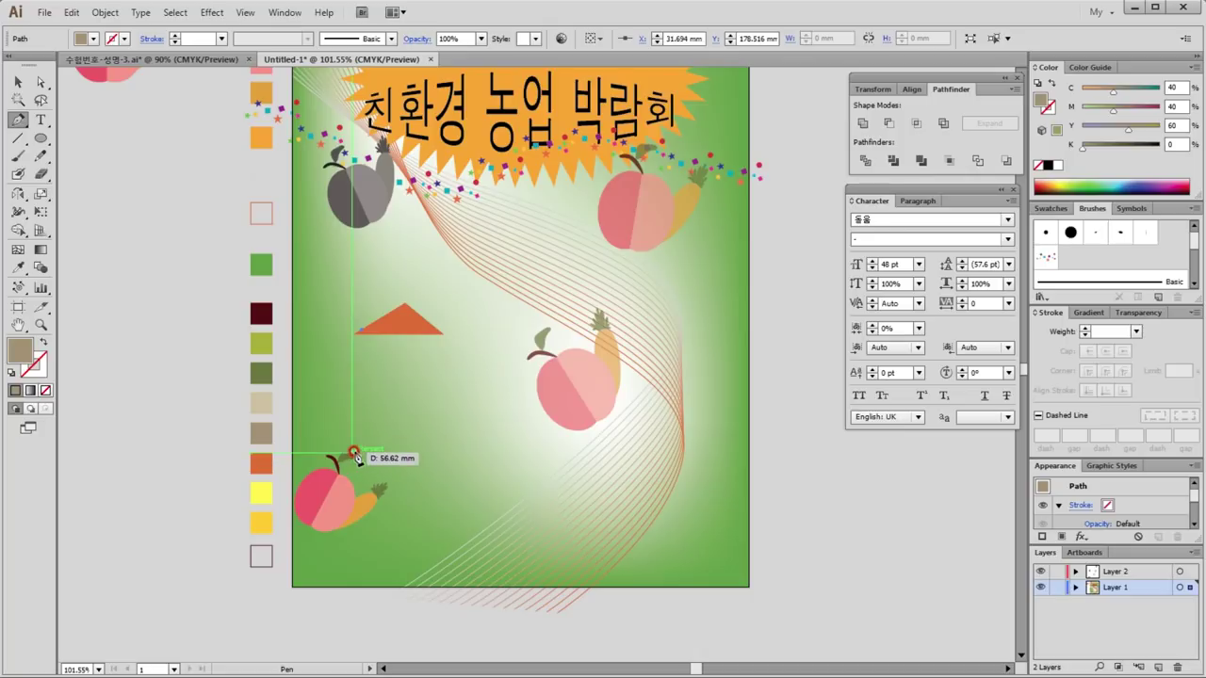
click(345, 444)
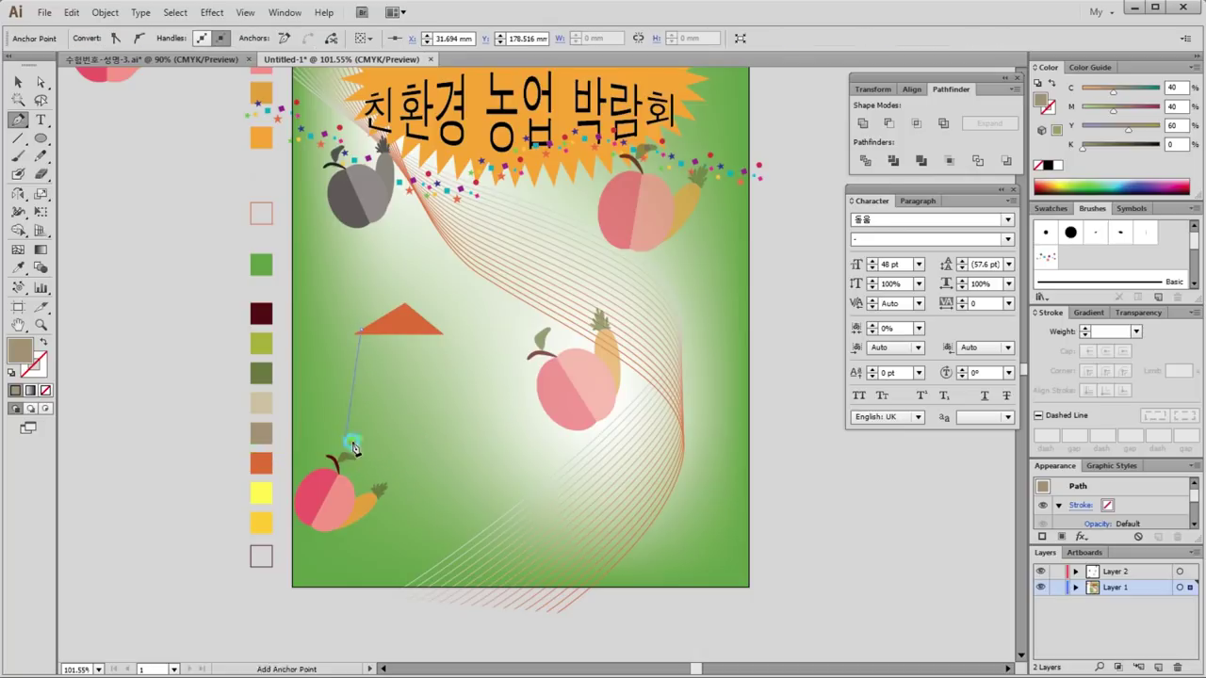
click(400, 443)
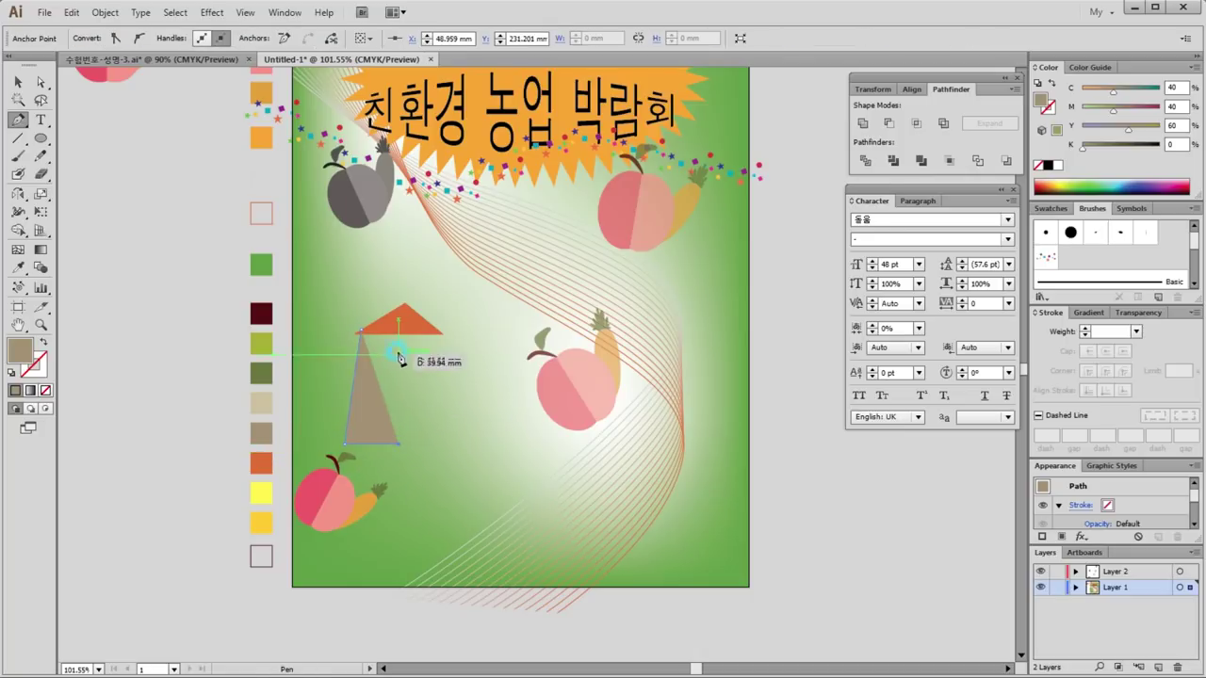
click(398, 329)
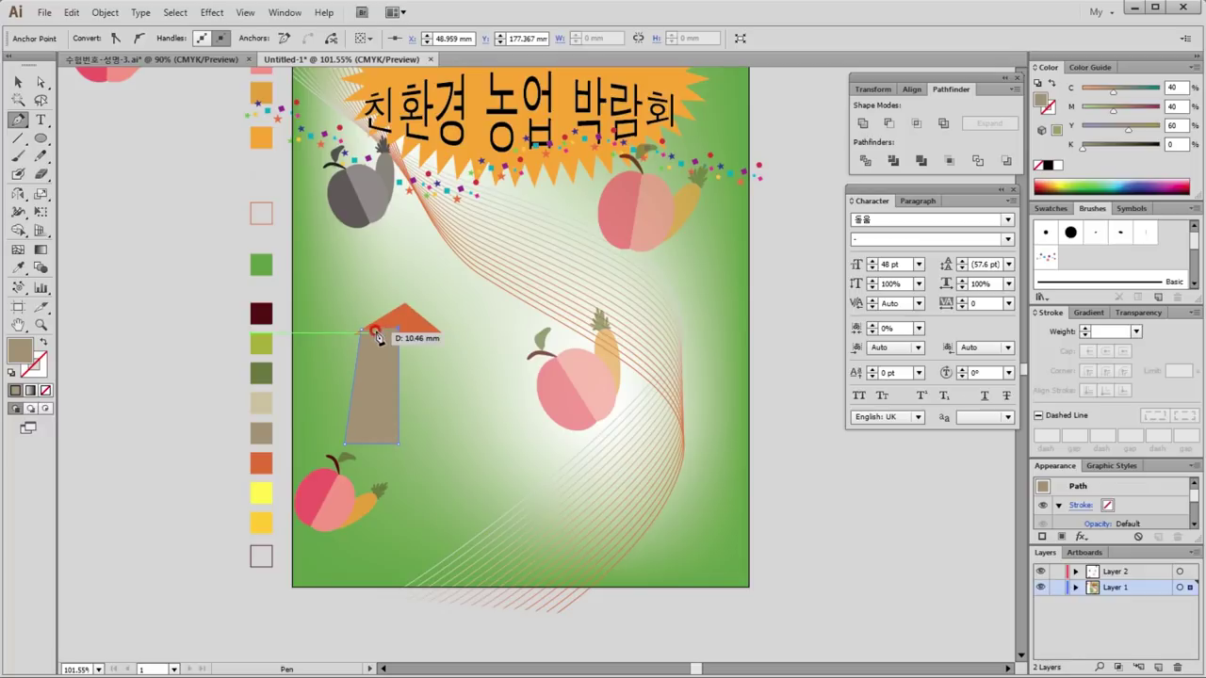
ctrl+click(194, 397)
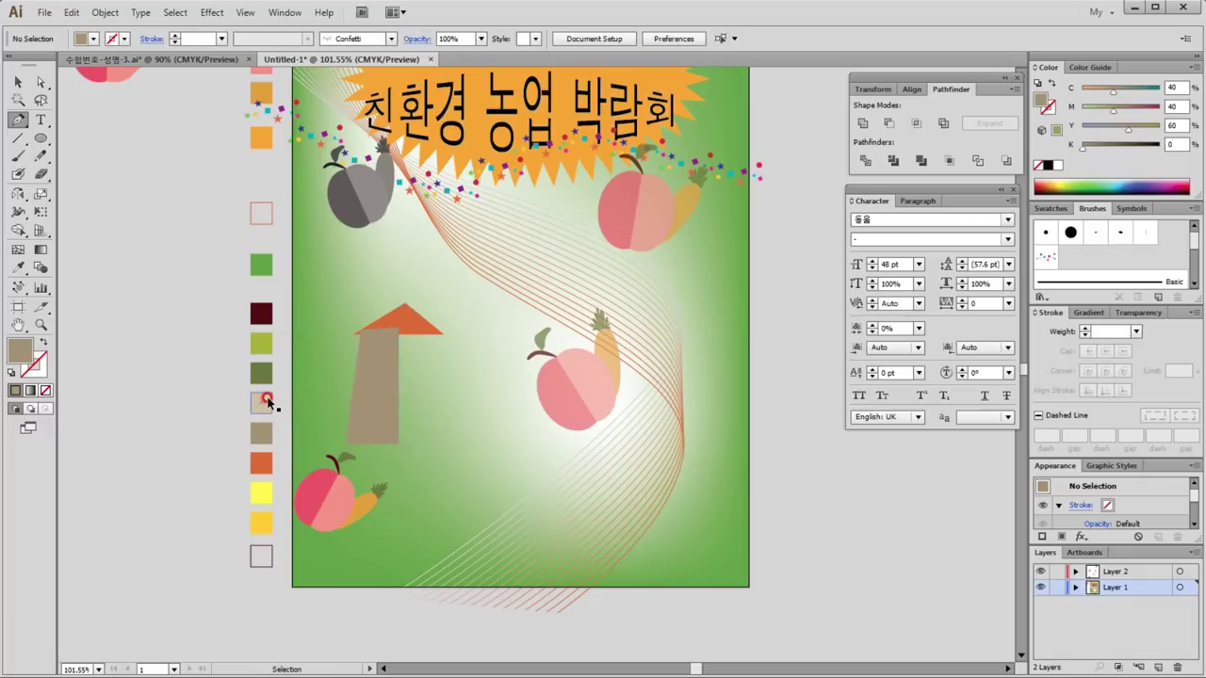
Step: Add the beige right wall beside it and zoom in on the house
ctrl+click(267, 402)
click(399, 330)
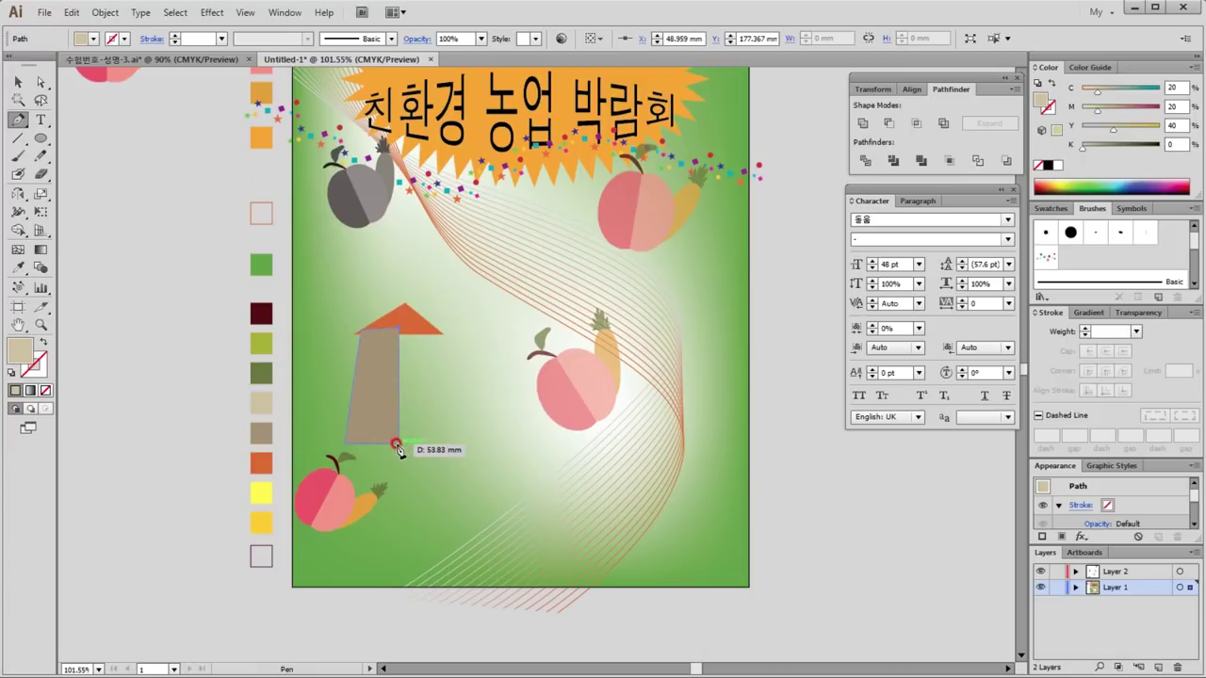
click(397, 445)
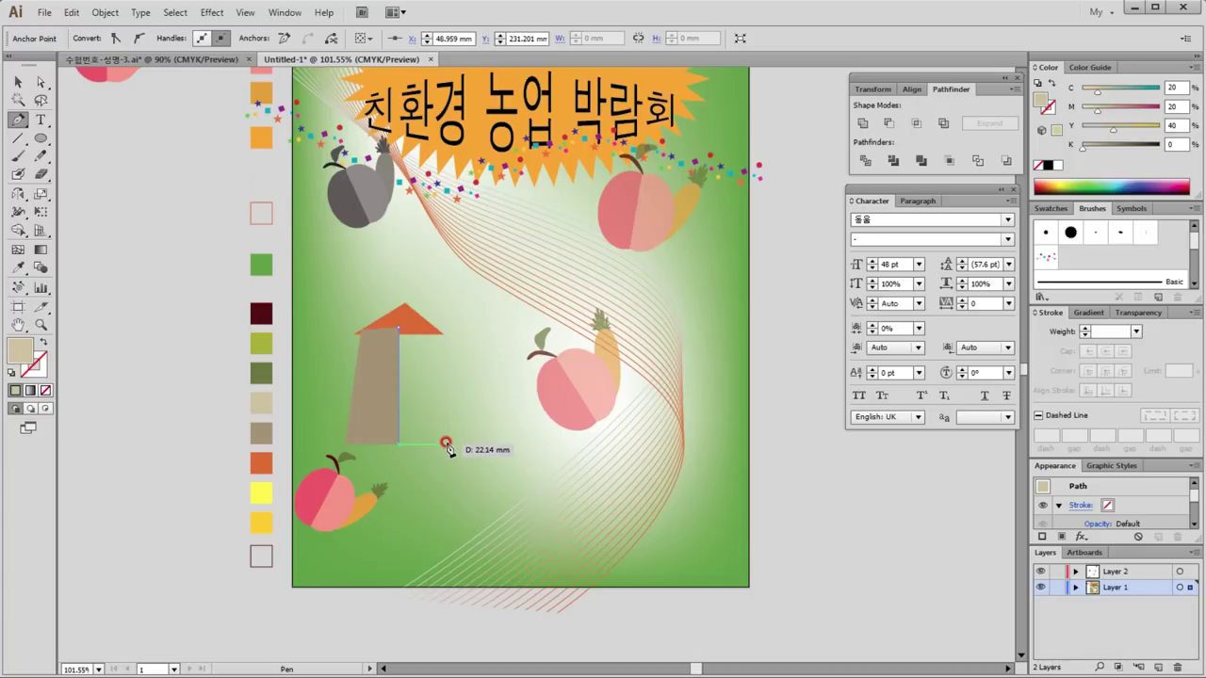
click(447, 444)
click(432, 341)
click(17, 82)
click(280, 242)
drag(279, 242, 538, 525)
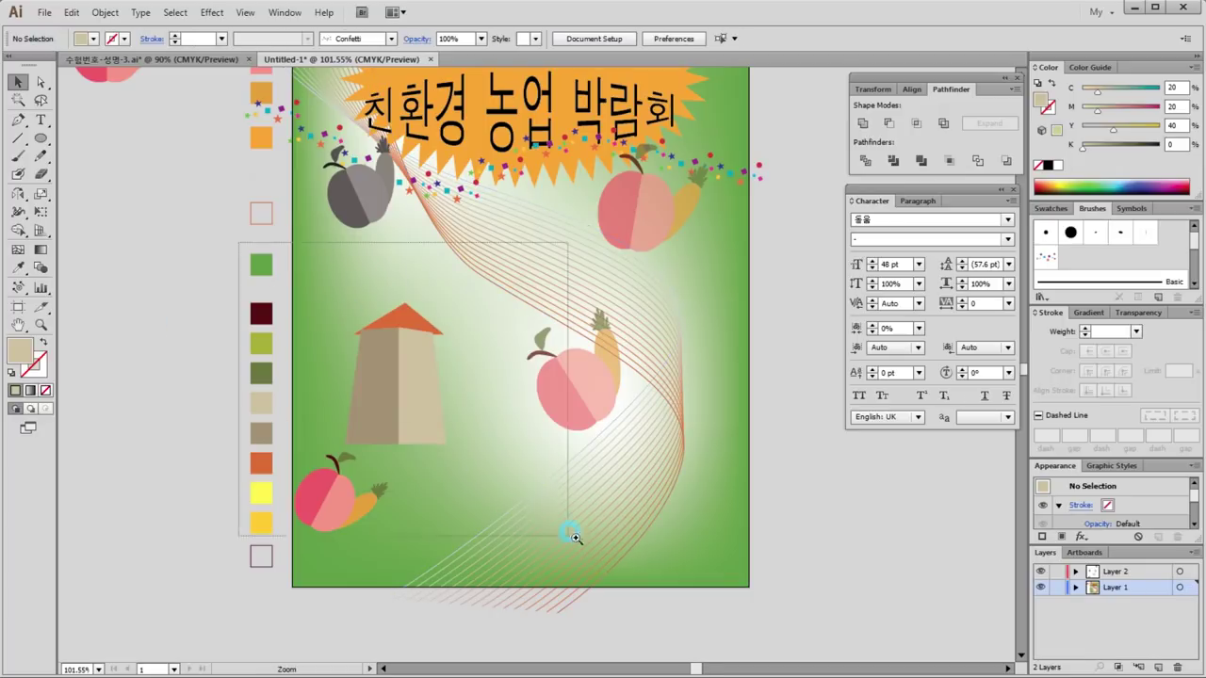
Step: Bring the orange roof triangle in front of the tower walls
click(527, 218)
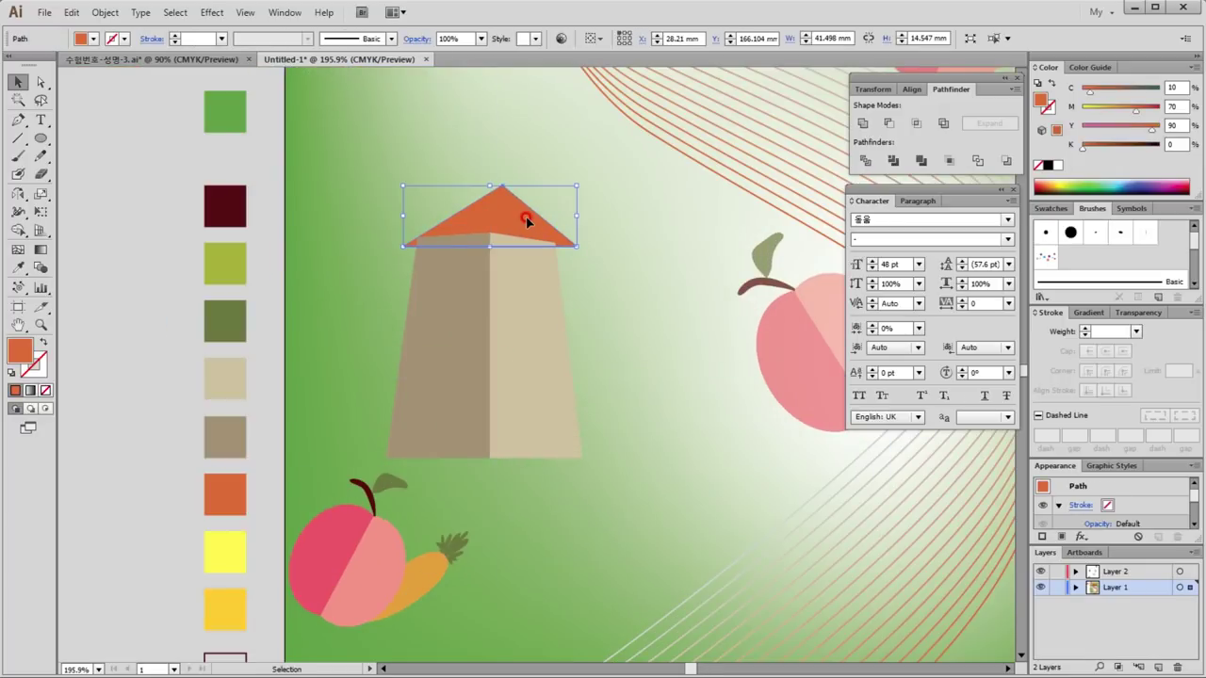
right_click(526, 216)
mouse_move(569, 435)
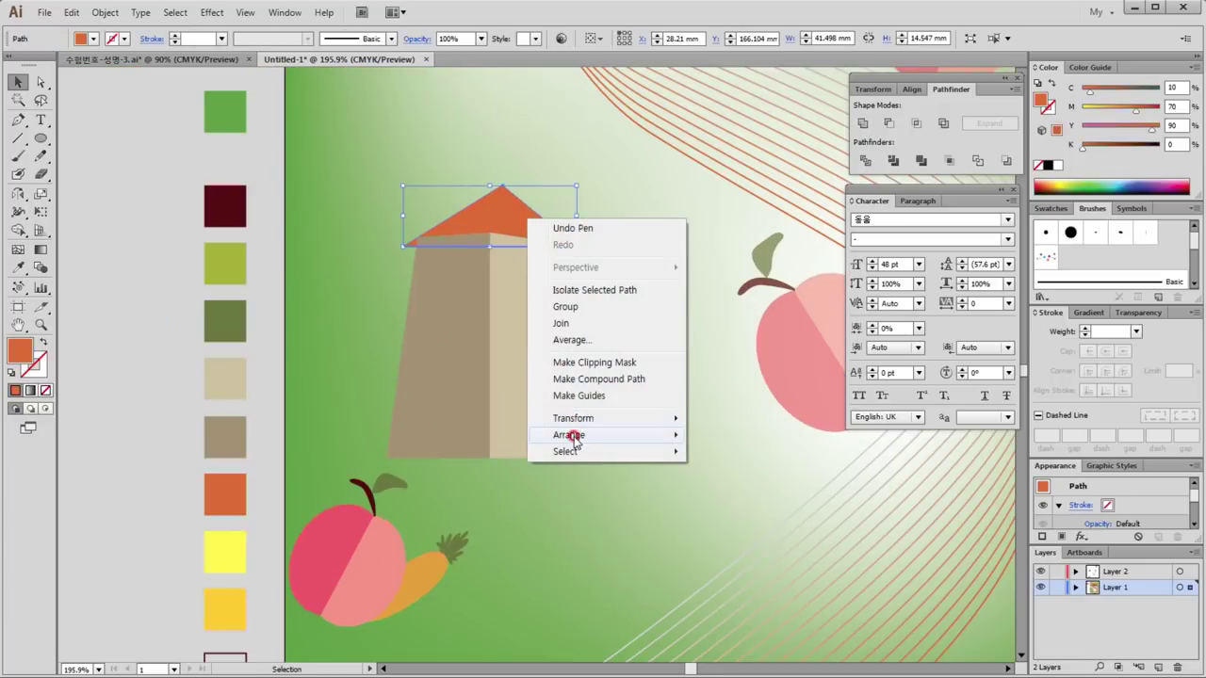
click(762, 434)
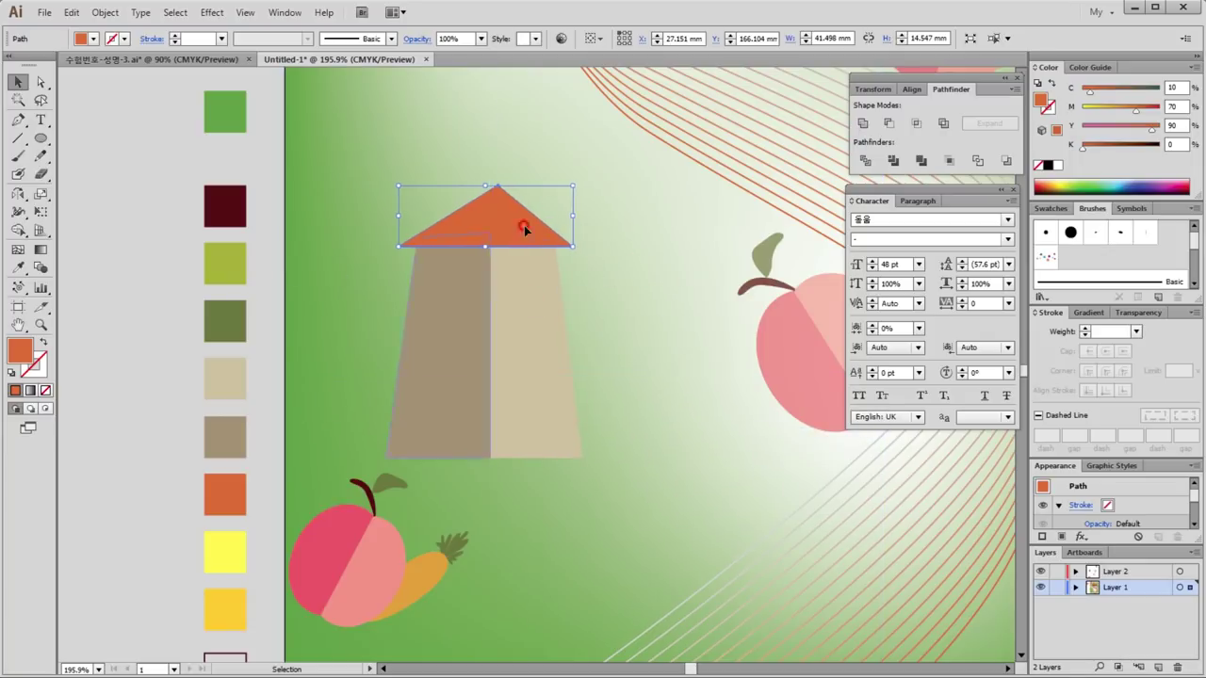
click(132, 141)
Step: Move the roof's peak left to centre it over the wall seam
click(41, 82)
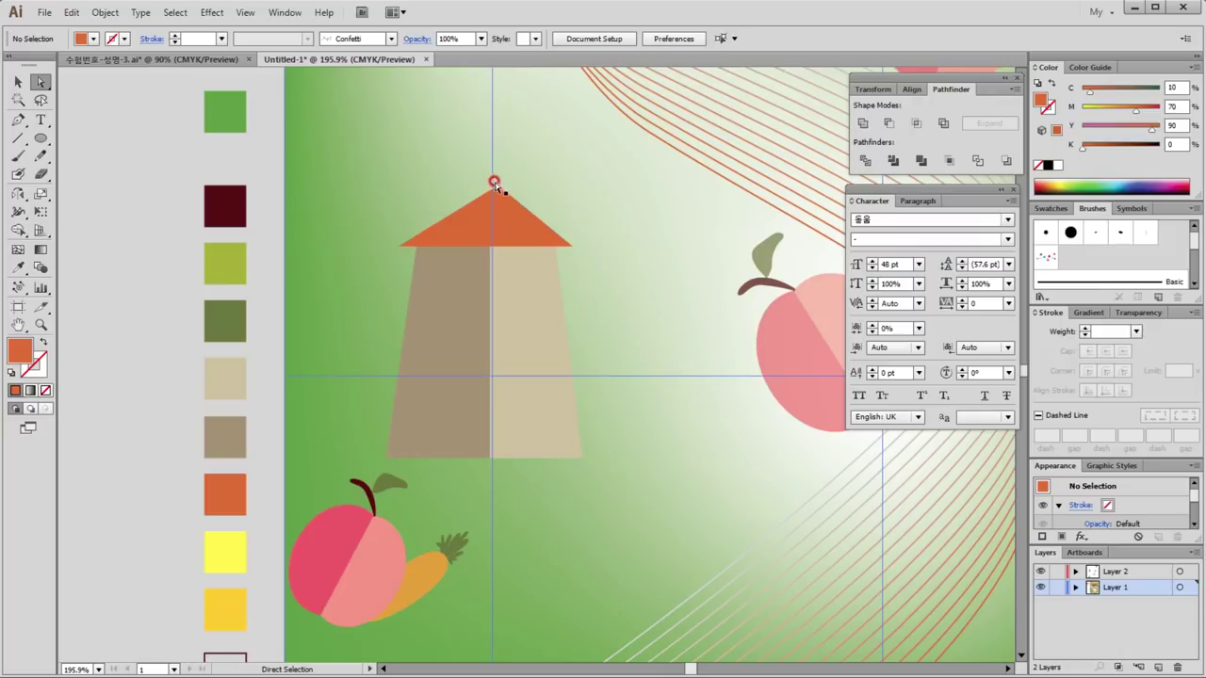
drag(498, 184, 490, 186)
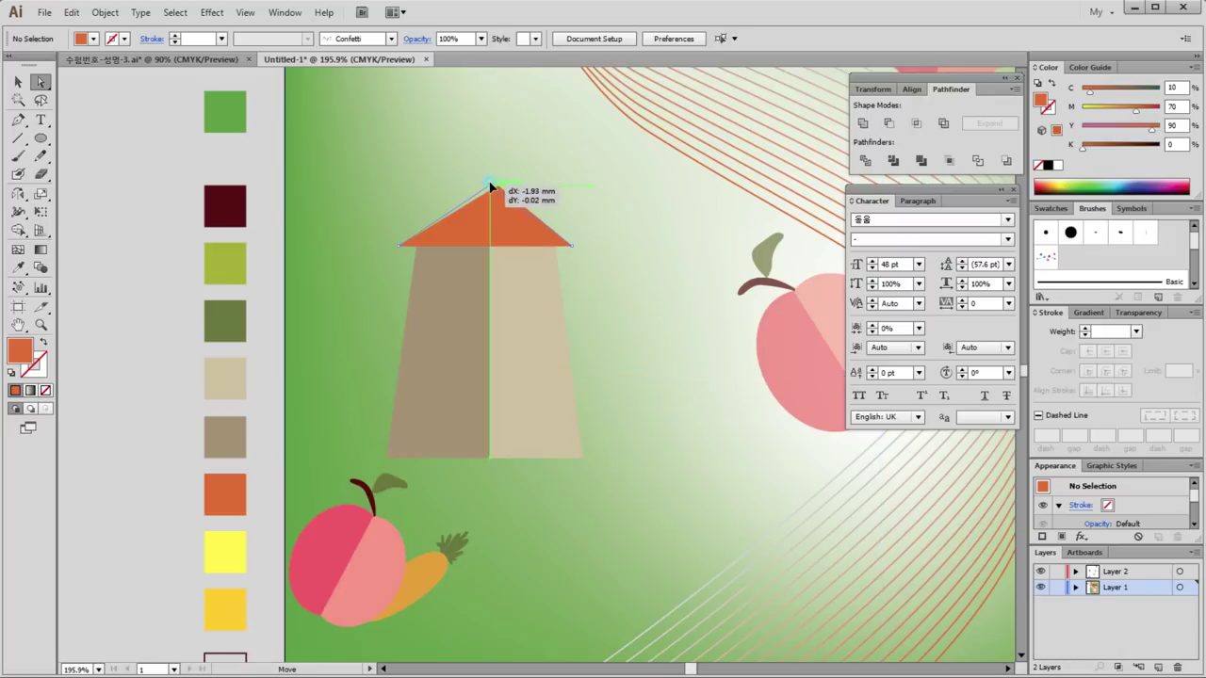
click(119, 231)
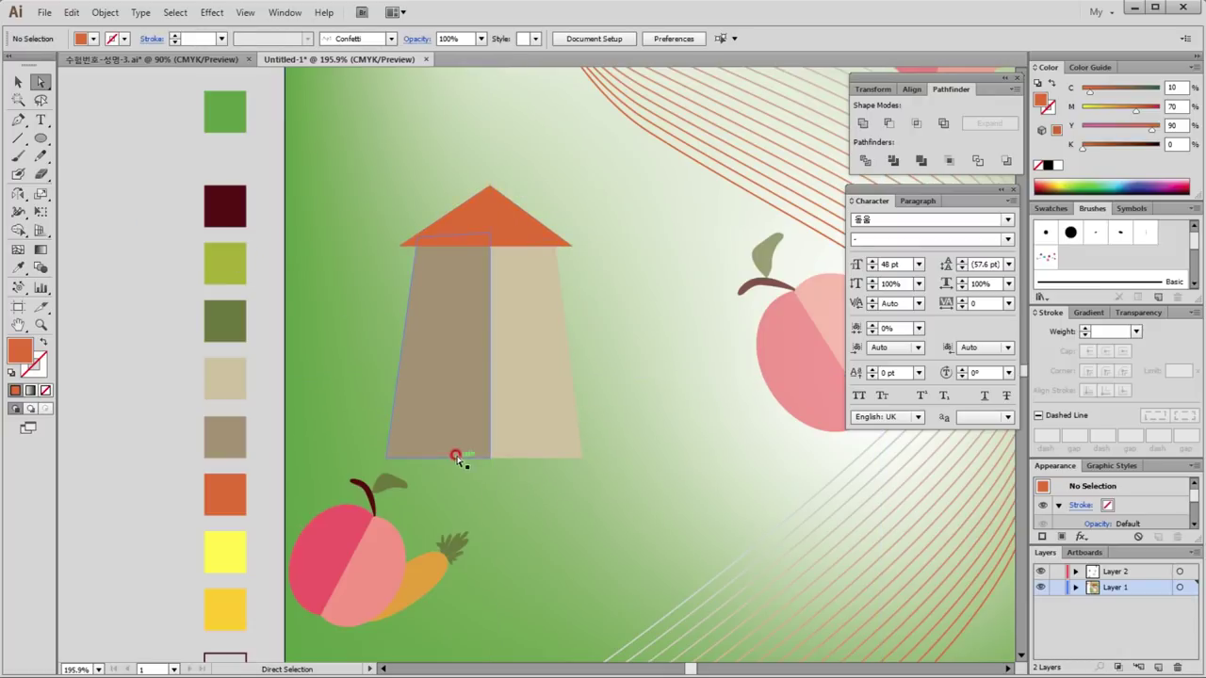
drag(476, 324, 521, 422)
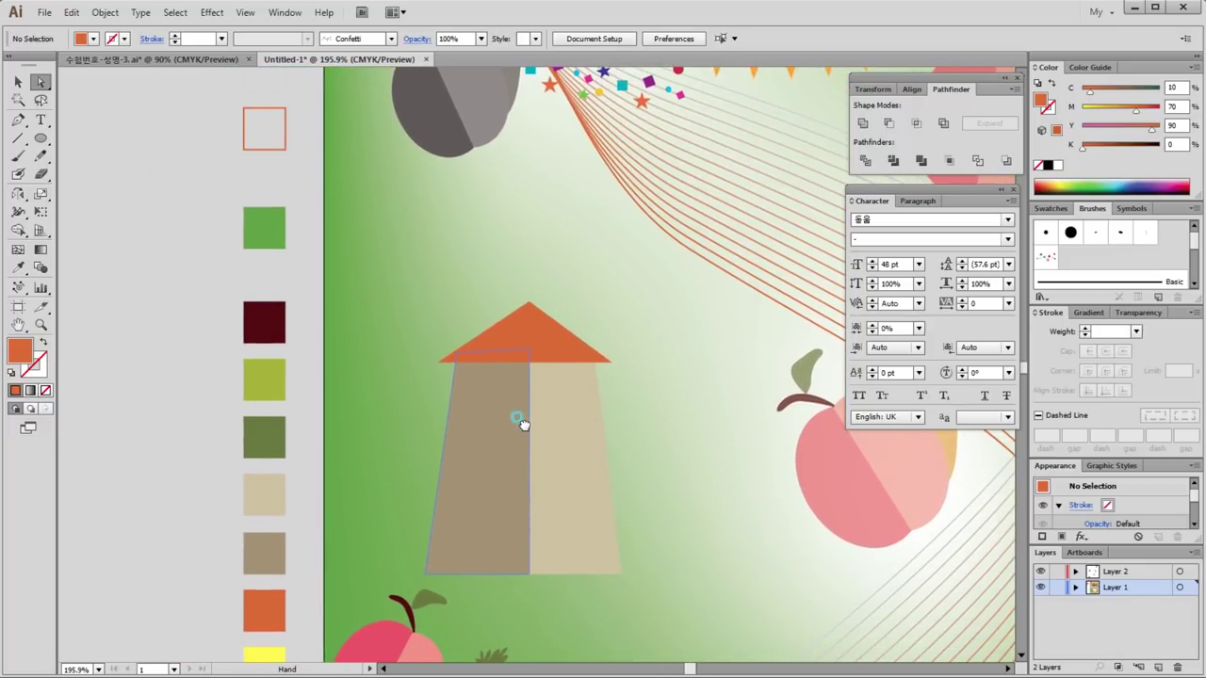
drag(521, 422, 624, 421)
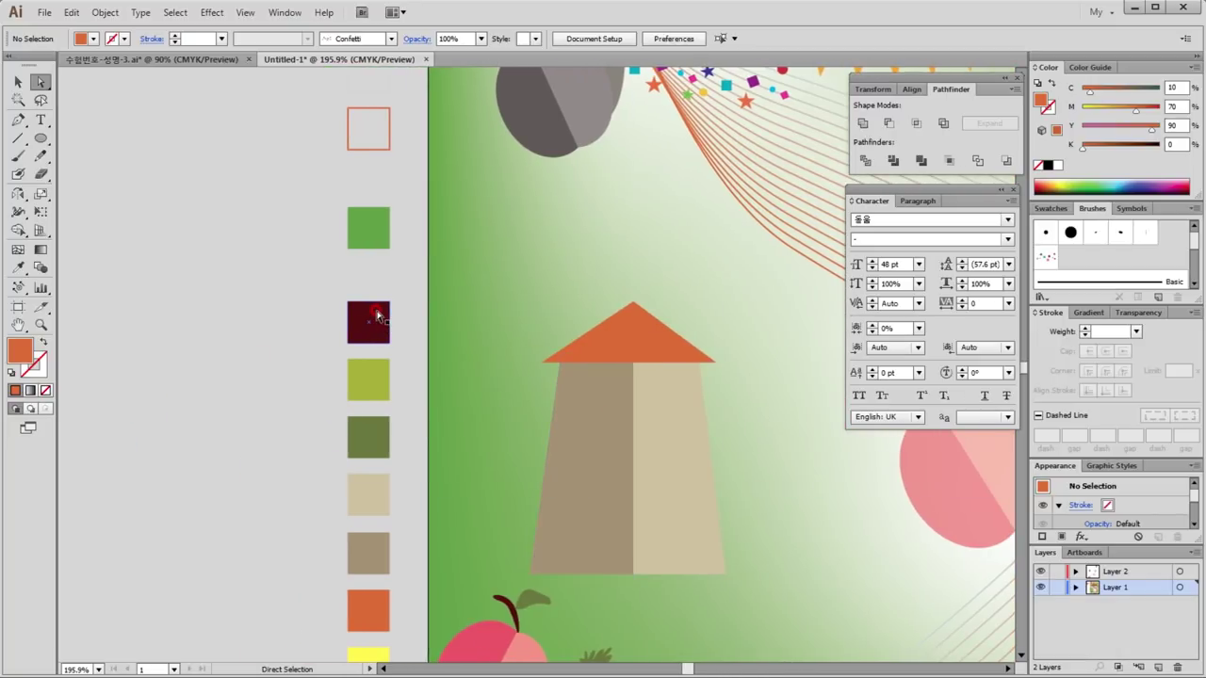
Step: Draw a tall vertical line with a dark red stroke beside the poster
click(376, 315)
click(18, 82)
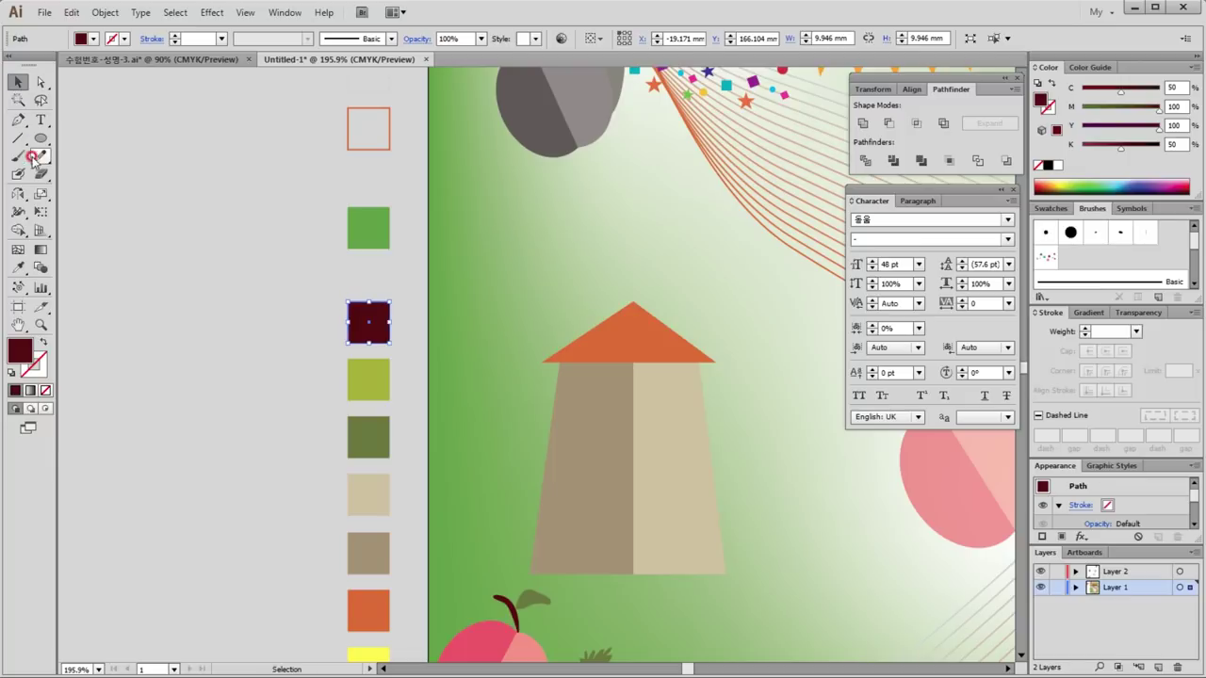
click(21, 121)
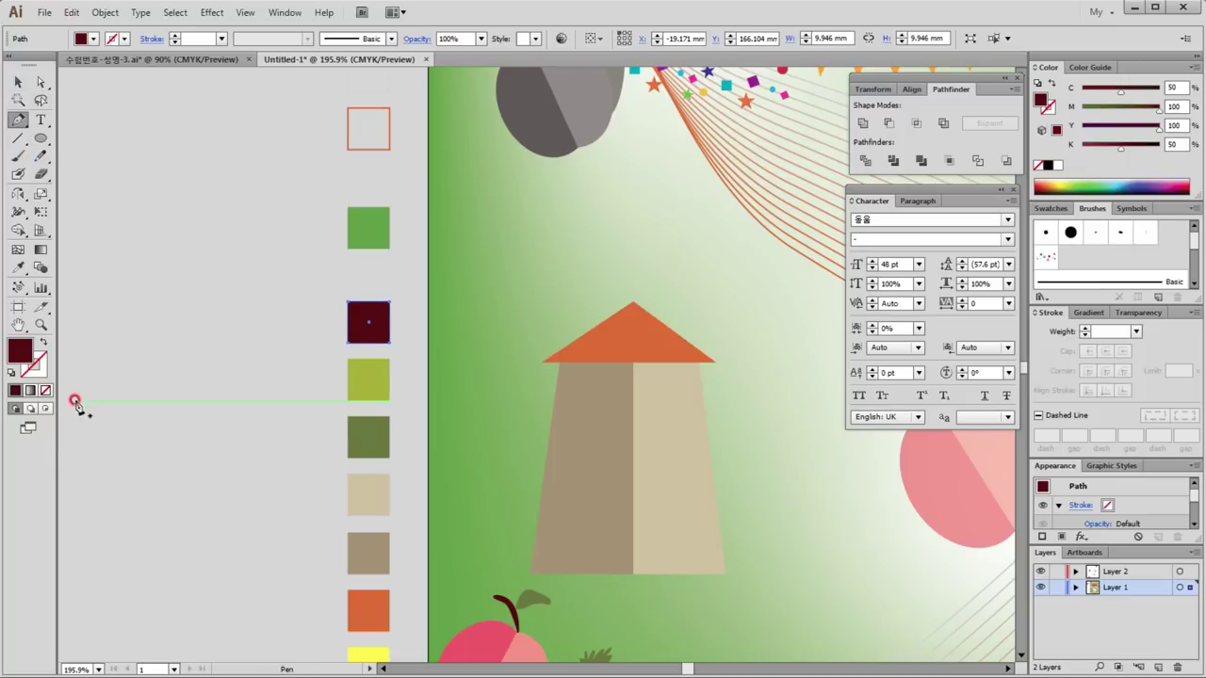
click(172, 445)
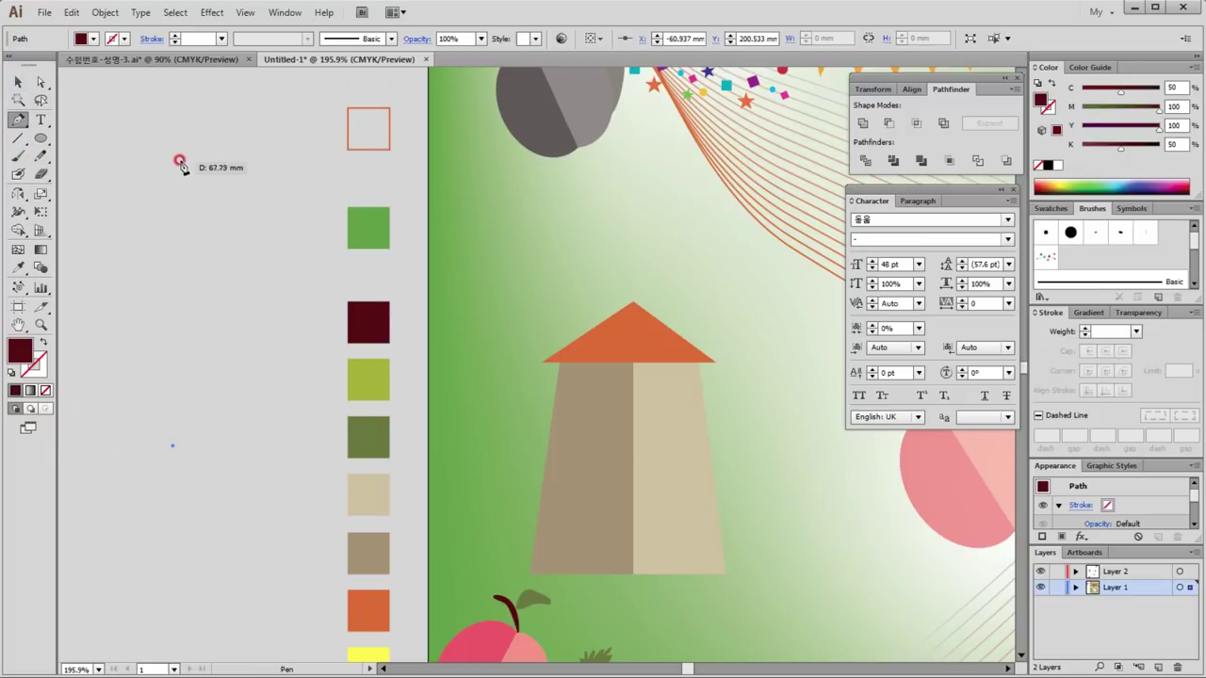
click(172, 161)
drag(234, 268, 53, 363)
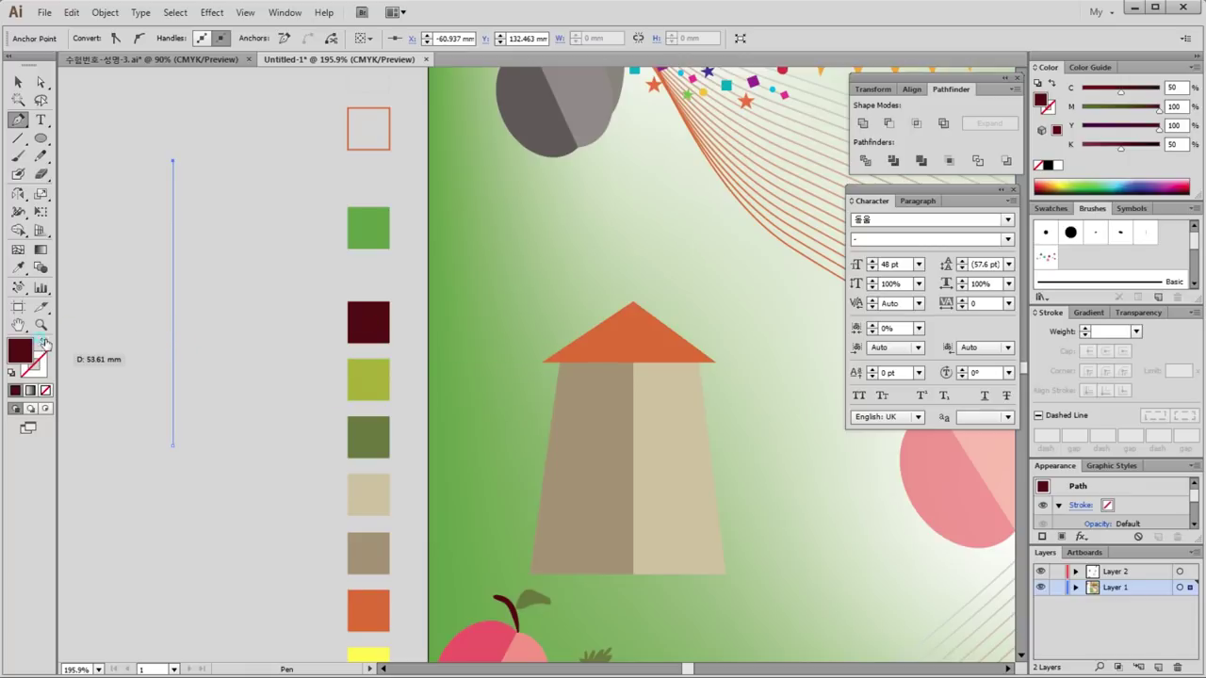
click(44, 344)
ctrl+click(236, 410)
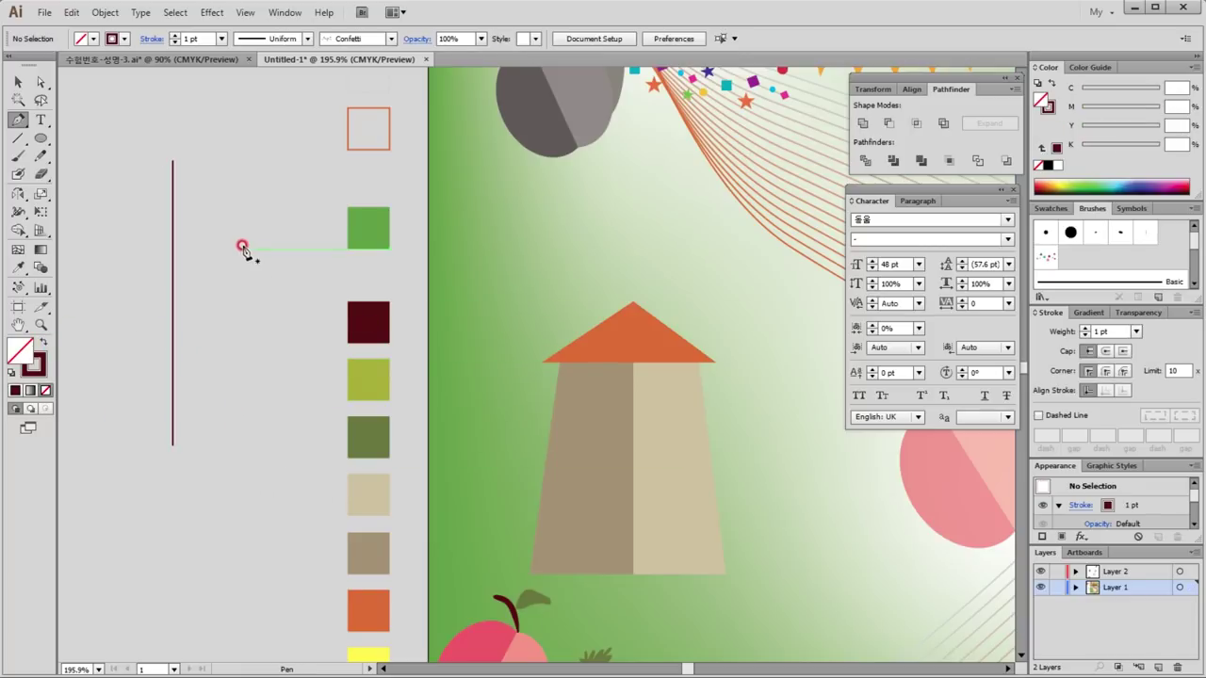
Step: Add a short horizontal segment at the top and repeat copies evenly downward
click(174, 162)
click(239, 162)
click(19, 84)
click(201, 158)
drag(201, 158, 203, 181)
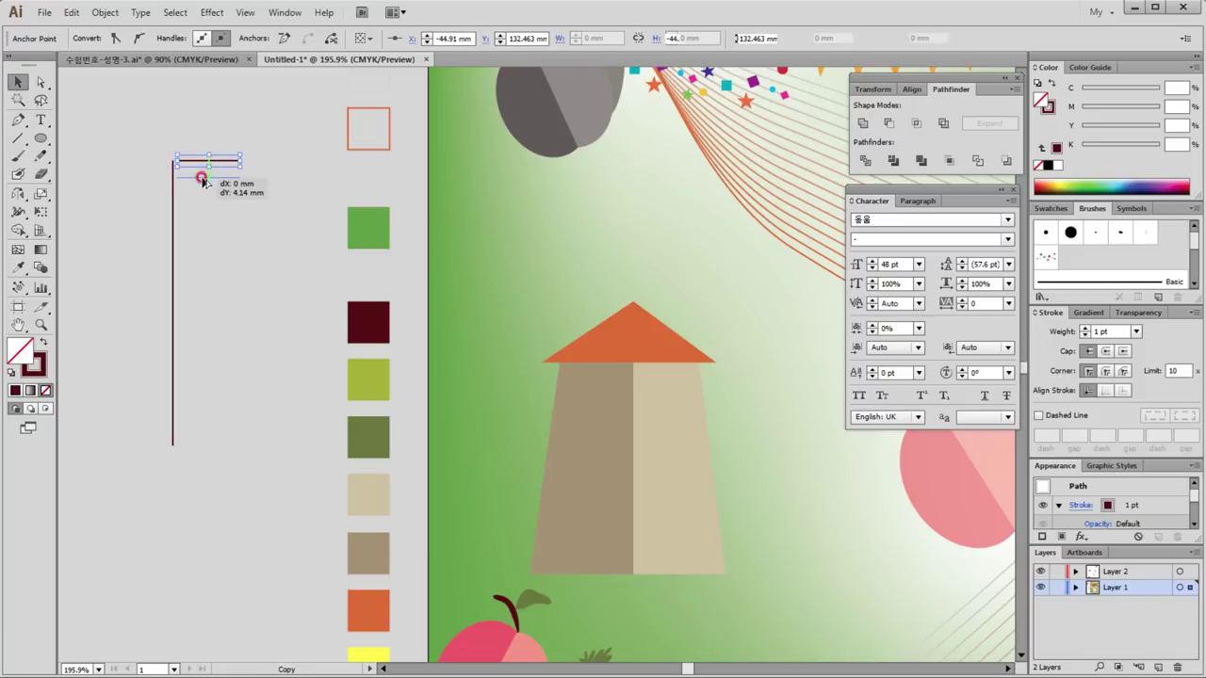
drag(203, 181, 203, 179)
key(ctrl+d)
key(ctrl+d)
key(ctrl+d)
key(ctrl+d)
key(ctrl+d)
key(ctrl+d)
key(ctrl+d)
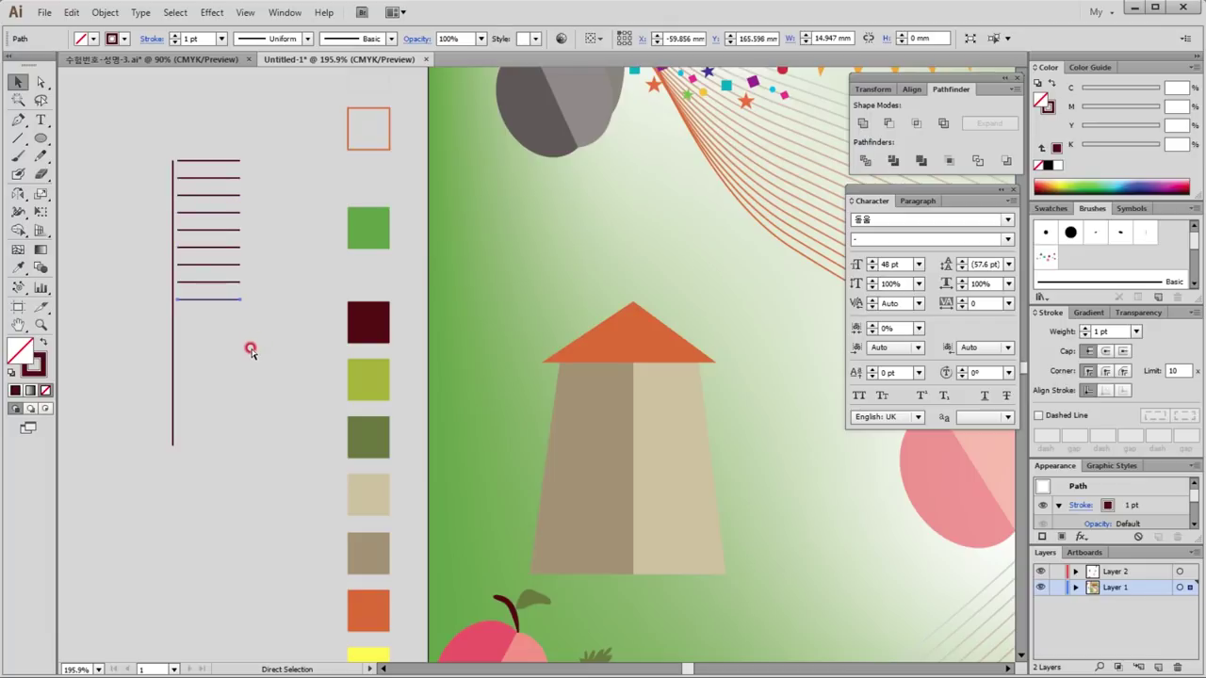
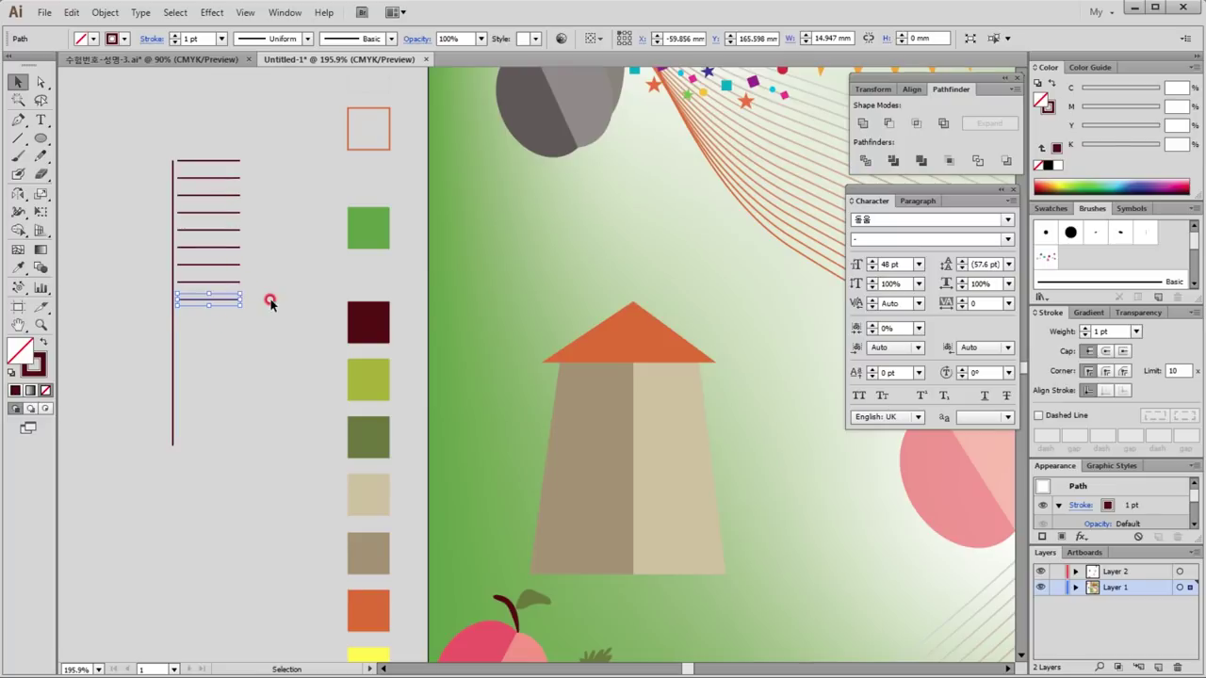
Step: Nudge the bottom rung down and draw the ladder's left rail joining the rung ends
key(shift+Down)
click(256, 354)
click(17, 120)
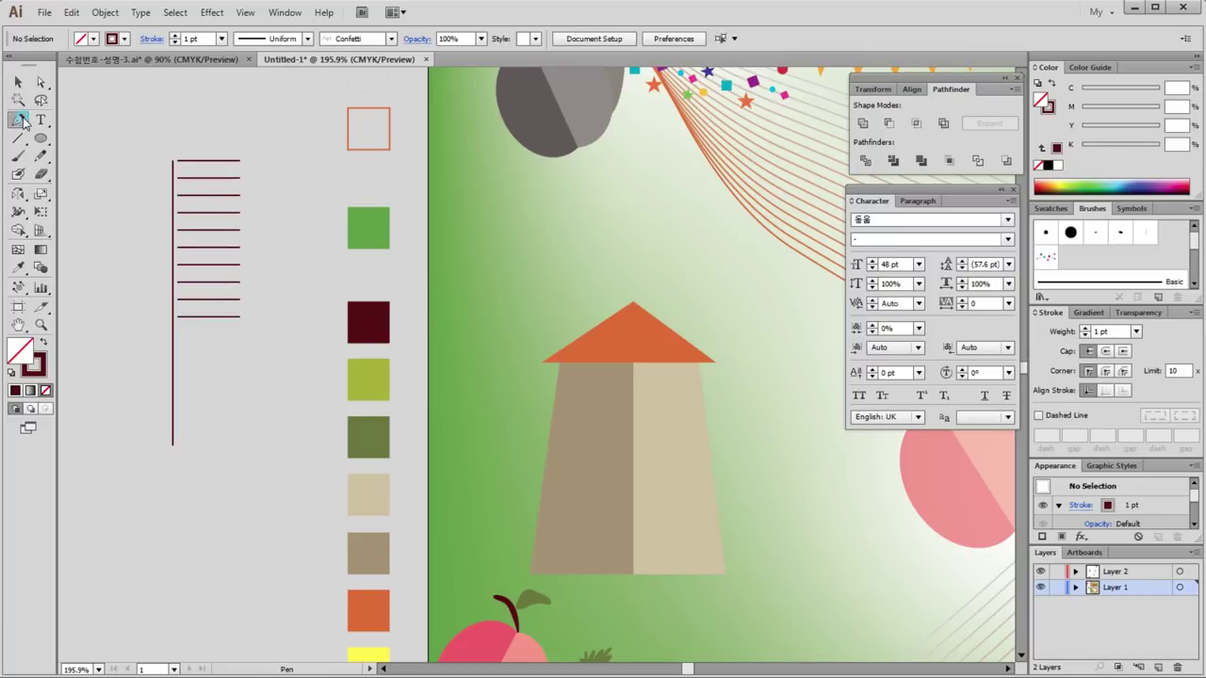
click(177, 161)
click(177, 317)
Step: Draw the right rail between the top and bottom rung ends, redo it after undoing, and select the ladder
ctrl+click(283, 229)
click(241, 160)
click(240, 317)
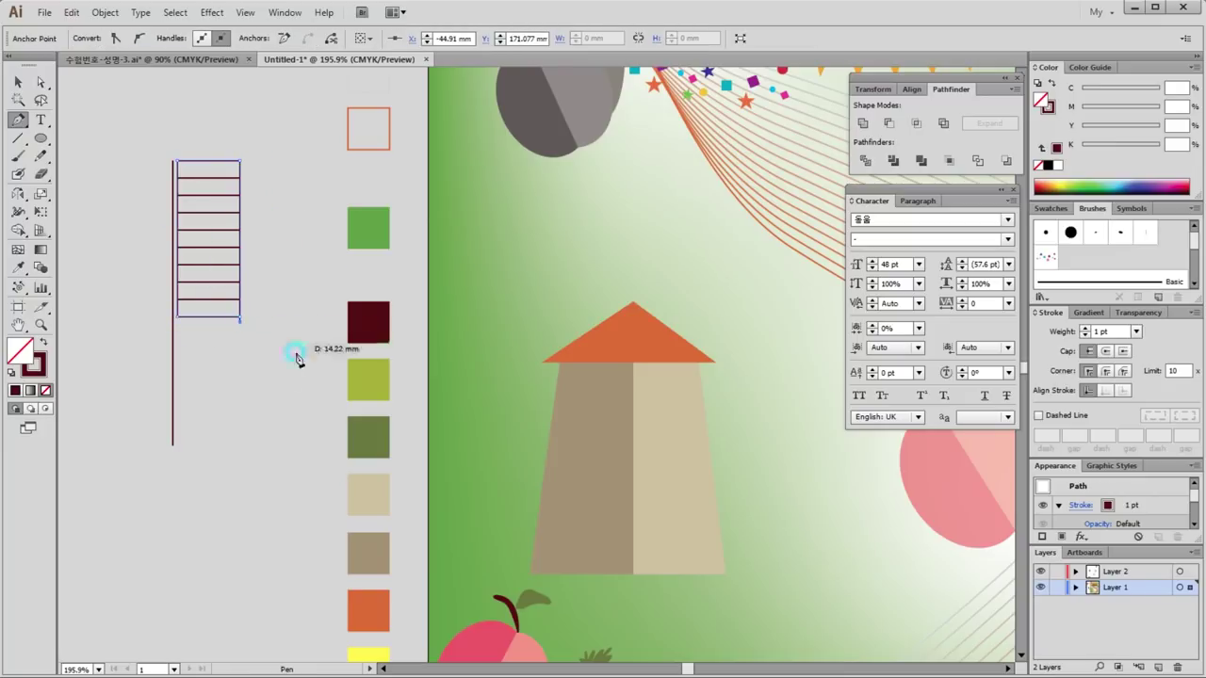
ctrl+click(289, 358)
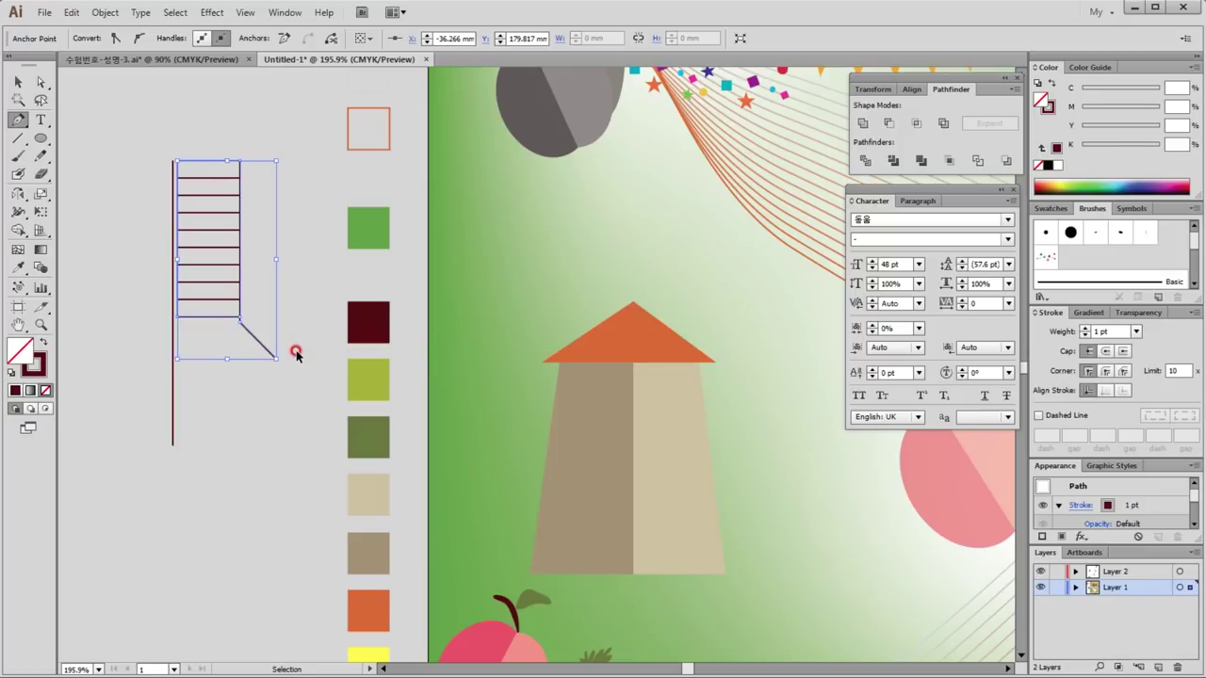
key(ctrl+z)
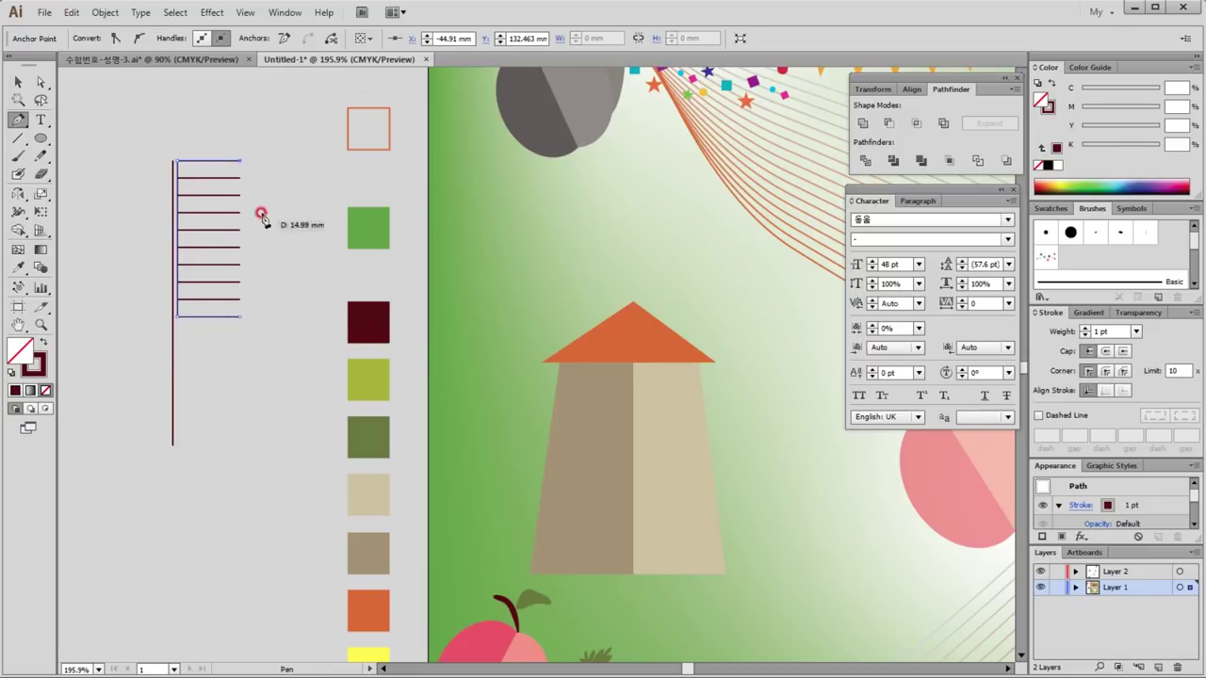
click(240, 317)
ctrl+click(275, 255)
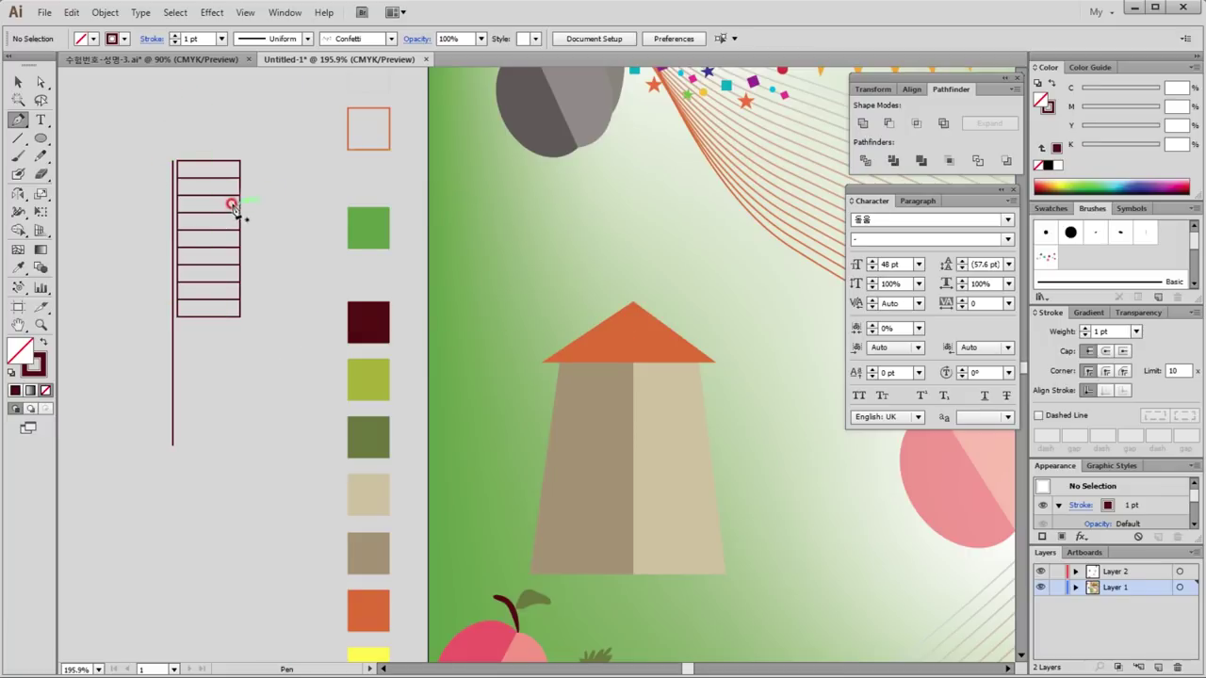
click(18, 82)
drag(124, 115, 267, 495)
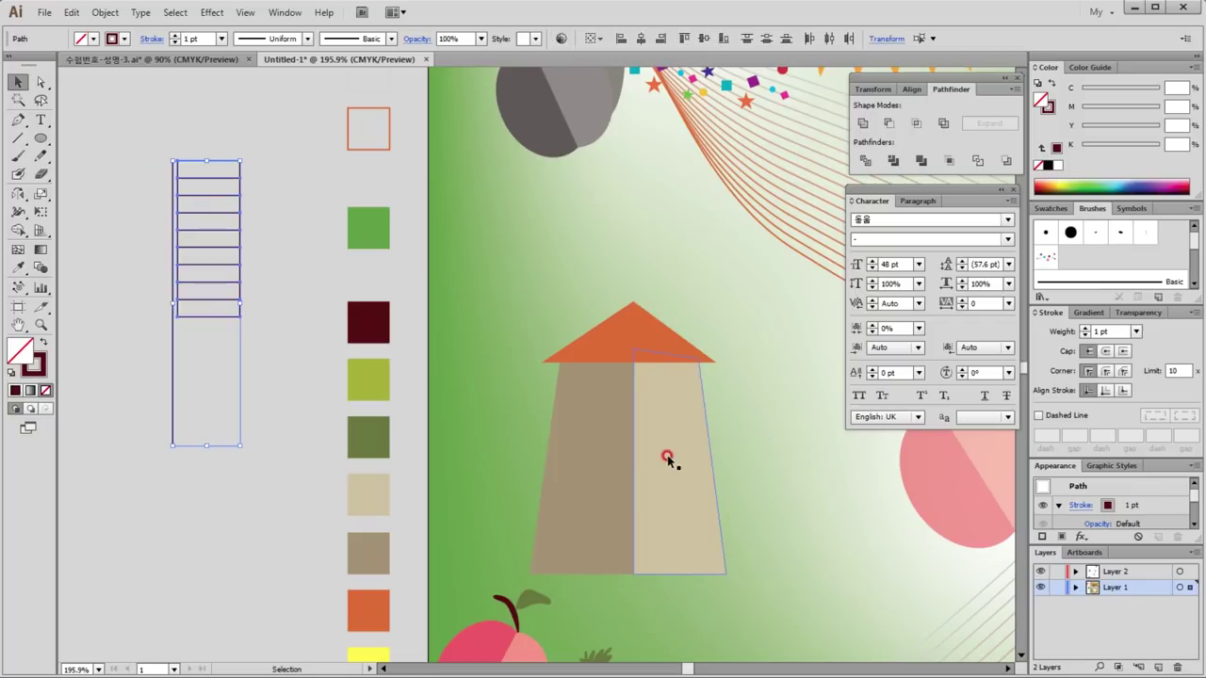
Step: Shorten the ladder from the bottom and set its stroke weight to 2.5 pt
click(1130, 335)
click(1154, 388)
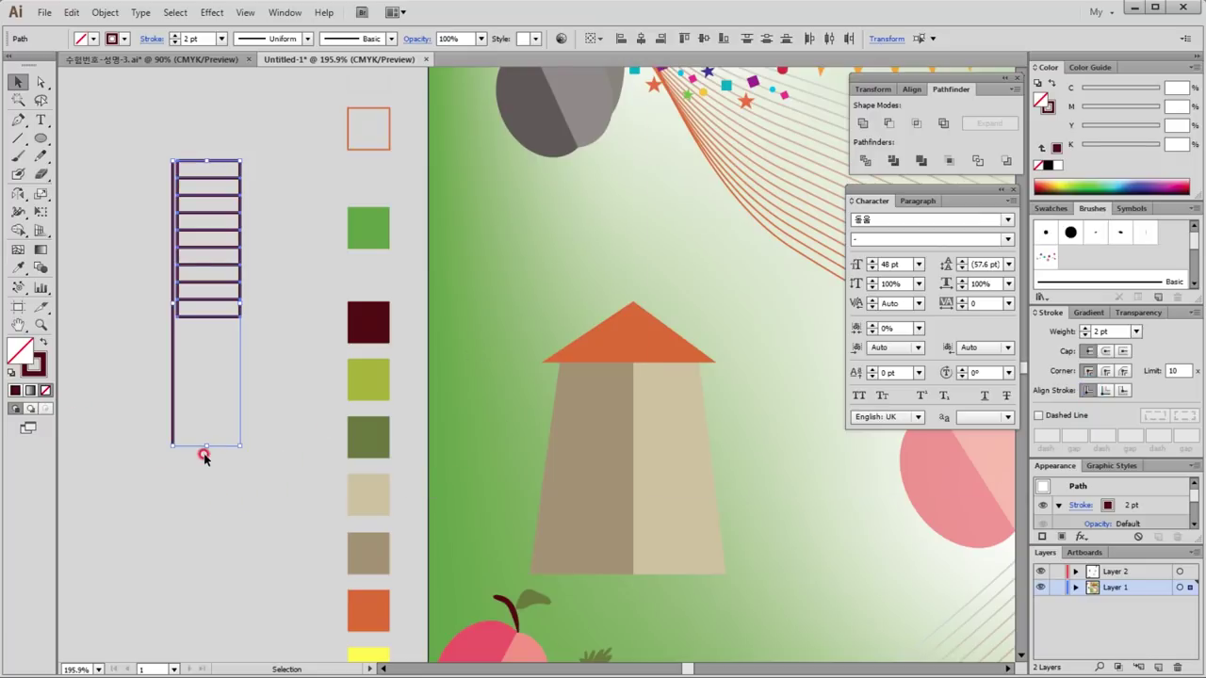
drag(206, 443, 208, 422)
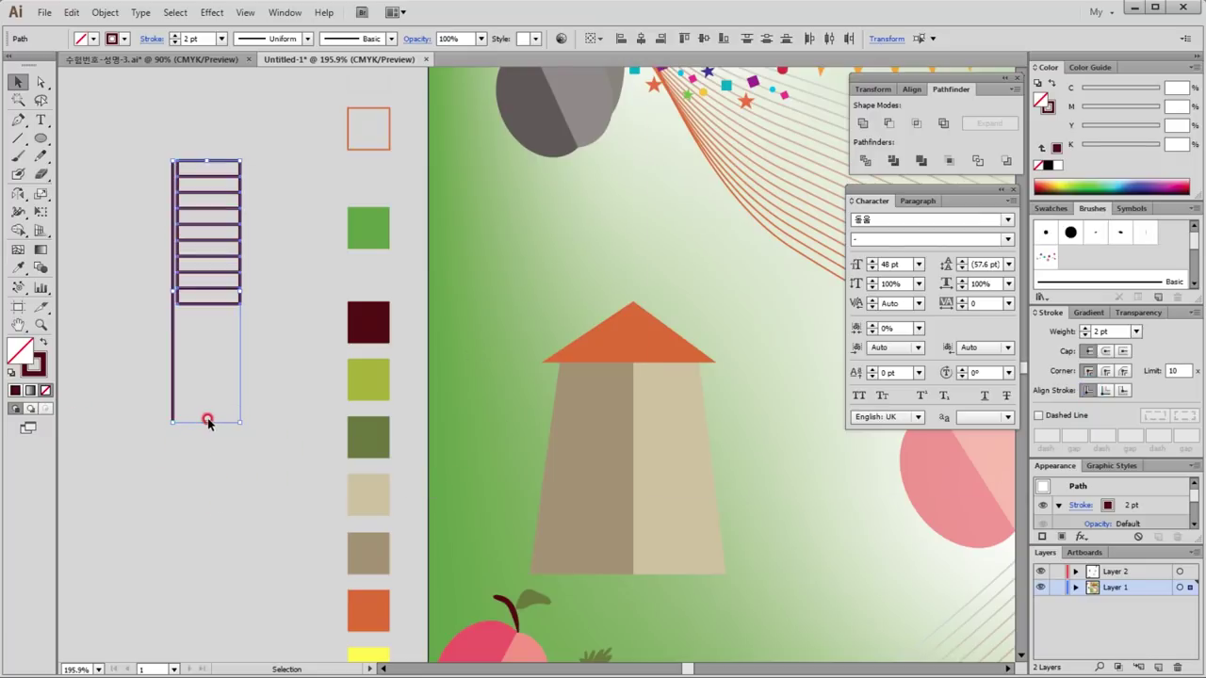
click(1104, 331)
click(1134, 331)
click(1147, 400)
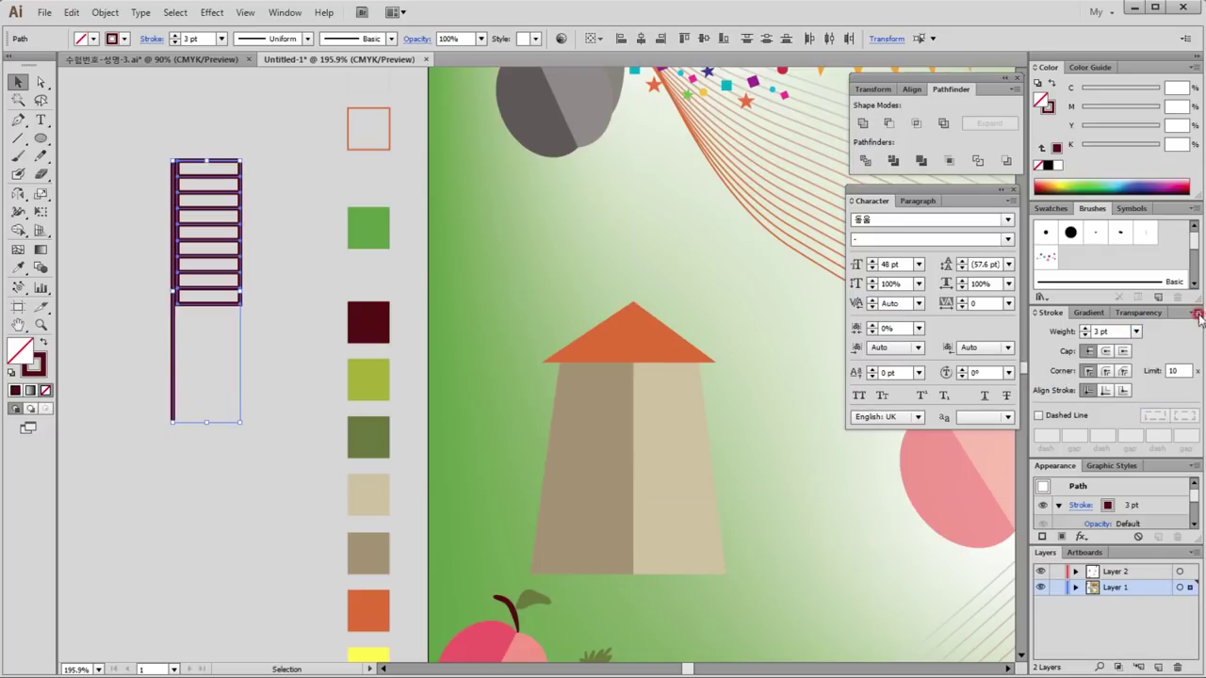
drag(1088, 327, 1036, 331)
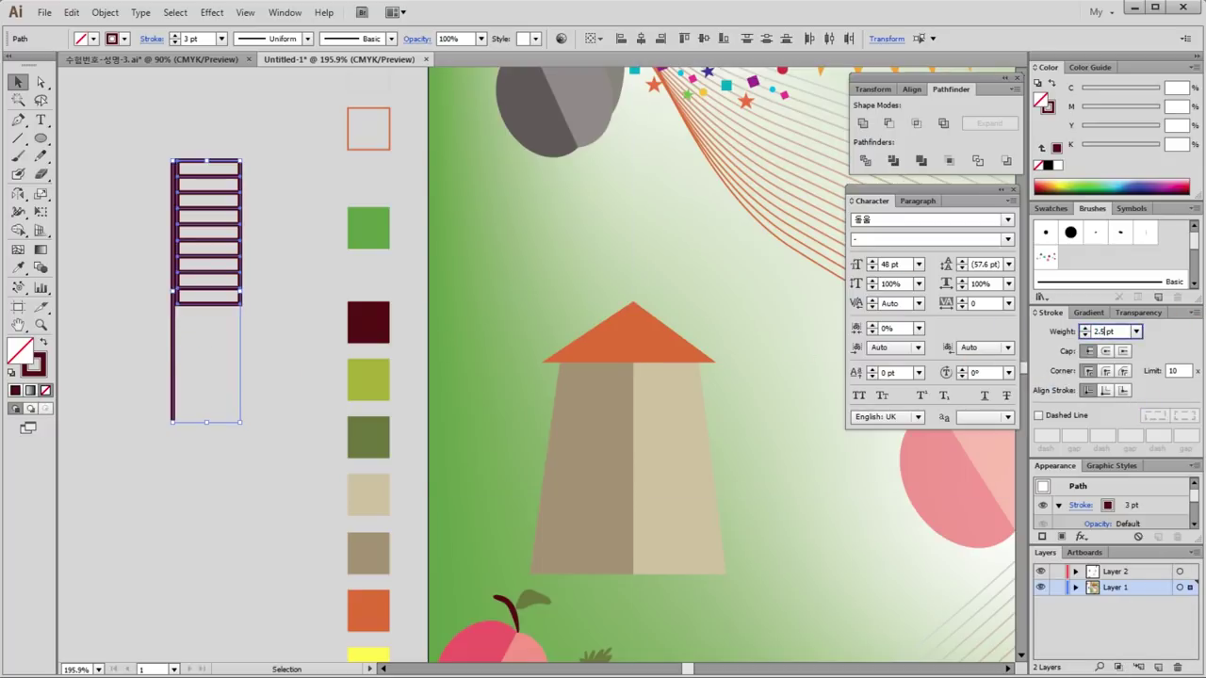
text(.5)
key(Return)
Step: Nudge the long vertical pole slightly left beside the ladder
click(292, 361)
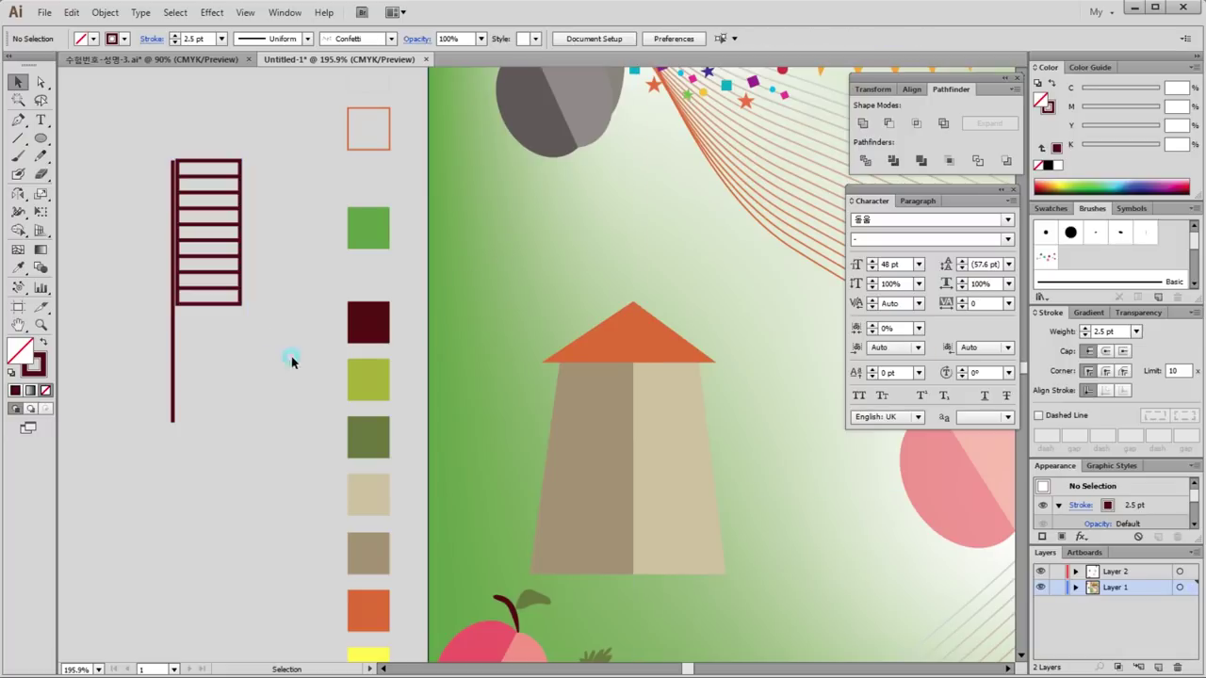
click(174, 363)
key(Left)
key(Left)
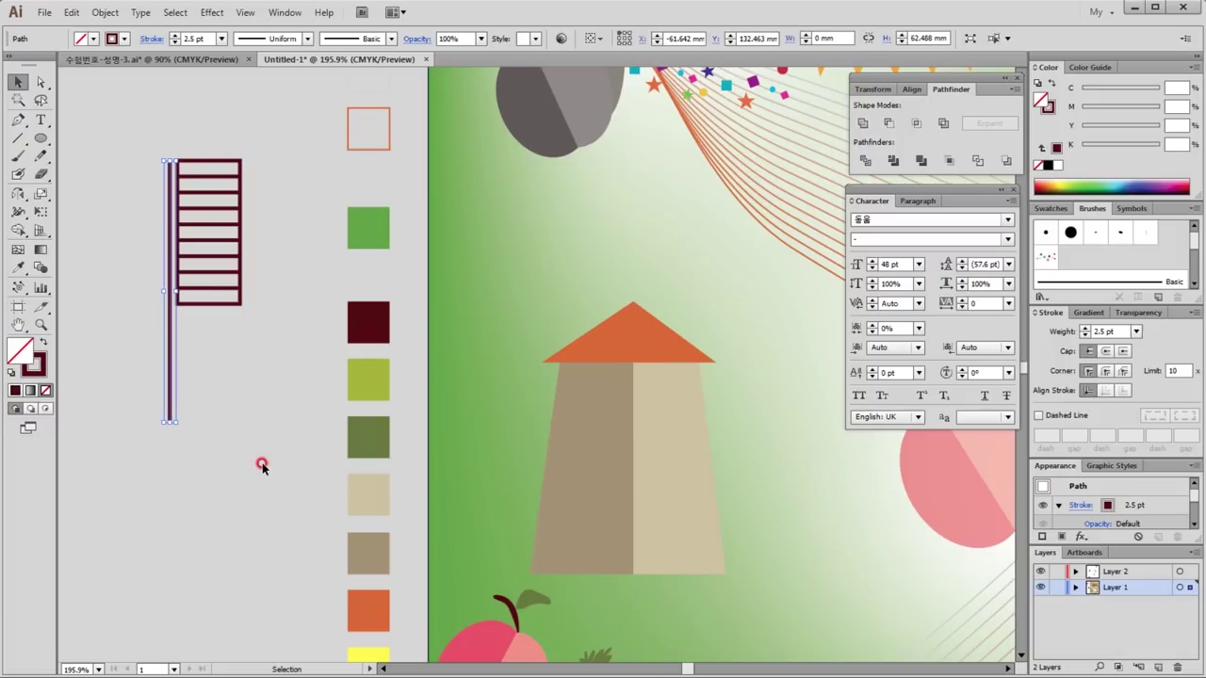
click(258, 456)
key(ctrl+minus)
key(ctrl+minus)
key(ctrl+minus)
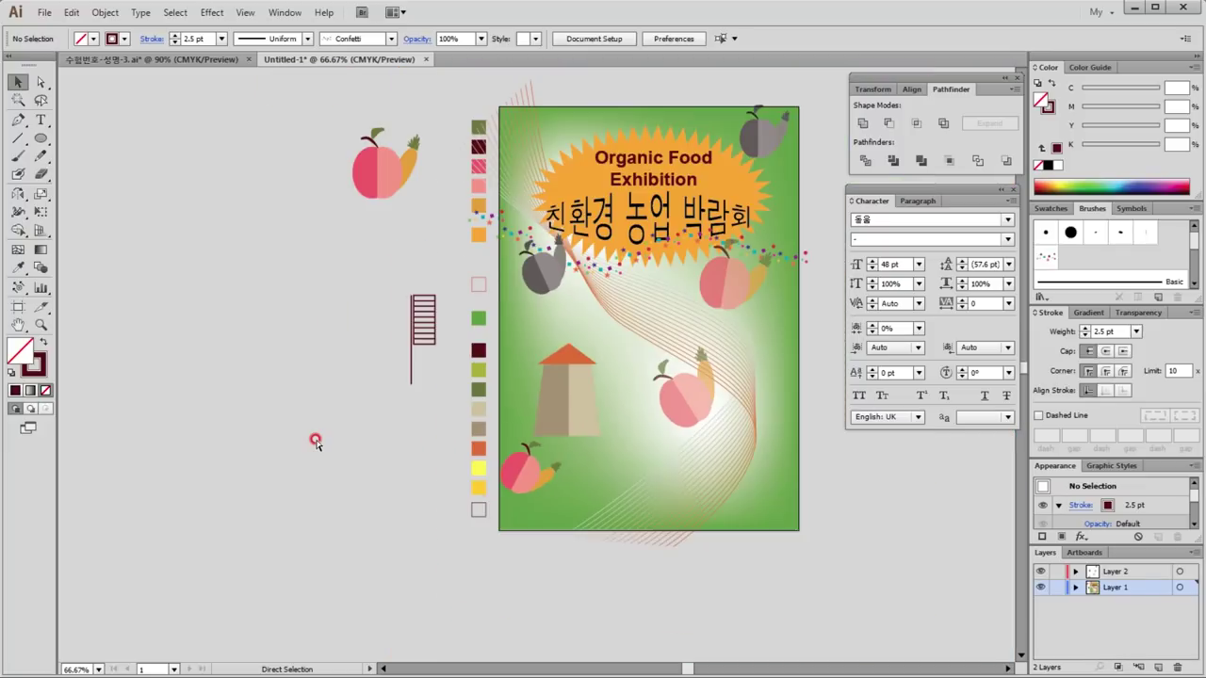
Step: Group the ladder and pole, then move the group further left
drag(508, 365, 347, 364)
drag(226, 261, 293, 398)
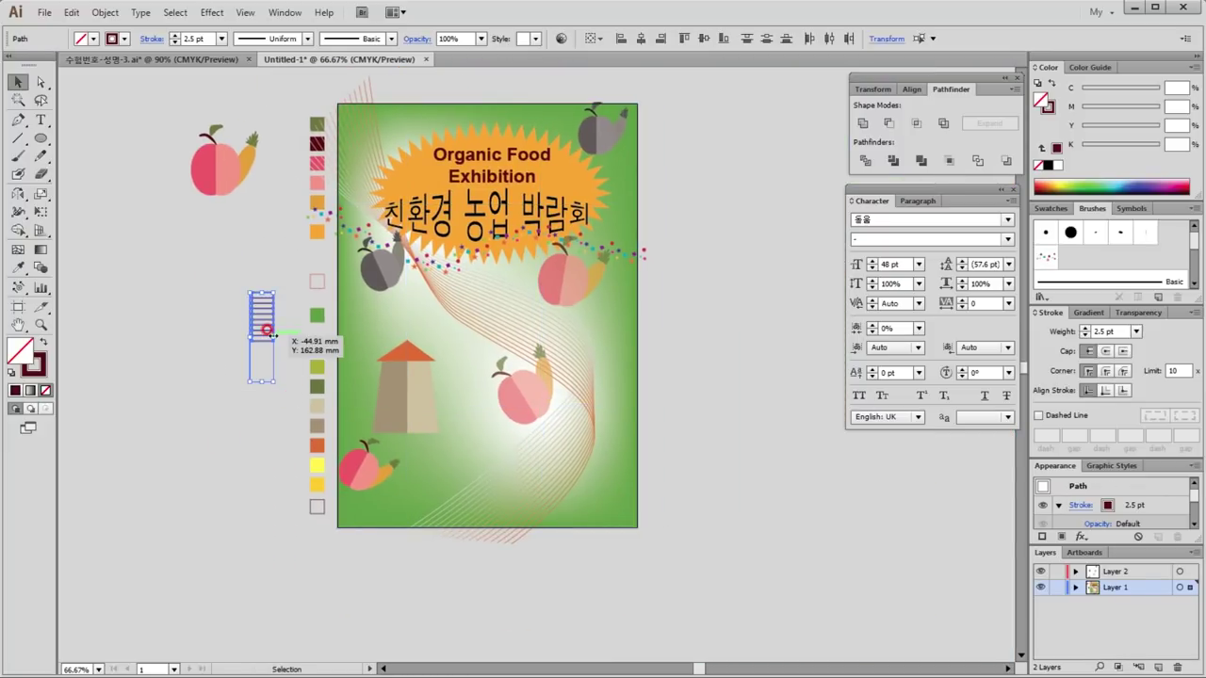
right_click(266, 329)
click(303, 406)
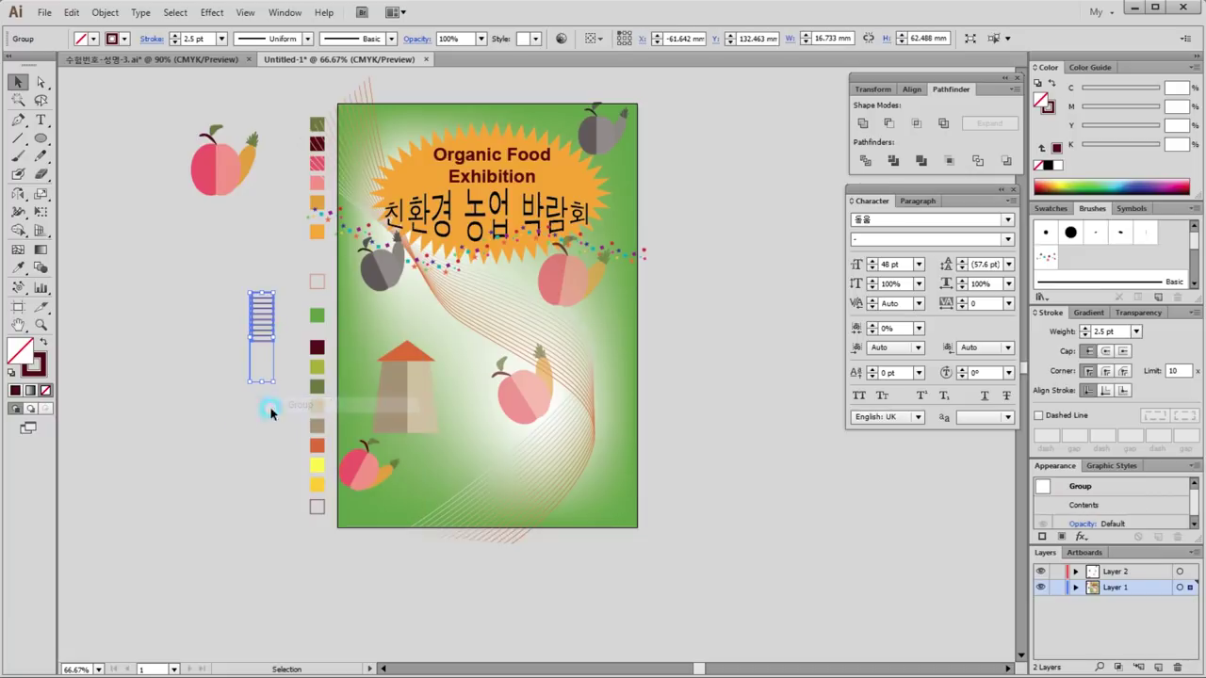
click(352, 380)
drag(161, 201, 632, 538)
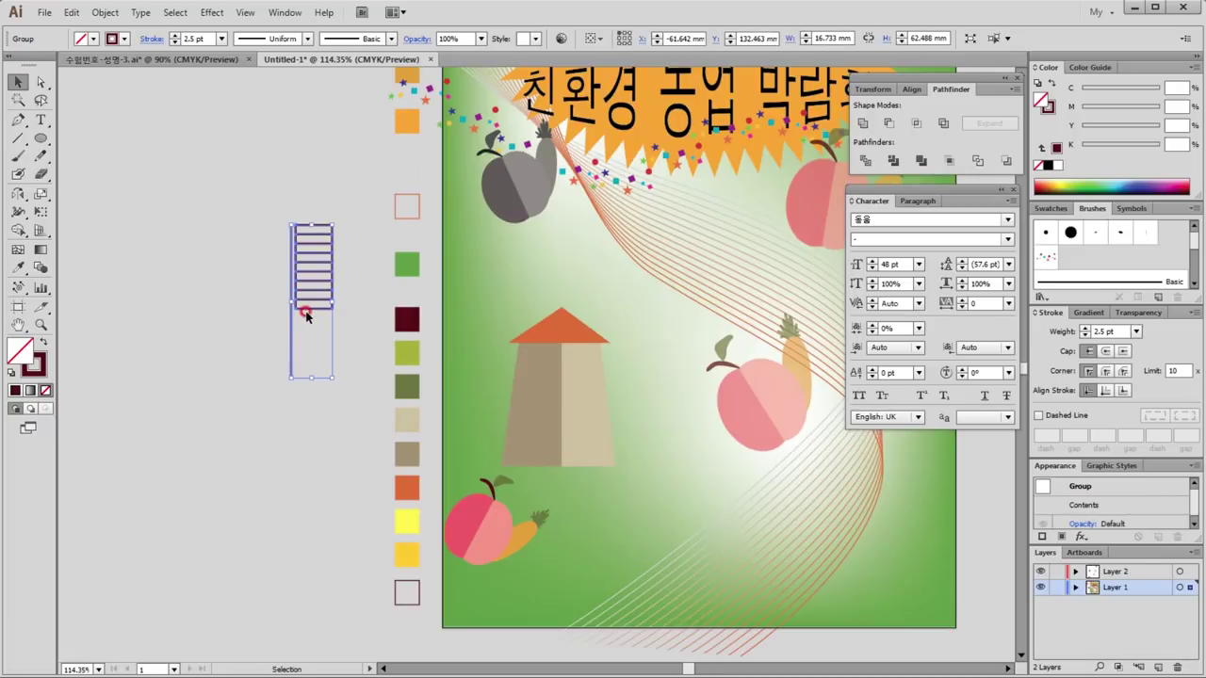
drag(316, 315, 238, 316)
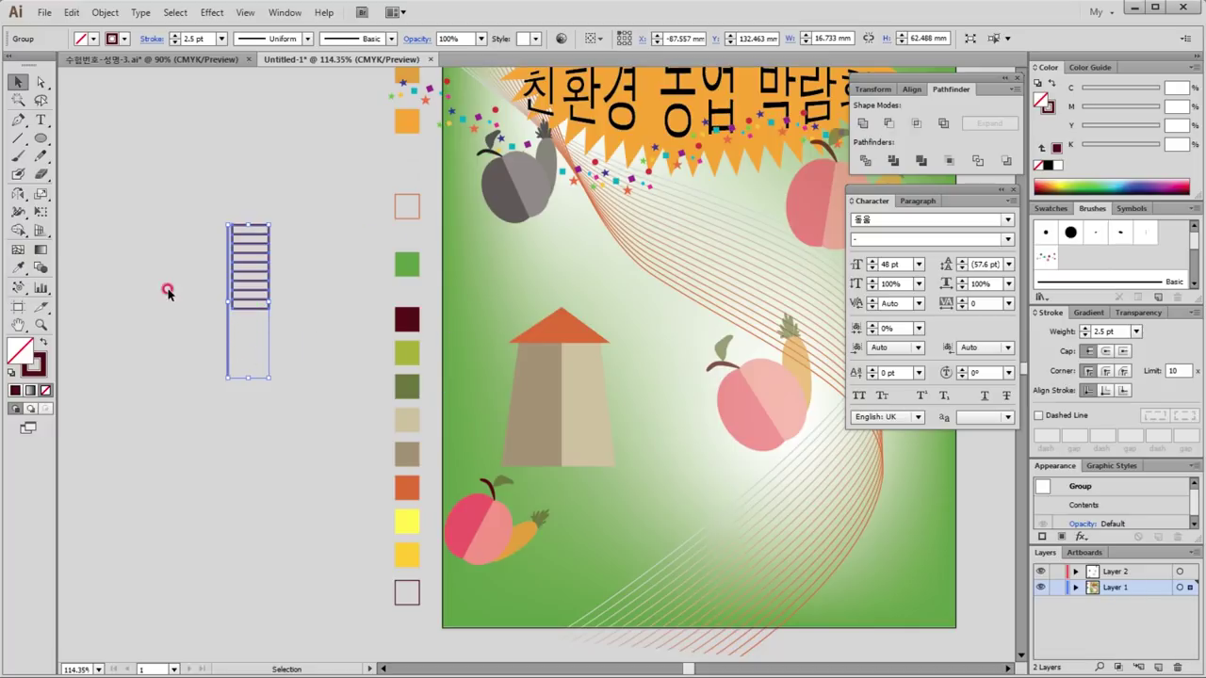
Step: Rotate the ladder group 45° and place its pole end on the windmill roof peak
click(18, 195)
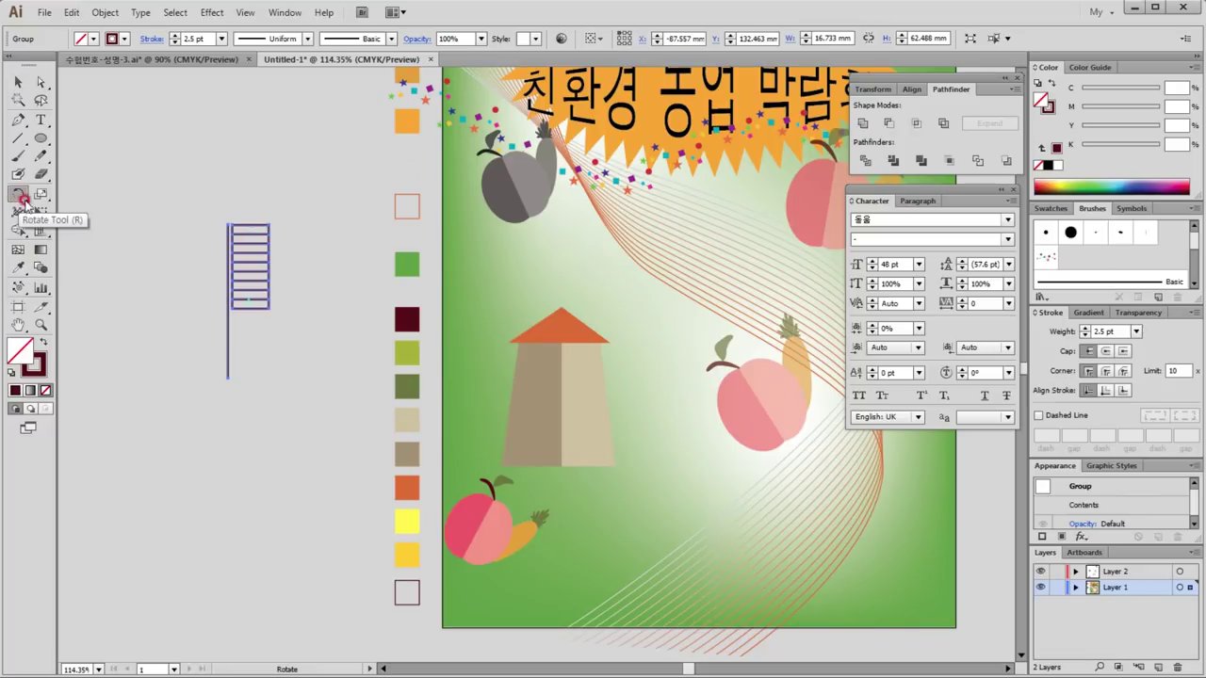
double_click(18, 195)
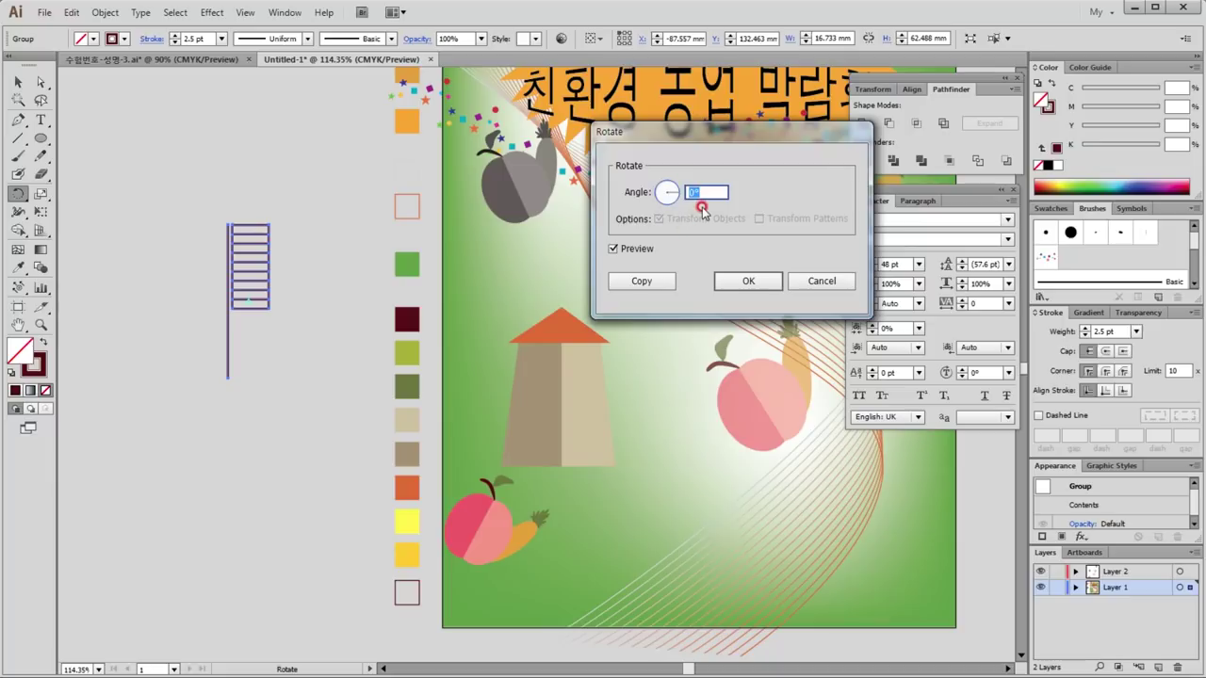
text(45)
click(732, 280)
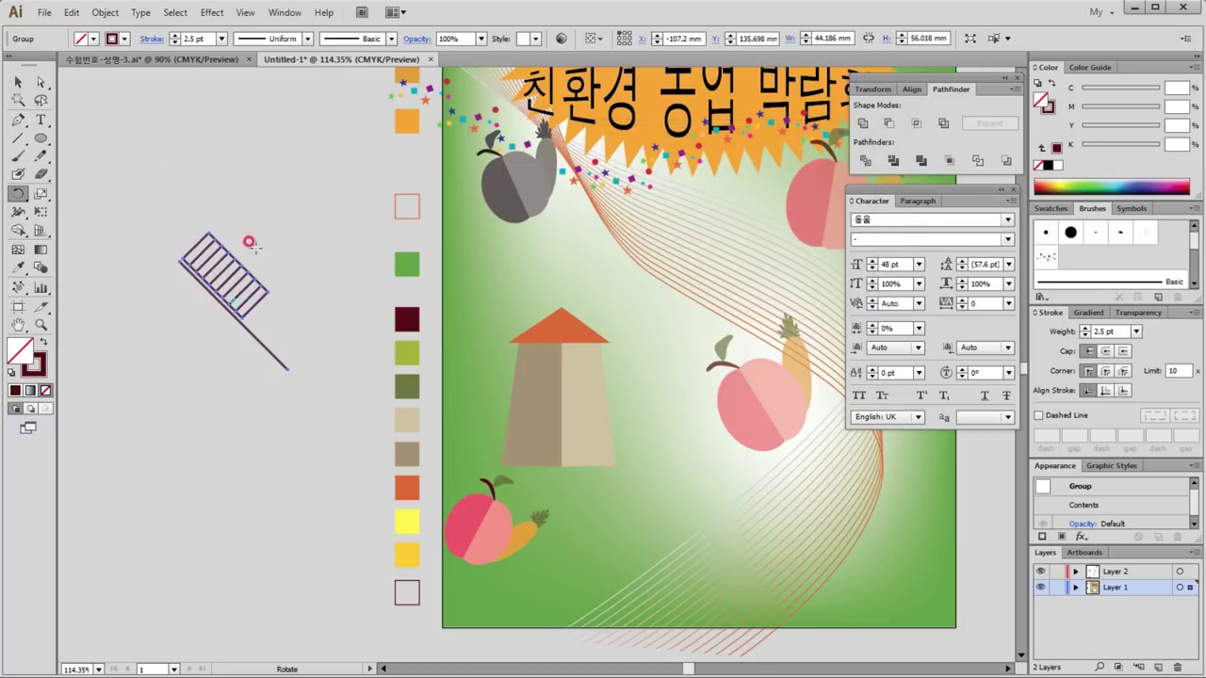
click(18, 82)
mouse_move(261, 301)
mouse_down()
mouse_move(528, 245)
mouse_move(525, 266)
mouse_up()
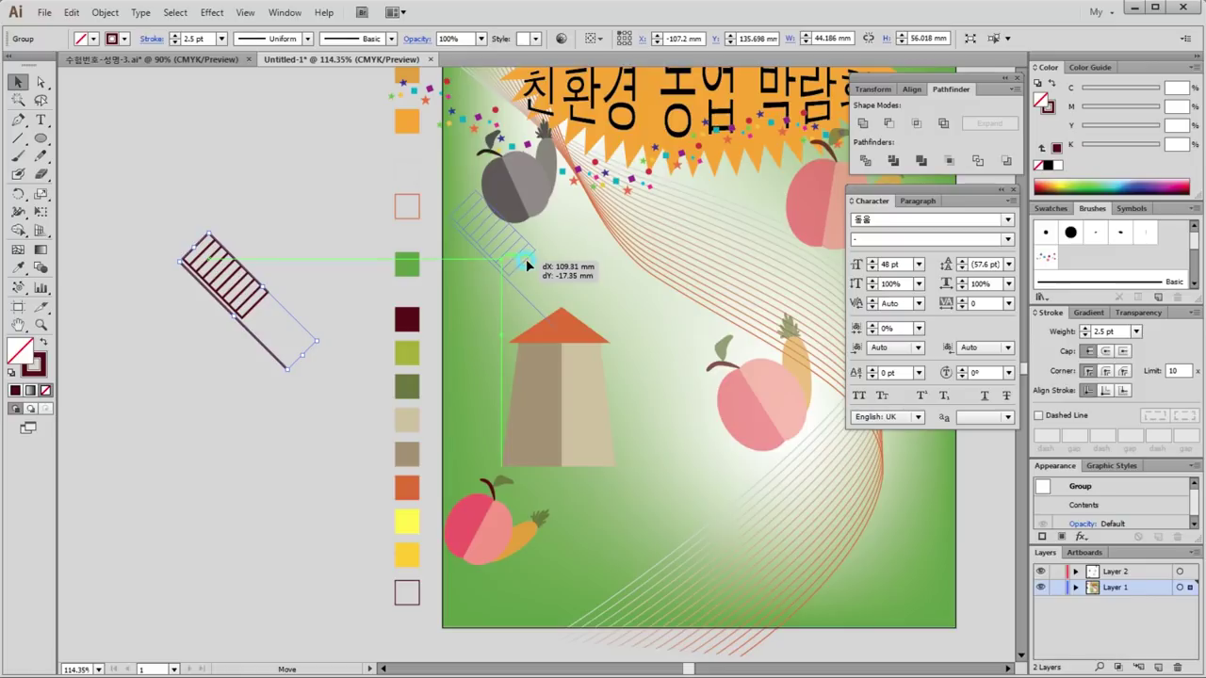
drag(524, 265, 533, 259)
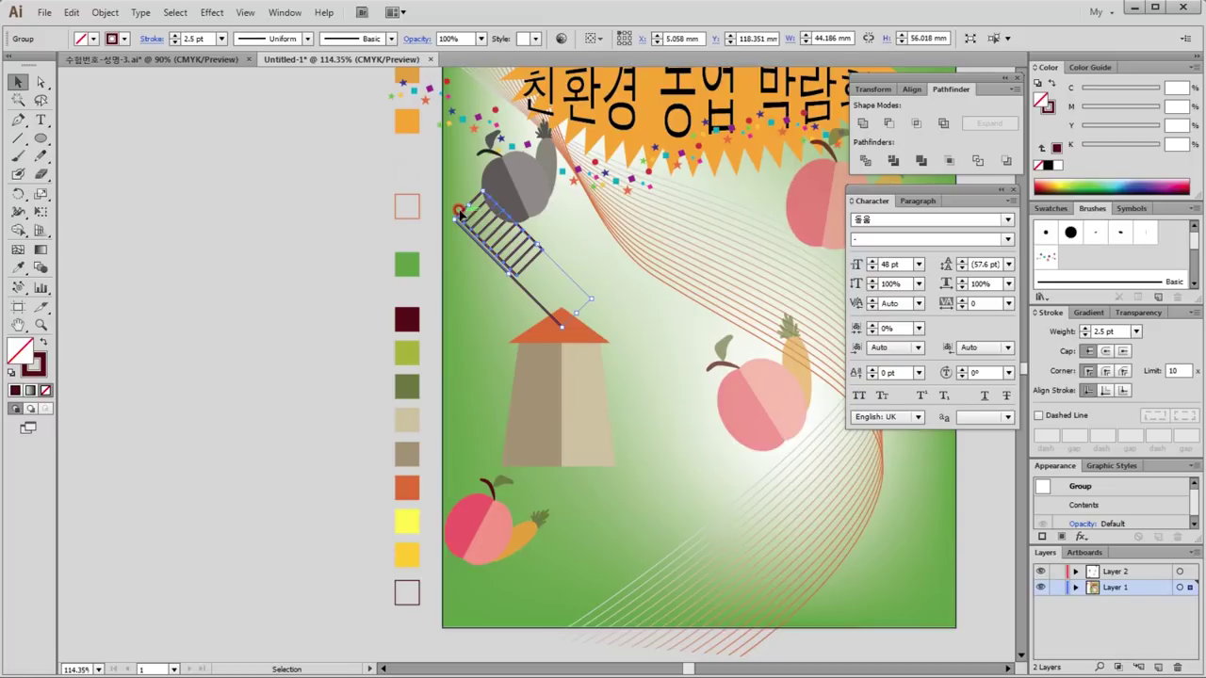
Step: Shrink the ladder blade and add a 90° rotated copy around the roof peak
drag(464, 199, 483, 203)
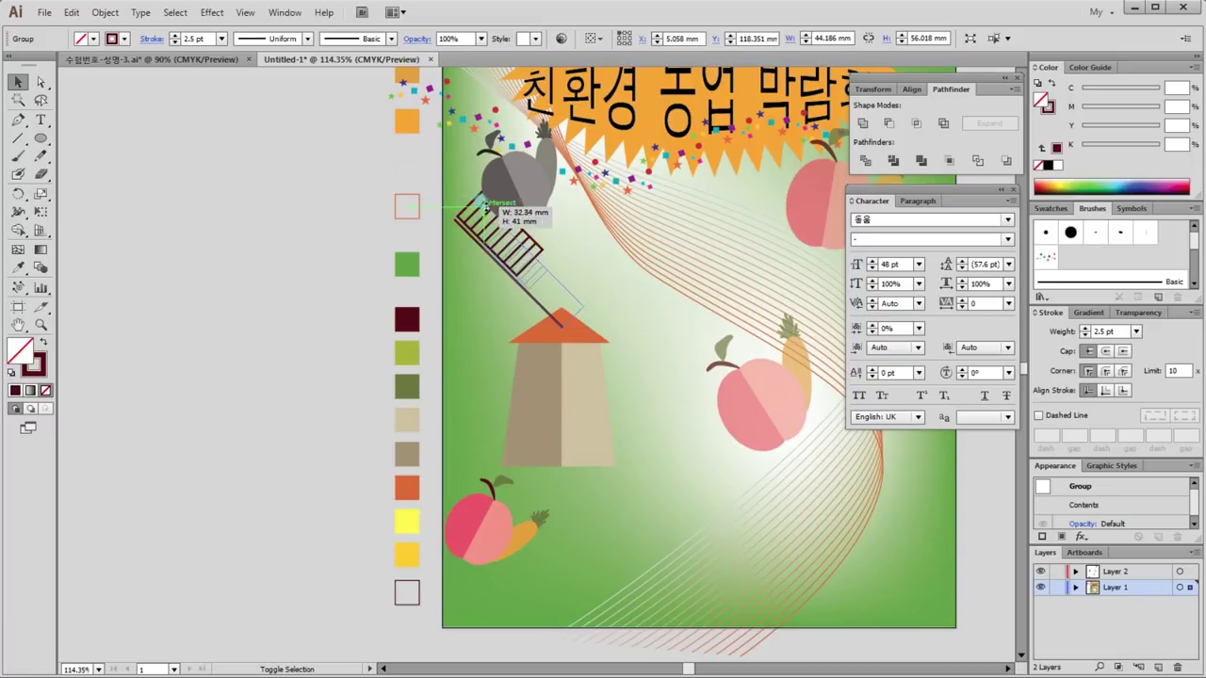
drag(483, 200, 469, 200)
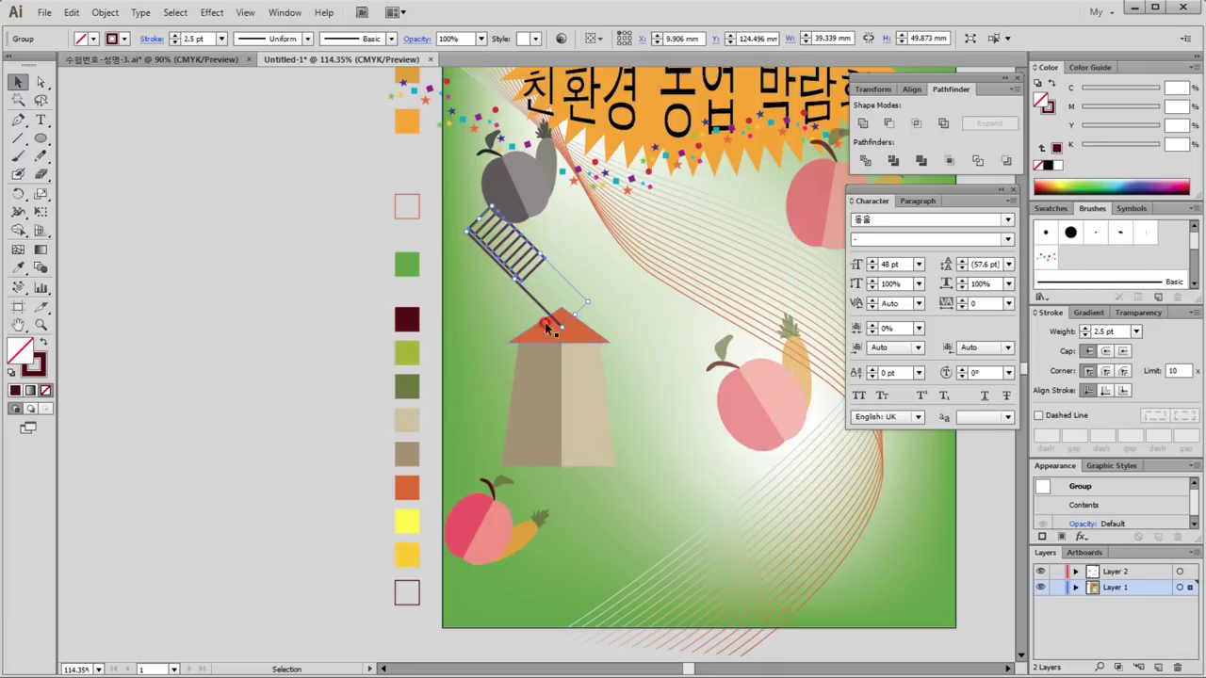
click(18, 193)
click(556, 319)
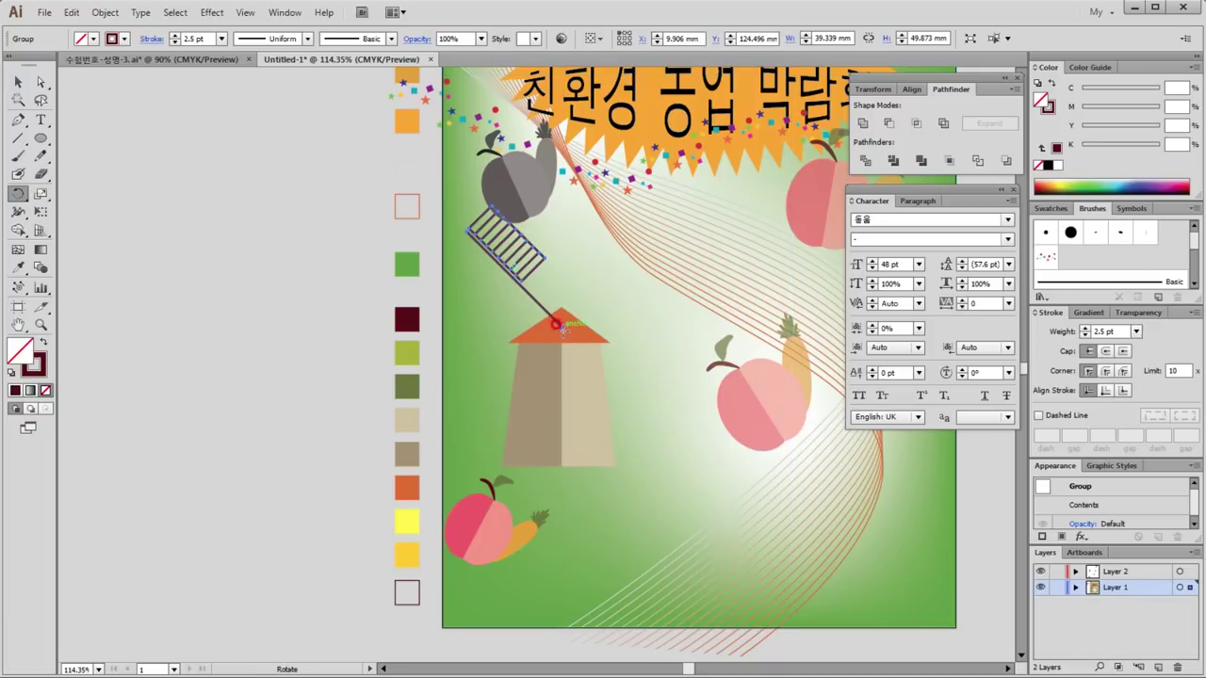
alt+click(557, 323)
text(90)
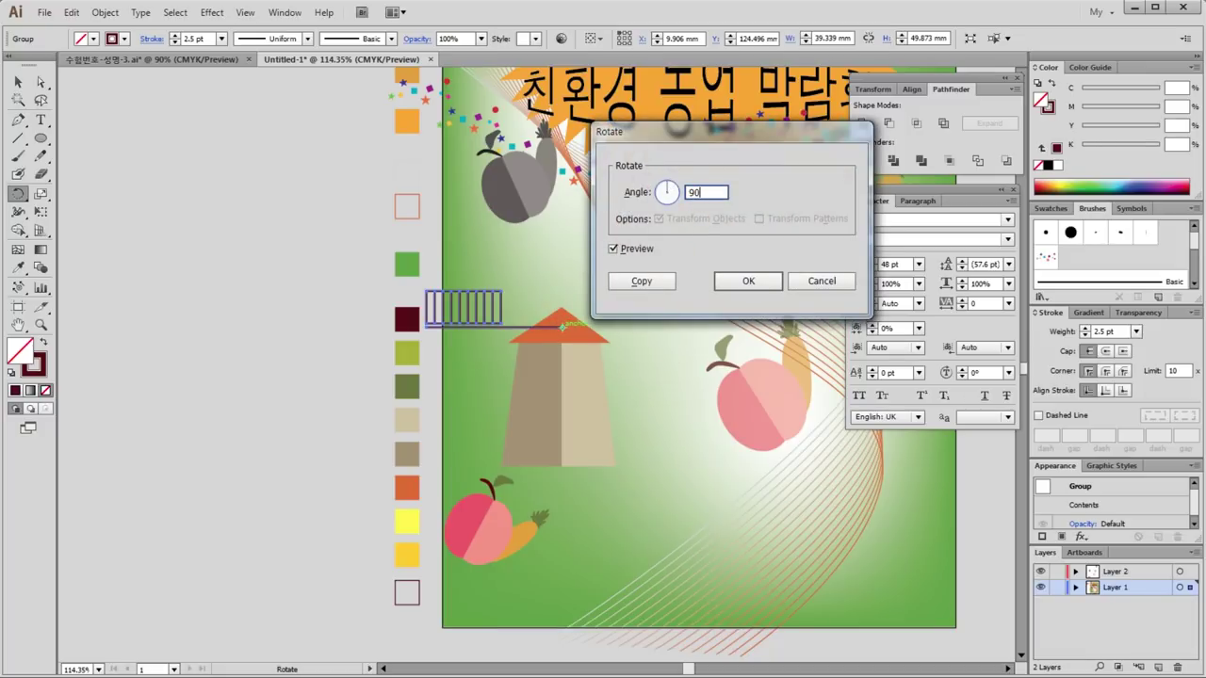
click(641, 280)
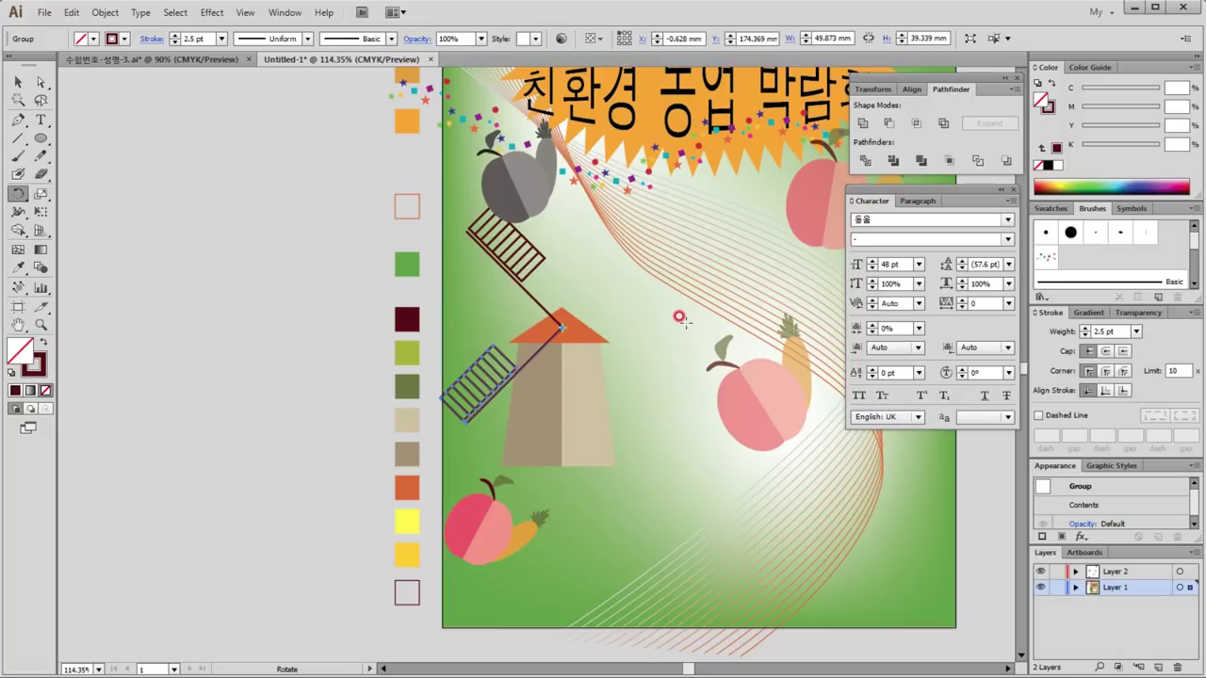
Step: Repeat the rotated copy to complete the four windmill sails
key(ctrl+d)
key(ctrl+d)
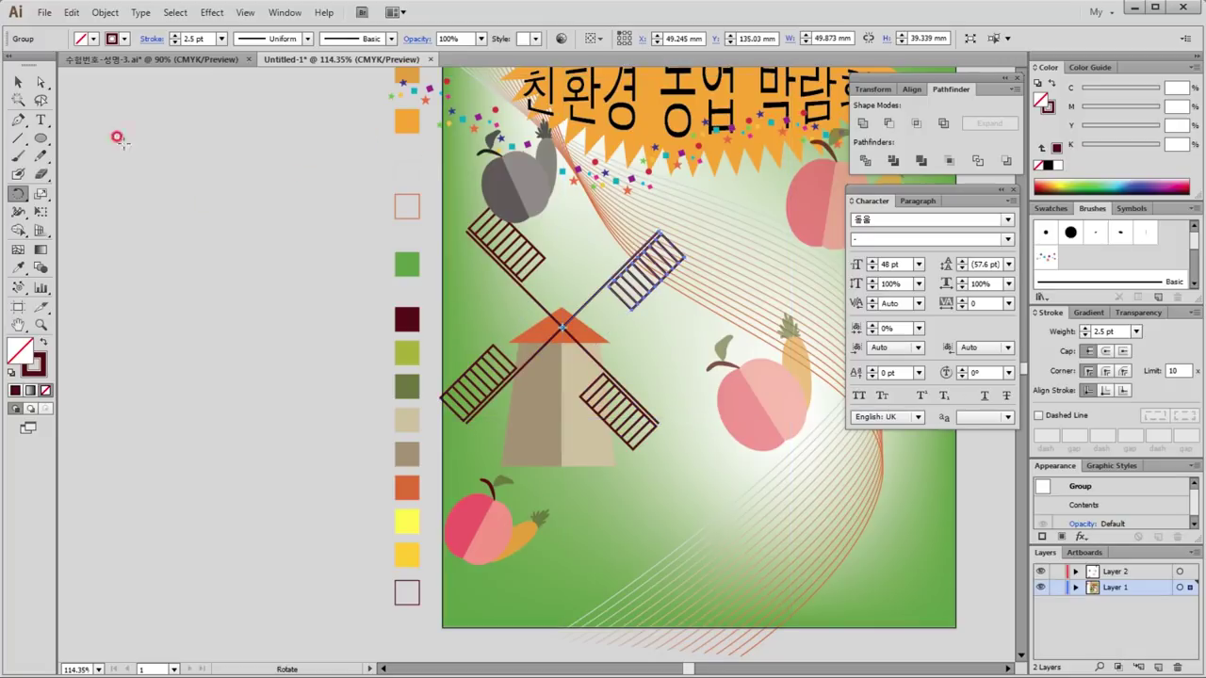
click(17, 83)
click(310, 492)
click(398, 253)
drag(479, 251, 690, 492)
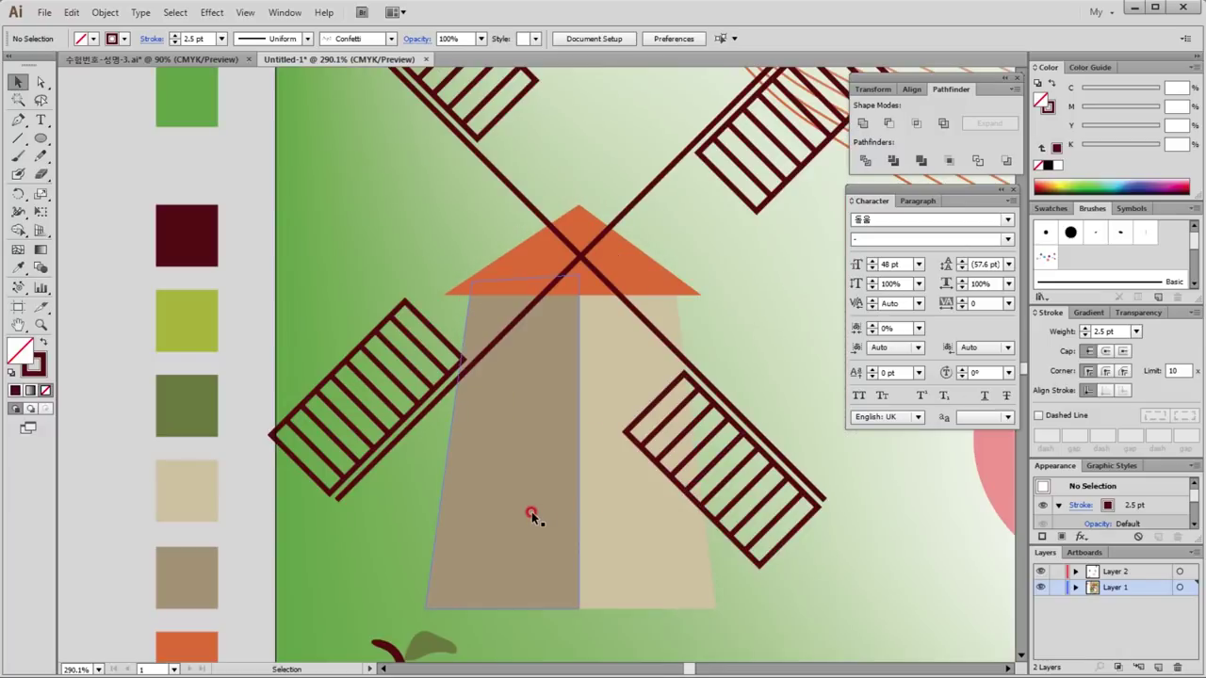
Step: Draw a dark-red rounded-rectangle door, about 16.9 × 37.3 mm, on the tower's lower centre
click(563, 494)
click(193, 238)
click(97, 286)
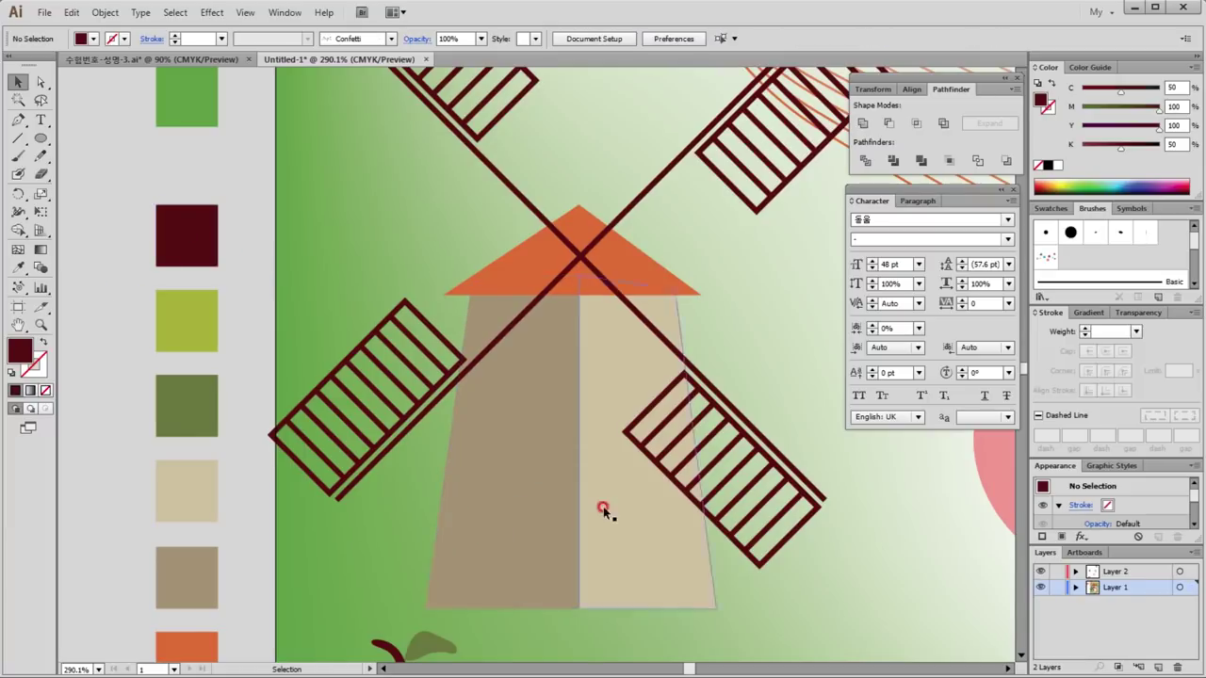
key(l)
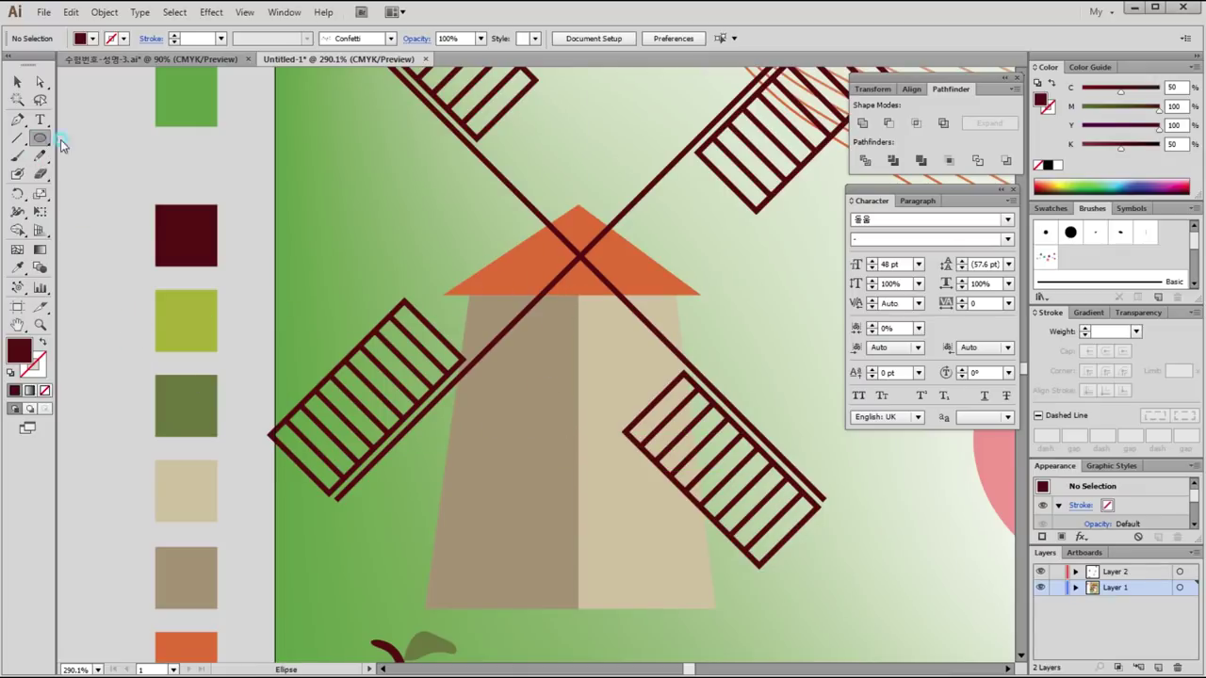
drag(42, 141, 83, 154)
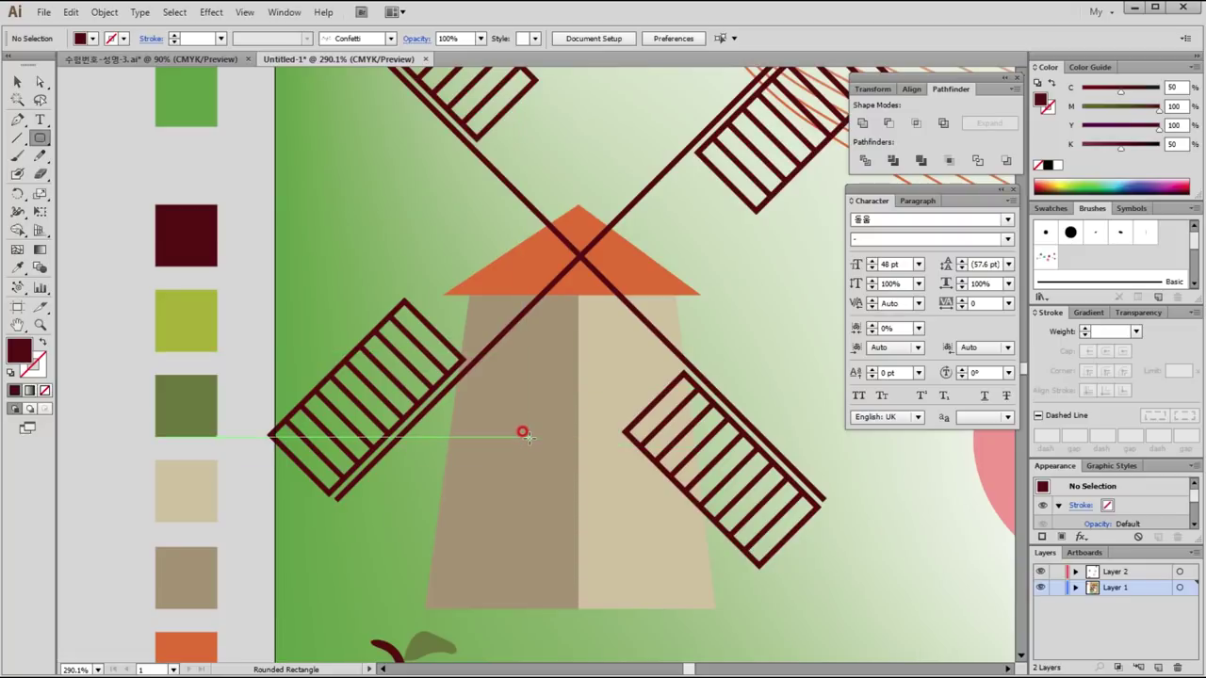
mouse_move(522, 440)
mouse_down()
mouse_move(621, 632)
mouse_move(615, 603)
mouse_up()
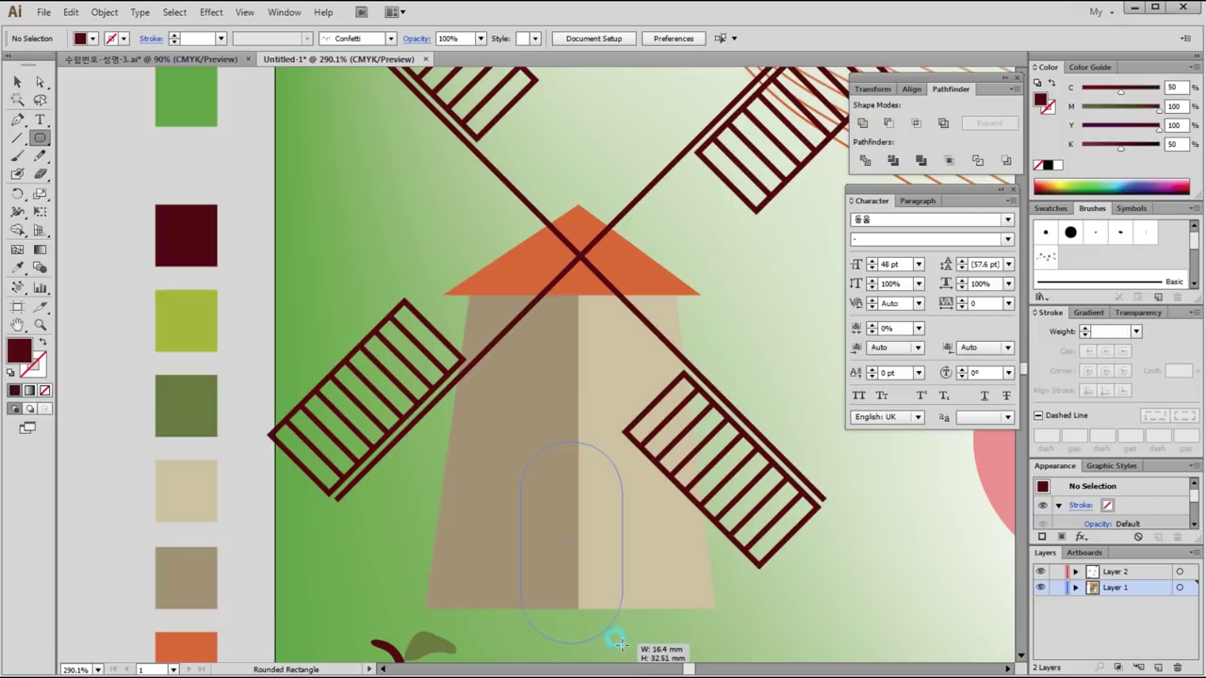
drag(615, 603, 623, 609)
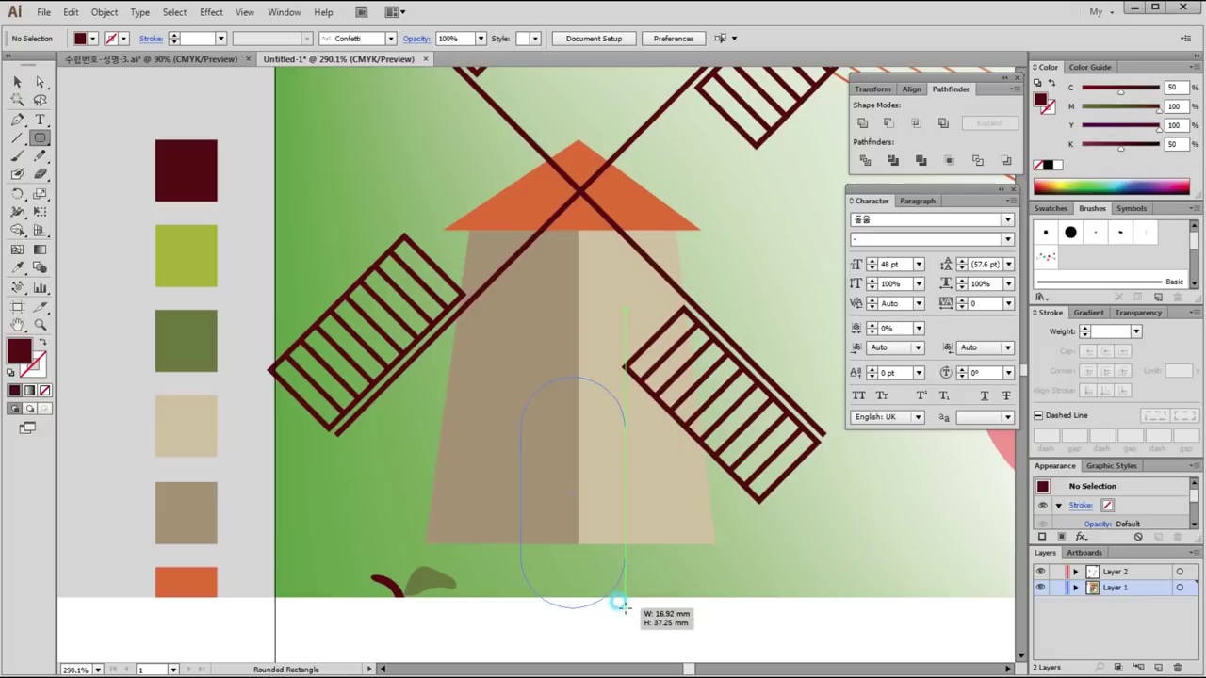
drag(623, 608, 624, 608)
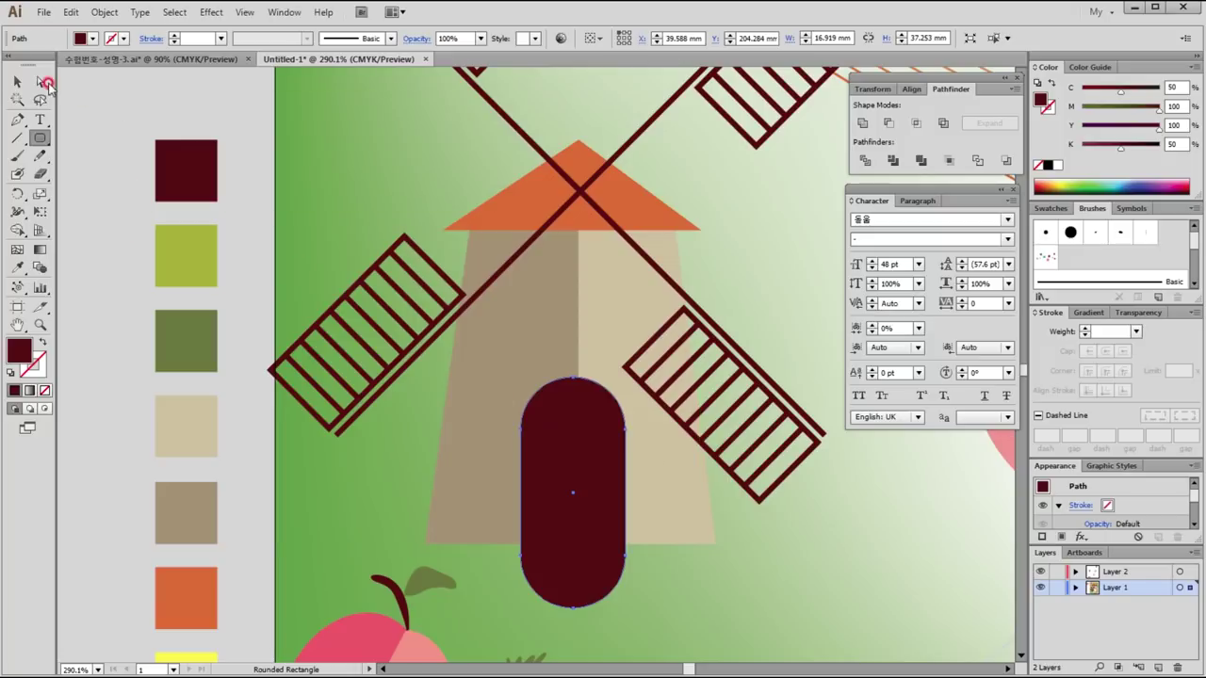
Step: Cut the door's bottom off with a rectangle using Minus Front, leaving a flat-based arch
click(39, 82)
click(113, 438)
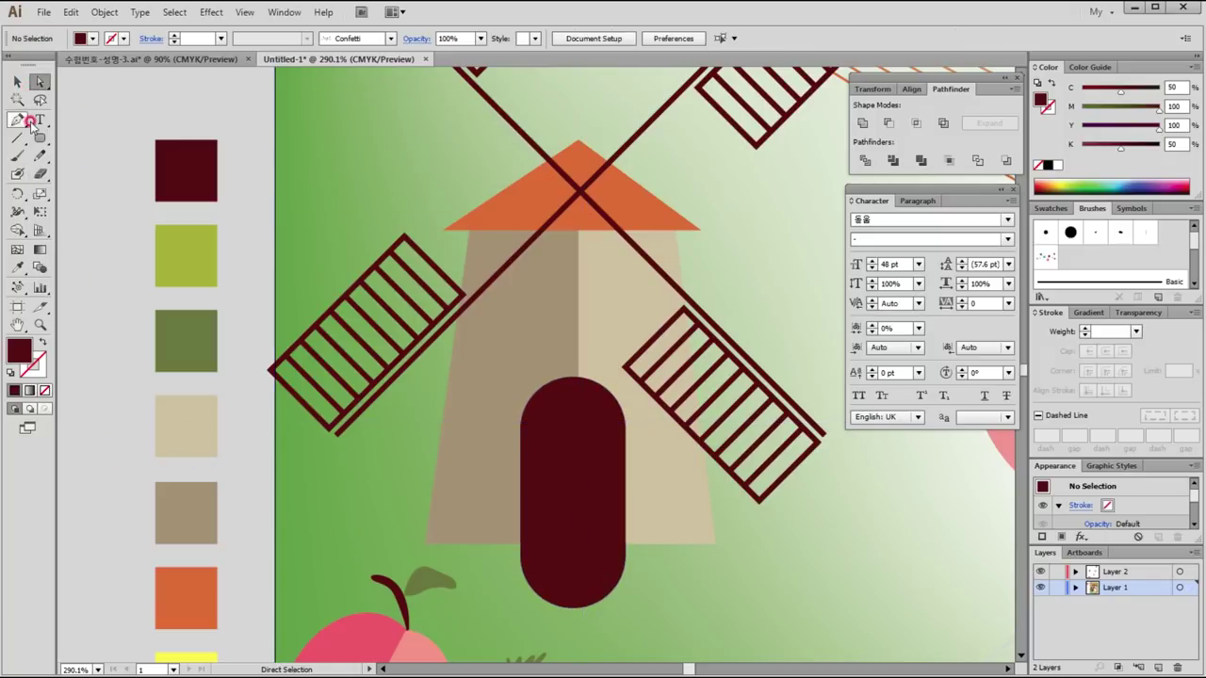
drag(41, 142, 103, 133)
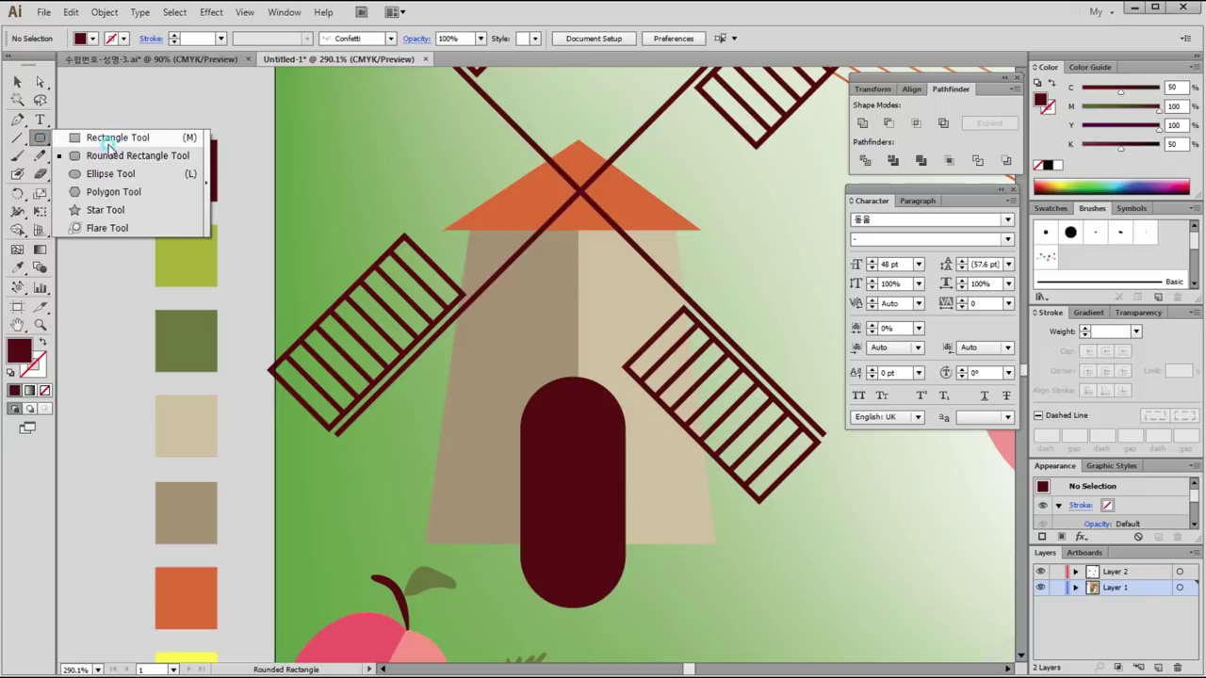
drag(500, 544, 646, 614)
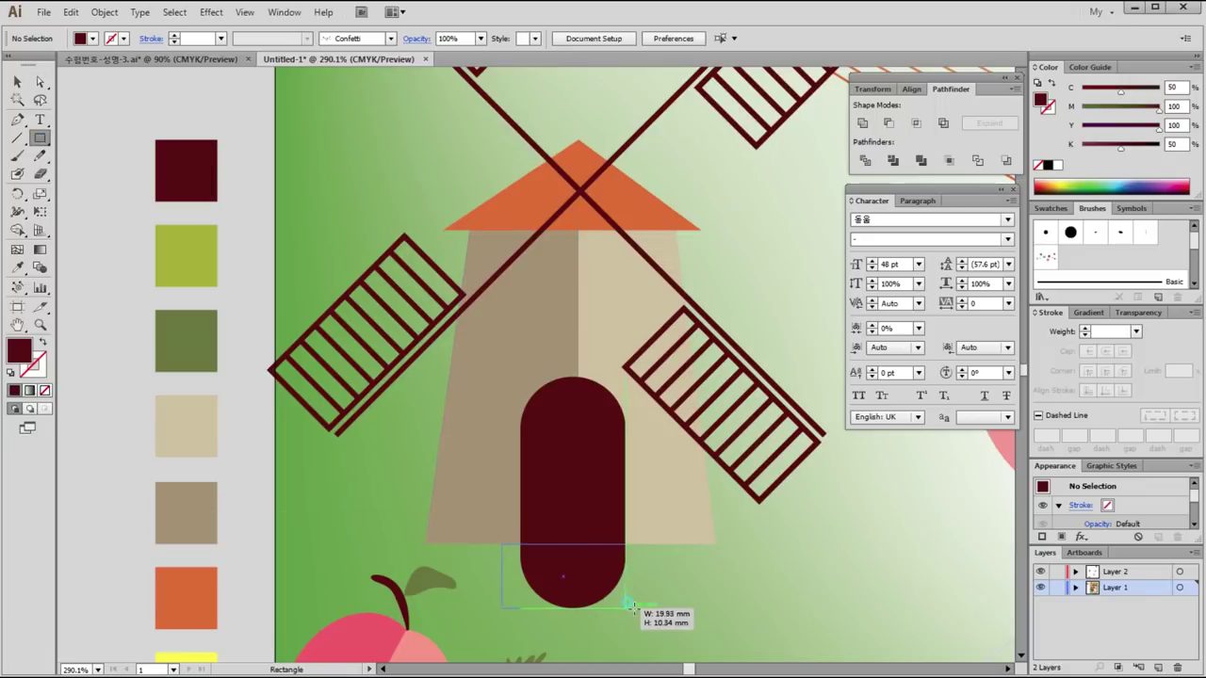
click(19, 94)
click(530, 462)
shift+click(641, 584)
click(889, 122)
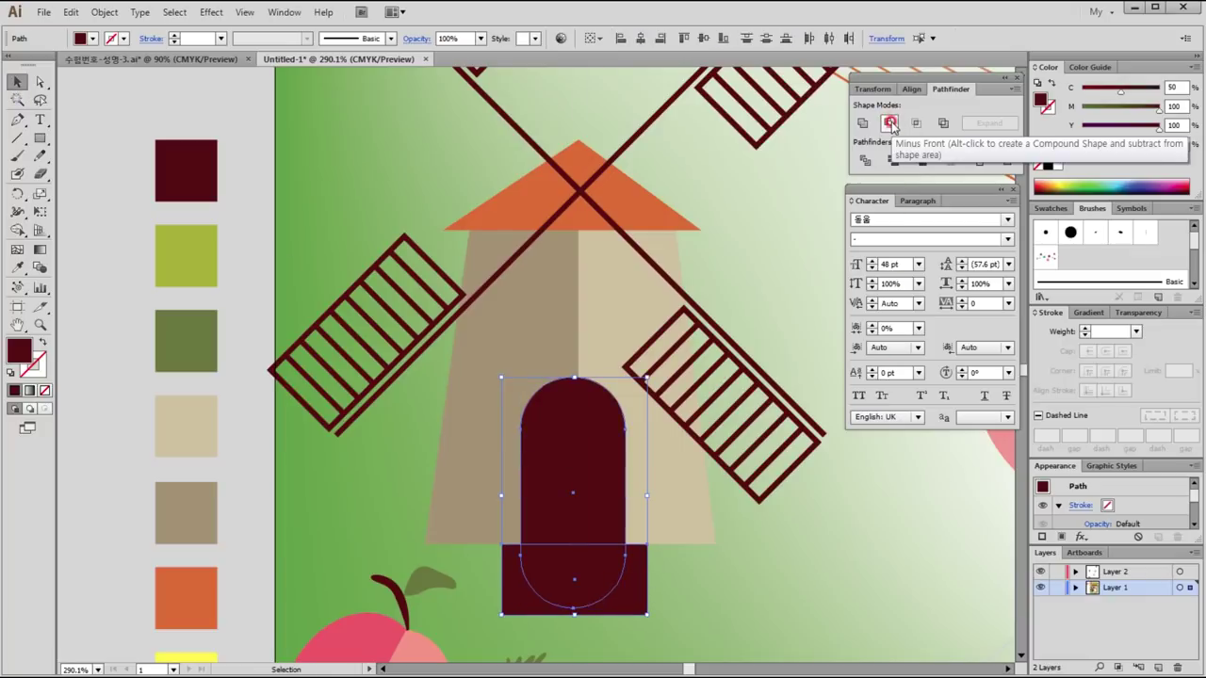
click(890, 123)
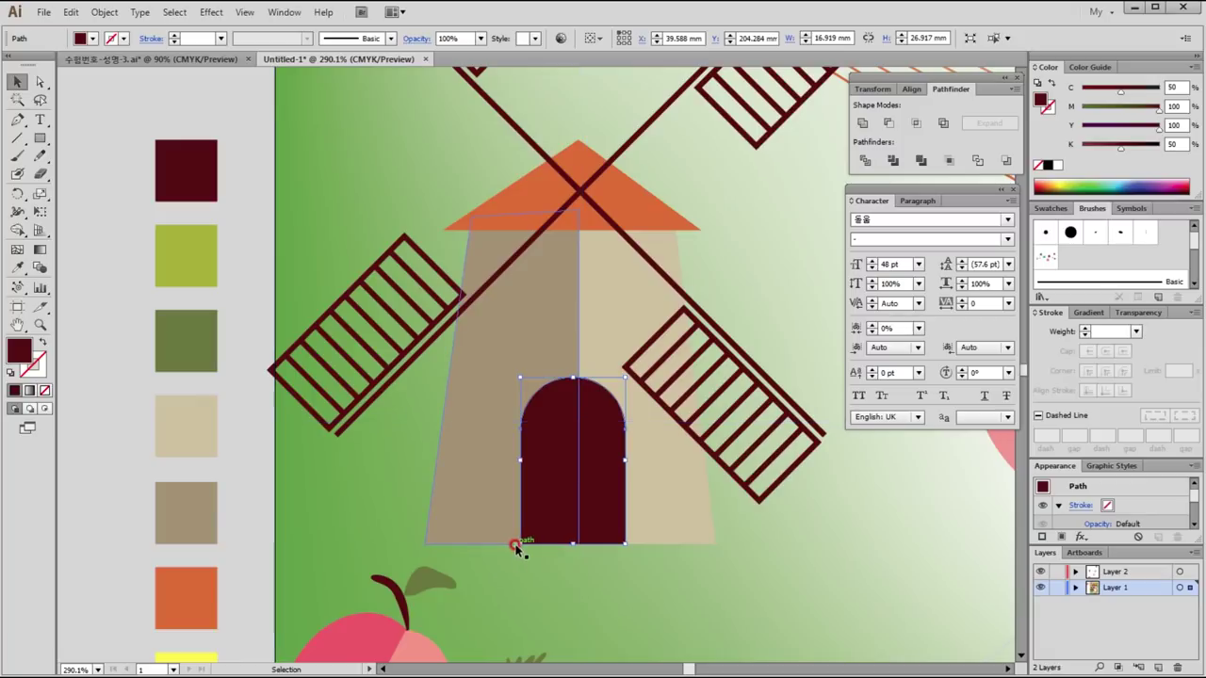
click(606, 425)
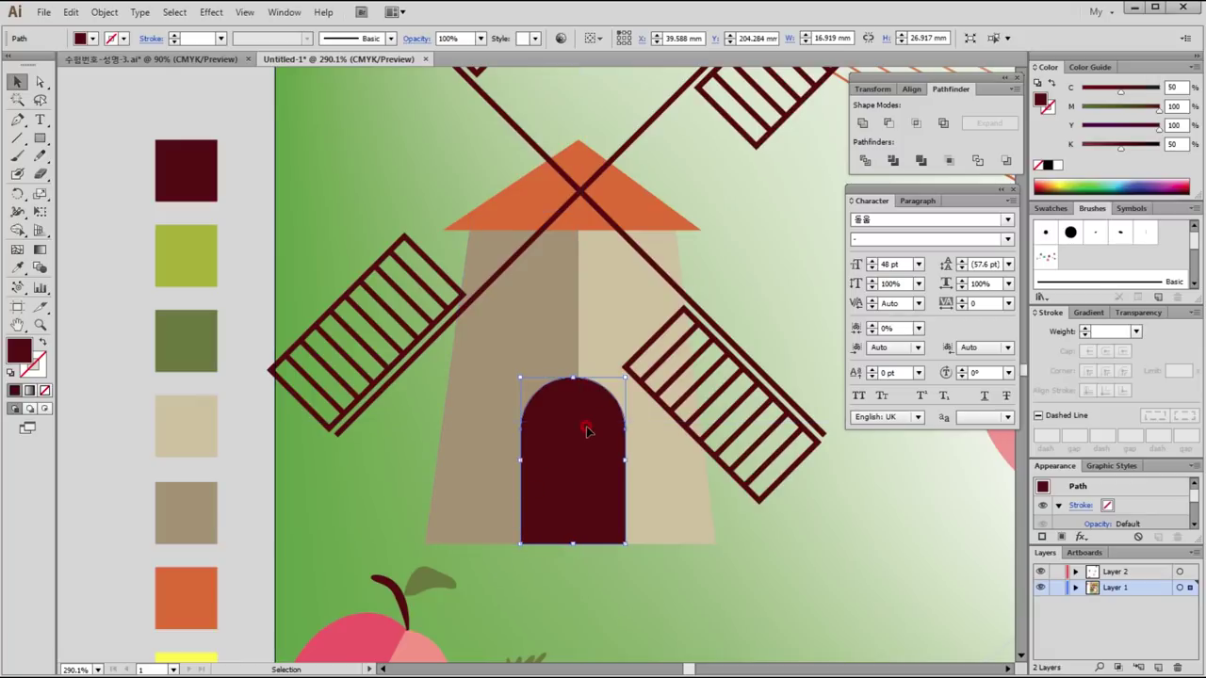
drag(625, 461, 619, 461)
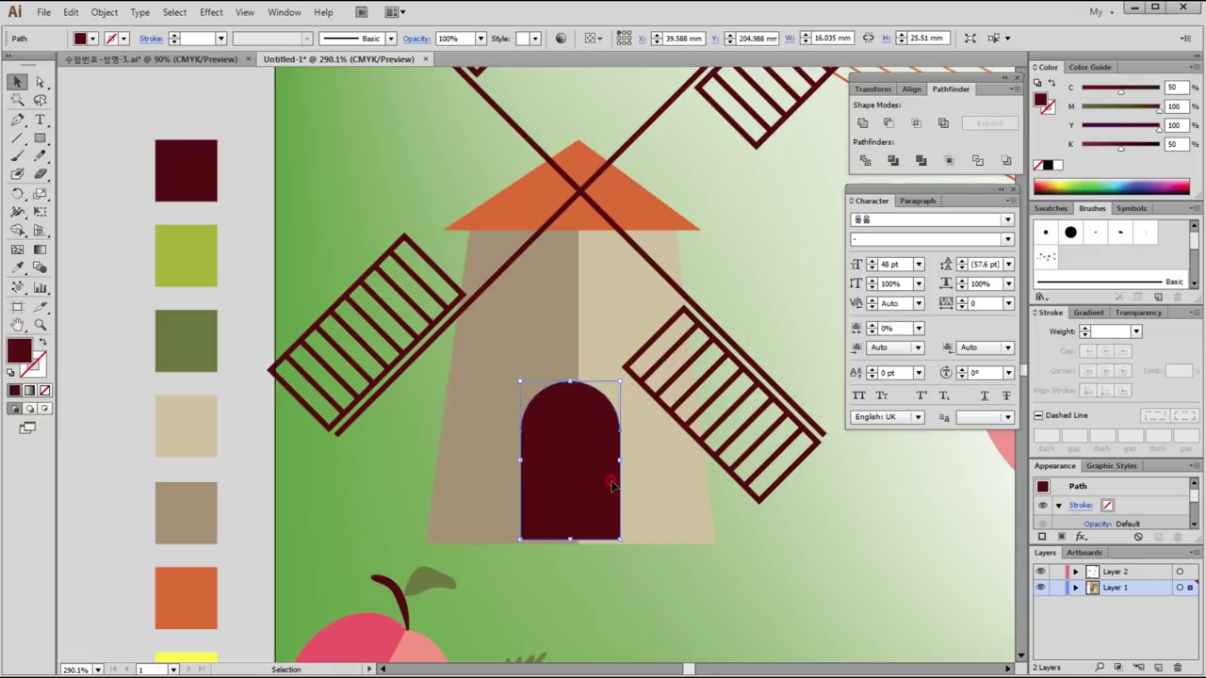
key(ctrl+z)
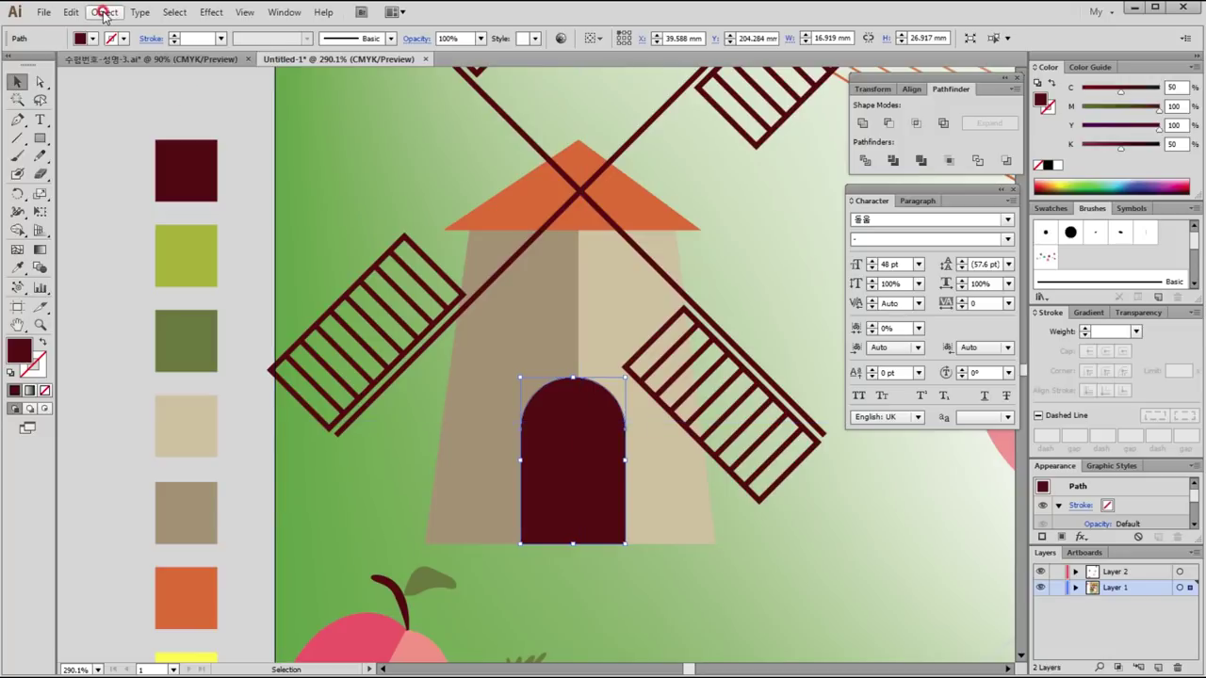
Step: Offset the door arch path by 1.6 mm to create a larger copy around it
click(104, 12)
click(161, 320)
click(353, 322)
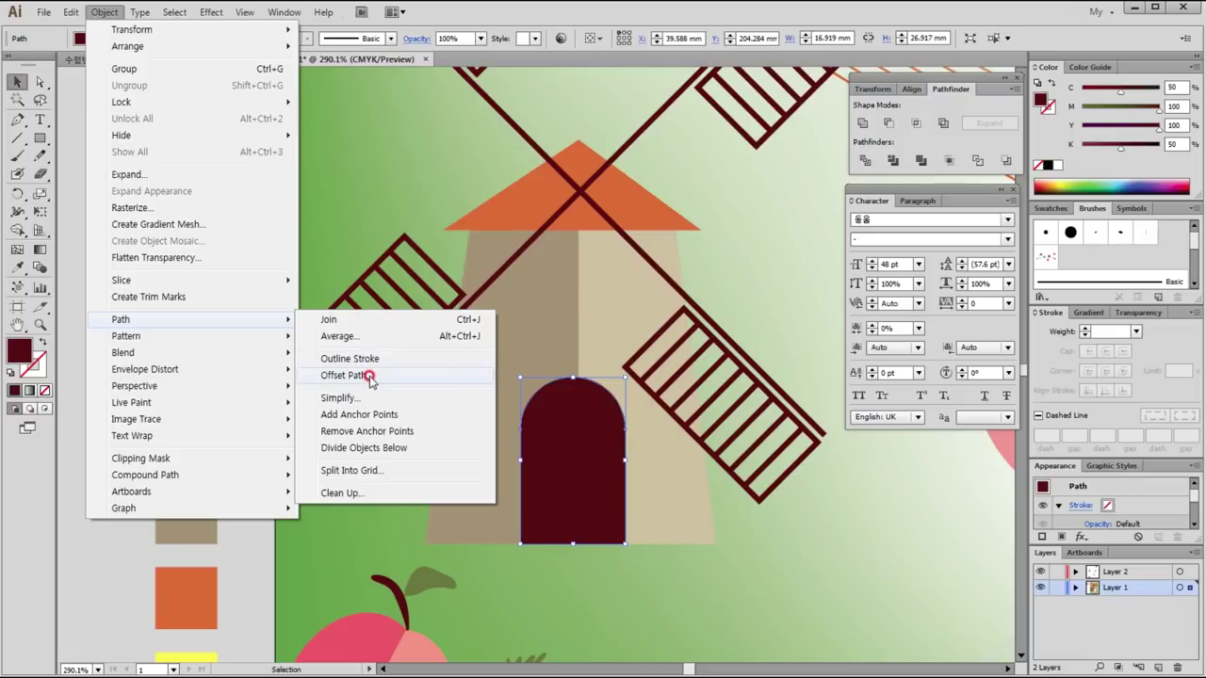
click(370, 376)
click(552, 369)
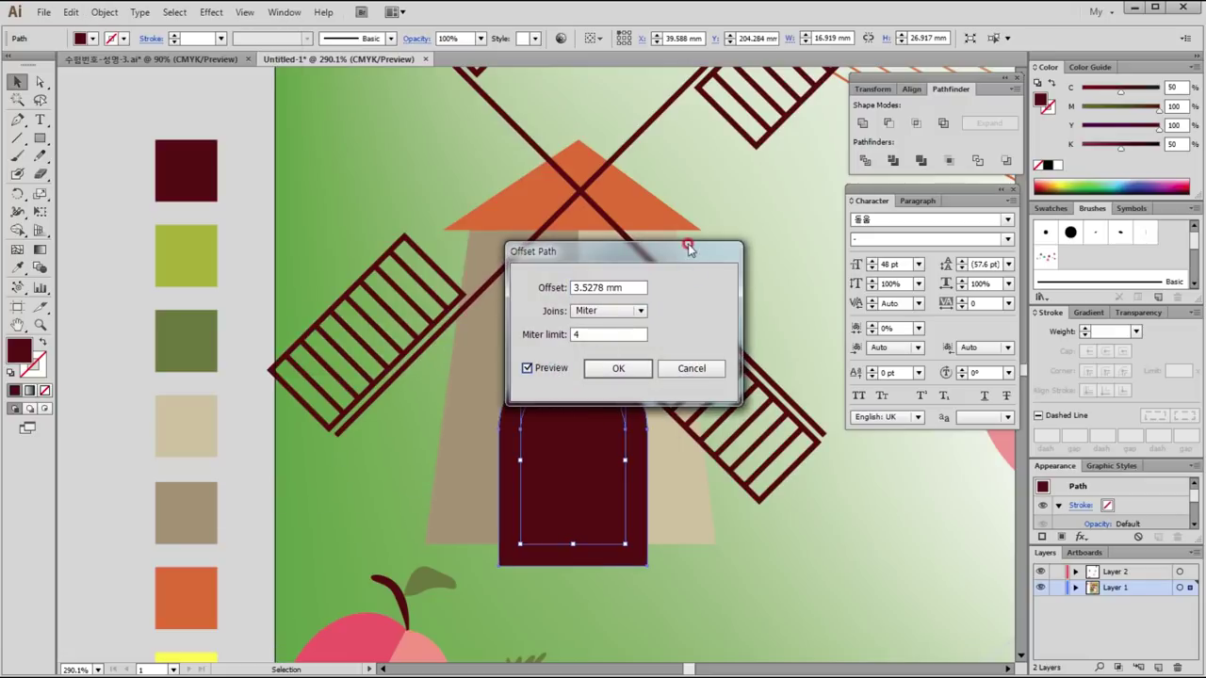
drag(672, 255, 907, 223)
click(818, 256)
double_click(833, 256)
text(2)
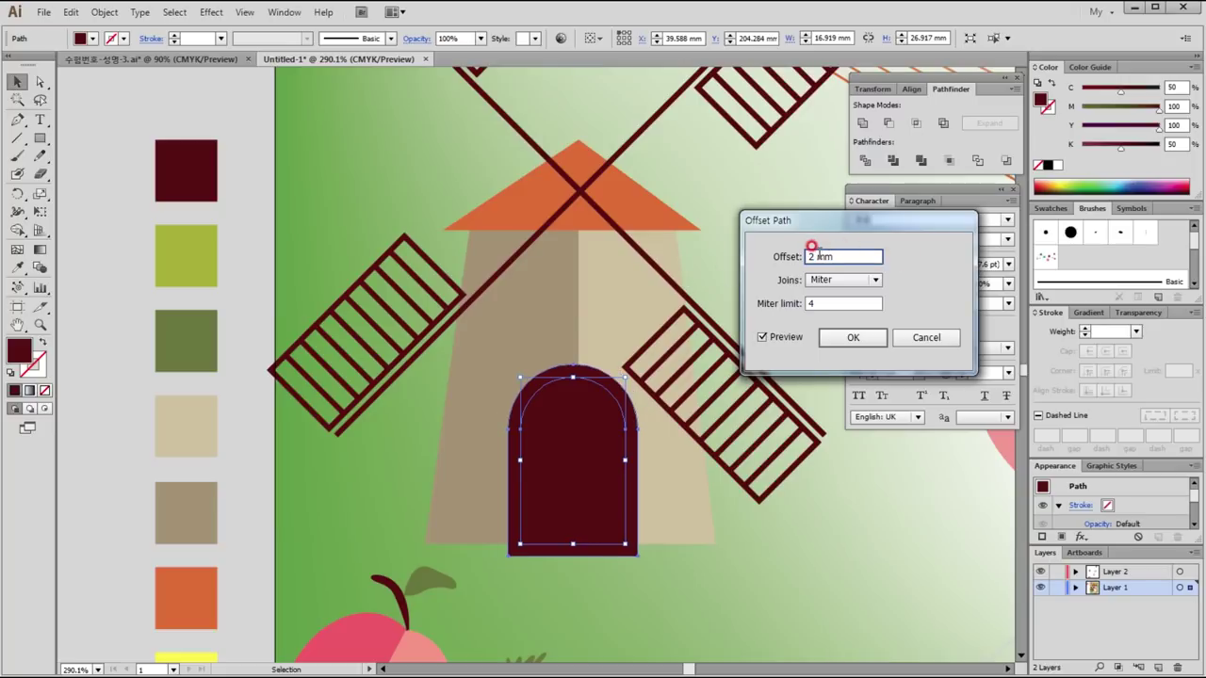
text(1.6)
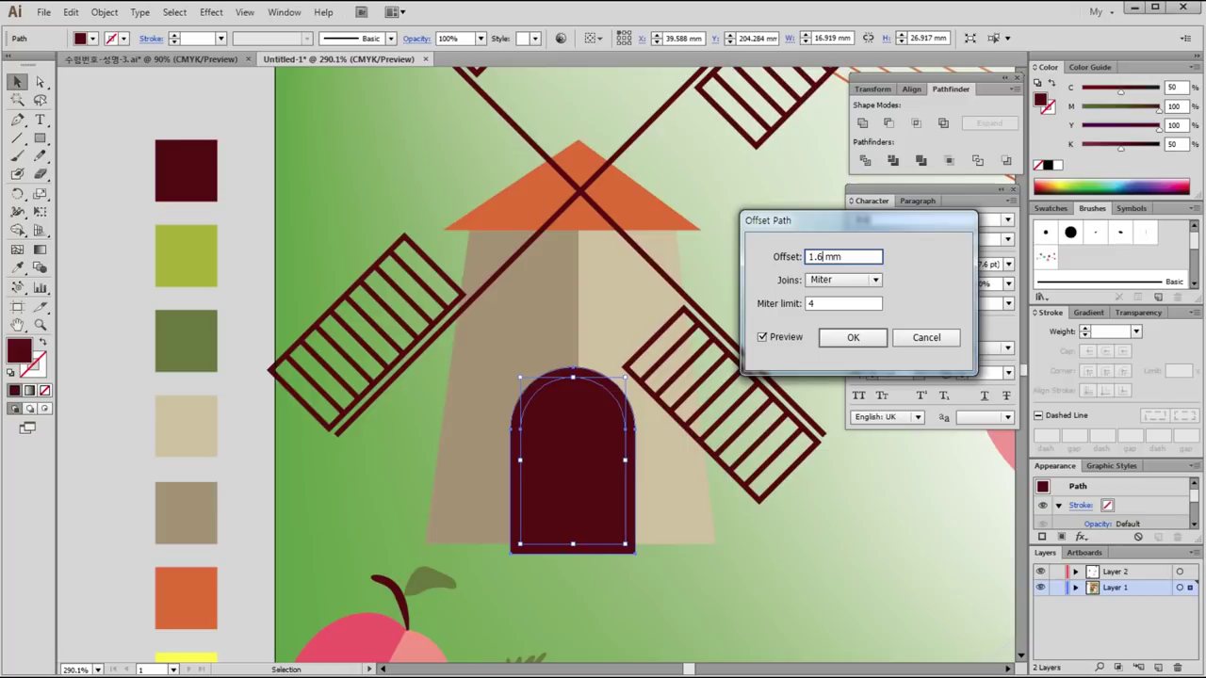
click(852, 337)
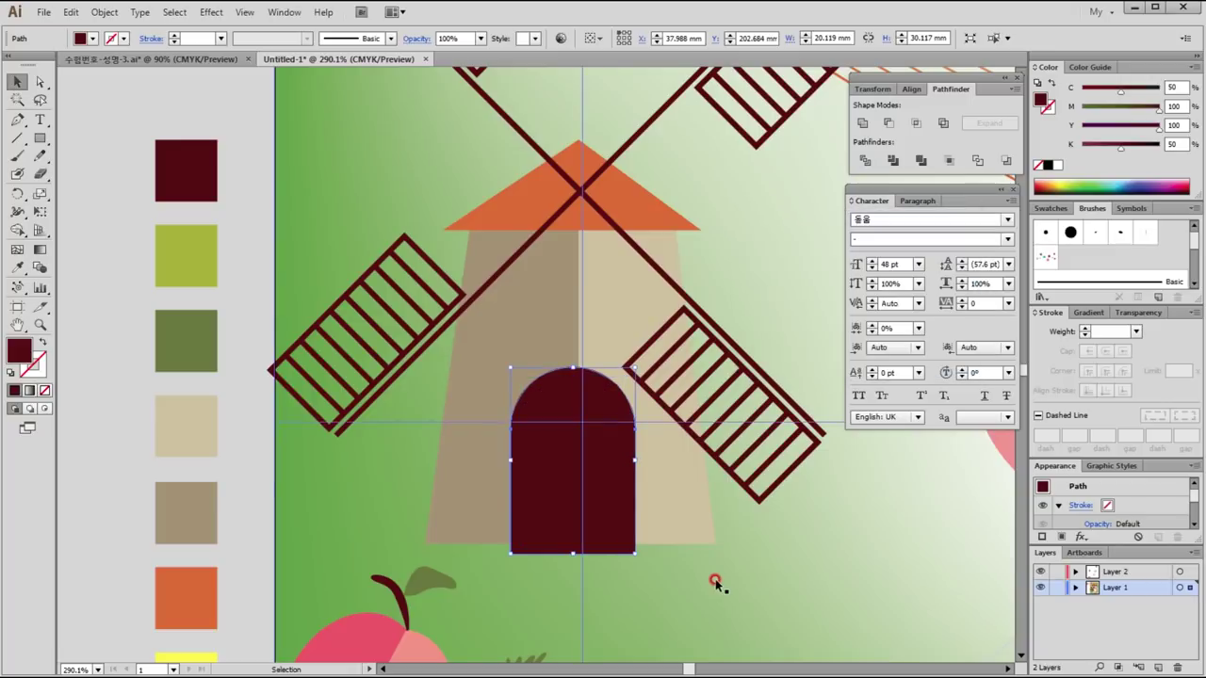
key(m)
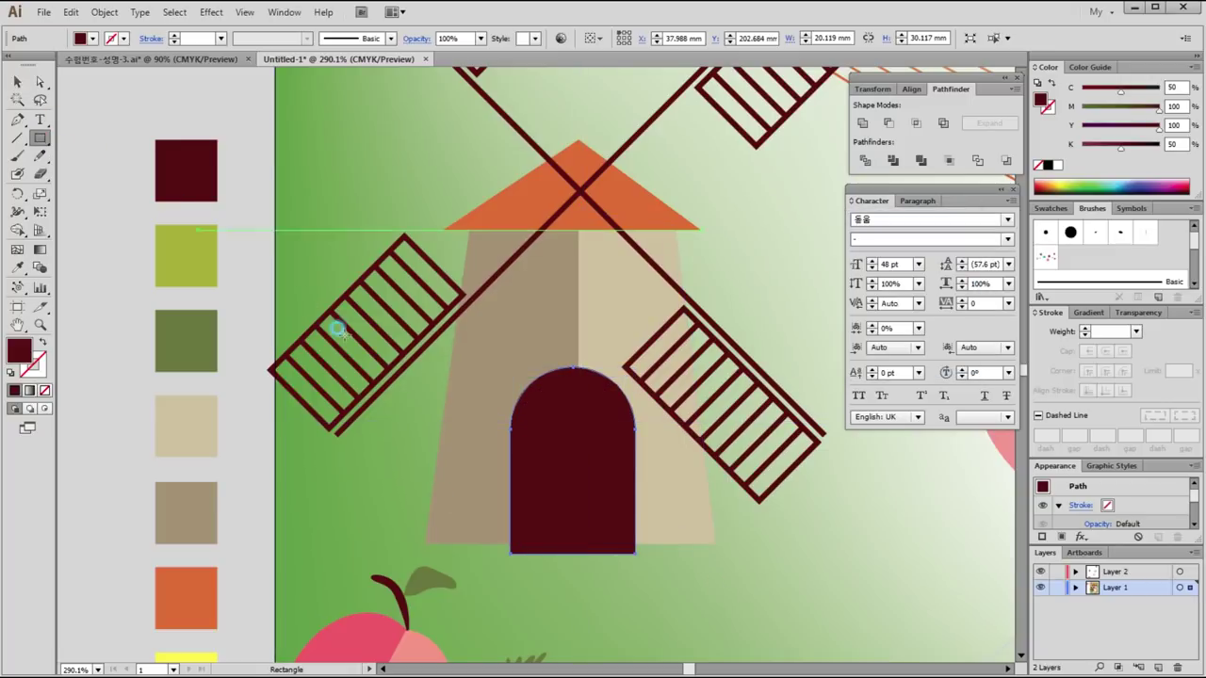
Step: Trim the enlarged door copy flush with the tower base using a rectangle and Minus Front
drag(481, 543, 658, 598)
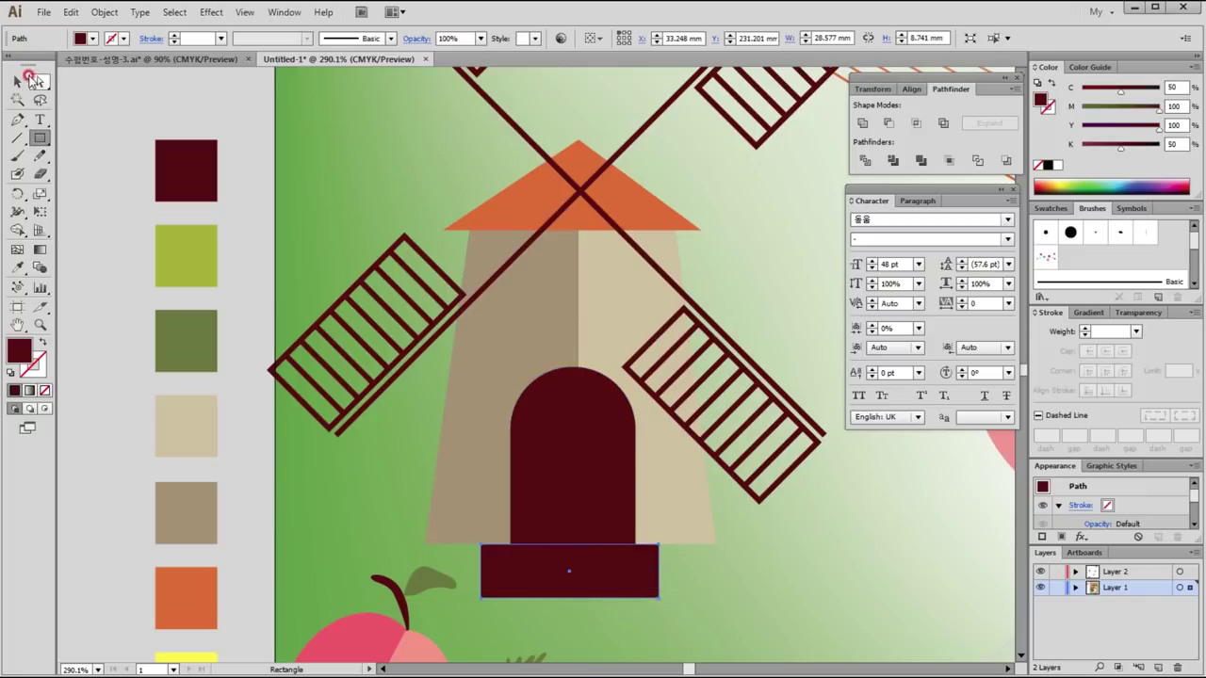
click(17, 82)
click(558, 377)
shift+click(640, 583)
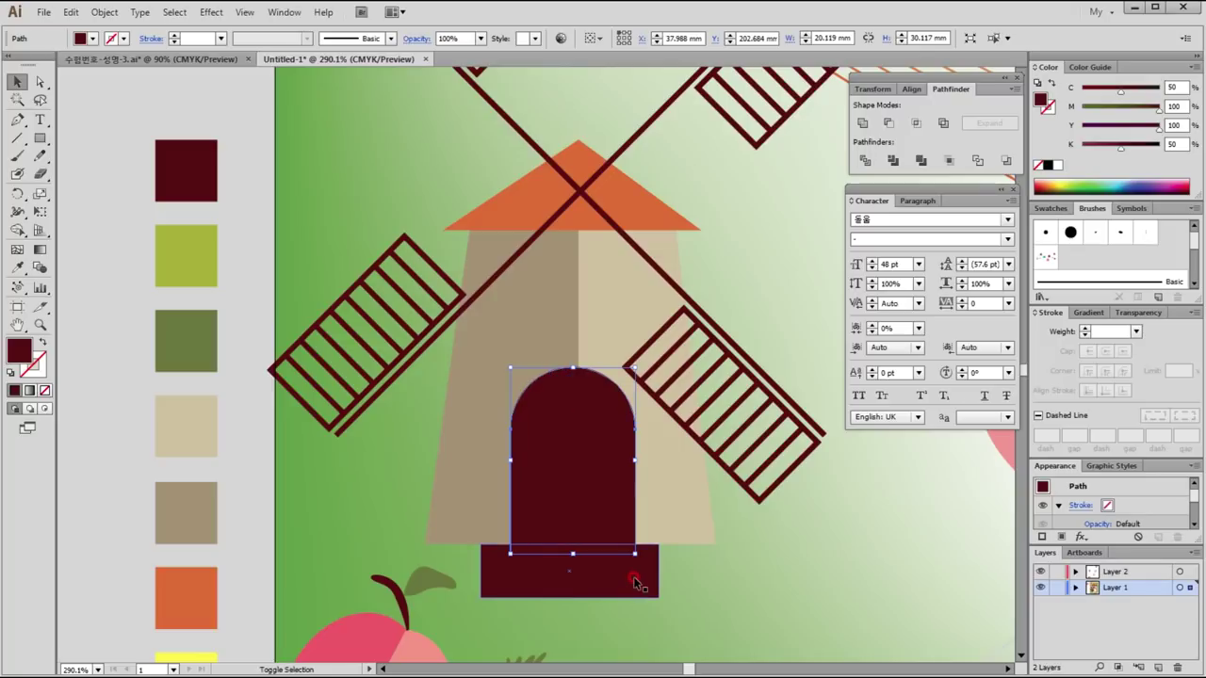
click(888, 122)
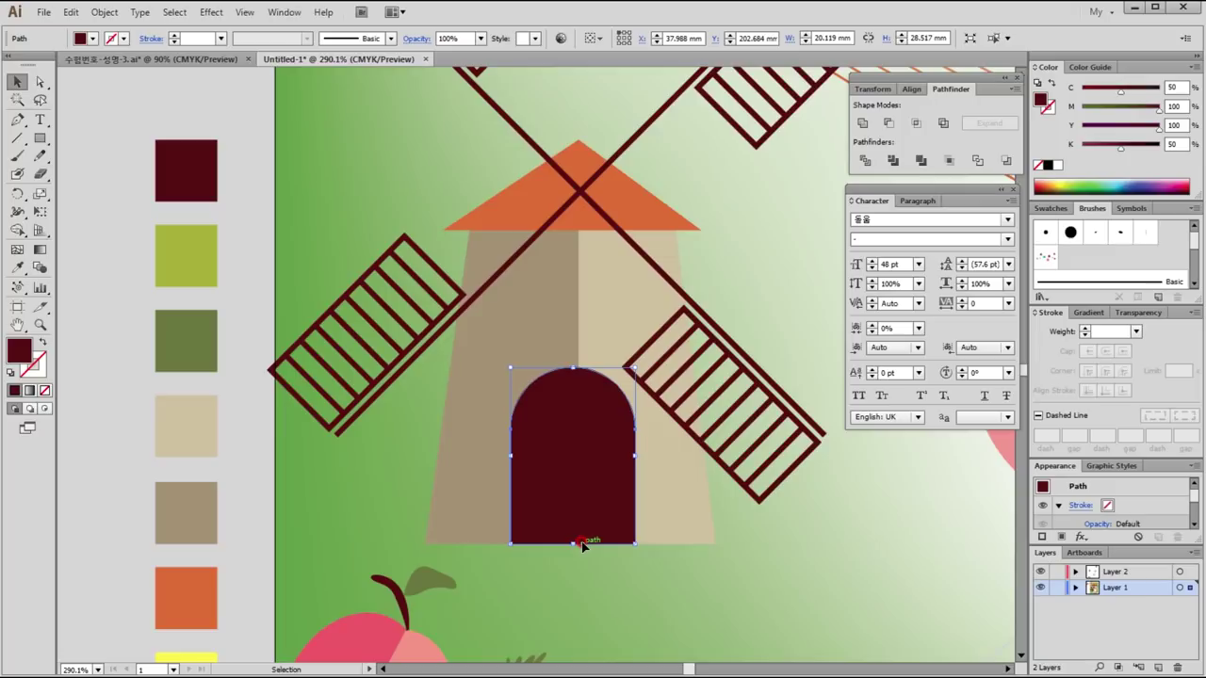
Step: Fill the trimmed copy with the orange swatch and send it behind the maroon door
key(i)
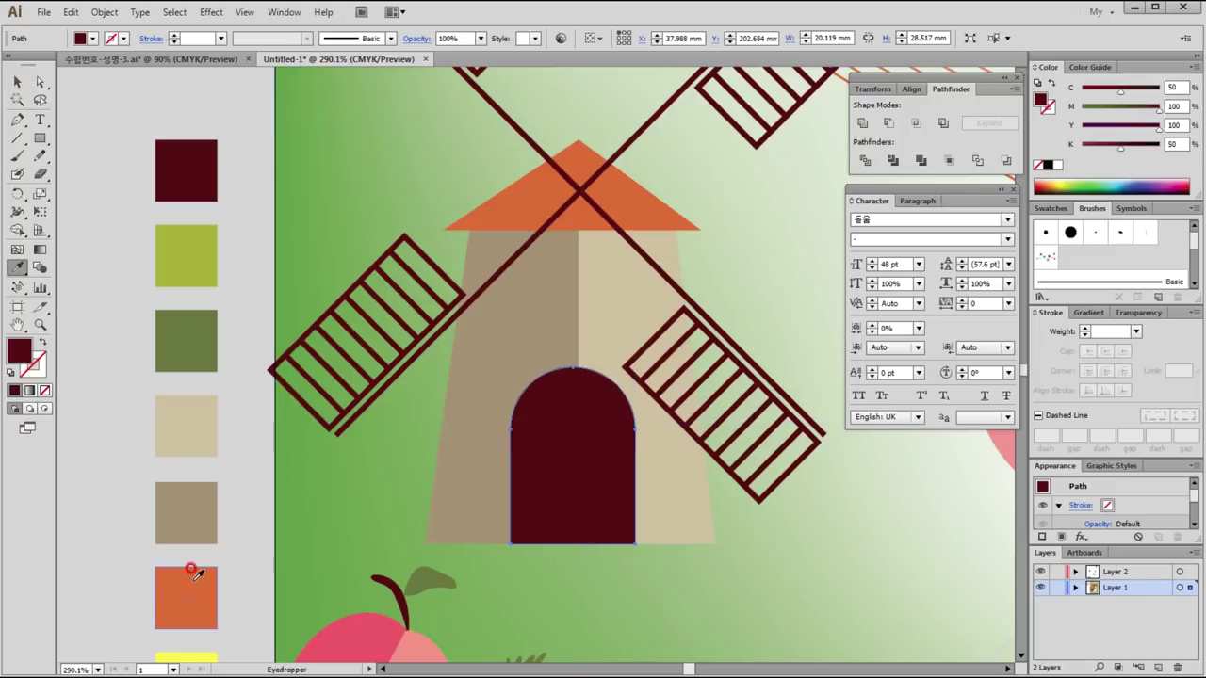
click(193, 573)
key(v)
shift+click(438, 456)
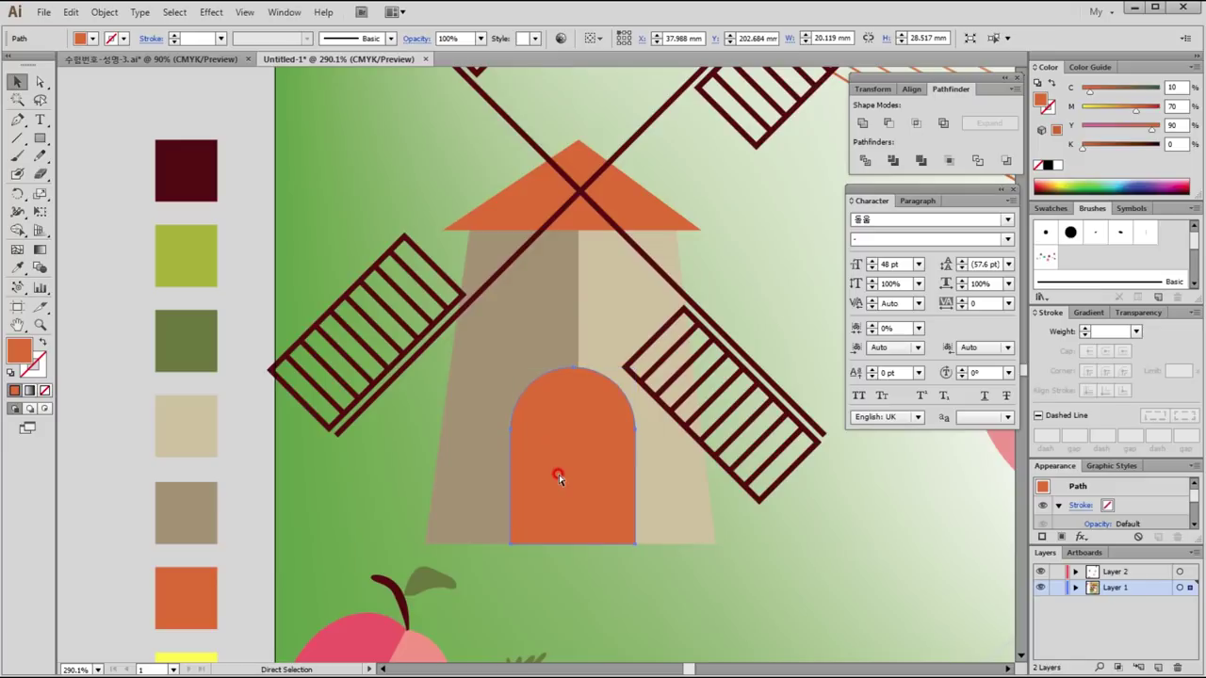
key(ctrl+bracketleft)
key(ctrl+shift+a)
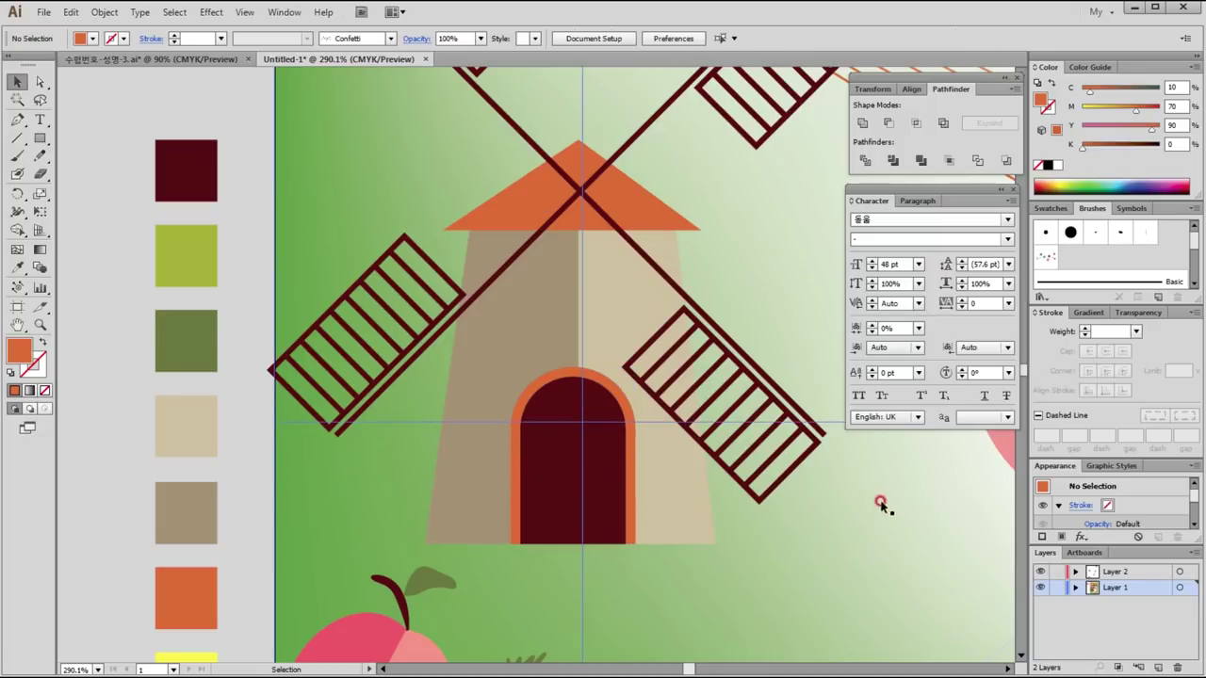
mouse_move(730, 466)
mouse_down()
mouse_move(415, 395)
mouse_move(439, 373)
mouse_up()
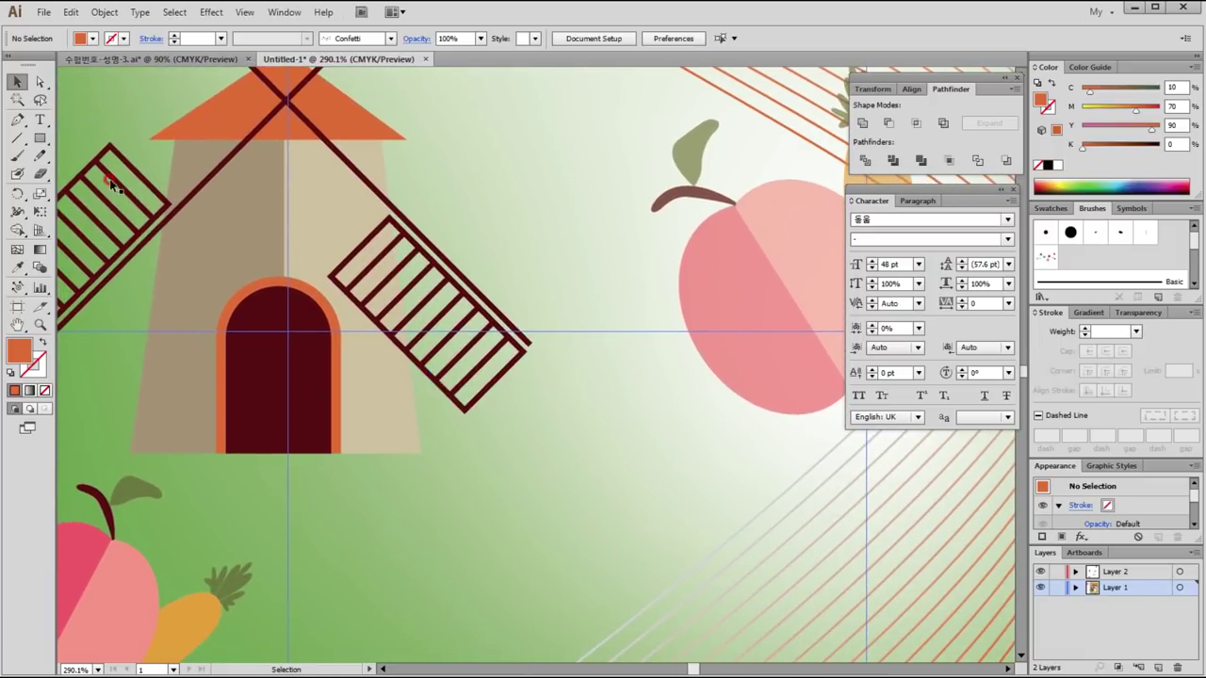
Step: Draw a small circle beside the windmill base and cut away its right half
click(40, 139)
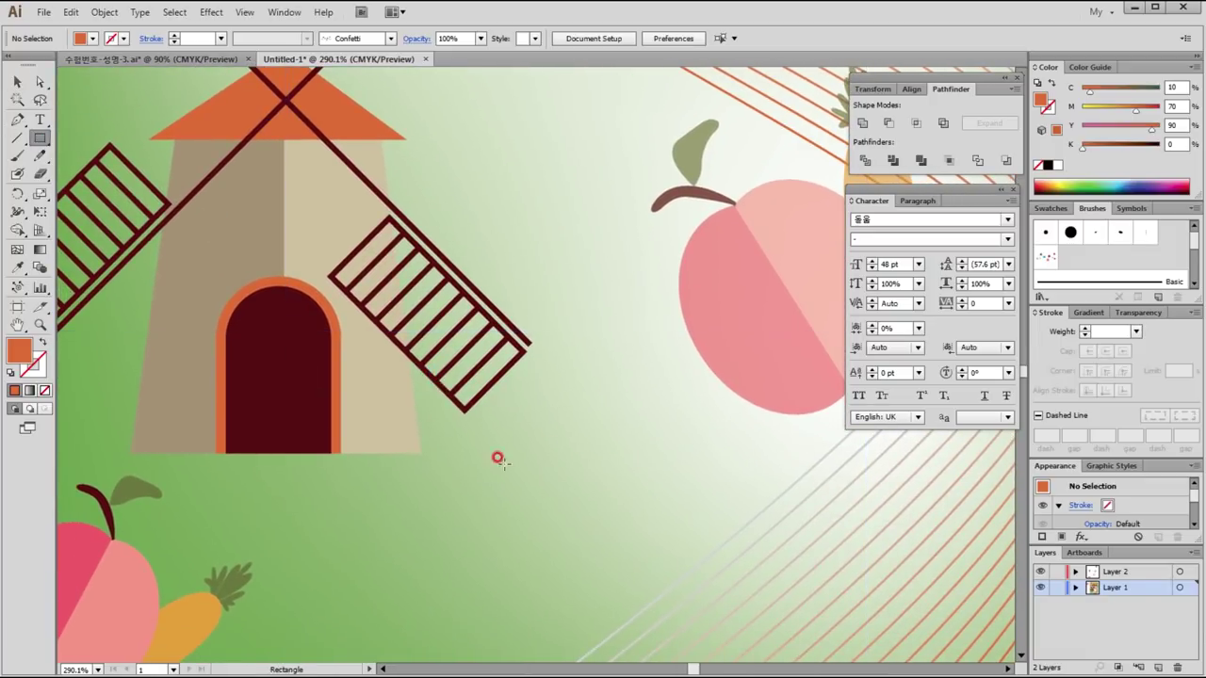
drag(39, 138, 94, 173)
drag(440, 350, 525, 433)
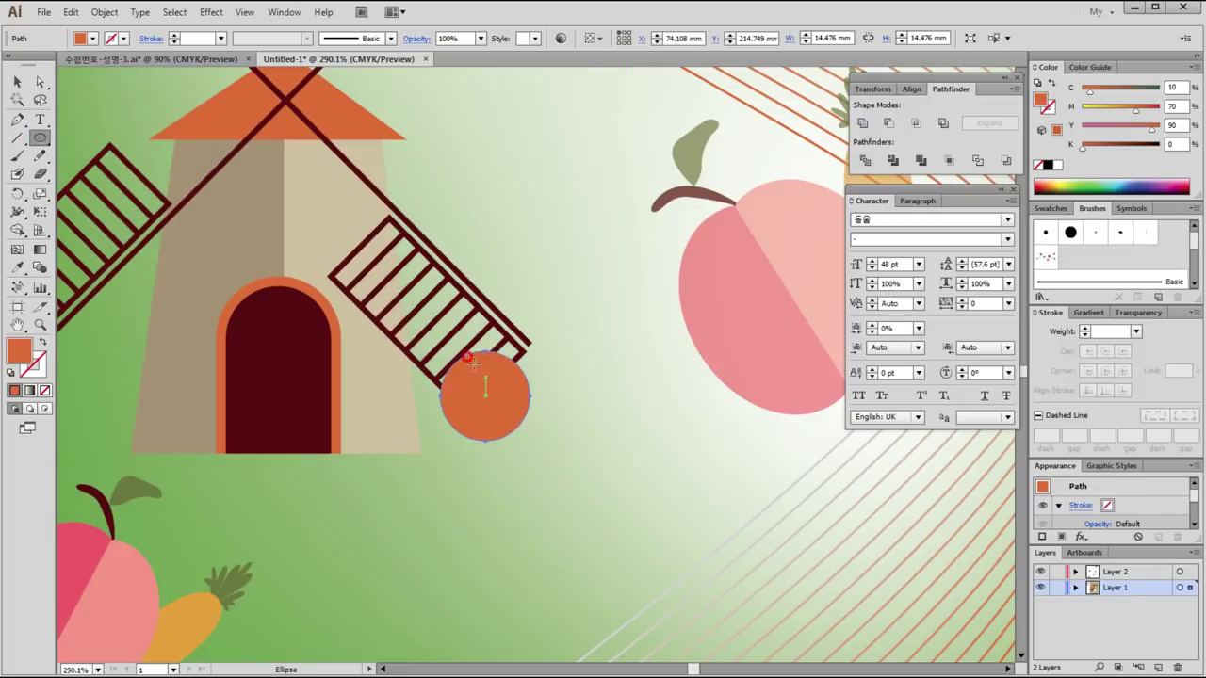
drag(39, 137, 94, 135)
mouse_move(485, 468)
mouse_down()
mouse_move(556, 377)
mouse_move(575, 330)
mouse_up()
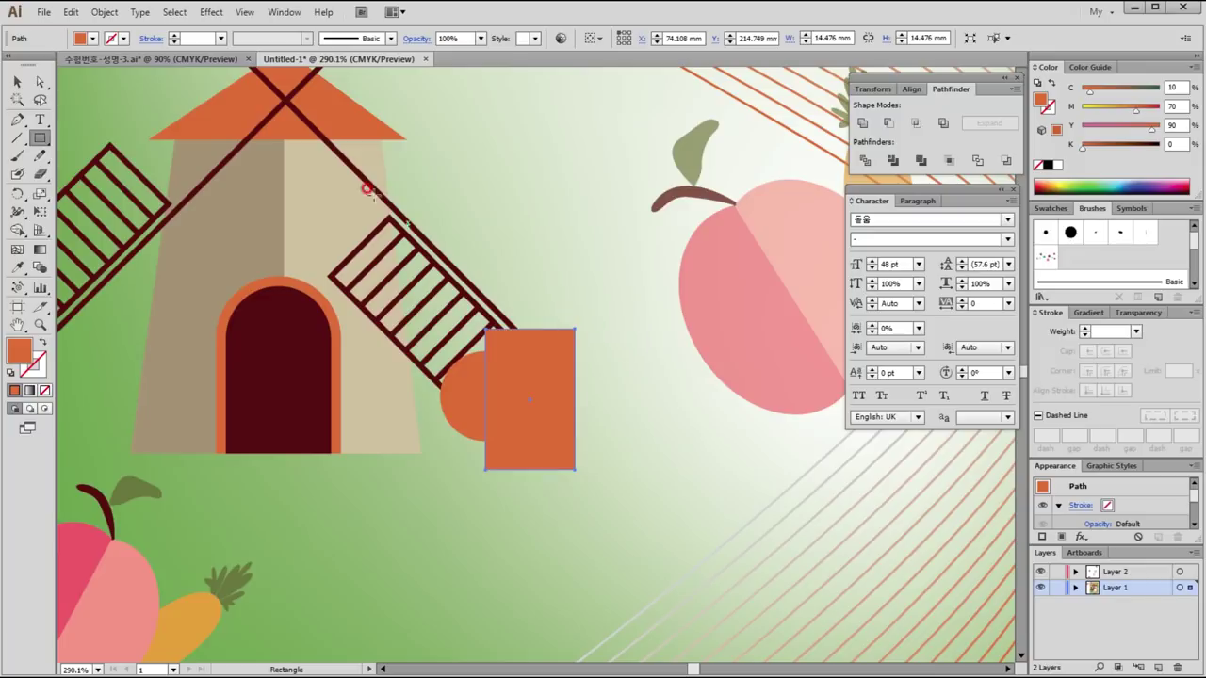
click(26, 90)
shift+click(463, 393)
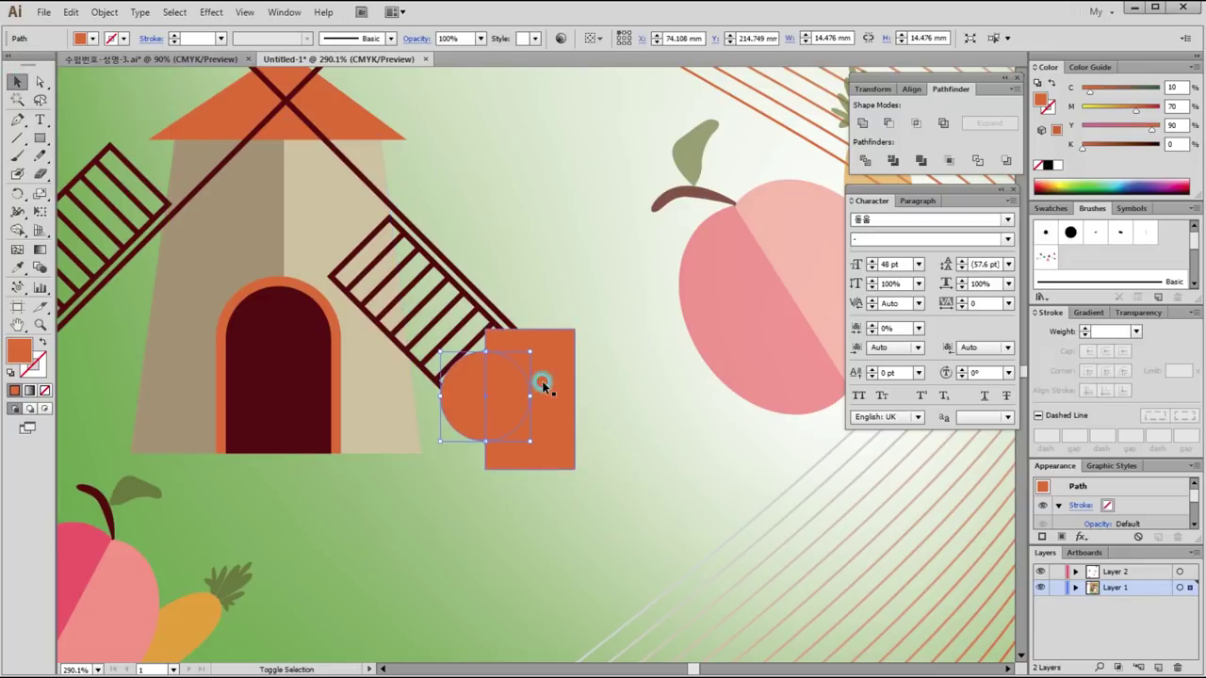
click(888, 123)
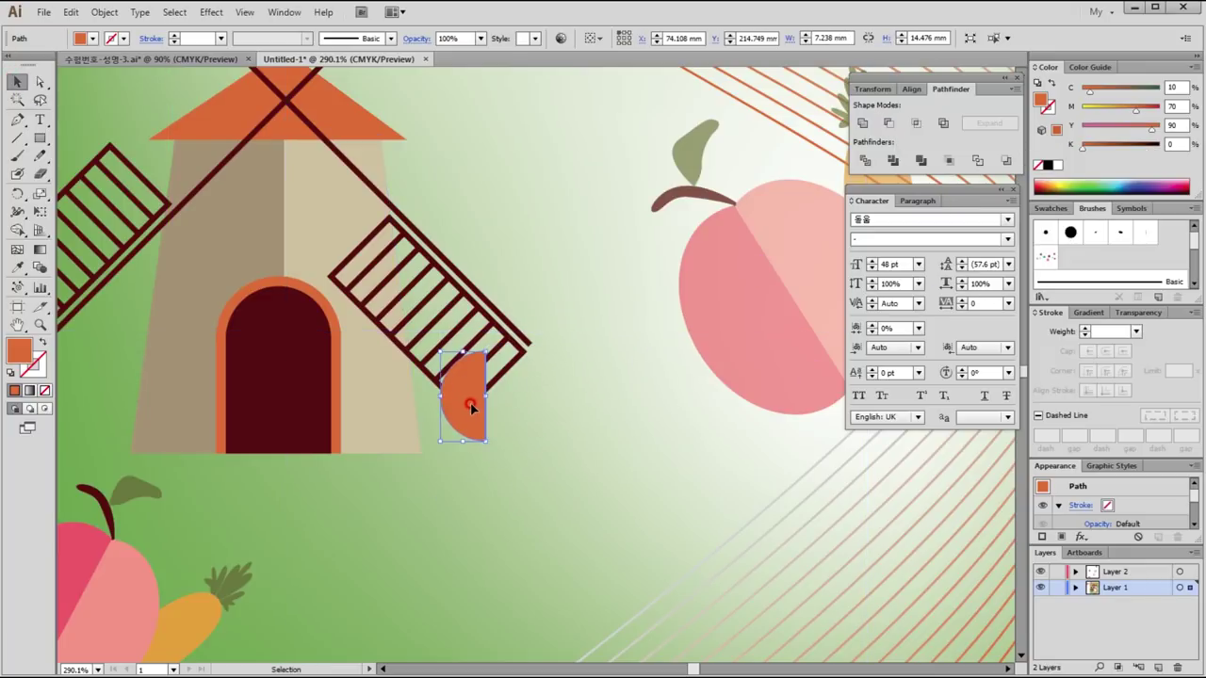
Step: Fill the half circle with light olive green
key(ctrl+1)
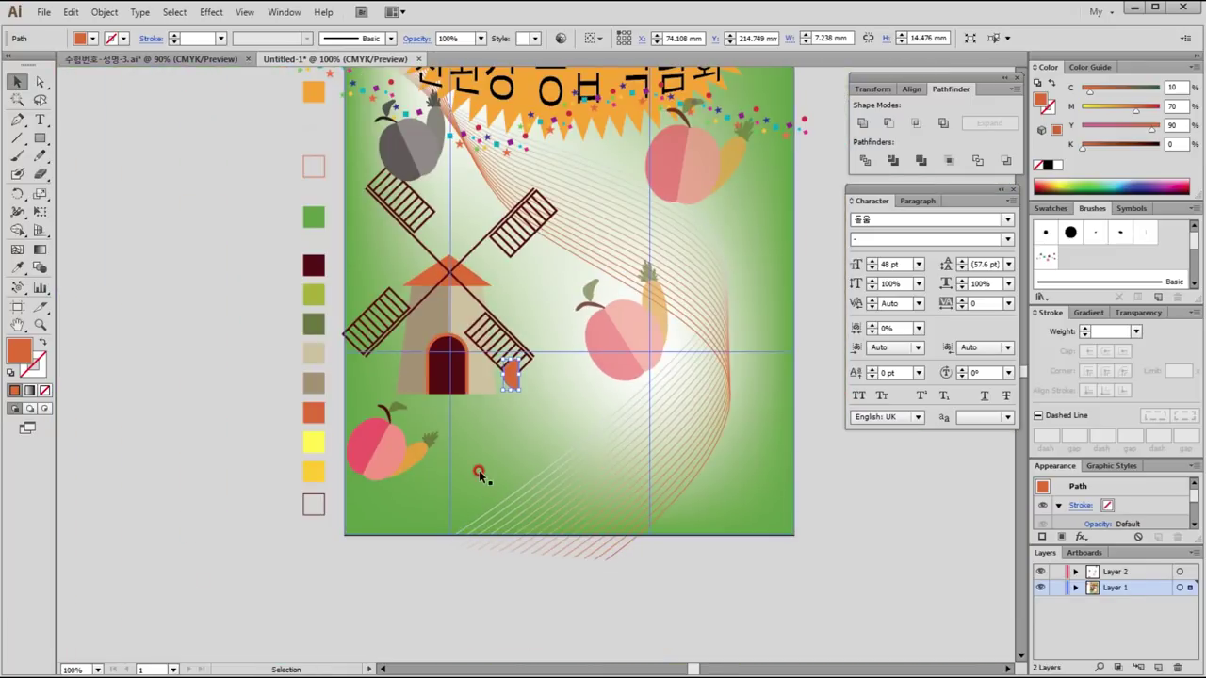
key(i)
click(314, 295)
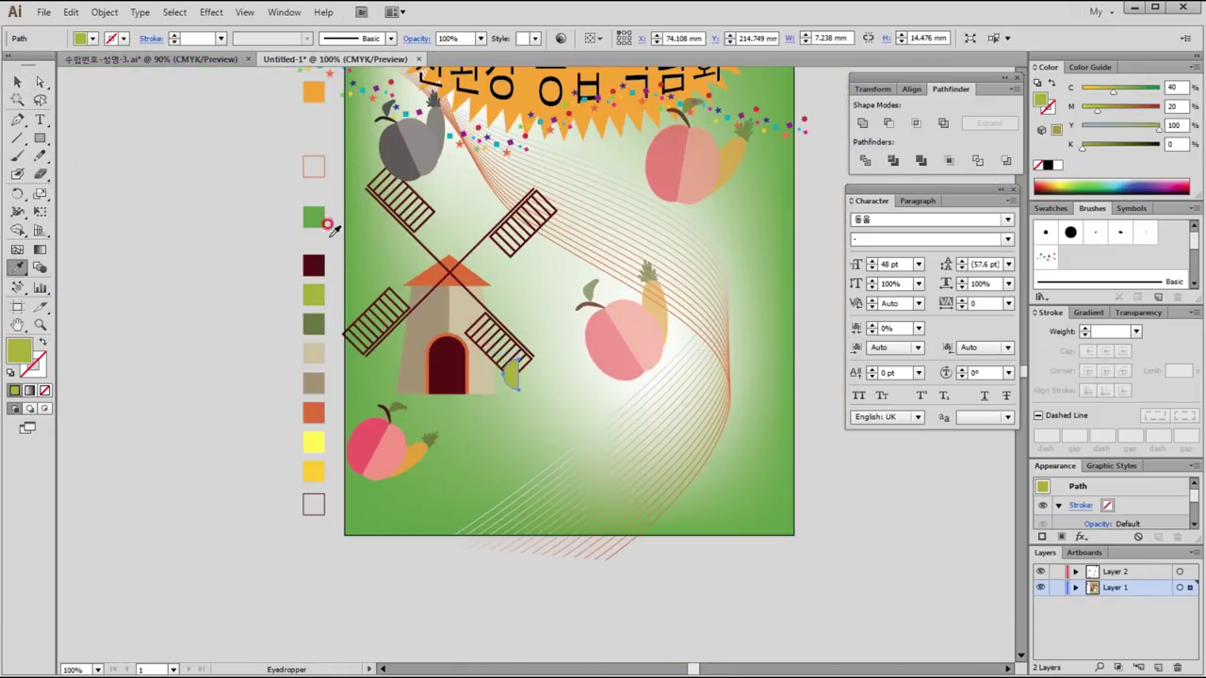
key(ctrl+space)
drag(242, 203, 686, 524)
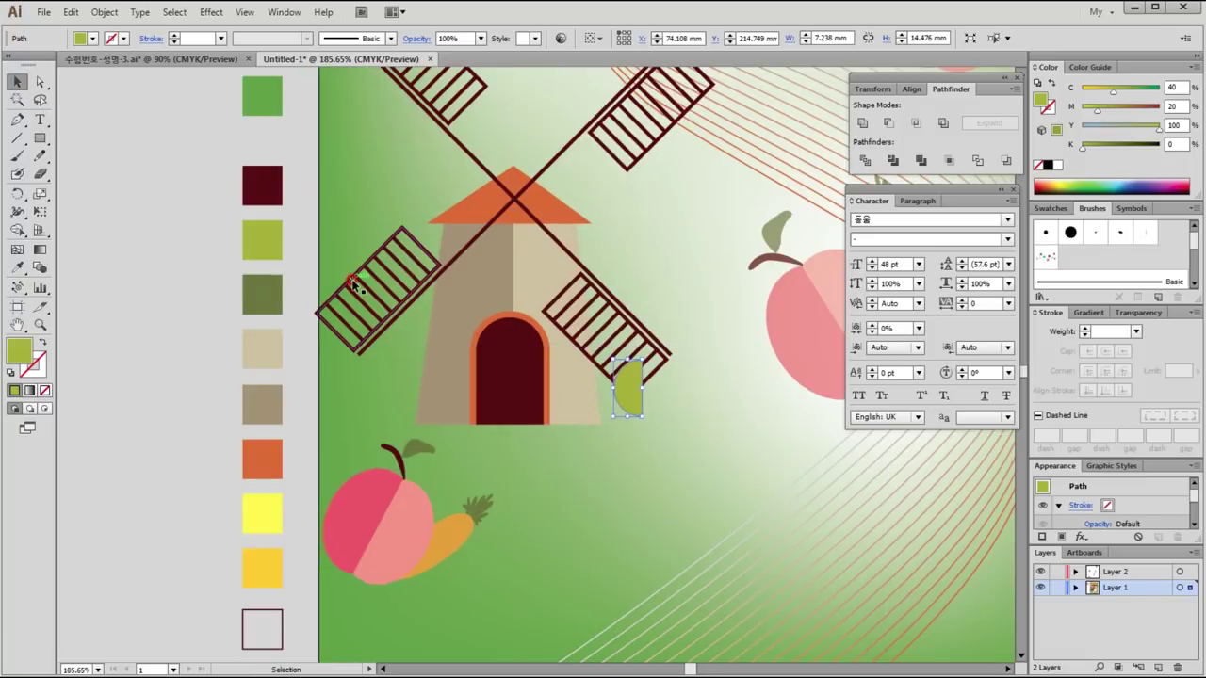
Step: Mirror a vertical copy of the half circle and colour the right half dark olive
key(o)
drag(711, 381, 667, 412)
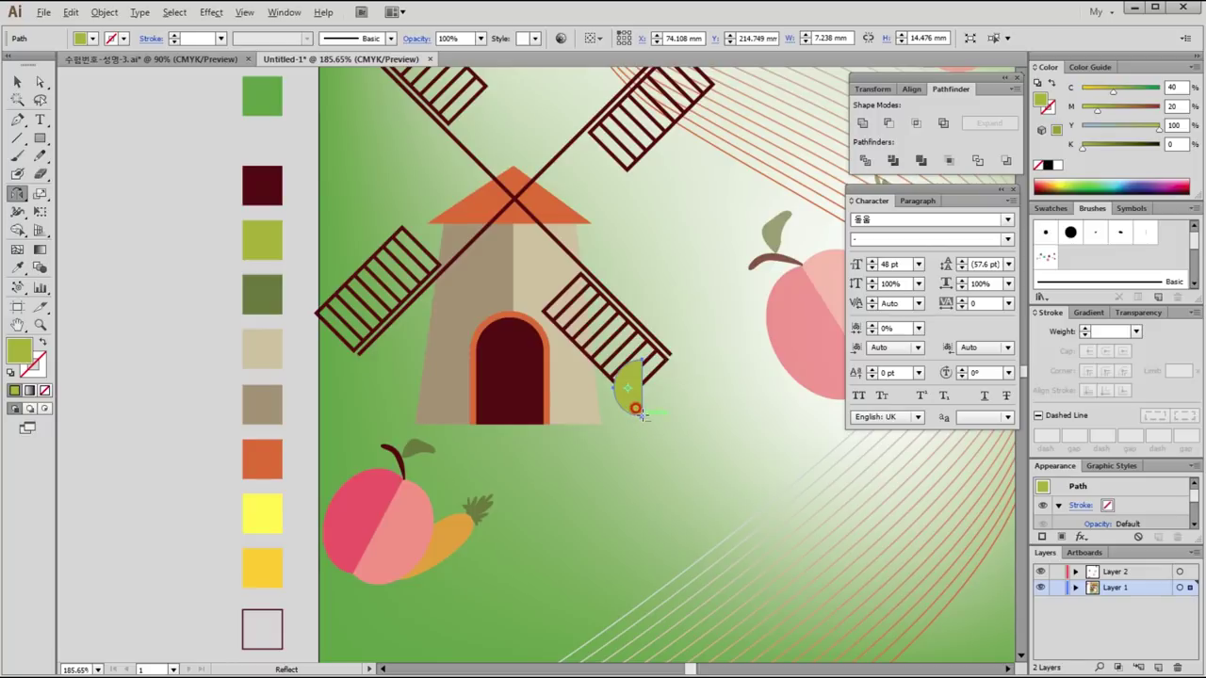
alt+click(634, 411)
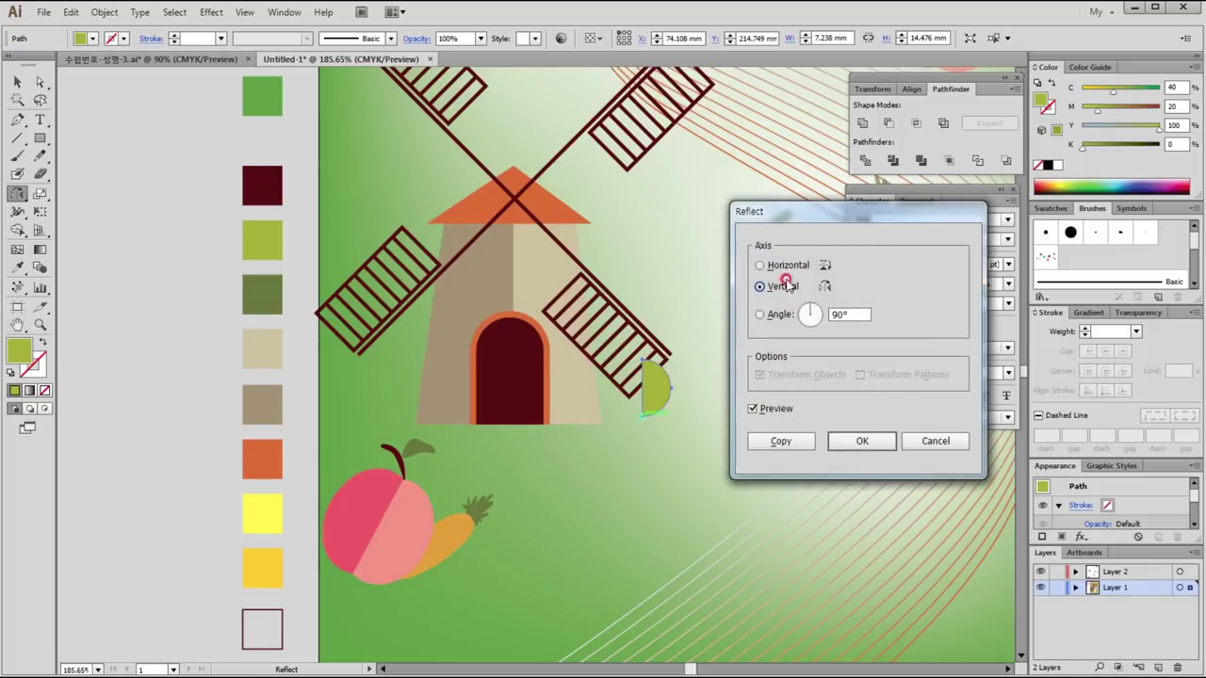
click(789, 443)
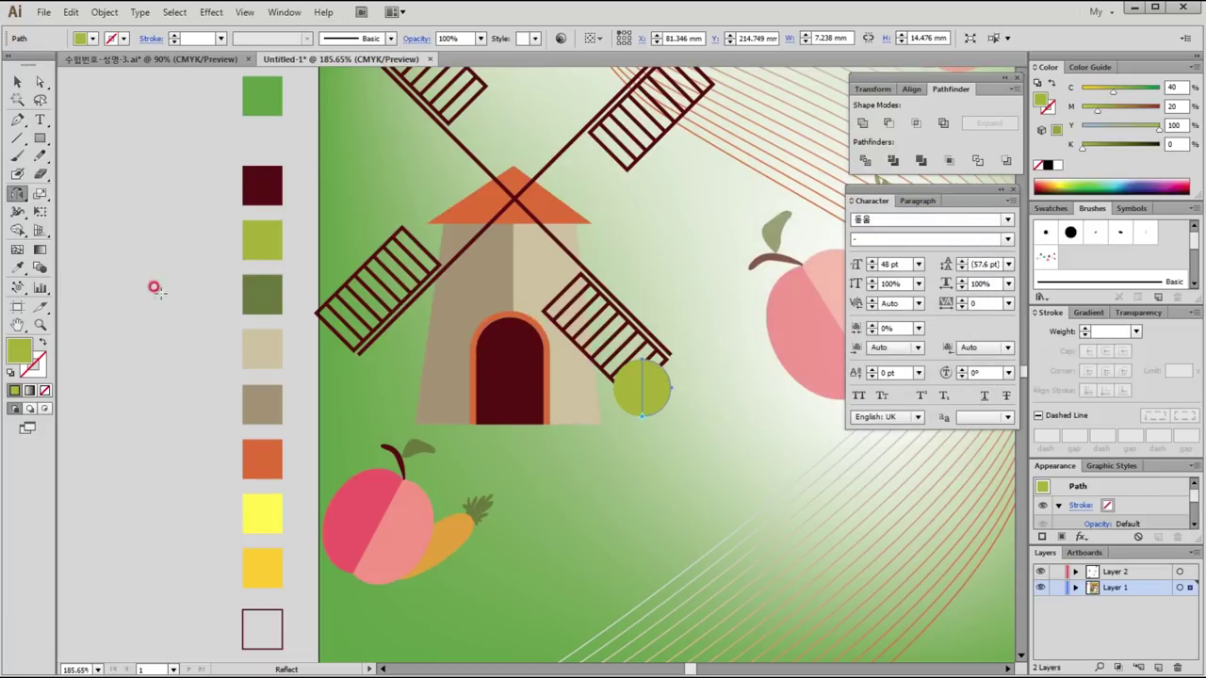
key(i)
click(263, 295)
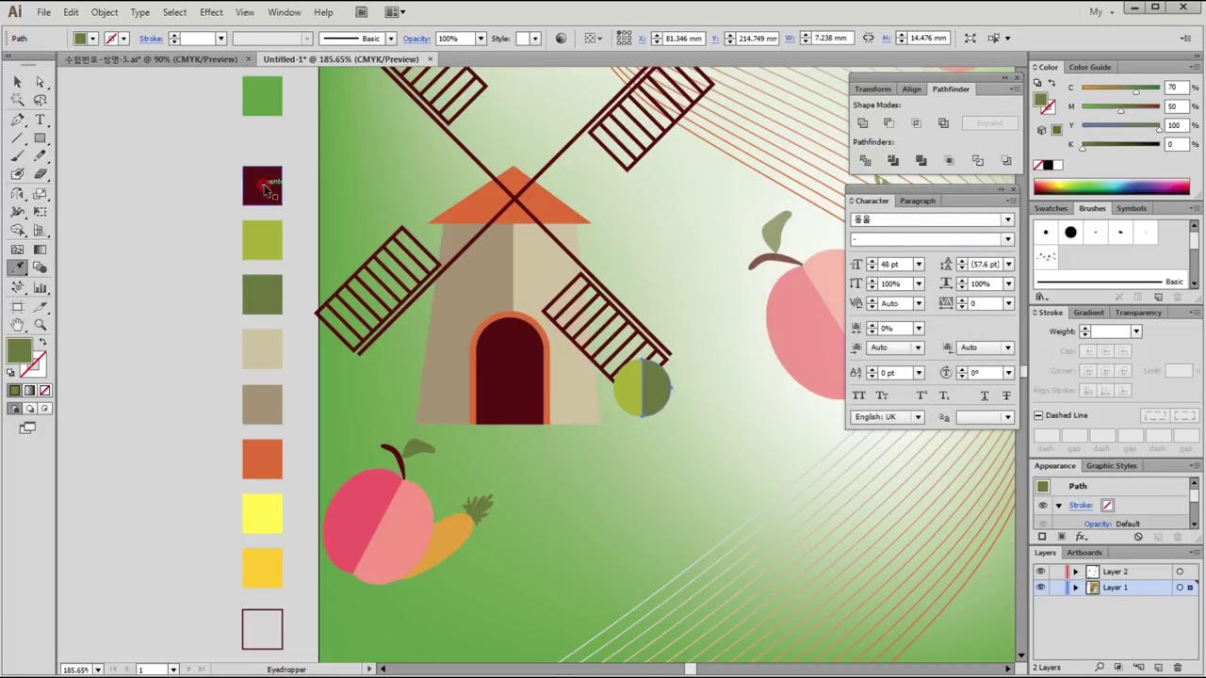
Step: Draw a maroon trunk under the treetop and group them into one tree
ctrl+click(262, 186)
click(41, 139)
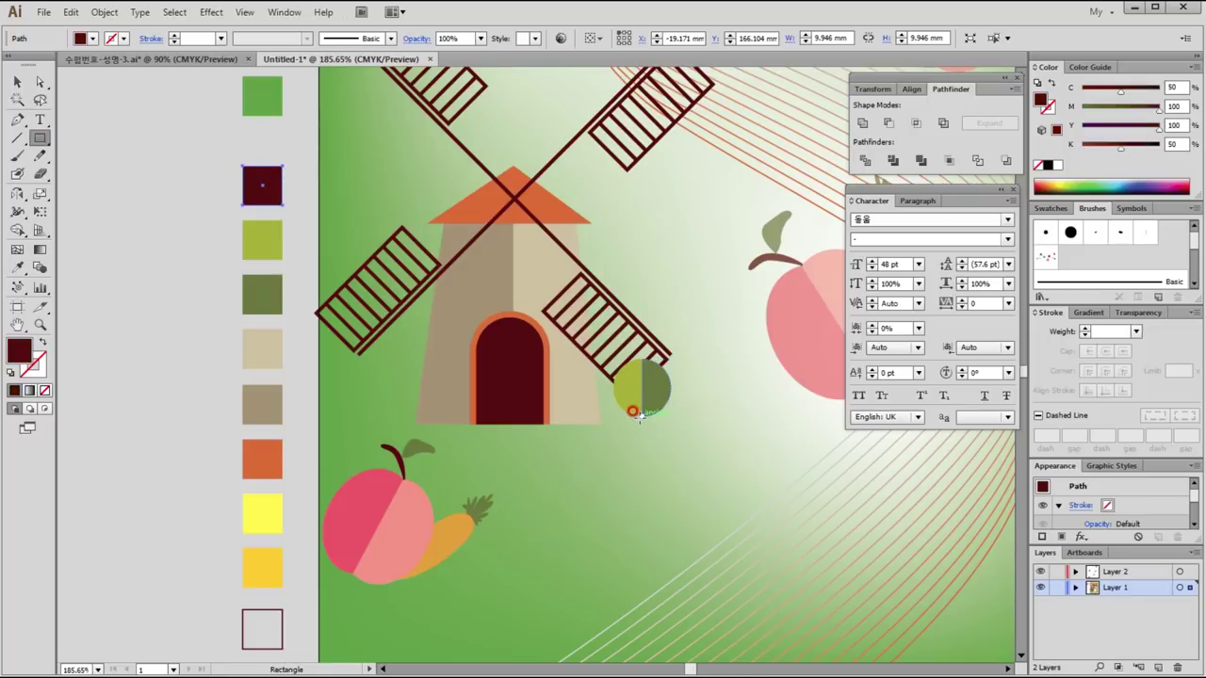
drag(637, 412, 645, 449)
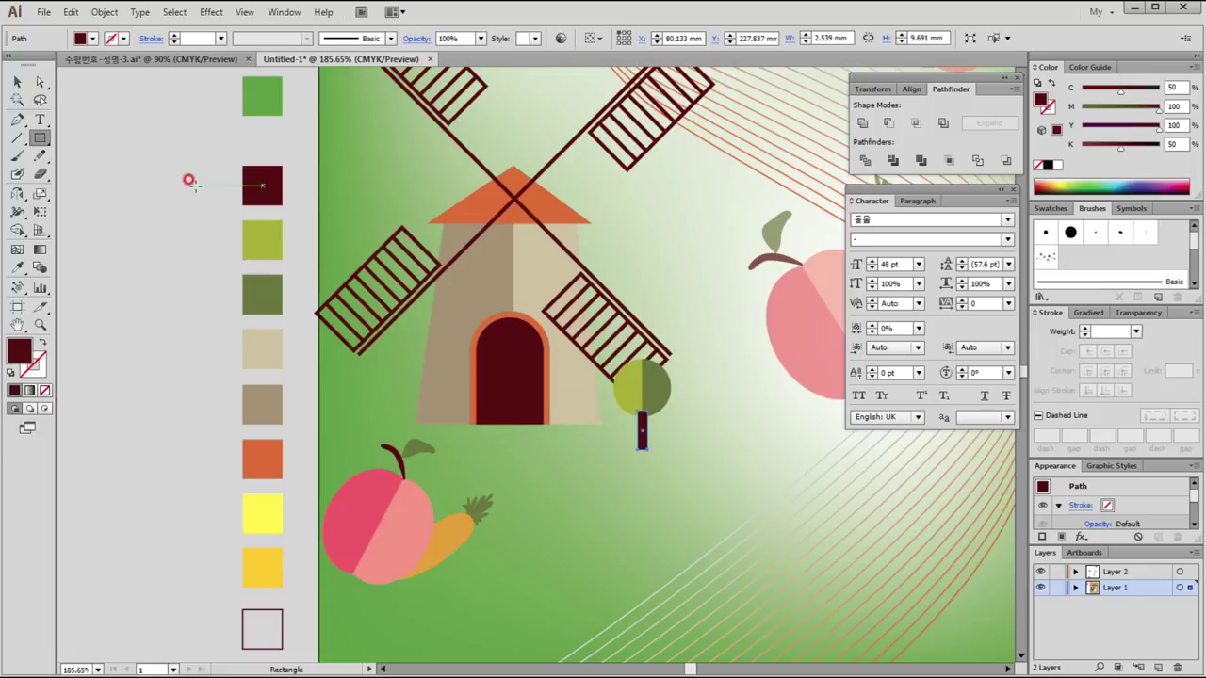
key(v)
shift+click(660, 391)
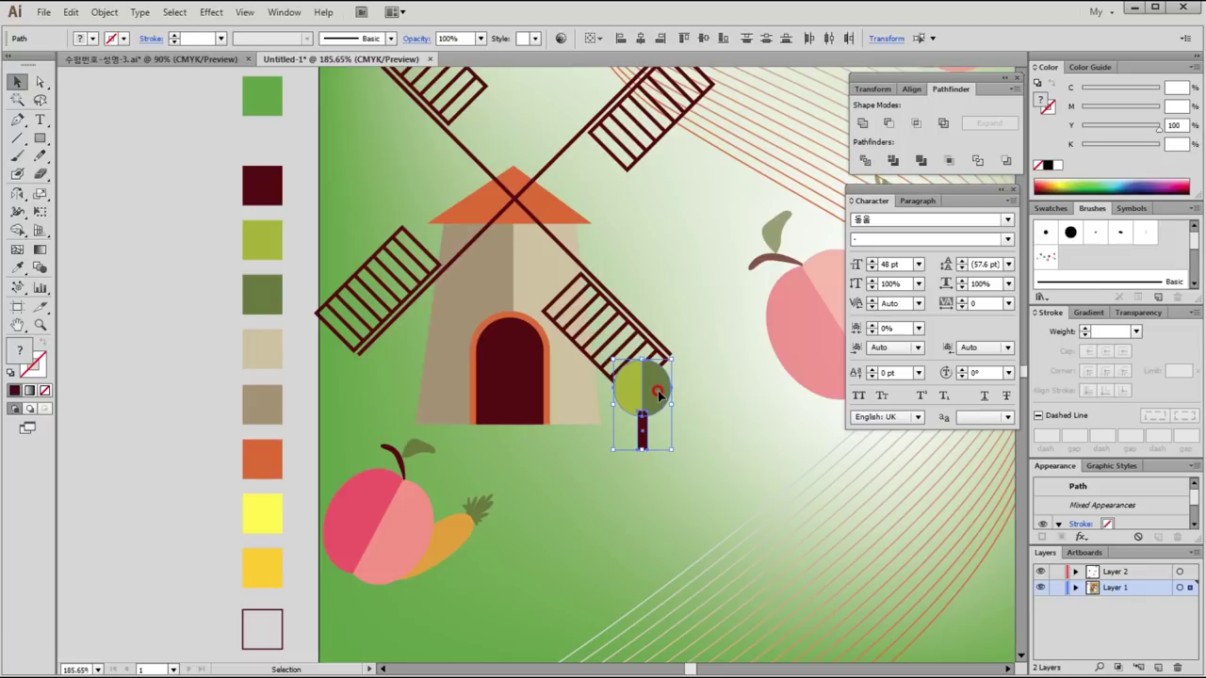
key(ctrl+g)
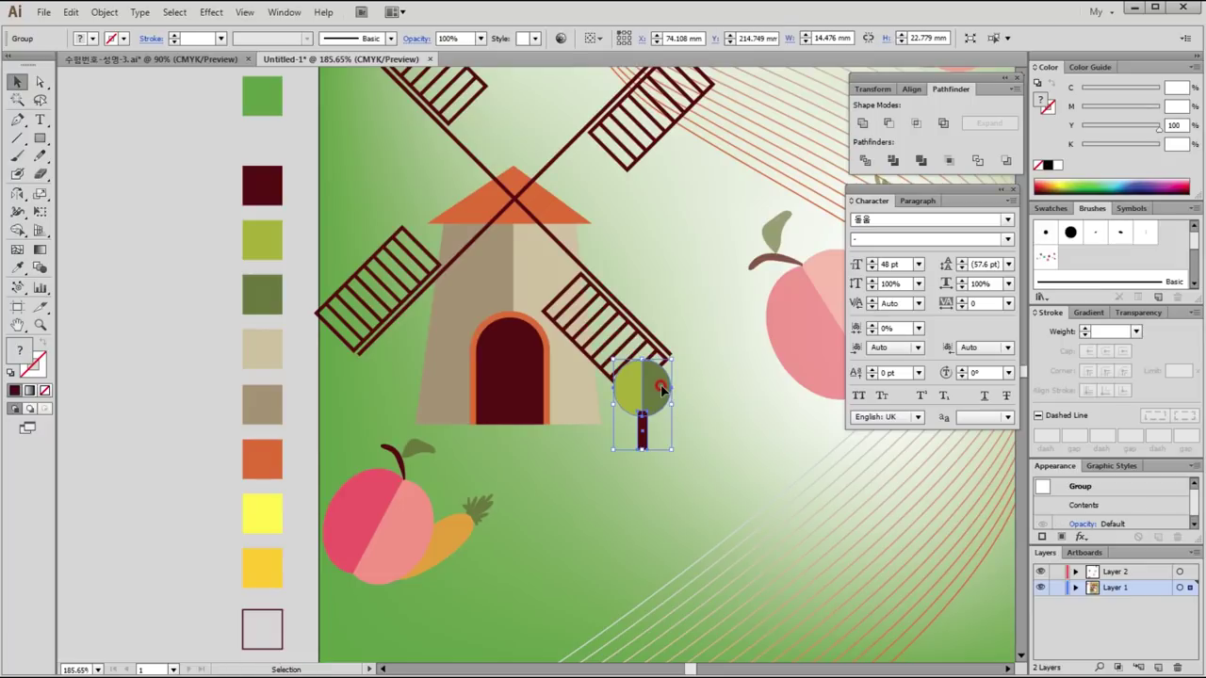
Step: Duplicate the tree to the right and enlarge the copy
mouse_move(659, 386)
mouse_down()
mouse_move(716, 385)
mouse_move(743, 324)
mouse_up()
drag(721, 369, 705, 369)
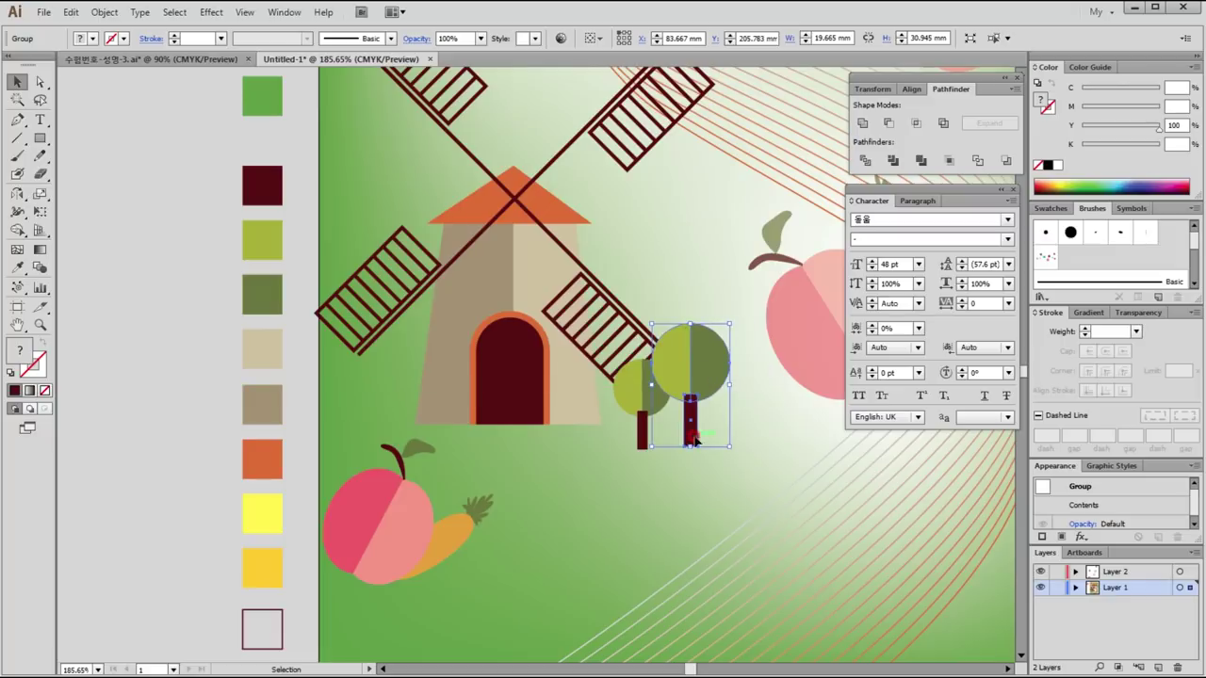
click(637, 400)
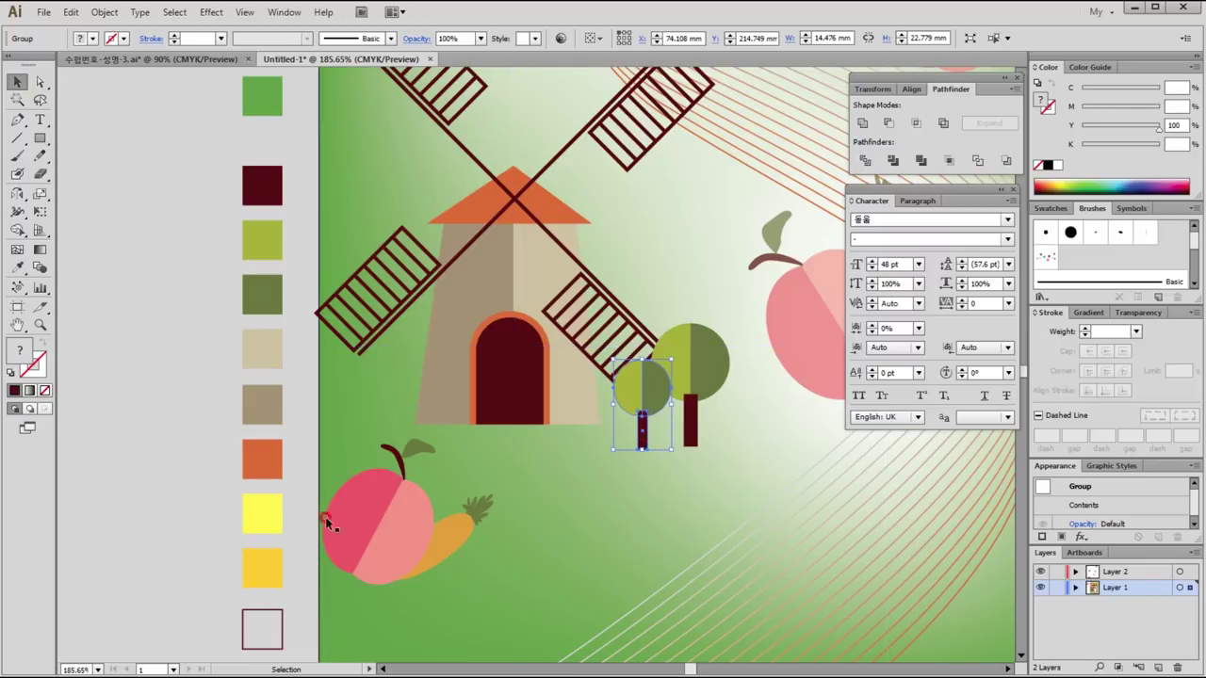
key(ctrl+semicolon)
click(675, 491)
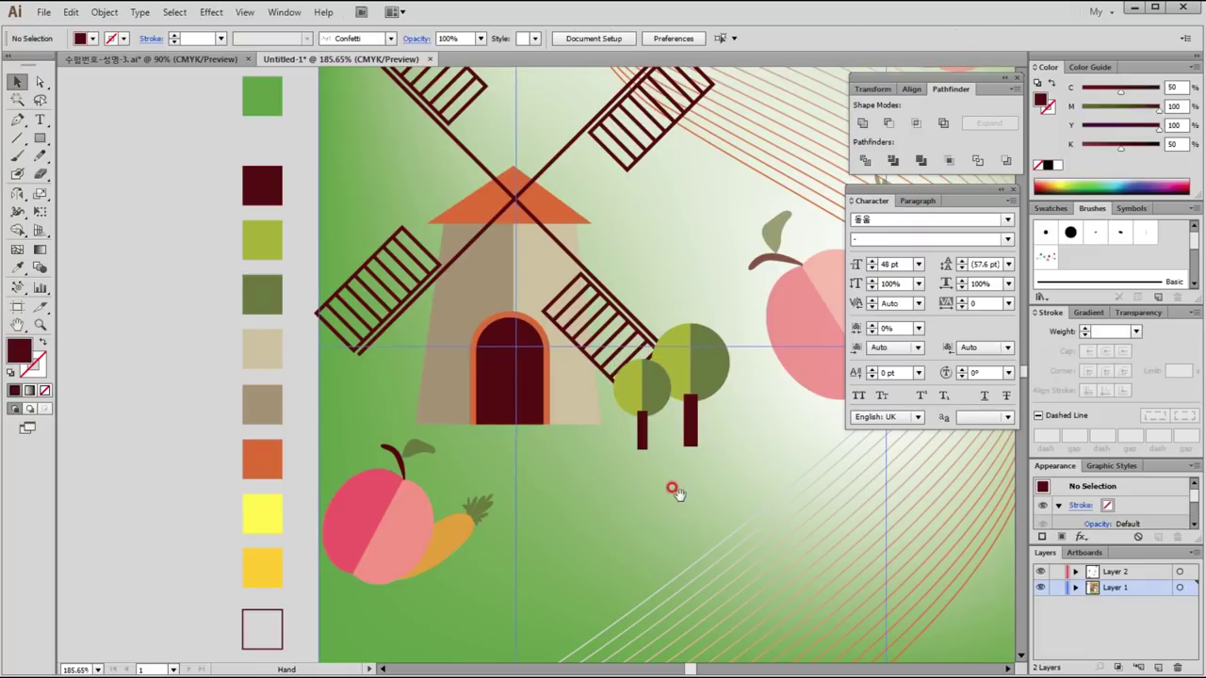
Step: Hide the guides, then use the Symbol Shifter to nudge the upper-right apple right and lift the lower-left apple
drag(671, 501, 389, 488)
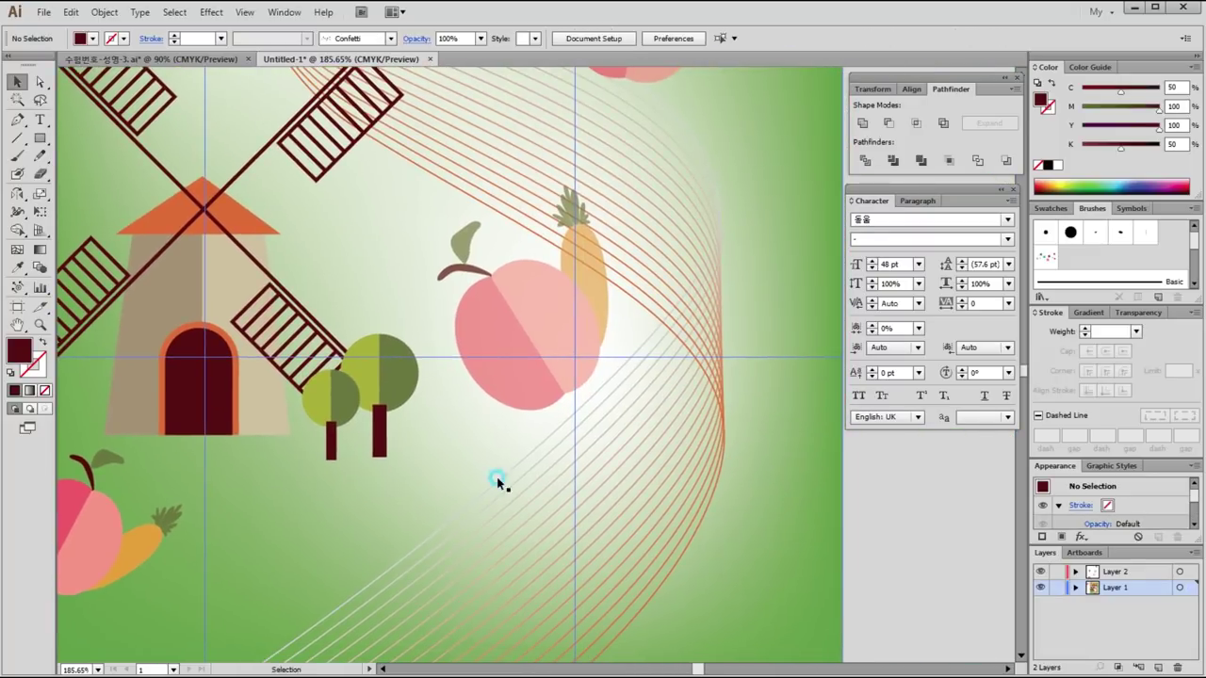
key(ctrl+1)
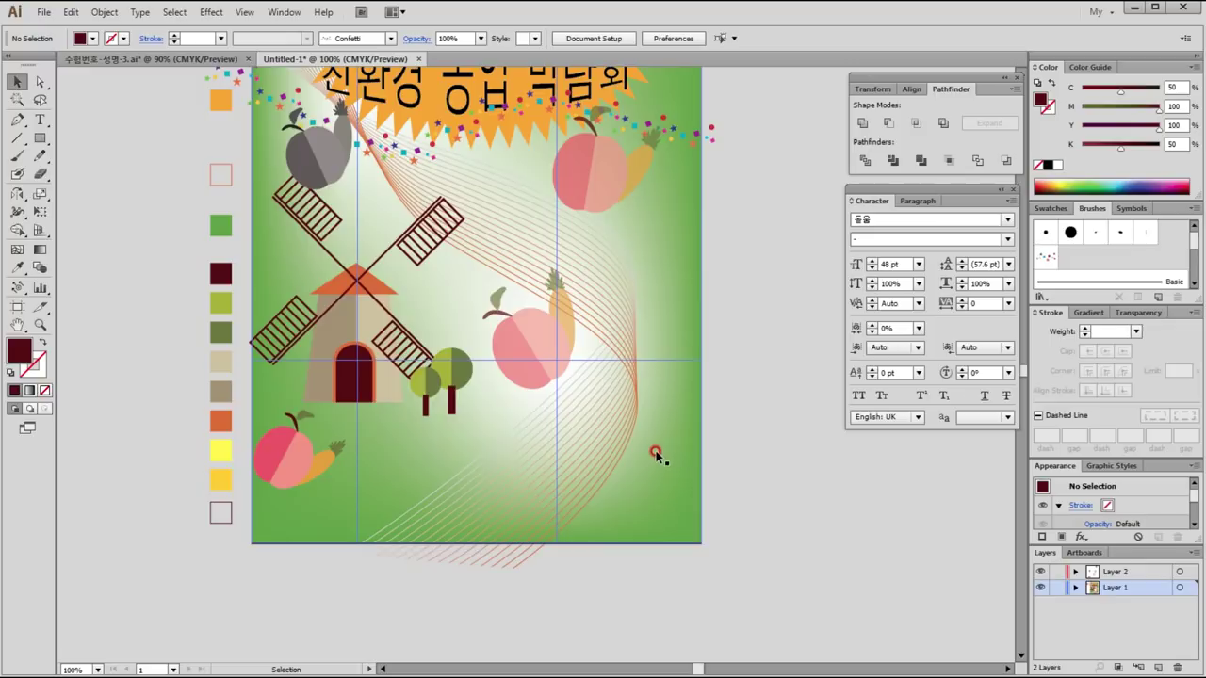
key(ctrl+semicolon)
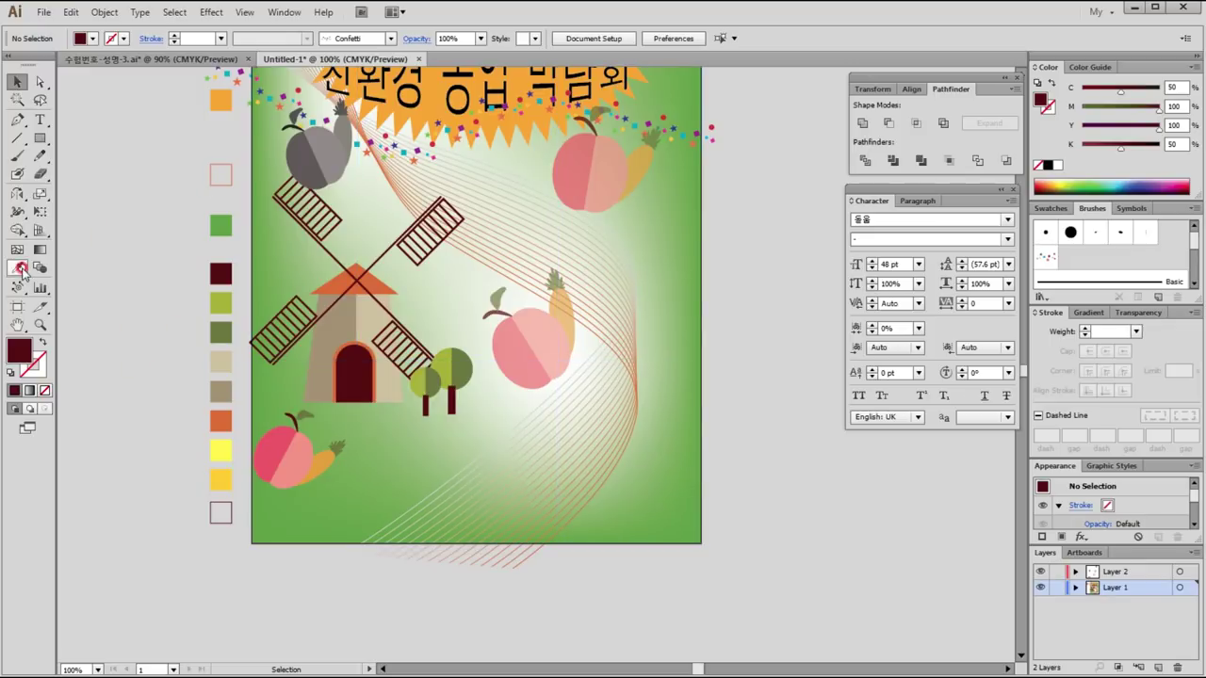
click(18, 288)
drag(19, 289, 85, 280)
drag(532, 351, 562, 263)
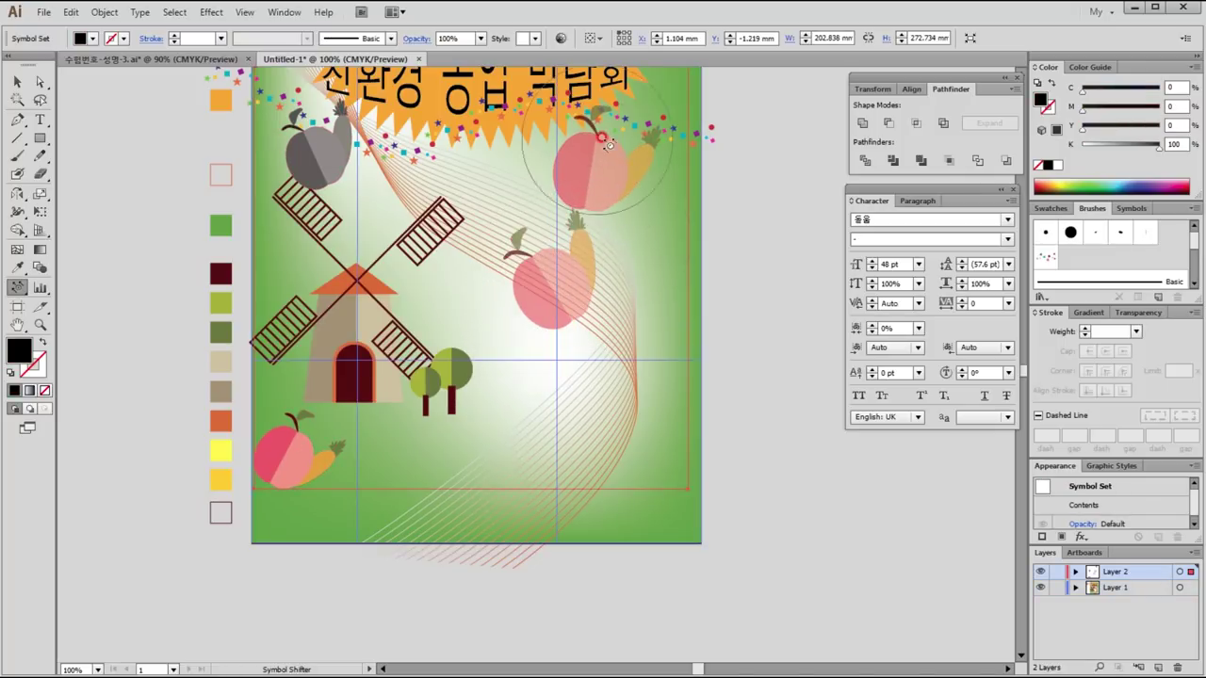
drag(617, 132, 620, 128)
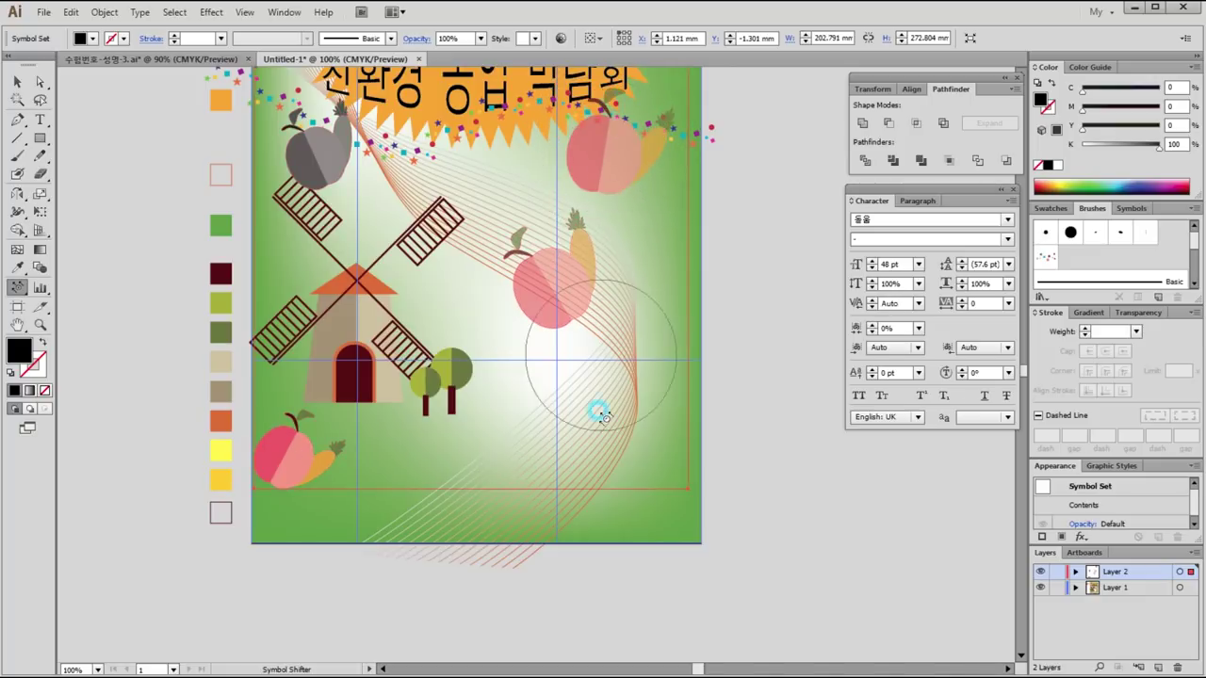
mouse_move(294, 460)
mouse_down()
mouse_move(288, 409)
mouse_move(299, 404)
mouse_up()
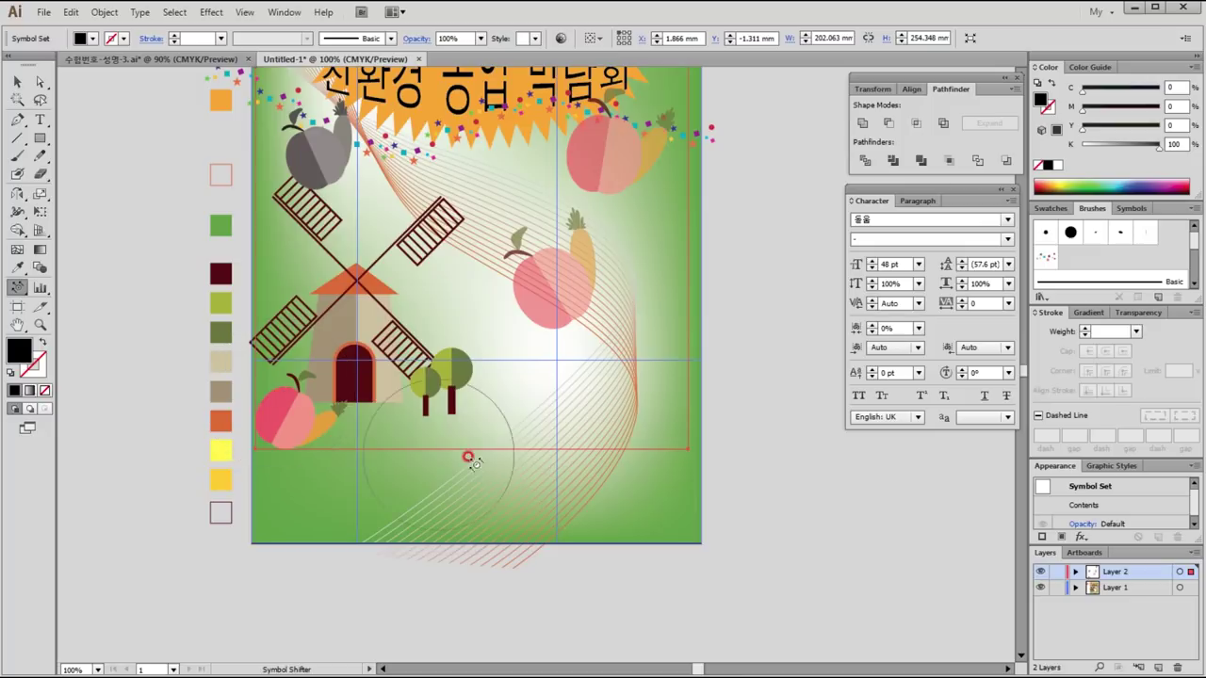
click(16, 83)
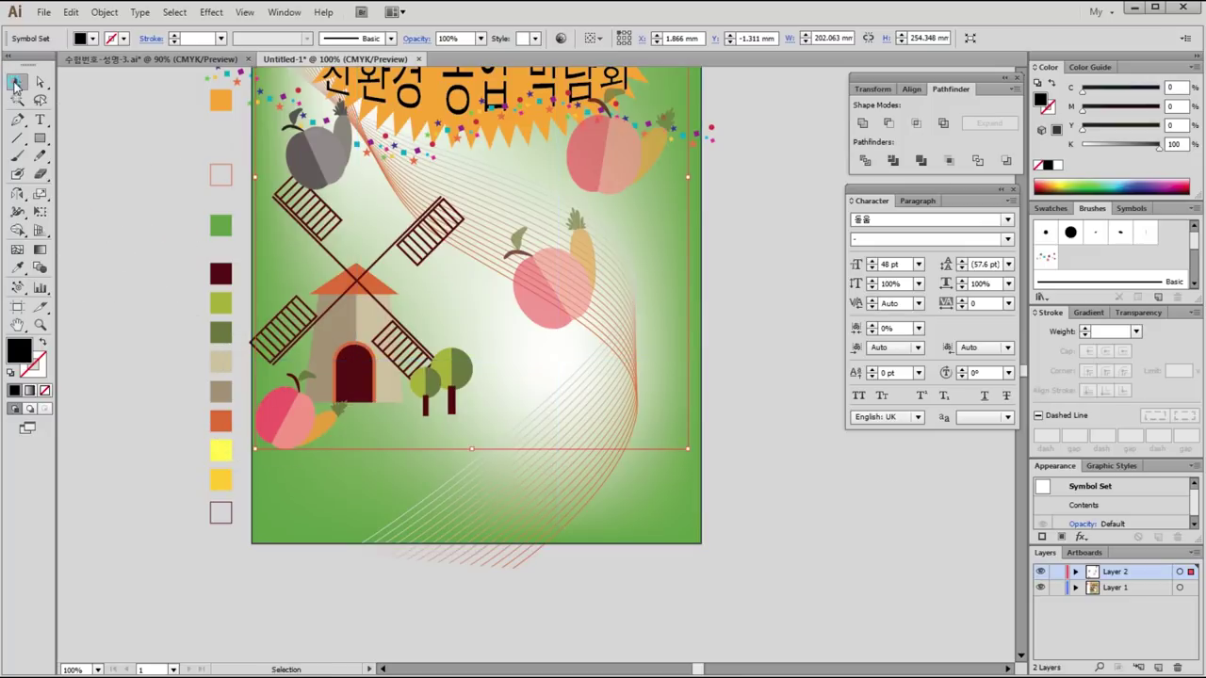
click(84, 322)
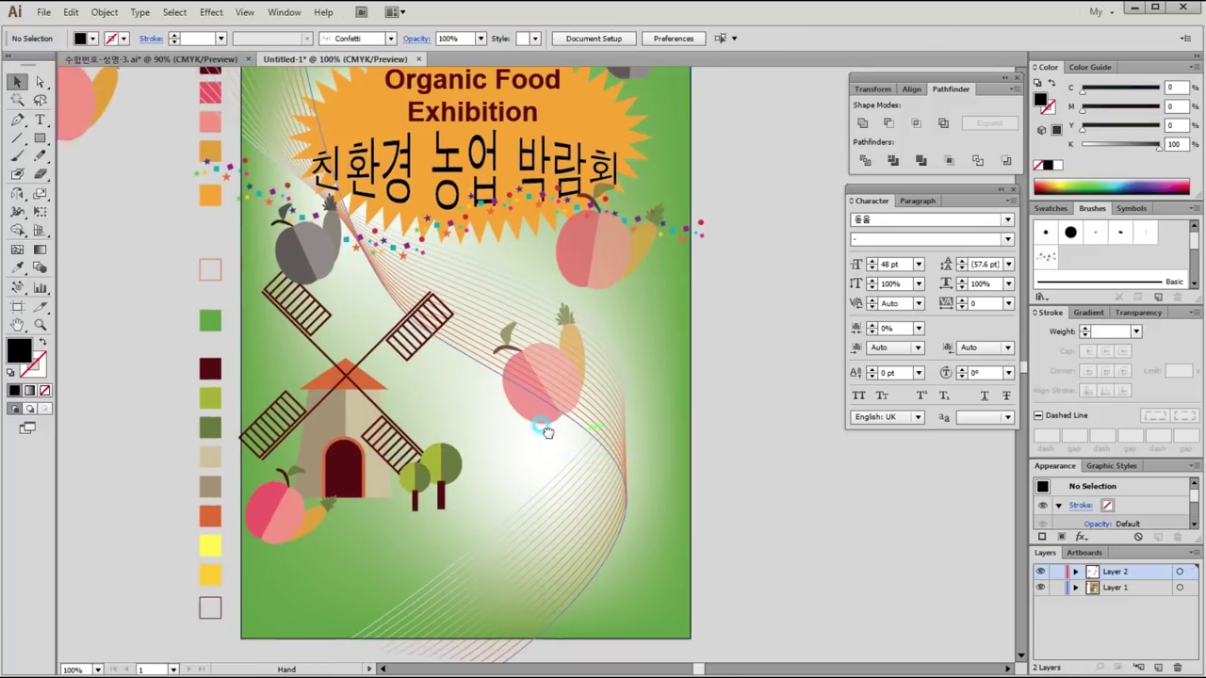
Step: Zoom in on the windmill and apple area and select the windmill's beige body
drag(573, 329, 543, 425)
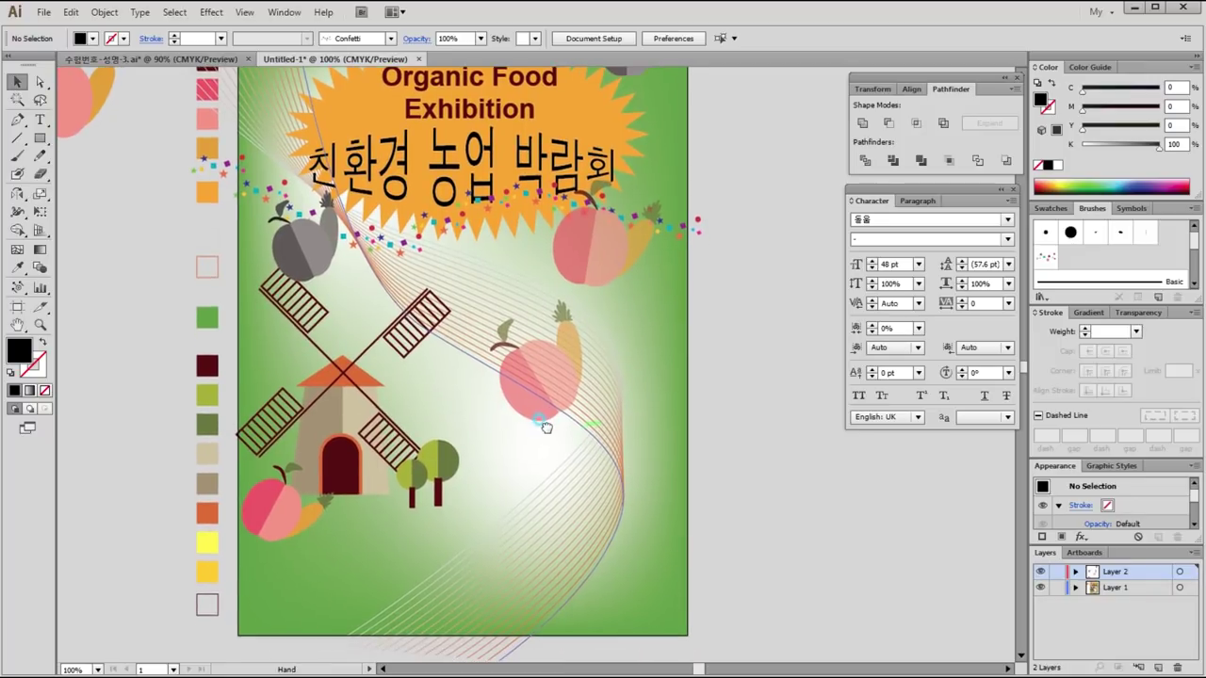
drag(323, 290, 713, 533)
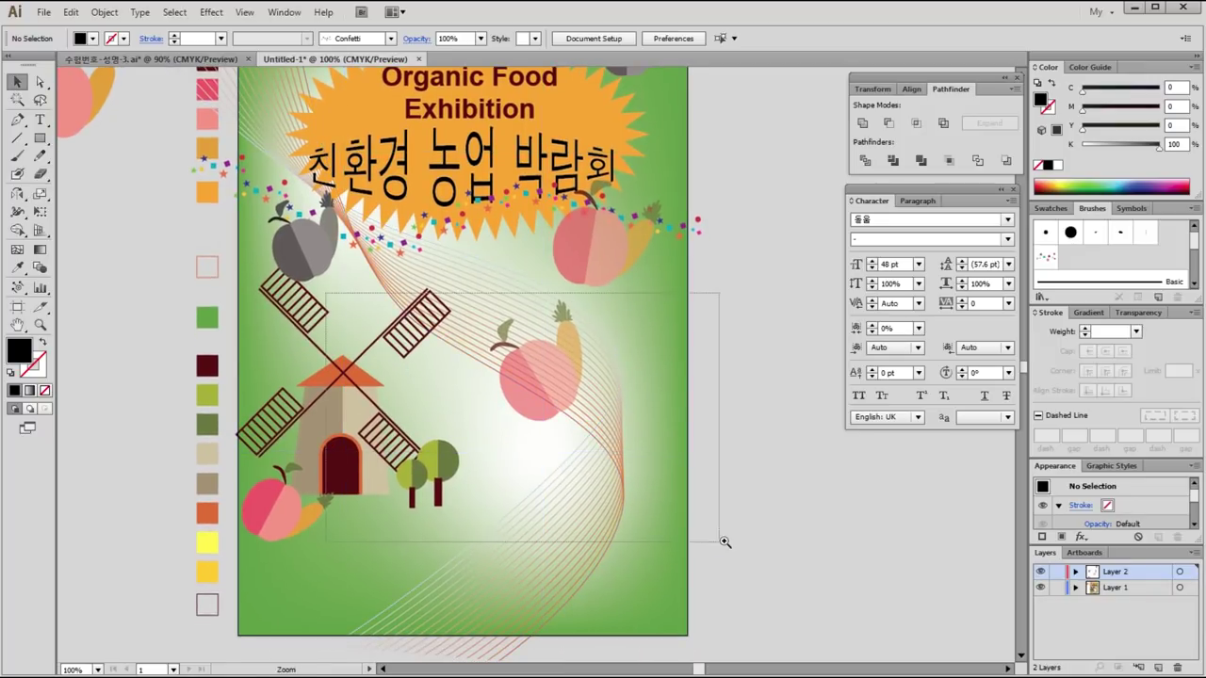
click(17, 125)
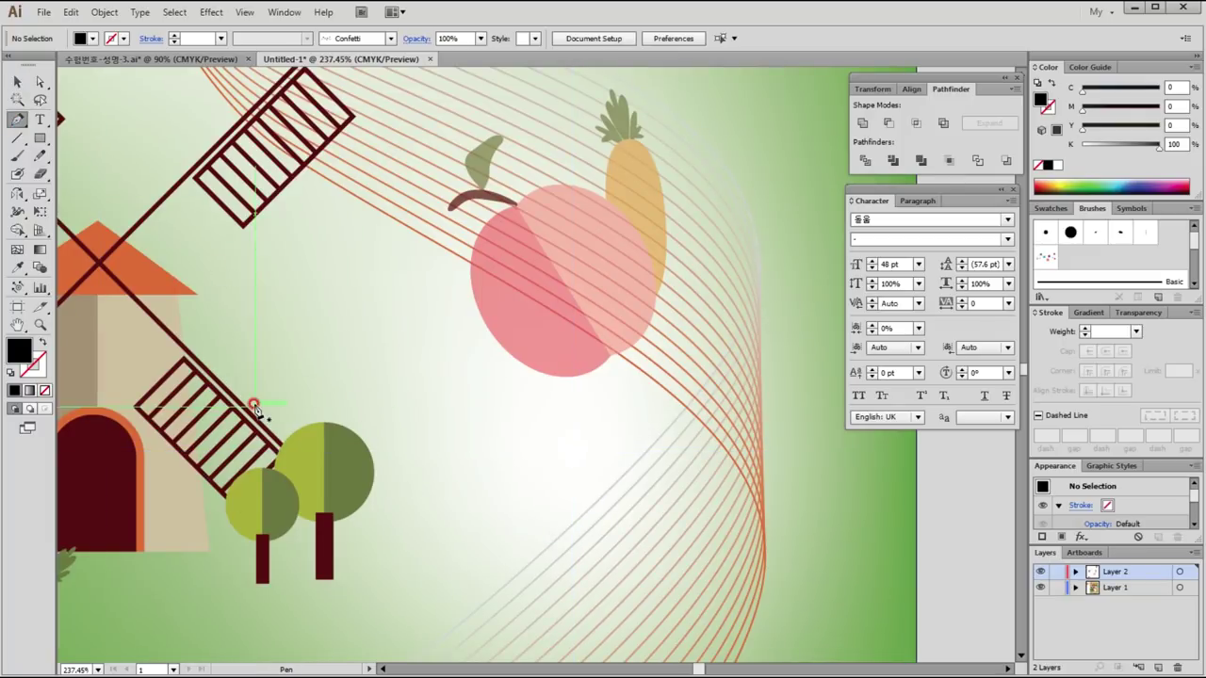
key(v)
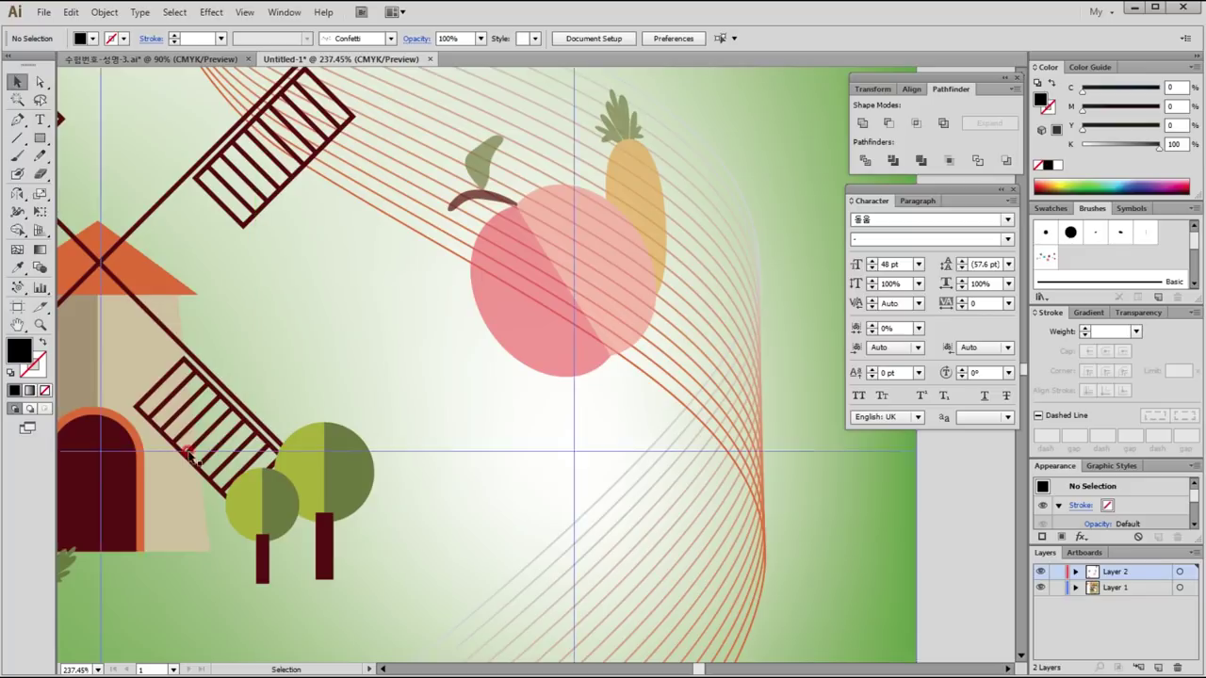
click(121, 486)
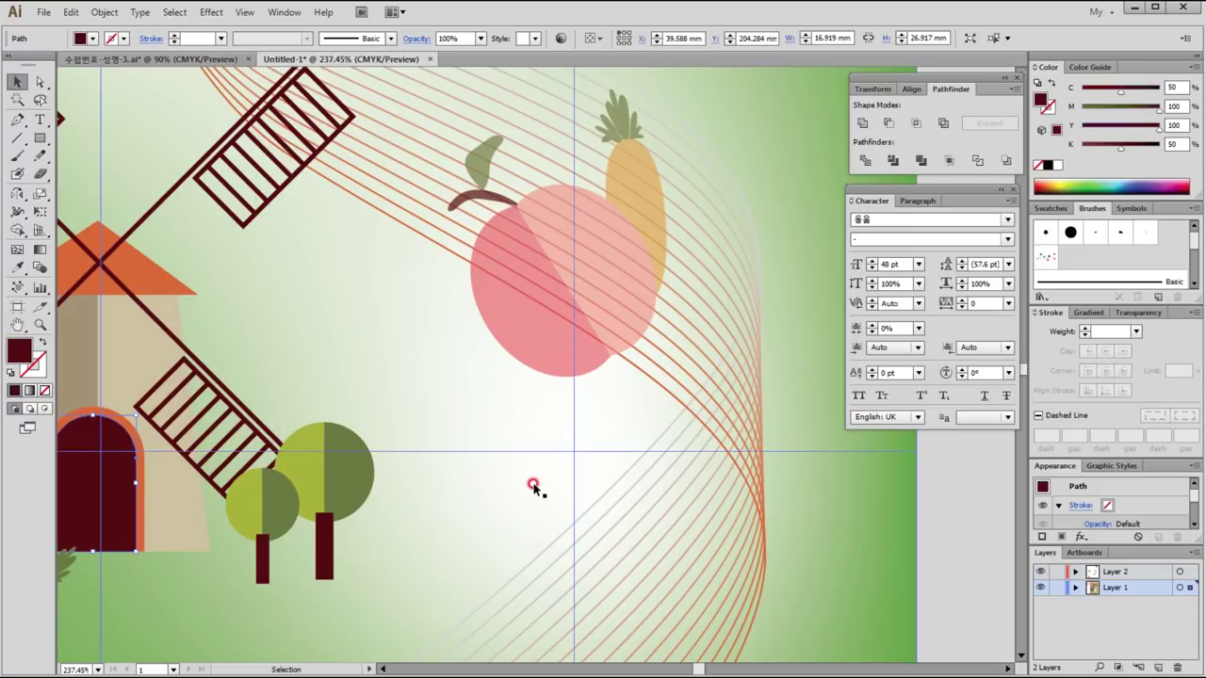
click(132, 376)
Step: Draw a tilted four-sided shape beside the tree with the Pen tool
click(17, 120)
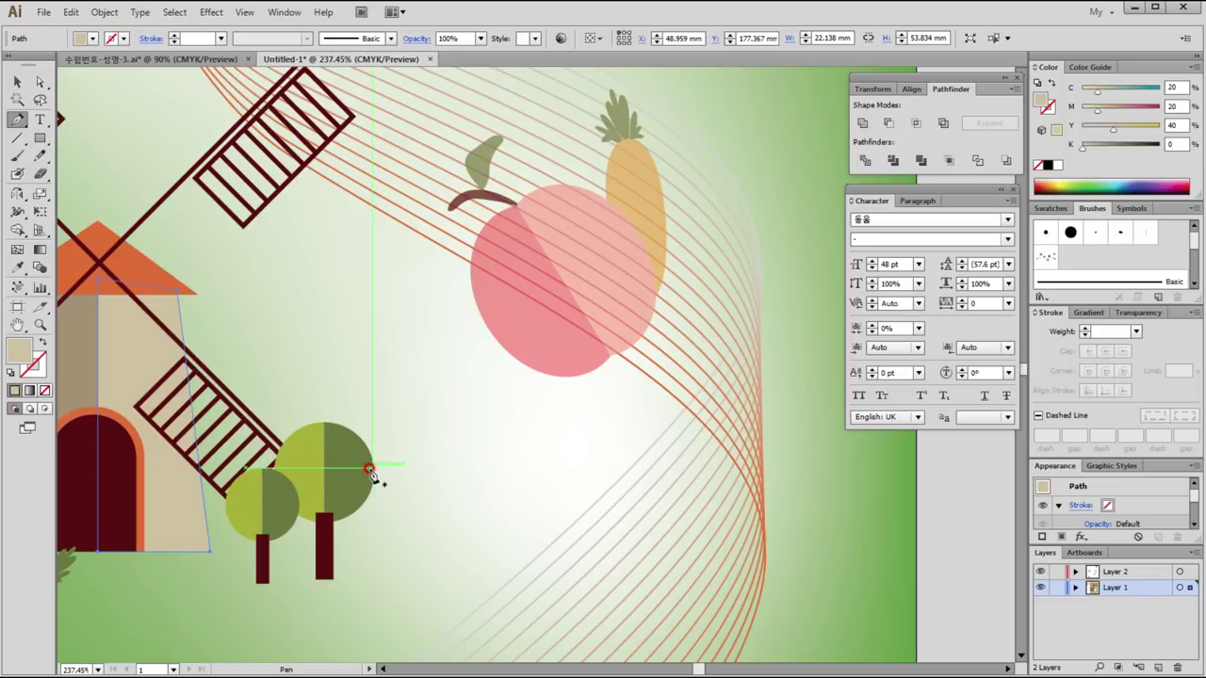
drag(369, 469, 559, 504)
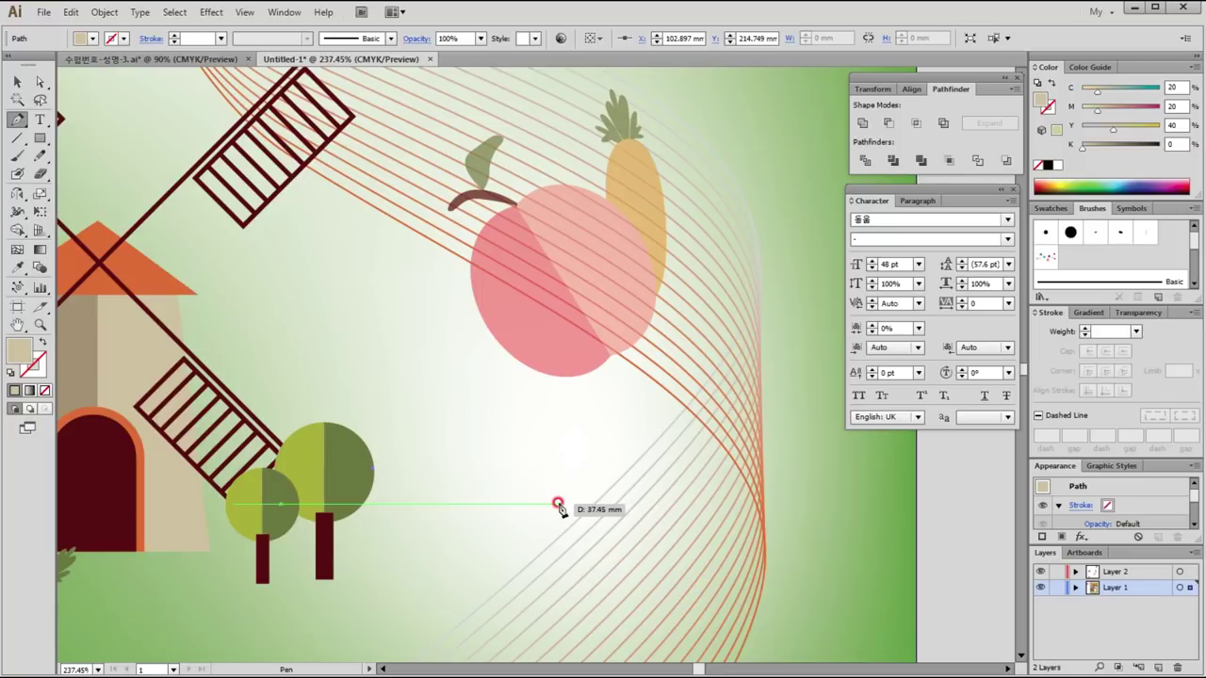
click(577, 438)
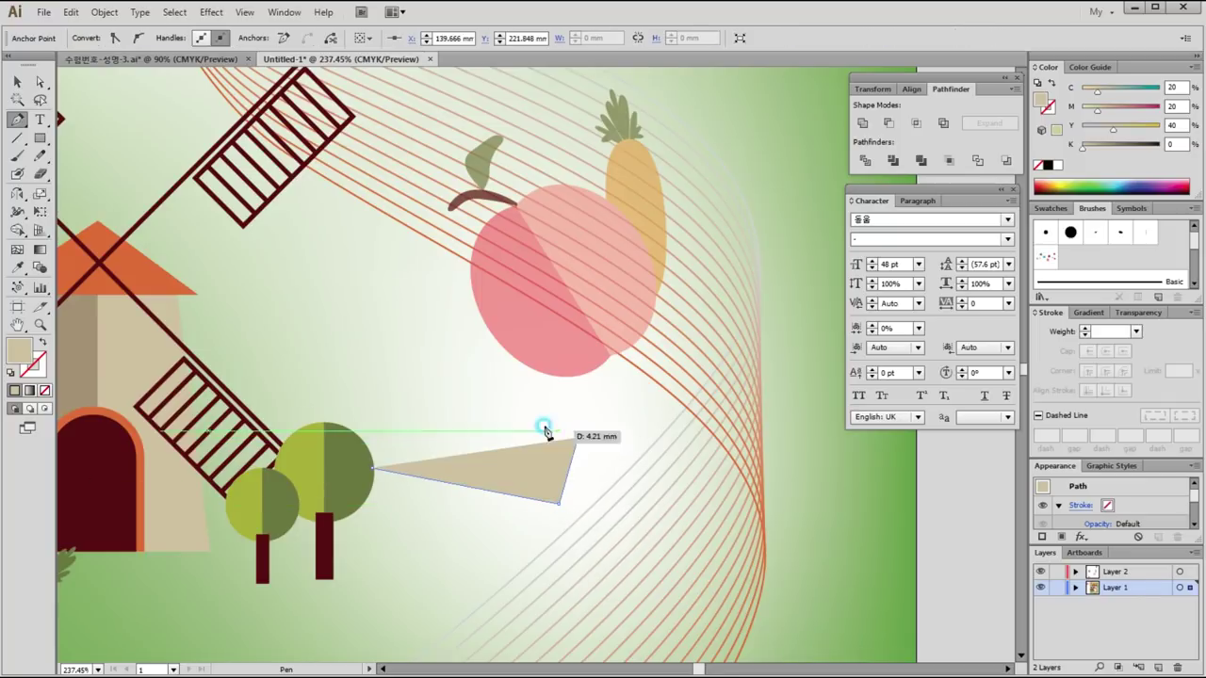
click(385, 399)
click(374, 467)
key(v)
ctrl+click(437, 367)
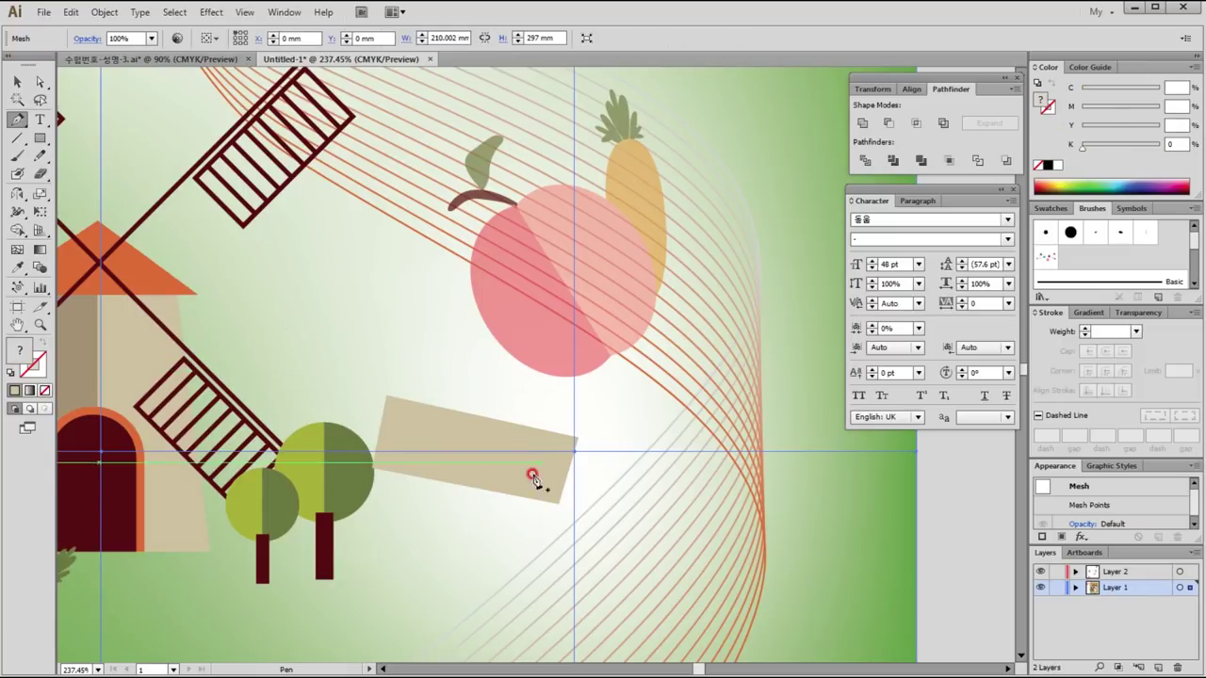
Step: Fill the tilted rectangle with the windmill's darker tan using the Eyedropper
key(v)
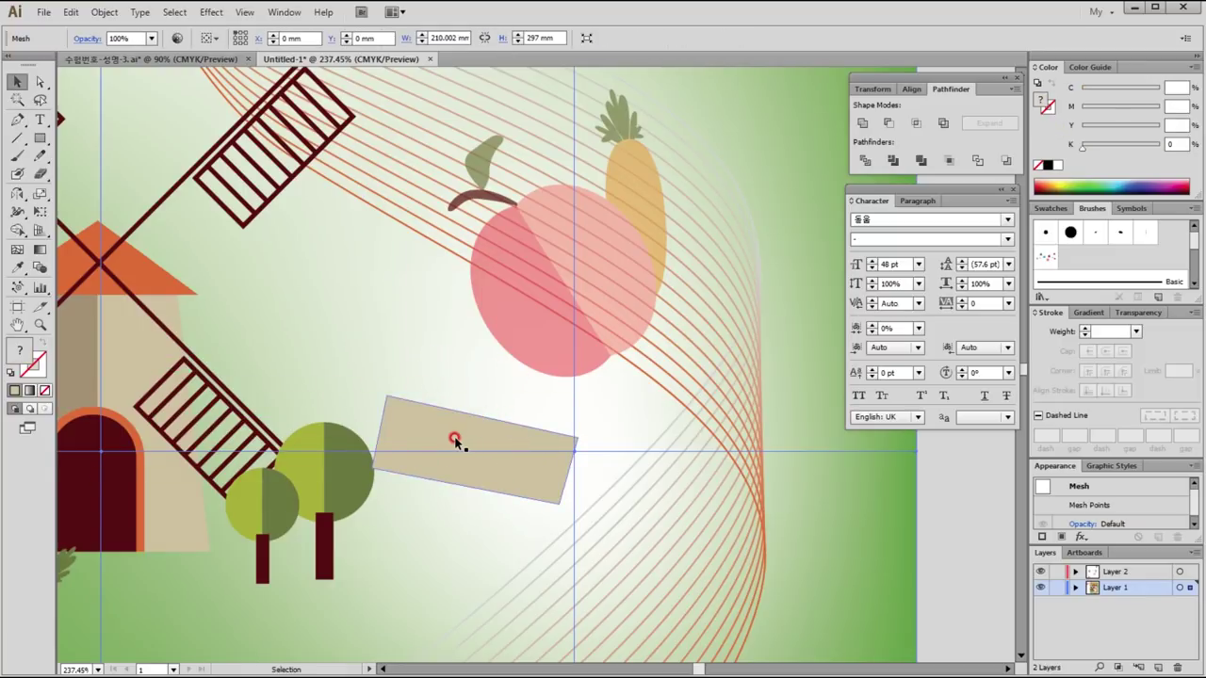
key(i)
click(79, 350)
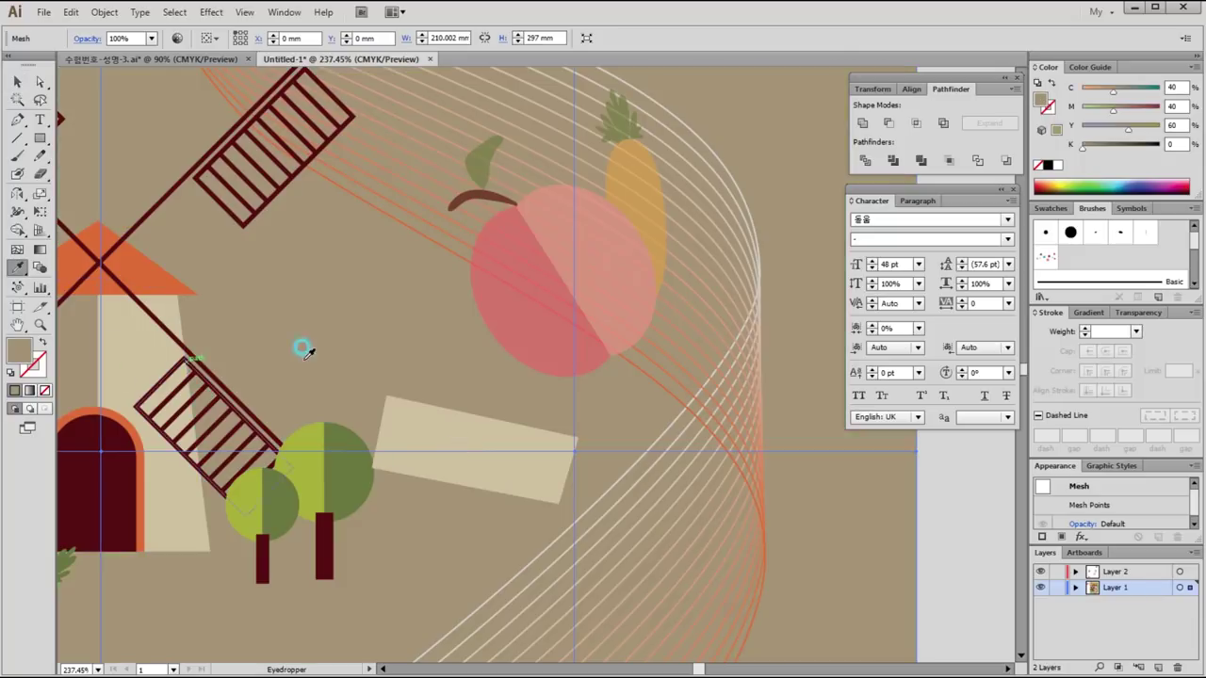
key(ctrl+z)
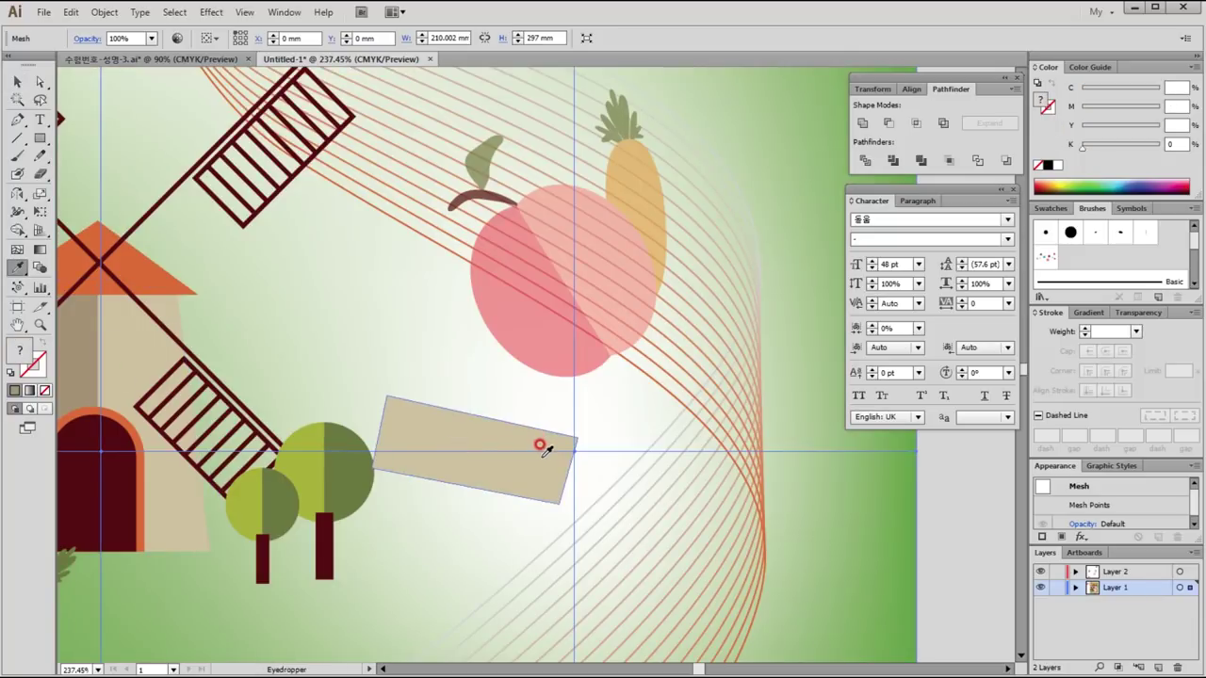
click(520, 471)
key(i)
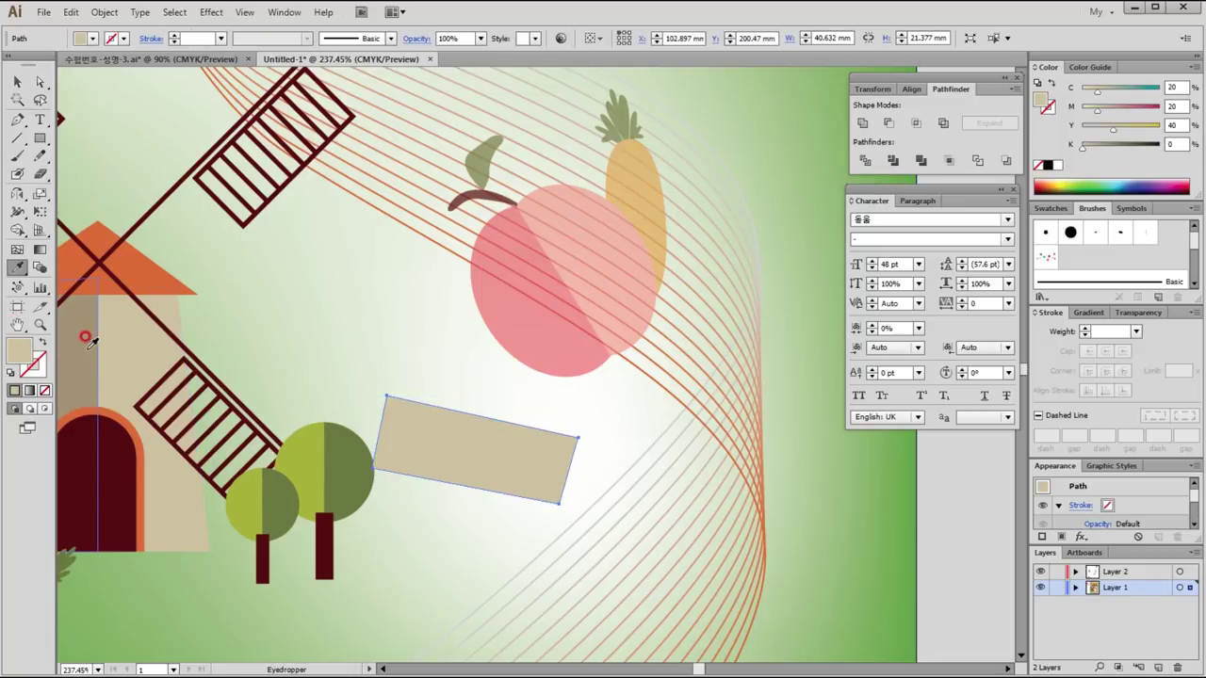
click(85, 341)
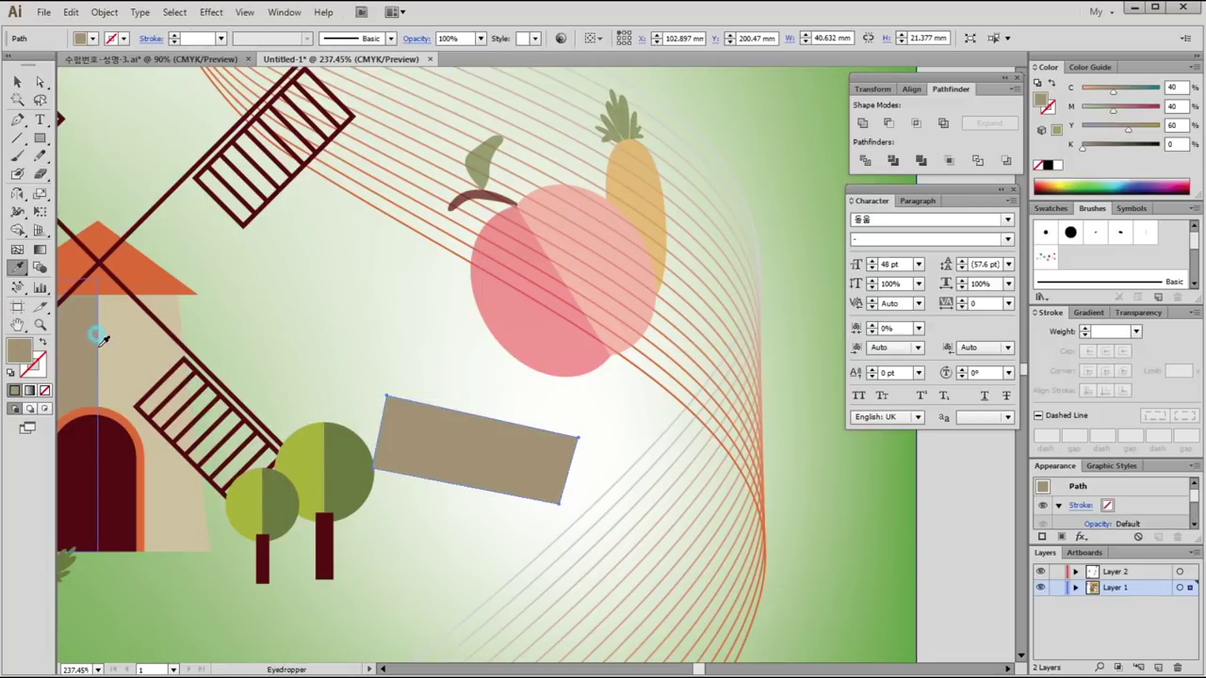
ctrl+click(327, 327)
Step: Sample the windmill's light tan and start a new shape at the rectangle's top-left corner
ctrl+click(137, 340)
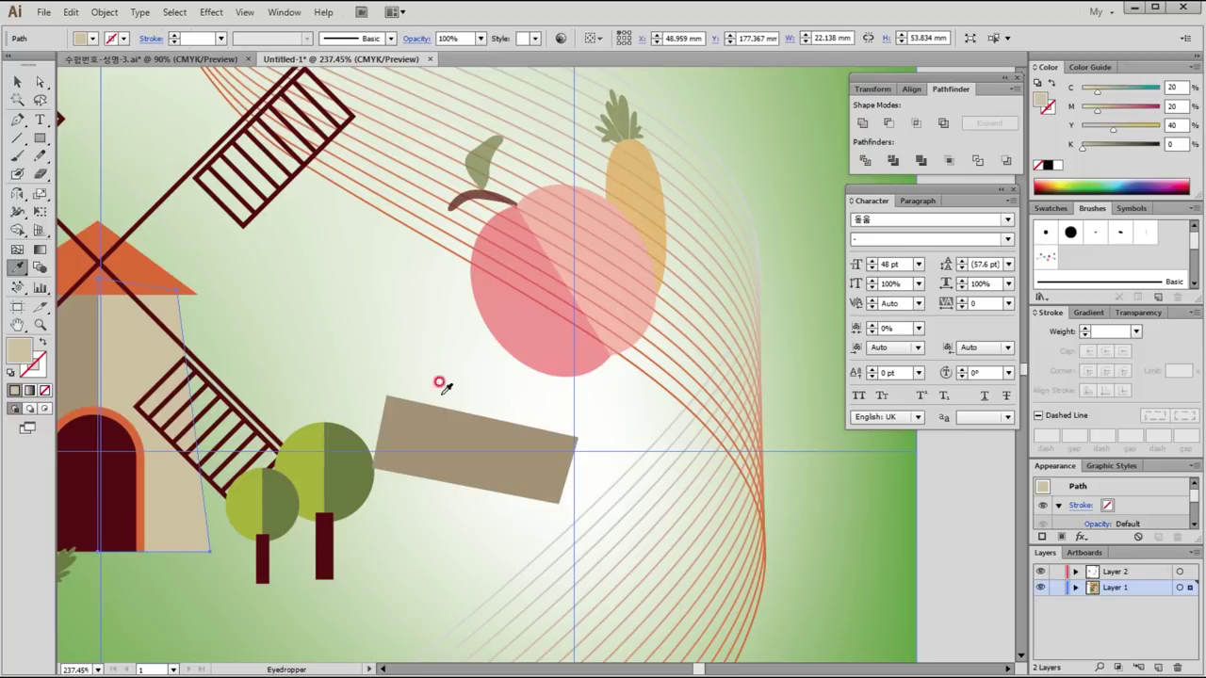
key(p)
click(385, 396)
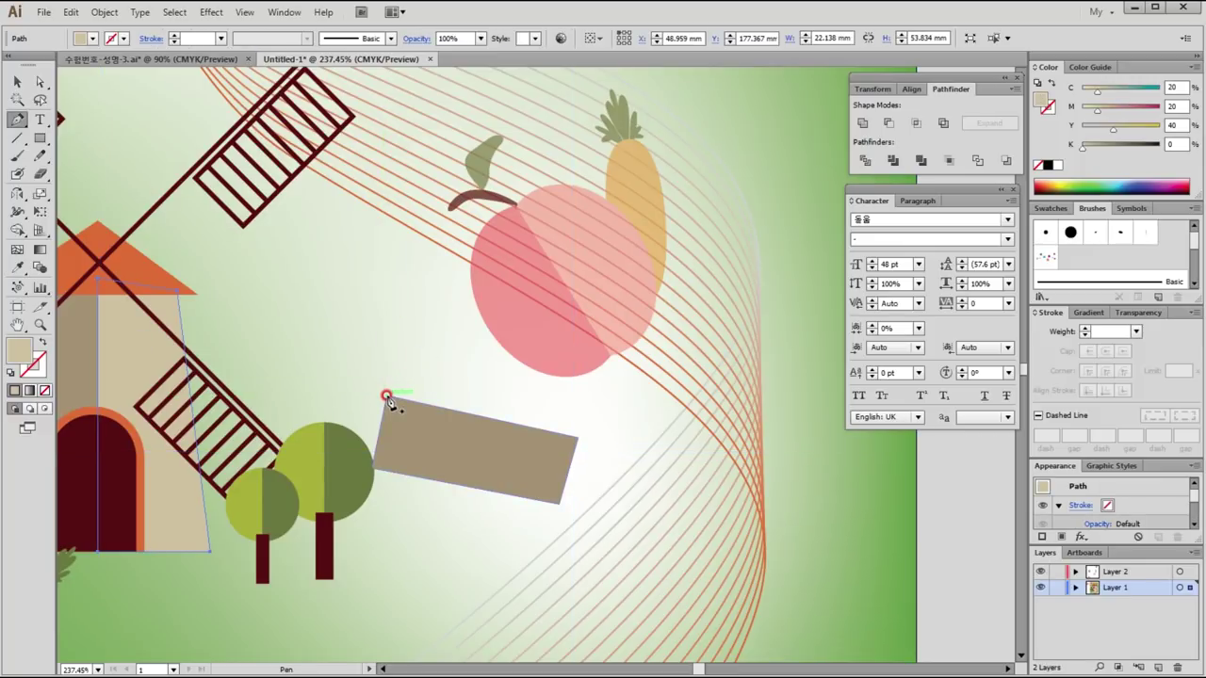
Step: Draw a four-point light tan top face over the rectangle and nudge its top-left corner into alignment
click(577, 436)
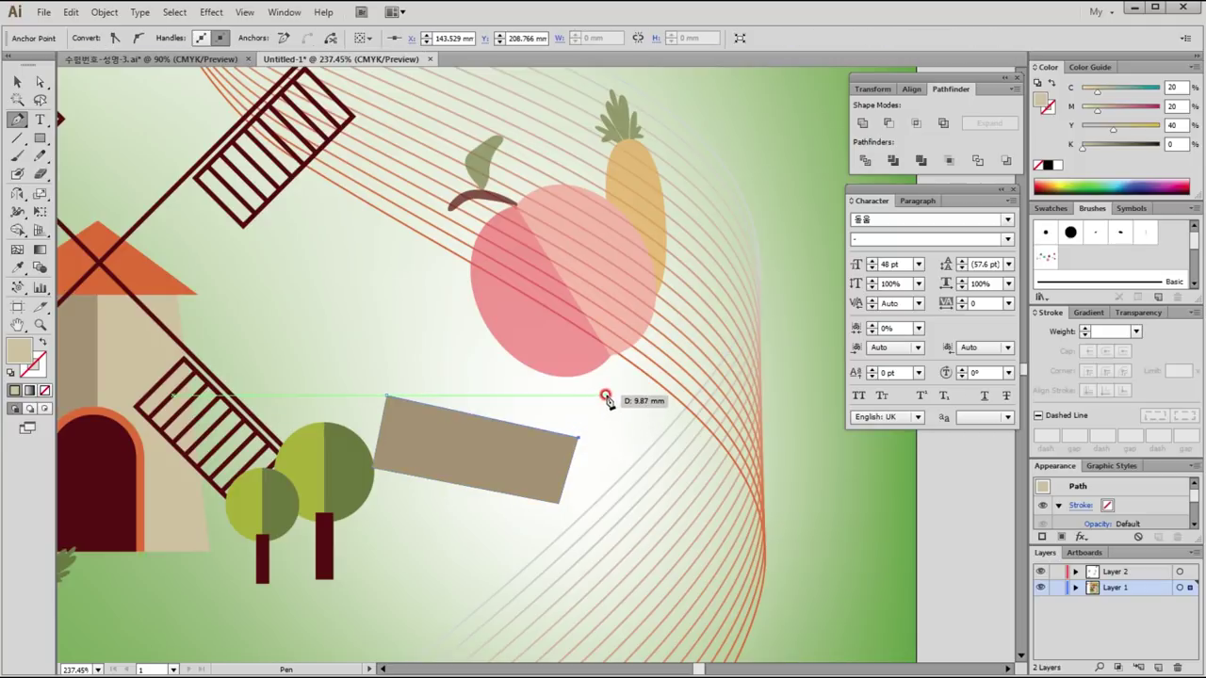
click(610, 396)
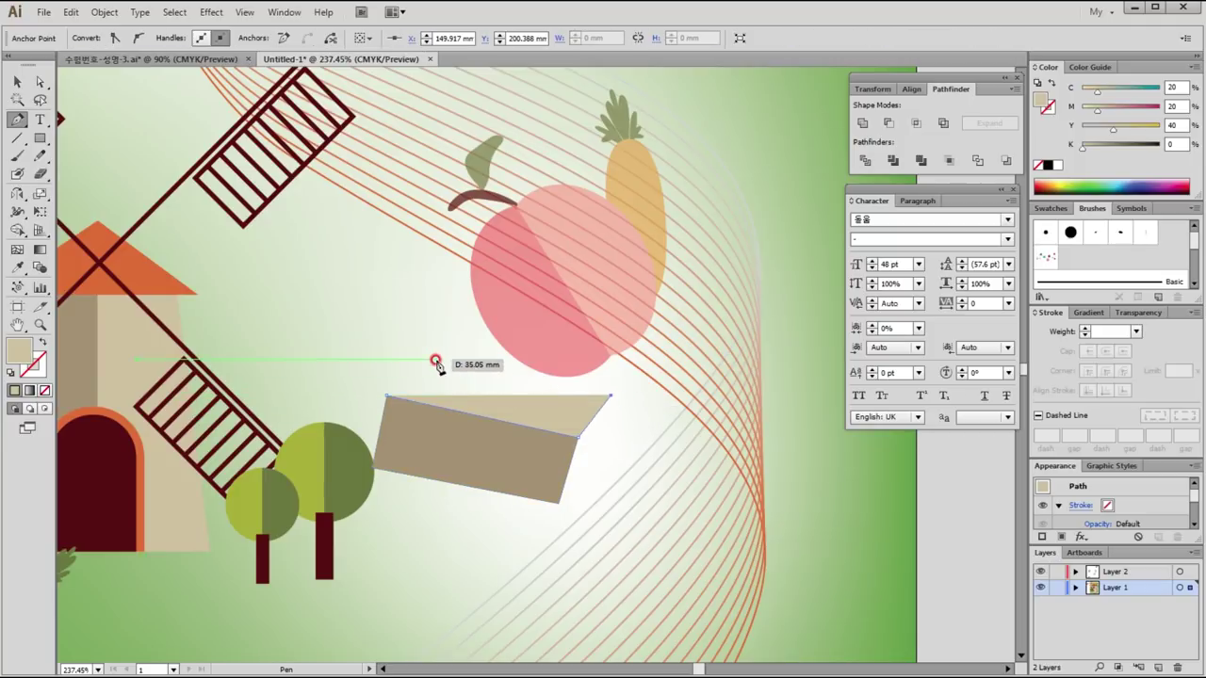
click(429, 353)
click(387, 397)
click(39, 82)
drag(429, 353, 426, 357)
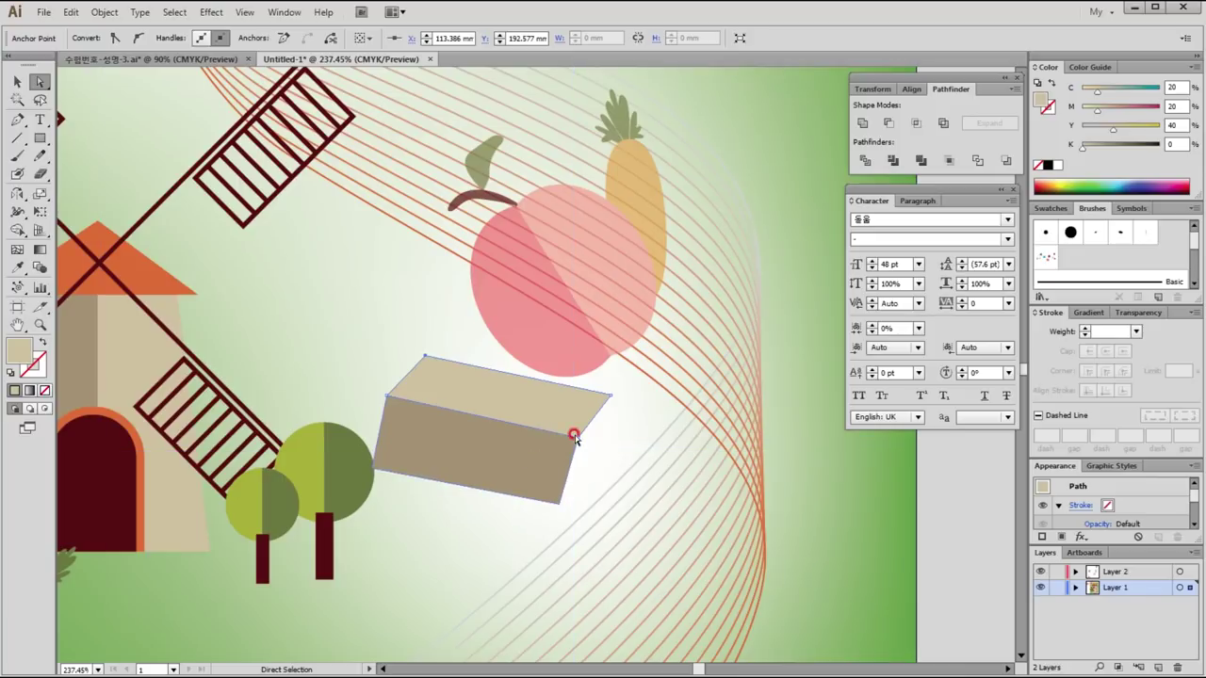
ctrl+click(504, 457)
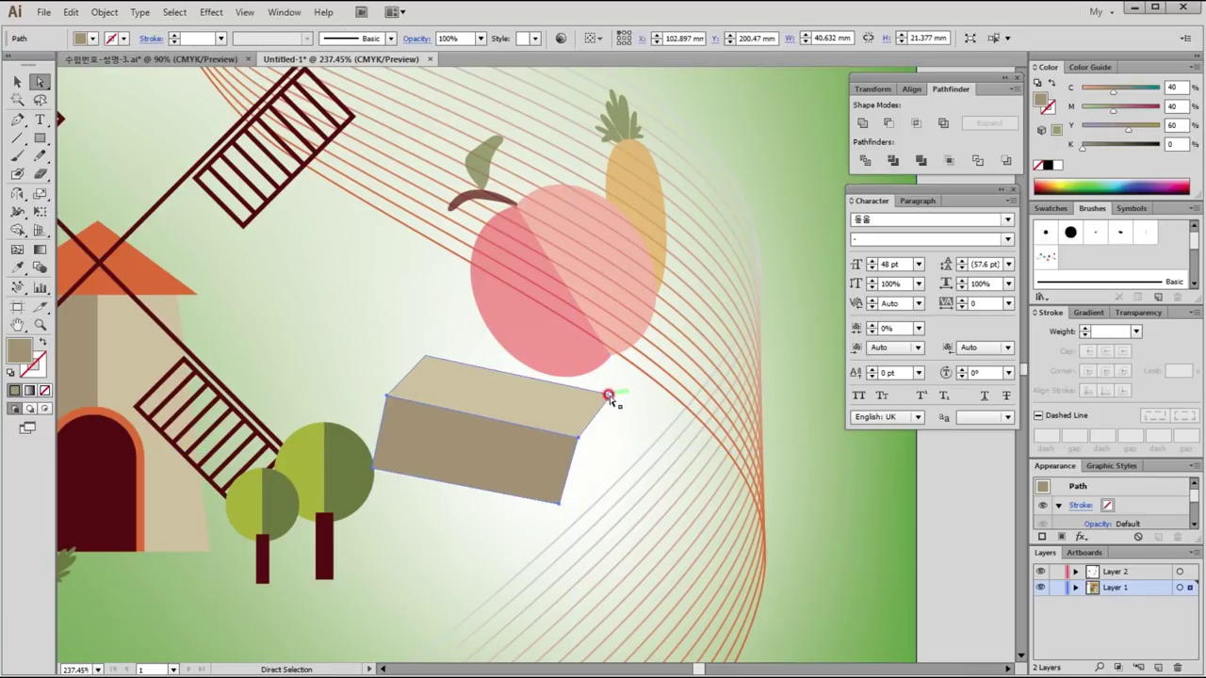
key(p)
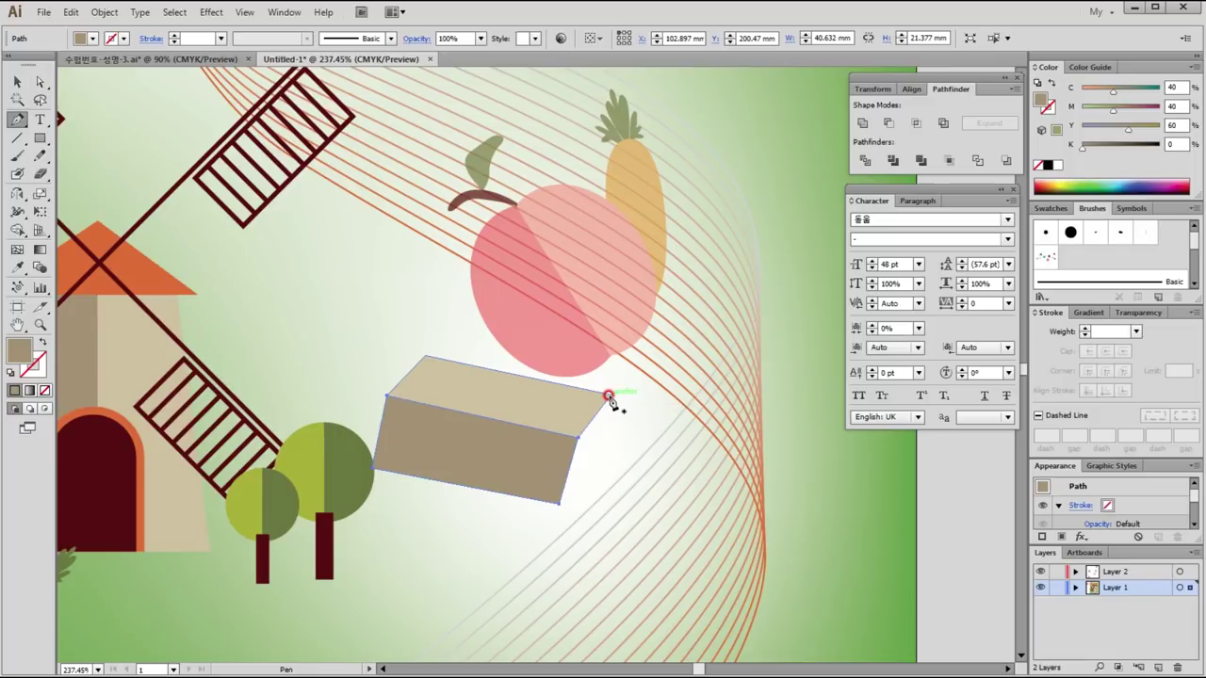
Step: Draw a narrow bent roof-edge shape running down-right from the box's top-right corner
click(609, 397)
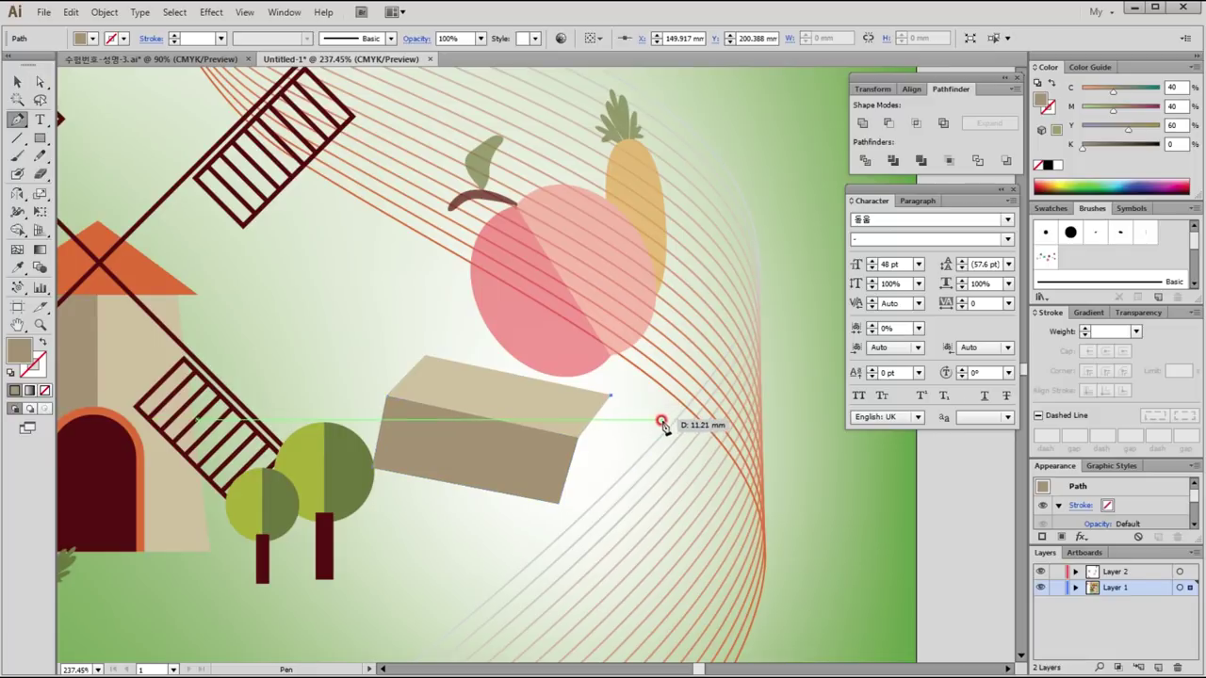
drag(664, 425, 678, 484)
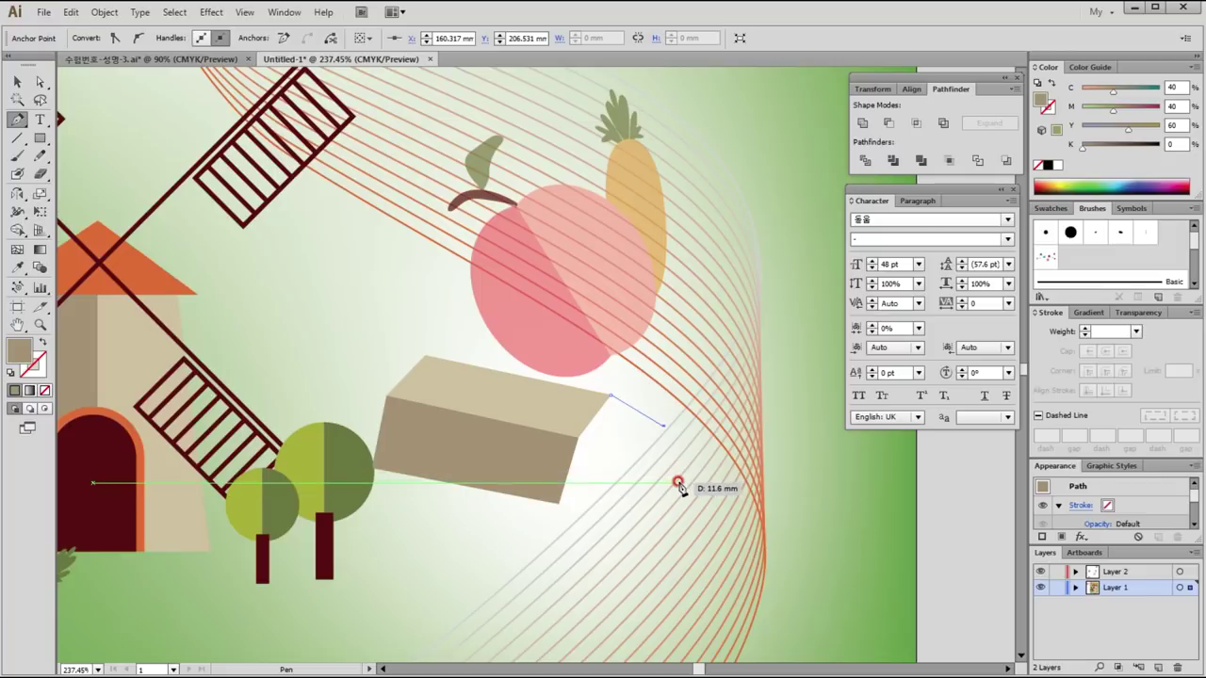
click(676, 483)
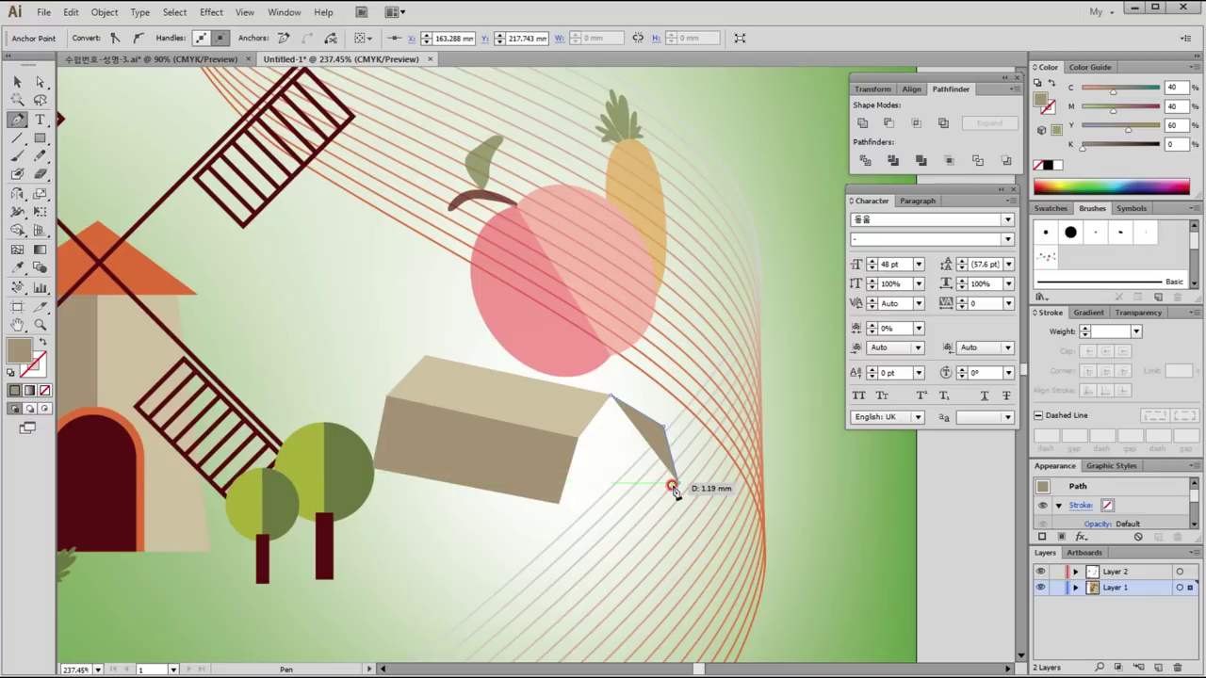
click(658, 434)
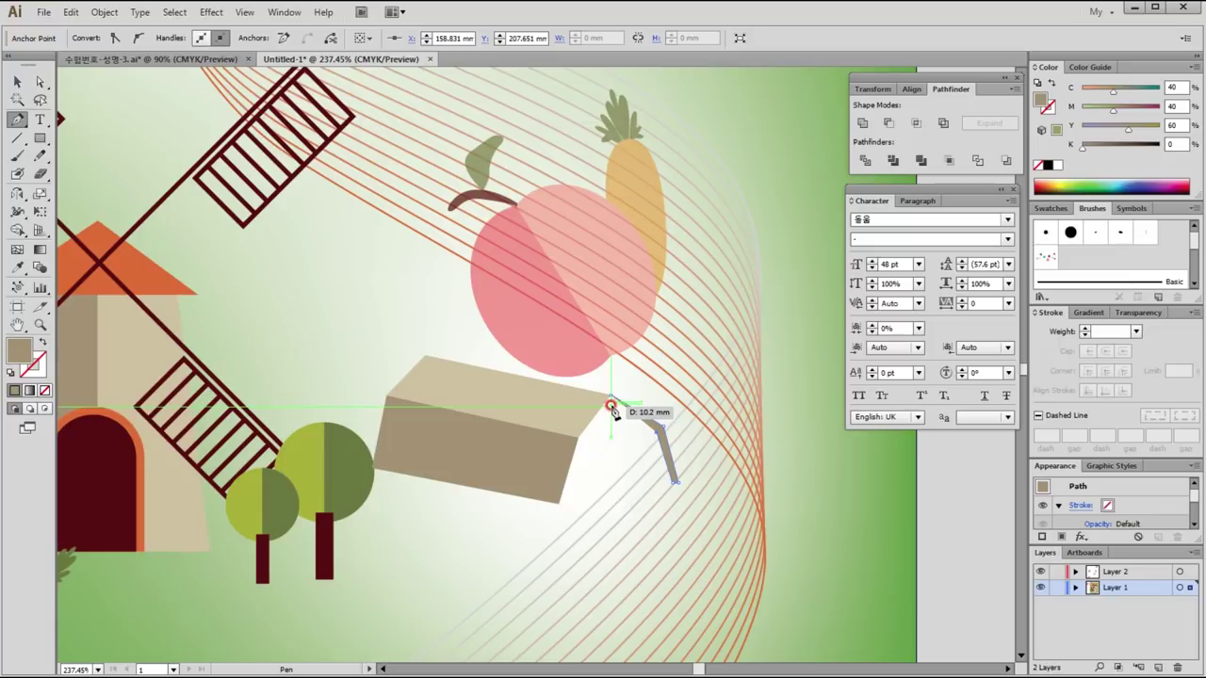
click(611, 403)
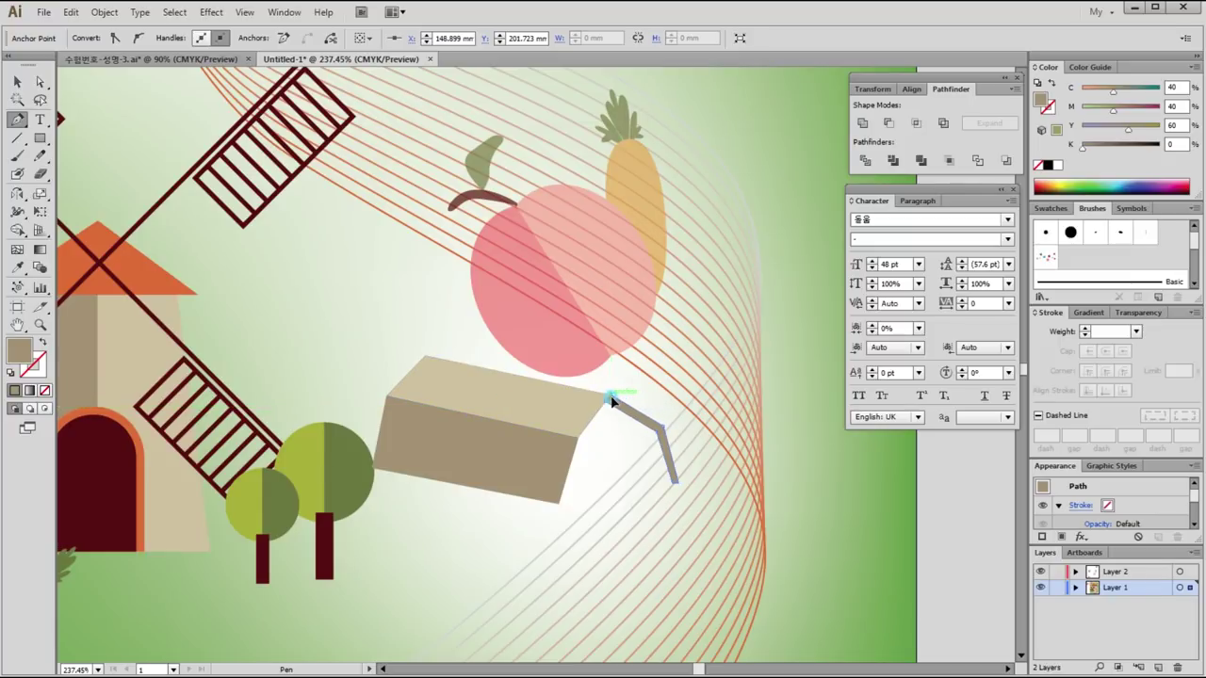
ctrl+click(773, 423)
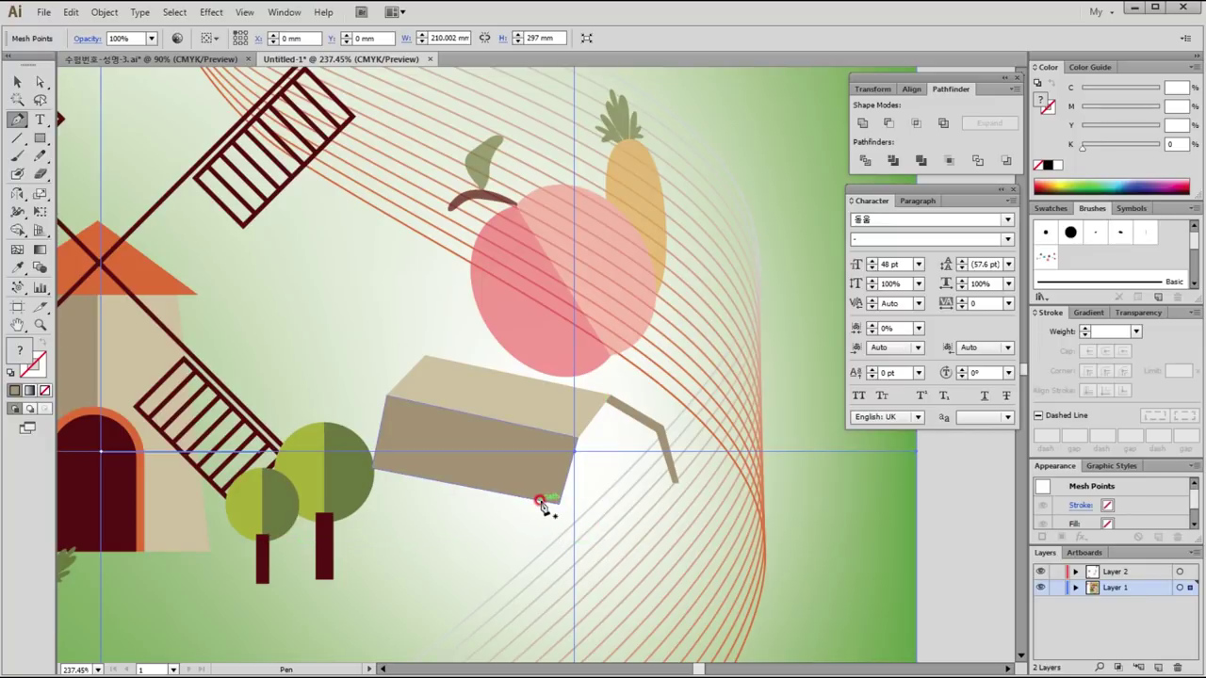
ctrl+click(144, 271)
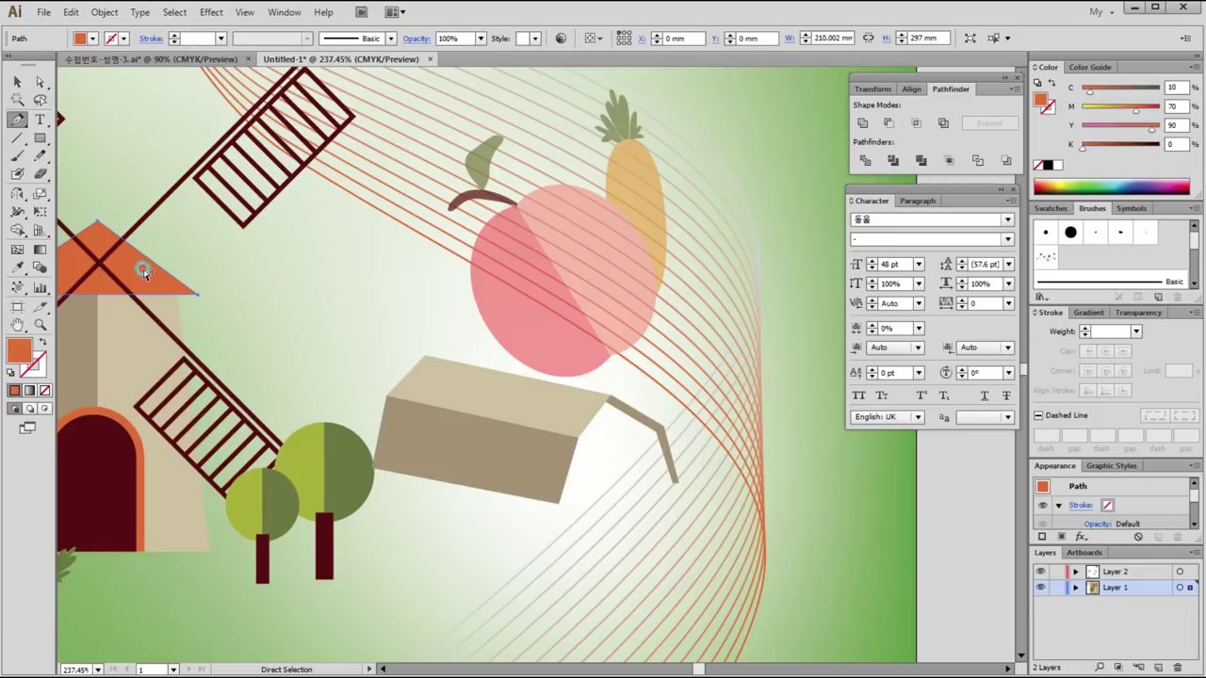
Step: Draw an orange five-sided gable end wall and pull its top point up to the roof corner
click(542, 504)
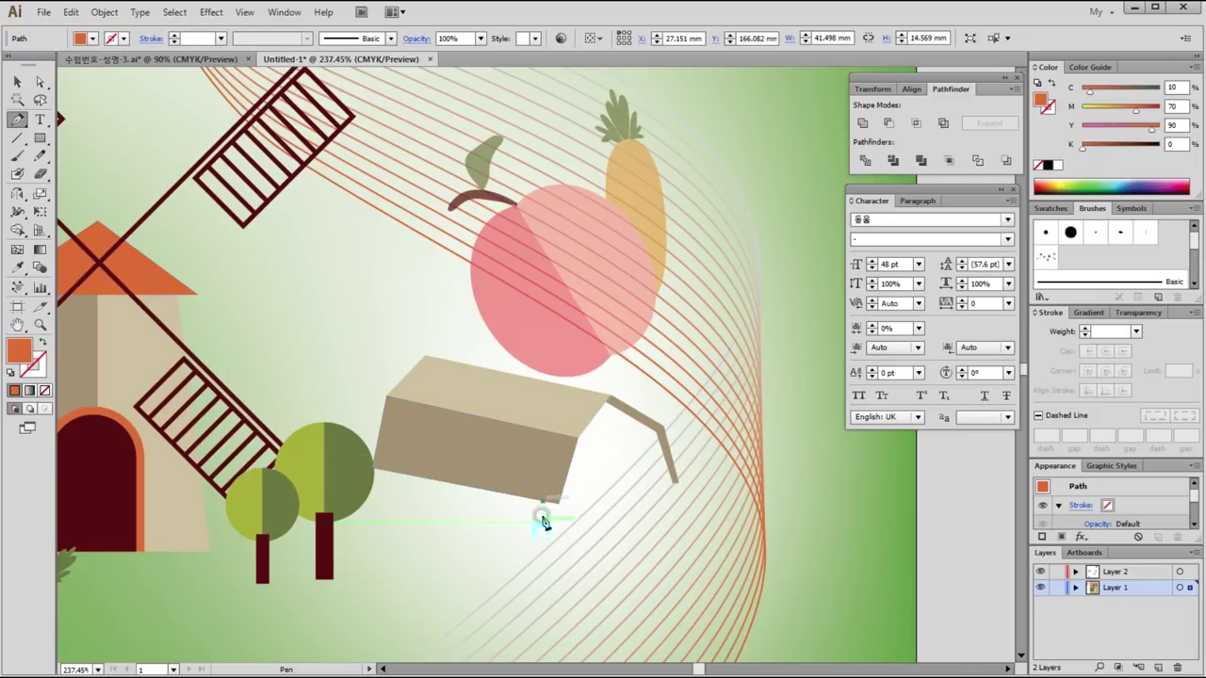
click(543, 573)
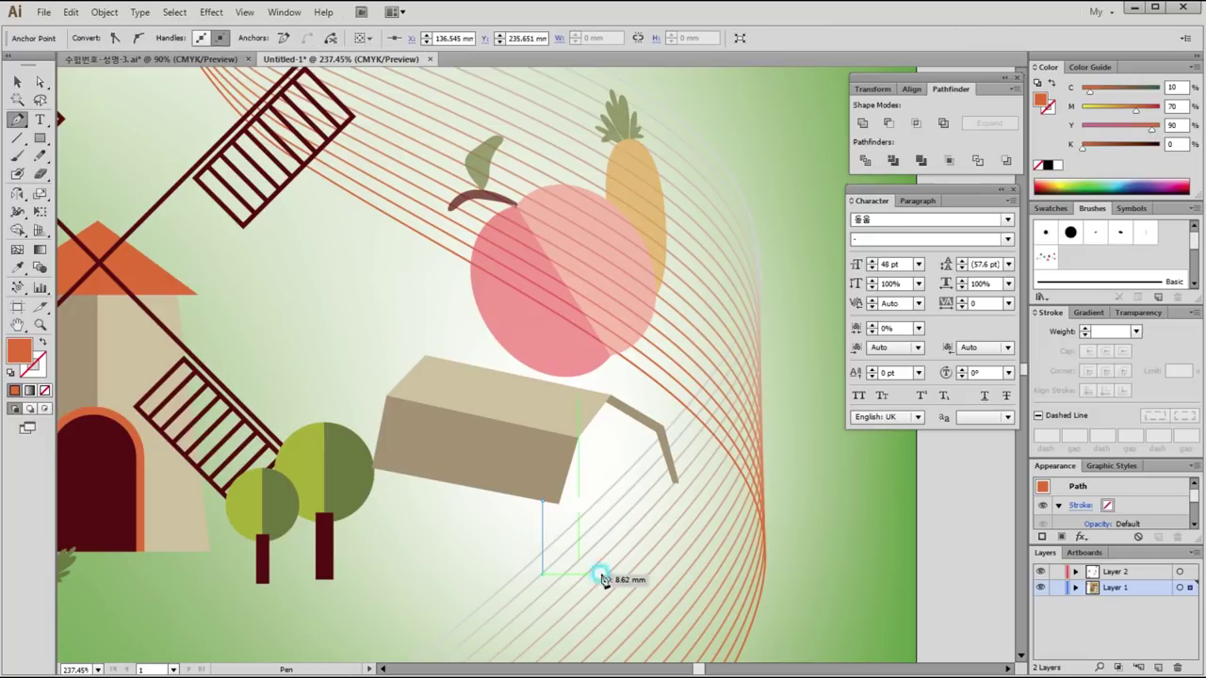
click(664, 563)
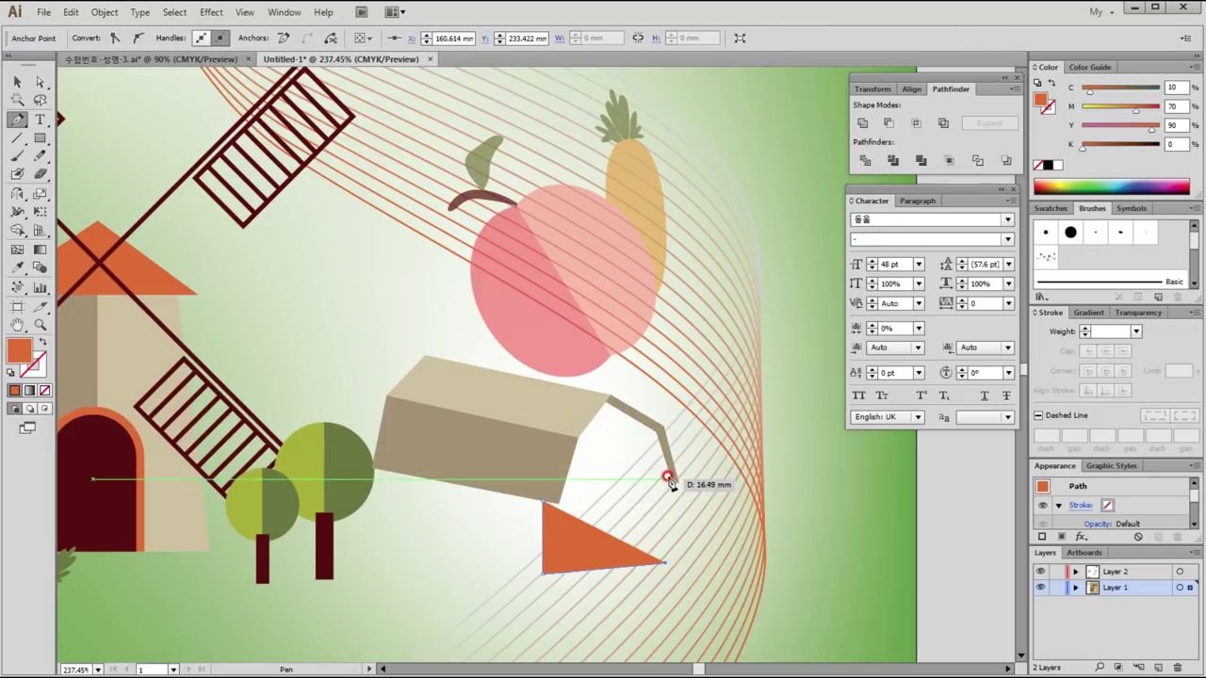
click(668, 476)
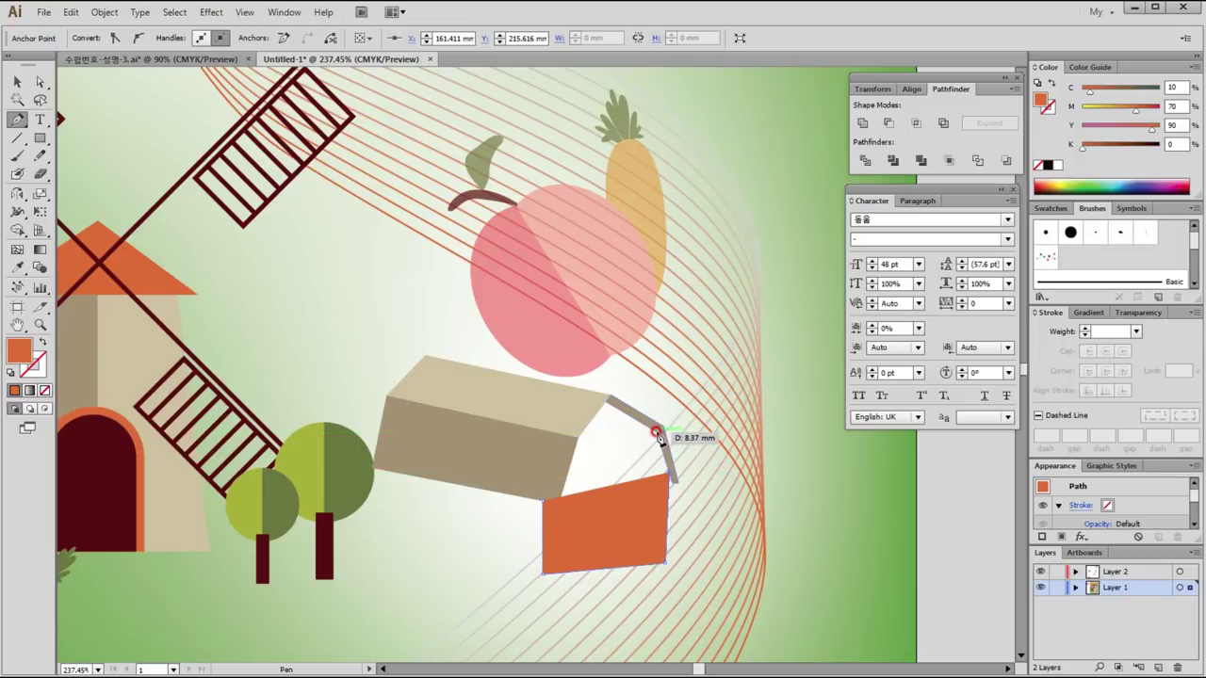
click(655, 434)
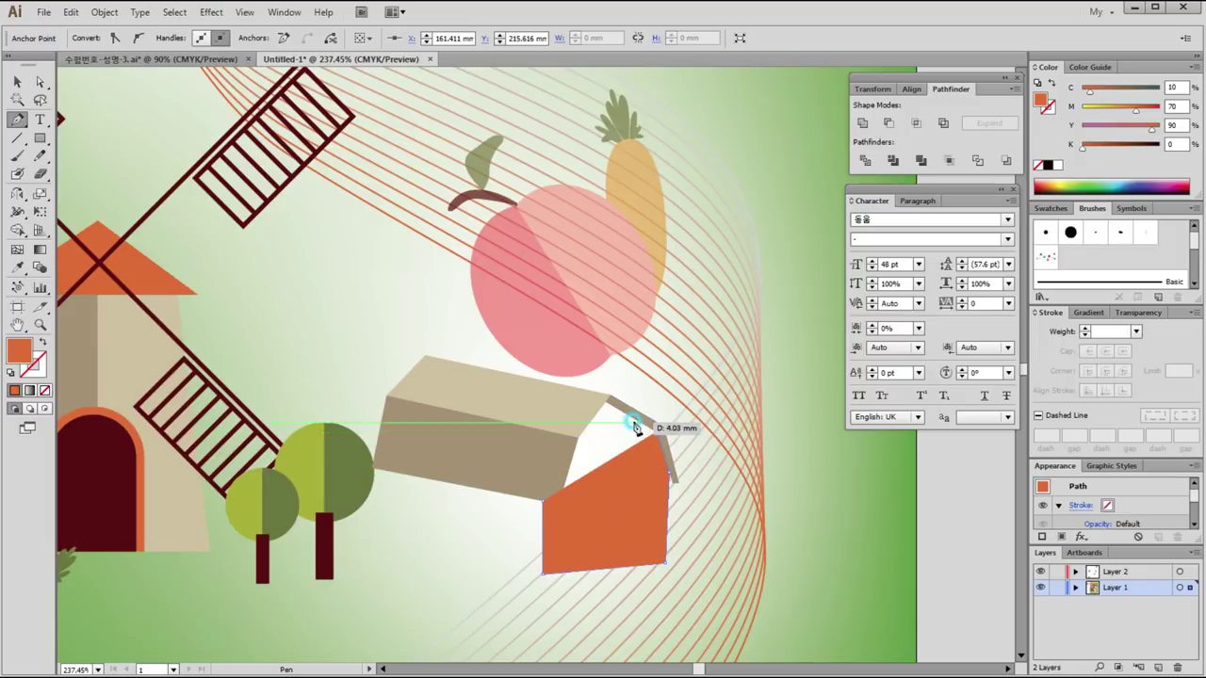
click(589, 398)
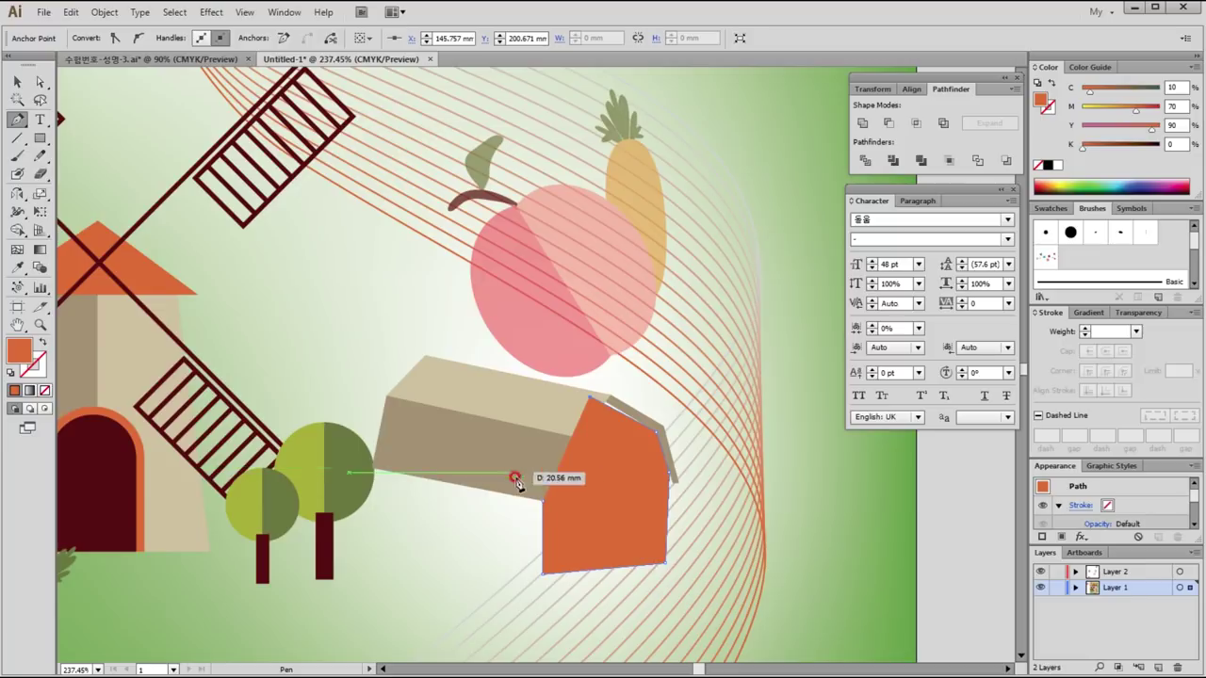
click(542, 499)
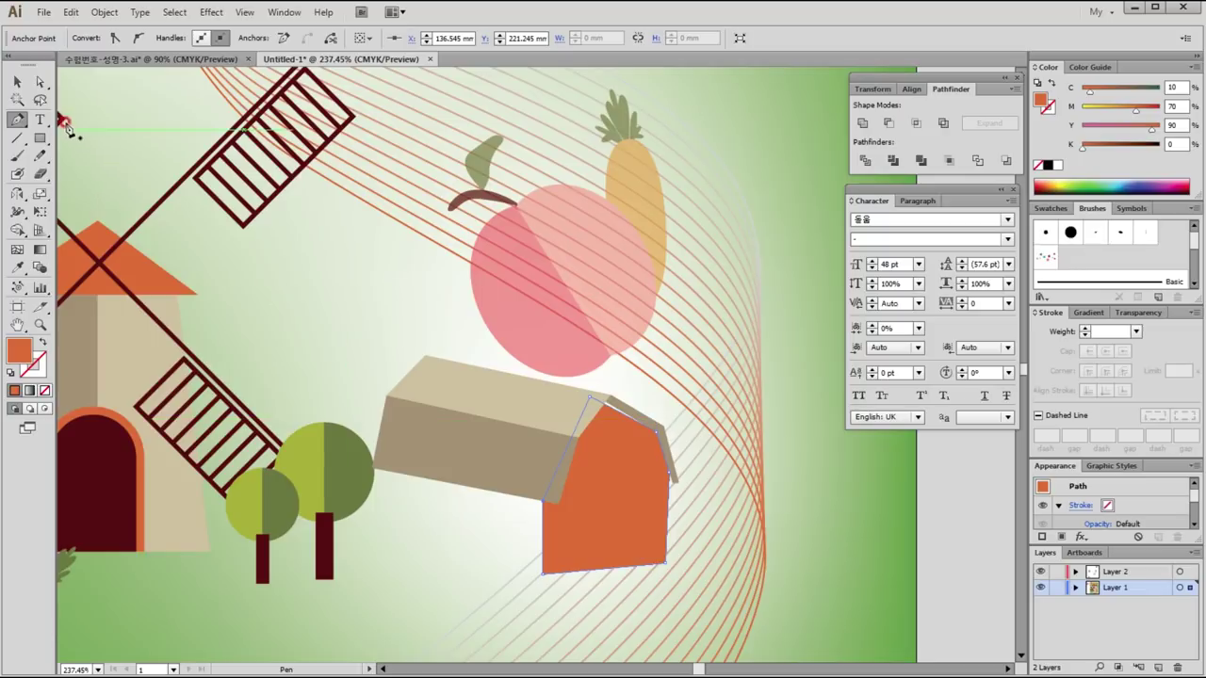
click(39, 82)
drag(601, 421, 597, 398)
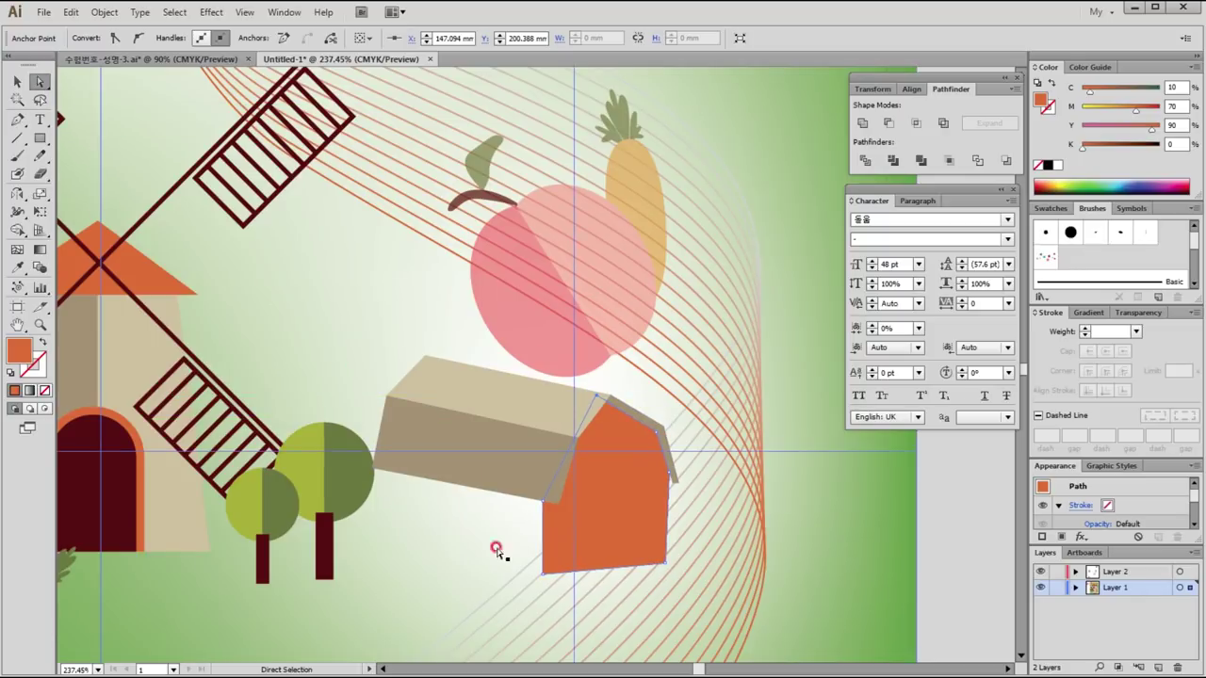
click(123, 490)
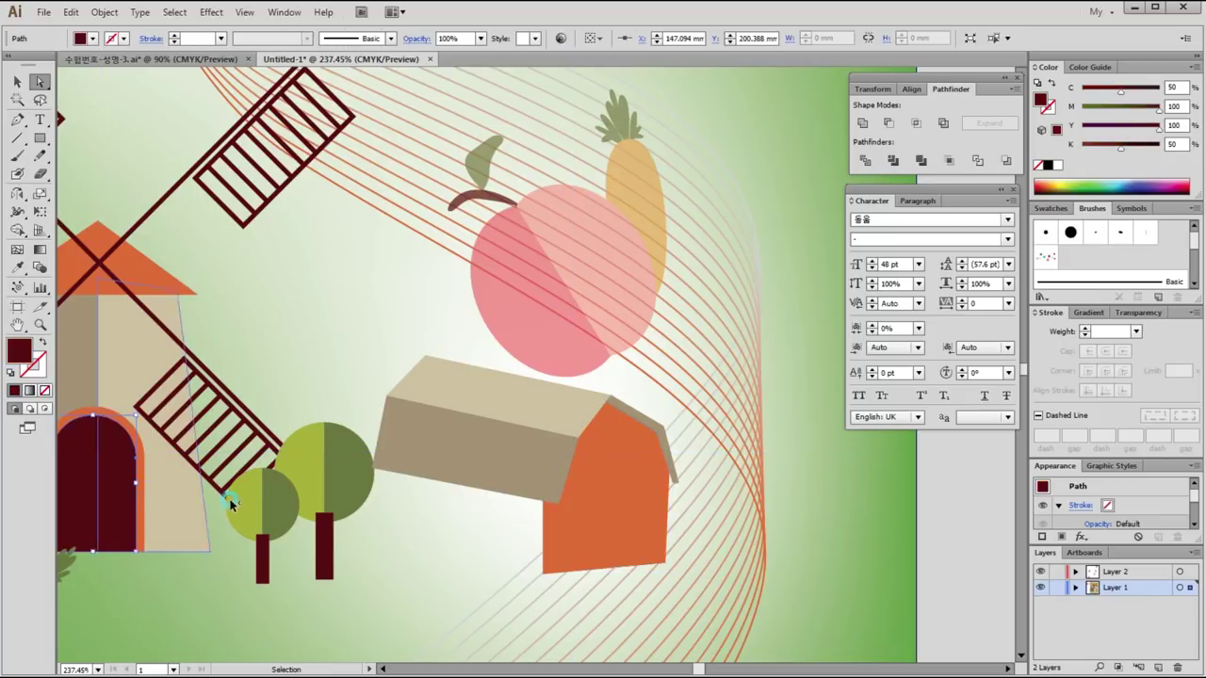
Step: Draw a dark red front wall below the roof block, send it backward, and reshape the roof's top-left corners
key(p)
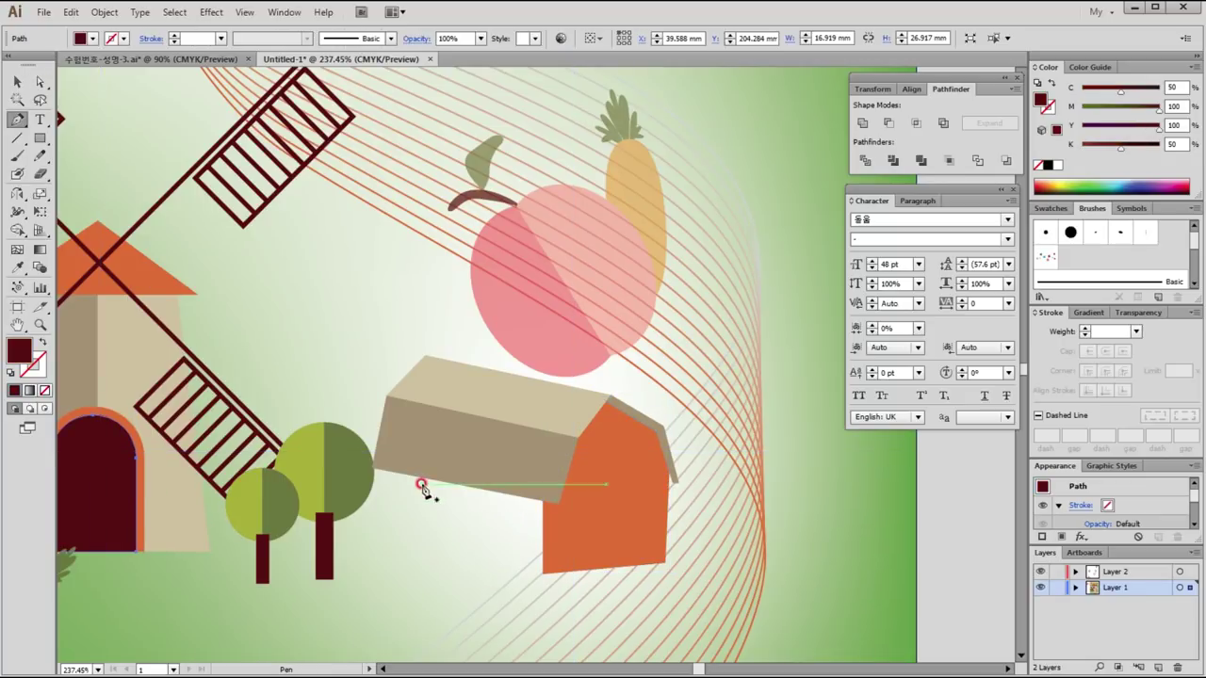
drag(381, 466, 381, 574)
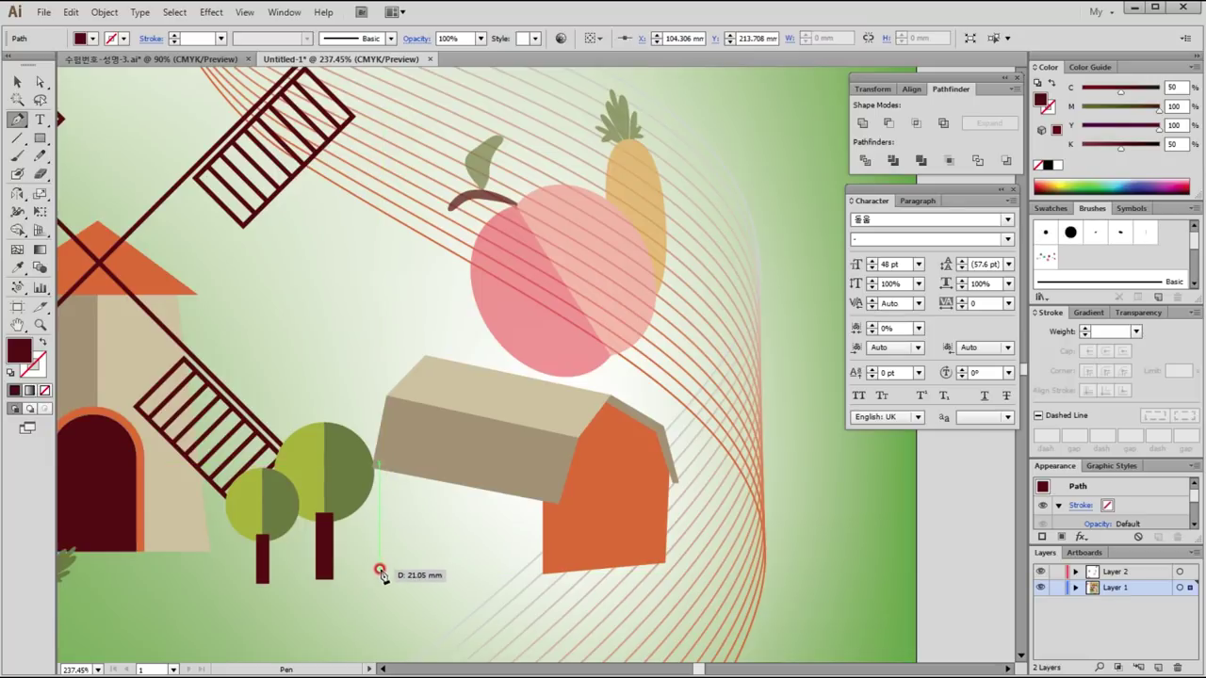
click(540, 576)
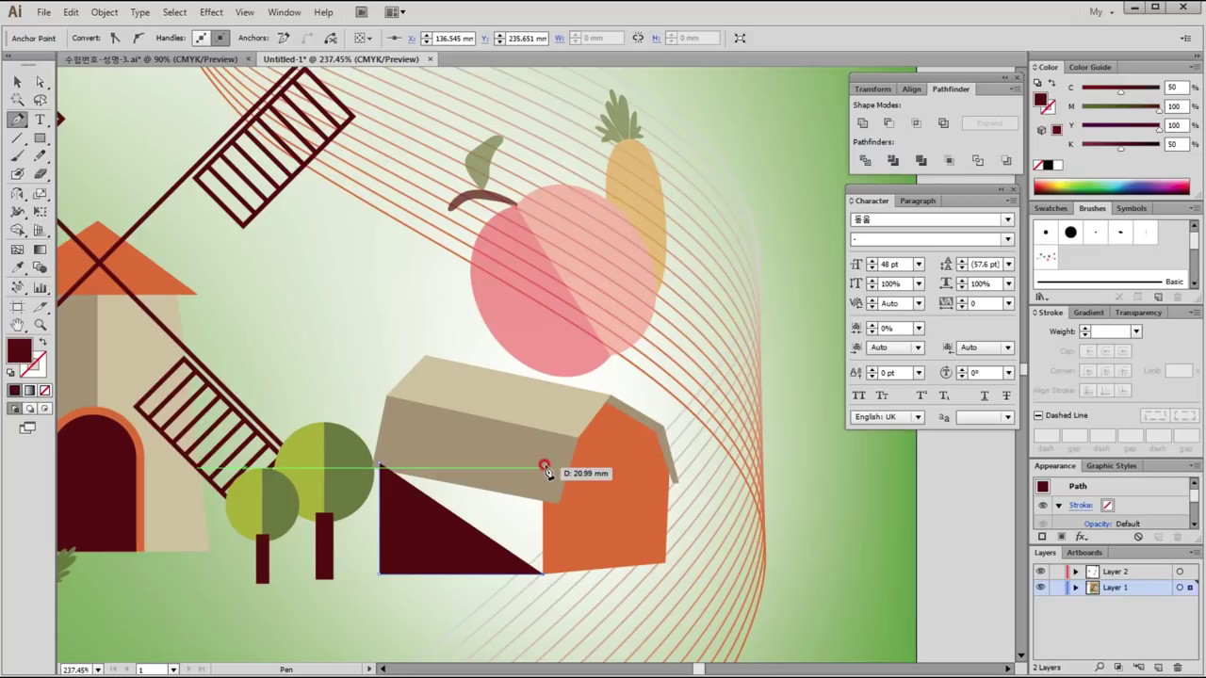
click(545, 468)
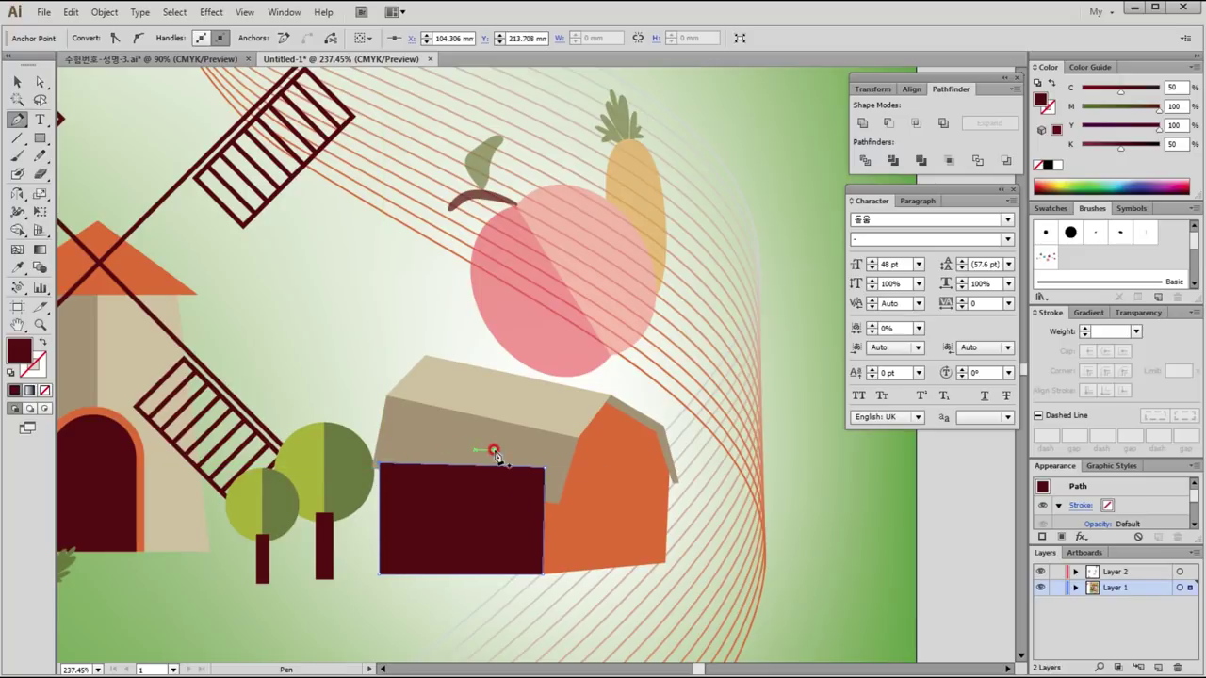
key(ctrl)
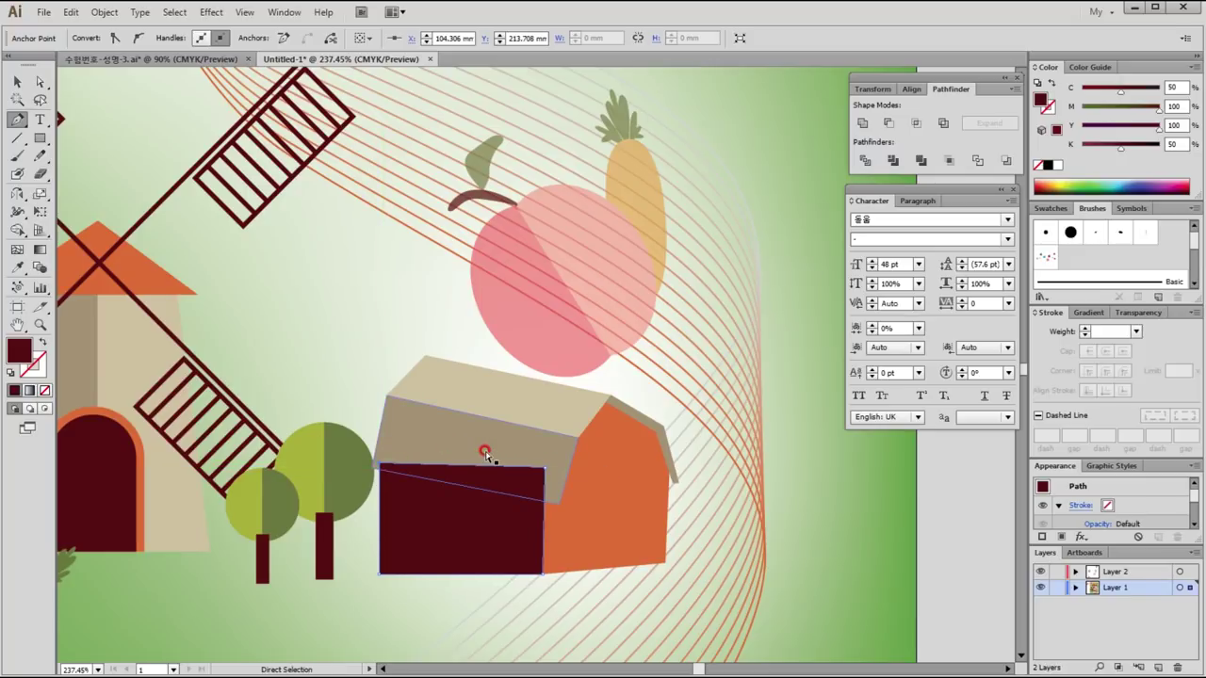
key(ctrl+bracketleft)
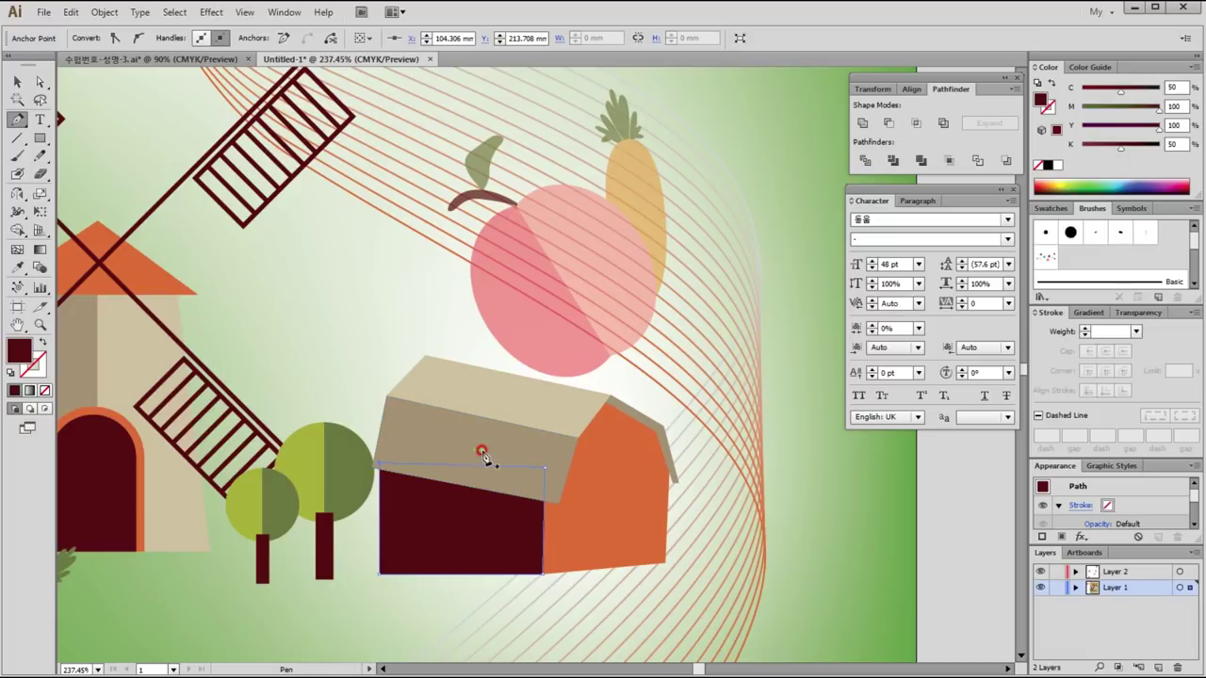
click(39, 82)
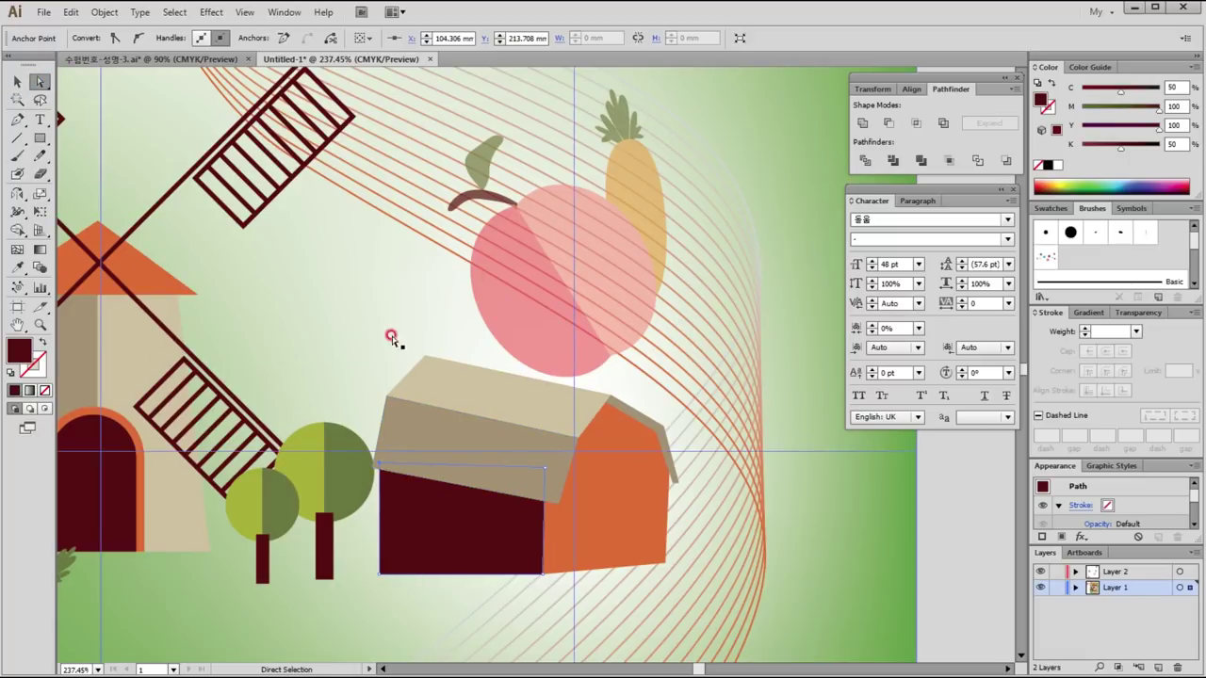
drag(382, 397, 387, 396)
drag(423, 355, 418, 363)
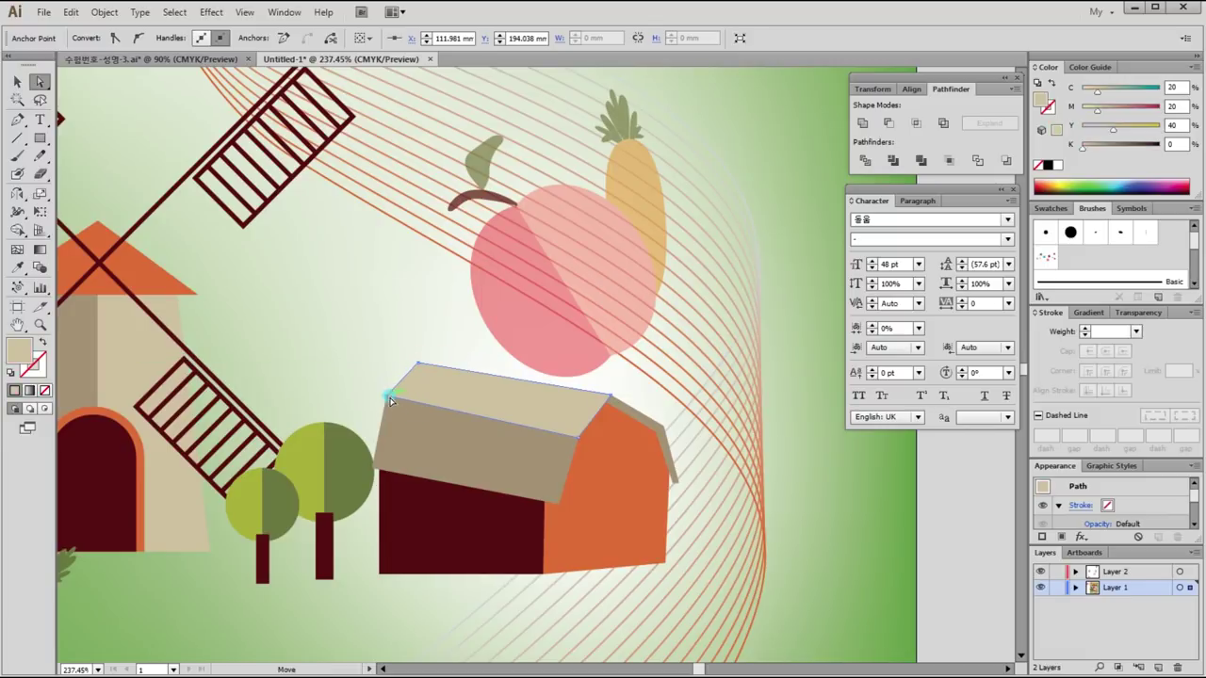
Step: Zoom in on the barn and pull the lower roof panel's left corners down over the wall
click(388, 396)
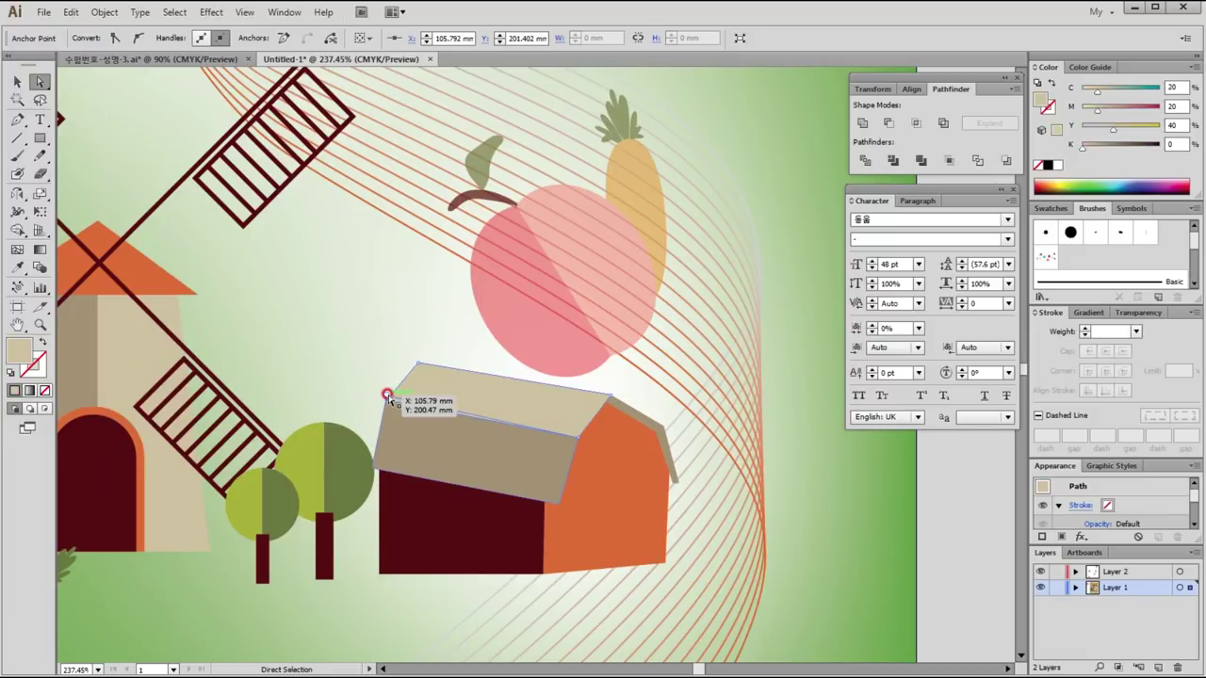
click(442, 420)
click(849, 468)
key(ctrl+minus)
key(ctrl+minus)
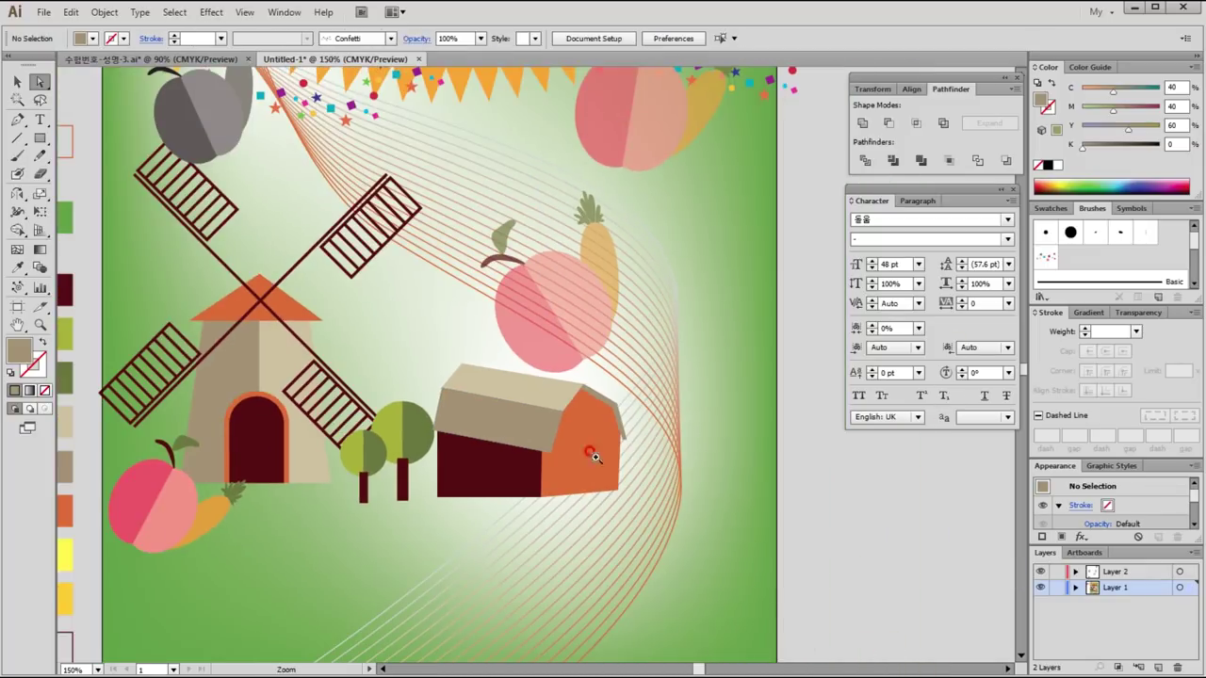
drag(385, 333, 797, 565)
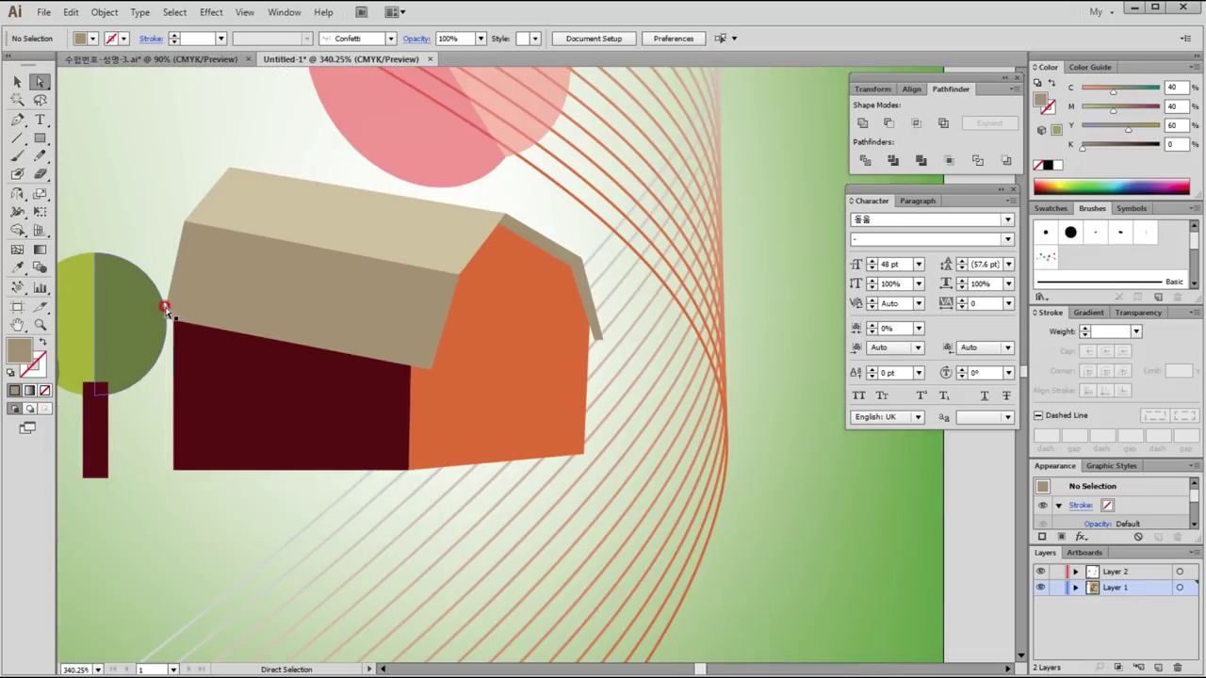
drag(166, 320, 166, 342)
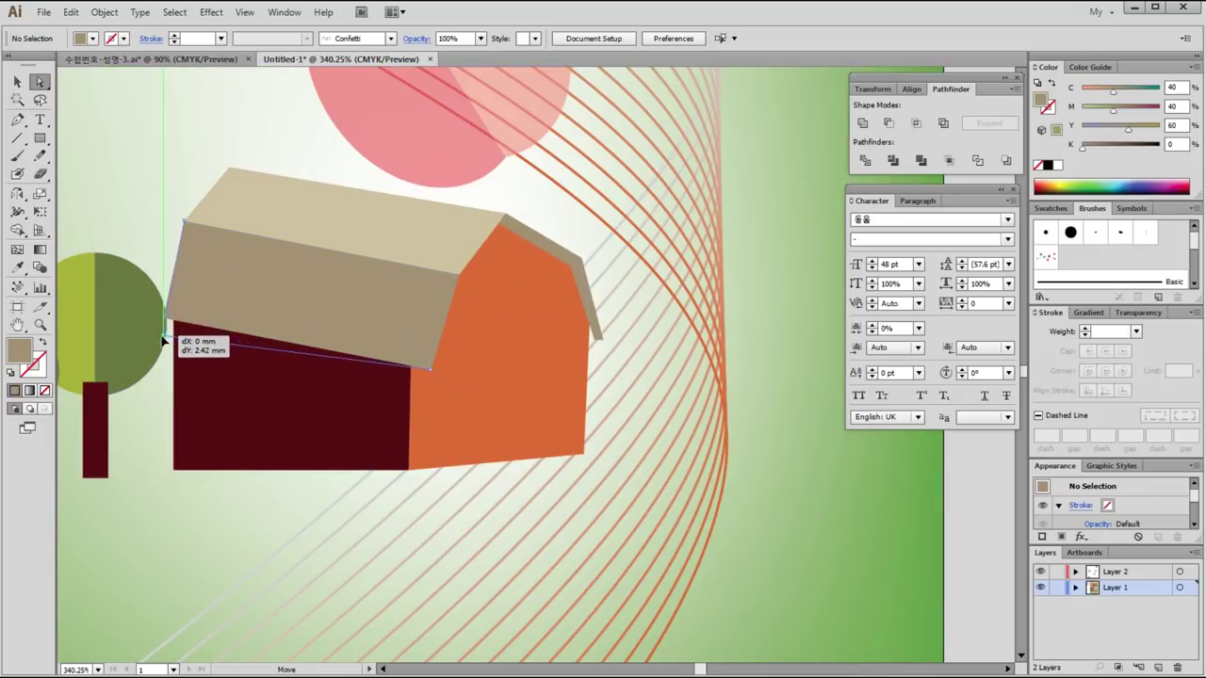
drag(185, 227, 183, 245)
Step: Lower the upper roof panel's left corner and fine-tune the roof's left corner points
drag(229, 169, 223, 188)
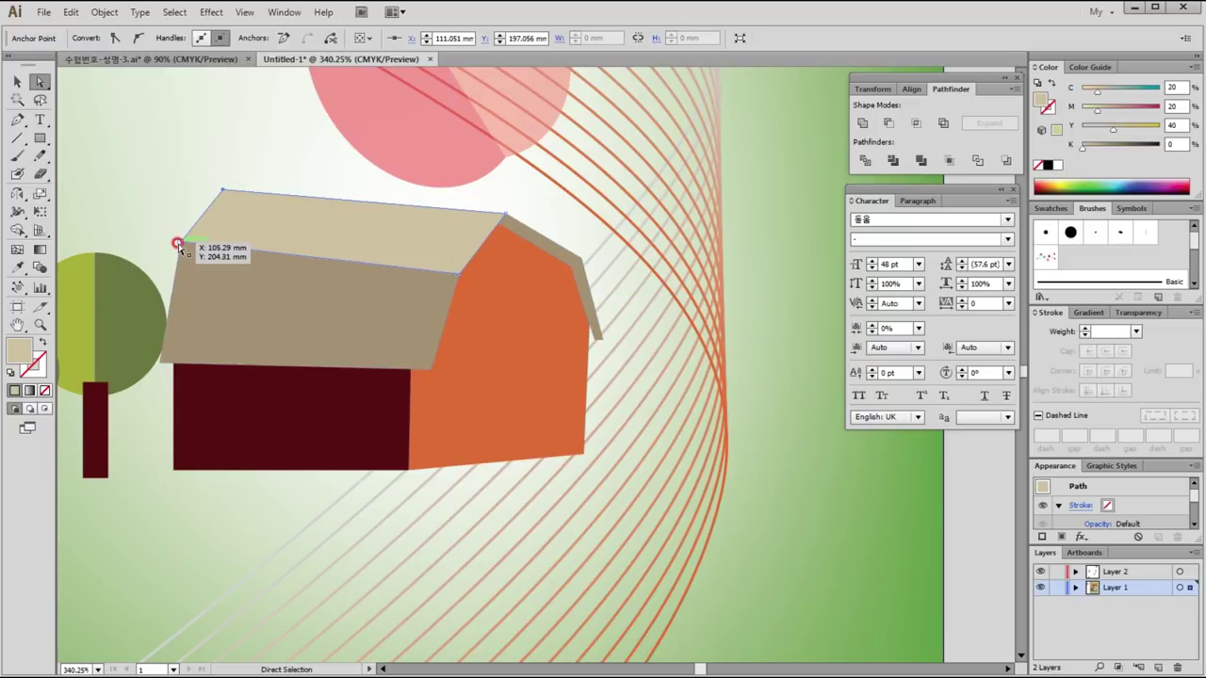
drag(222, 188, 219, 194)
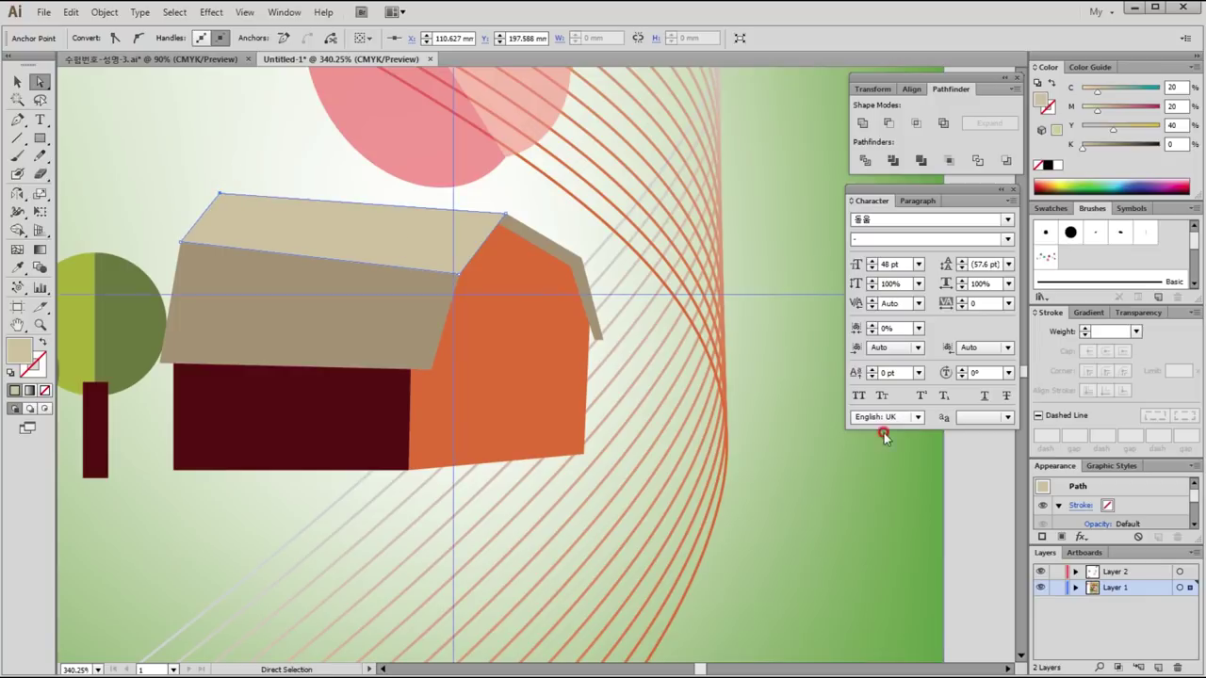
click(175, 238)
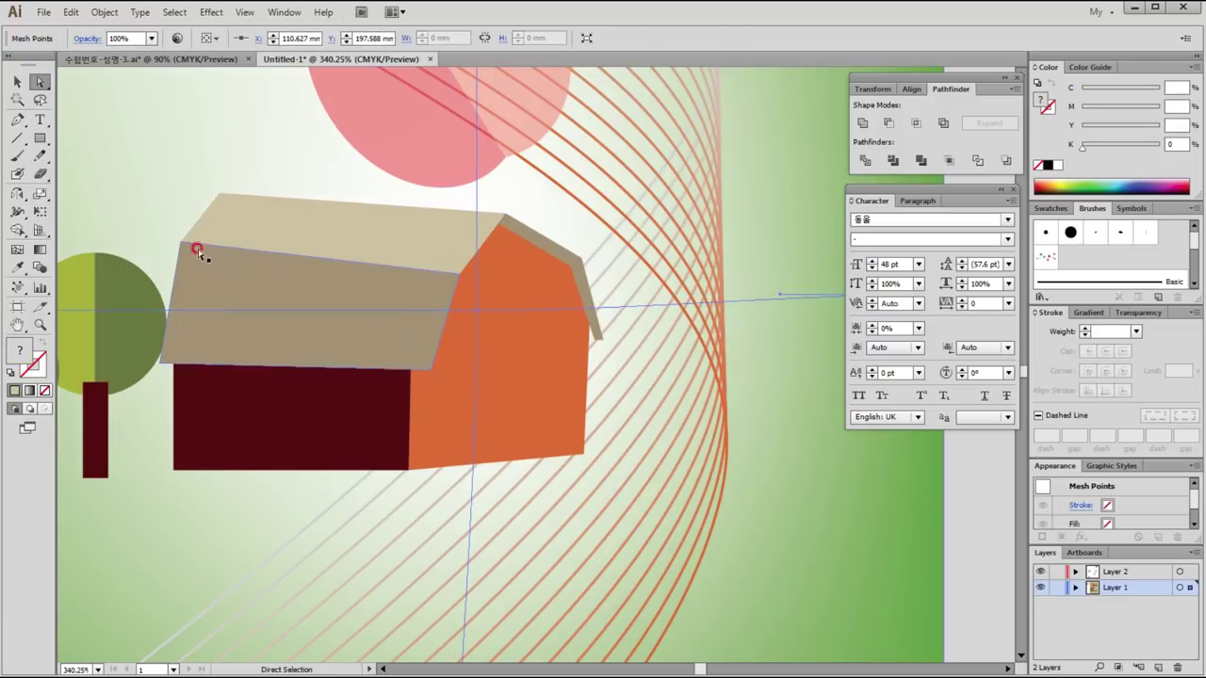
drag(181, 242, 182, 251)
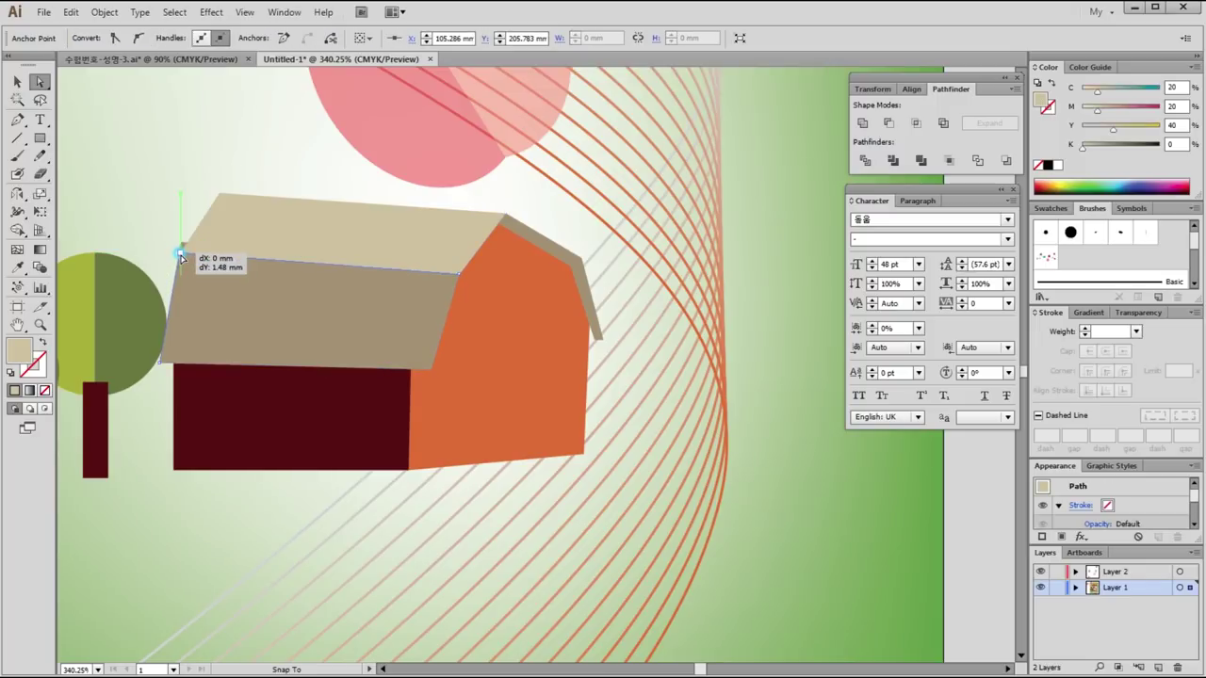
drag(180, 248, 188, 242)
click(929, 536)
ctrl+click(300, 416)
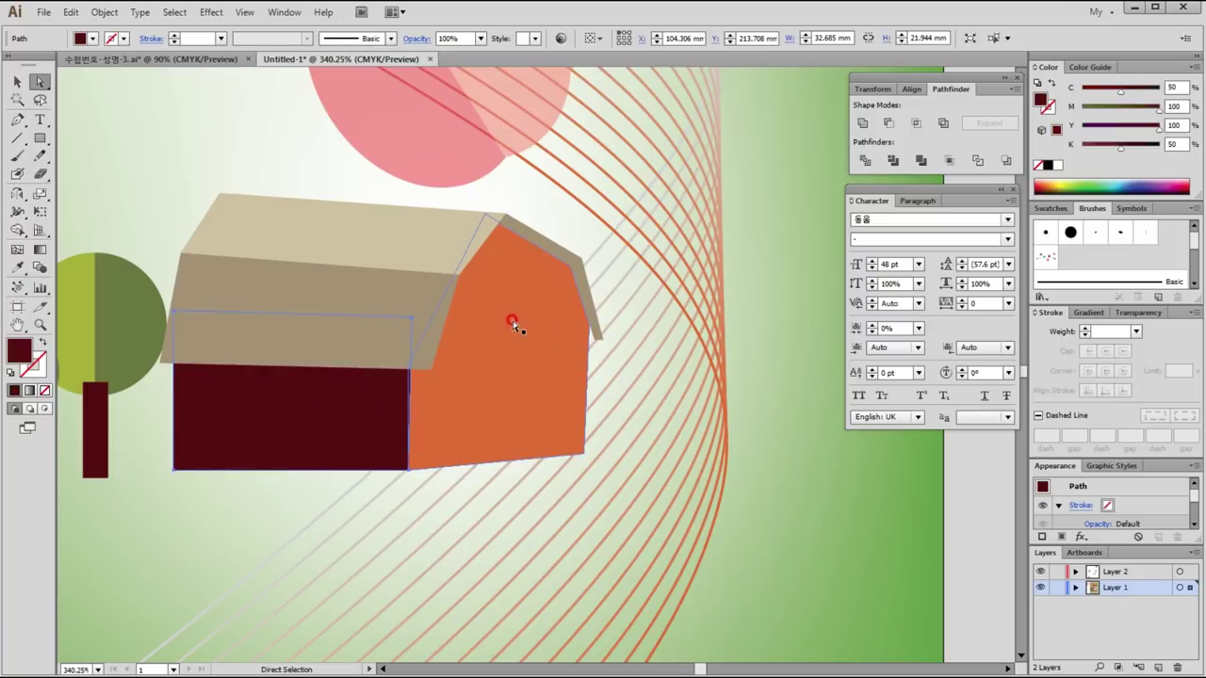
Step: Draw two small maroon rectangles stacked vertically on the orange end wall
click(39, 137)
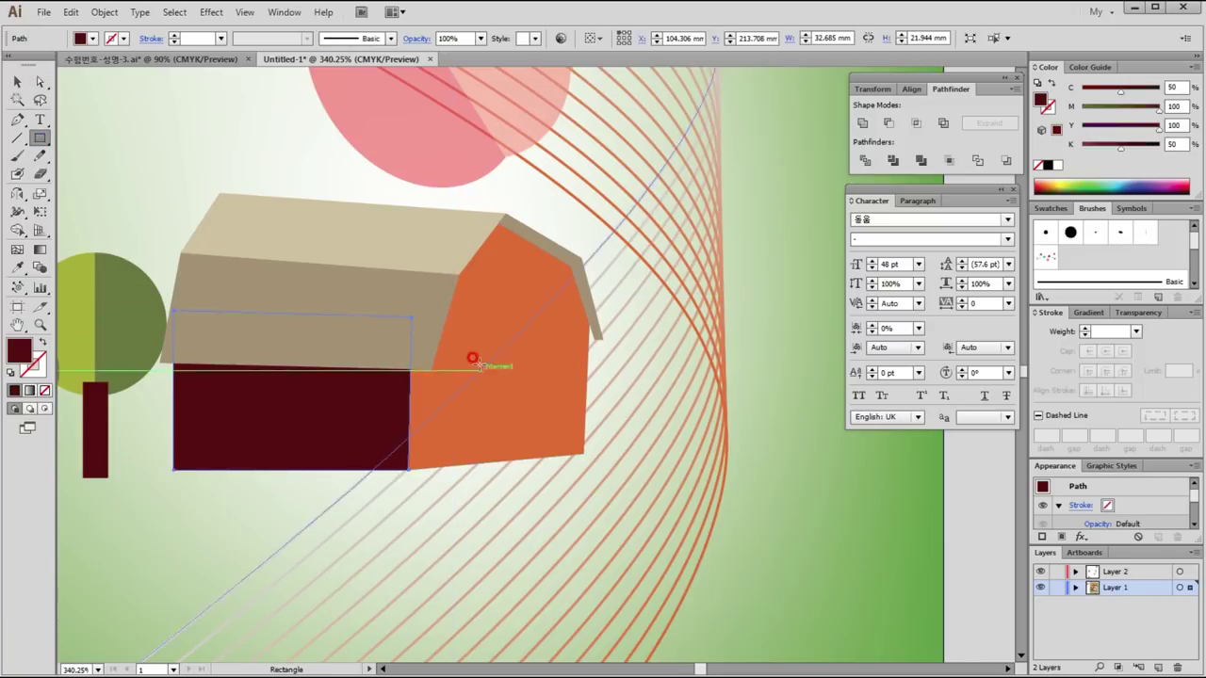
drag(465, 309, 531, 354)
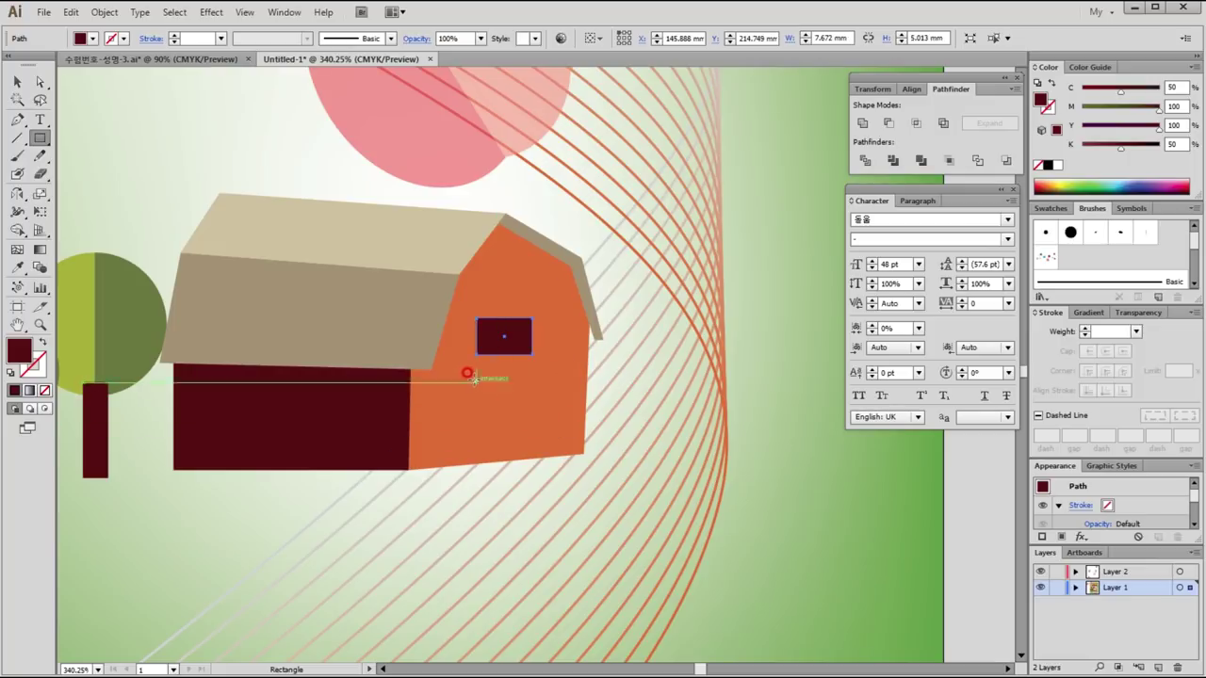
drag(476, 382, 531, 409)
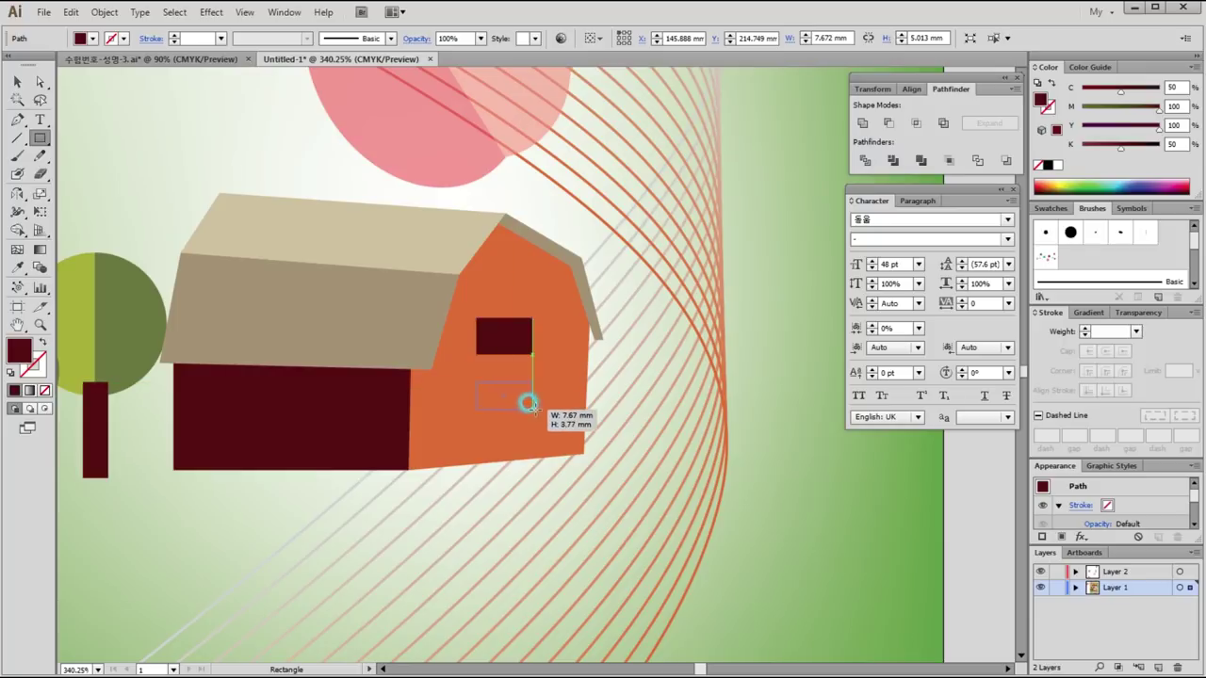
Step: Zoom in on the windows and direct-select the lower window's bottom corner points
click(41, 81)
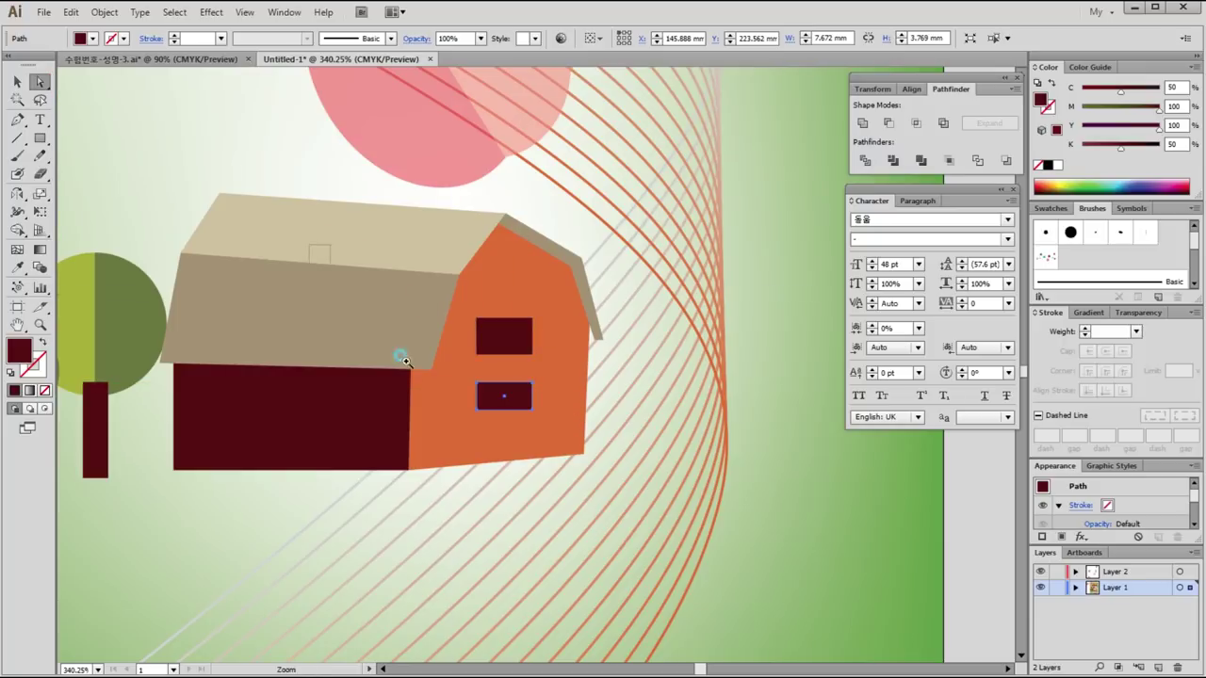
scroll(423, 476, up, 3)
click(519, 359)
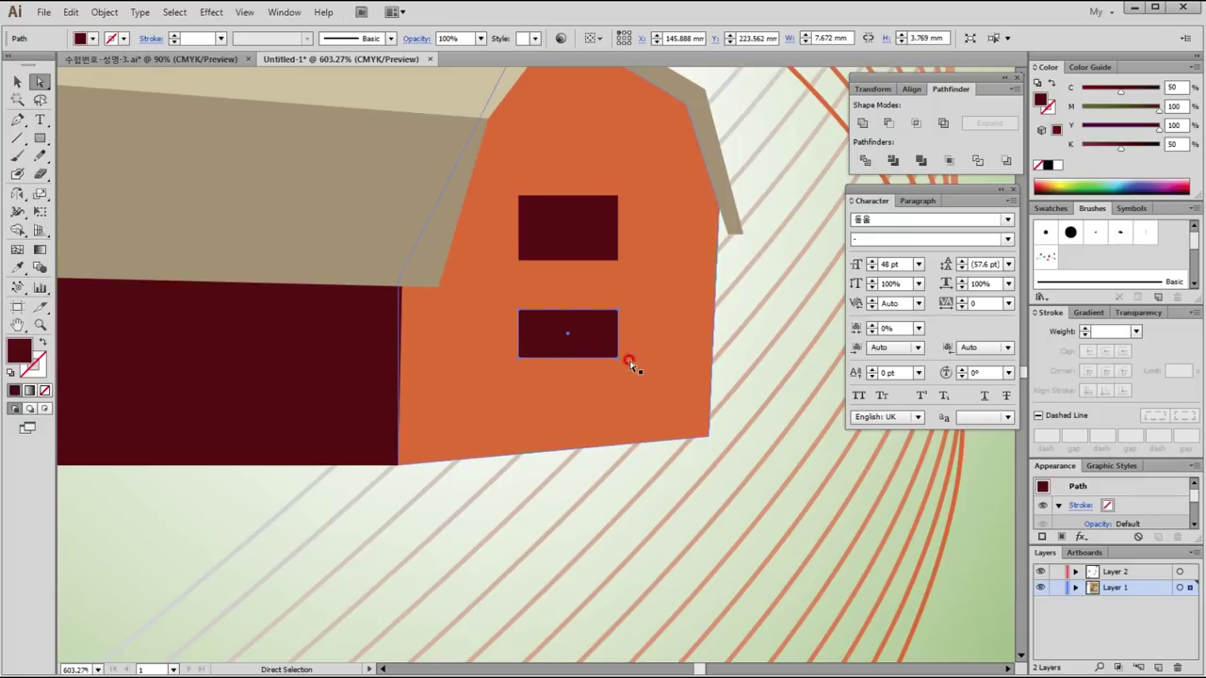
click(624, 366)
click(574, 353)
click(579, 388)
click(659, 409)
click(455, 262)
shift+click(560, 377)
right_click(568, 355)
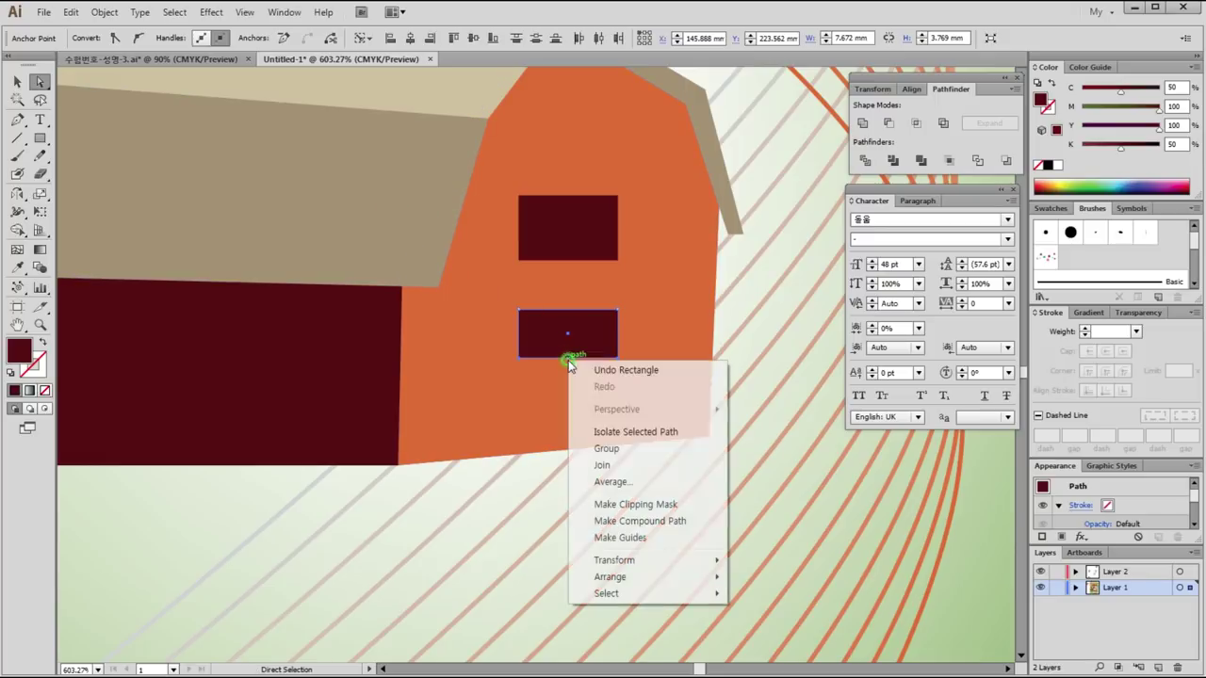
Step: Average the lower window's bottom points vertically into a downward triangle, then shorten it to 3.074 mm
click(614, 482)
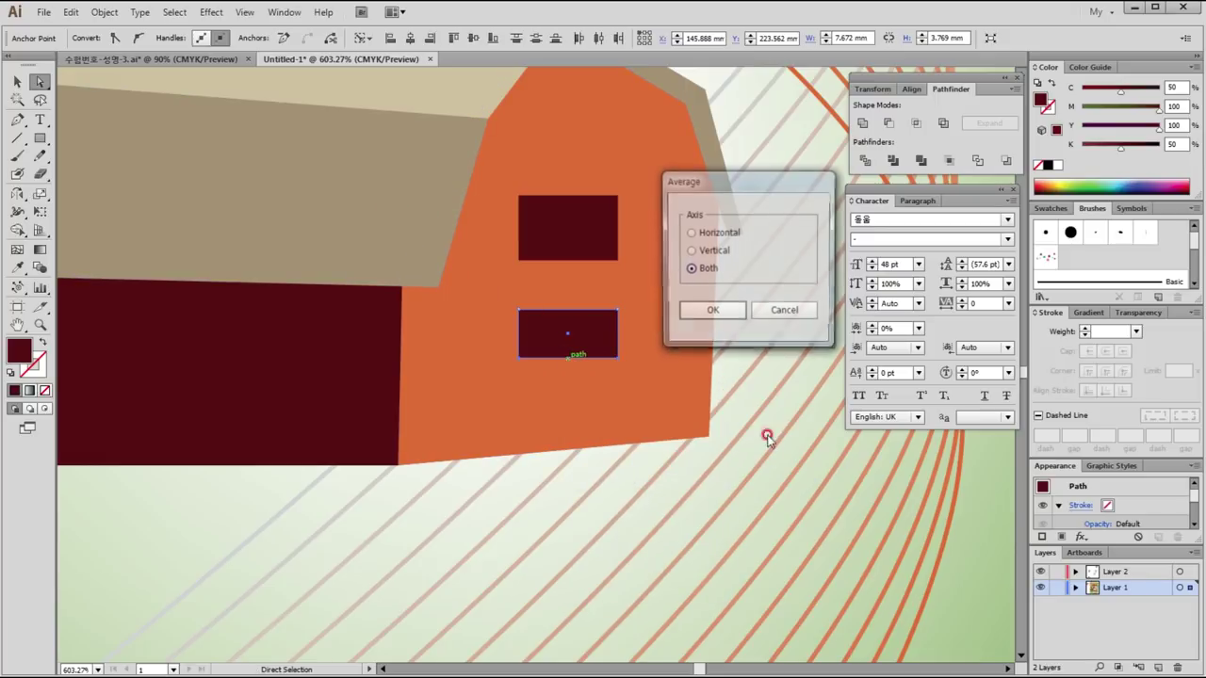
click(713, 251)
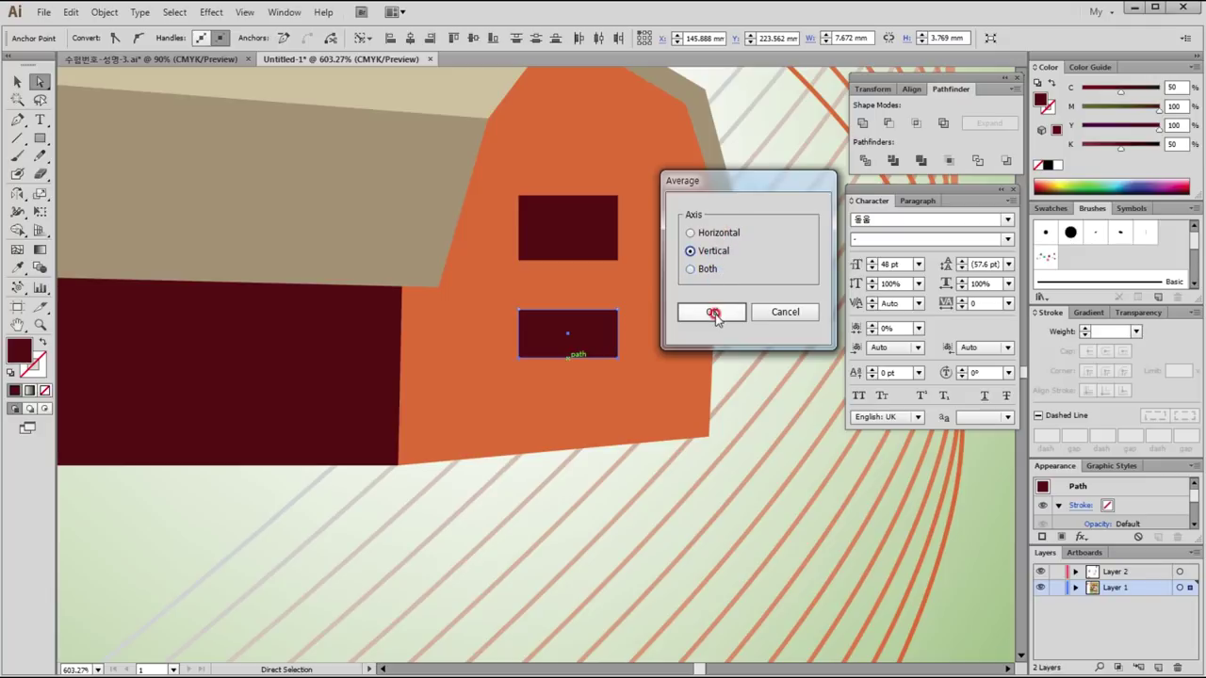
click(712, 311)
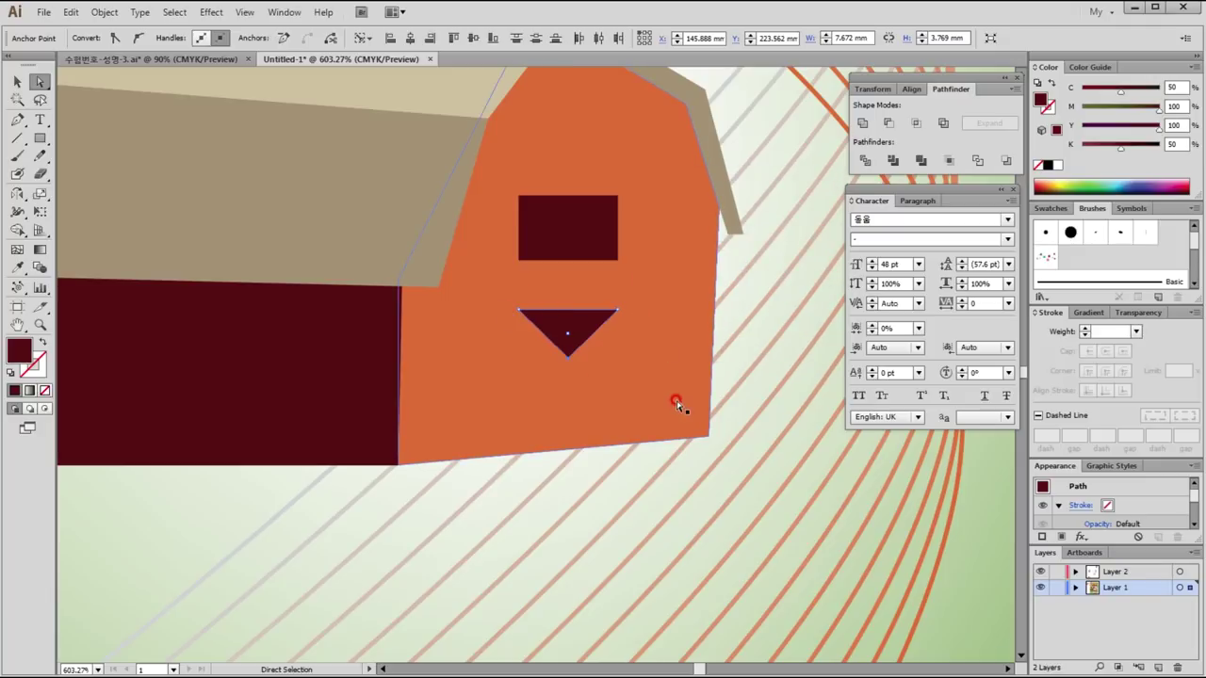
key(v)
click(578, 325)
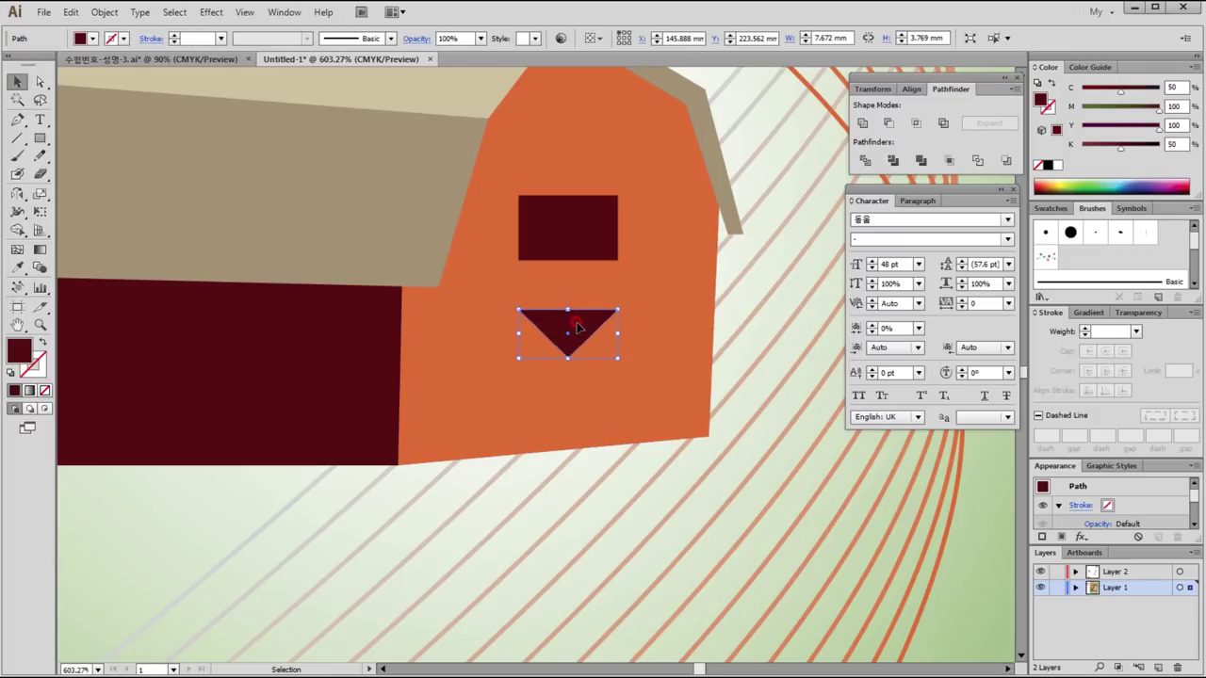
drag(567, 308, 568, 319)
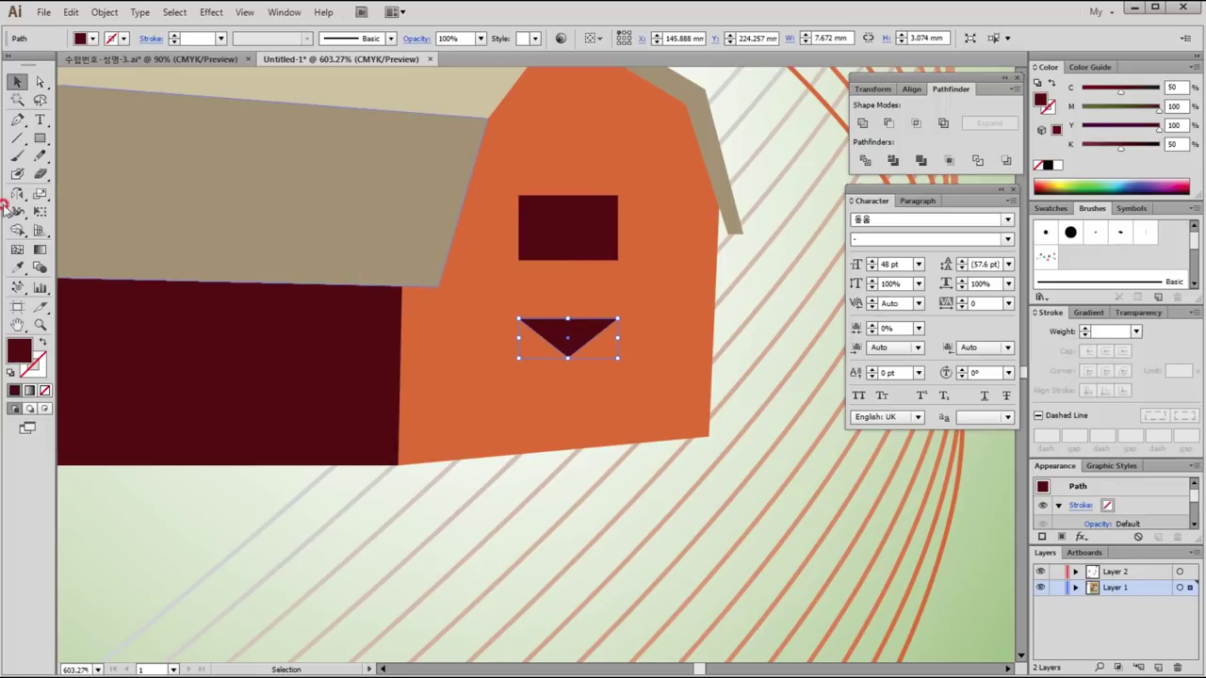
click(19, 192)
drag(19, 195, 43, 192)
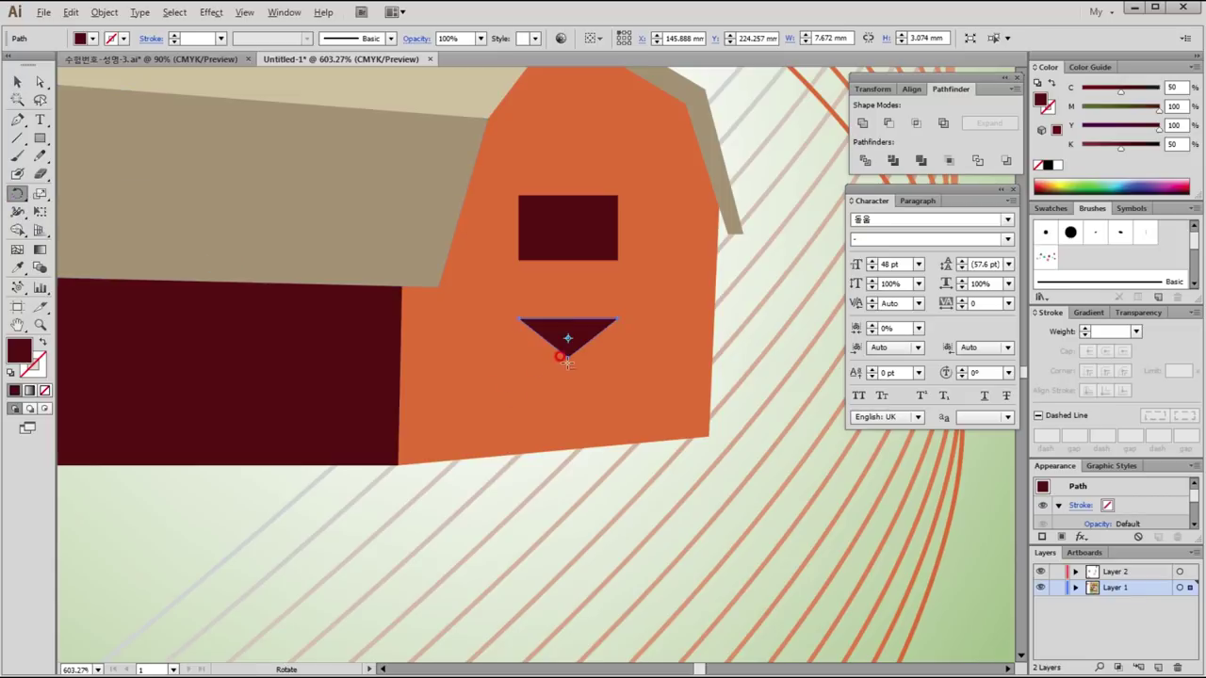
Step: Make 90° rotated copies of the triangle around its tip to form a square of four triangles
alt+click(567, 364)
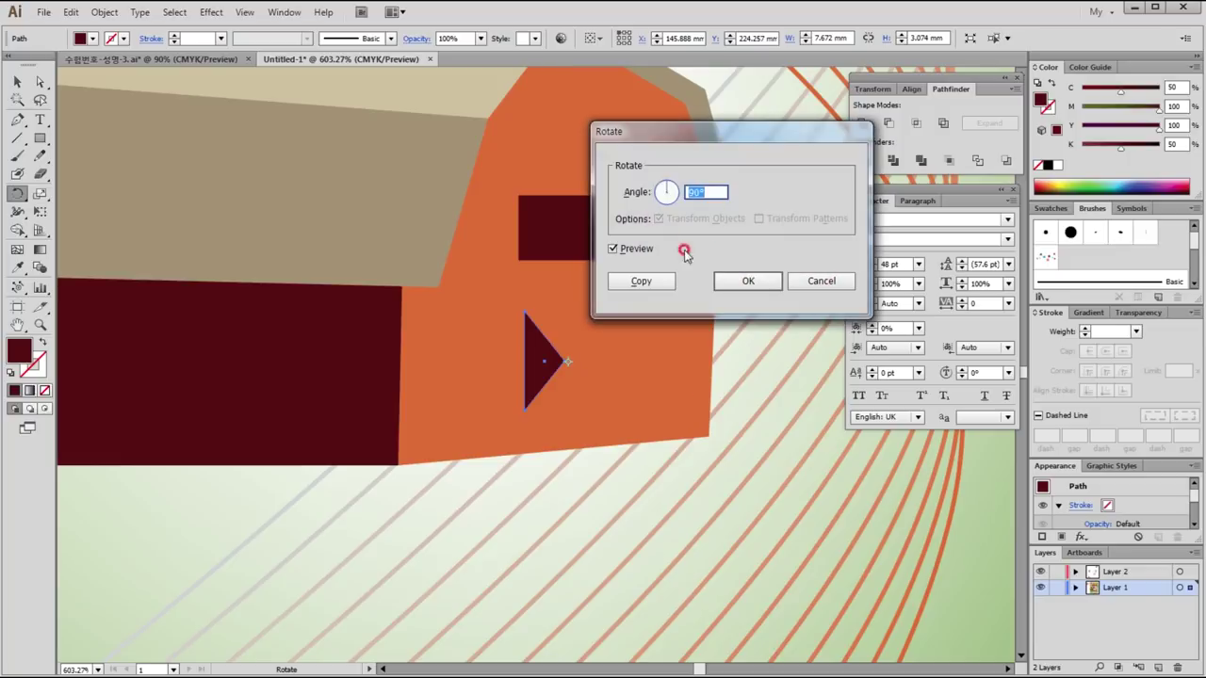
click(658, 283)
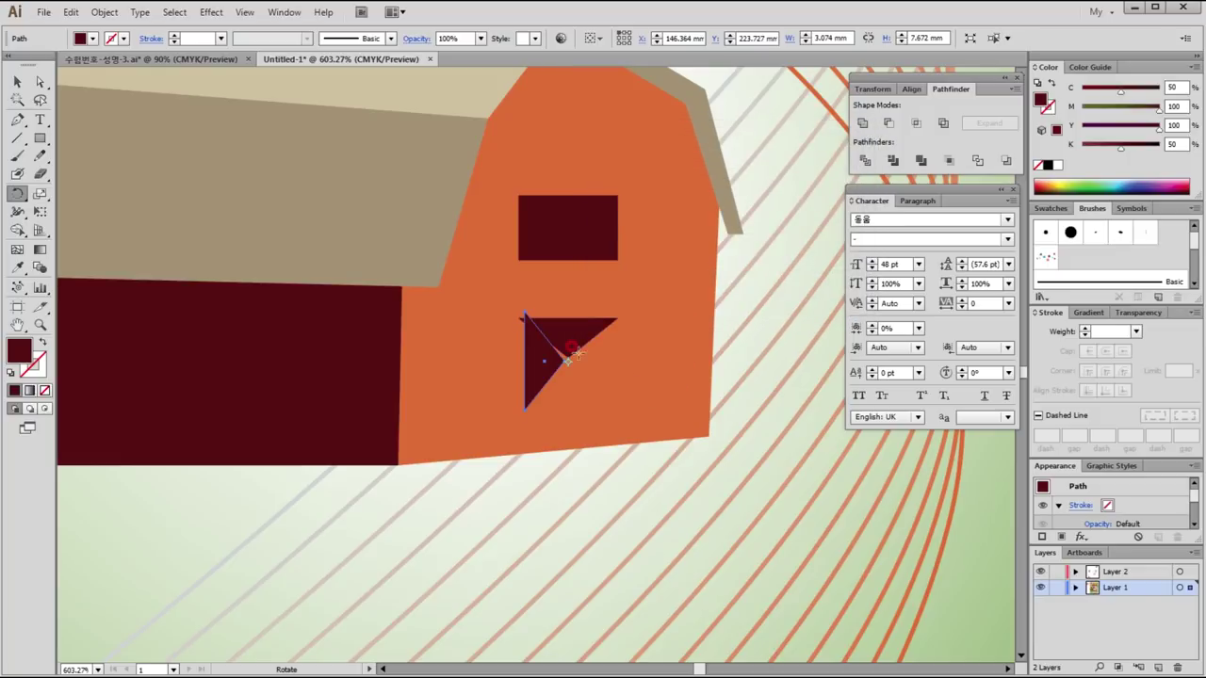
key(v)
key(r)
key(ctrl+d)
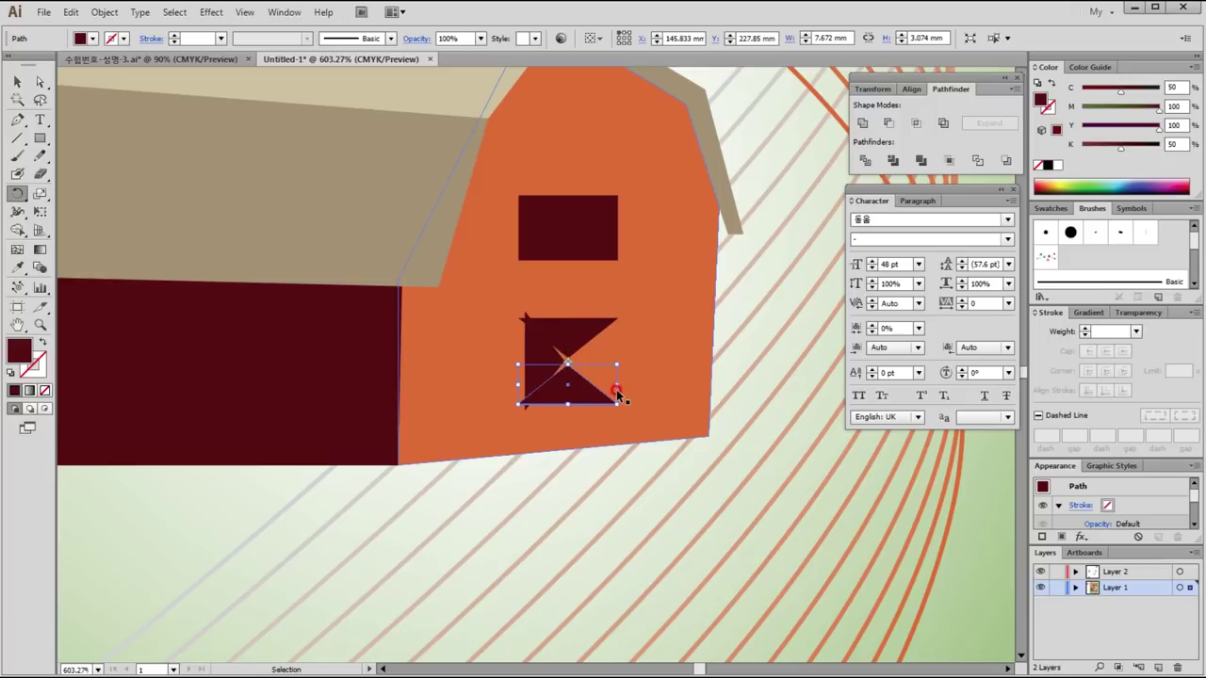
key(ctrl+d)
Step: Select the four triangles and try squashing the square, then undo it
click(24, 97)
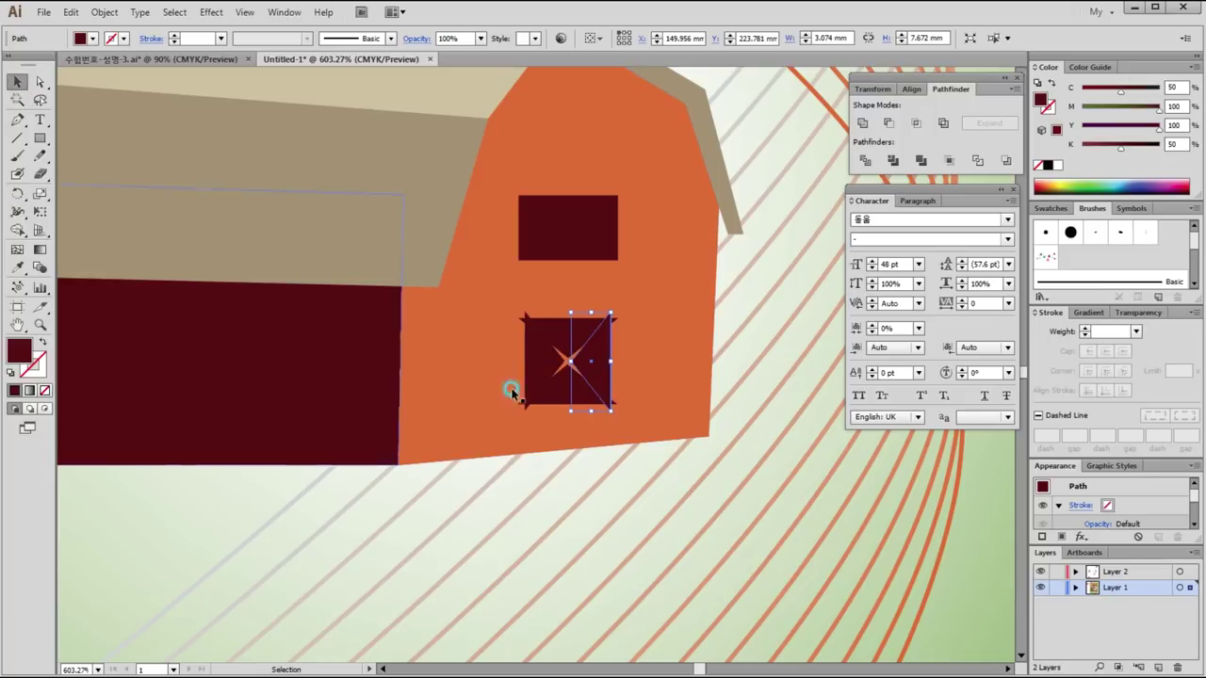
click(588, 309)
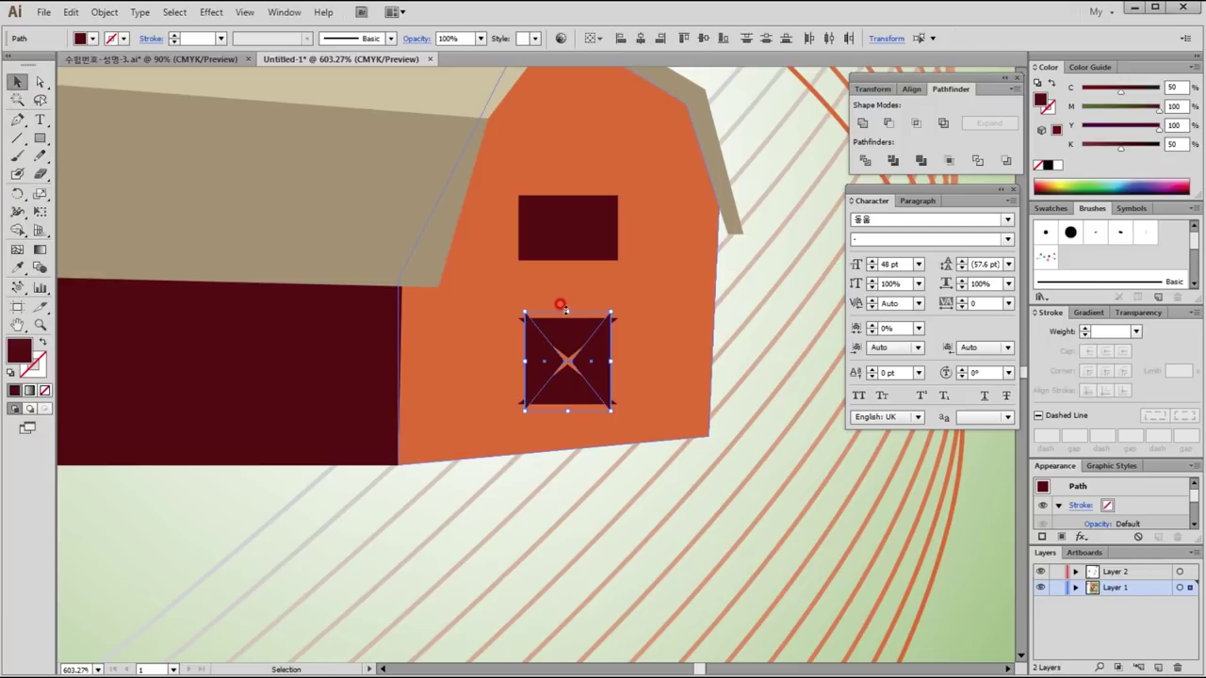
drag(566, 308, 561, 317)
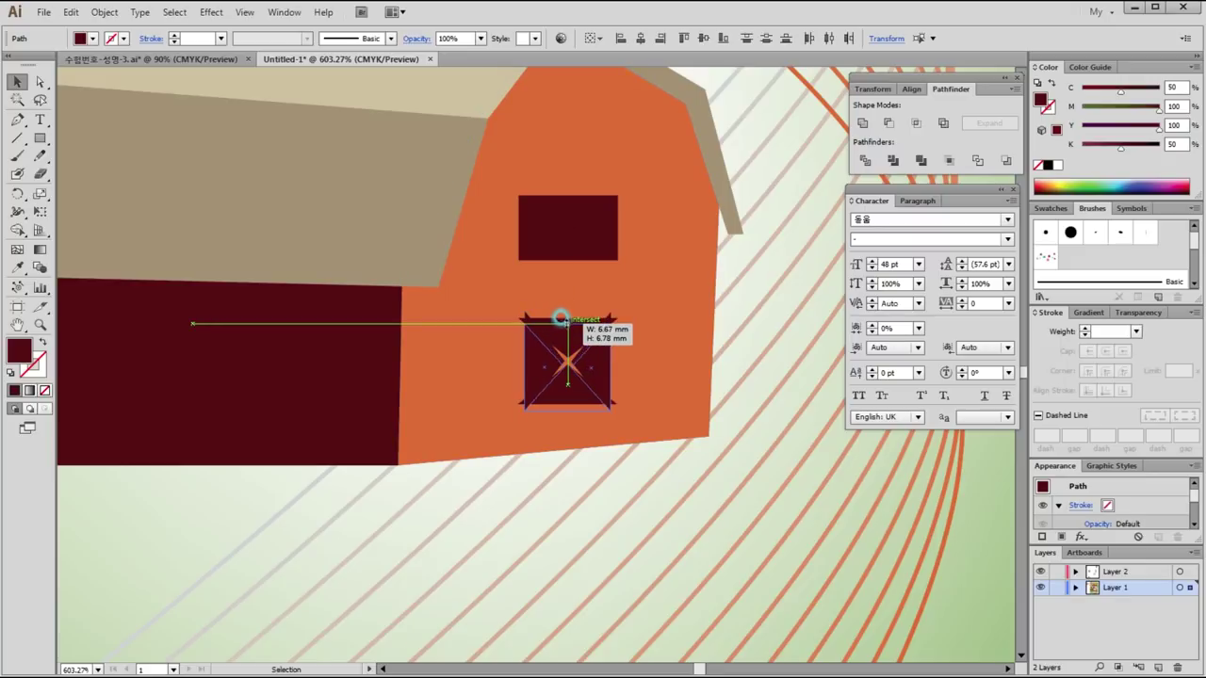
drag(561, 318, 561, 331)
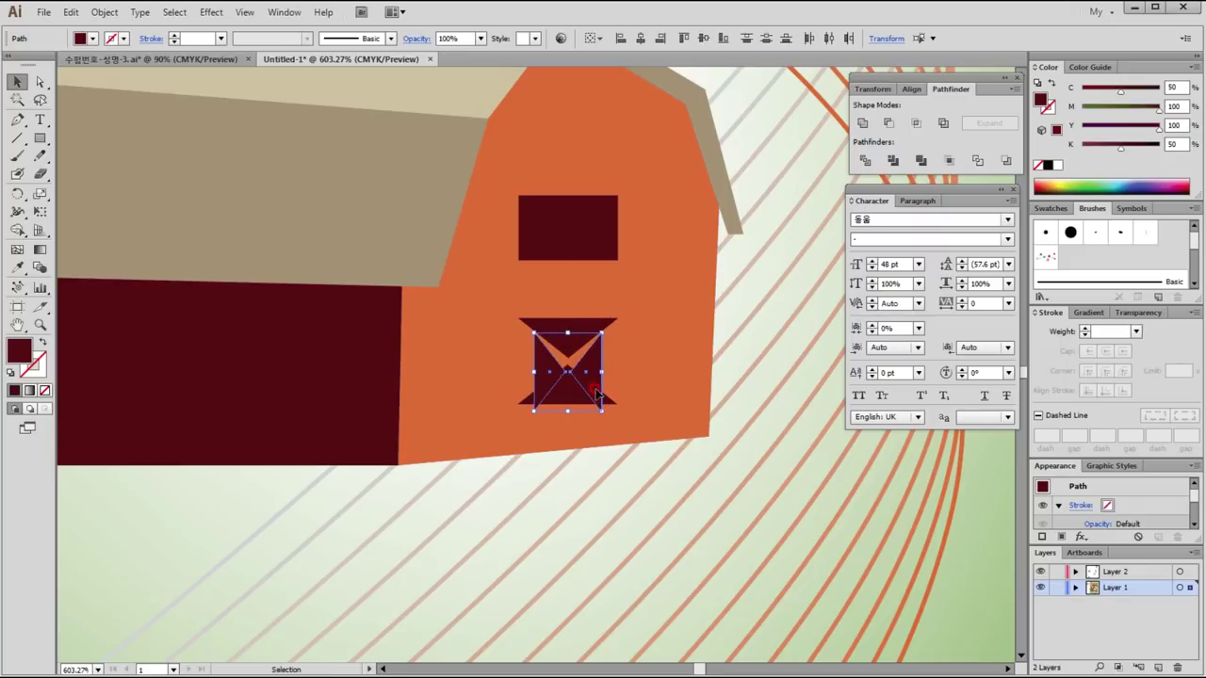
key(ctrl+z)
Step: Reshape the left and right triangle pieces into a single diagonal door brace
click(552, 347)
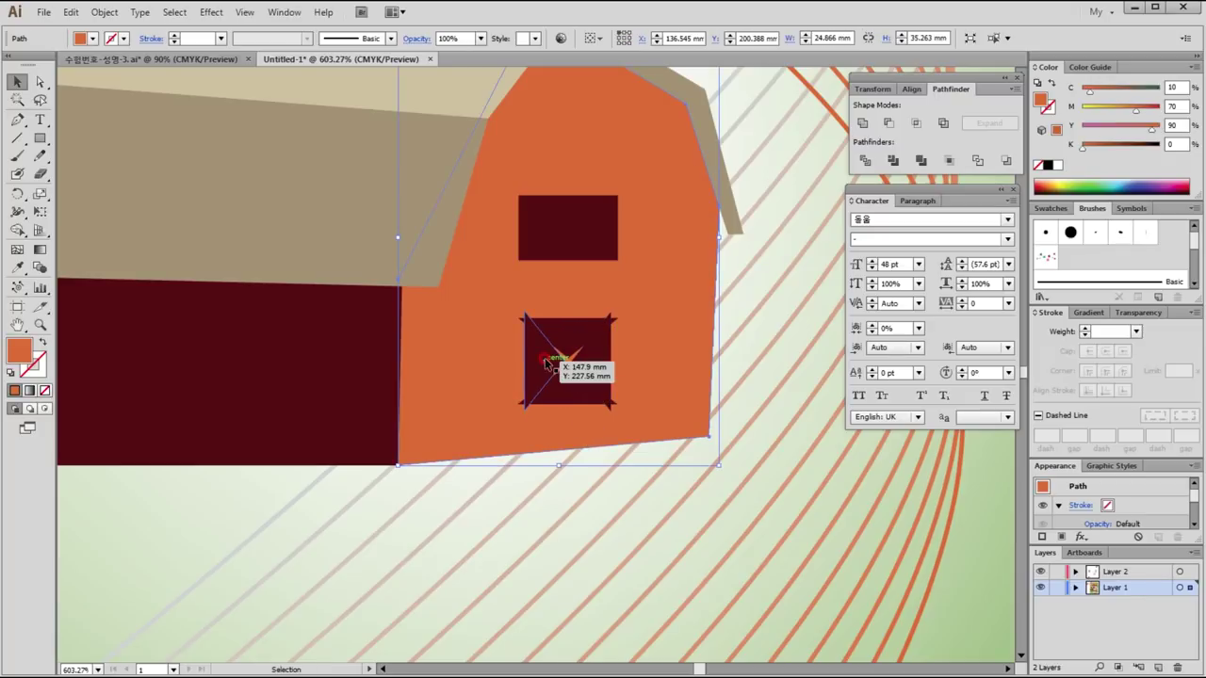
drag(540, 310, 542, 329)
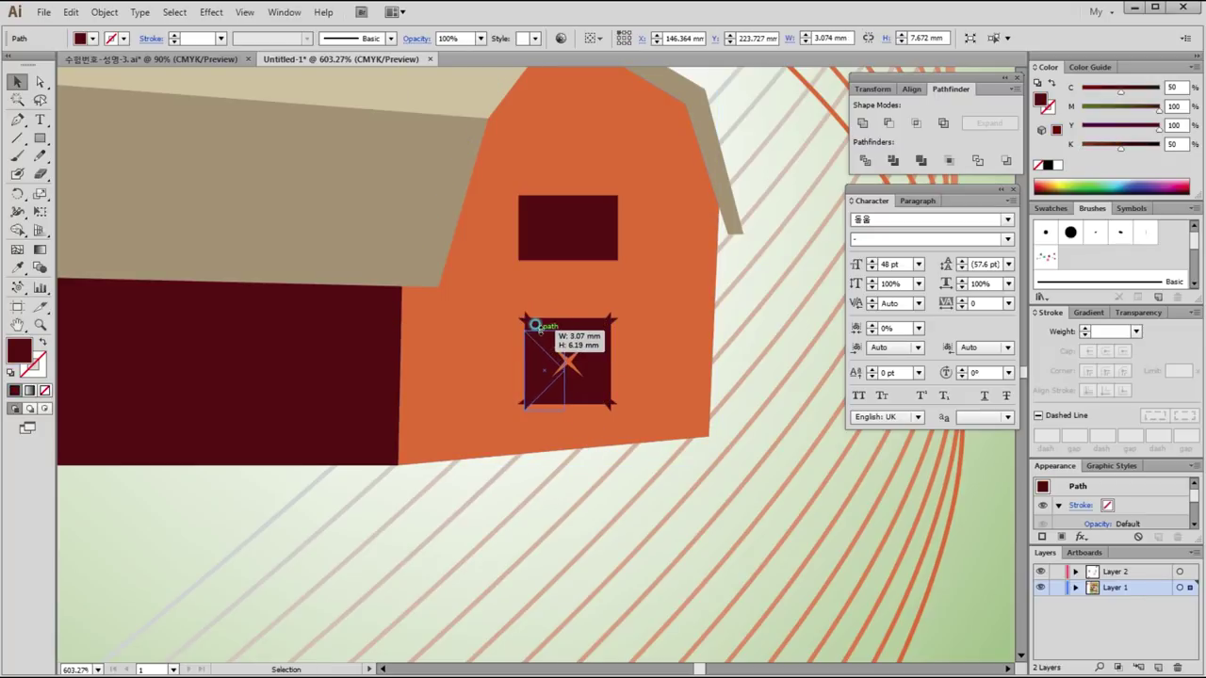
drag(544, 411, 537, 386)
click(606, 311)
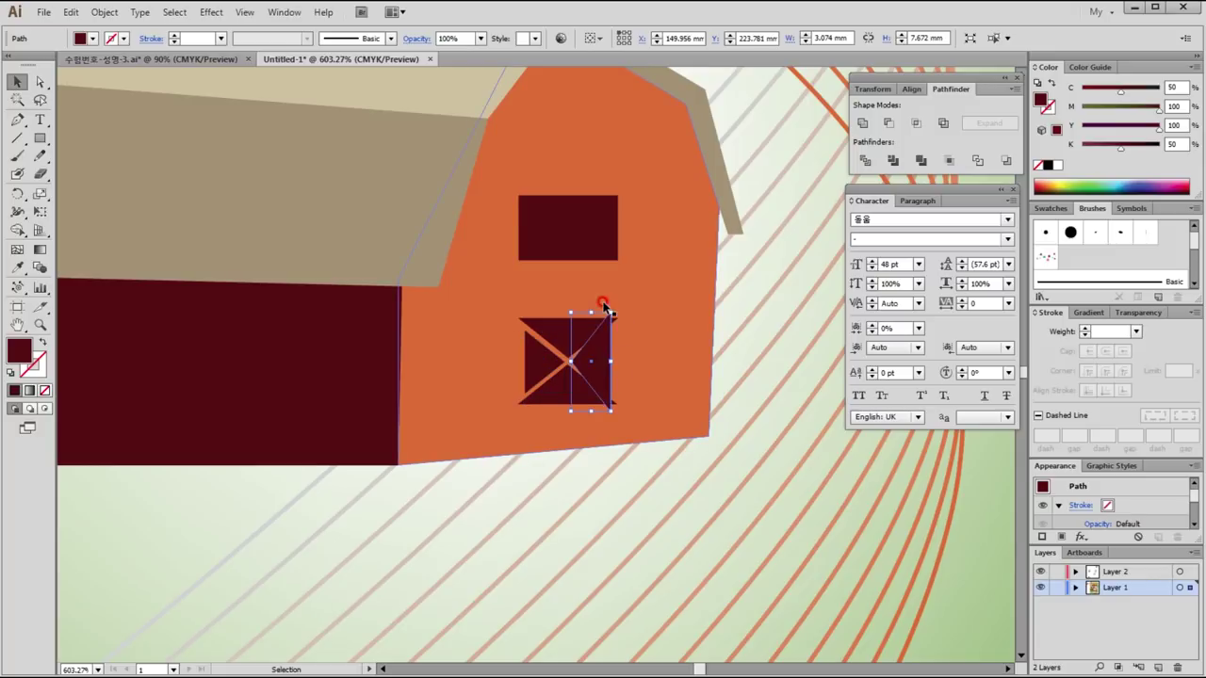
drag(568, 361, 543, 362)
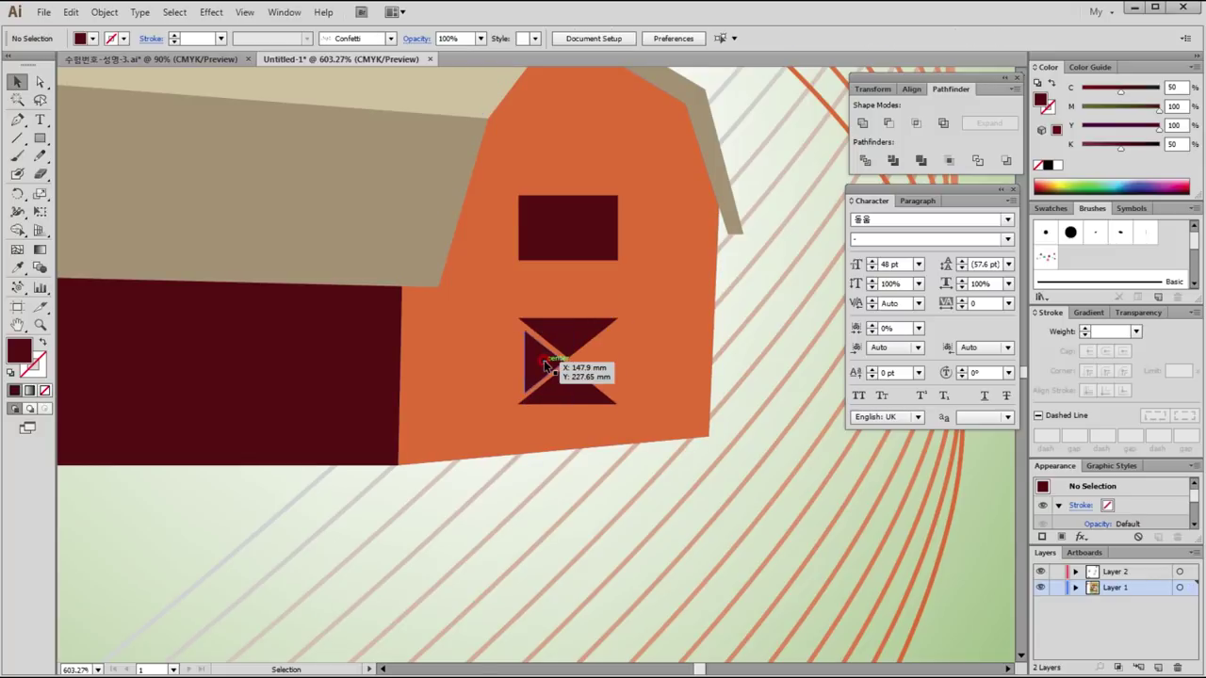
mouse_move(544, 363)
mouse_down()
mouse_move(565, 362)
mouse_move(536, 321)
mouse_up()
drag(539, 394, 540, 398)
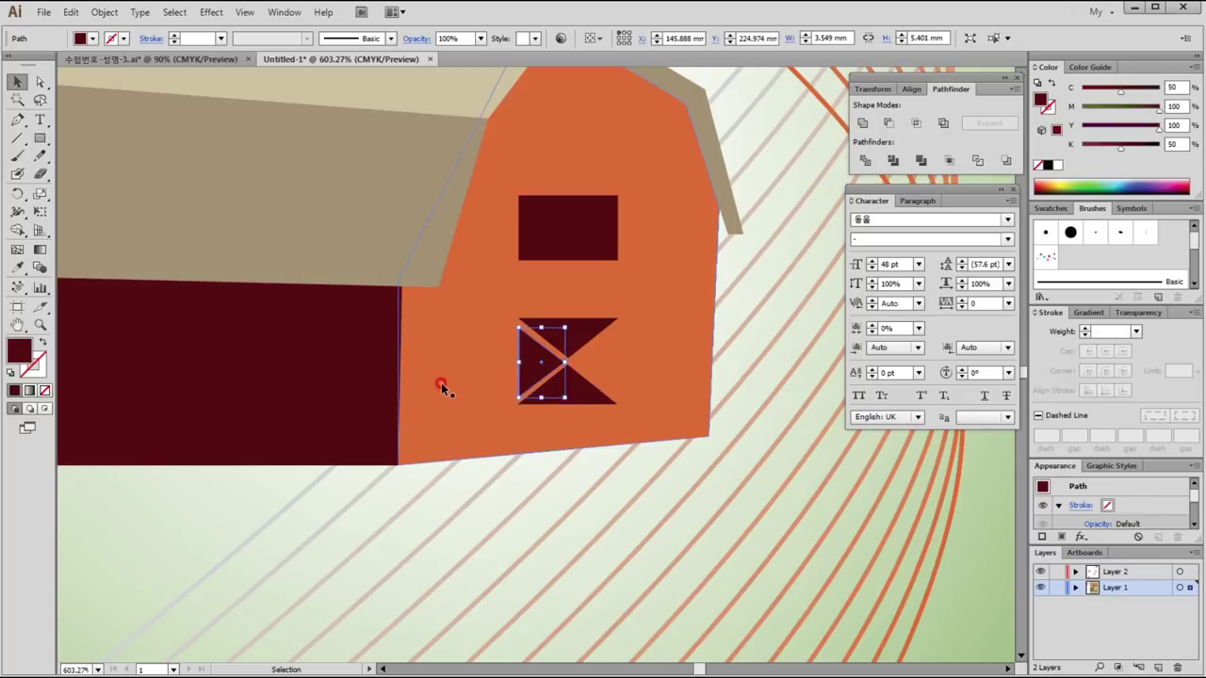
Step: Reflect a vertical 90° copy of the diagonal to complete the X brace
key(o)
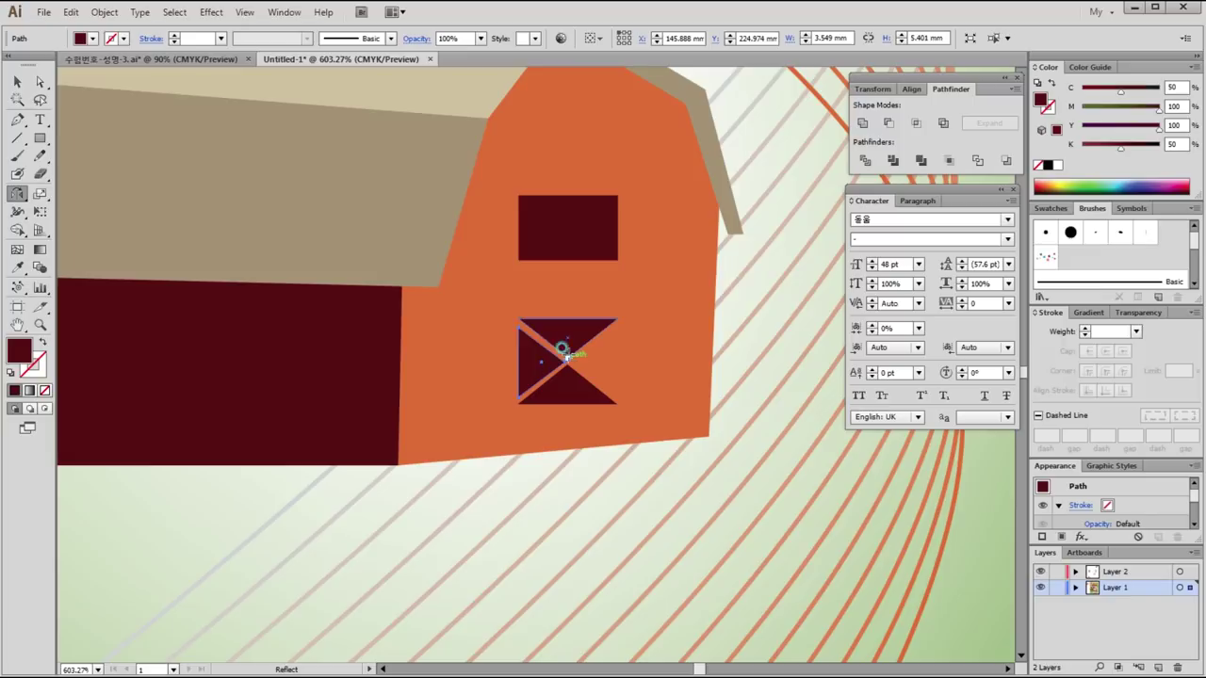
alt+click(562, 350)
click(771, 439)
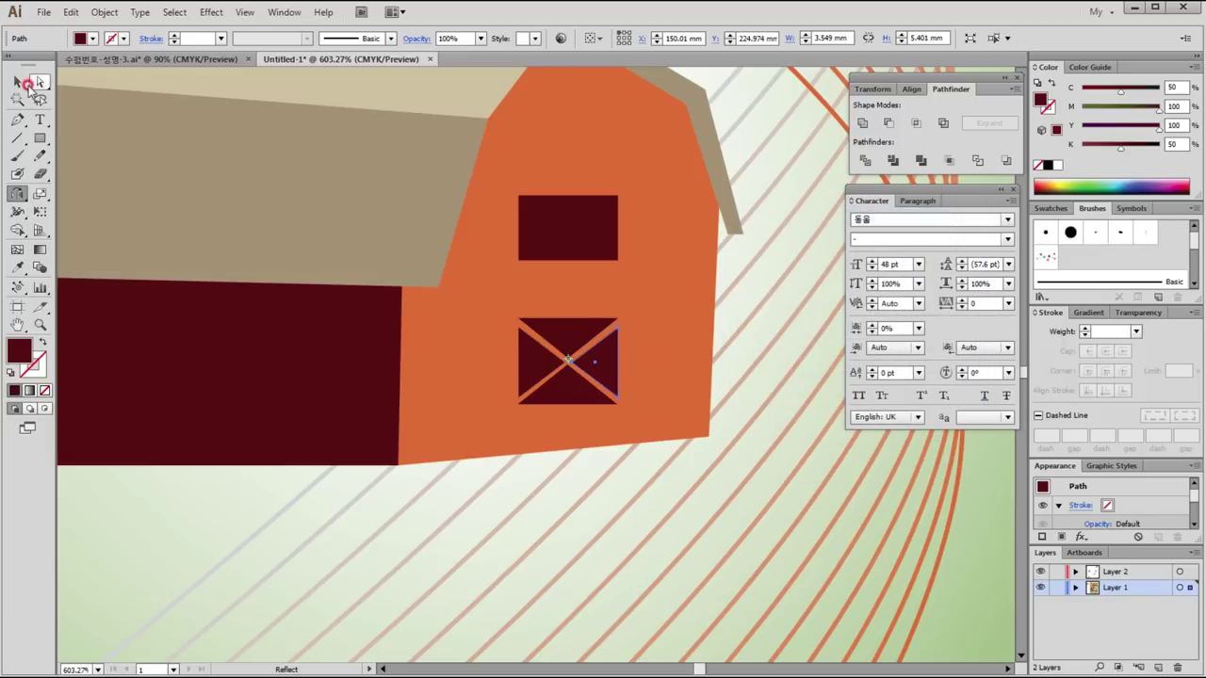
click(17, 82)
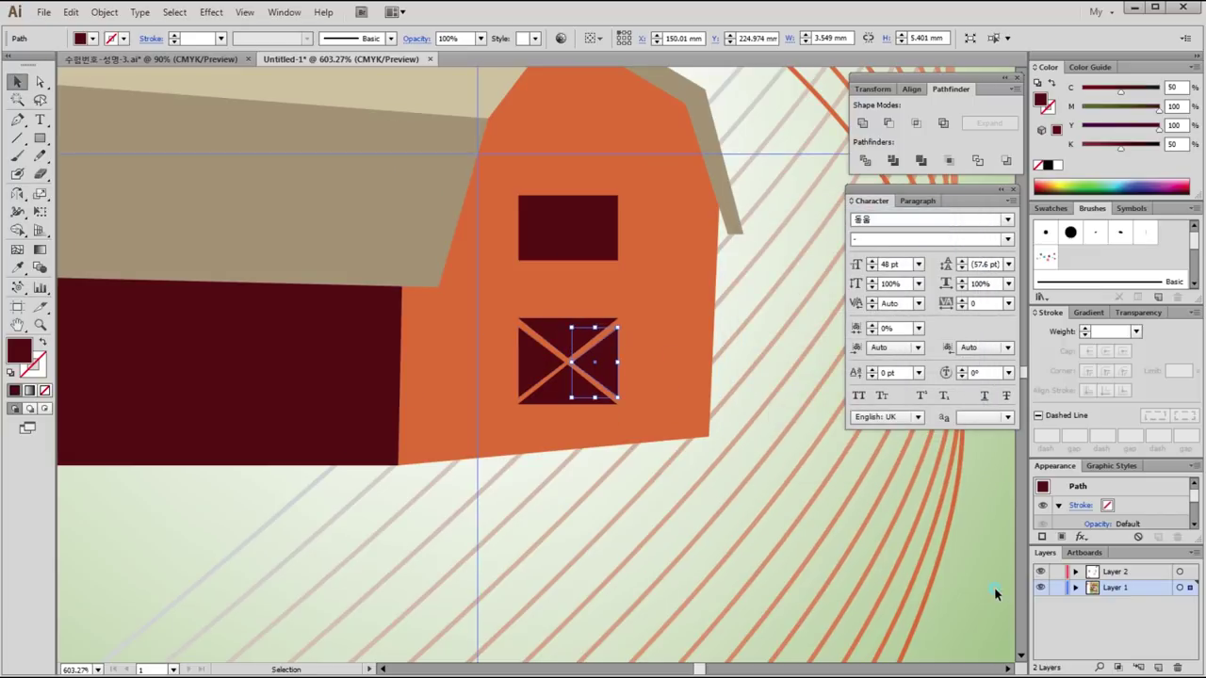
click(825, 644)
key(ctrl+minus)
key(ctrl+minus)
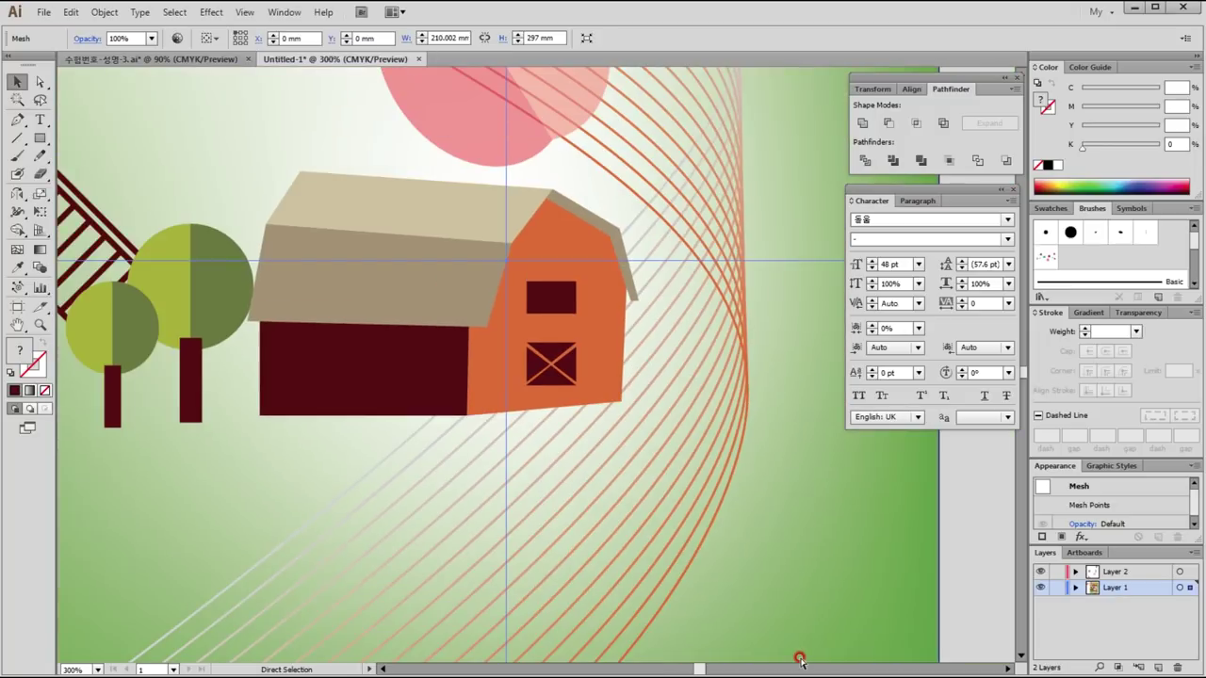
Step: Alt-drag a copy of the two-tone tree beside the barn and scale it down
click(985, 566)
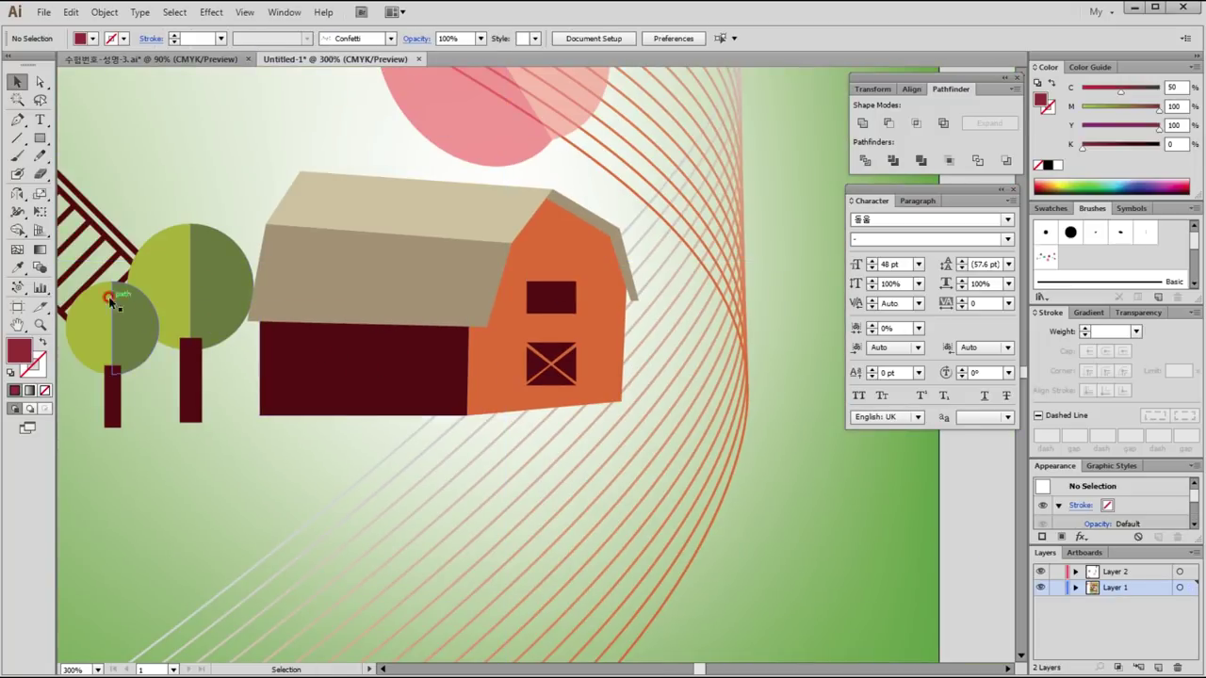
click(162, 275)
mouse_move(205, 298)
mouse_down()
mouse_move(731, 326)
mouse_move(665, 294)
mouse_up()
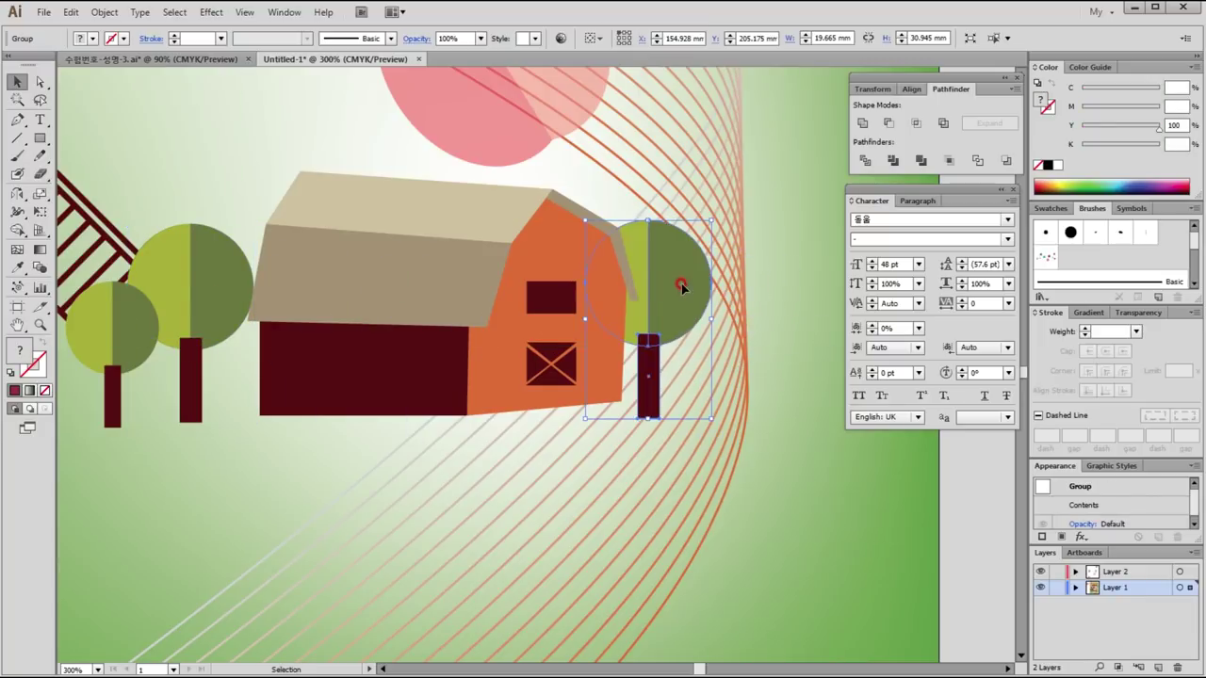
drag(712, 224, 701, 236)
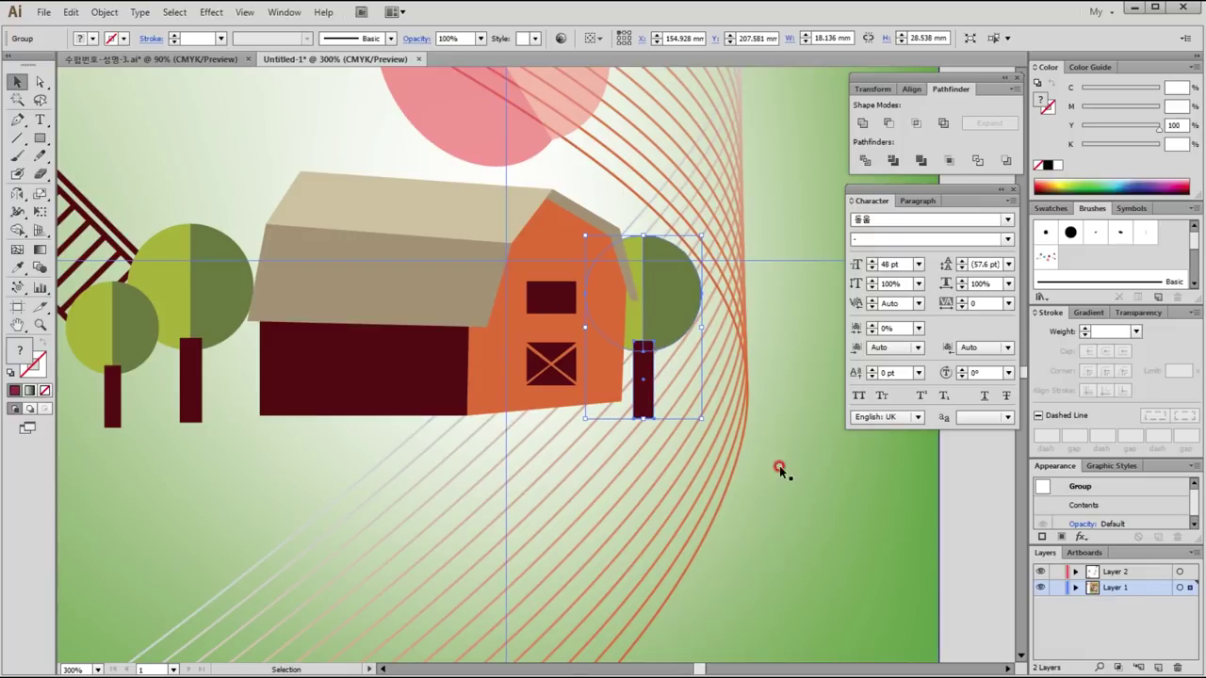
Step: Zoom out, bring the colour samples into view and pick up the tan road colour
key(ctrl+minus)
key(ctrl+minus)
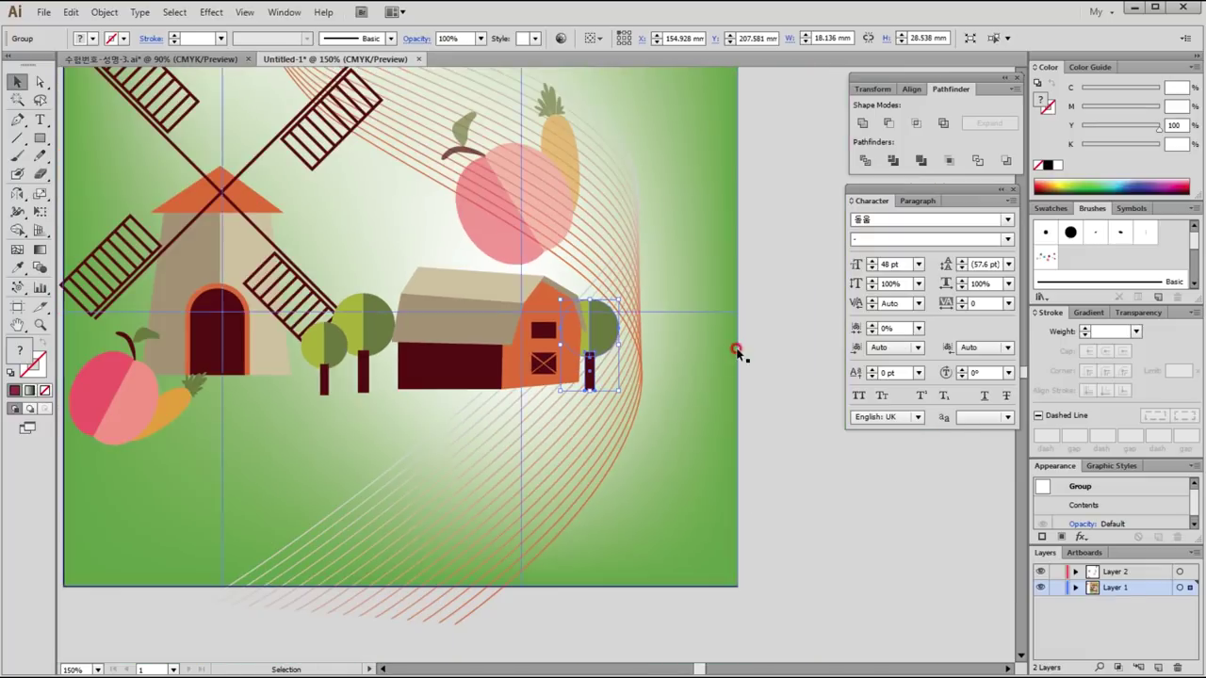
click(791, 403)
drag(671, 423, 774, 449)
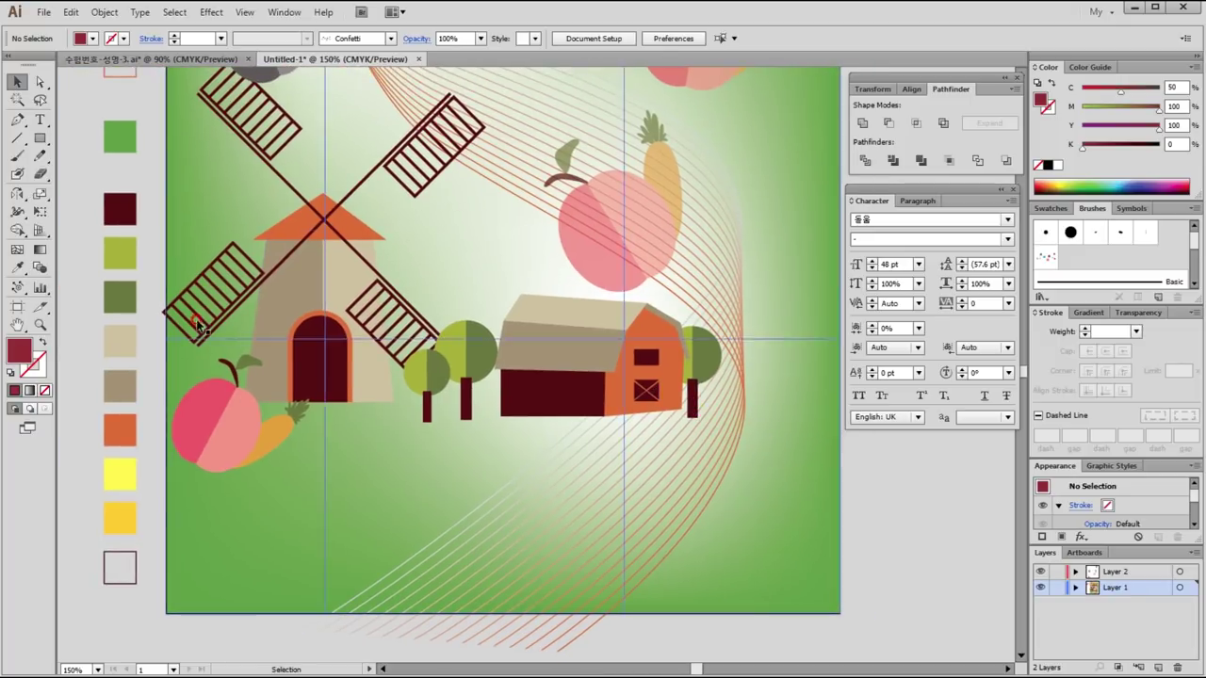
click(115, 343)
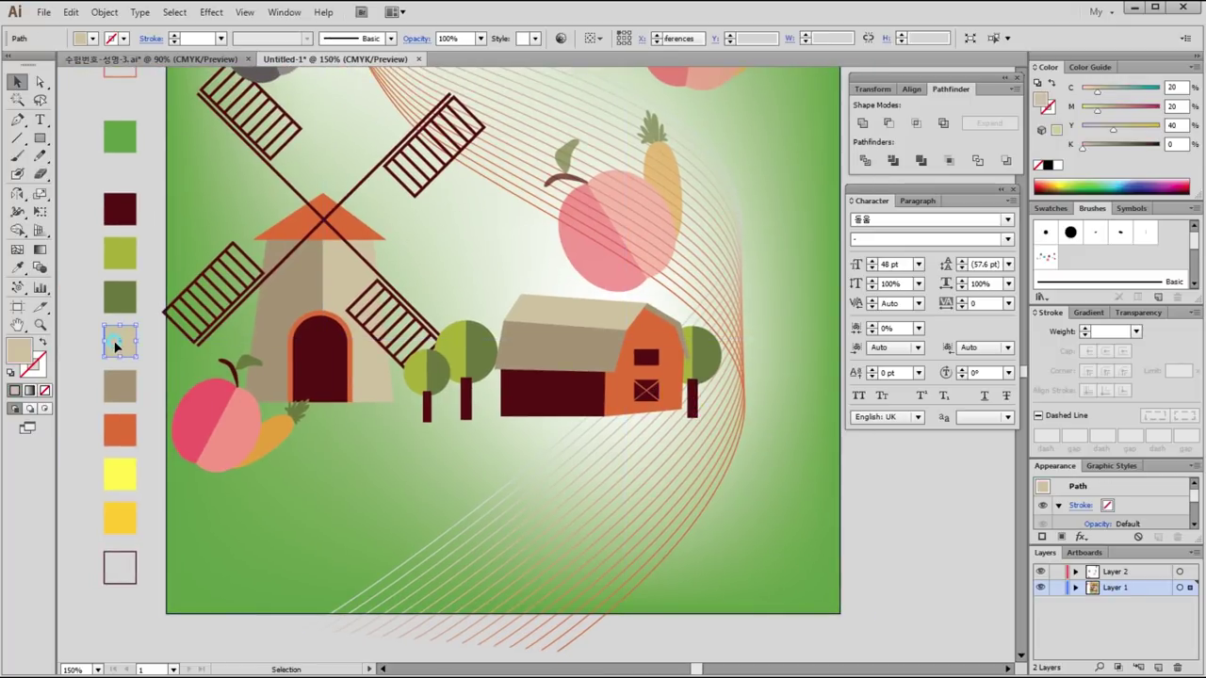
Step: Draw a closed, curved tan road shape across the poster beneath the barn
click(17, 120)
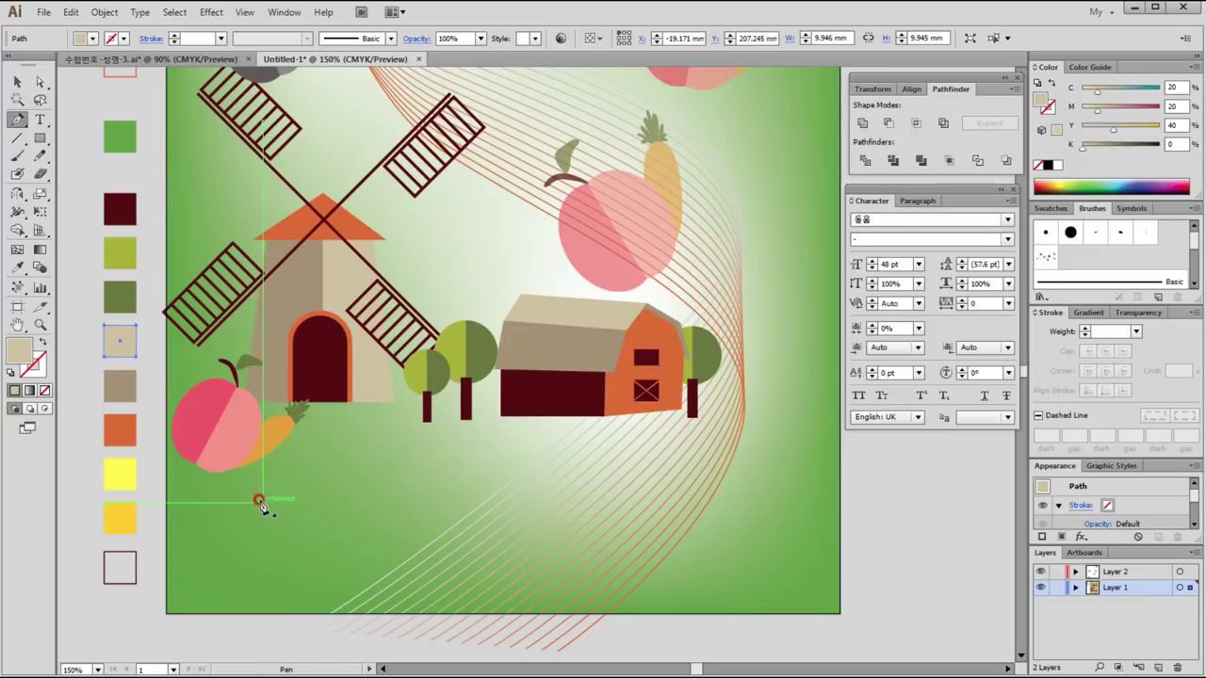
click(154, 427)
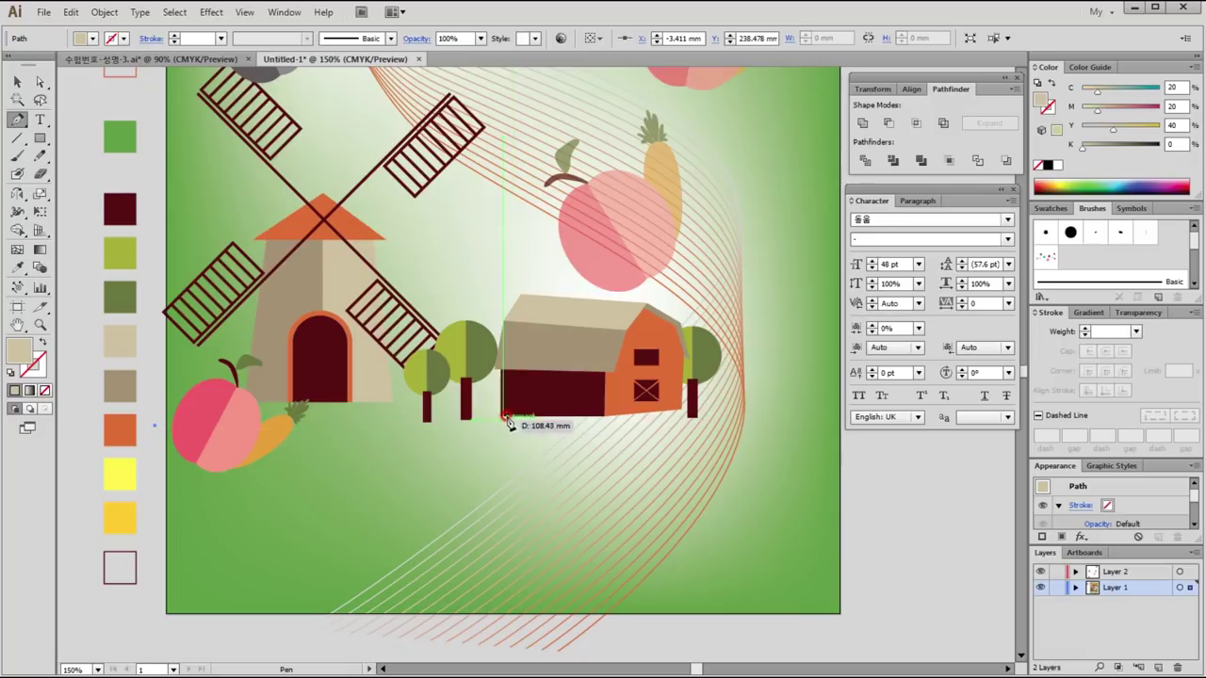
mouse_move(510, 419)
mouse_down()
mouse_move(596, 439)
mouse_move(655, 423)
mouse_up()
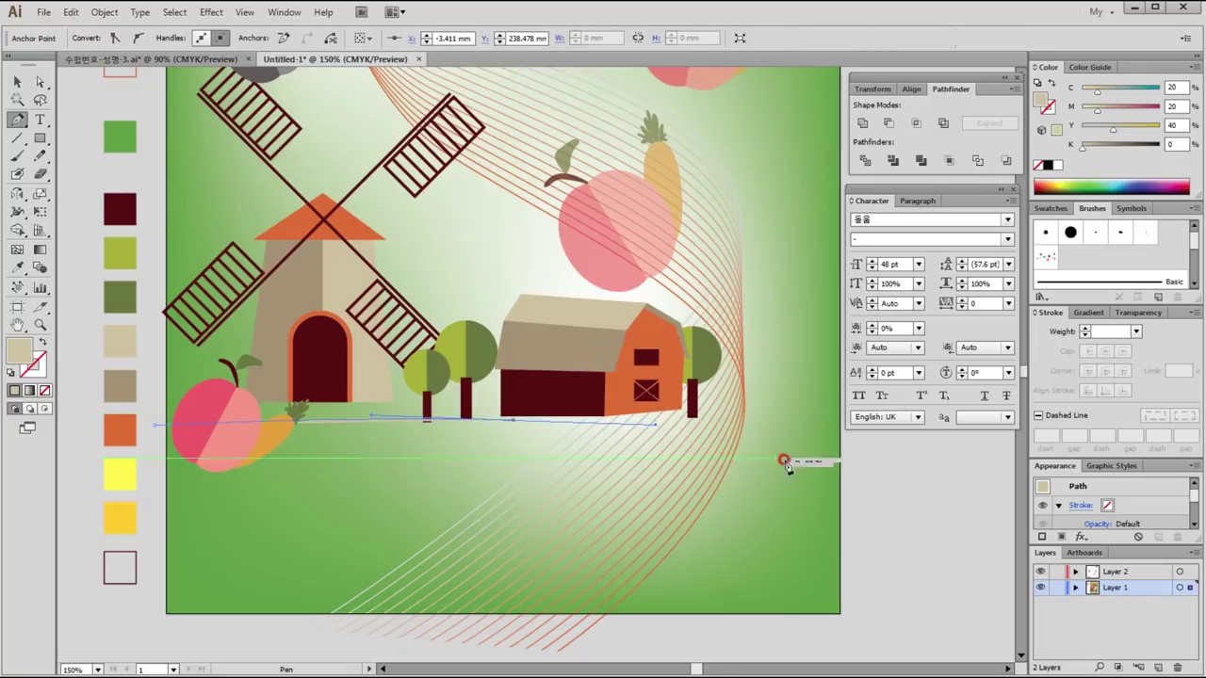
mouse_move(854, 441)
mouse_down()
mouse_move(860, 481)
mouse_move(309, 438)
mouse_up()
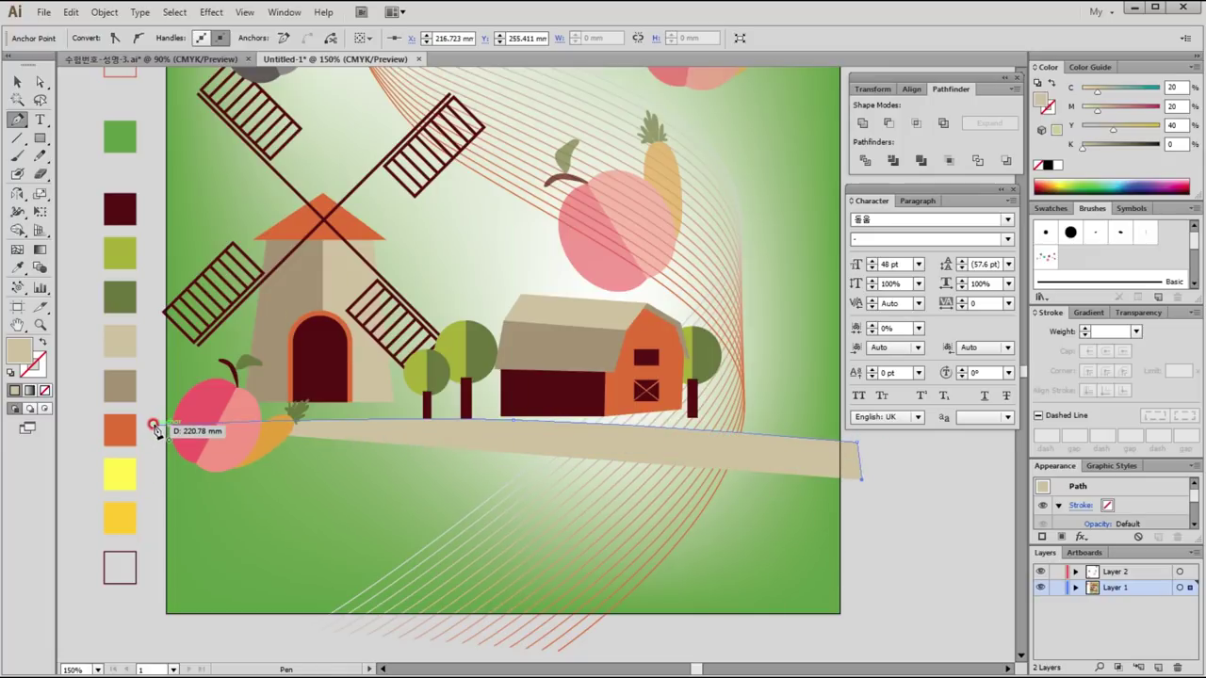
drag(309, 438, 154, 425)
click(154, 425)
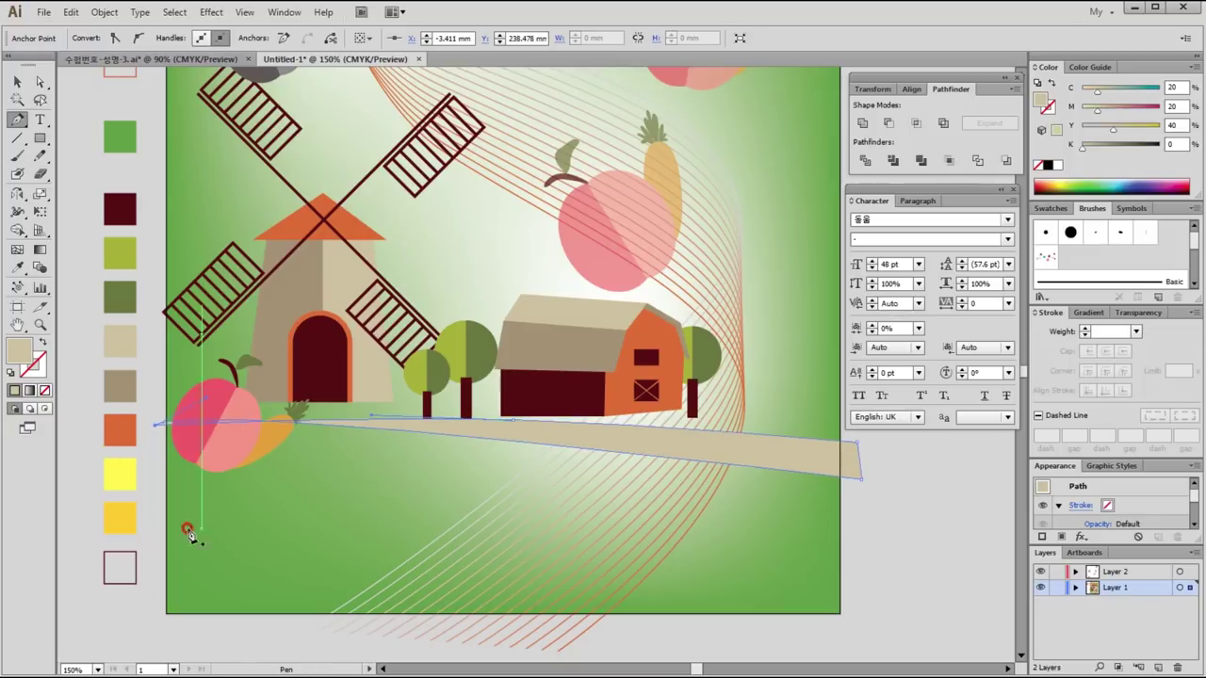
key(ctrl)
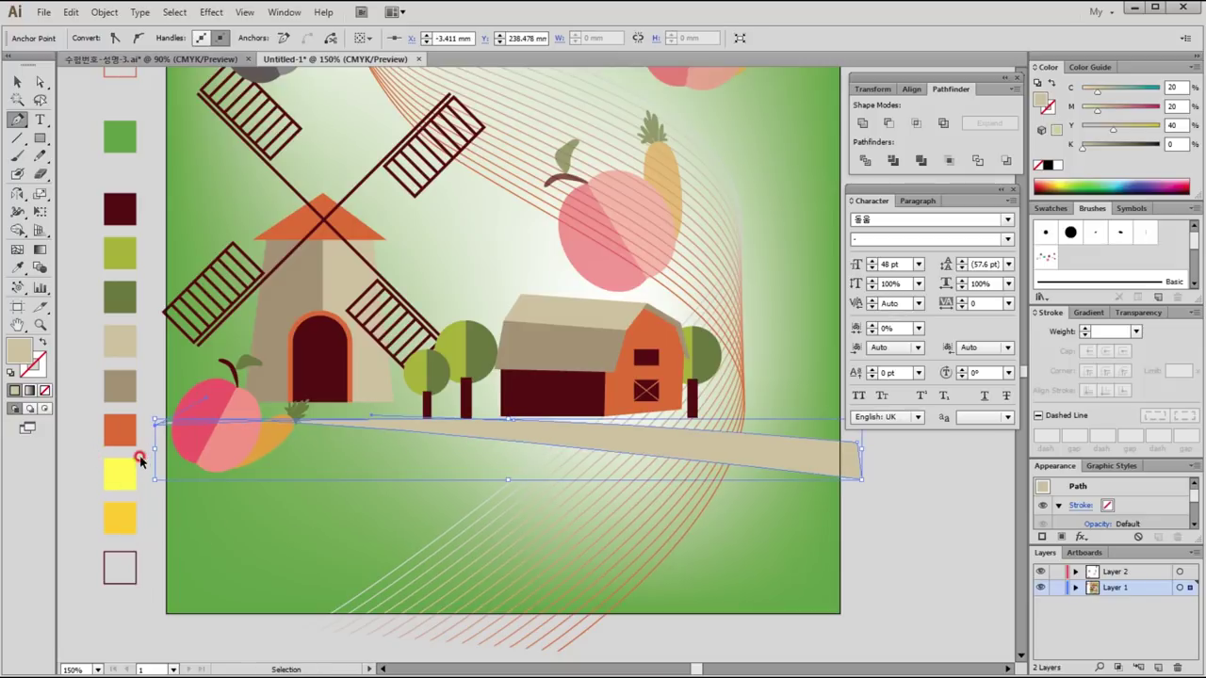
ctrl+click(139, 459)
Step: Draw a tapering yellow-green field strip below the road, closed back at the left edge
click(122, 254)
click(171, 454)
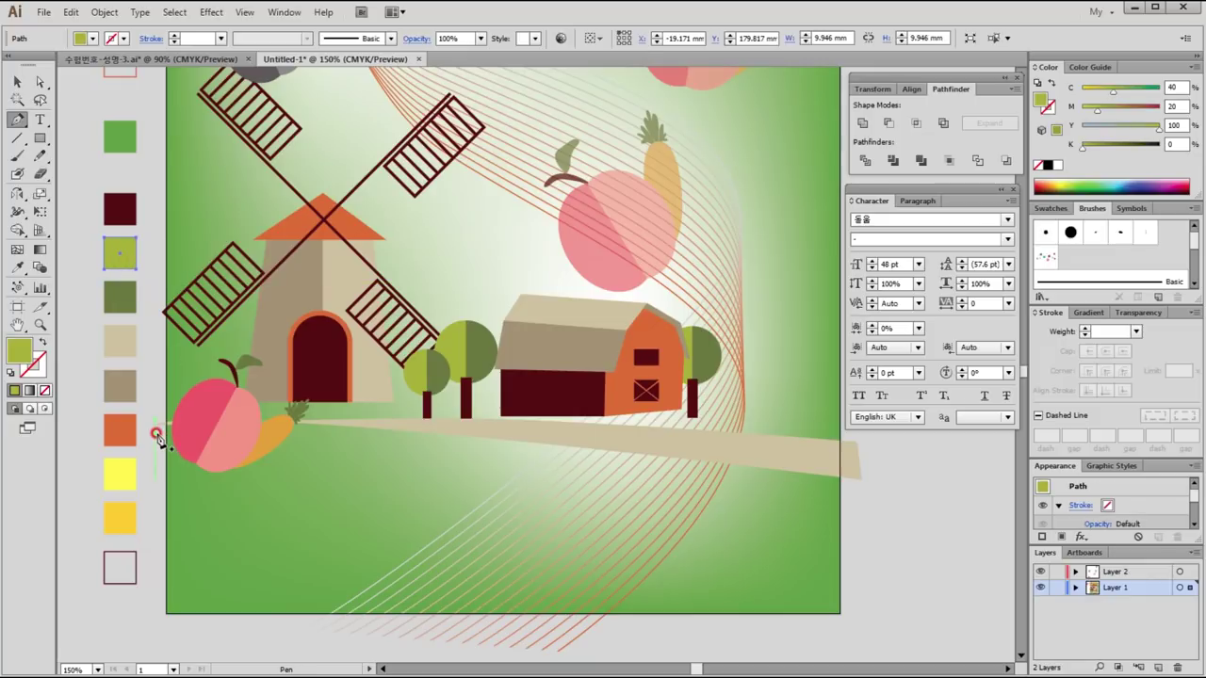
drag(555, 445, 652, 466)
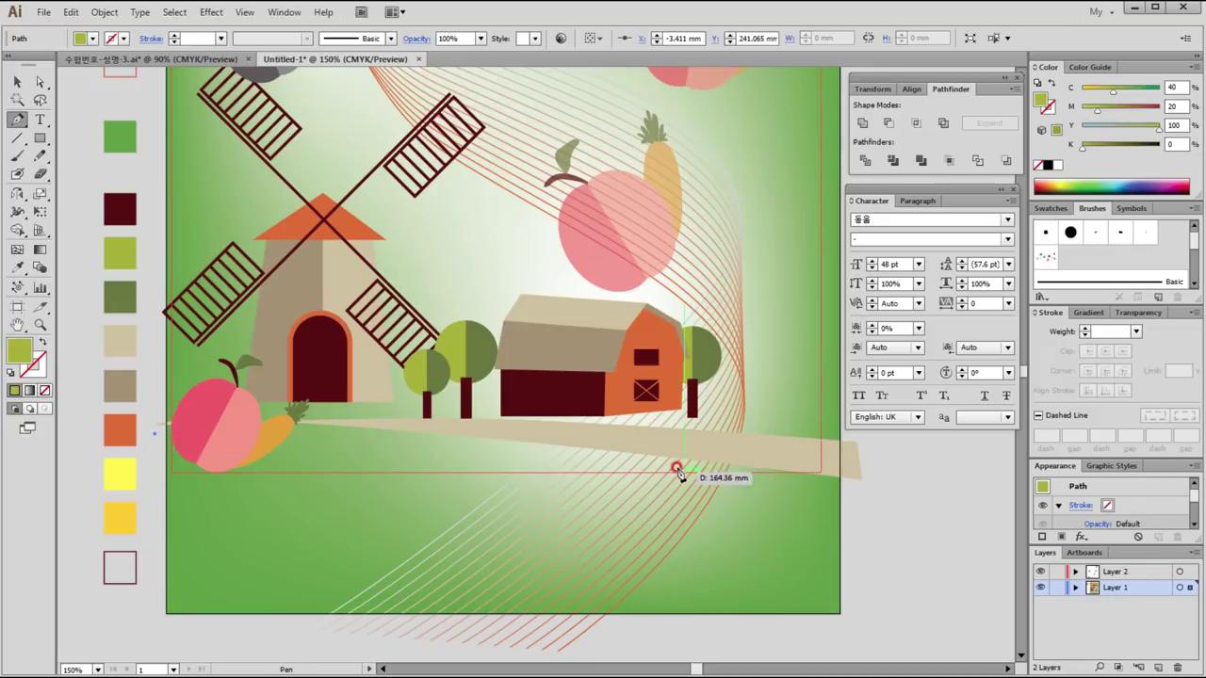
mouse_move(769, 491)
mouse_down()
mouse_move(836, 499)
mouse_move(676, 502)
mouse_move(340, 469)
mouse_up()
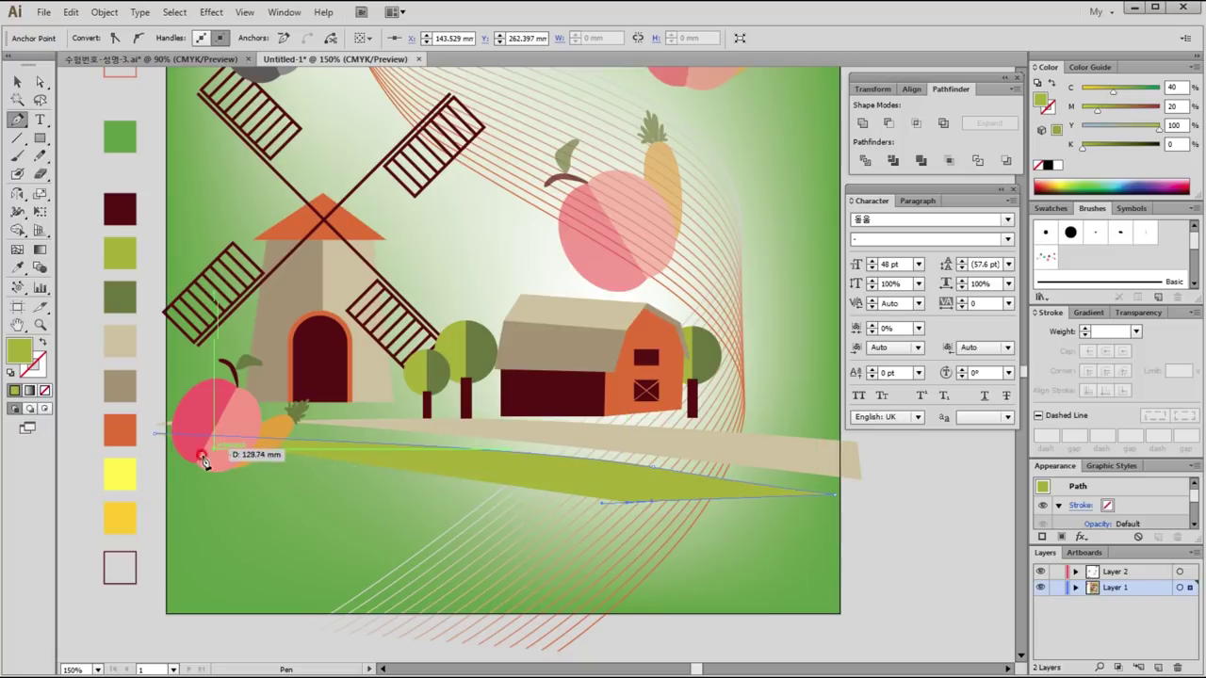
drag(340, 468, 146, 450)
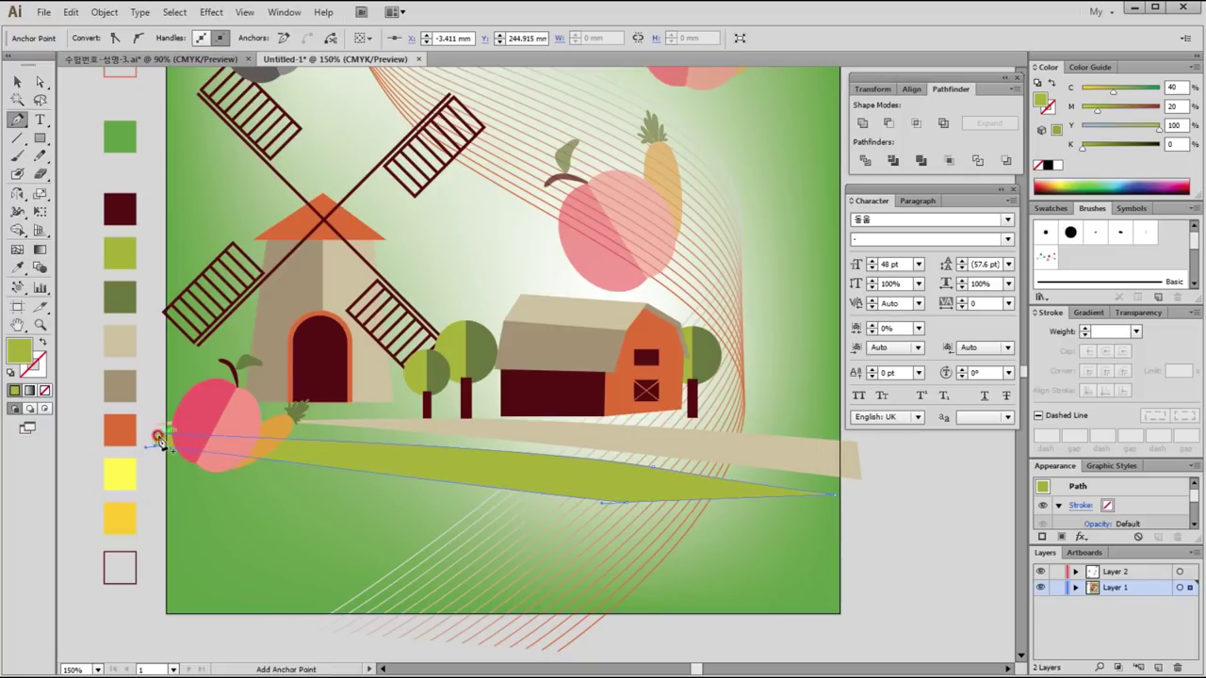
ctrl+click(151, 499)
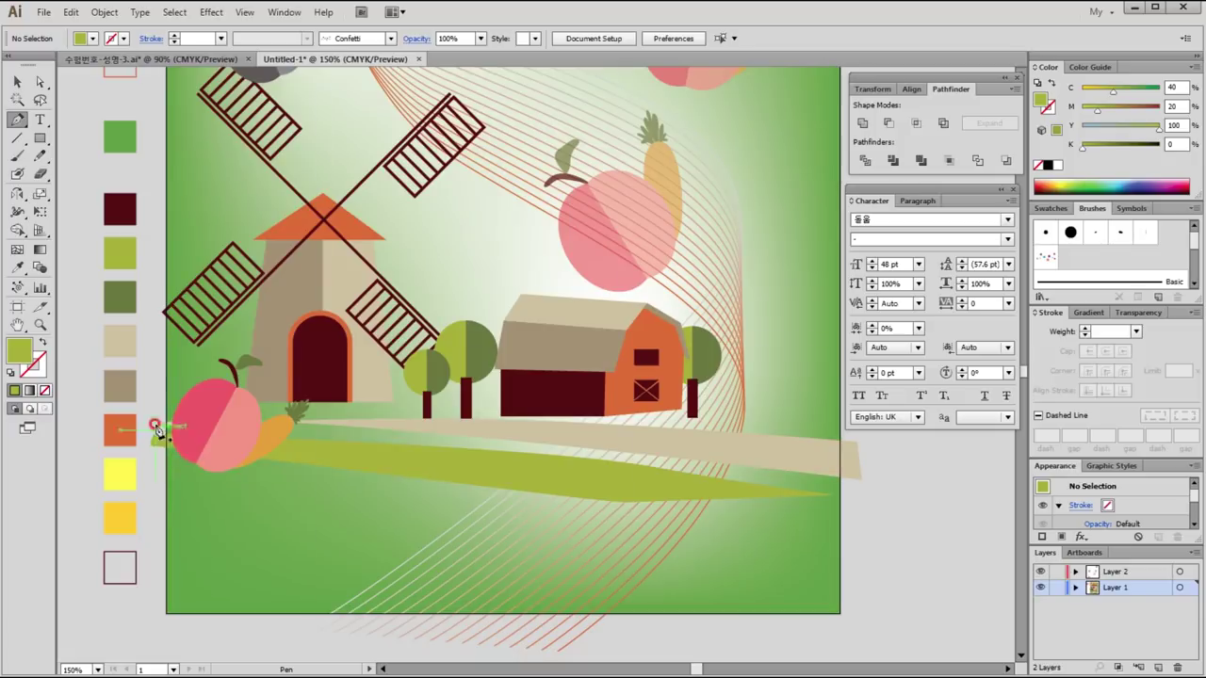
click(125, 298)
Step: Draw a closed dark olive triangular shadow under the field along the left edge
ctrl+click(217, 504)
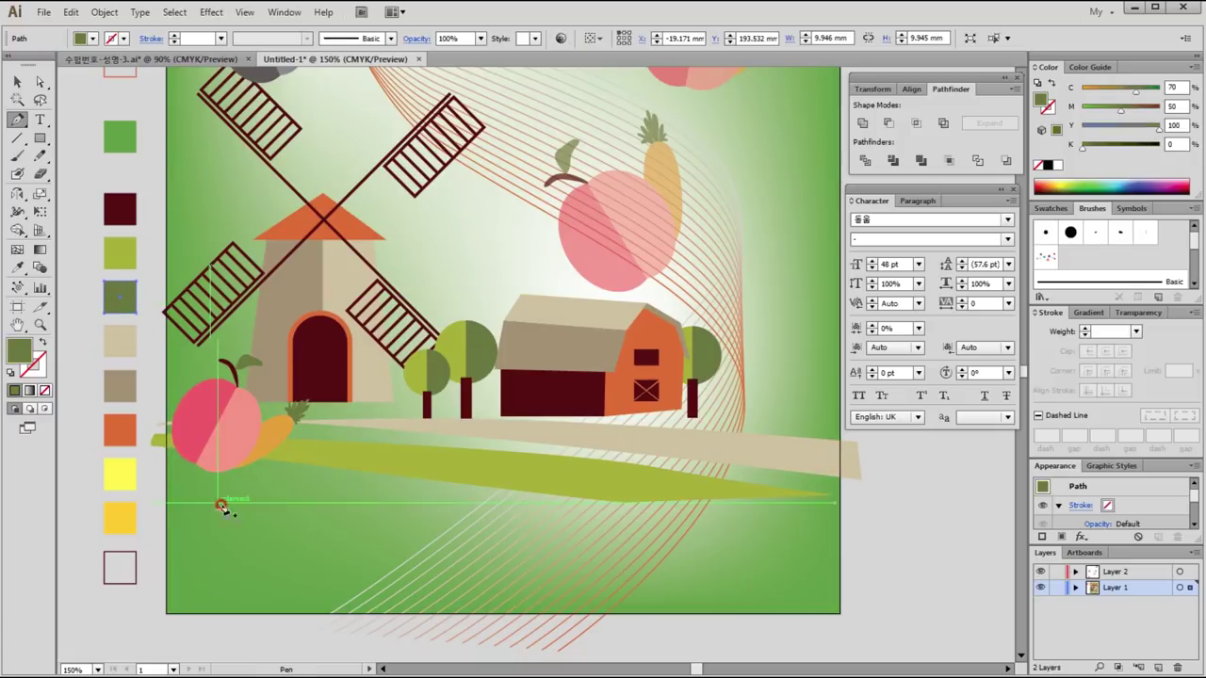
click(155, 459)
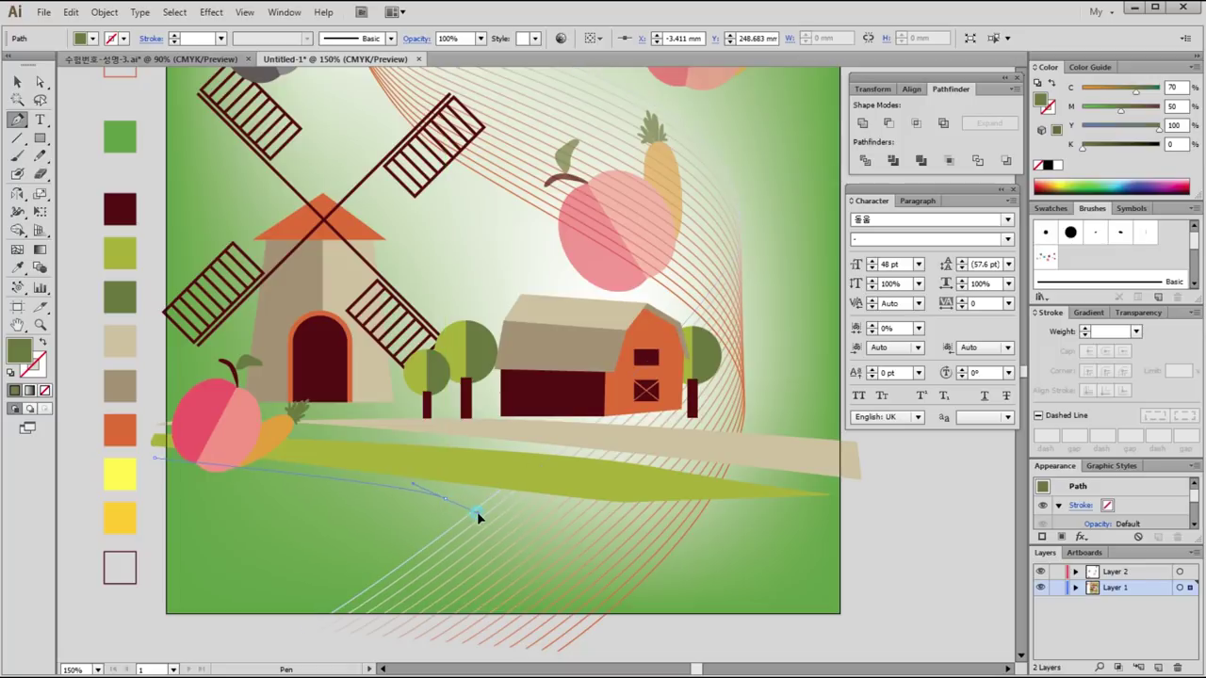
click(443, 497)
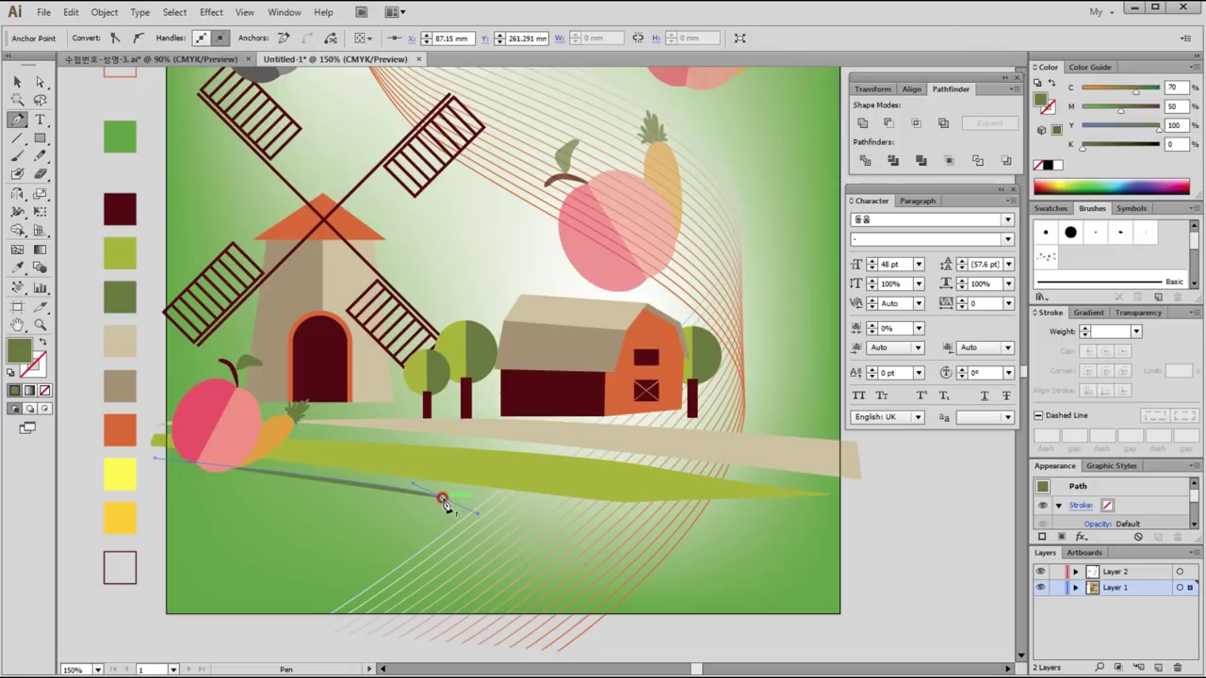
click(154, 489)
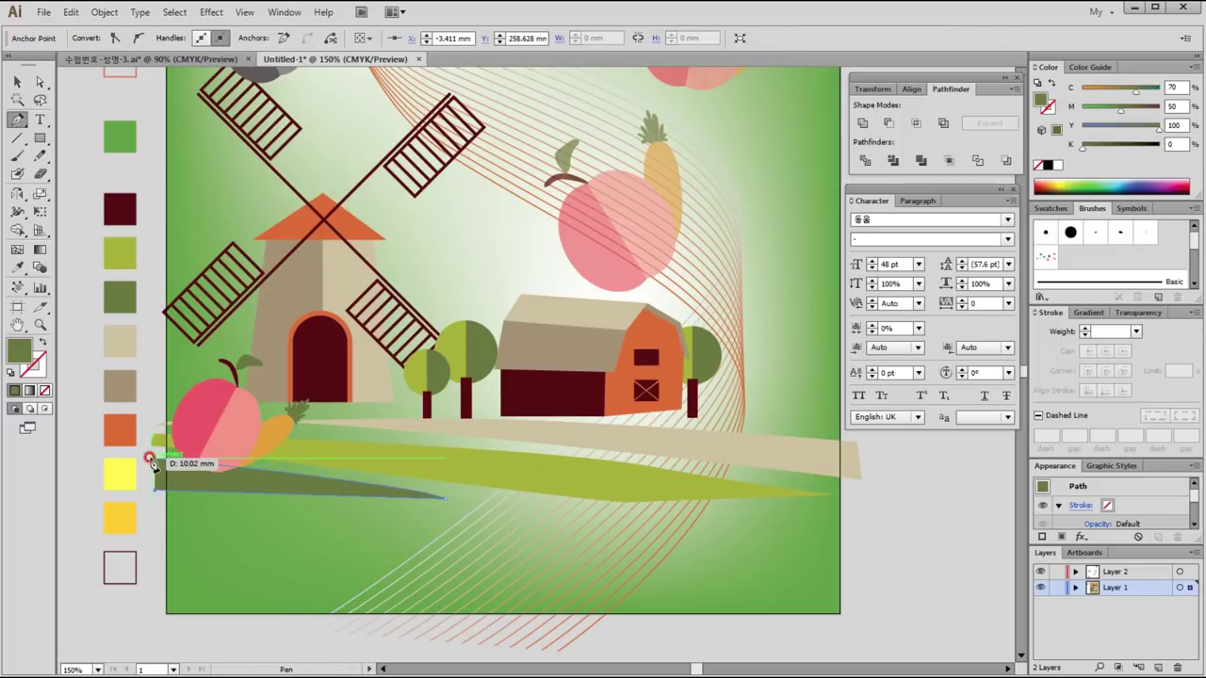
mouse_move(147, 459)
mouse_down()
mouse_move(171, 497)
mouse_move(156, 463)
mouse_up()
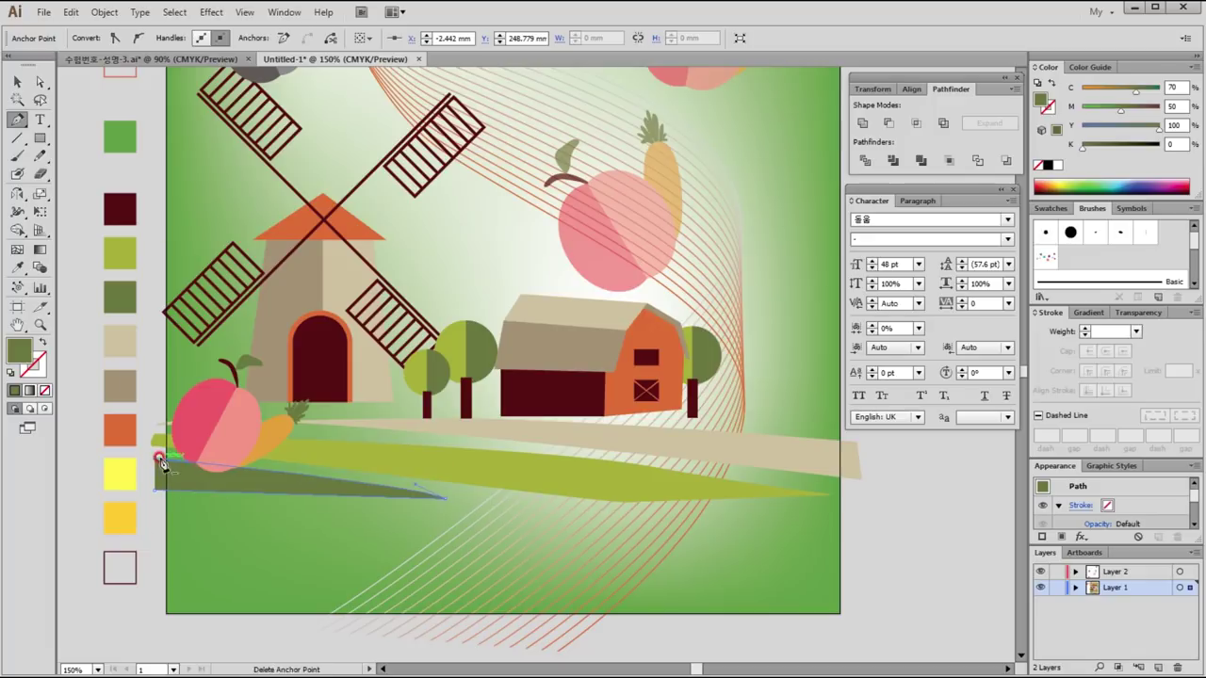
ctrl+click(835, 538)
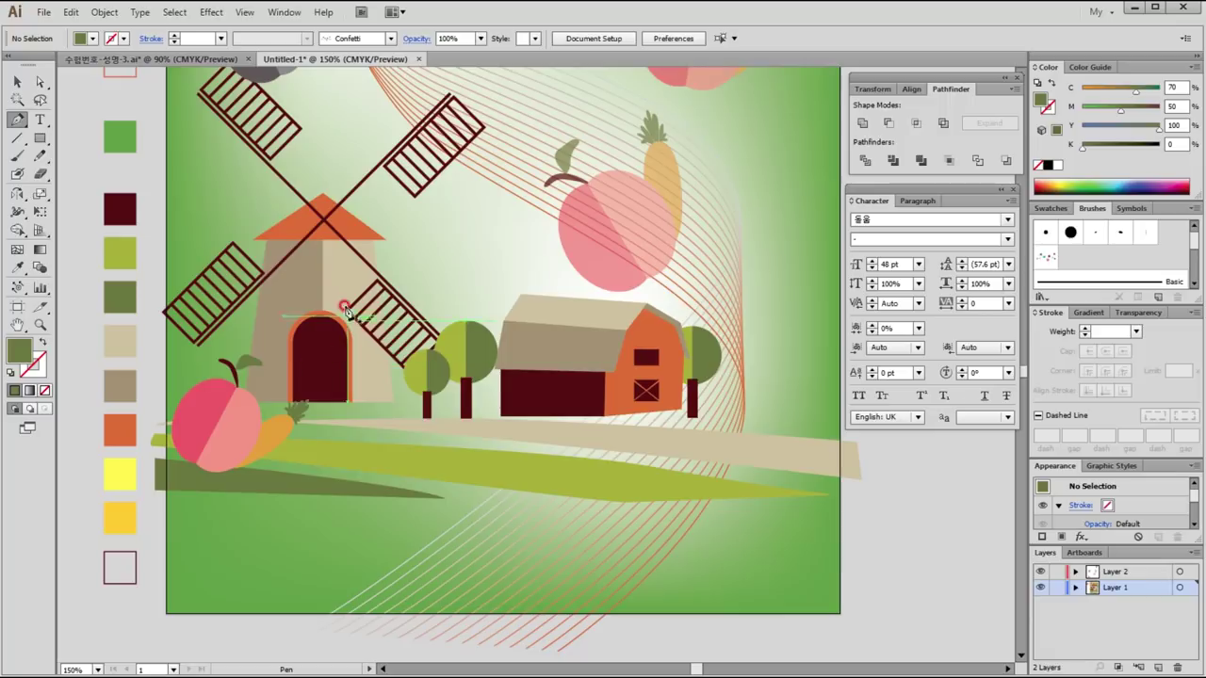
click(17, 82)
click(300, 330)
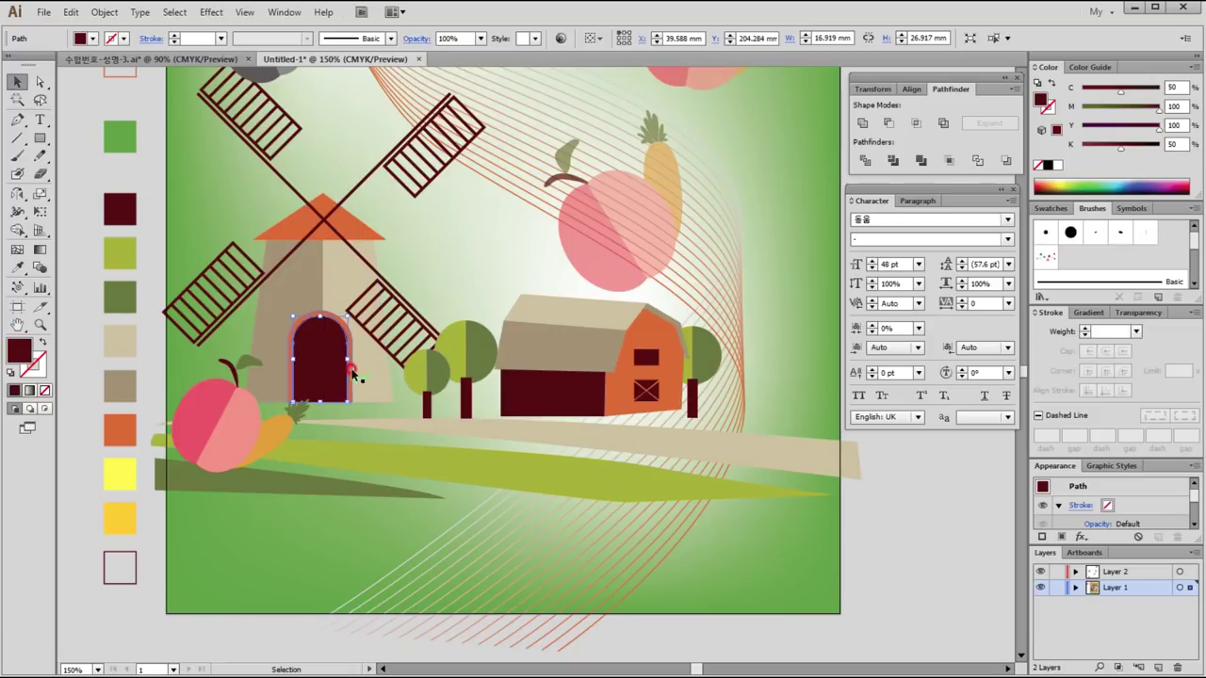
Step: Group the windmill tower, roof and all three blades, then nudge the group down onto the road
shift+click(363, 352)
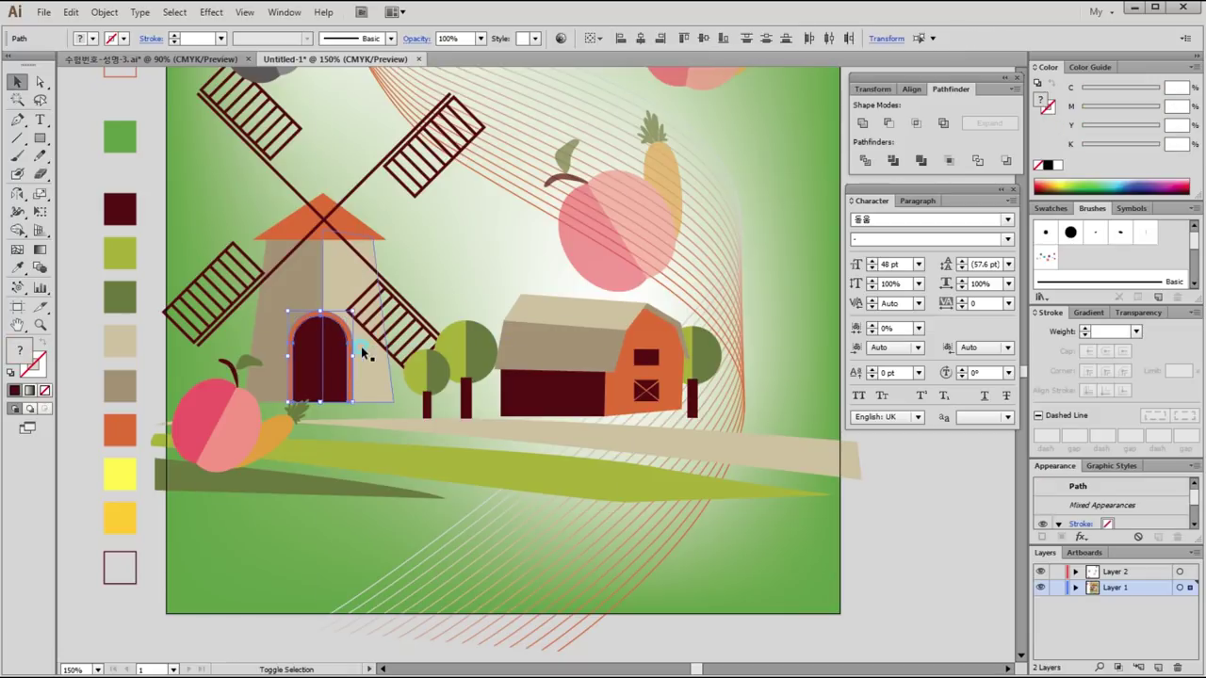
shift+click(358, 292)
shift+click(307, 213)
shift+click(233, 179)
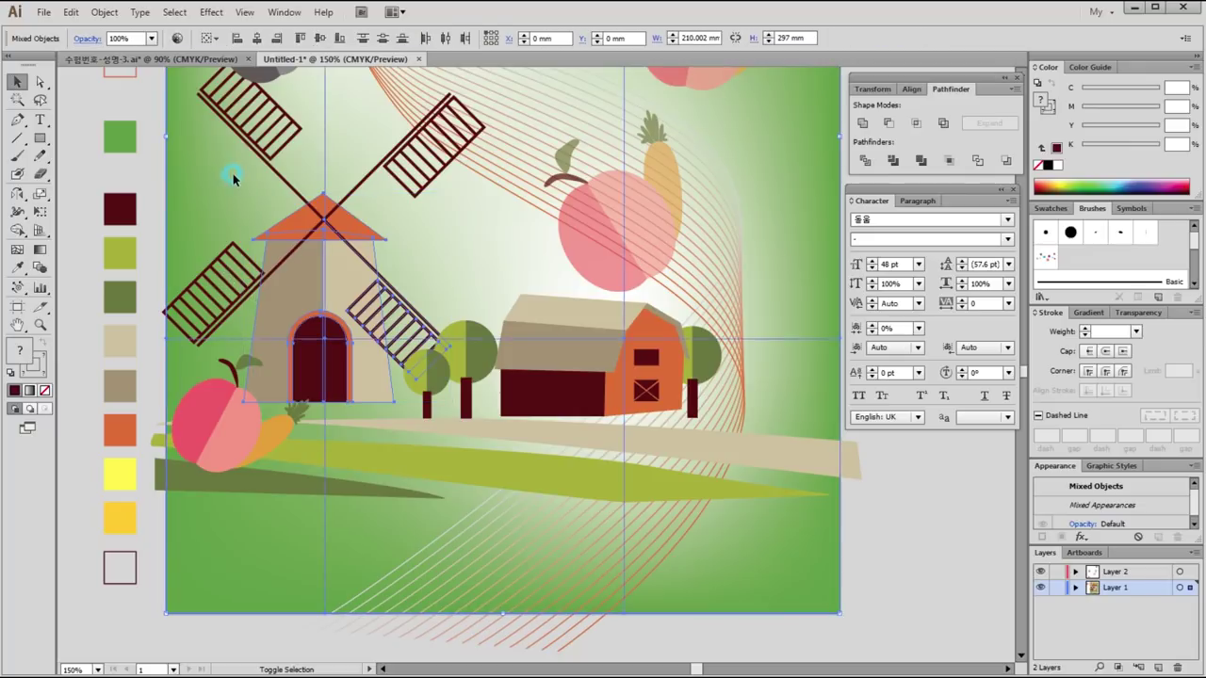
shift+click(216, 236)
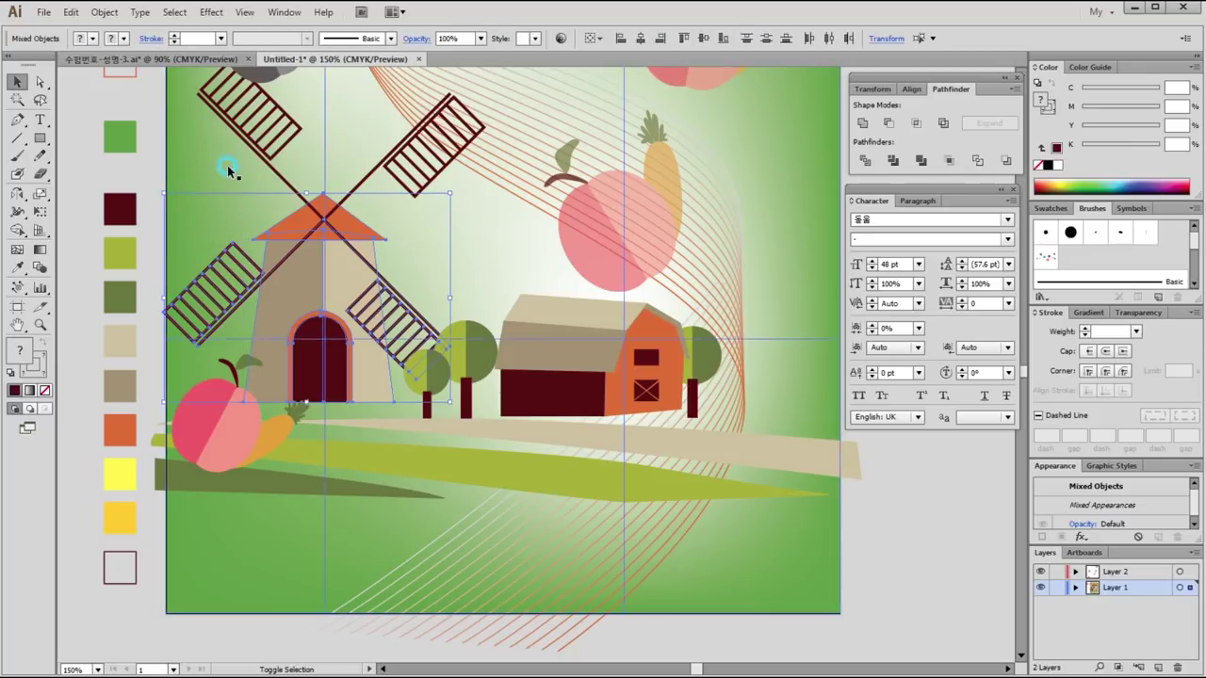
shift+click(243, 127)
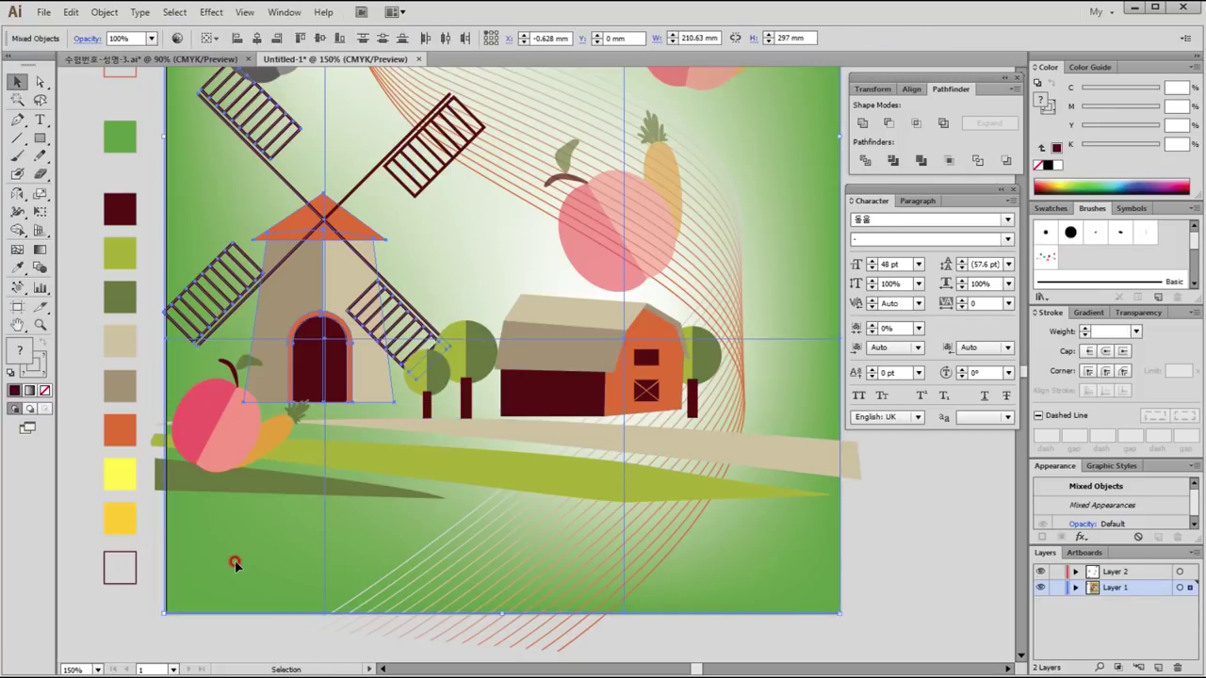
shift+click(429, 149)
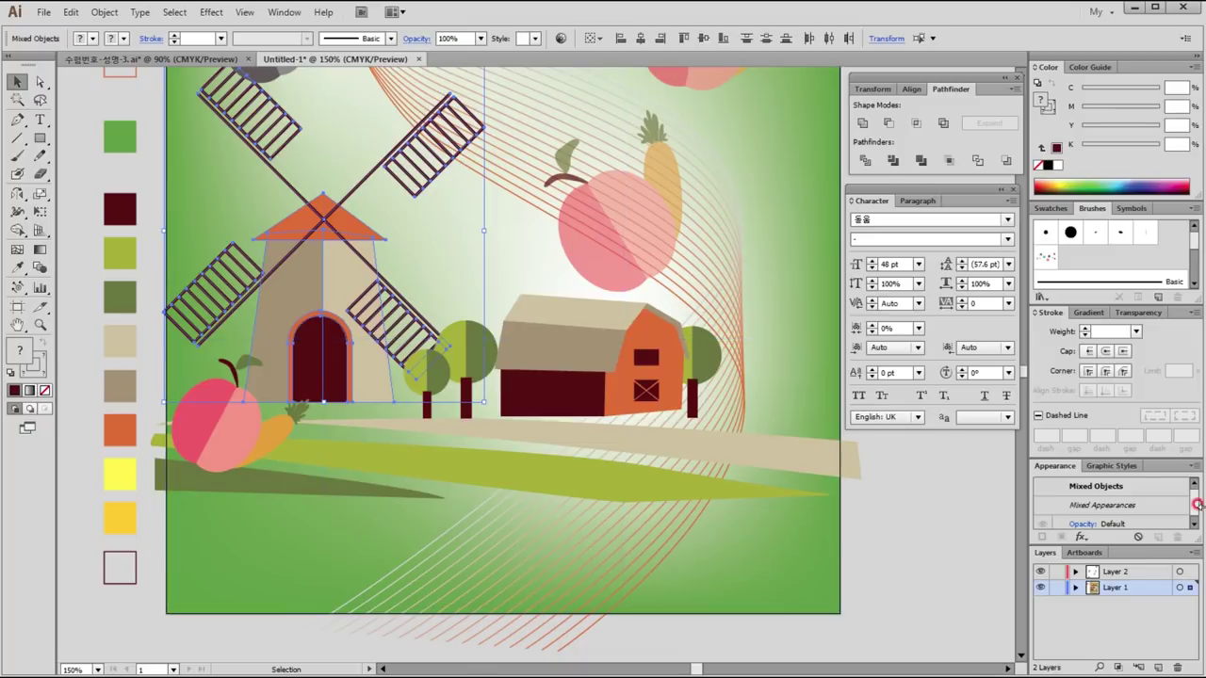
drag(1140, 473, 1090, 484)
key(ctrl+g)
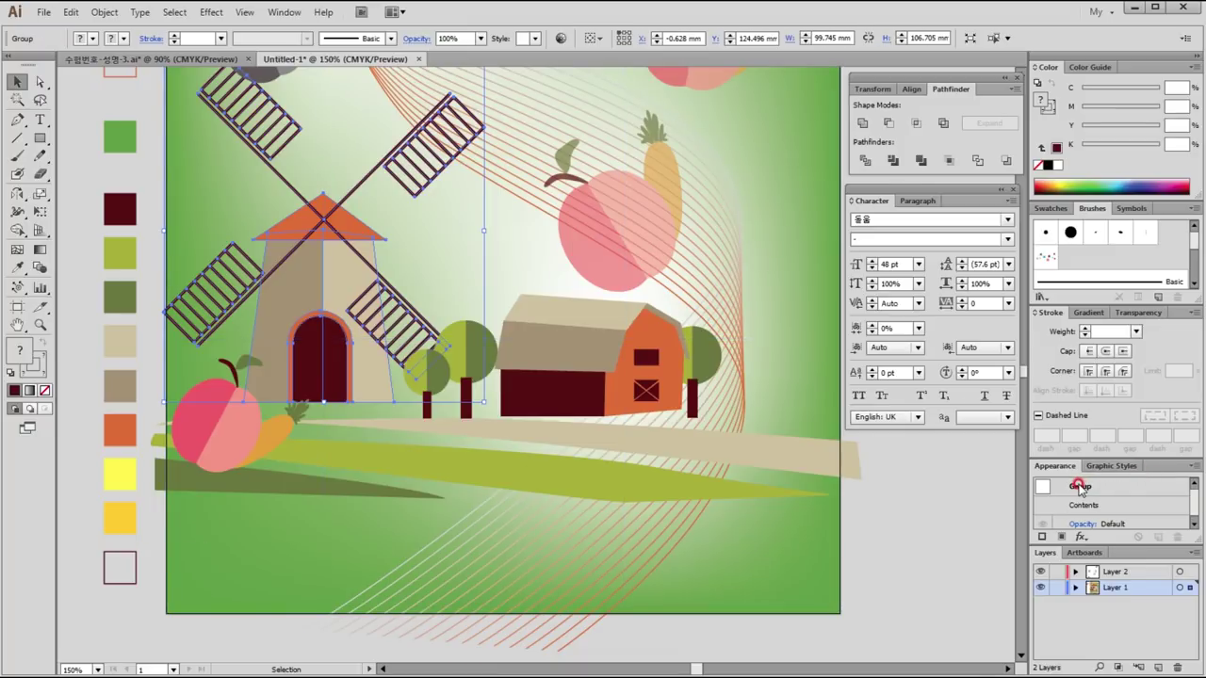
key(shift+Down)
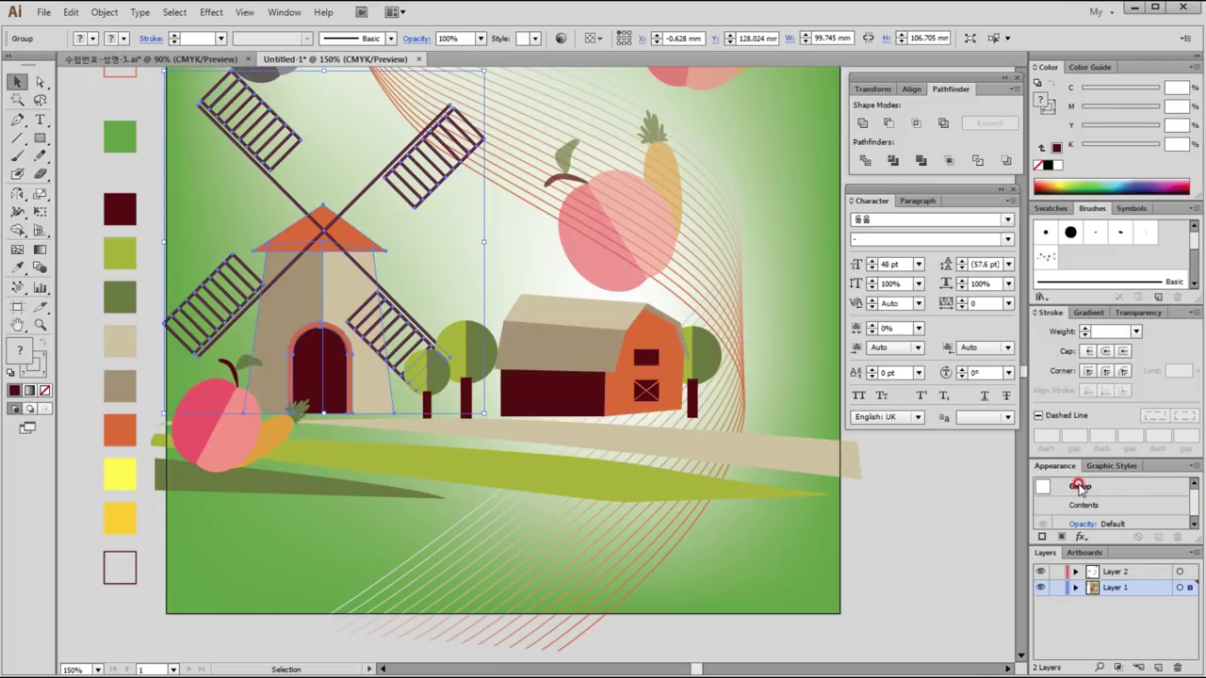
key(Down)
key(Down)
key(Down)
key(Down)
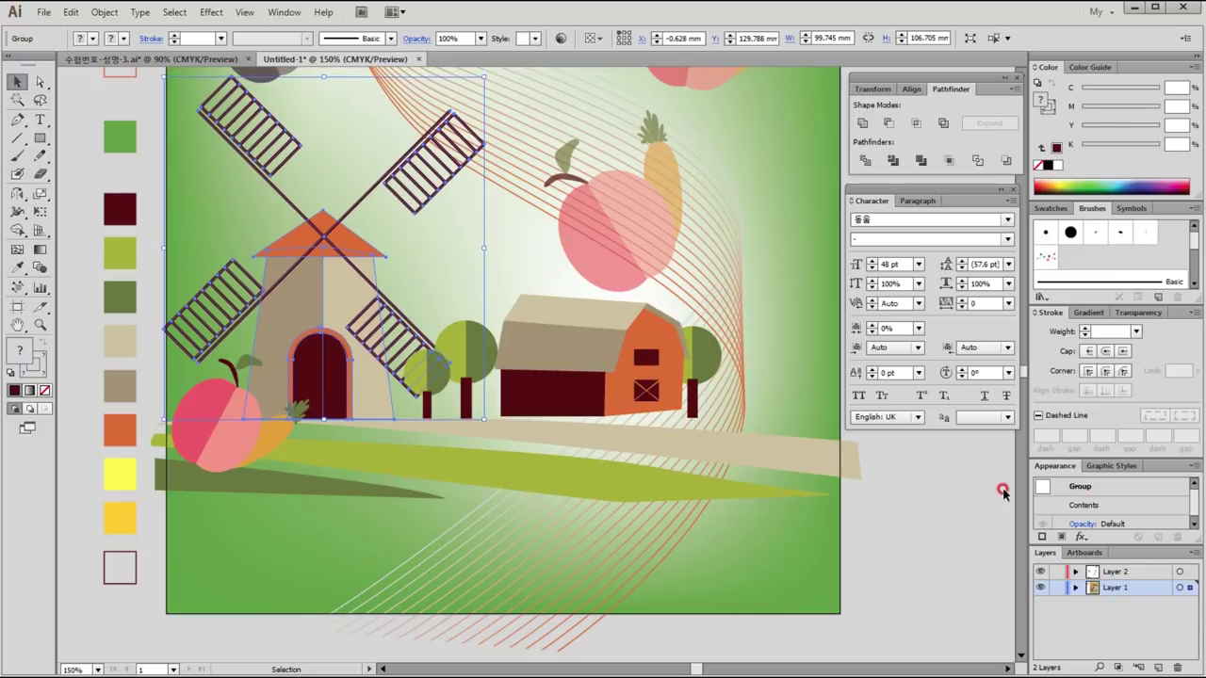
Step: Raise the beige road's top edge and right end up to meet the buildings
click(654, 431)
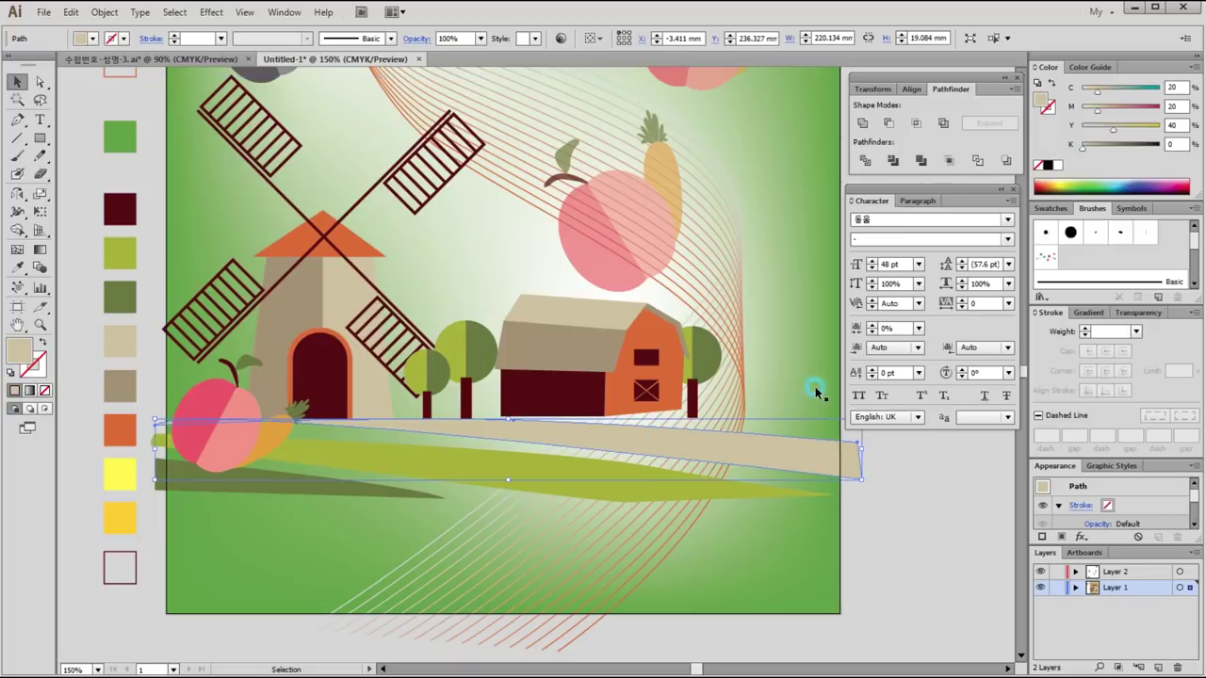
click(40, 83)
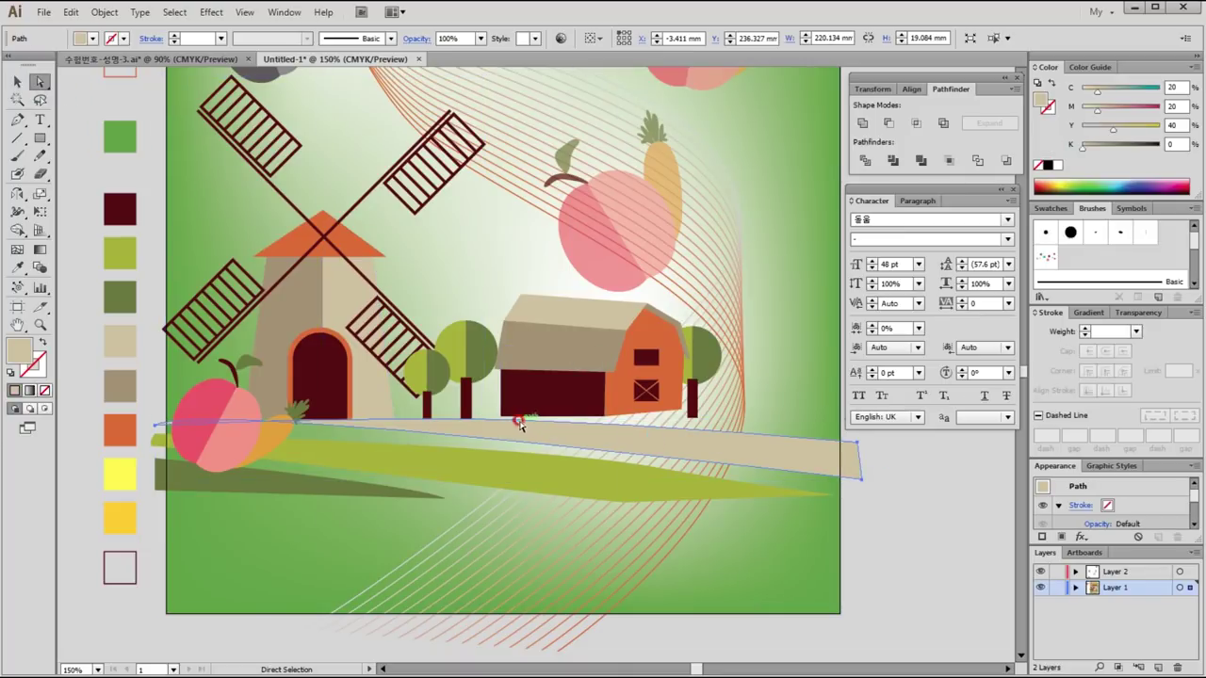
drag(510, 424, 525, 417)
drag(664, 418, 806, 412)
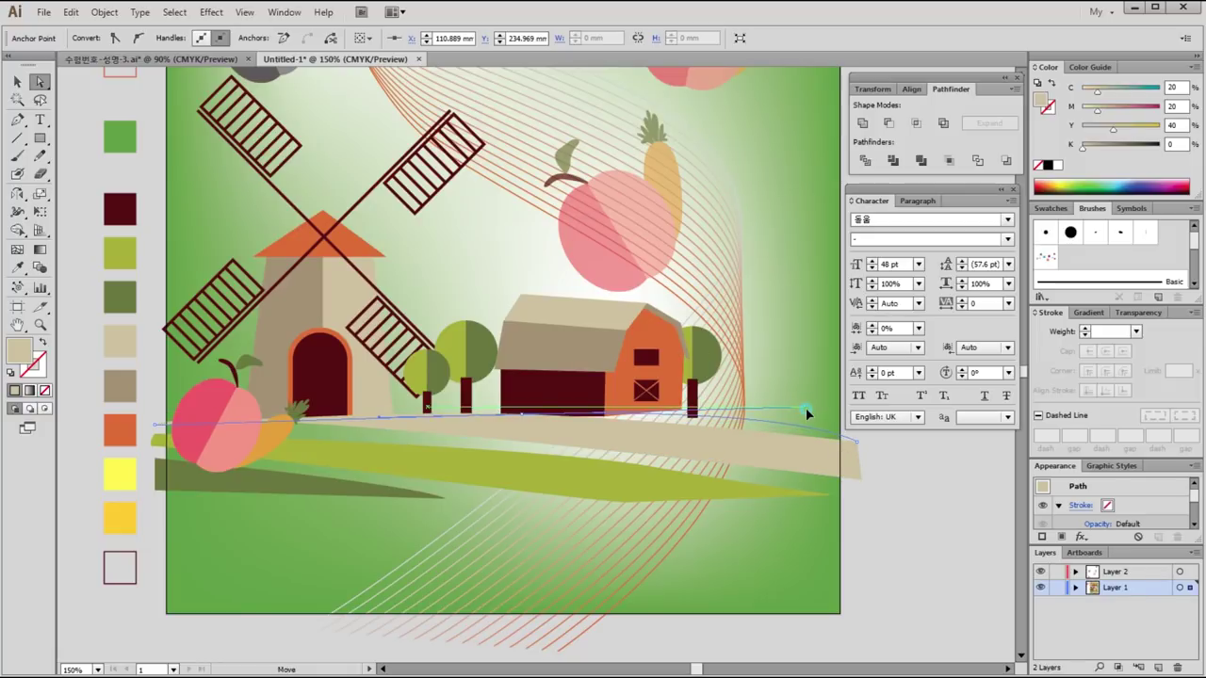
drag(806, 407, 813, 408)
click(888, 489)
Step: Move a corner of the barn's orange front wall down onto the road
drag(678, 409, 685, 417)
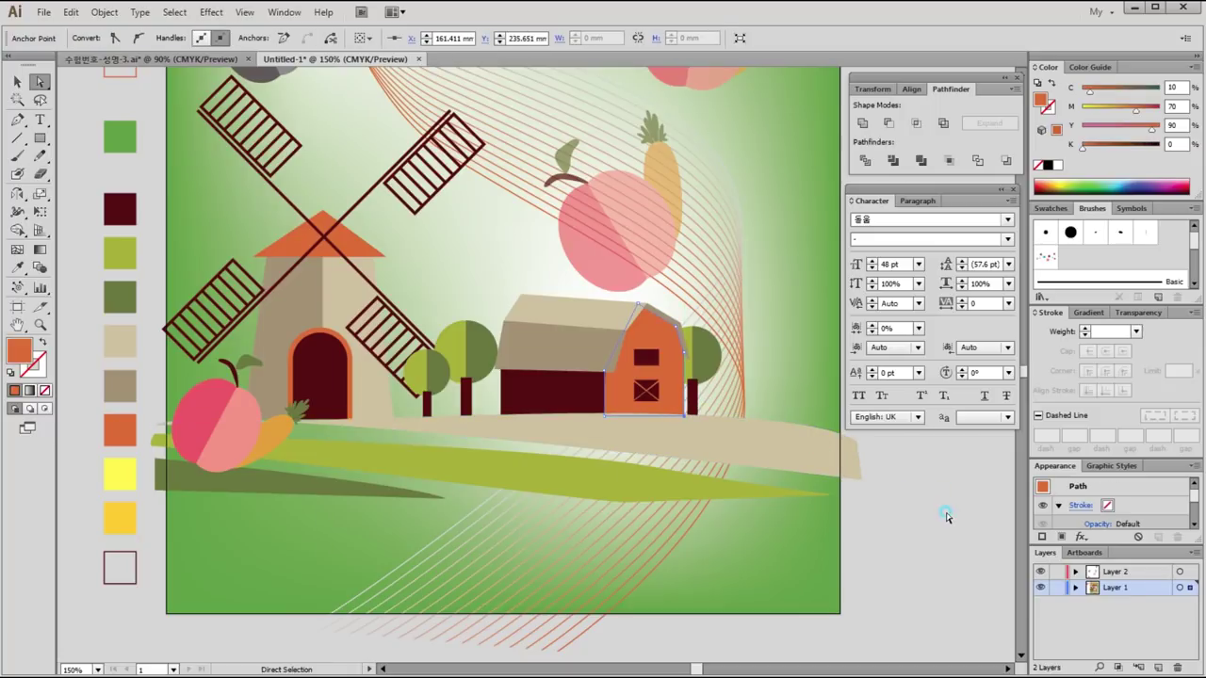
click(942, 514)
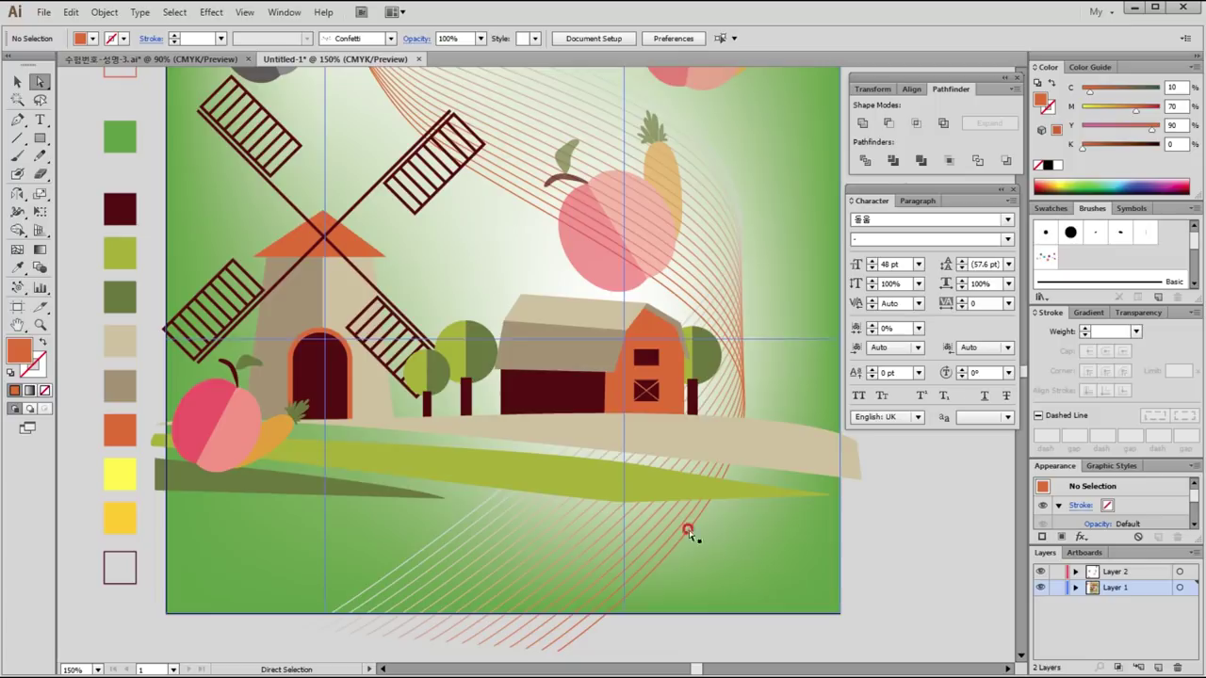
click(520, 301)
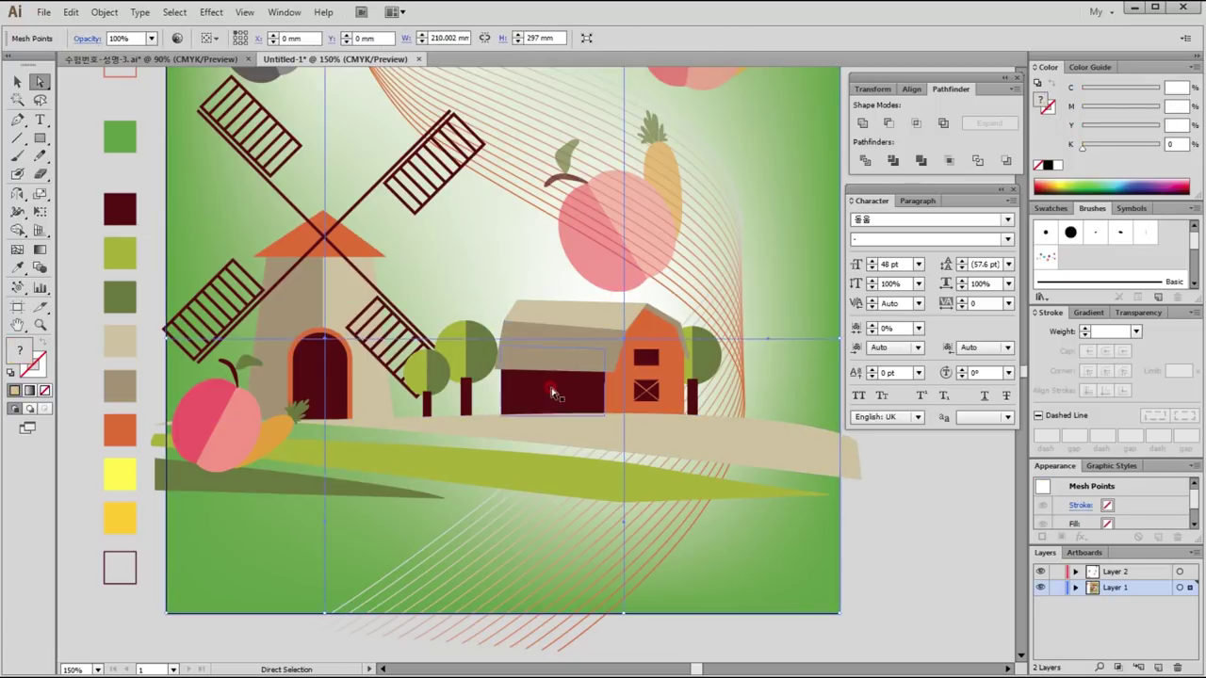
Step: Drag the barn roof panel's left anchor down, making the front face taller
click(498, 323)
click(1114, 573)
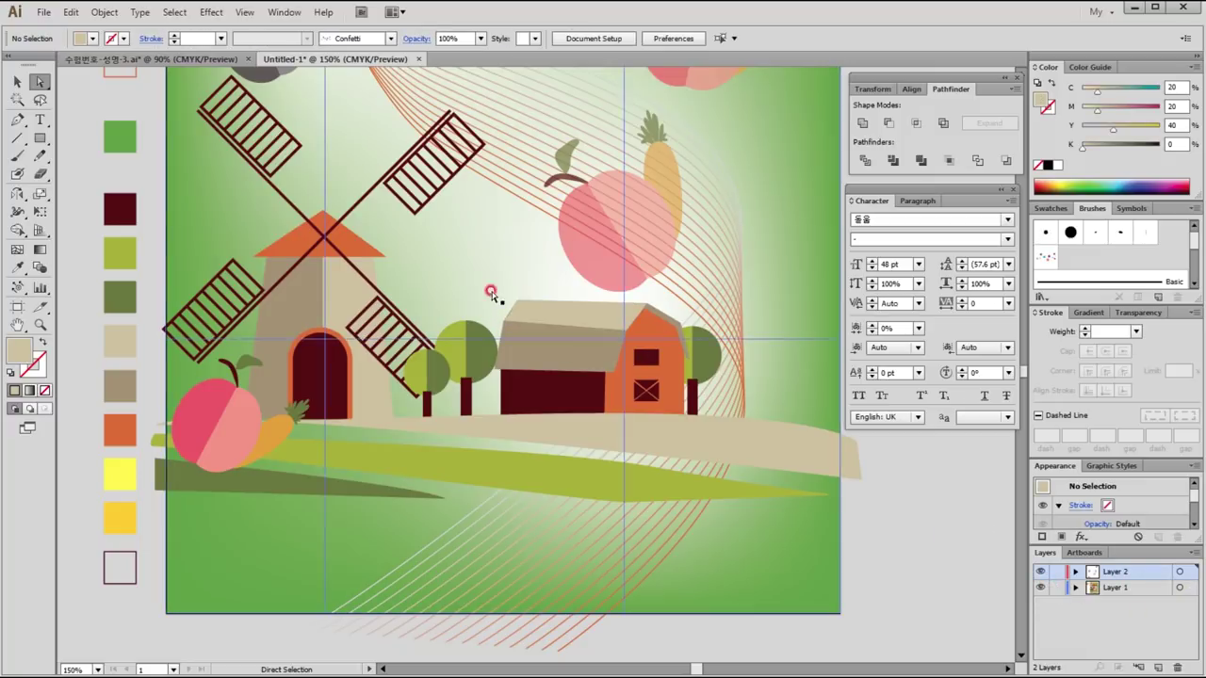
scroll(506, 296, up, 3)
drag(320, 239, 318, 269)
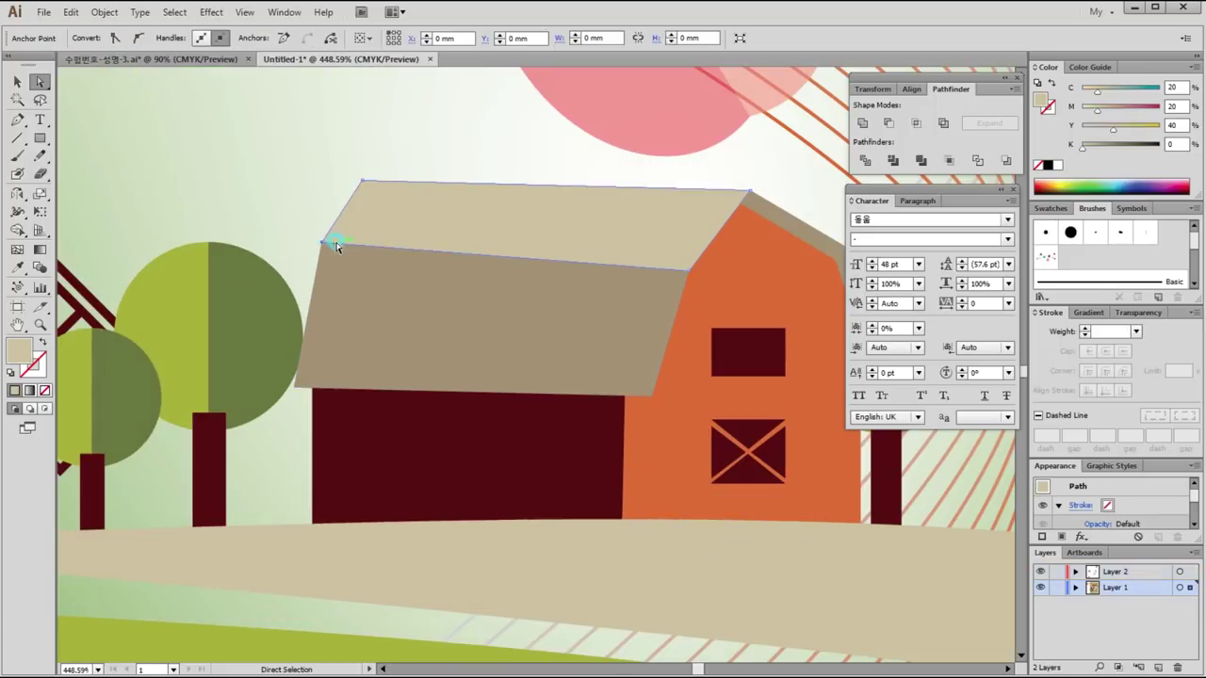
key(ctrl+z)
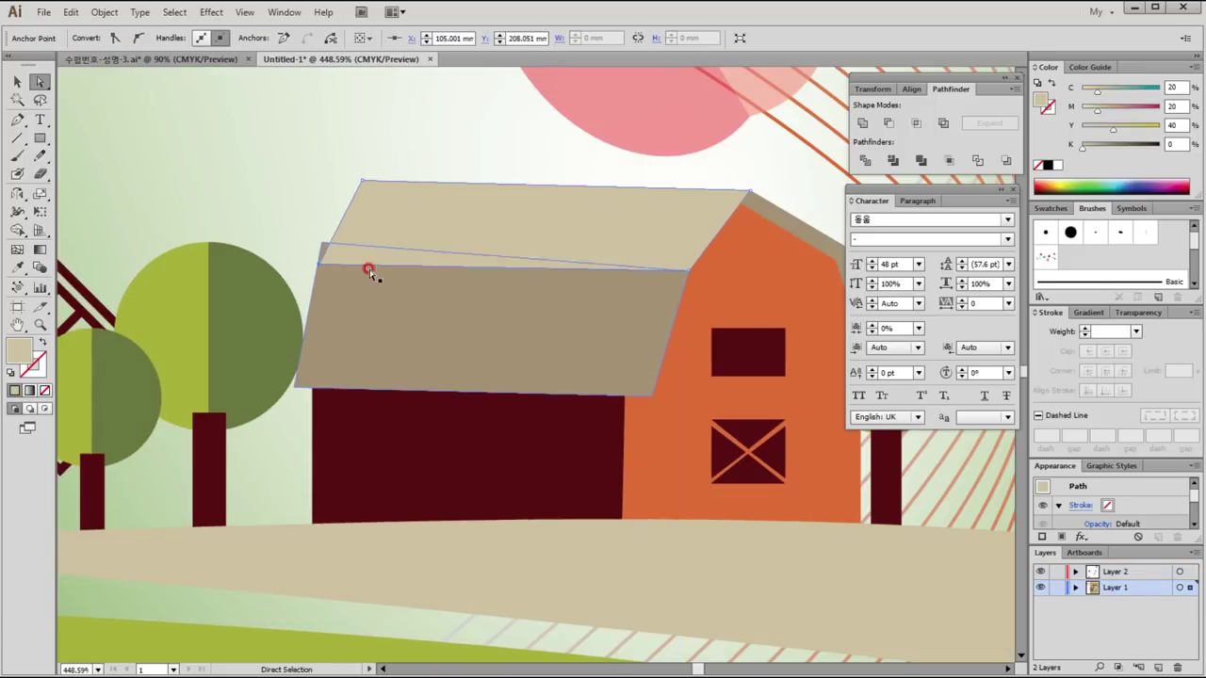
click(321, 243)
drag(320, 243, 319, 265)
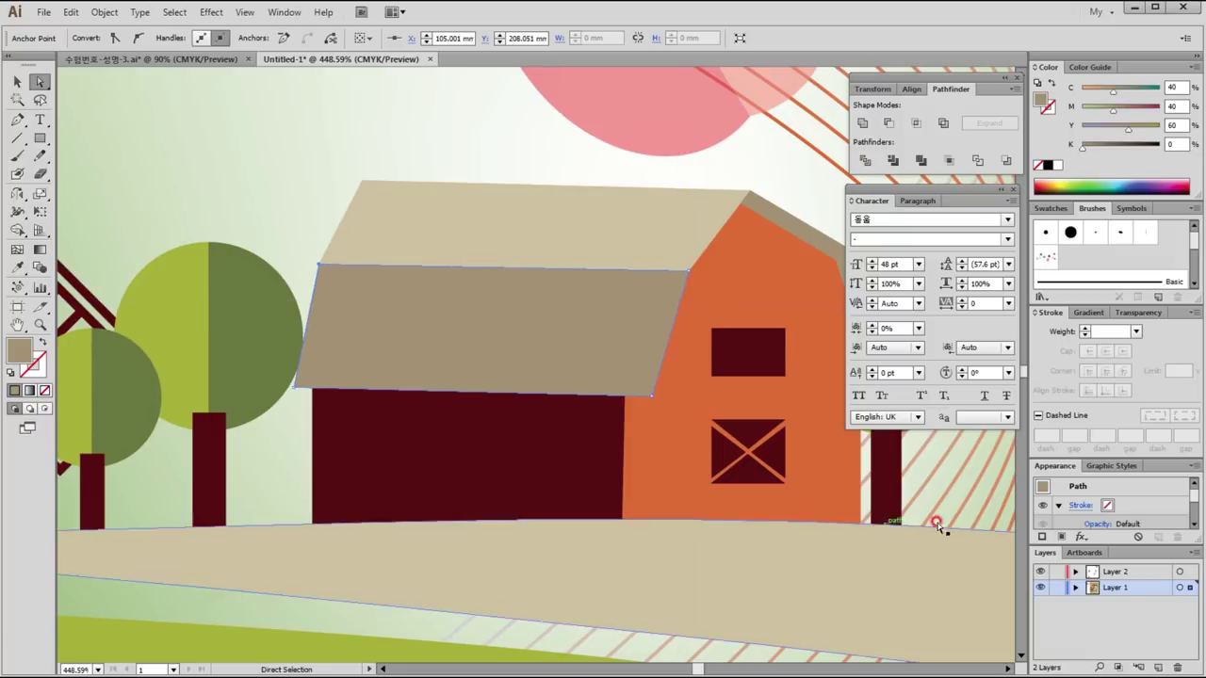
key(ctrl+0)
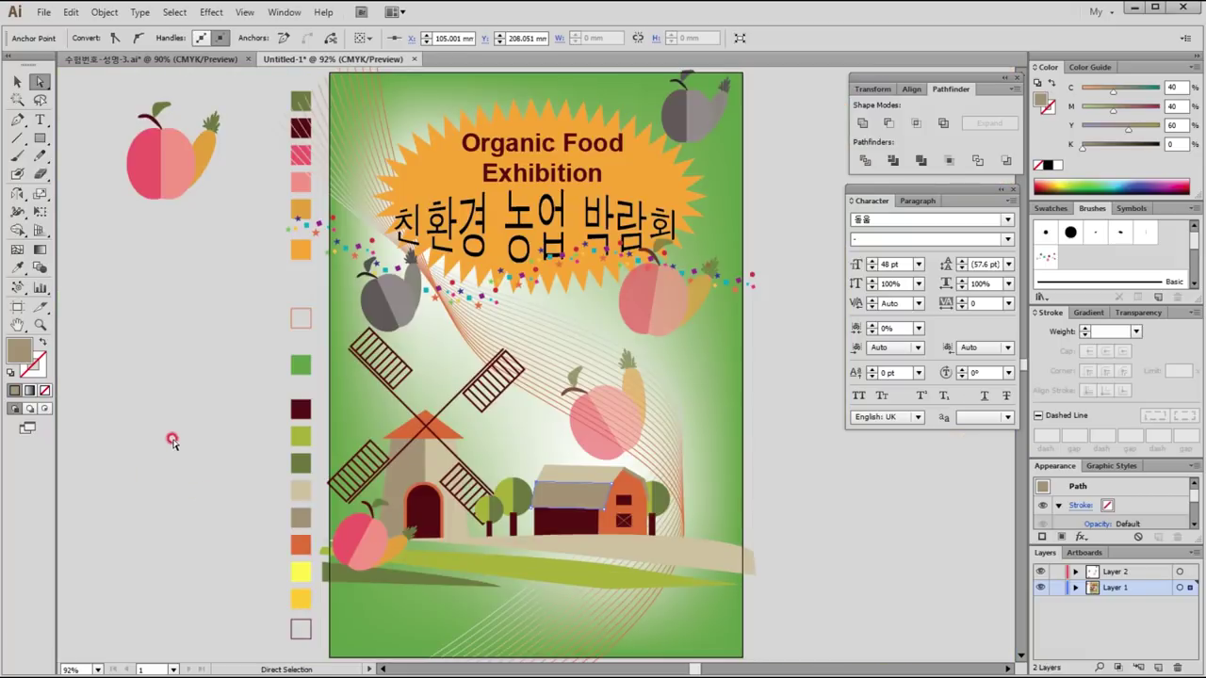
Step: Move the middle fruit symbol to a new spot with the Symbol Shifter
click(174, 444)
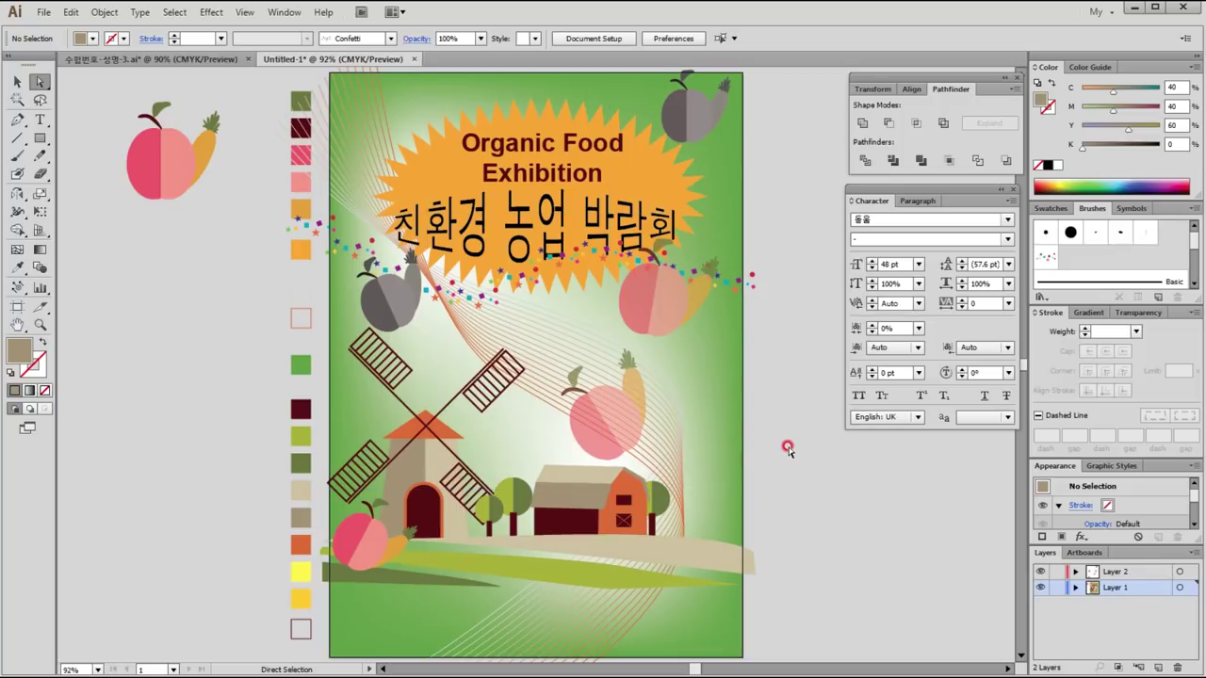
mouse_move(726, 430)
mouse_down()
mouse_move(616, 350)
mouse_move(649, 374)
mouse_up()
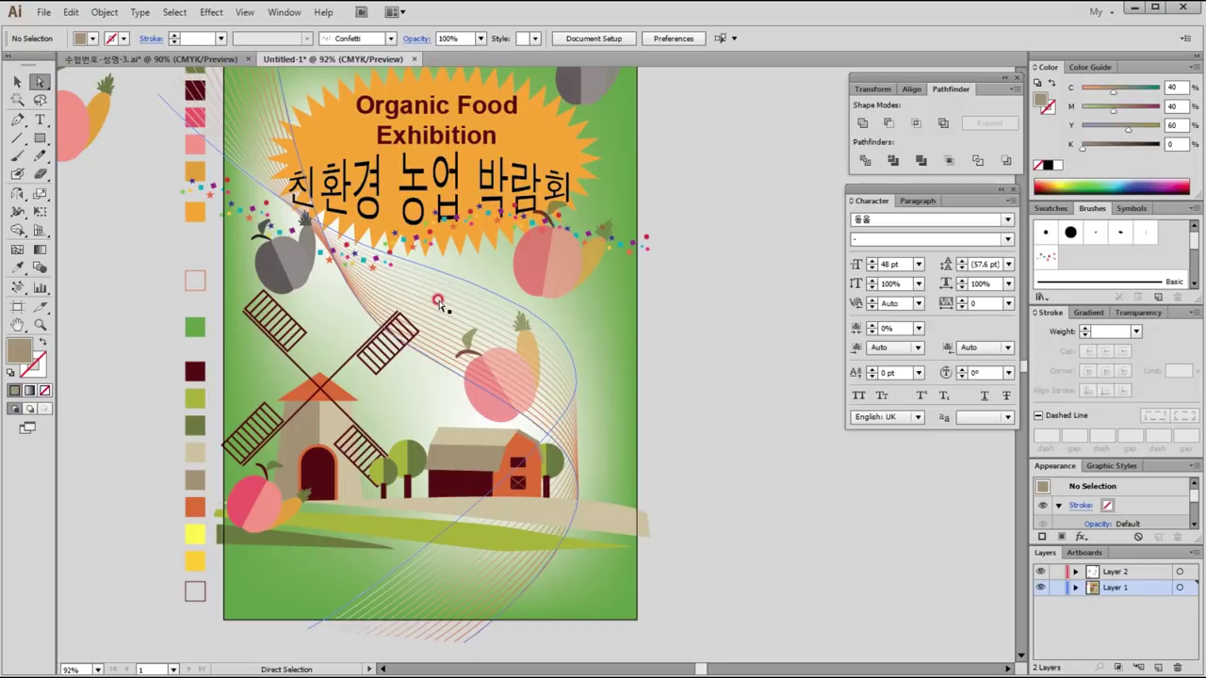
click(541, 264)
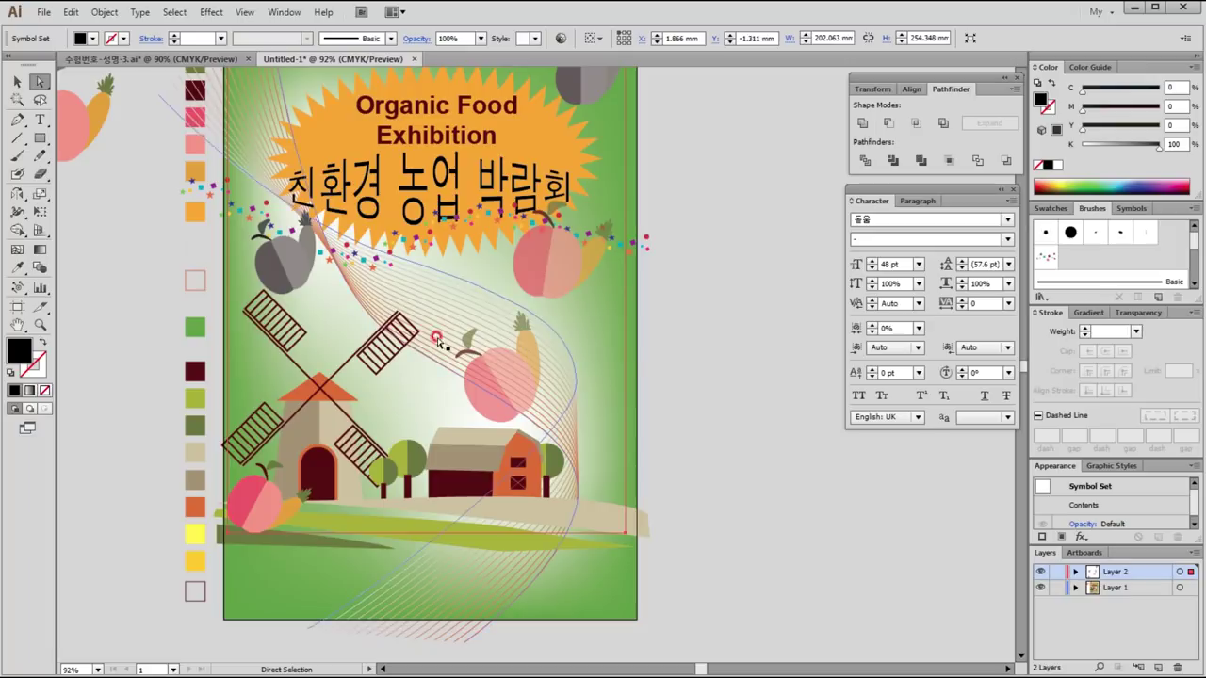
click(21, 281)
drag(499, 372, 428, 411)
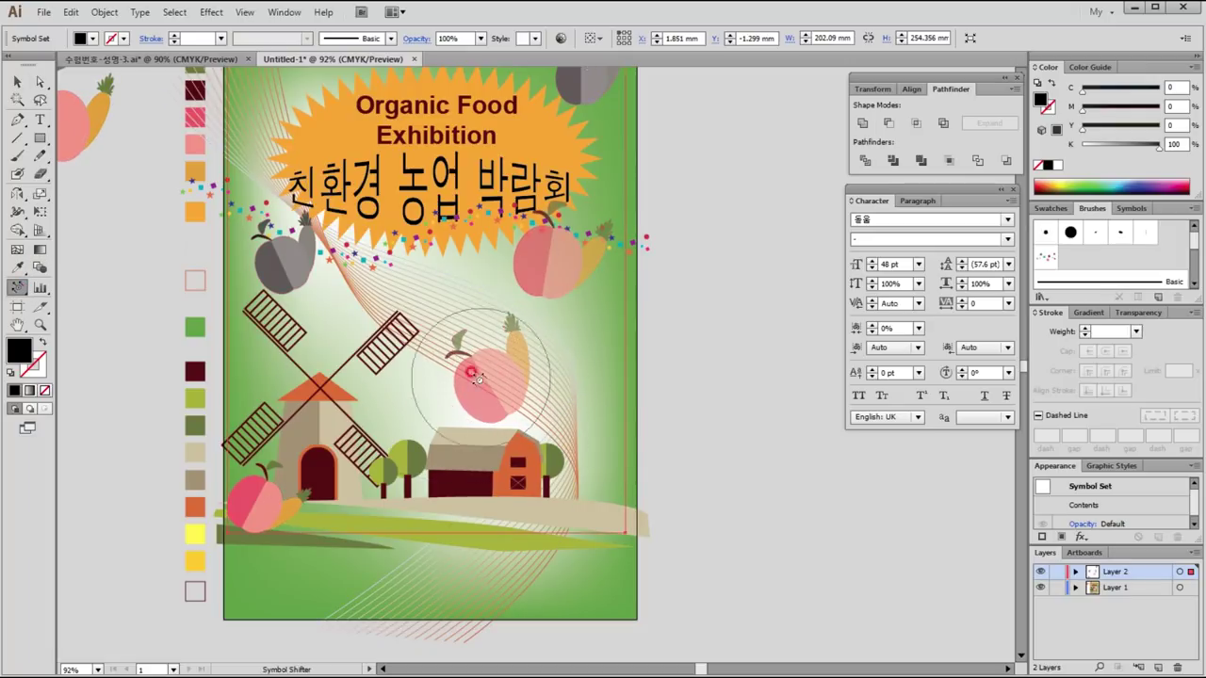
Step: Shrink the middle fruit symbol slightly with the Symbol Sizer
drag(23, 287, 110, 345)
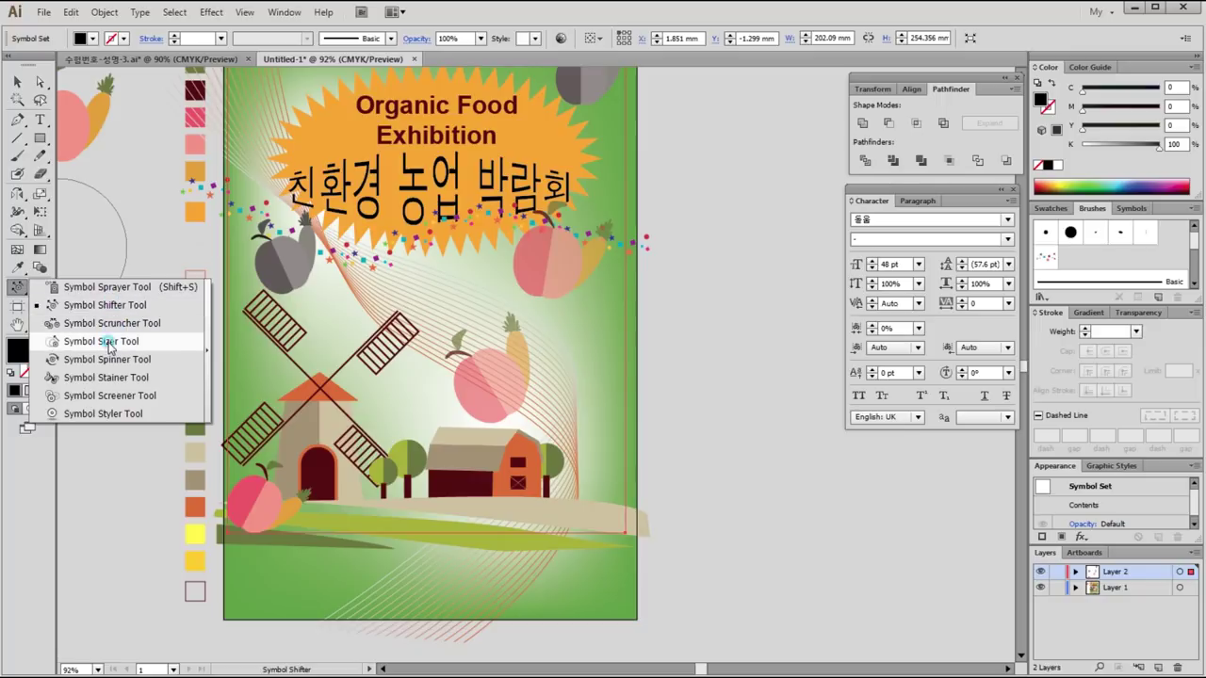
click(107, 343)
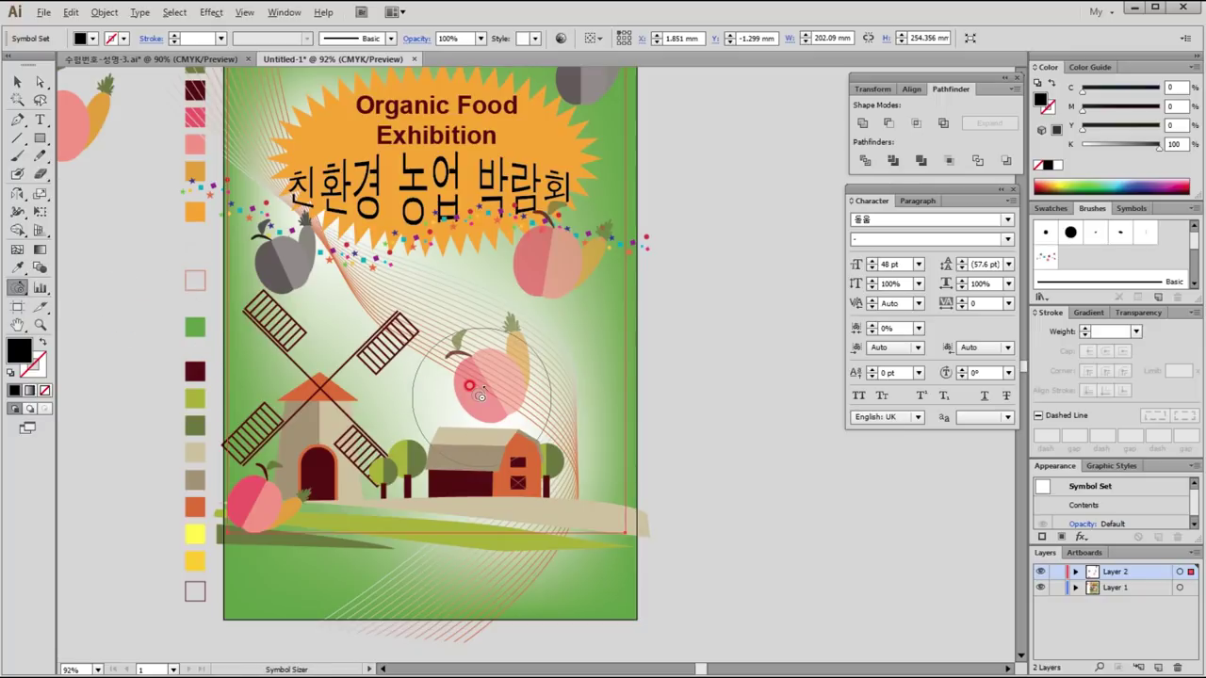
alt+click(480, 395)
click(17, 82)
click(741, 369)
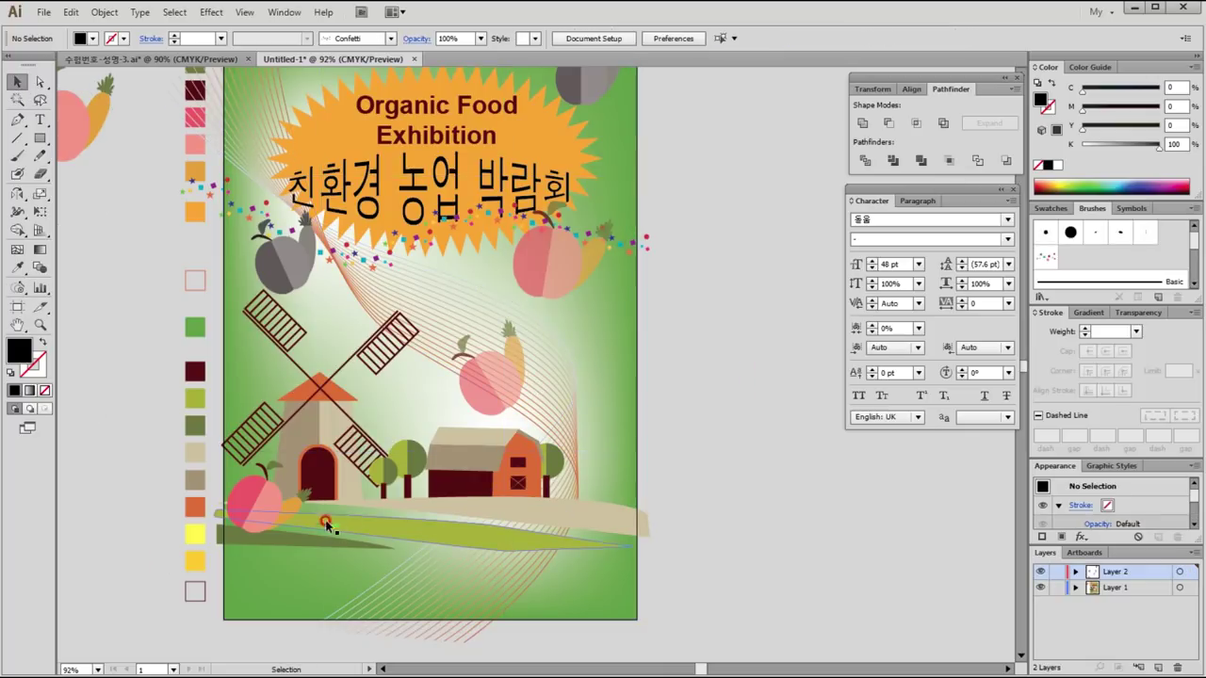
click(485, 406)
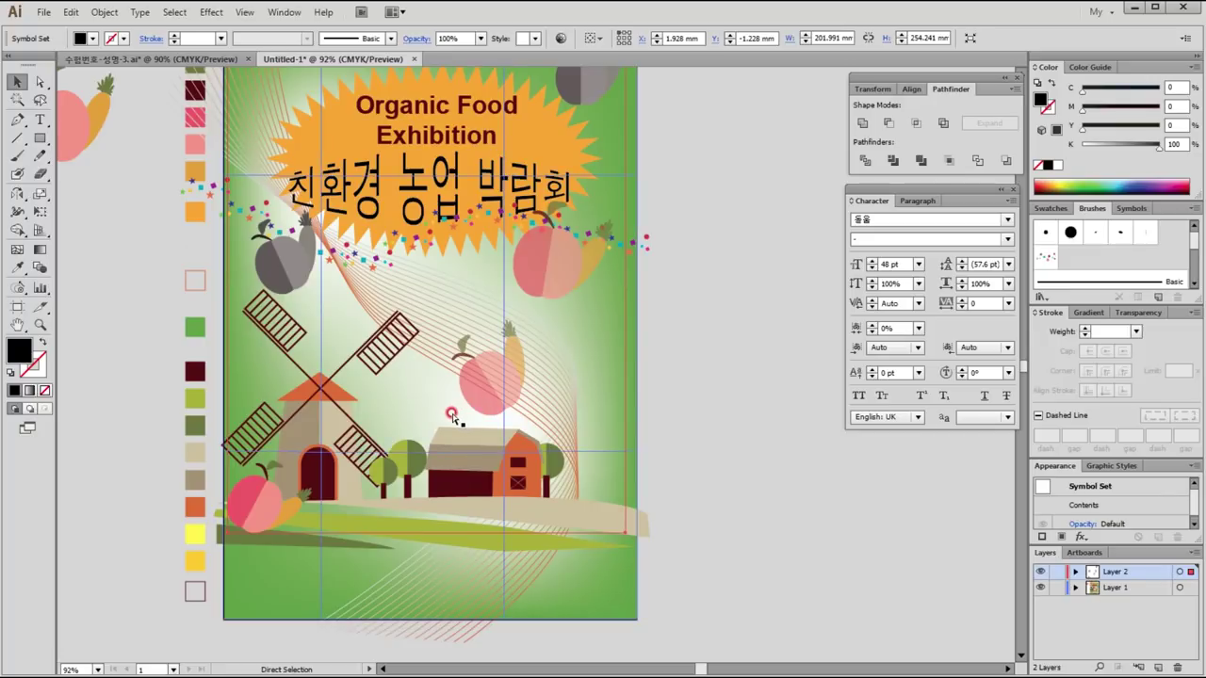
Step: Drag an anchor on the blend spine upward to change the wavy lines' curve
click(446, 361)
key(a)
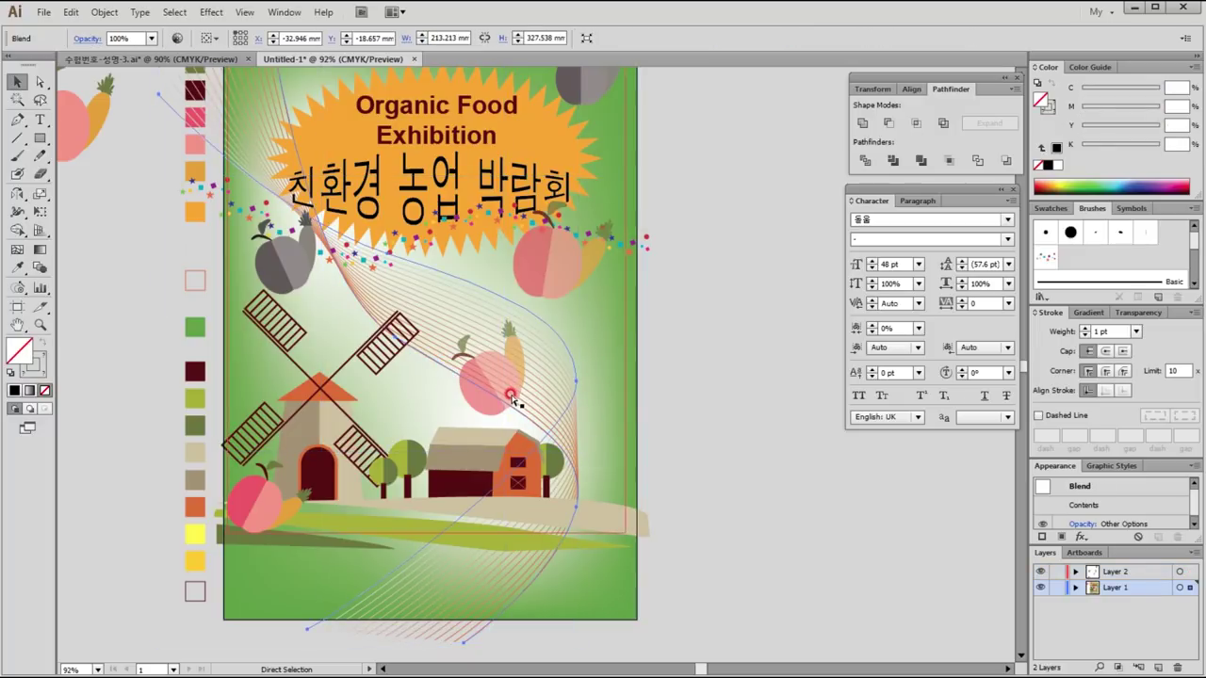
click(510, 395)
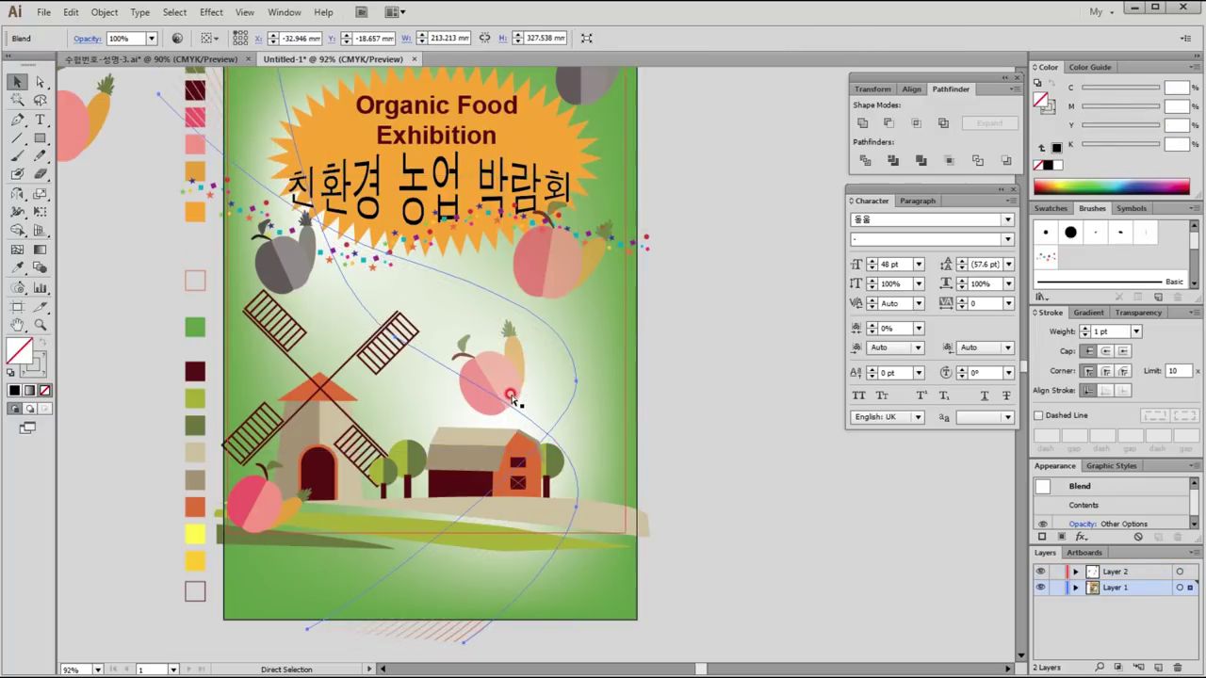
drag(510, 394, 558, 279)
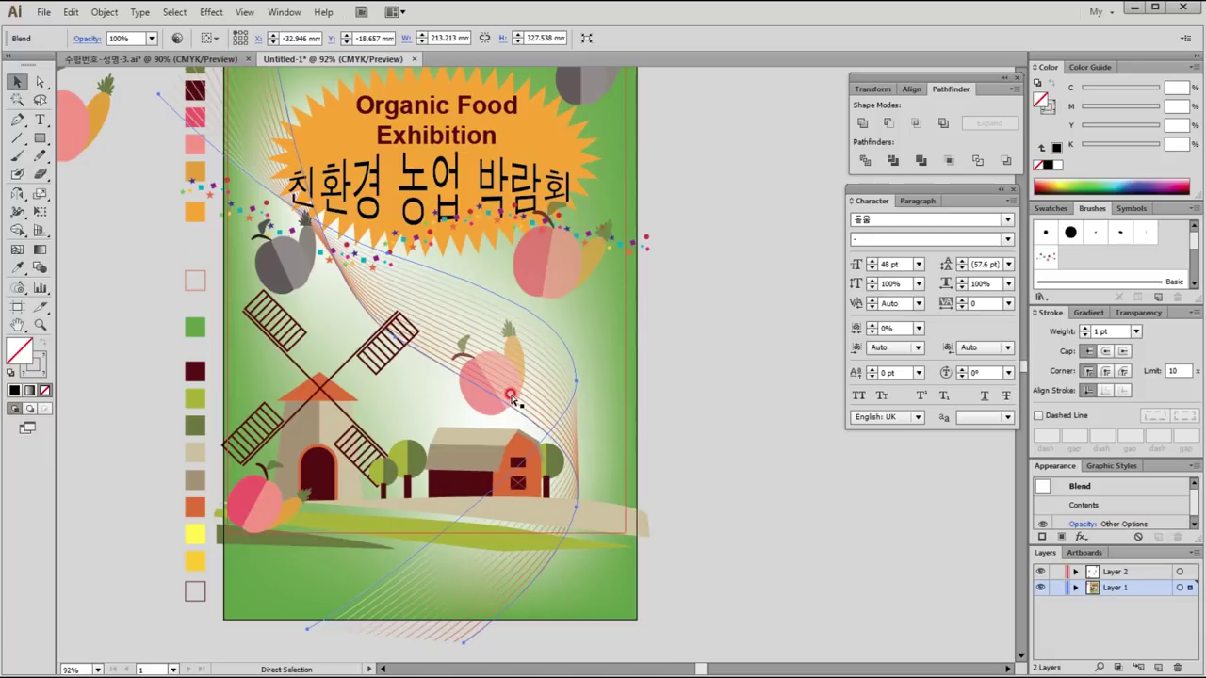
key(v)
click(664, 391)
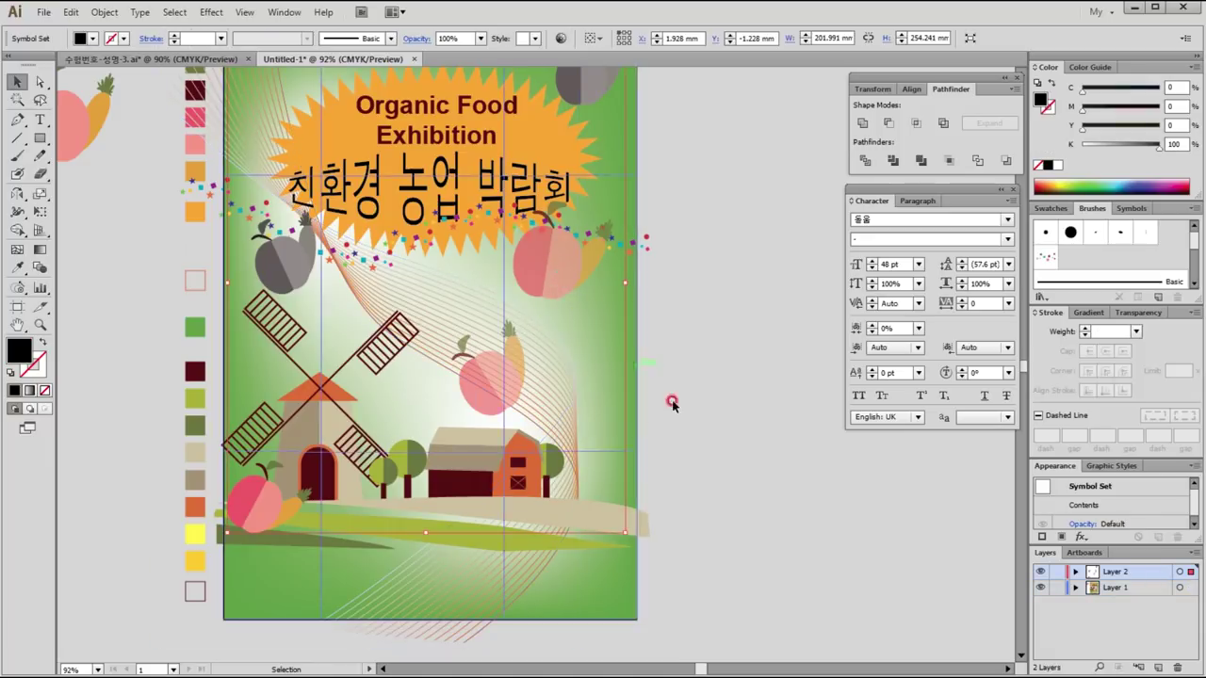
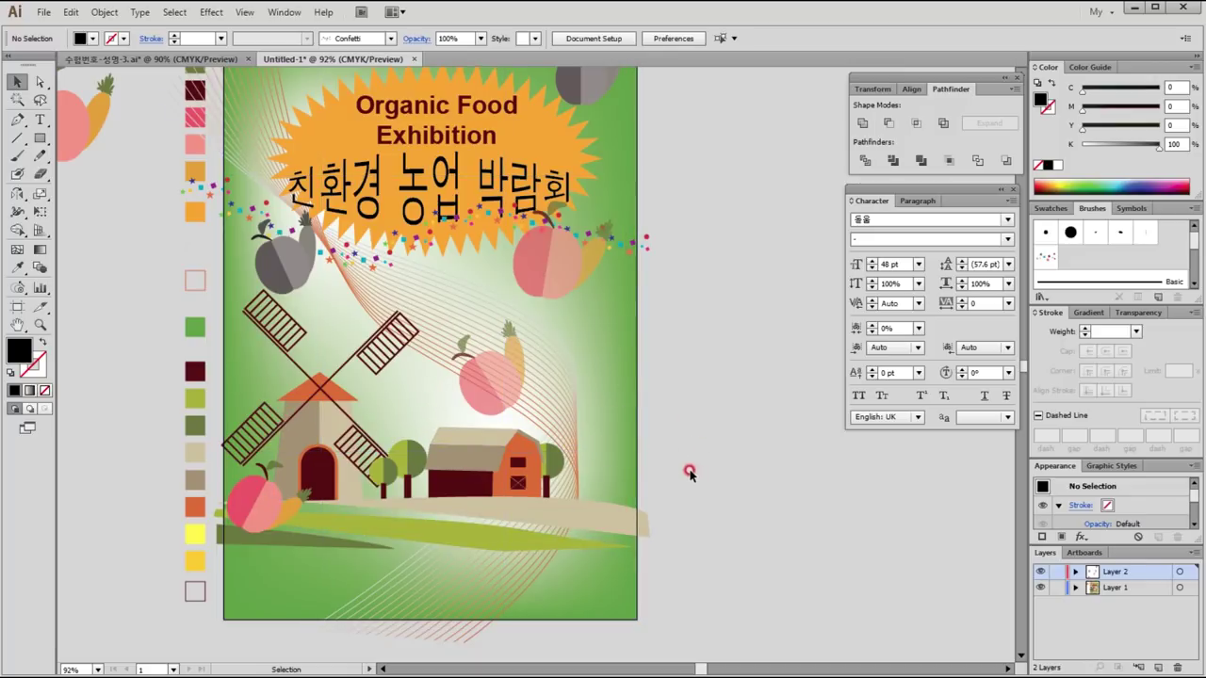
Step: Draw a tall pale yellow ellipse just right of the artboard
mouse_move(685, 474)
mouse_down()
mouse_move(599, 344)
mouse_move(442, 310)
mouse_move(509, 314)
mouse_move(533, 366)
mouse_up()
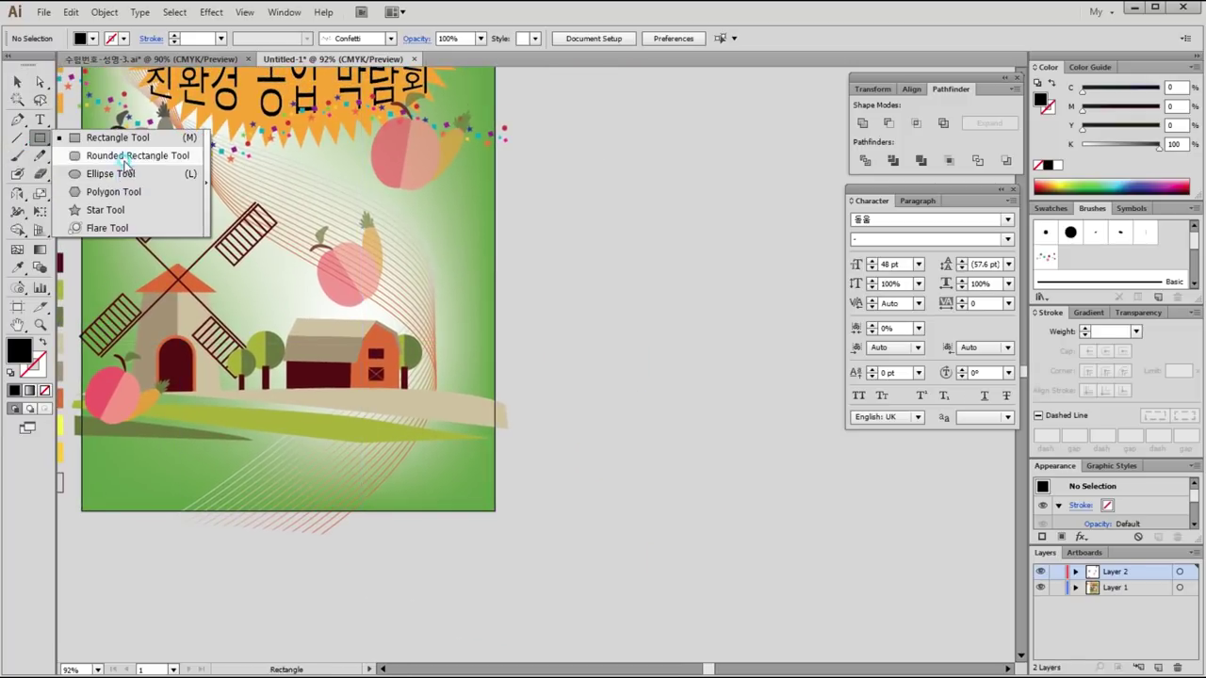
drag(40, 138, 118, 172)
drag(297, 335, 422, 290)
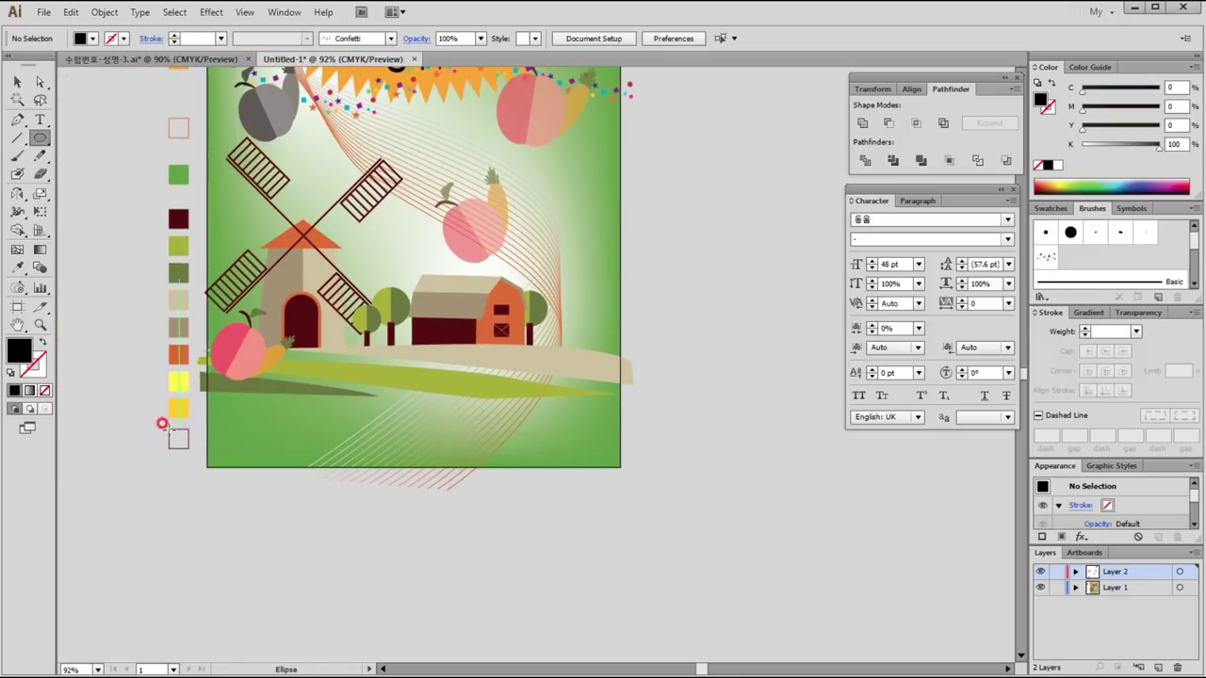
ctrl+click(177, 382)
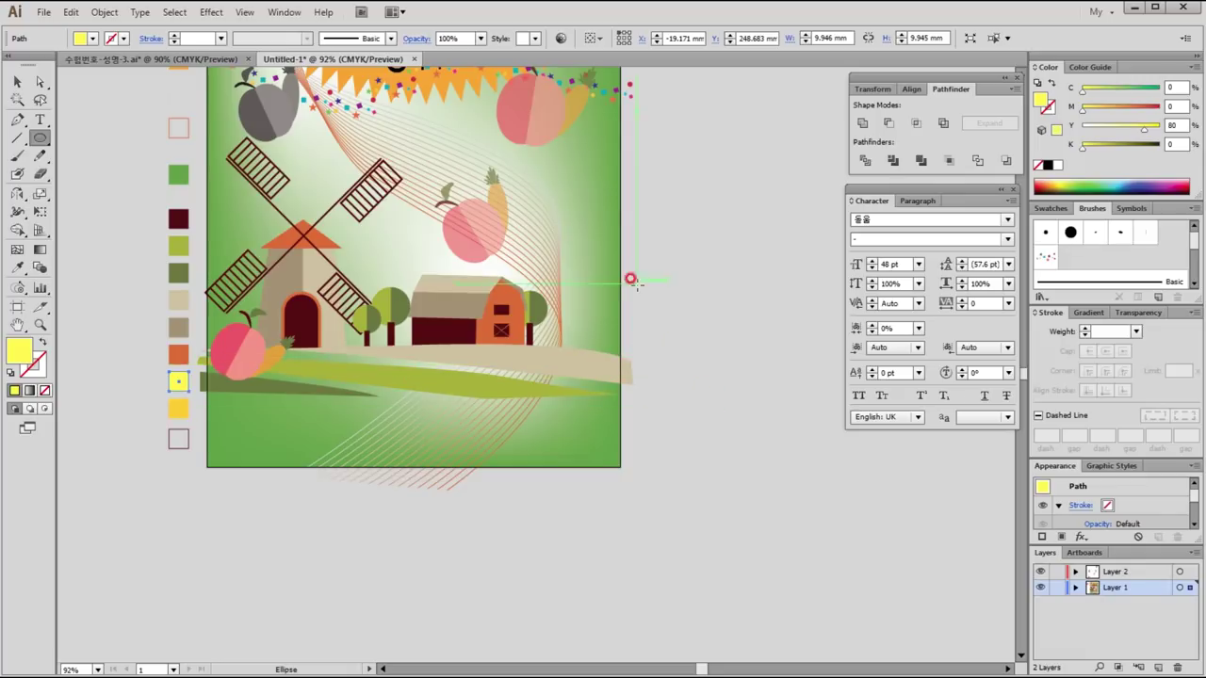
drag(695, 300, 750, 430)
key(ctrl+space)
drag(546, 227, 814, 507)
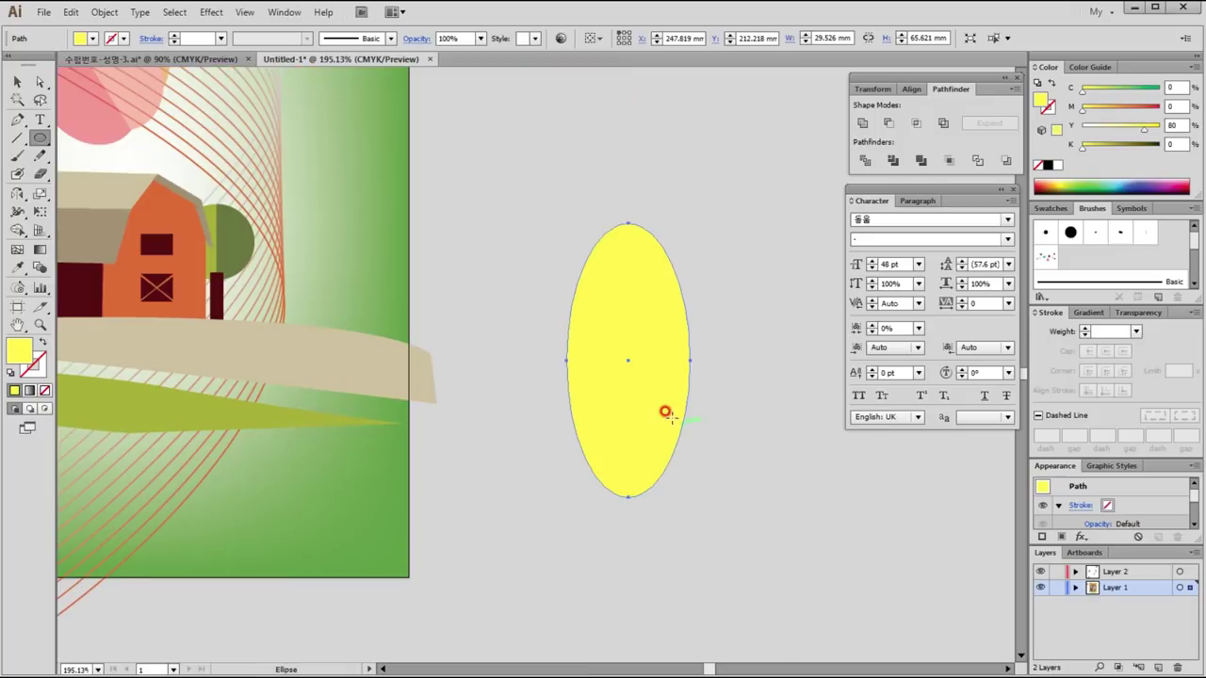
Step: Switch the fill to orange-yellow (C0 M20 Y90 K0) and zoom in on the ellipse
click(19, 122)
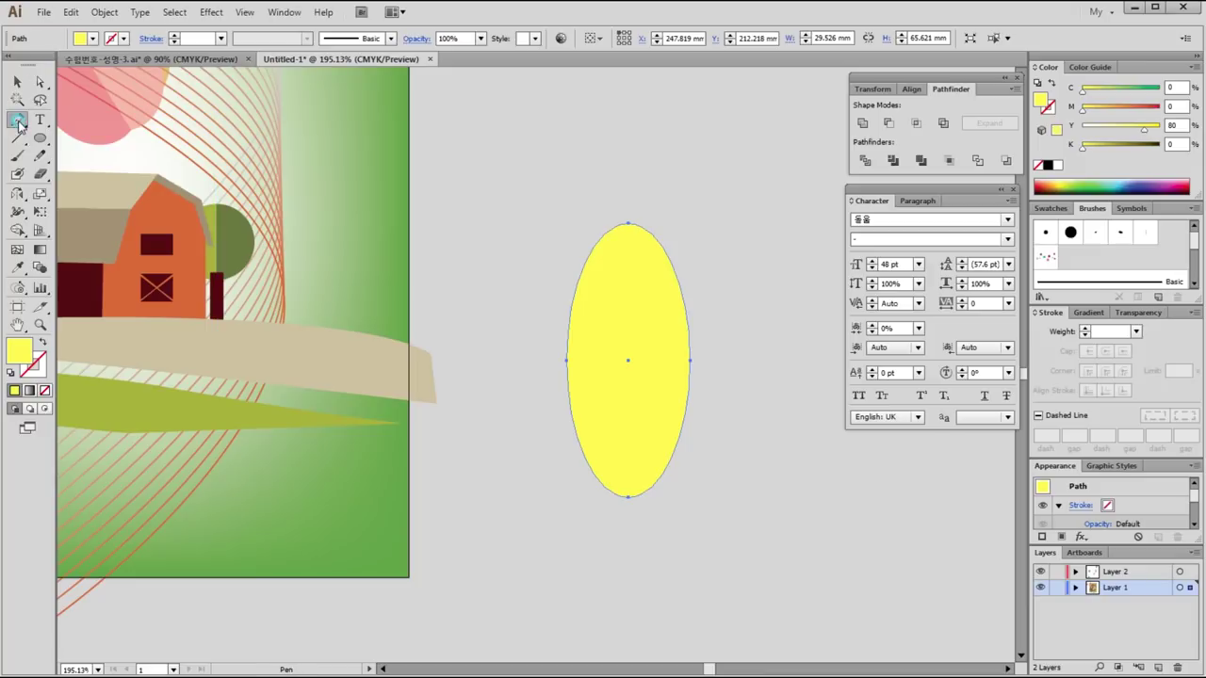
key(ctrl)
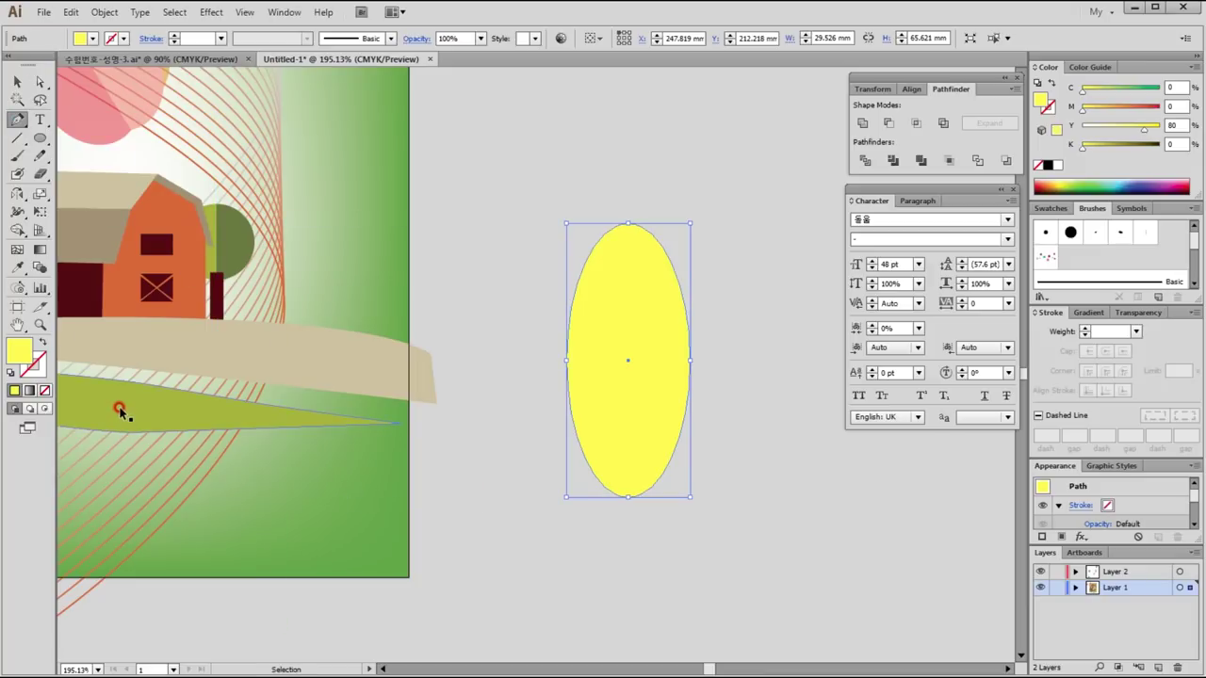
ctrl+click(120, 411)
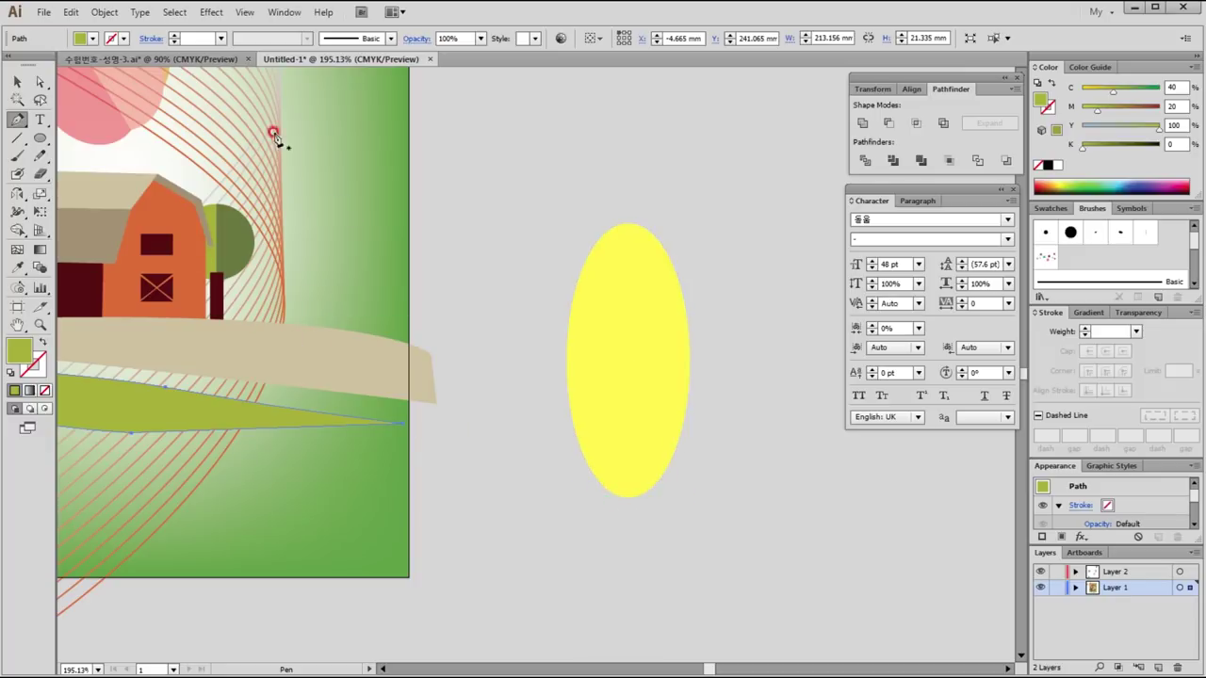
drag(40, 138, 113, 171)
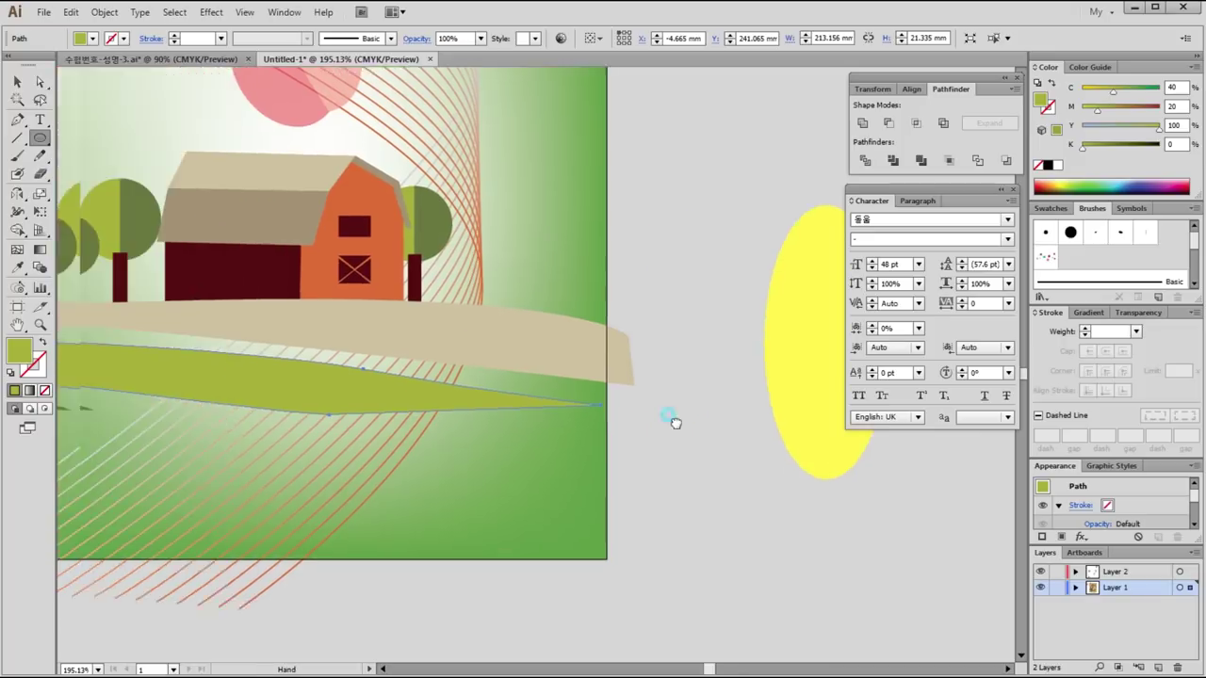
scroll(672, 418, left, 10)
key(ctrl+minus)
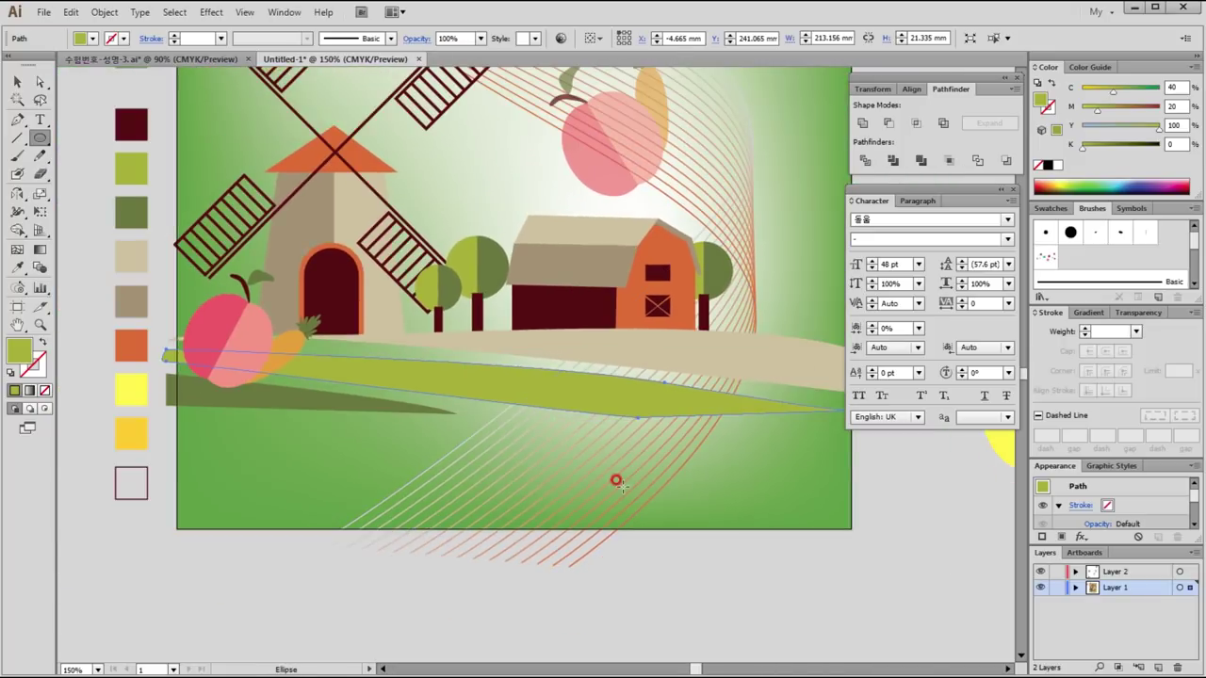
ctrl+click(132, 435)
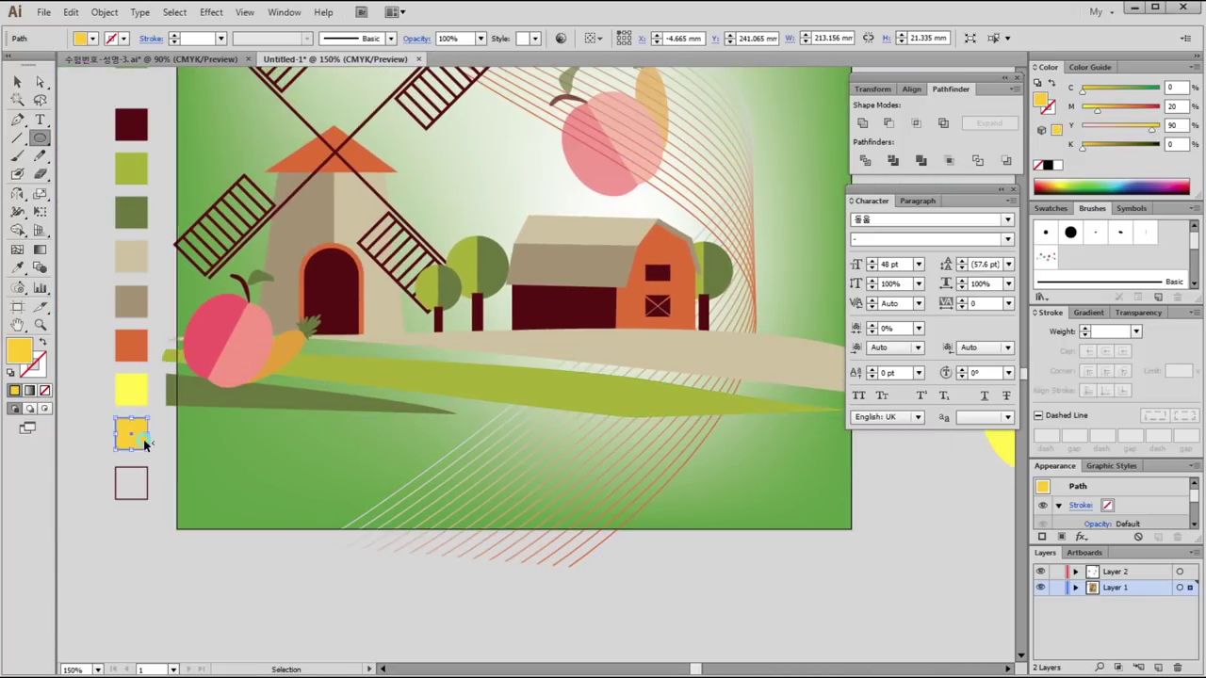
drag(761, 462, 206, 458)
drag(218, 190, 595, 514)
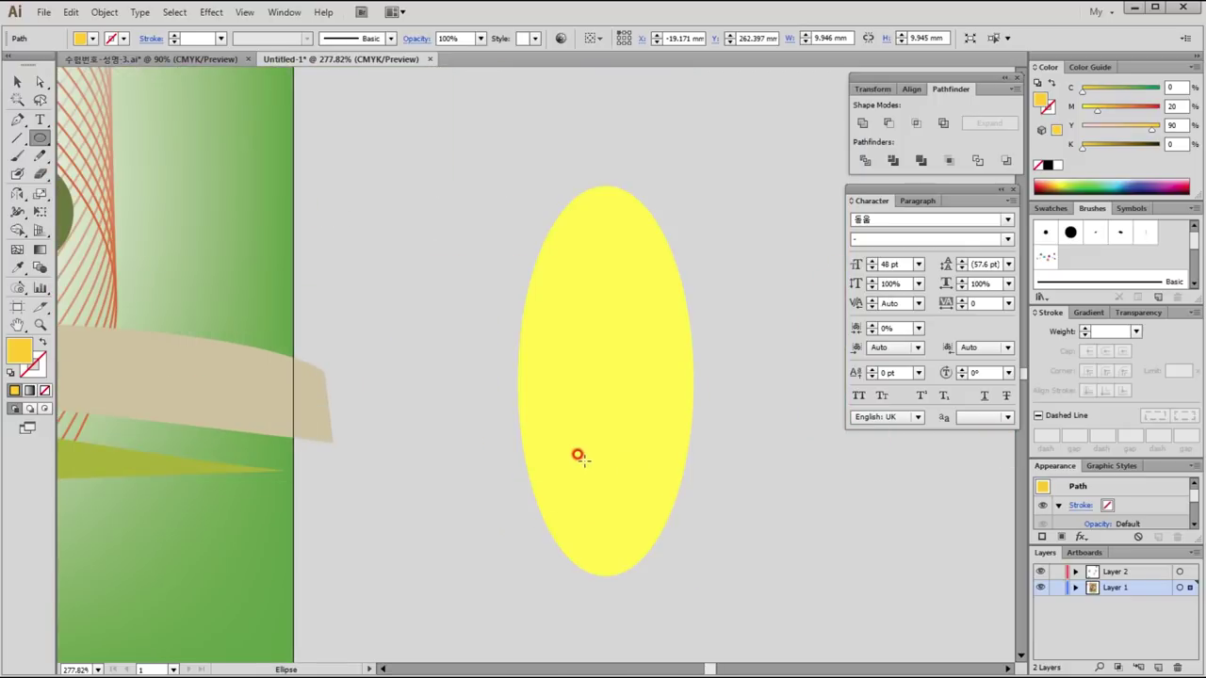
Step: Draw a small orange oval low on the ellipse with a circle pair above it, copied upward
drag(586, 448, 635, 518)
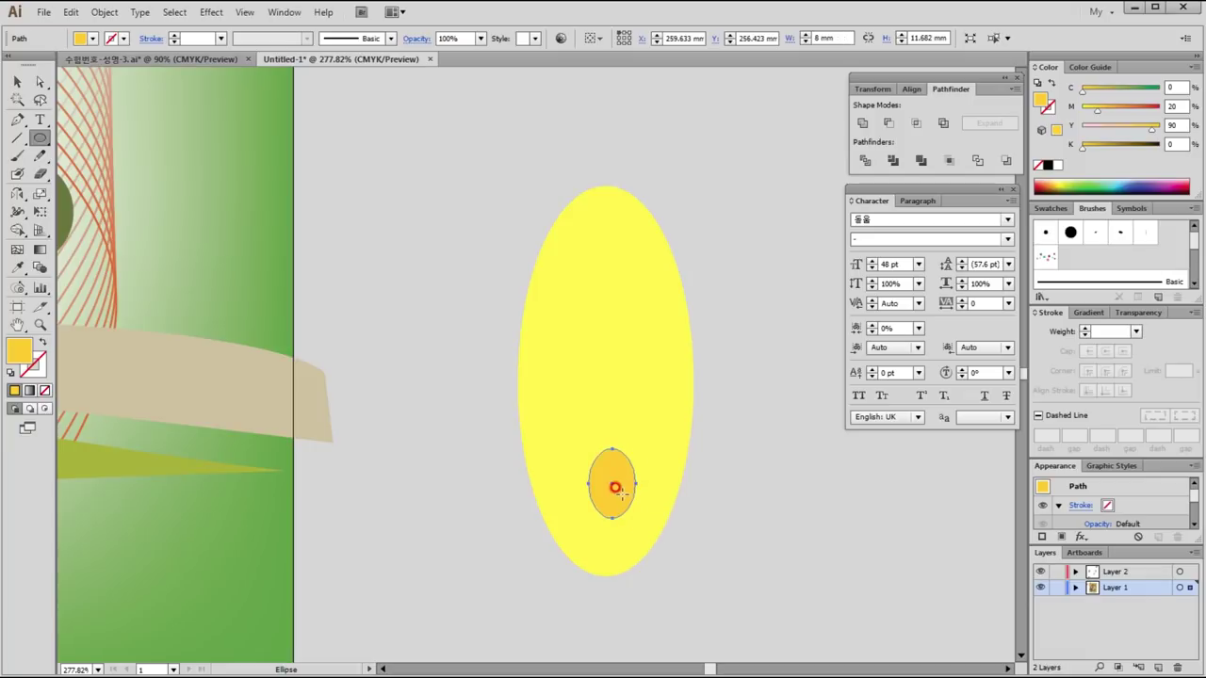
key(v)
drag(614, 487, 608, 487)
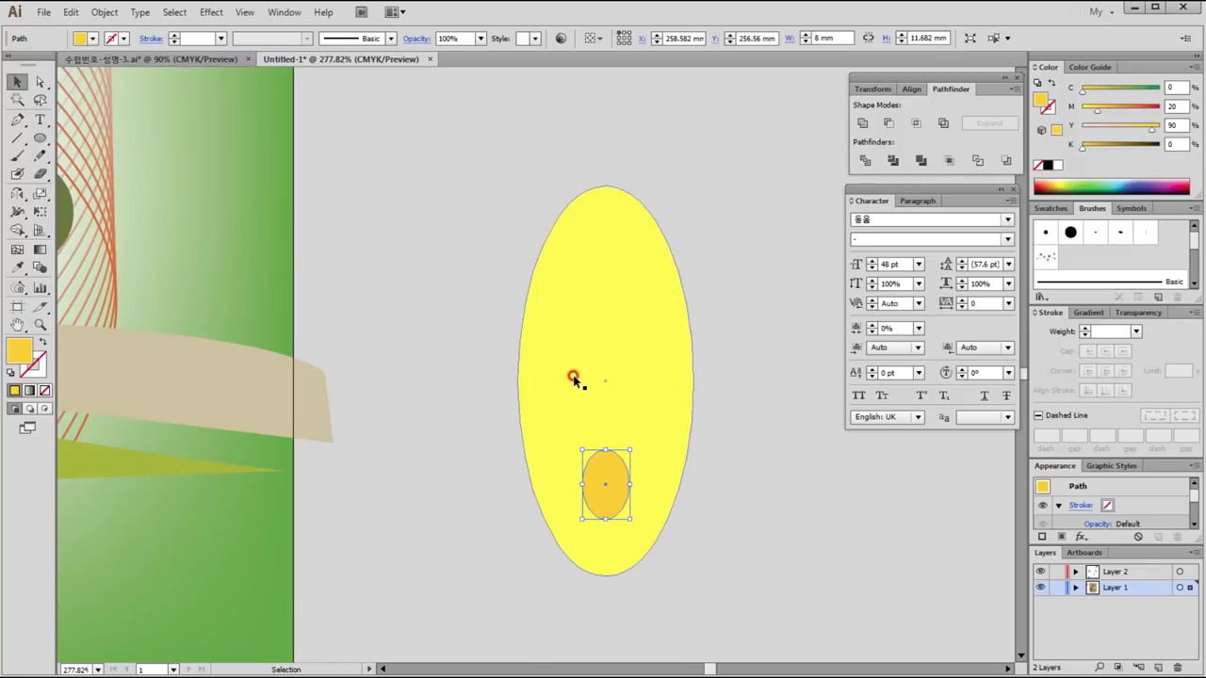
click(40, 137)
drag(562, 397, 597, 432)
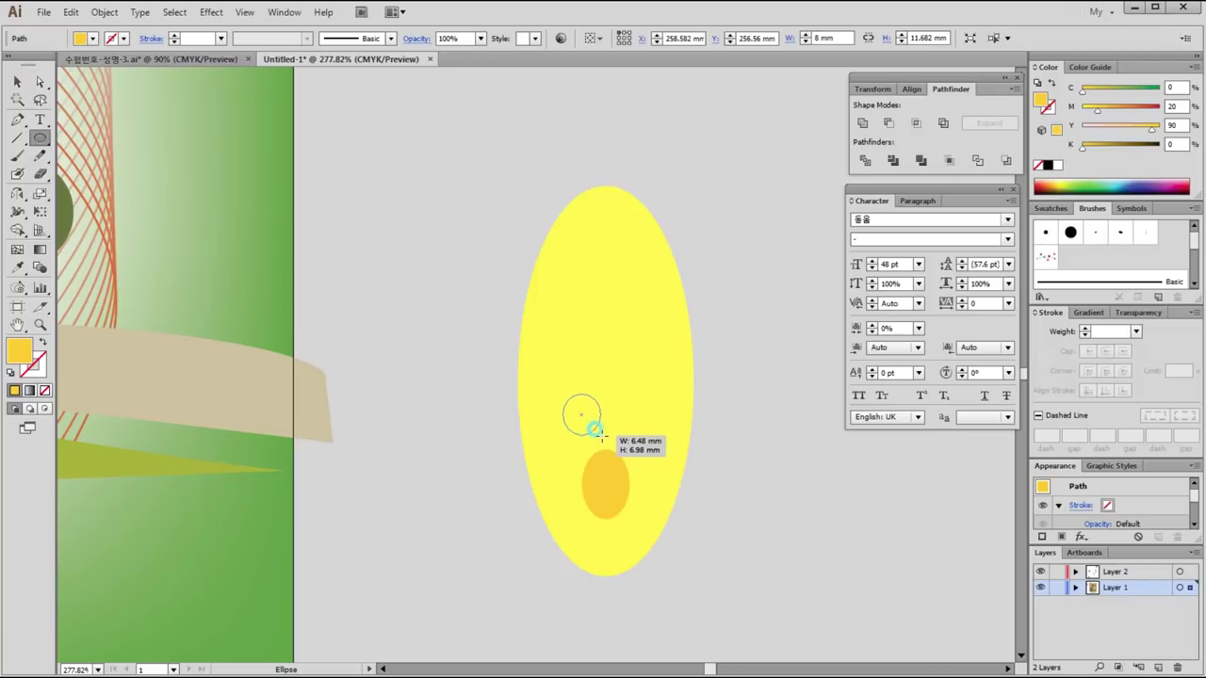
drag(599, 435, 601, 434)
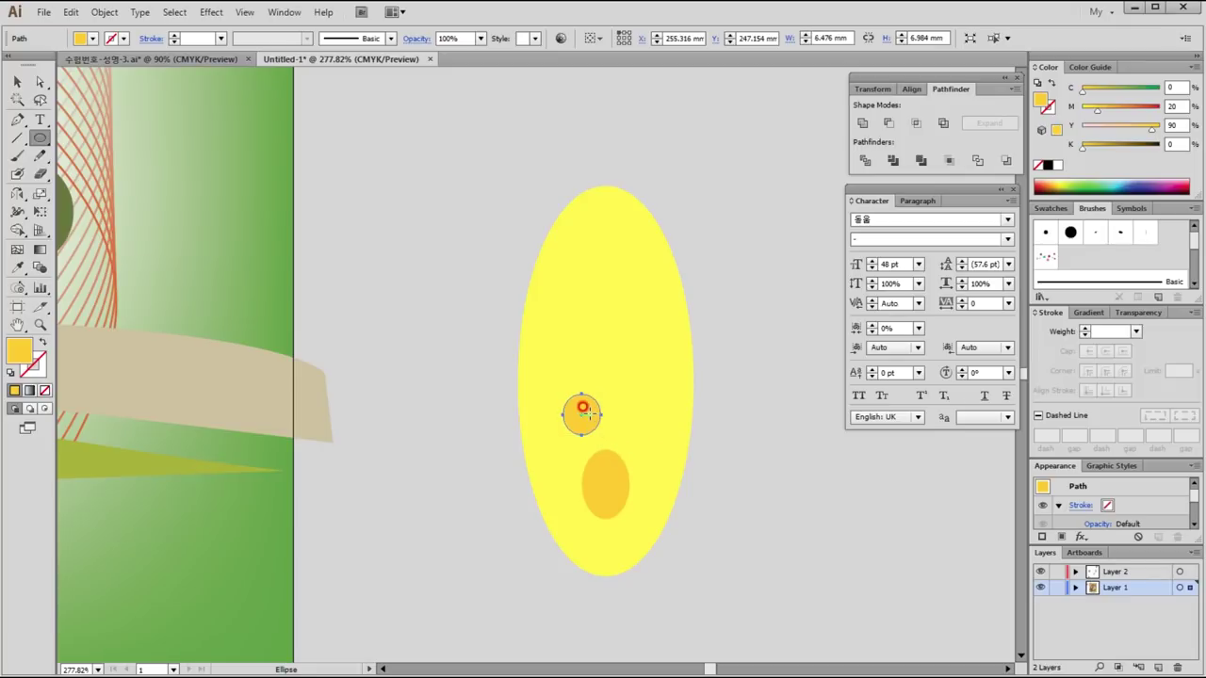
key(v)
drag(590, 424, 644, 427)
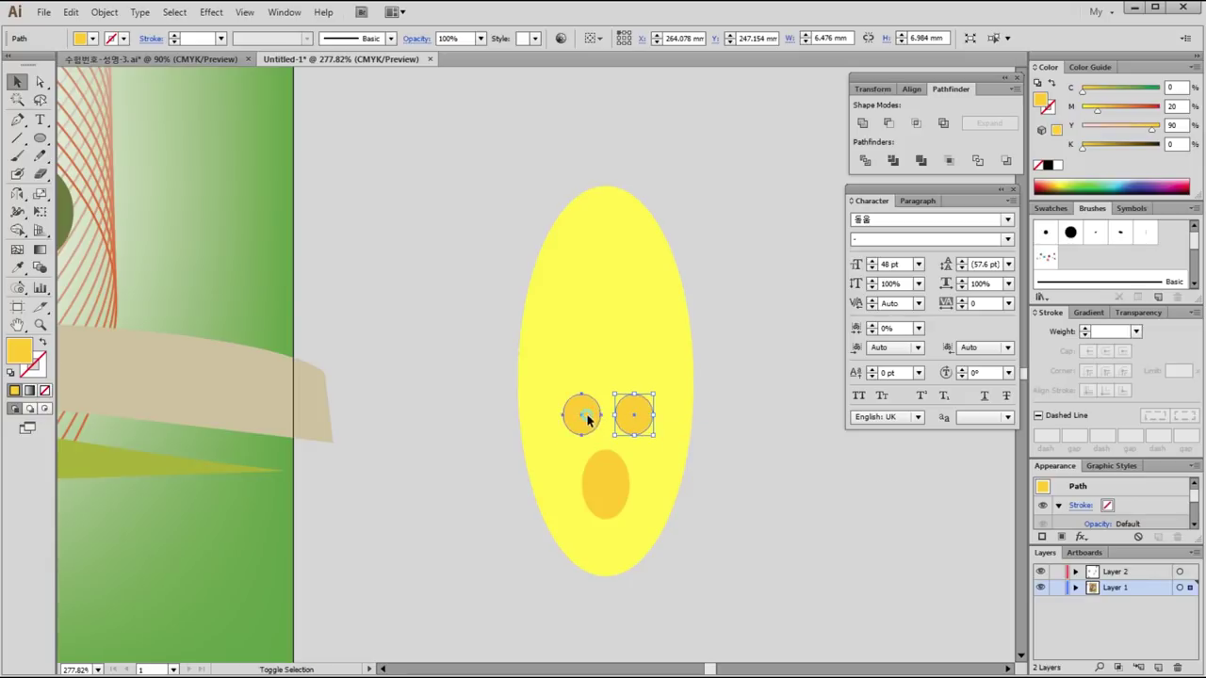
shift+click(586, 416)
drag(633, 427, 629, 365)
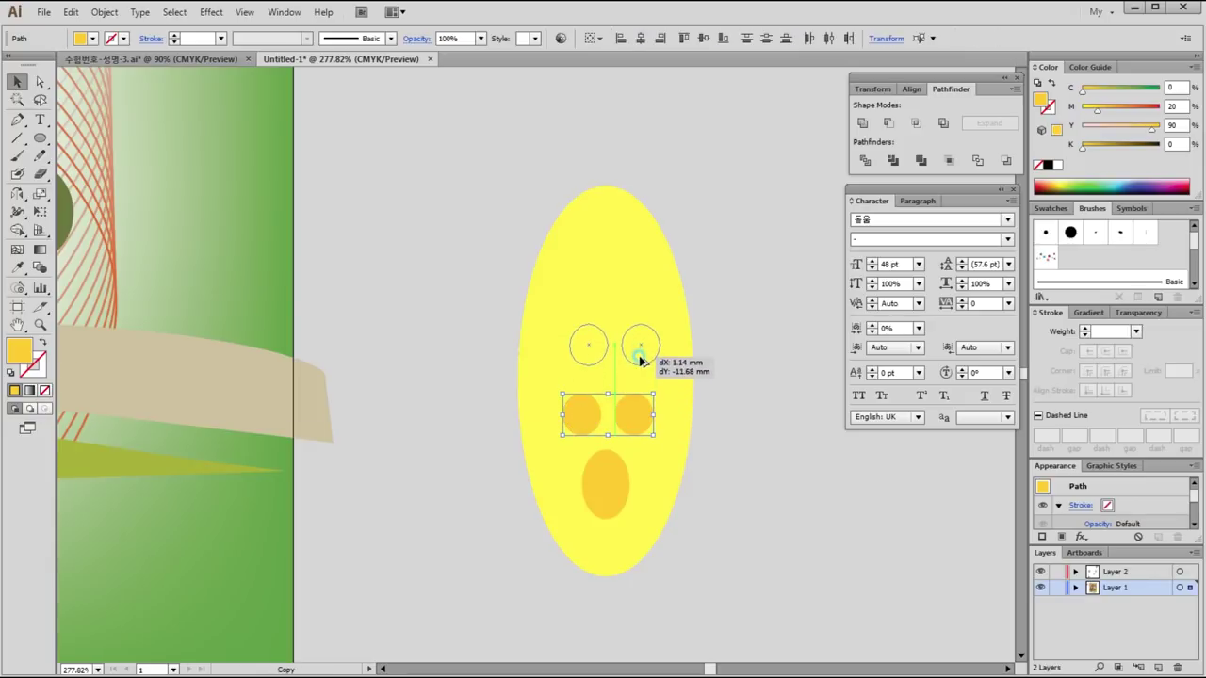
drag(629, 365, 635, 363)
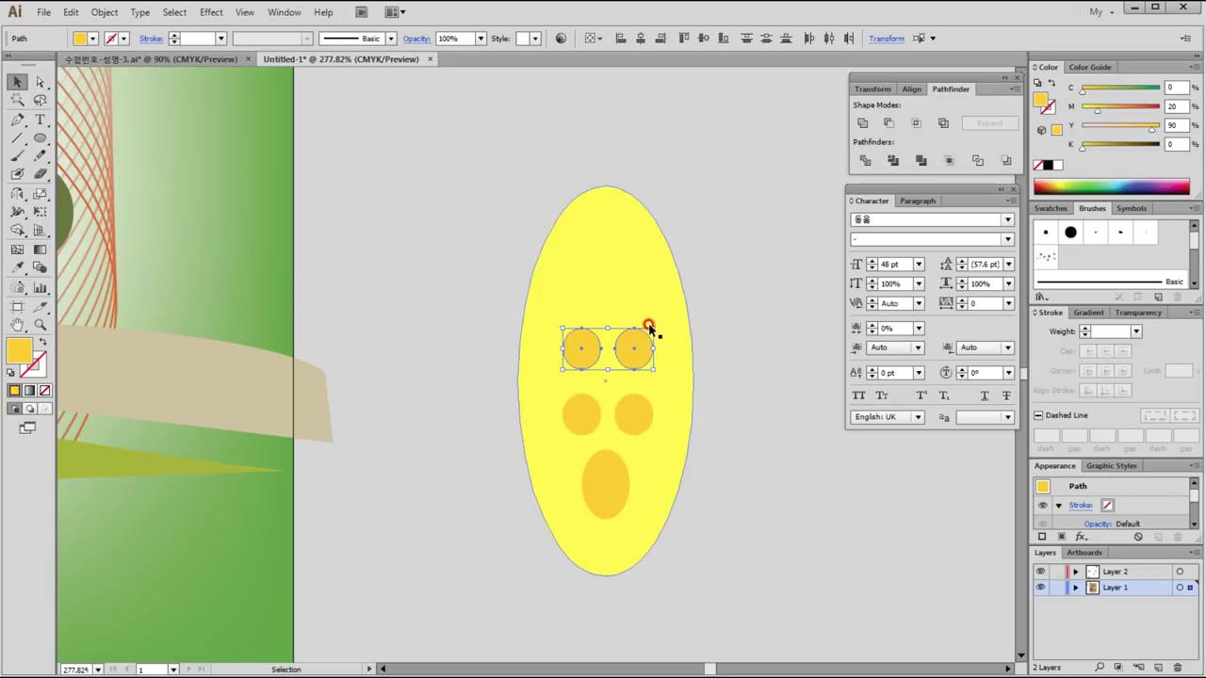
Step: Add smaller circle pairs higher up, ending with single tiny circles near the tip
mouse_move(646, 325)
mouse_down()
mouse_move(630, 332)
mouse_move(634, 249)
mouse_up()
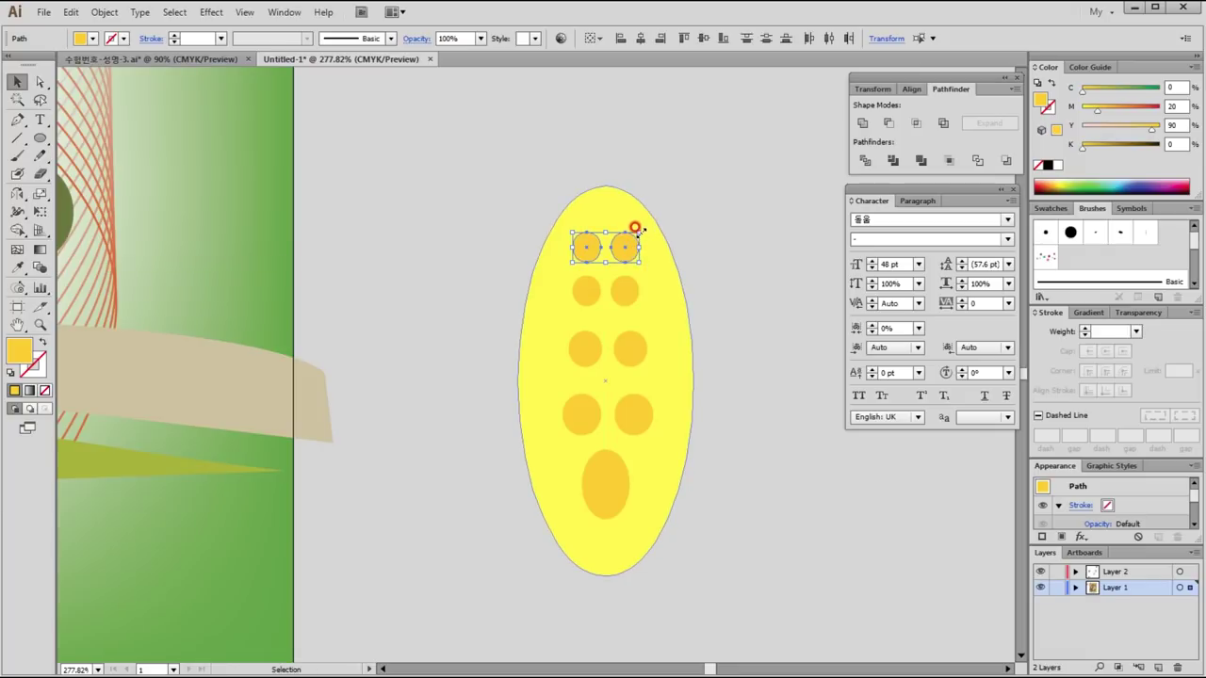
drag(639, 229, 620, 250)
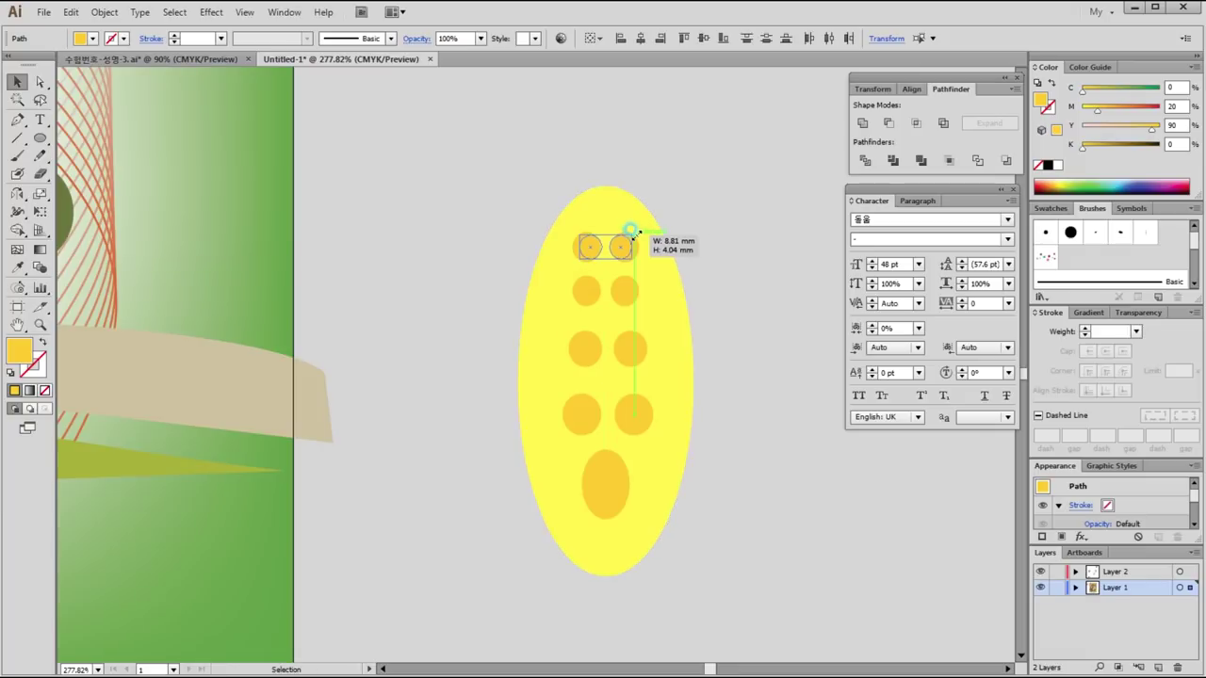
click(742, 237)
drag(624, 250, 610, 198)
key(Down)
drag(607, 217, 608, 187)
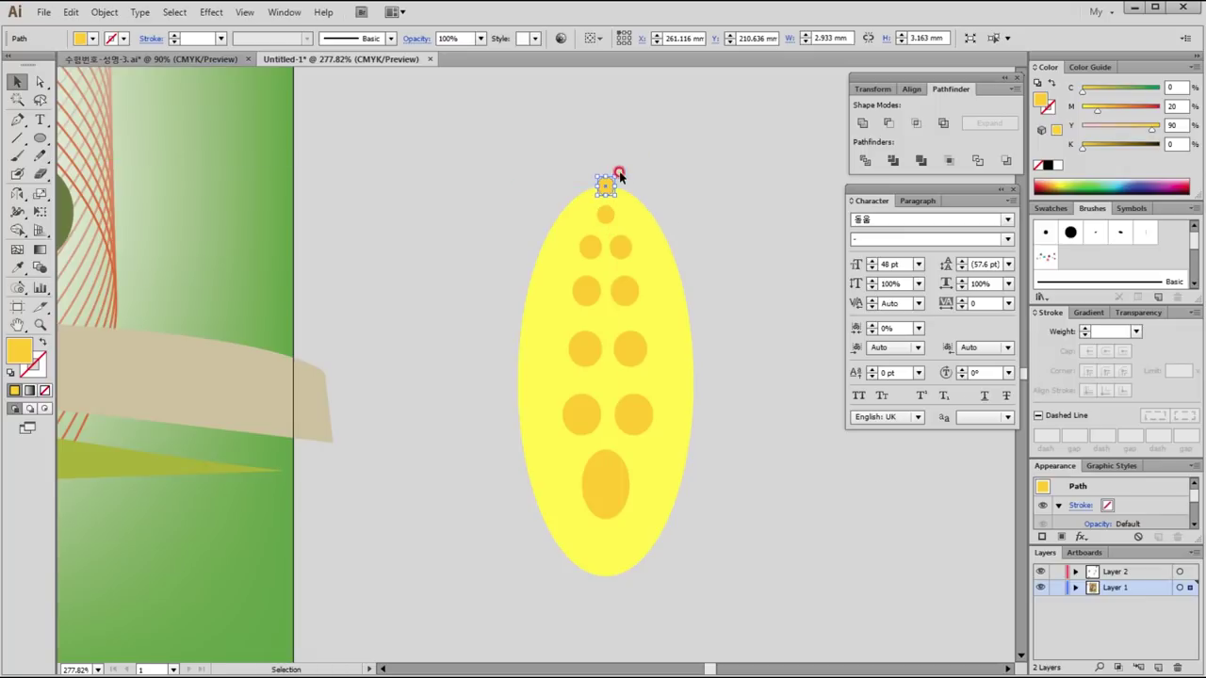
drag(609, 170, 612, 179)
click(692, 213)
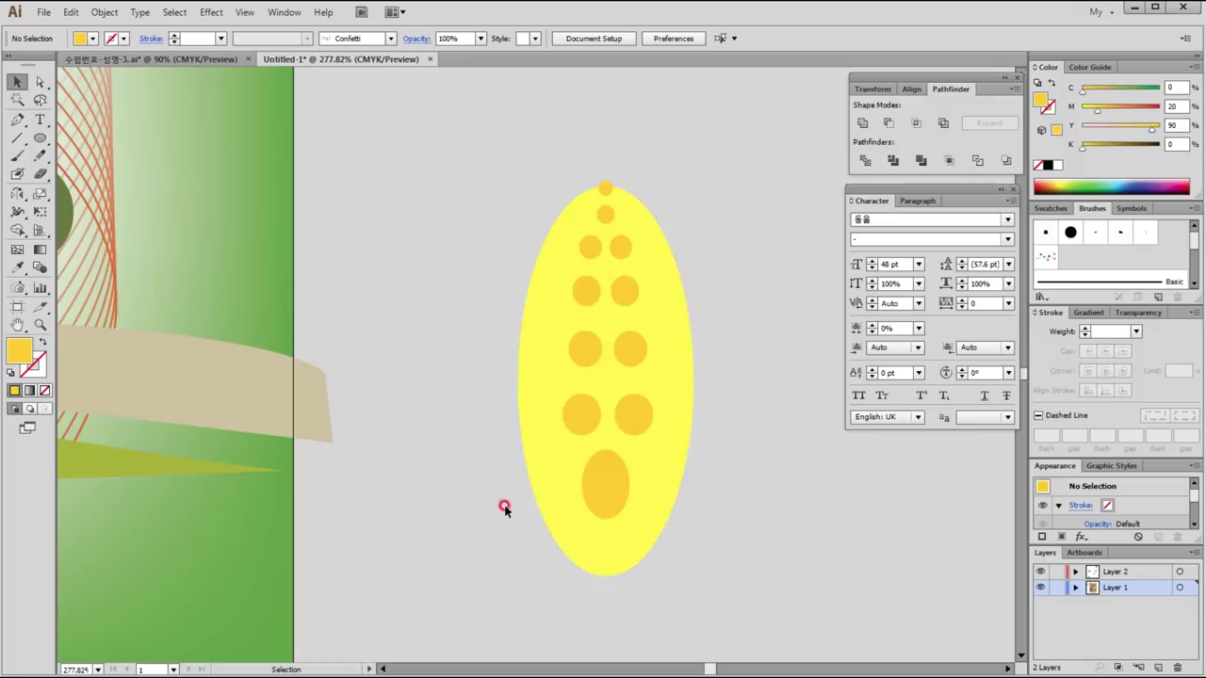
Step: Line the ellipse's left edge with orange circles shrinking toward the top
drag(587, 423, 531, 429)
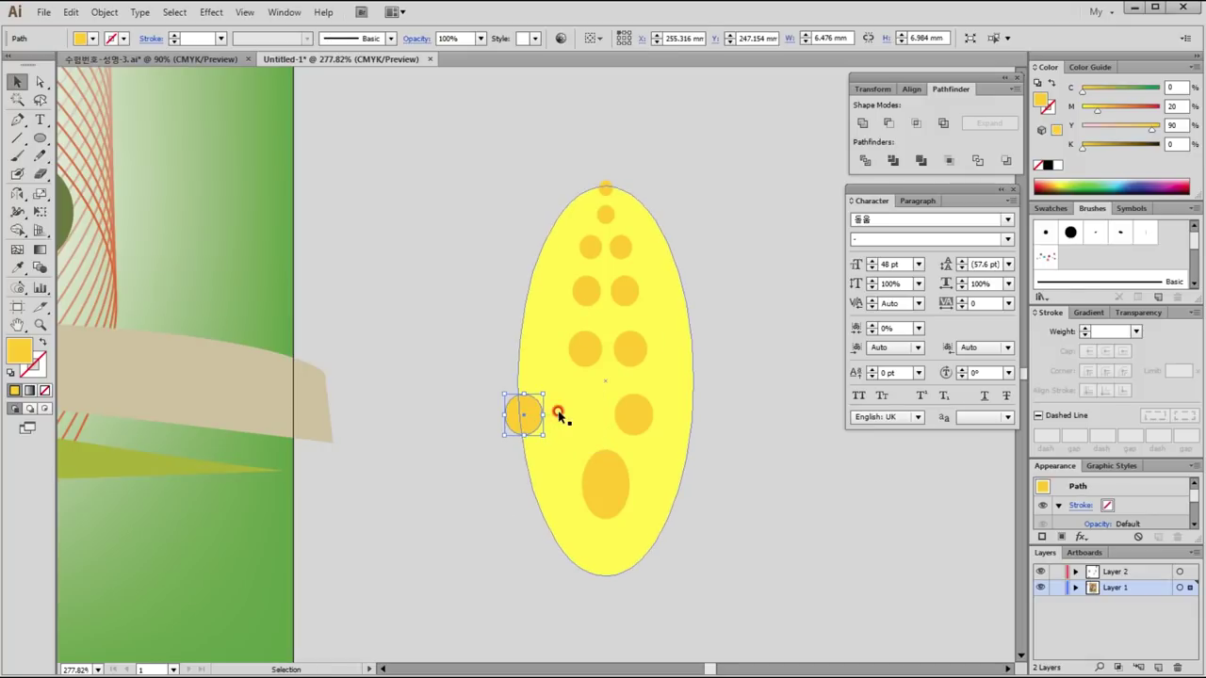
key(ctrl+z)
mouse_move(589, 423)
mouse_down()
mouse_move(524, 423)
mouse_move(543, 387)
mouse_up()
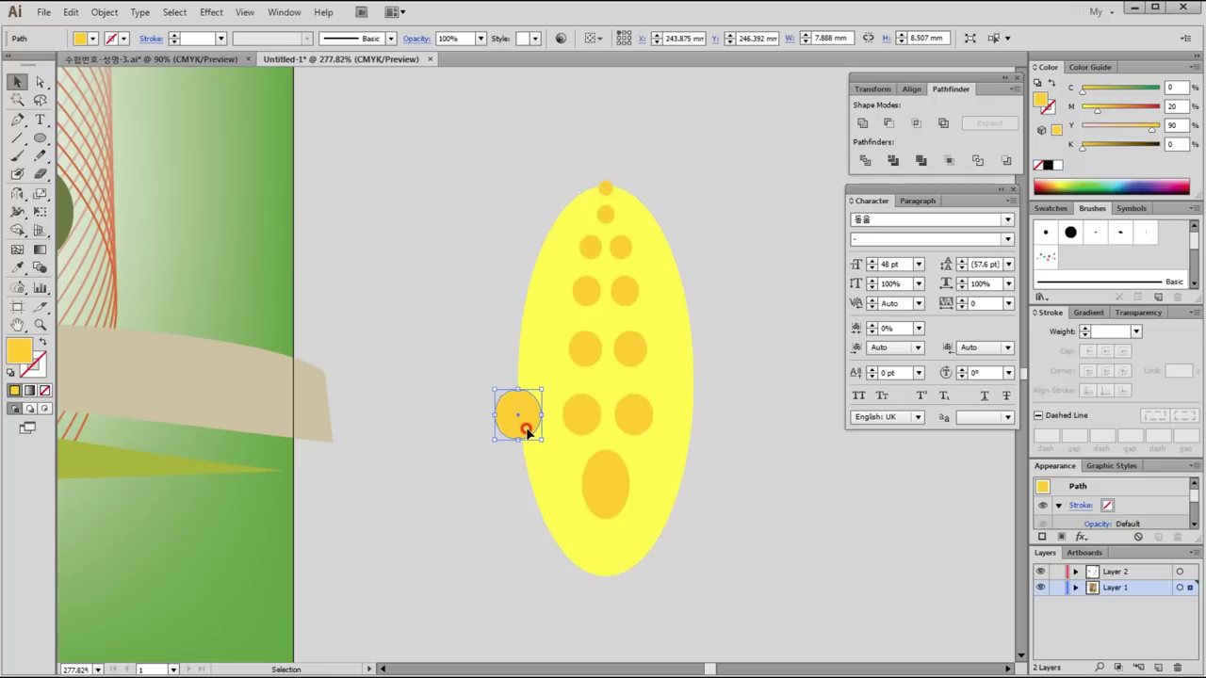
drag(527, 431, 527, 364)
mouse_move(543, 318)
mouse_down()
mouse_move(543, 259)
mouse_move(565, 233)
mouse_up()
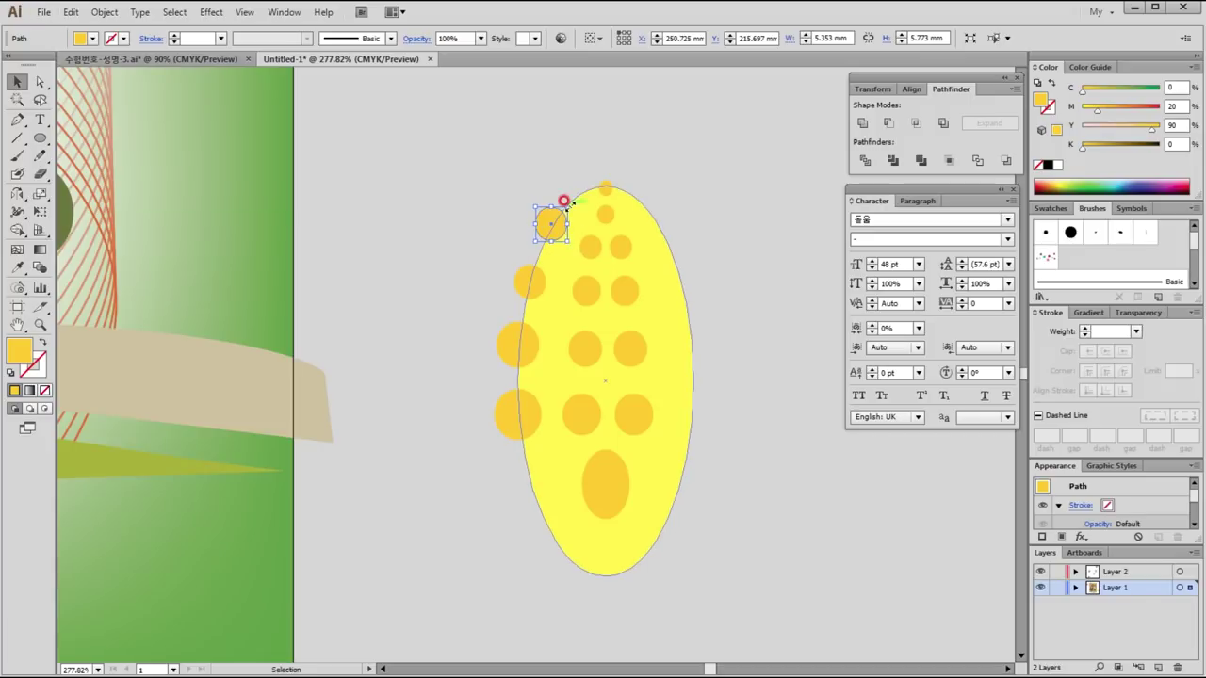
mouse_move(568, 224)
mouse_down()
mouse_move(589, 177)
mouse_move(595, 202)
mouse_up()
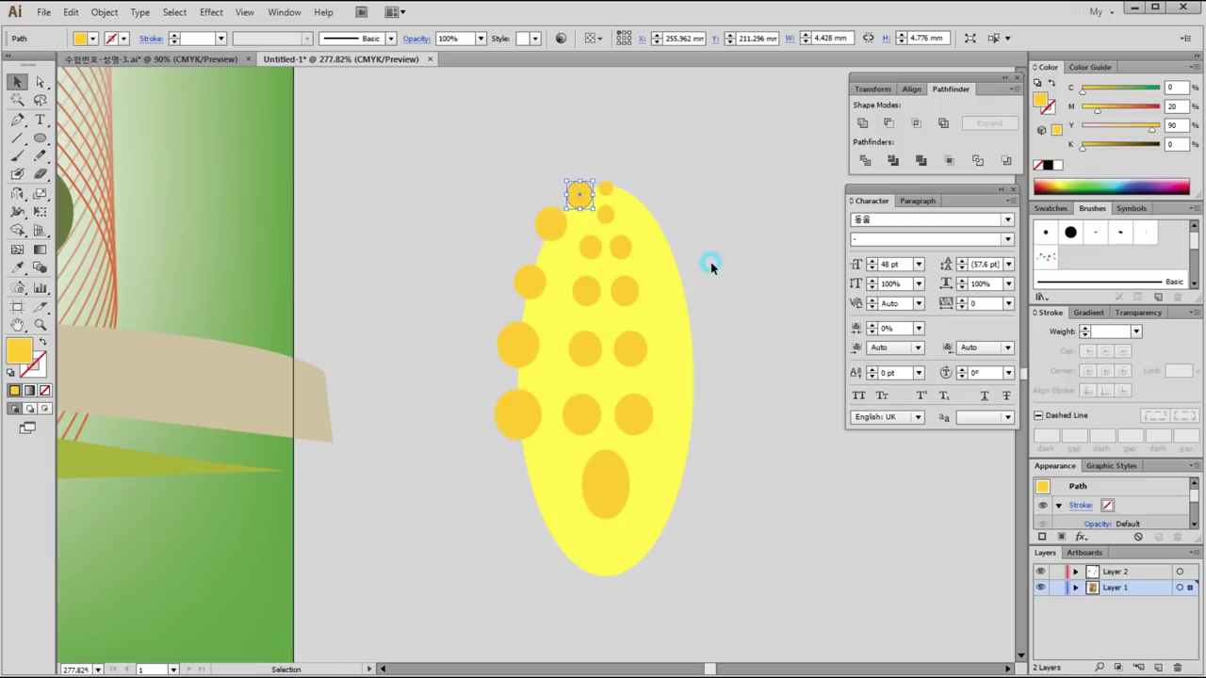
click(708, 242)
Step: Mirror copies of the five left-edge circles onto the right edge across a vertical axis
click(579, 195)
shift+click(552, 224)
shift+click(530, 282)
shift+click(519, 343)
shift+click(513, 410)
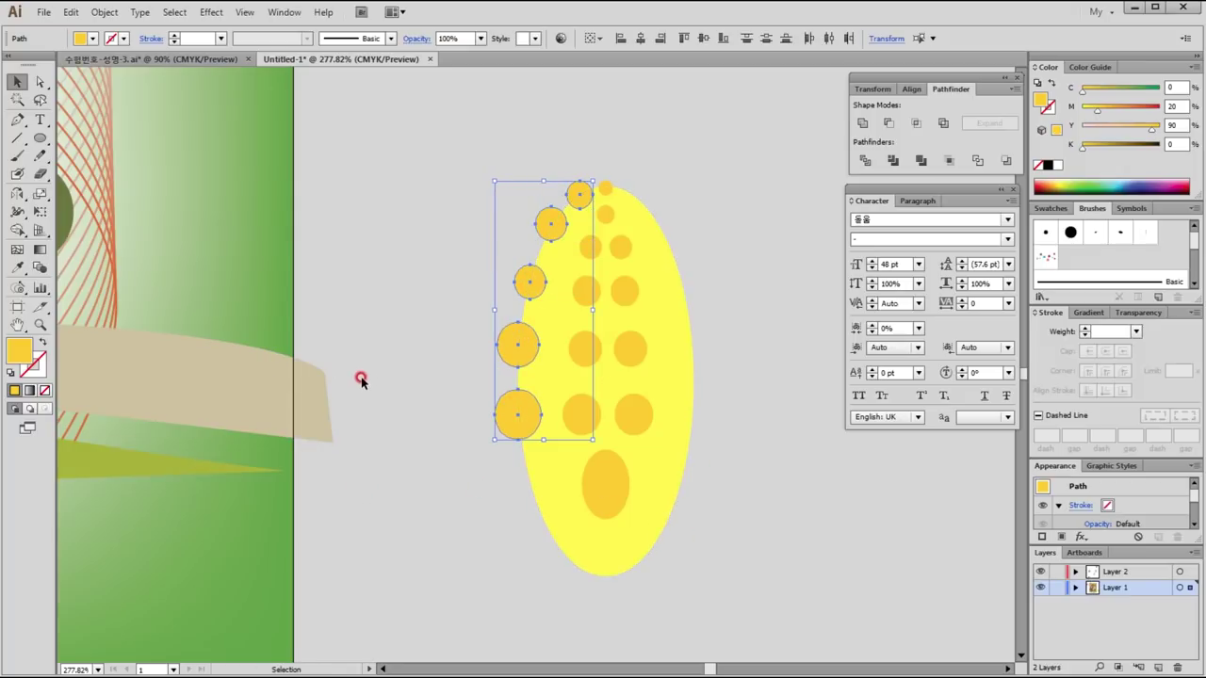
key(o)
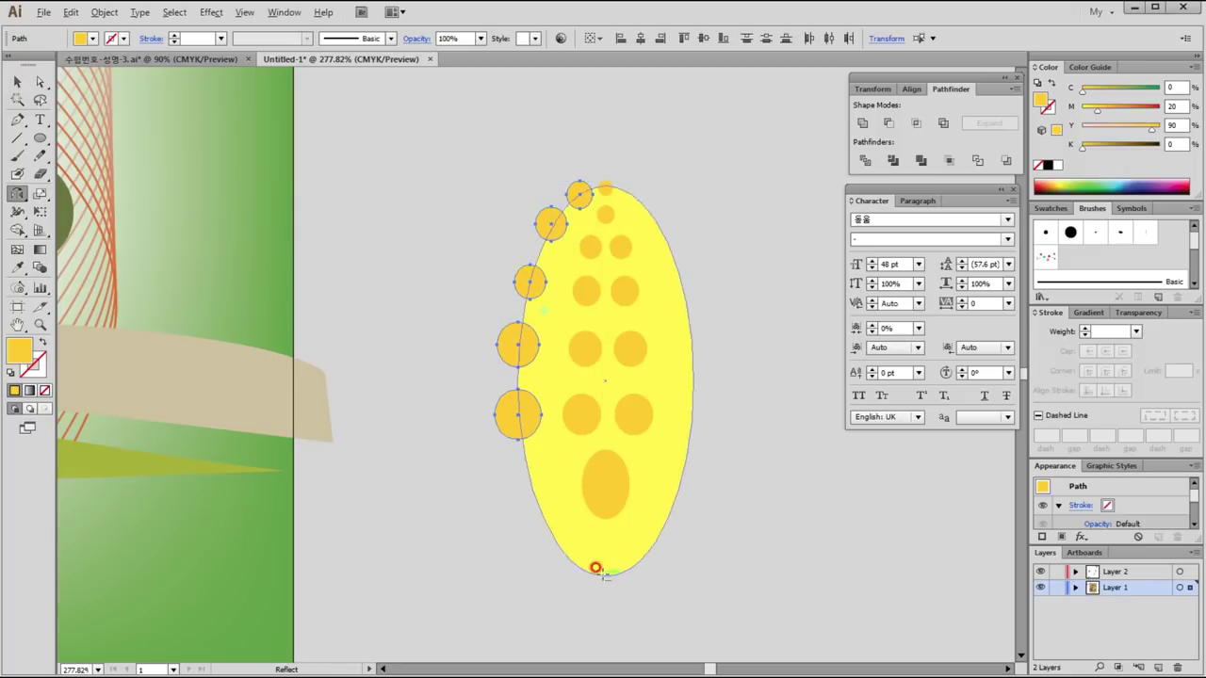
alt+click(599, 568)
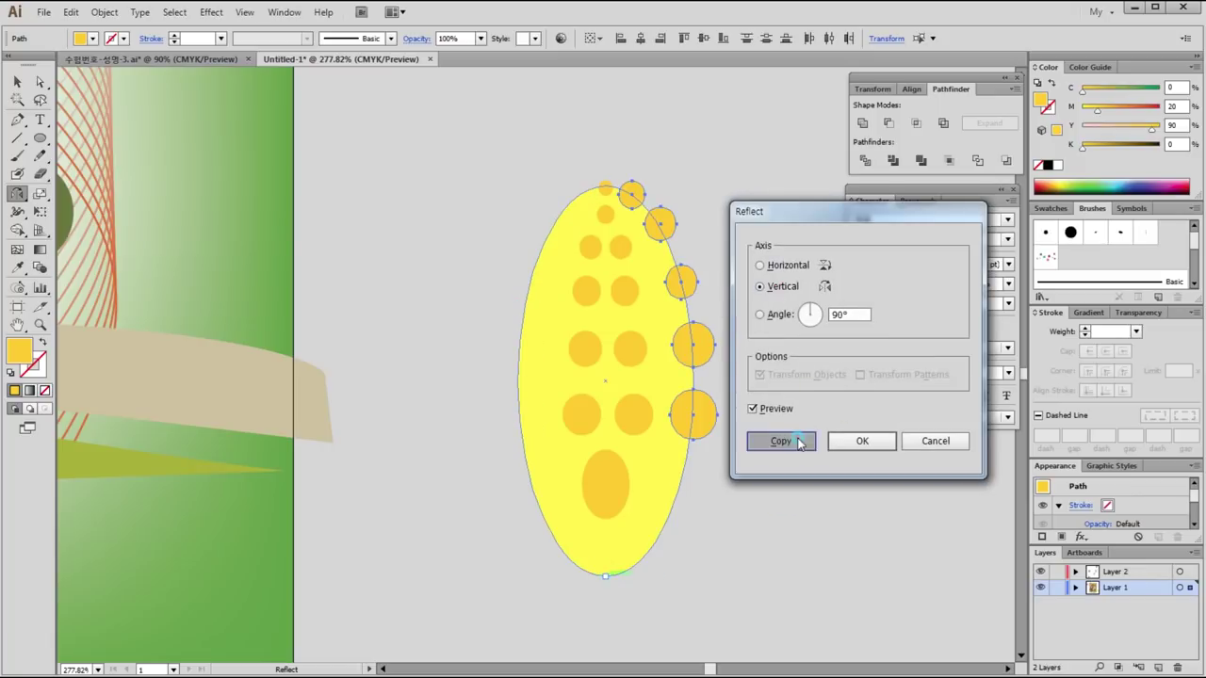
click(783, 439)
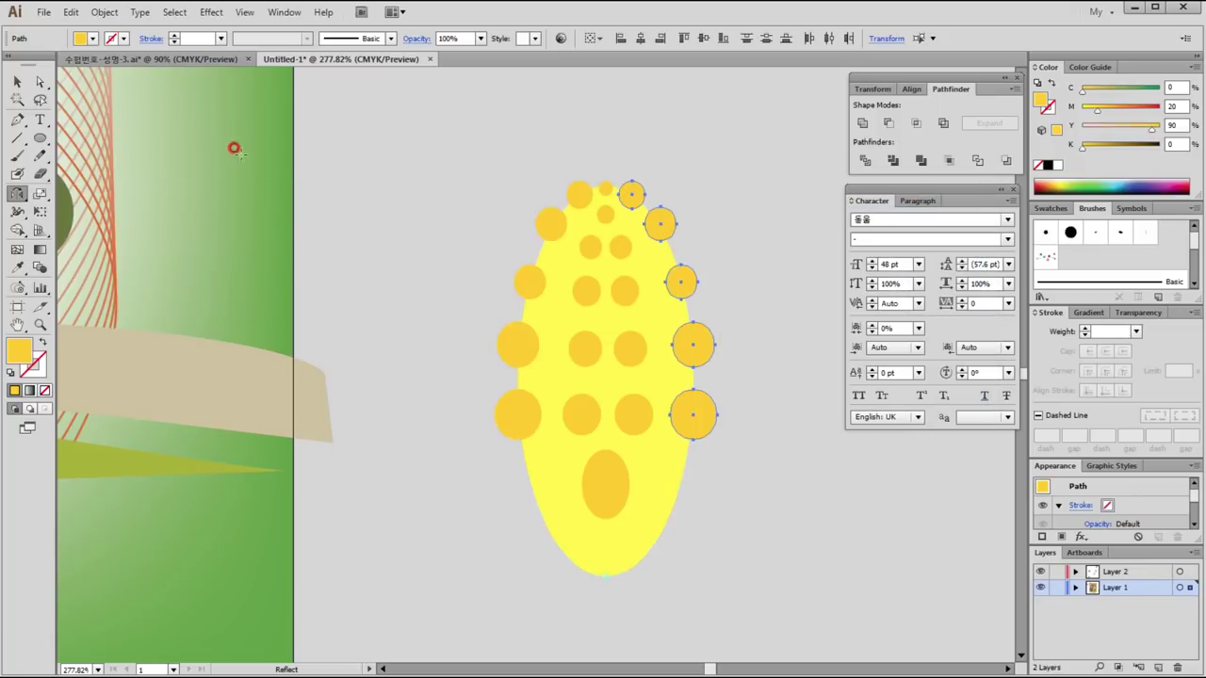
click(17, 82)
click(418, 224)
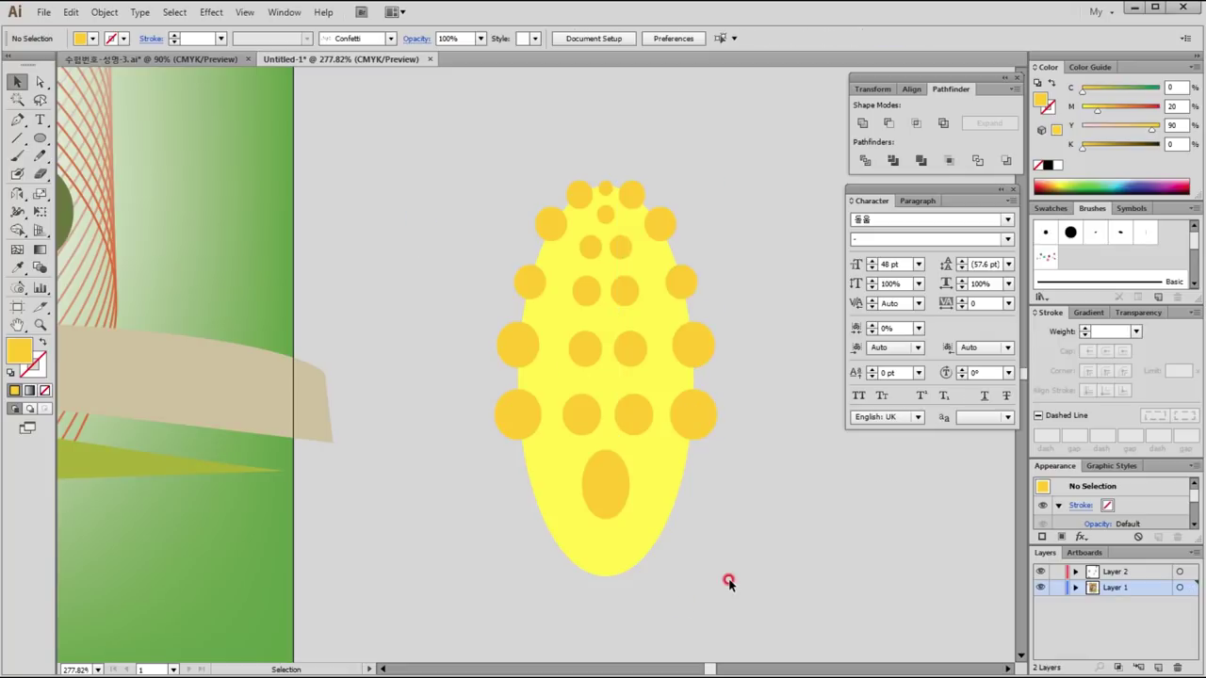
click(666, 458)
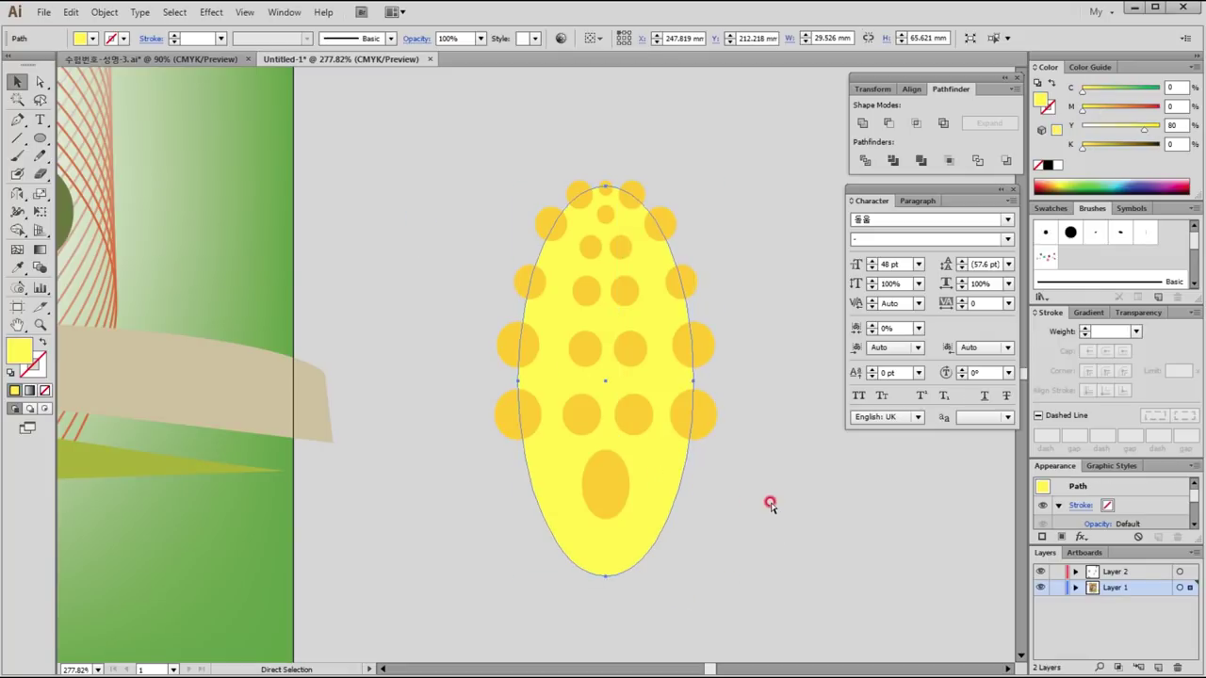
Step: Bring the yellow ellipse to front and make it a clipping mask over the orange dots
key(ctrl)
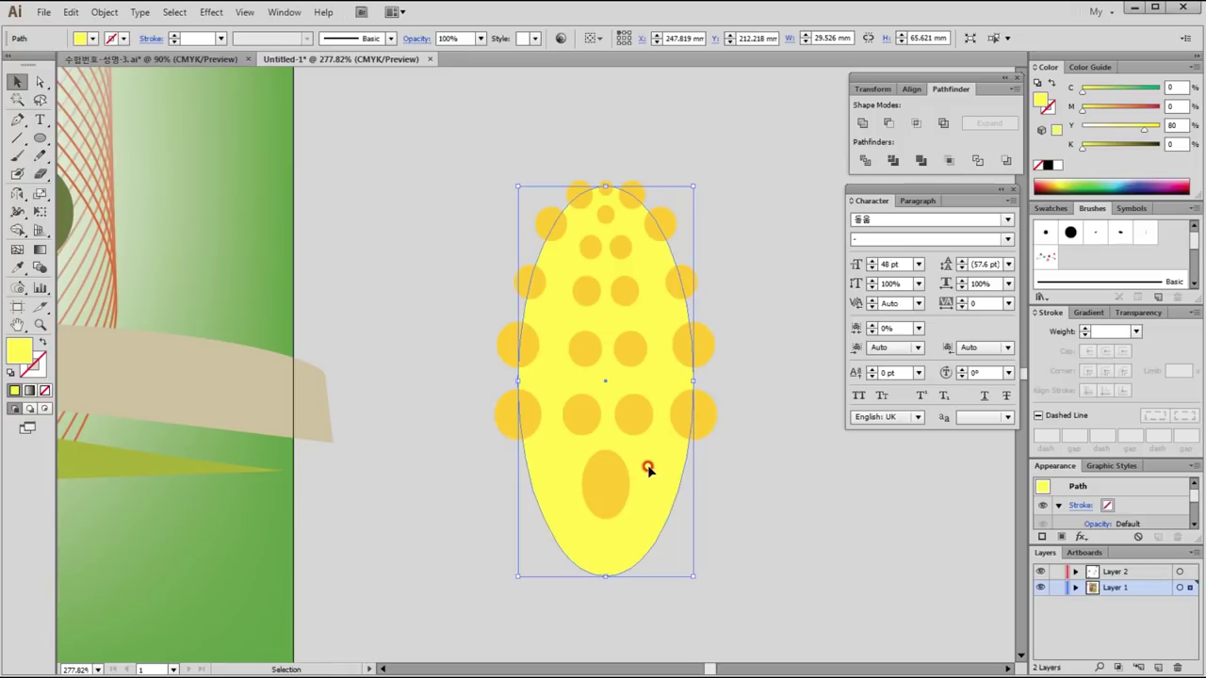
right_click(647, 475)
mouse_move(689, 442)
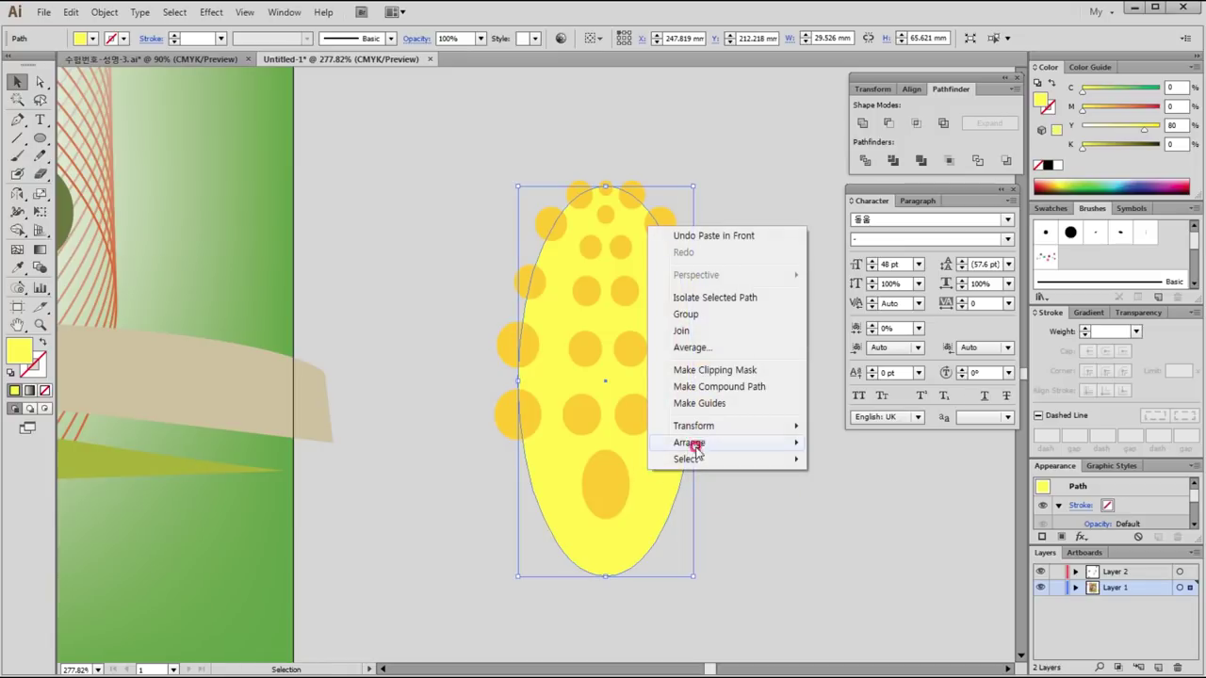
click(883, 443)
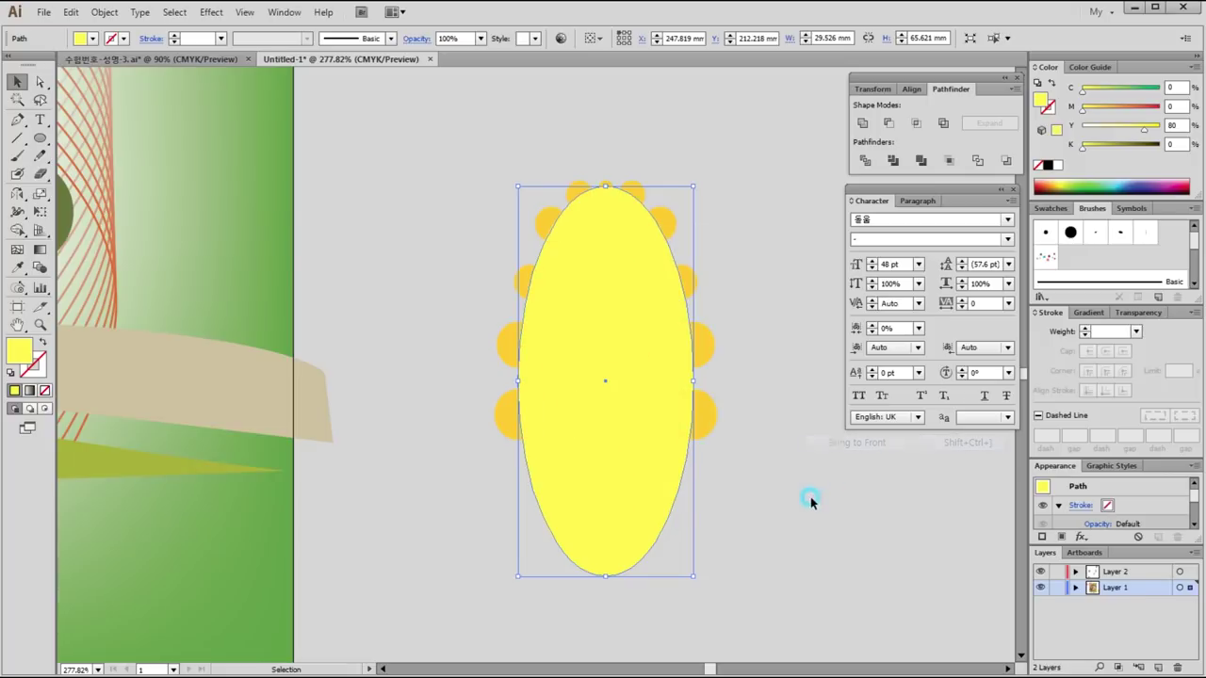
click(805, 499)
drag(444, 126, 787, 596)
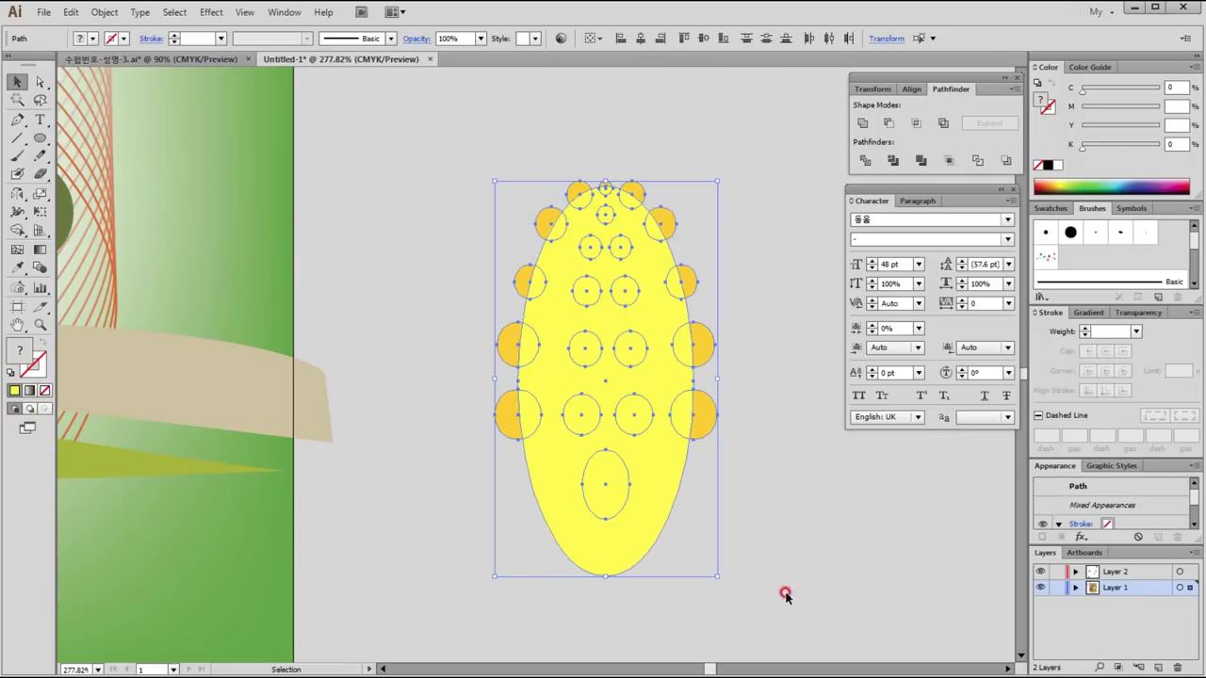
right_click(647, 464)
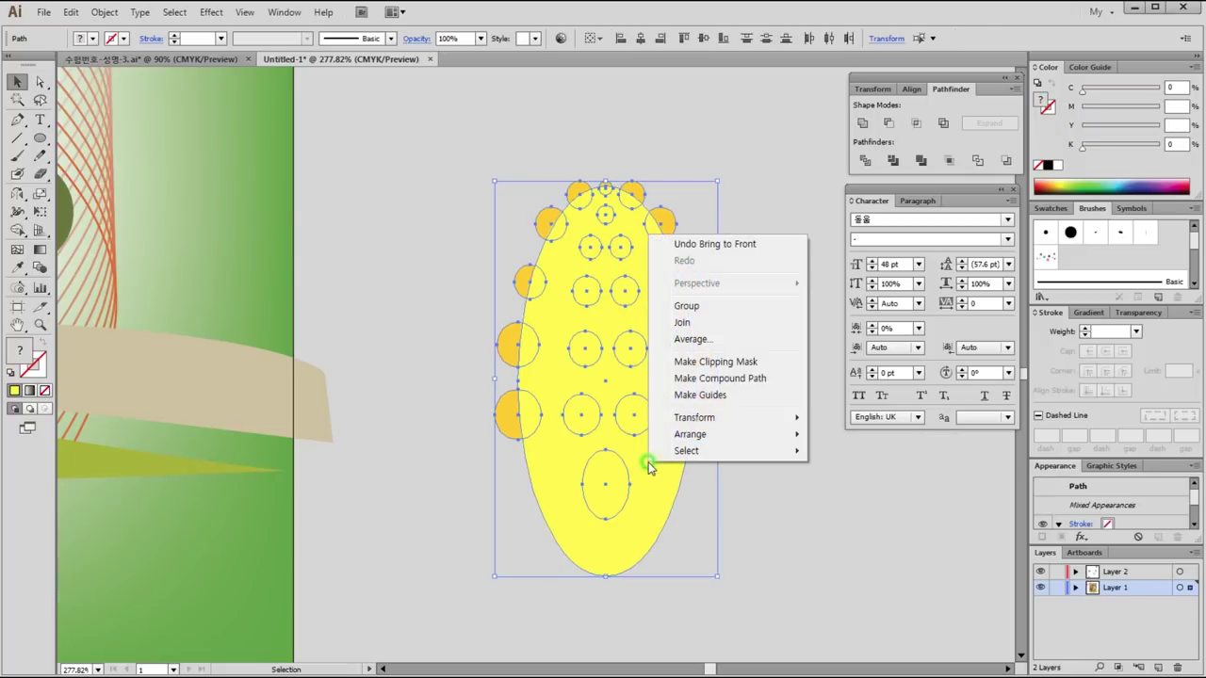
click(720, 362)
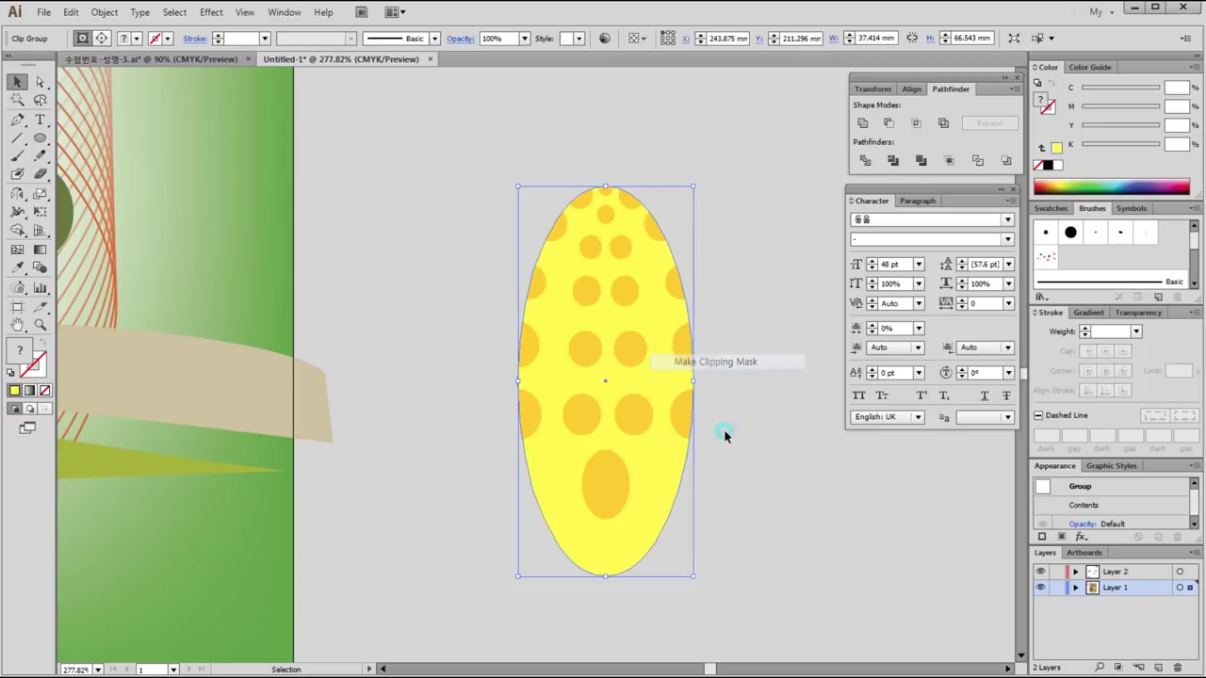
click(784, 495)
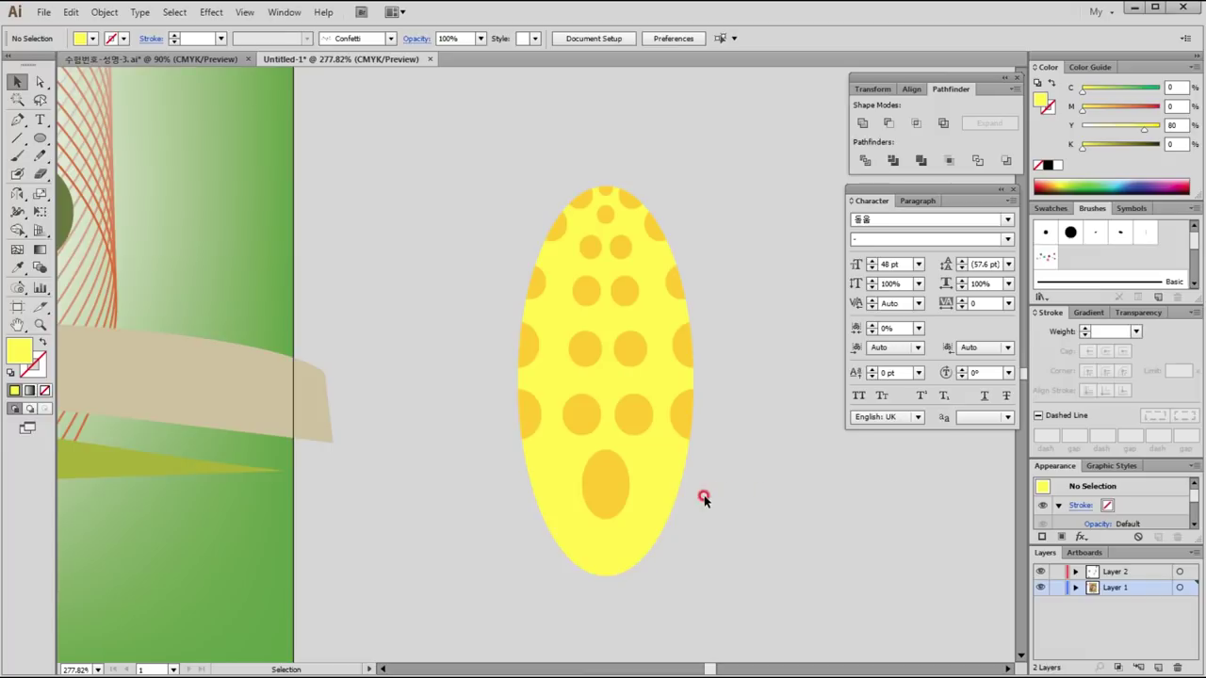
drag(730, 462, 687, 417)
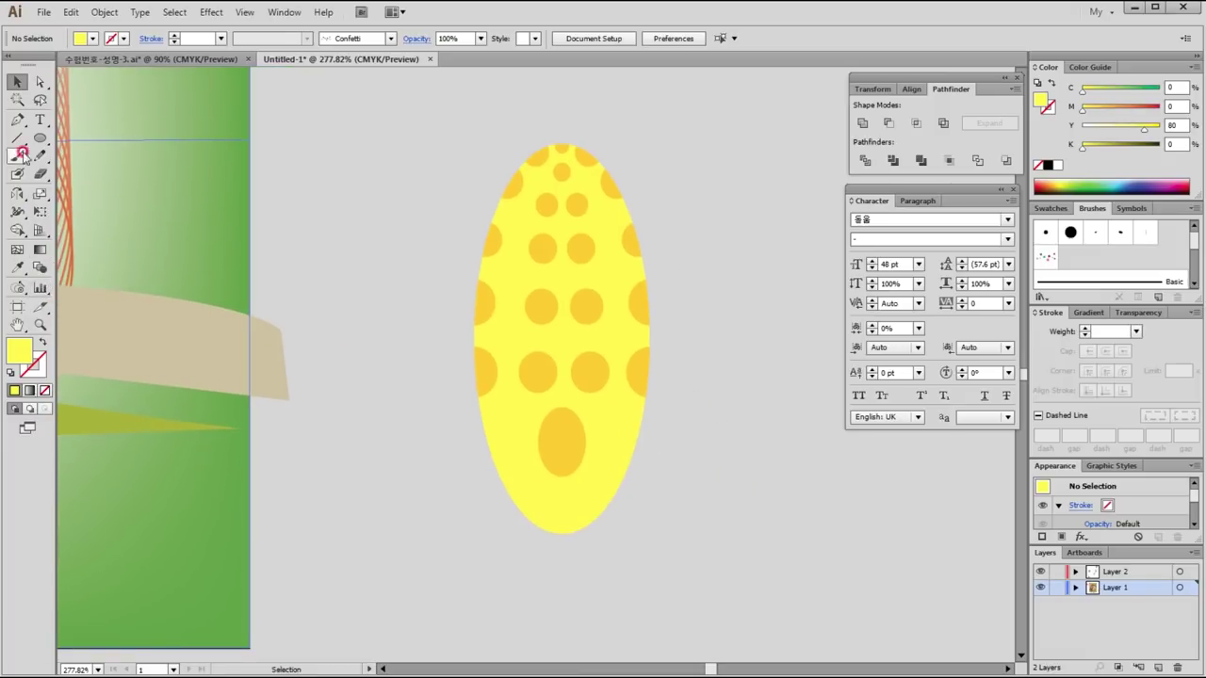
Step: Draw a closed olive-green leaf over the cob's lower left side
click(18, 120)
click(157, 424)
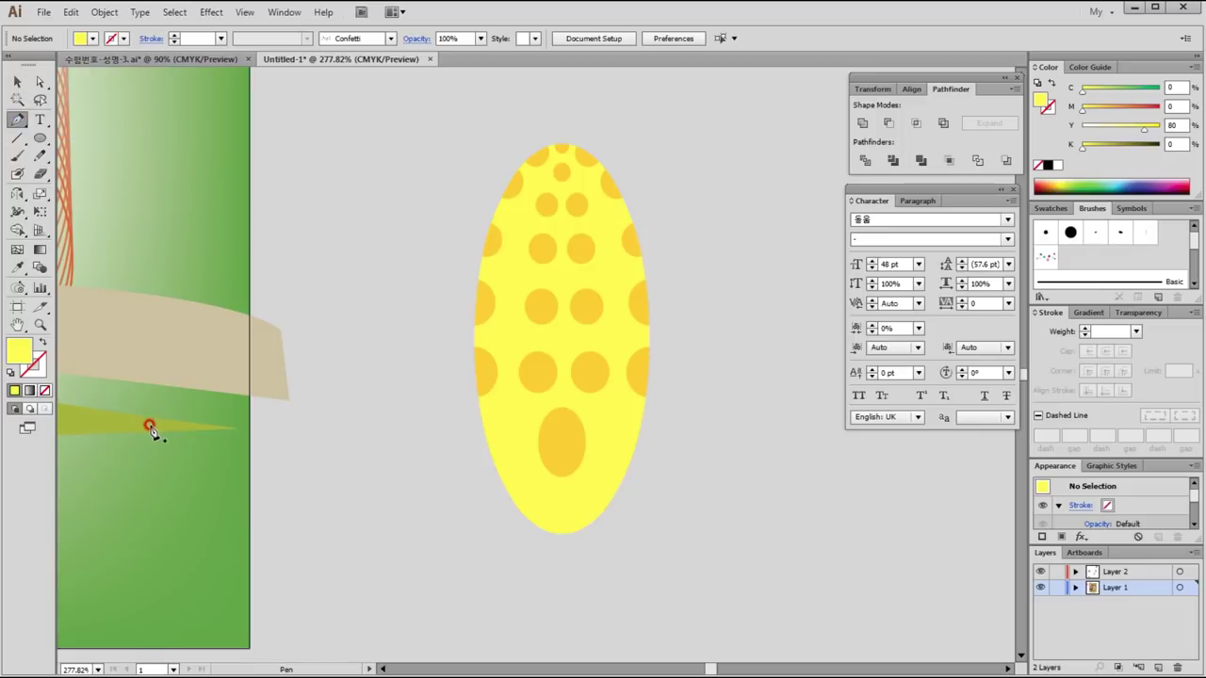
click(120, 421)
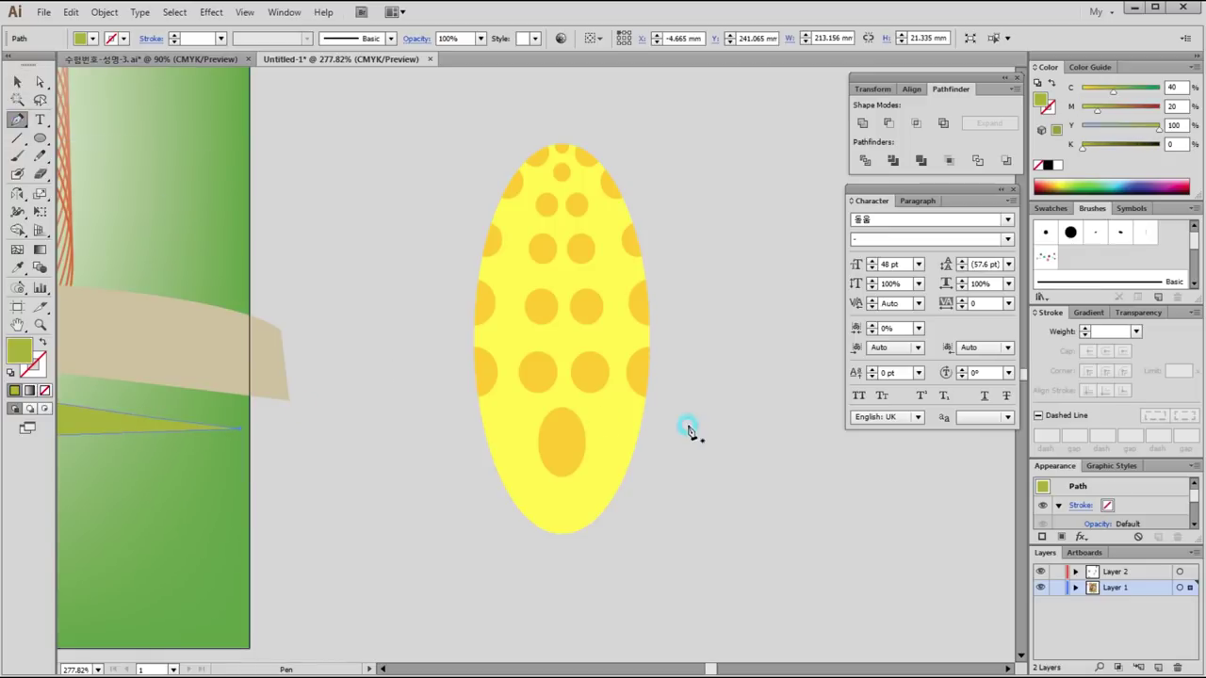
click(541, 482)
drag(496, 337, 511, 302)
click(496, 336)
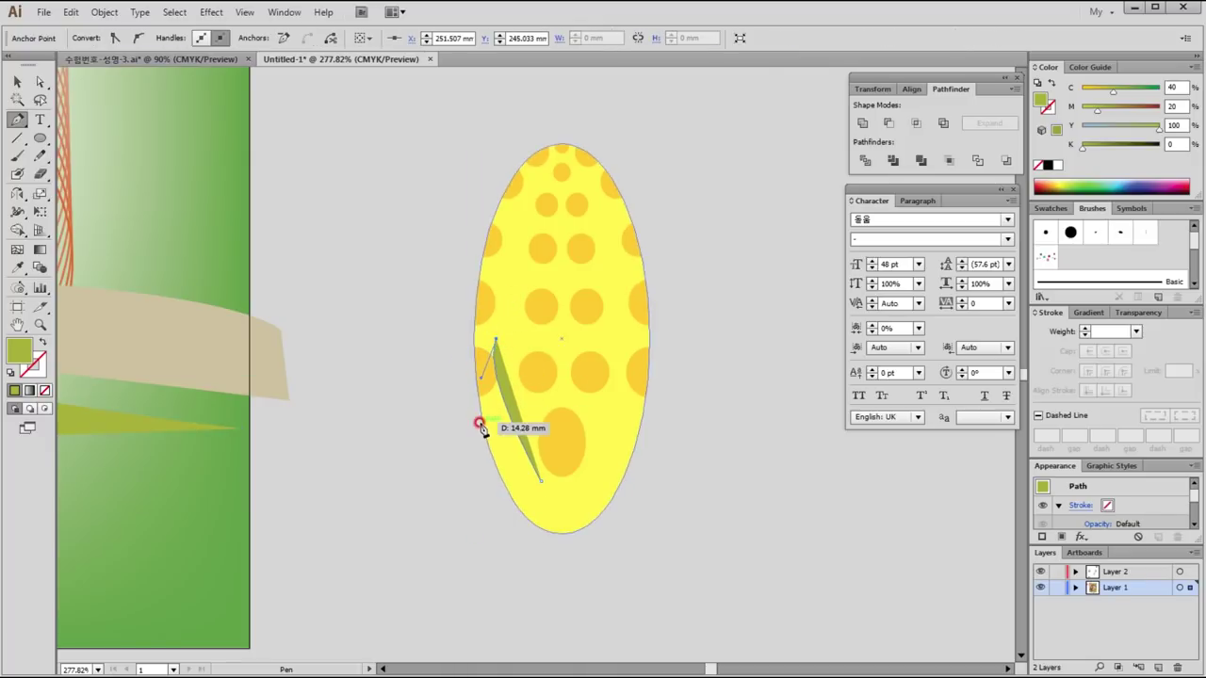
click(476, 462)
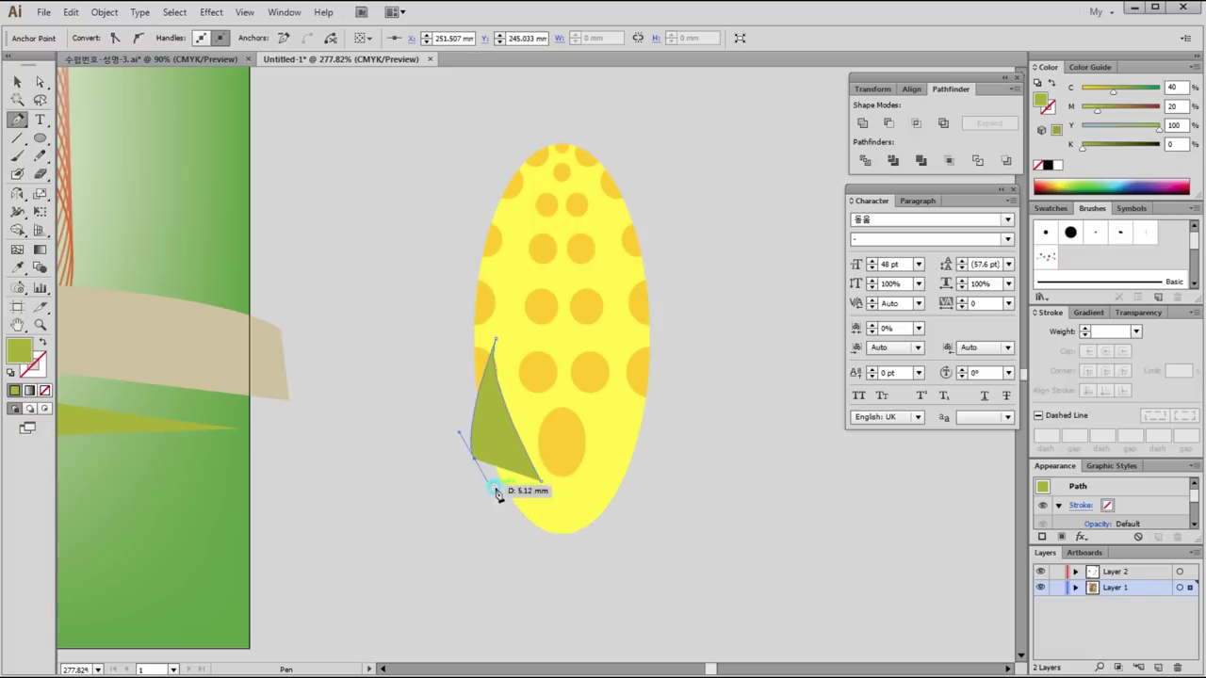
drag(512, 493, 538, 485)
click(542, 482)
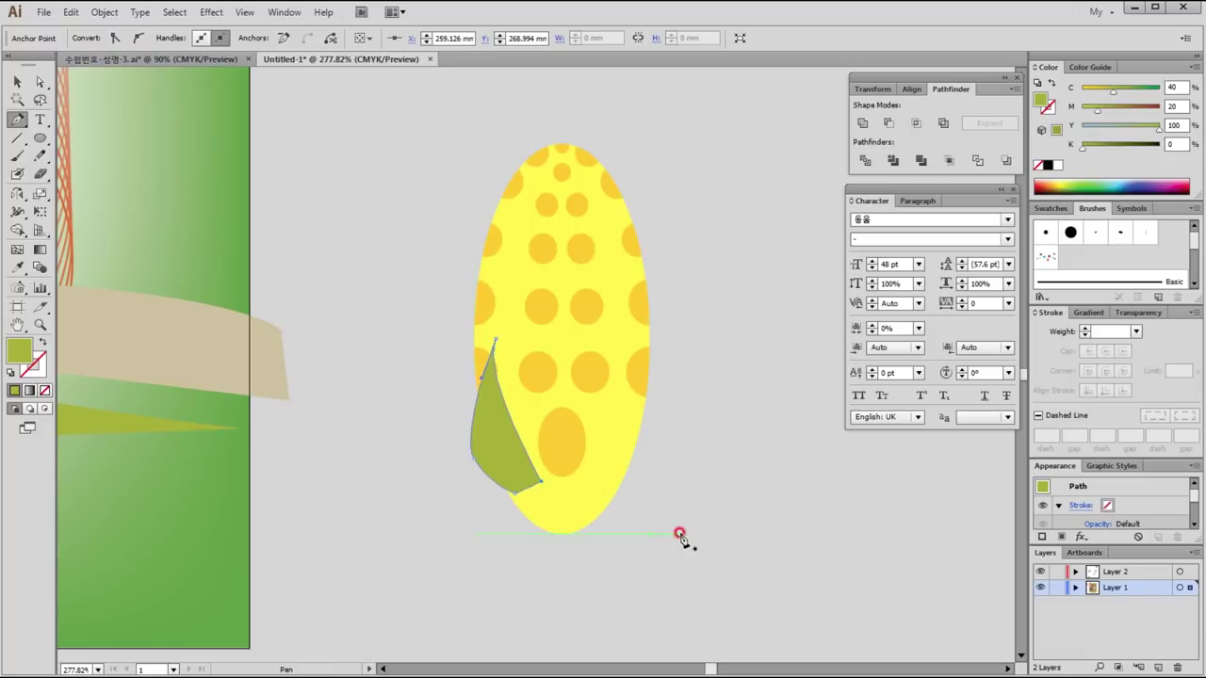
ctrl+click(669, 535)
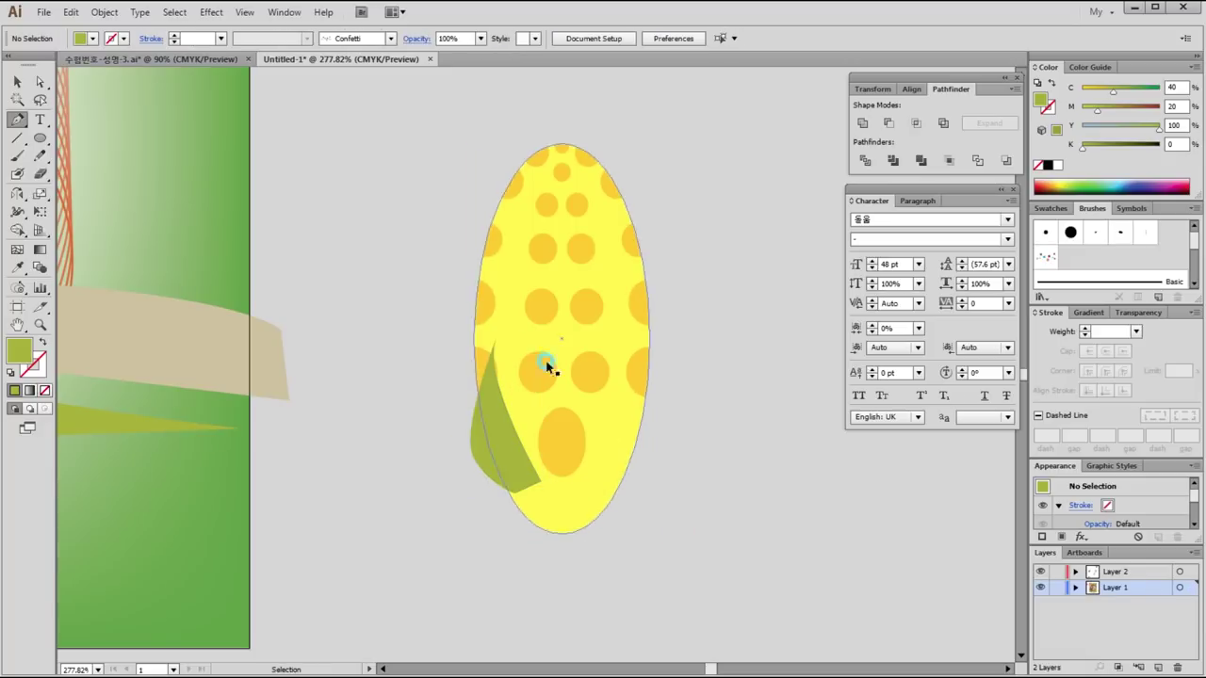
Step: Move the leaf's top anchor up and left to sharpen its tip
click(40, 82)
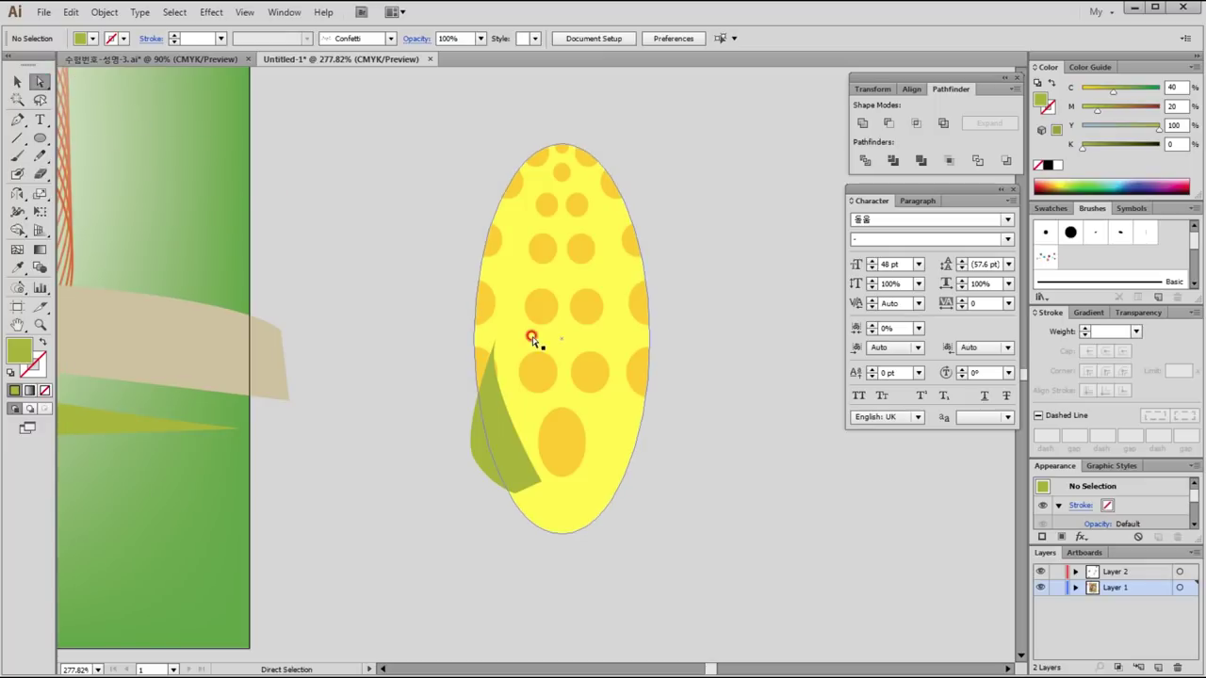
click(499, 340)
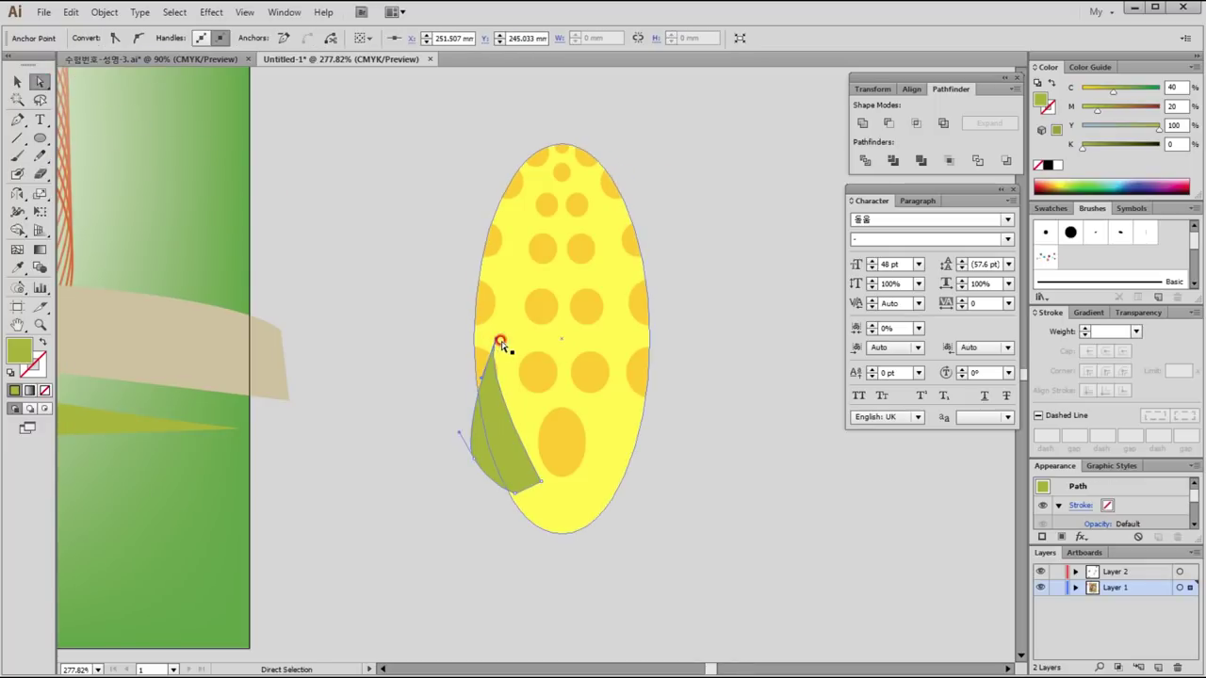
drag(493, 341, 475, 336)
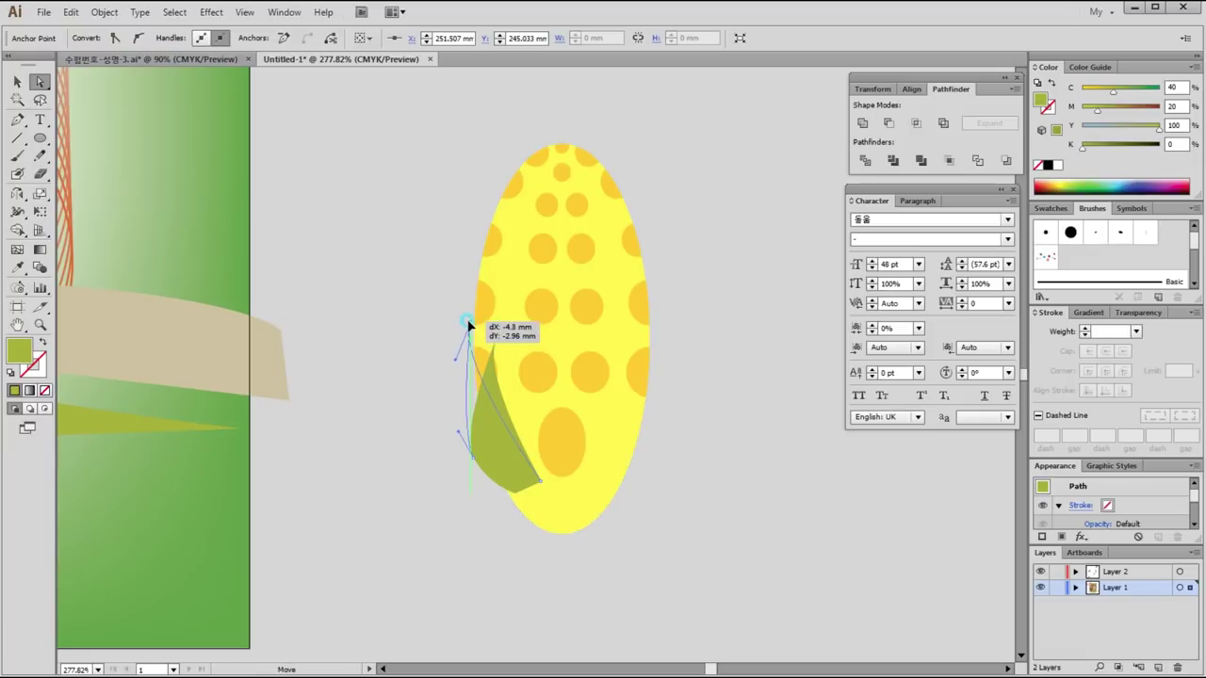
click(501, 518)
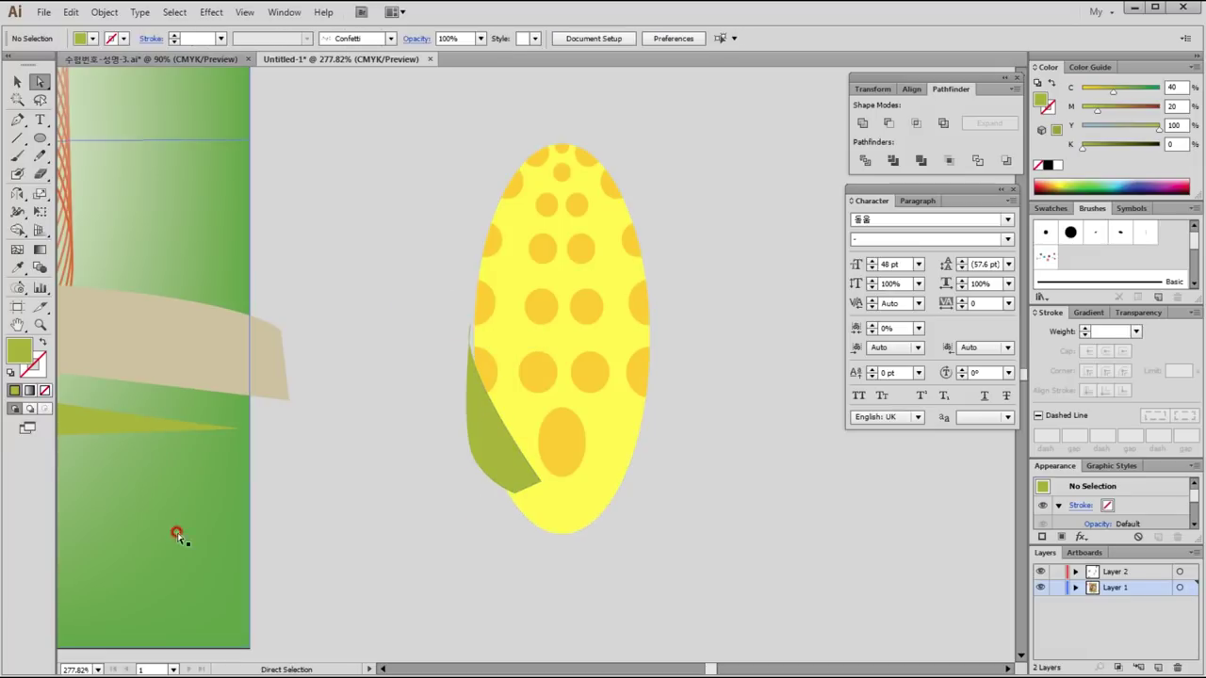
drag(350, 512, 514, 458)
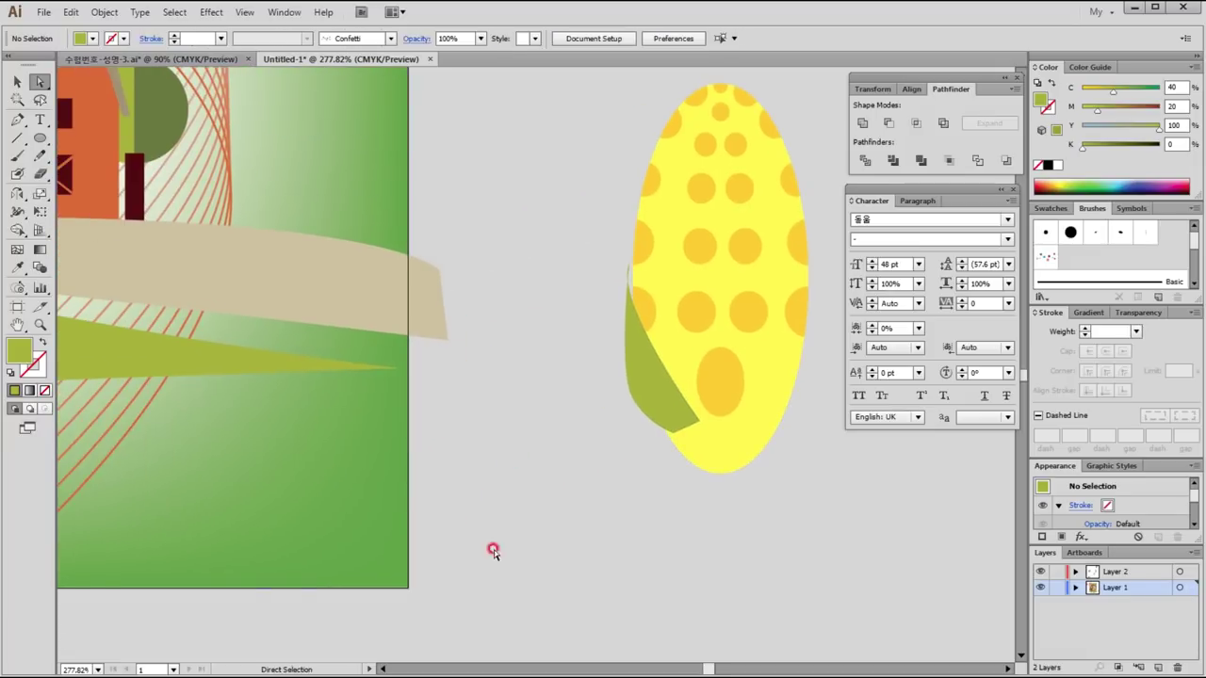
Step: Draw a darker green leaf outside the first one along the cob's left edge
key(ctrl+minus)
key(ctrl+minus)
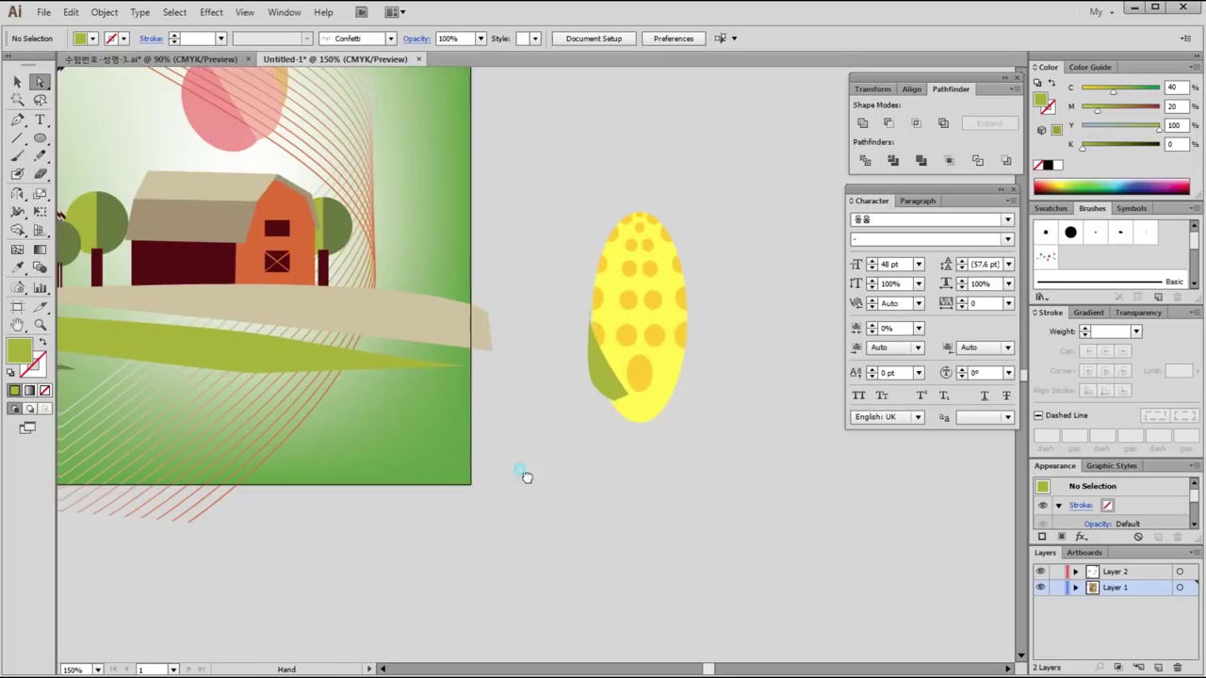
drag(524, 477, 606, 493)
click(87, 391)
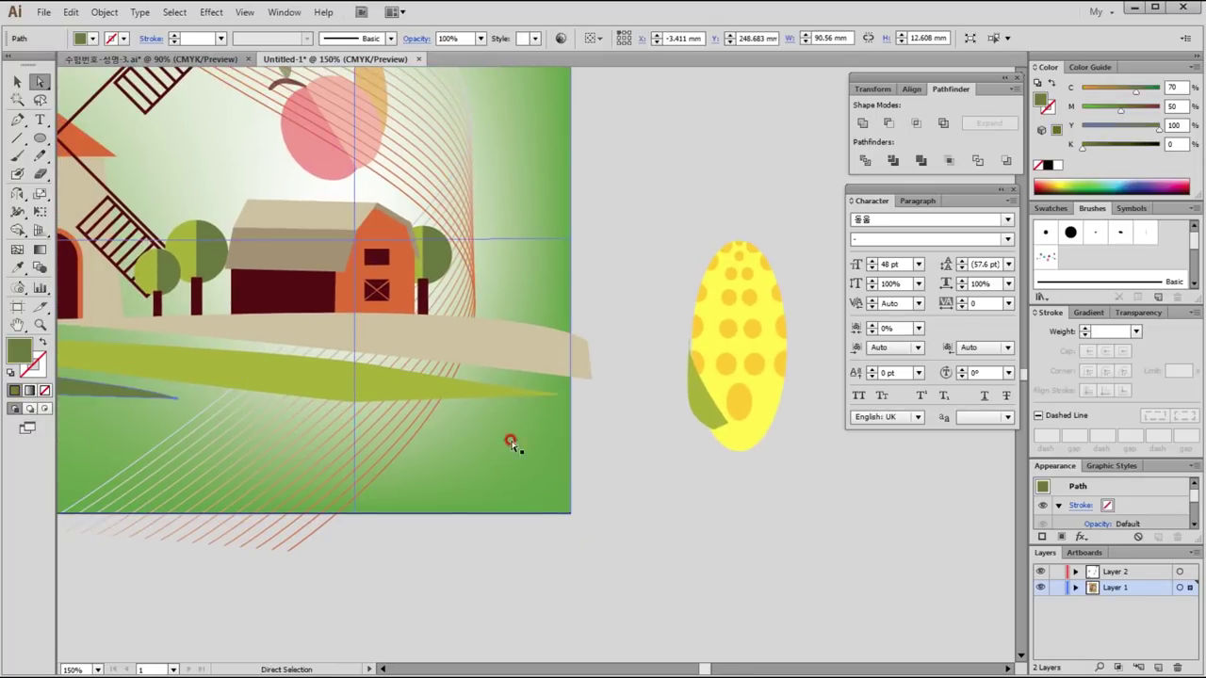
key(p)
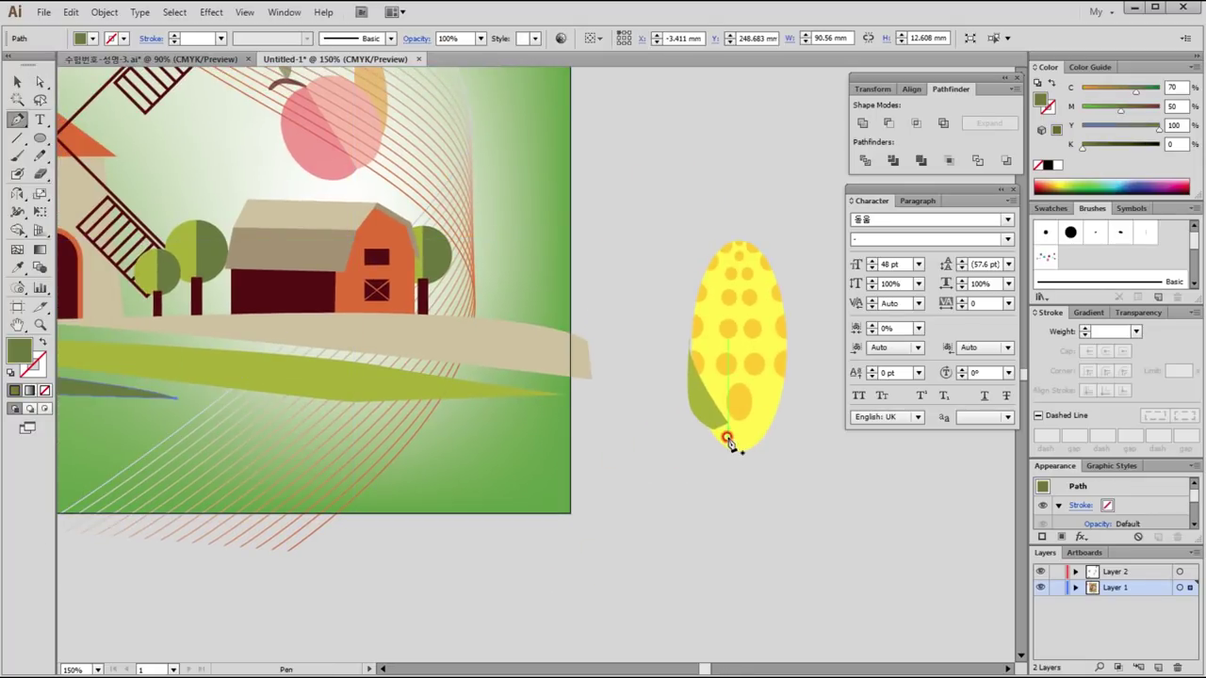
click(724, 430)
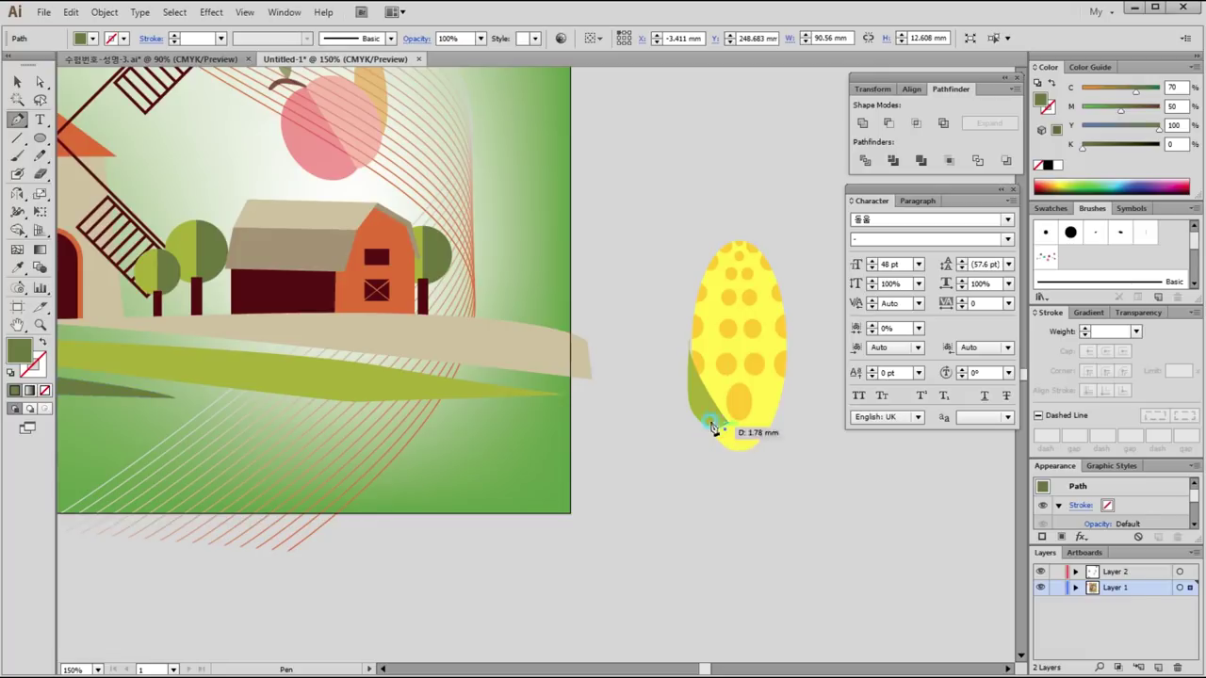
drag(680, 336, 690, 300)
click(680, 337)
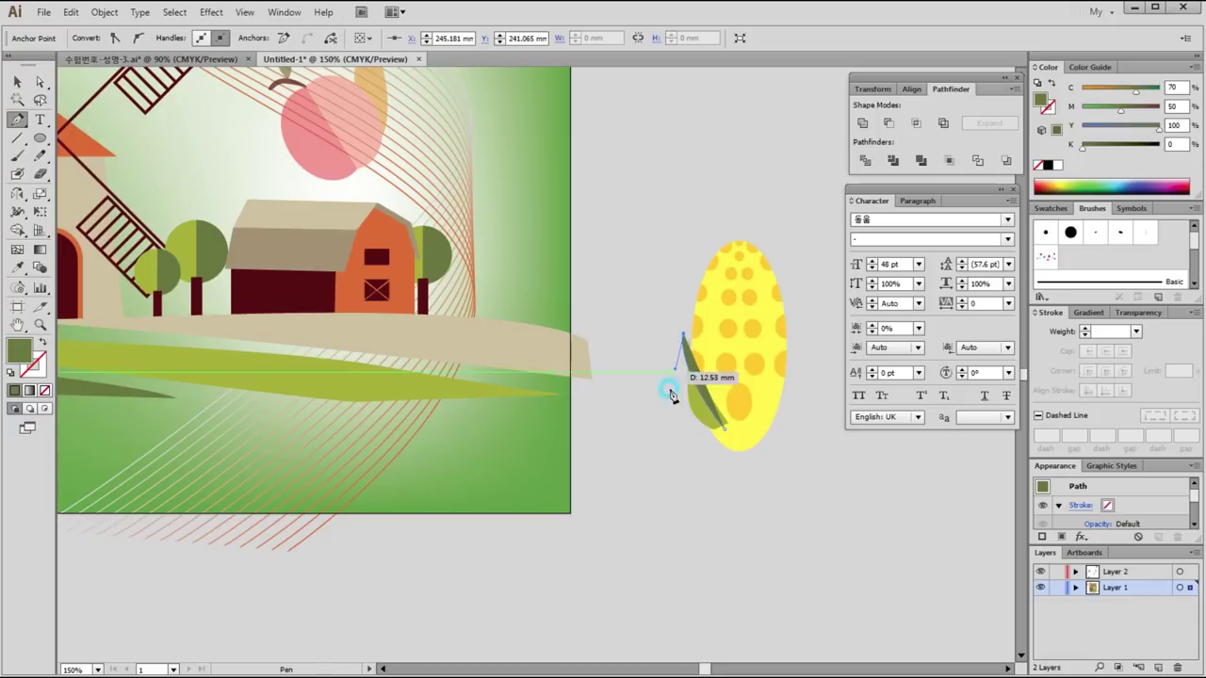
mouse_move(679, 415)
mouse_down()
mouse_move(691, 434)
mouse_move(748, 425)
mouse_move(608, 450)
mouse_up()
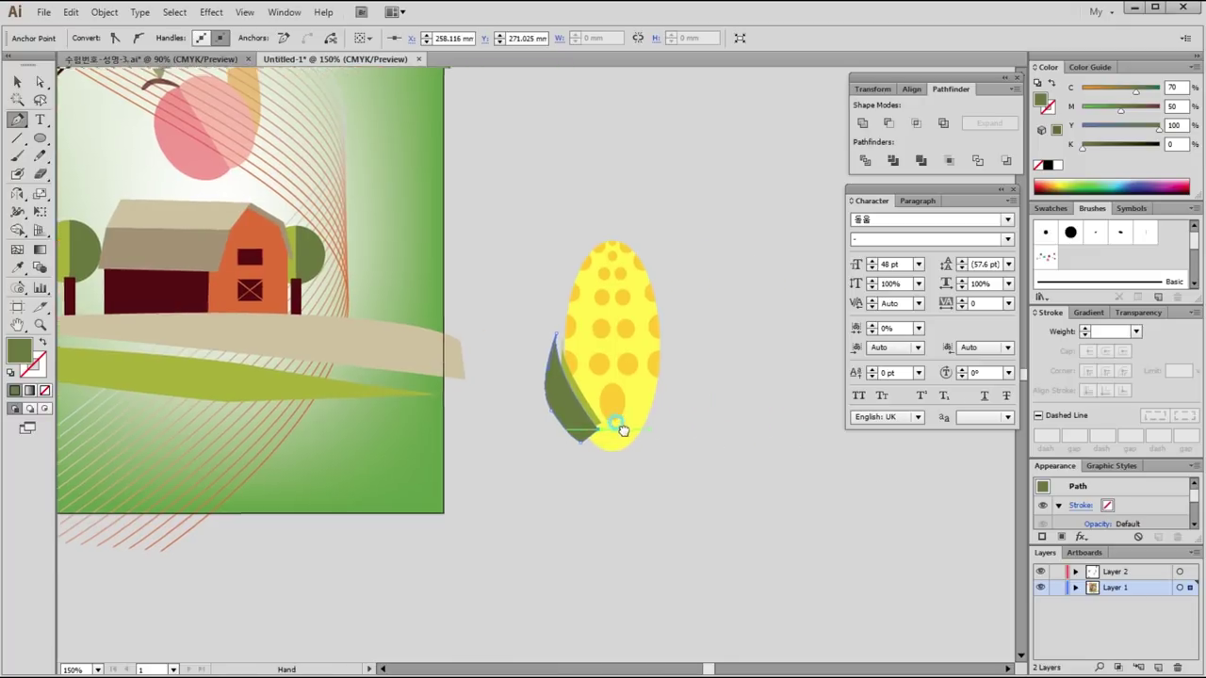
click(17, 82)
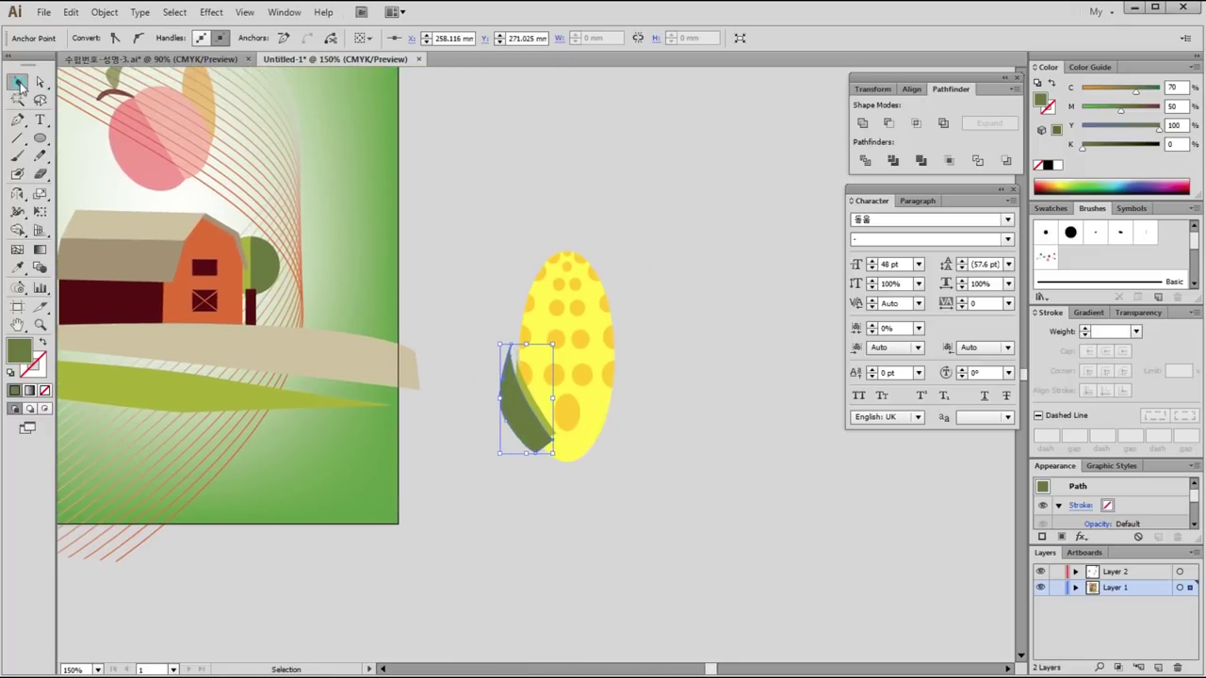
click(610, 489)
drag(372, 195, 754, 565)
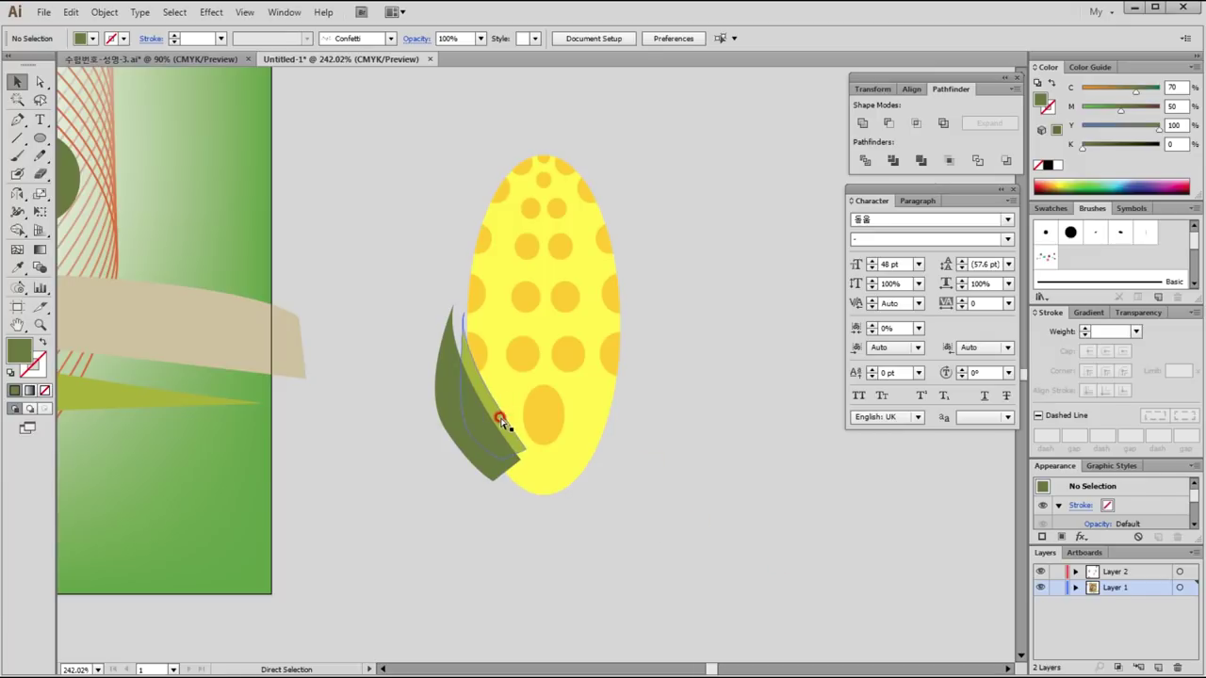
Step: Draw a yellow-green leaf sweeping right across the cob's base
click(496, 405)
key(p)
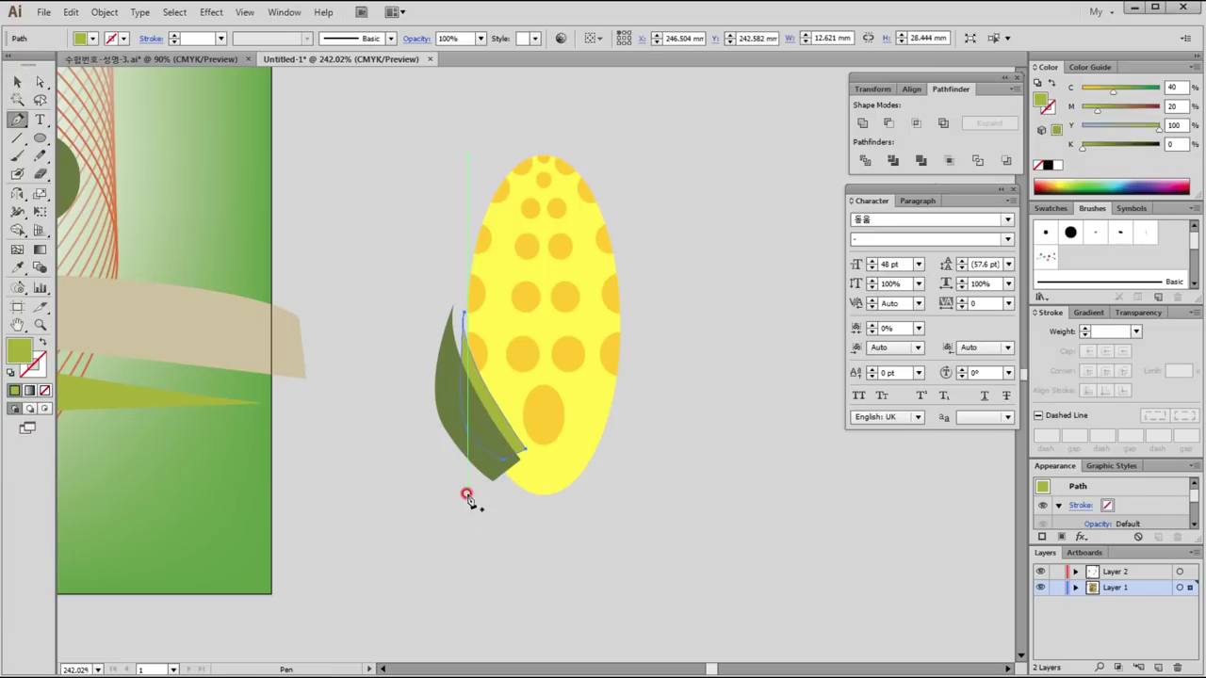
click(471, 491)
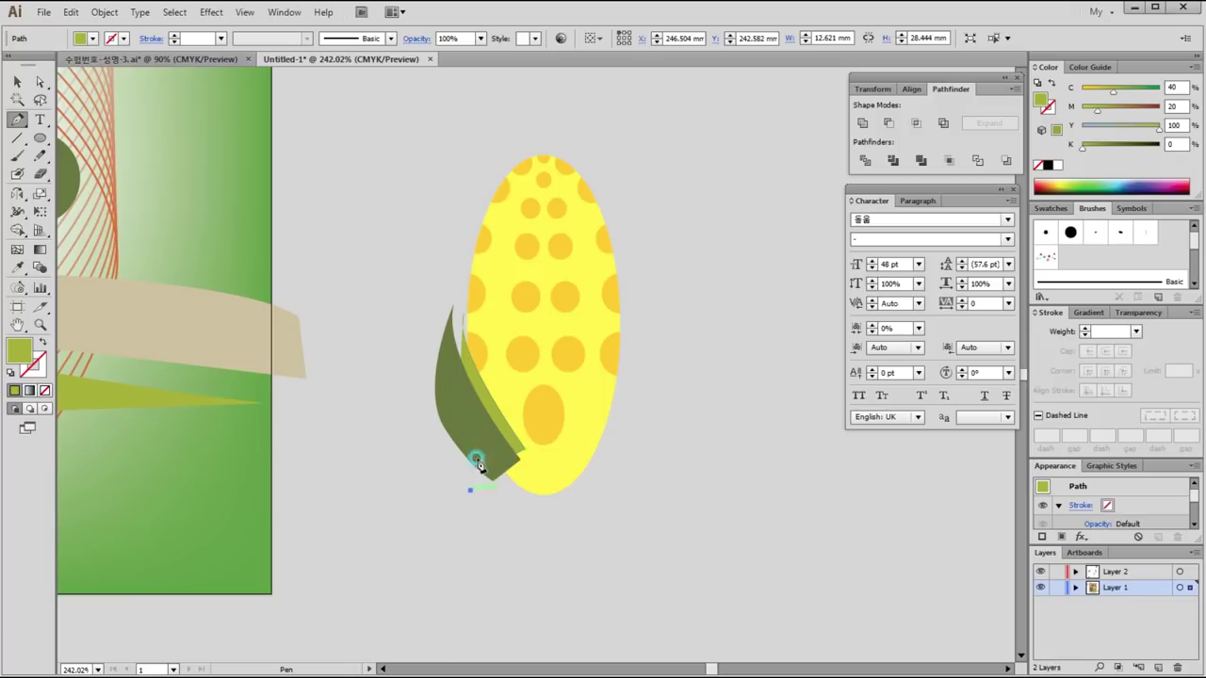
drag(539, 420, 584, 407)
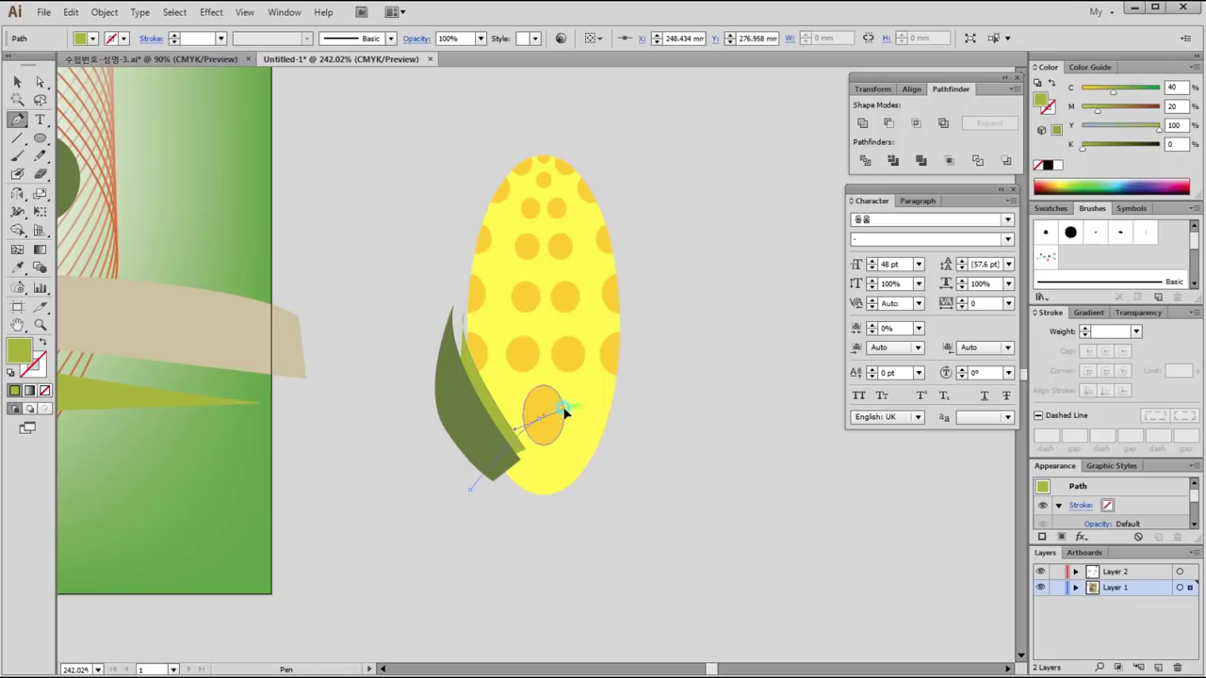
mouse_move(604, 381)
mouse_down()
mouse_move(588, 434)
mouse_move(499, 496)
mouse_up()
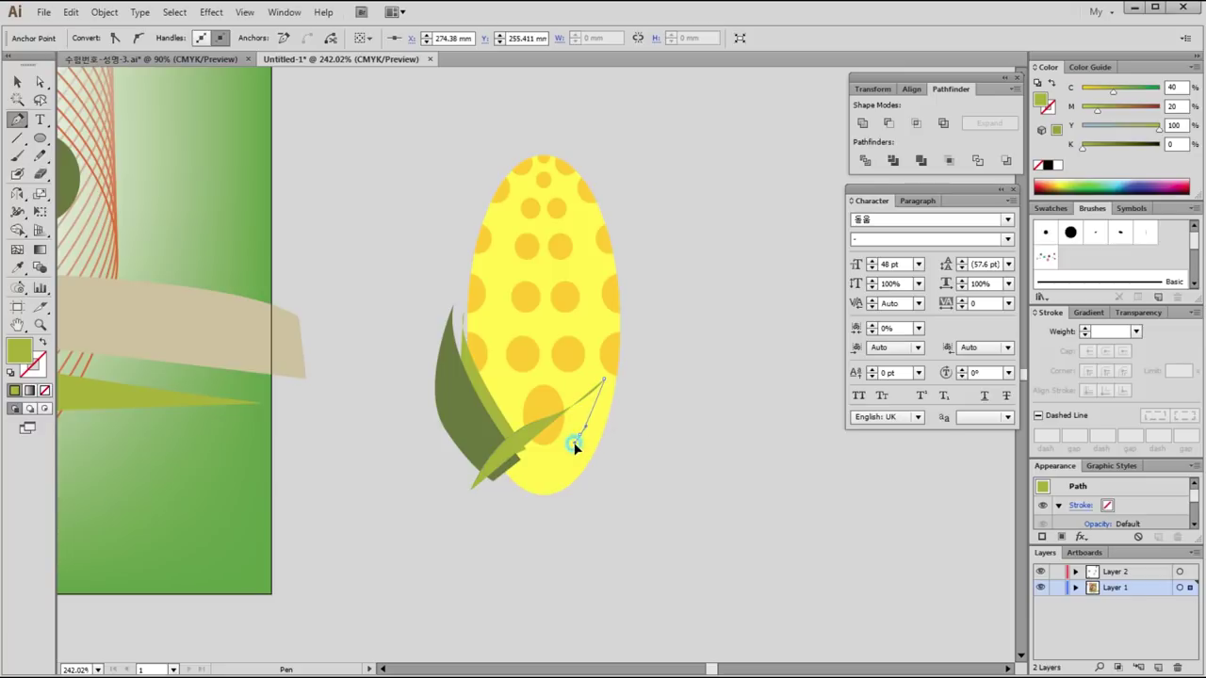
click(470, 490)
Step: Draw a dark olive leaf over it, wrapping the cob's lower front
ctrl+click(456, 431)
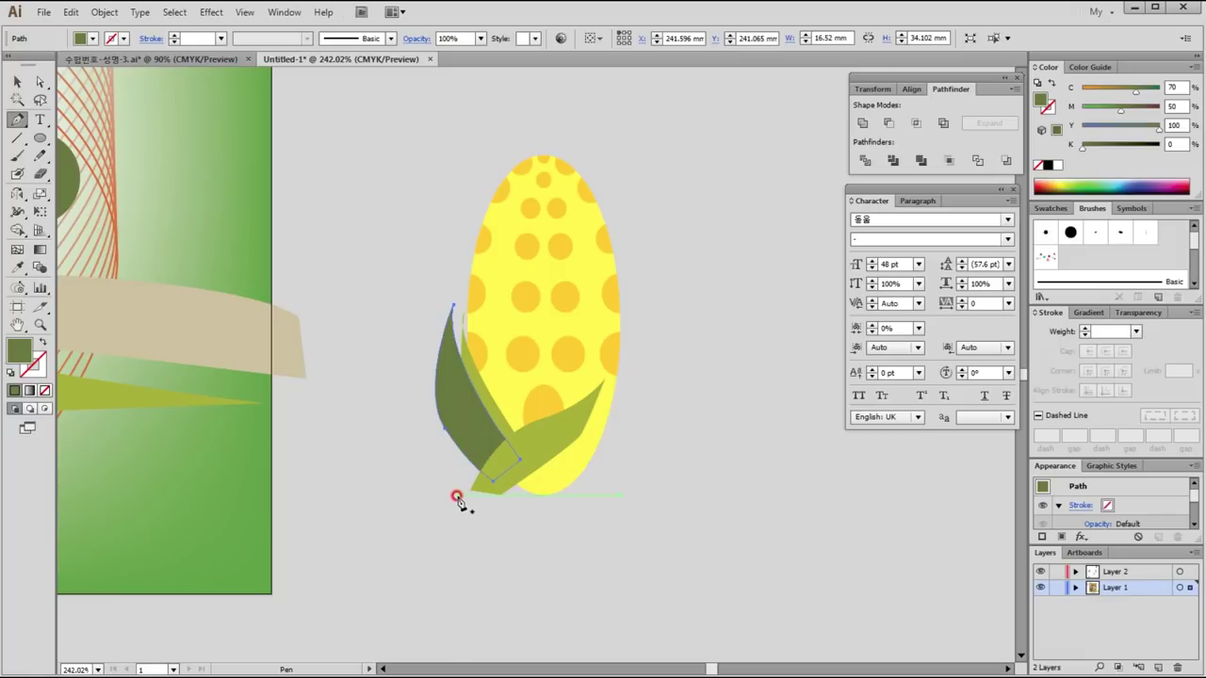
click(459, 508)
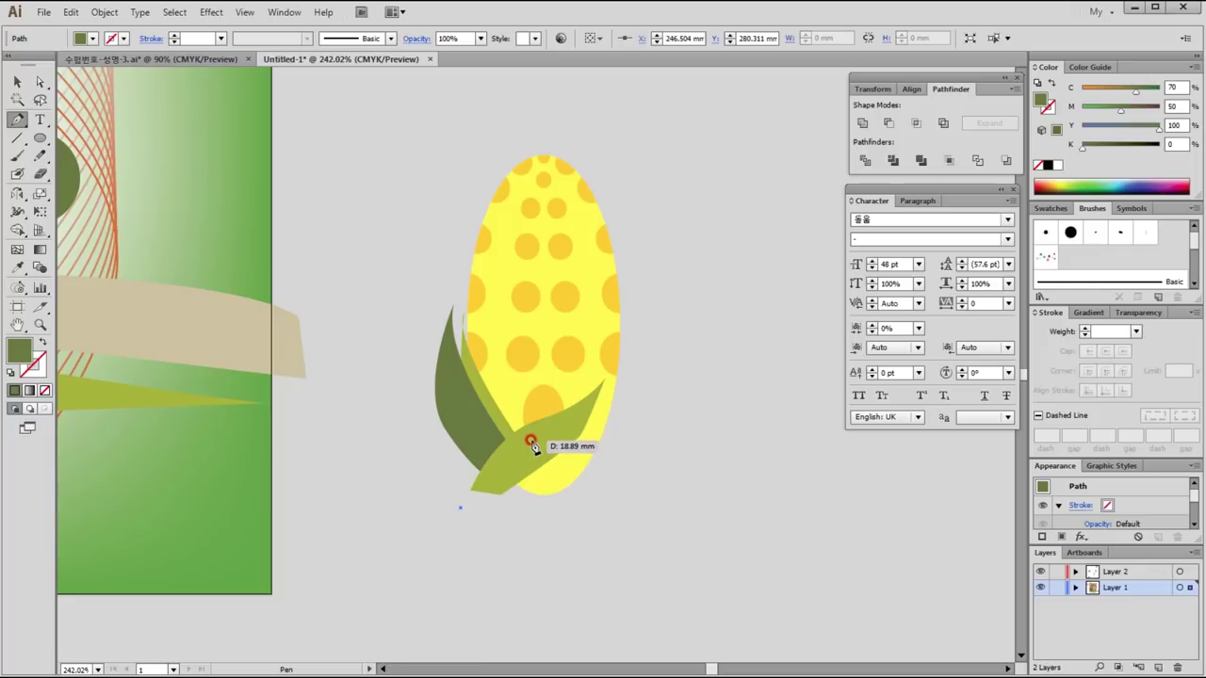
drag(553, 433, 605, 426)
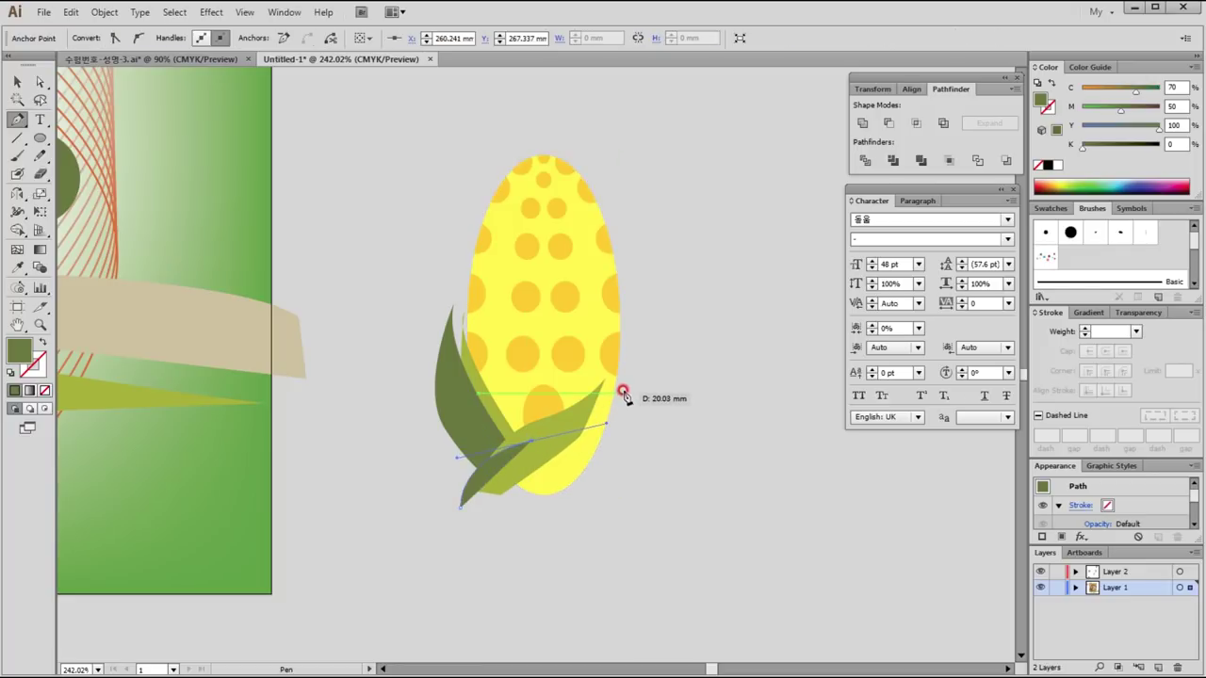
click(623, 394)
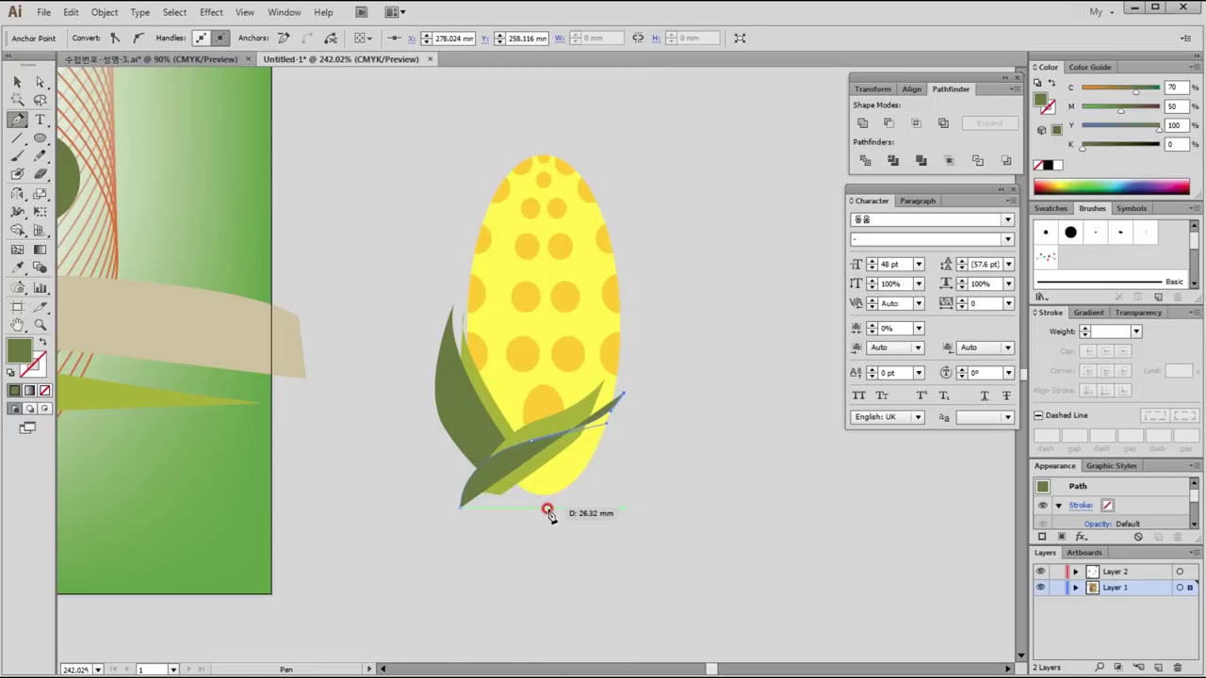
drag(544, 508, 499, 521)
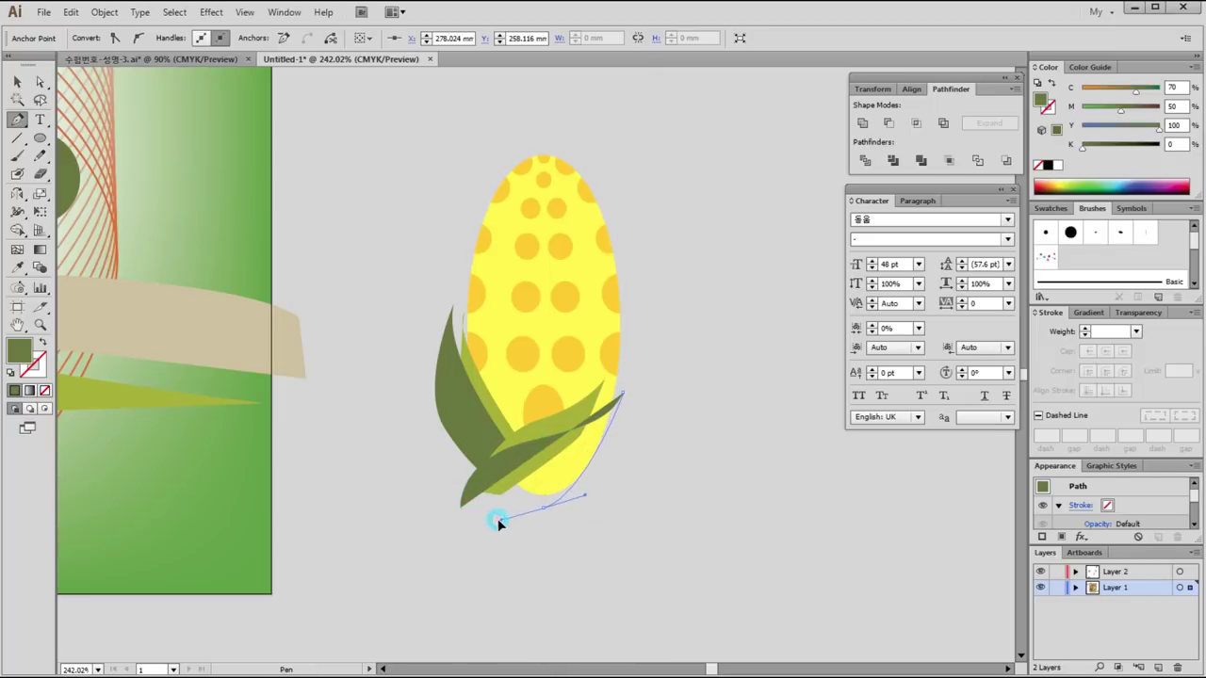
drag(496, 524, 458, 503)
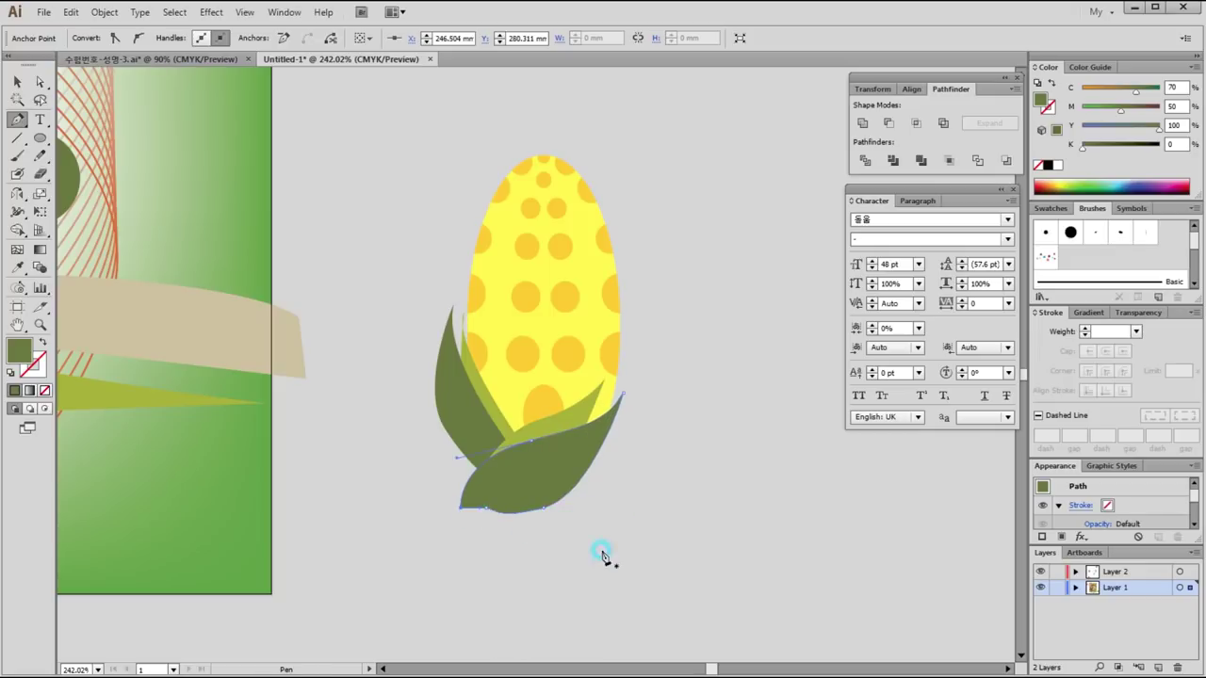
click(17, 82)
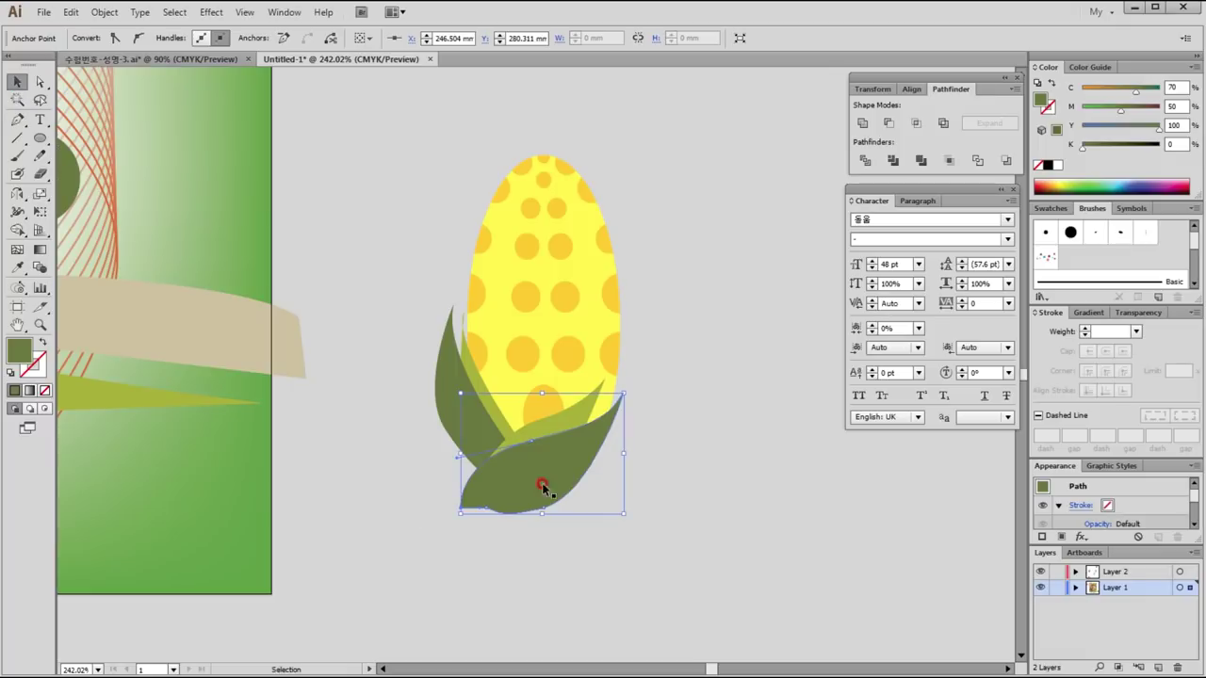
Step: Nudge the corn body slightly left behind its leaves
click(659, 487)
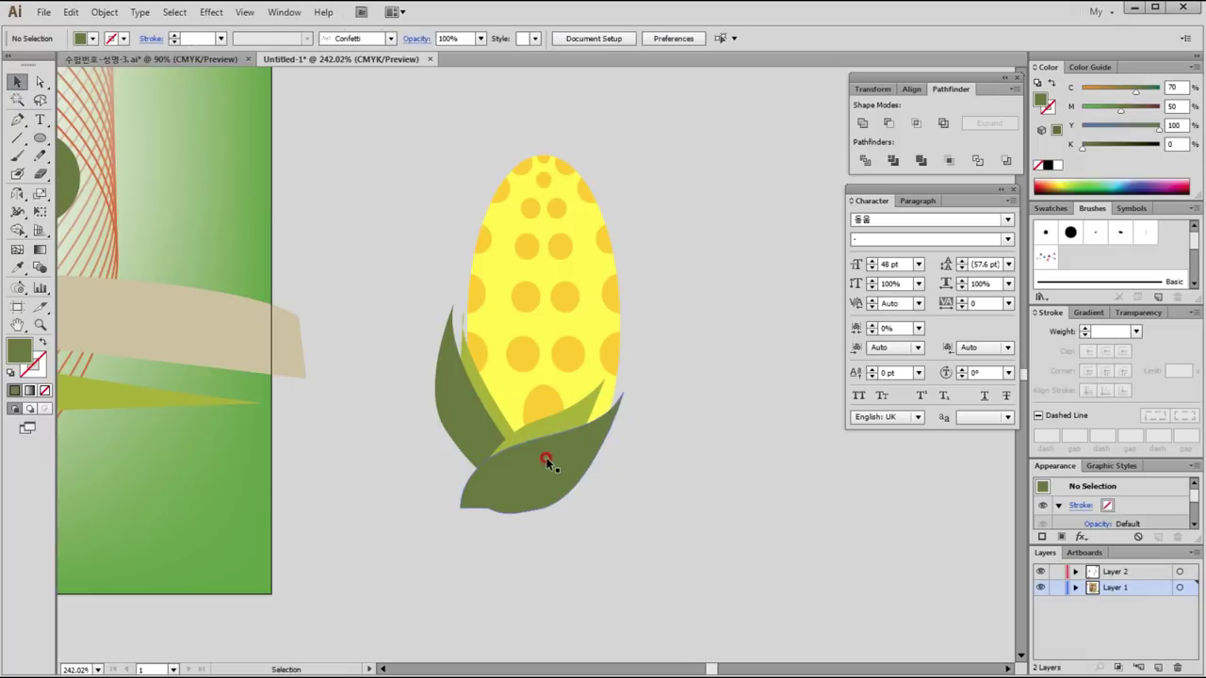
drag(369, 100, 780, 604)
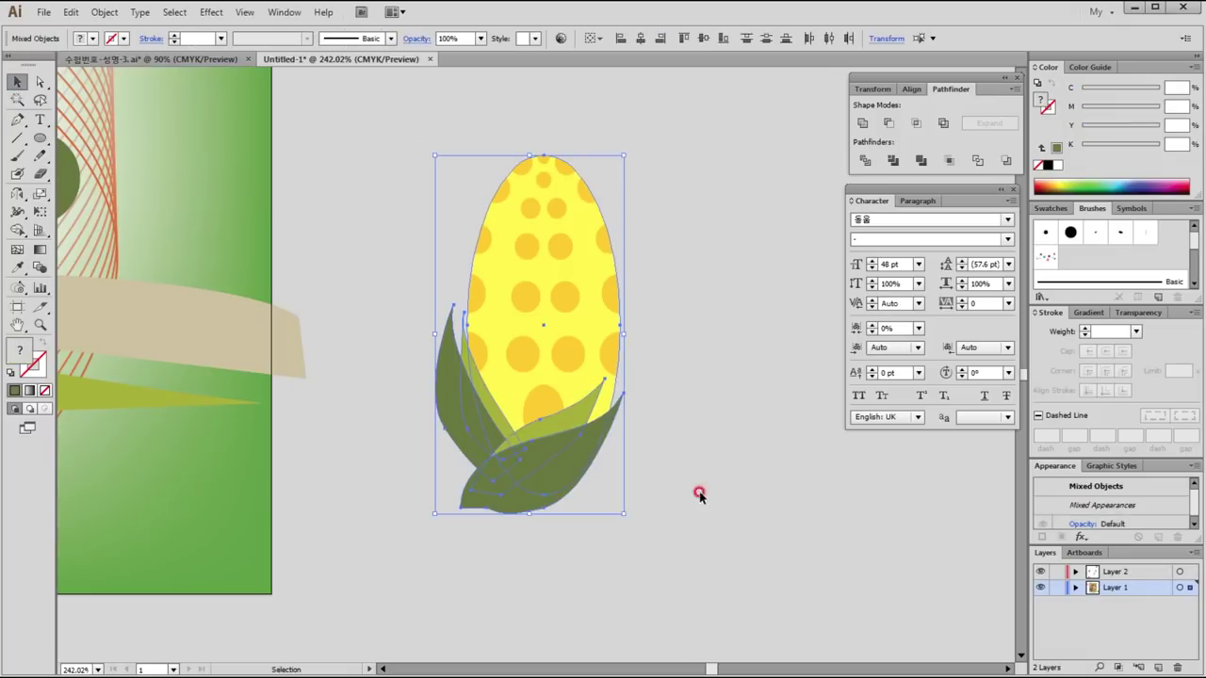
click(744, 476)
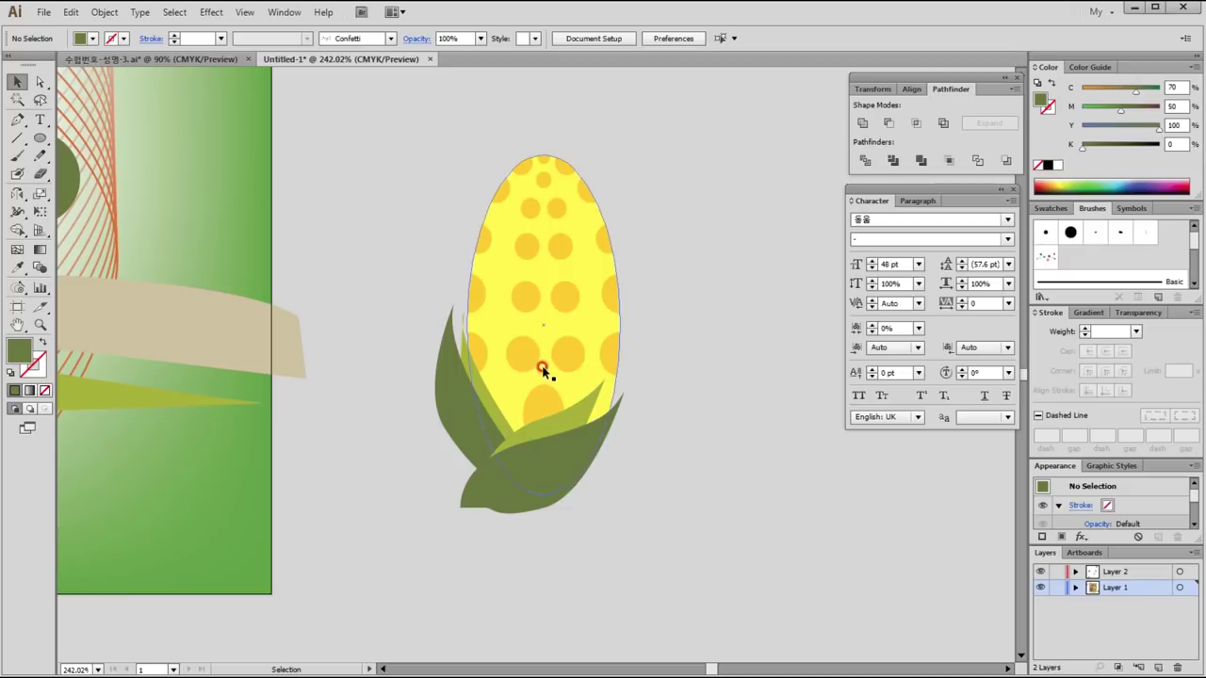
click(563, 377)
drag(577, 455, 572, 456)
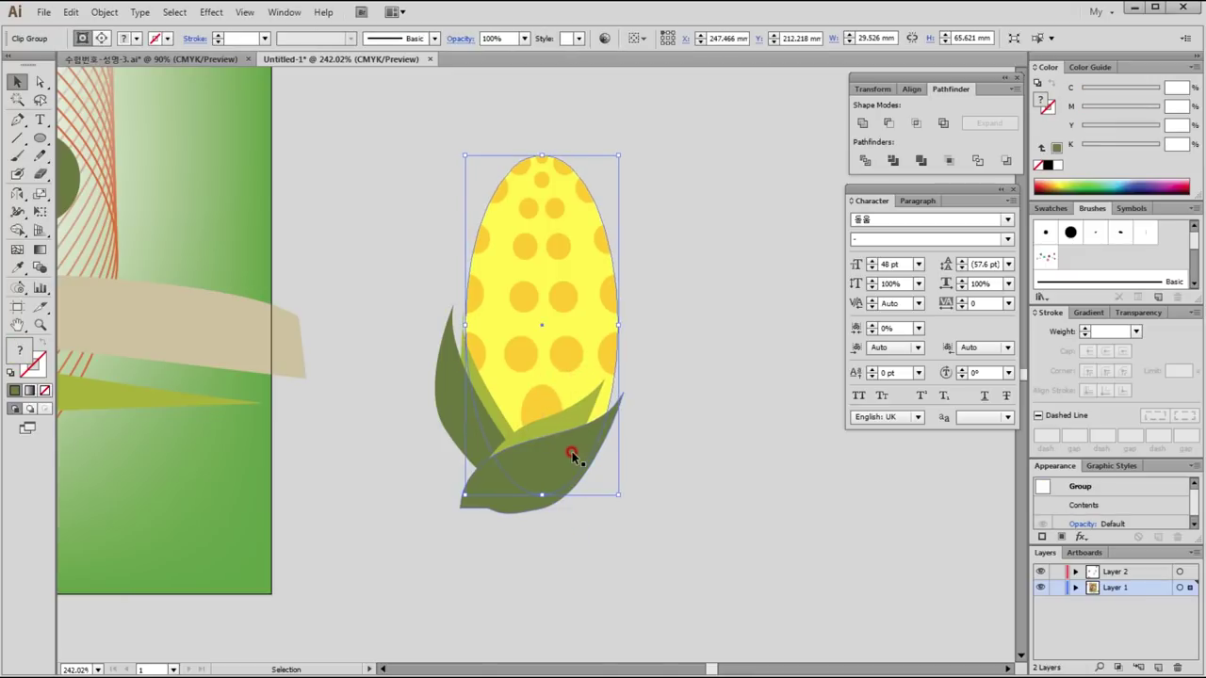
key(Left)
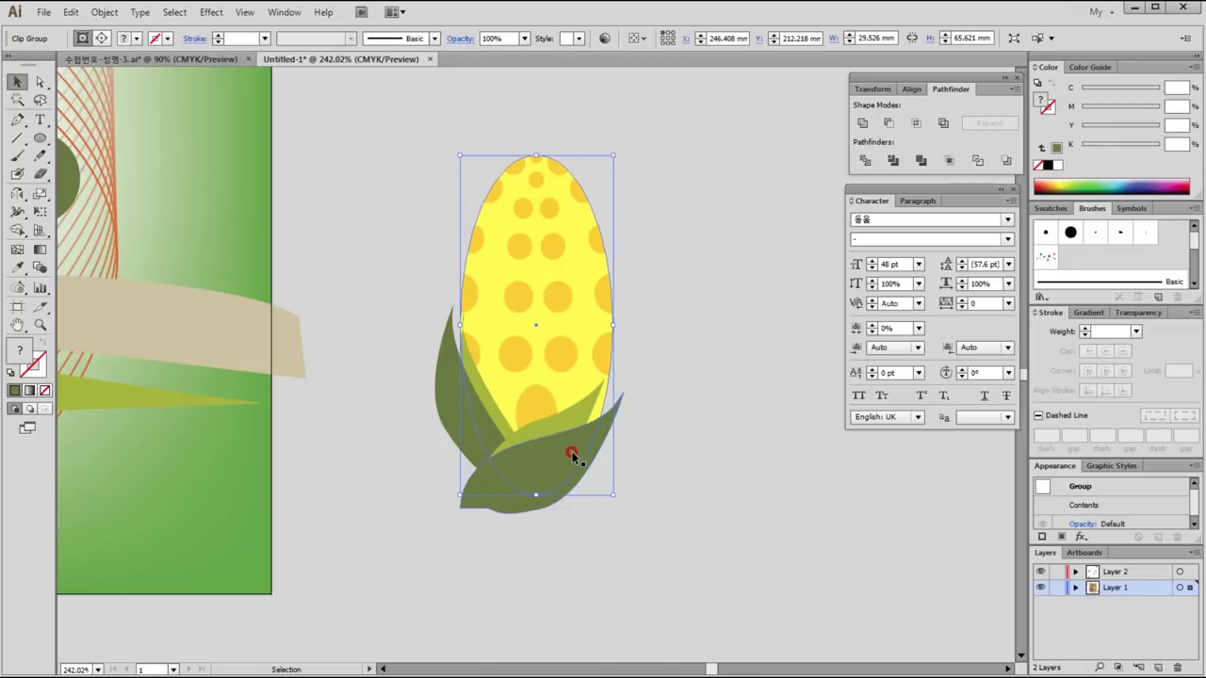
key(Left)
click(718, 538)
Step: Group the corn body together with all its leaves
drag(358, 108, 748, 609)
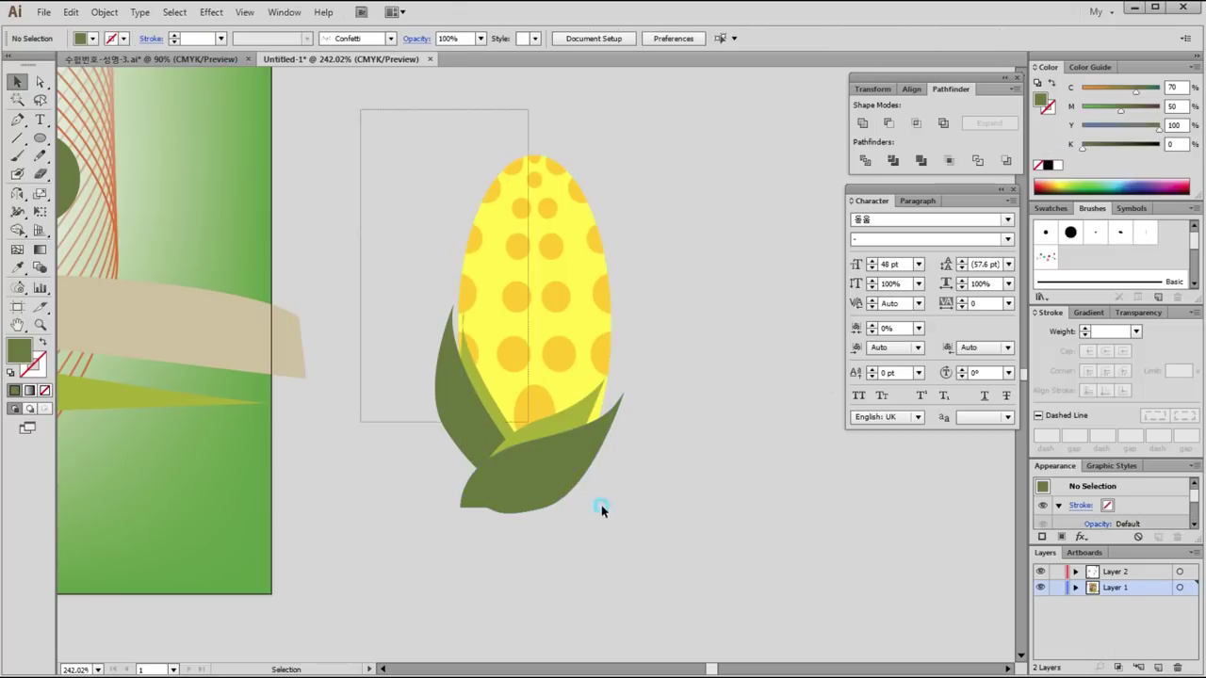
key(a)
key(v)
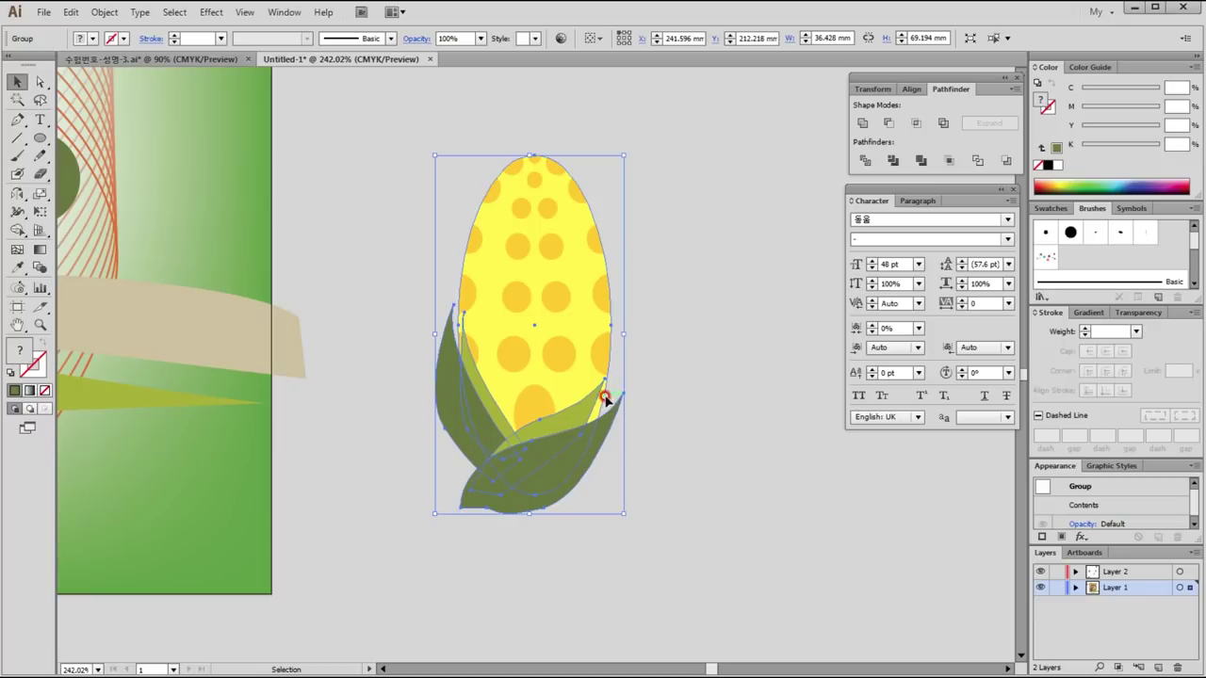
key(ctrl+minus)
key(ctrl+minus)
key(ctrl+minus)
Step: Place the corn group in the poster's lower right, rotated to lean diagonally
drag(554, 413, 345, 403)
drag(378, 303, 438, 341)
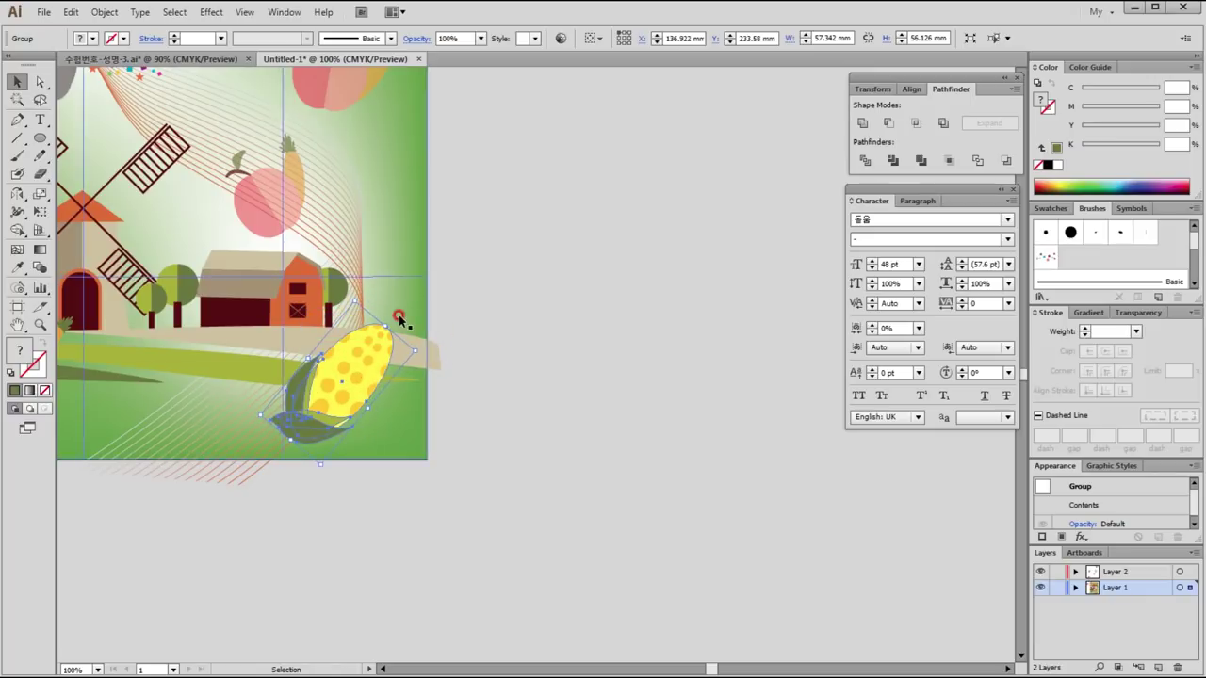
drag(418, 341, 430, 357)
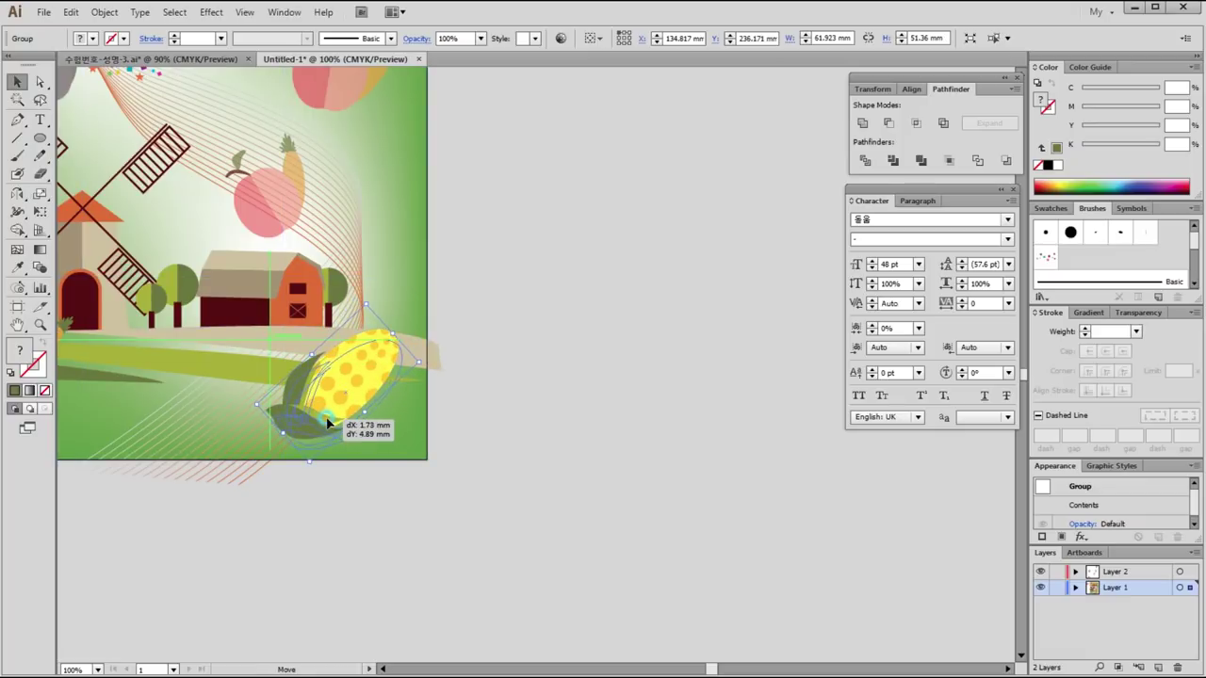
drag(327, 416, 332, 425)
click(400, 456)
drag(332, 352, 584, 509)
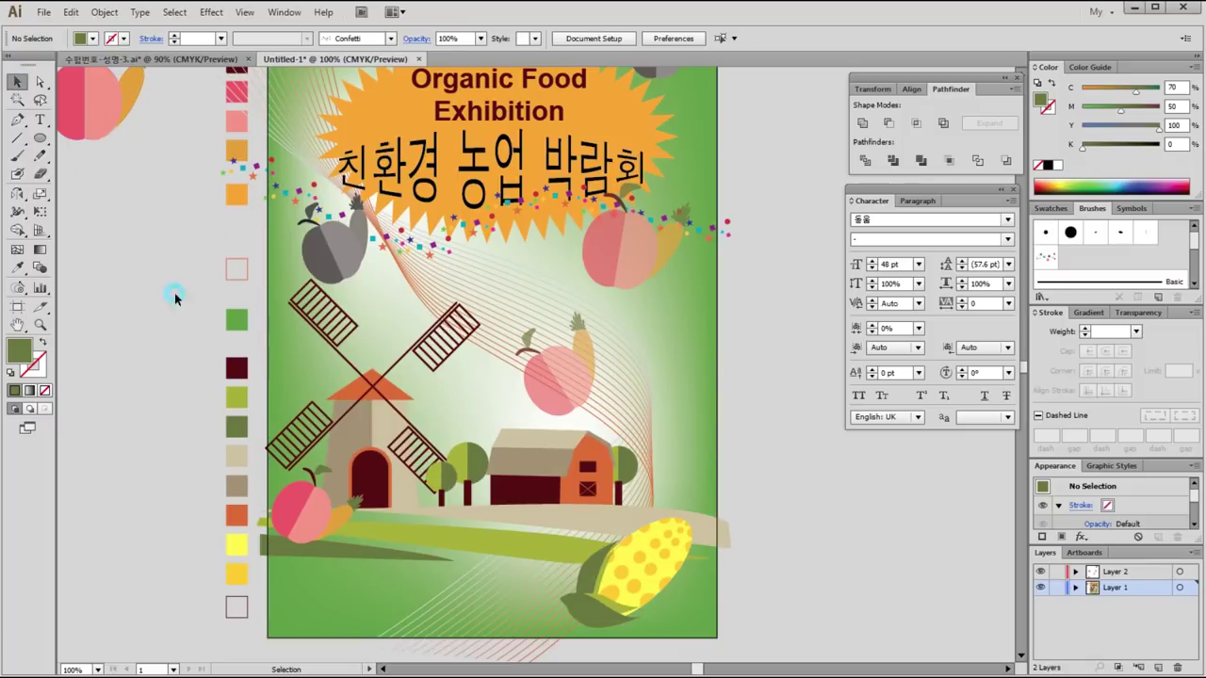
scroll(429, 231, up, 3)
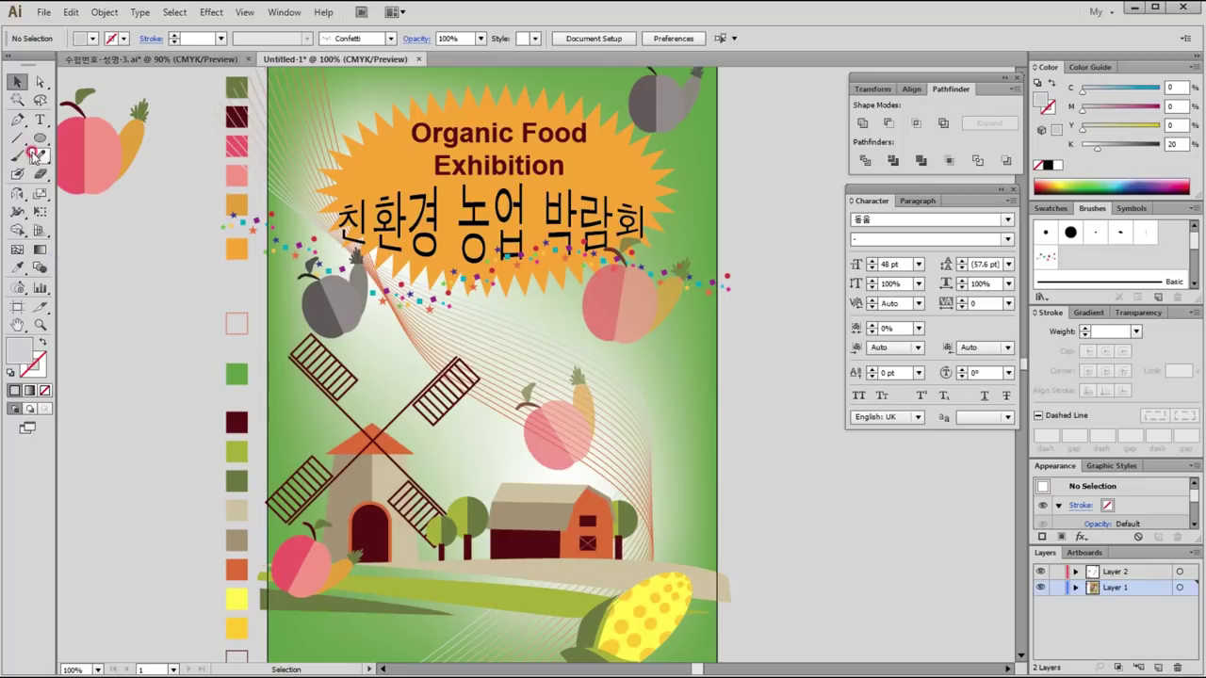
Step: Add the slogan '안심먹거리로 미래를 약속합니다.' at 20 pt beneath the orange title starburst
click(17, 121)
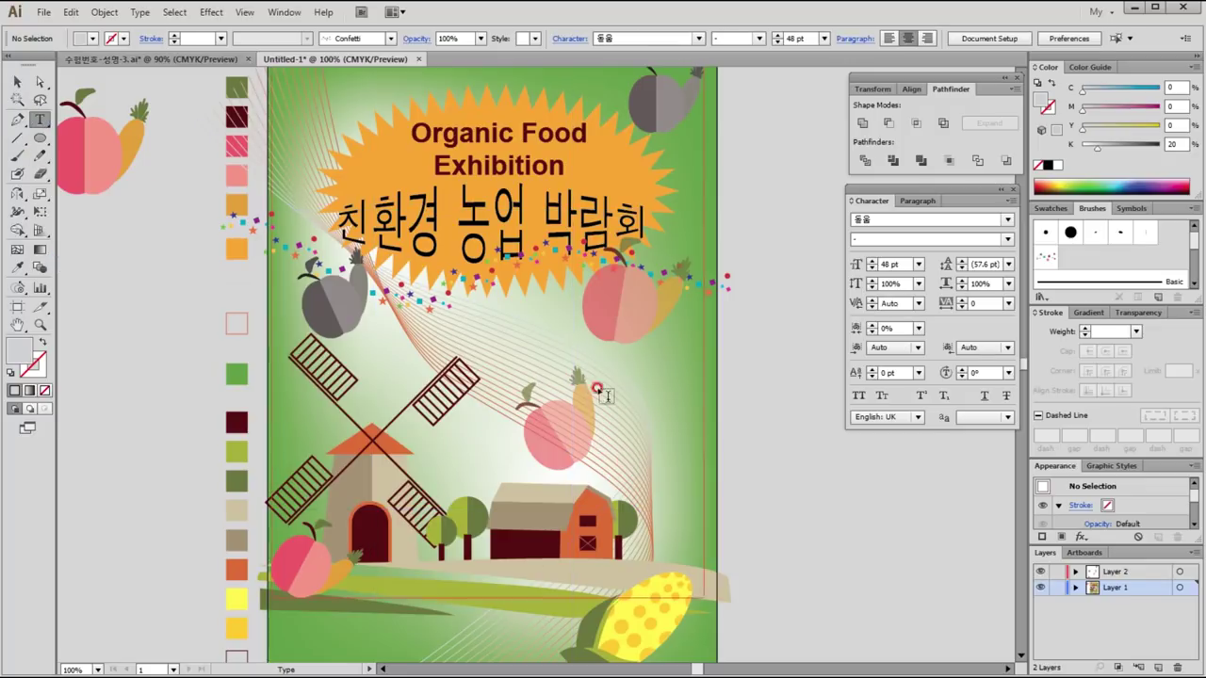
click(766, 502)
text(안심먹거리로 미래를 약속합니다)
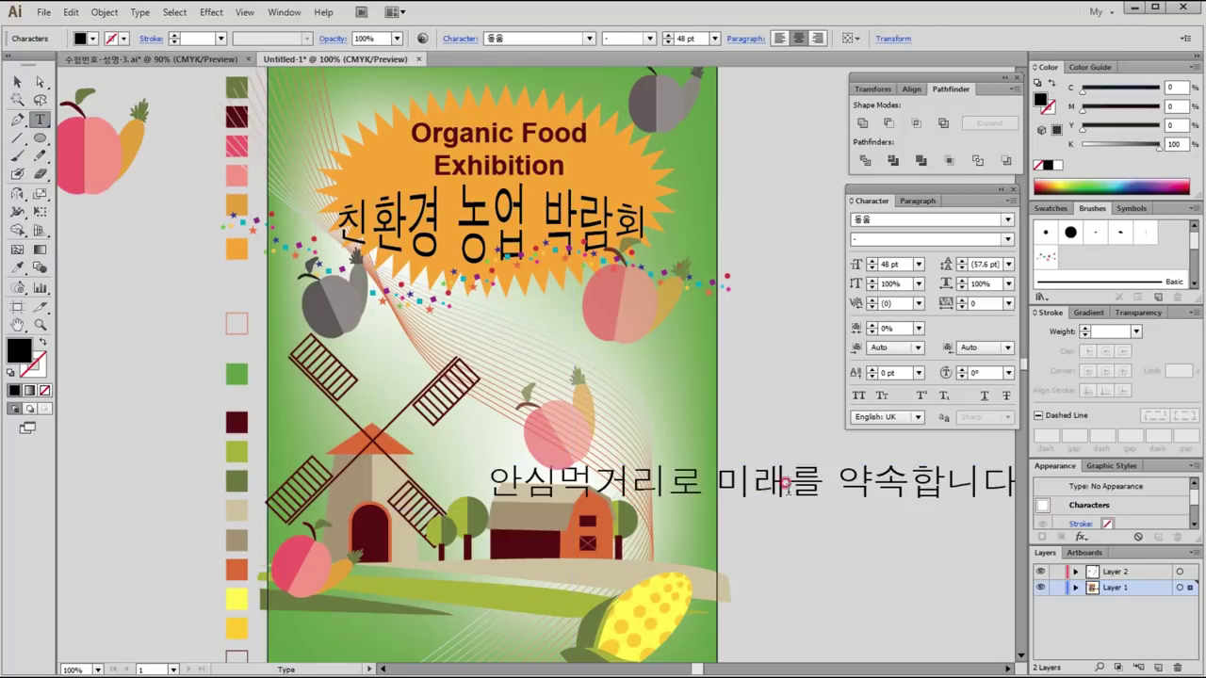
click(17, 82)
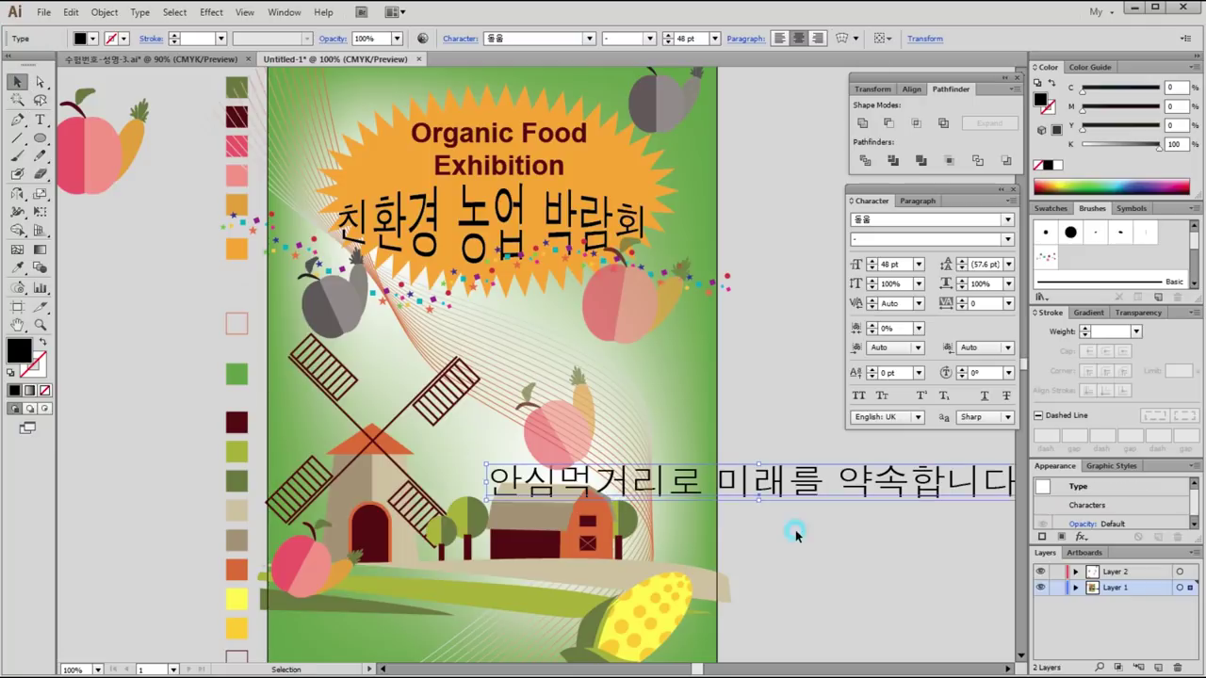
drag(760, 494, 559, 465)
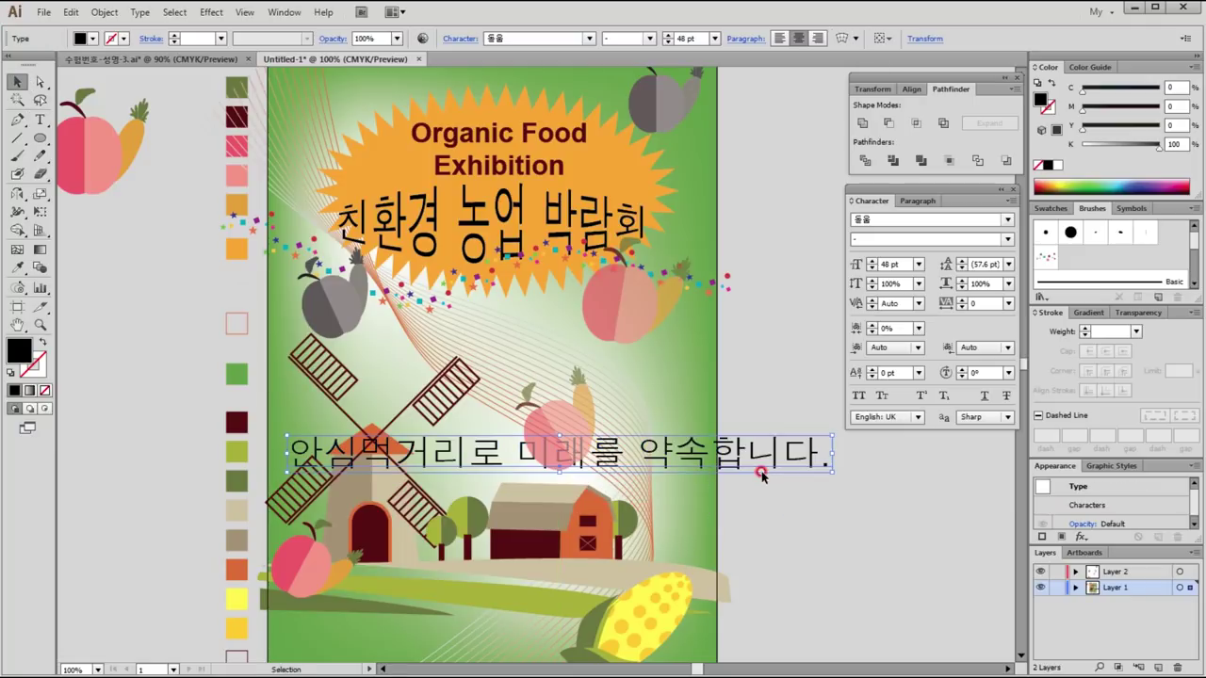
click(895, 265)
text(20)
key(Return)
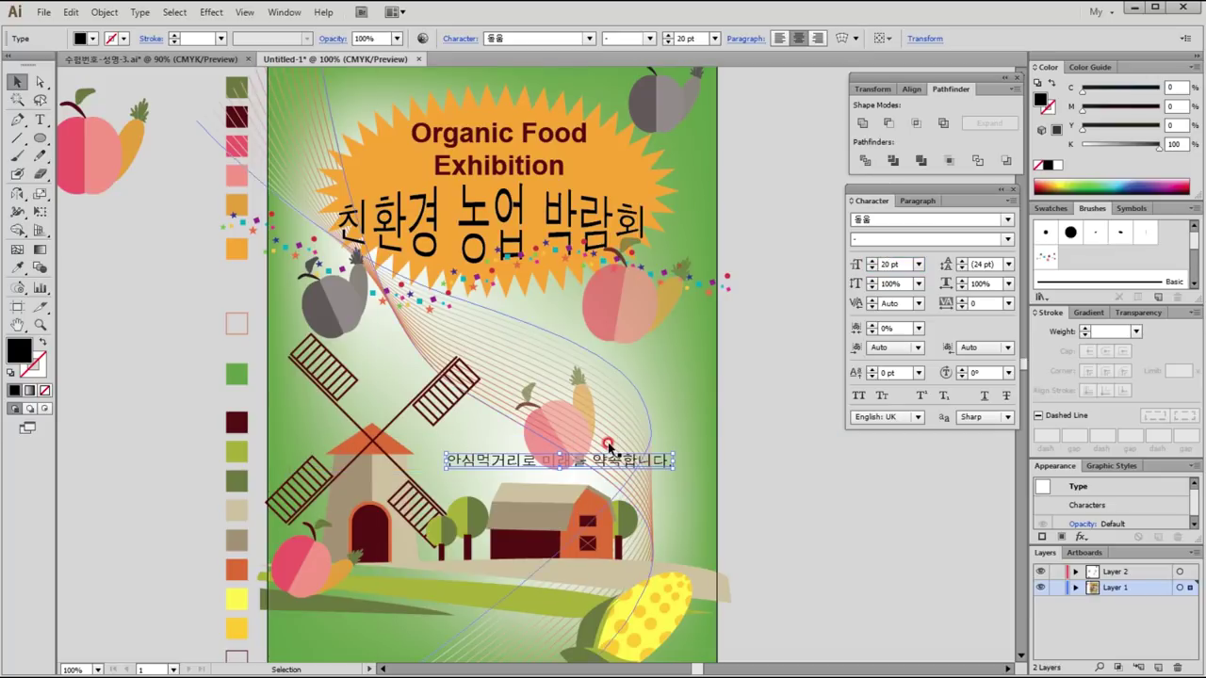
drag(500, 466, 443, 349)
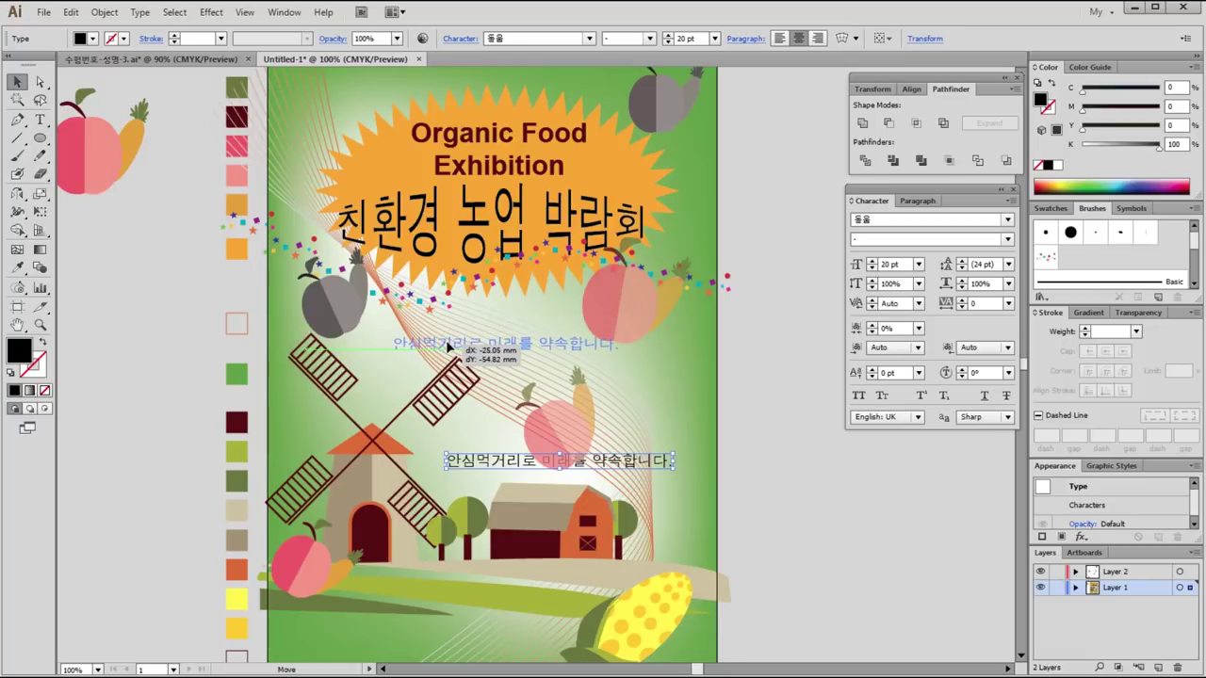
drag(442, 348, 443, 347)
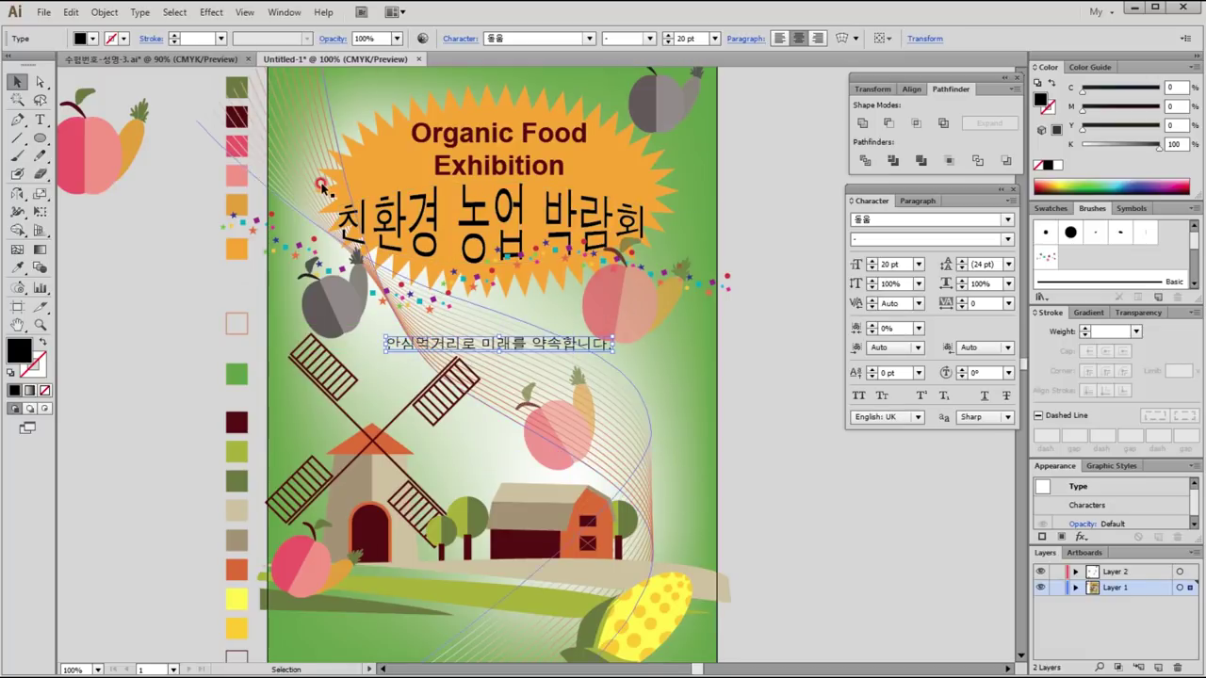
click(103, 11)
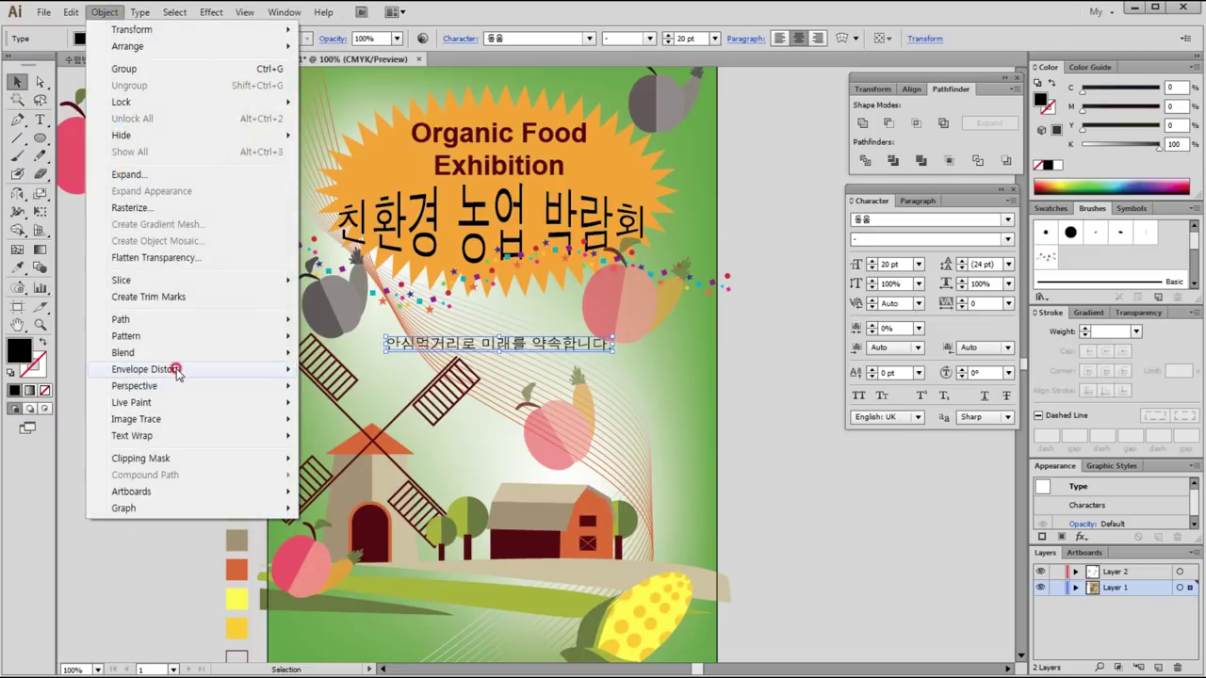
Step: Warp the Korean slogan with a horizontal Flag envelope at 98% bend
click(353, 370)
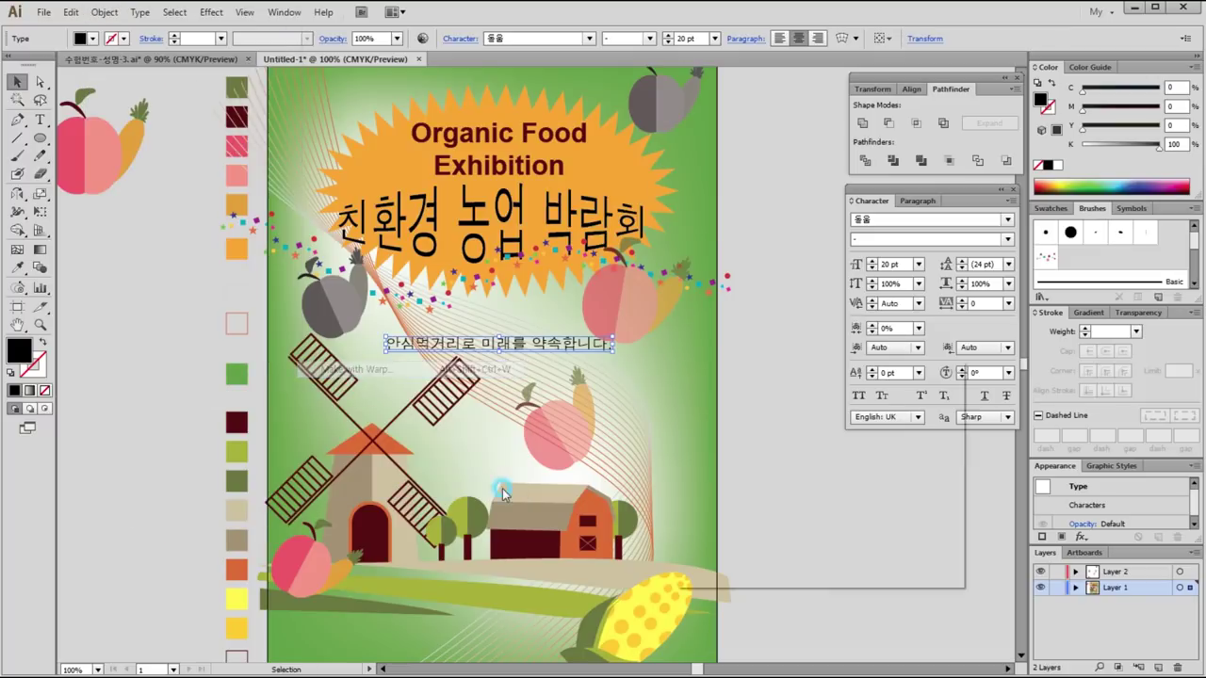
click(810, 403)
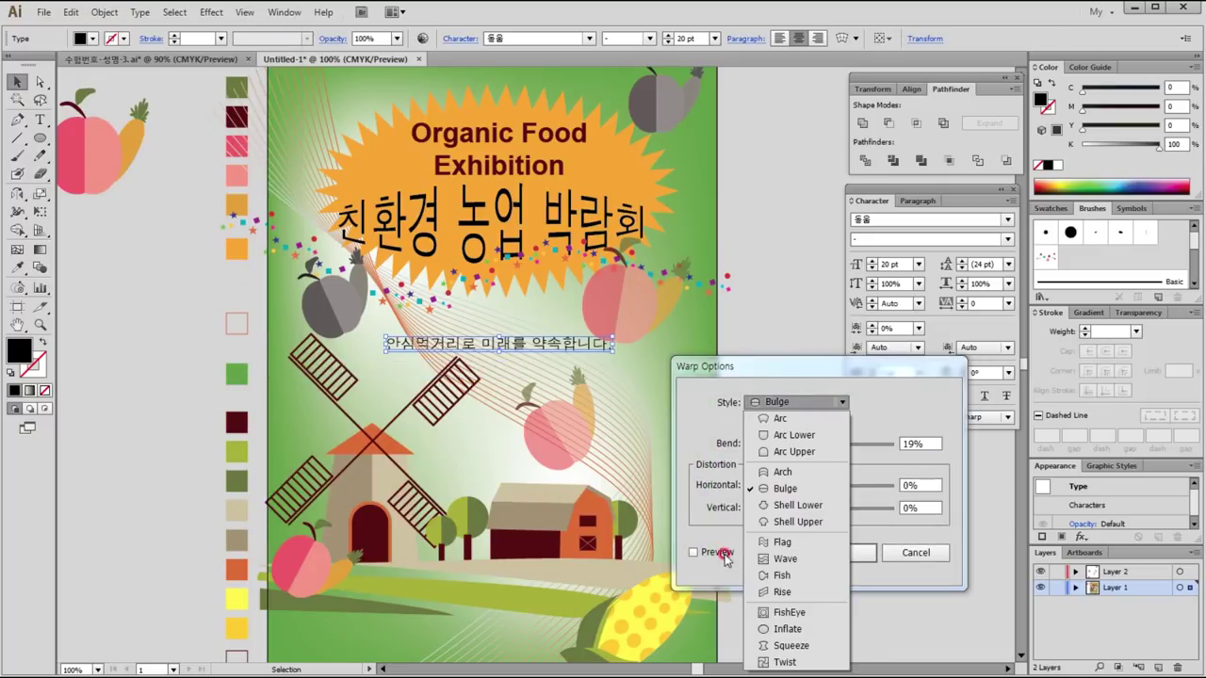
click(711, 552)
click(792, 405)
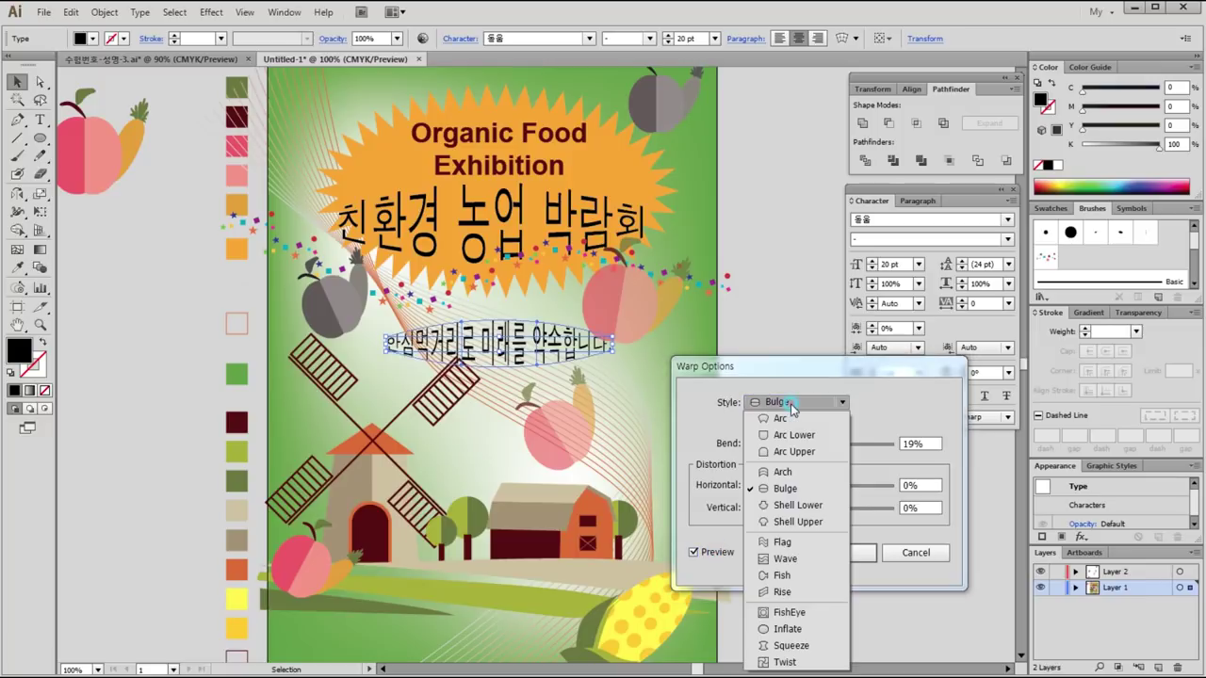
click(787, 543)
click(840, 522)
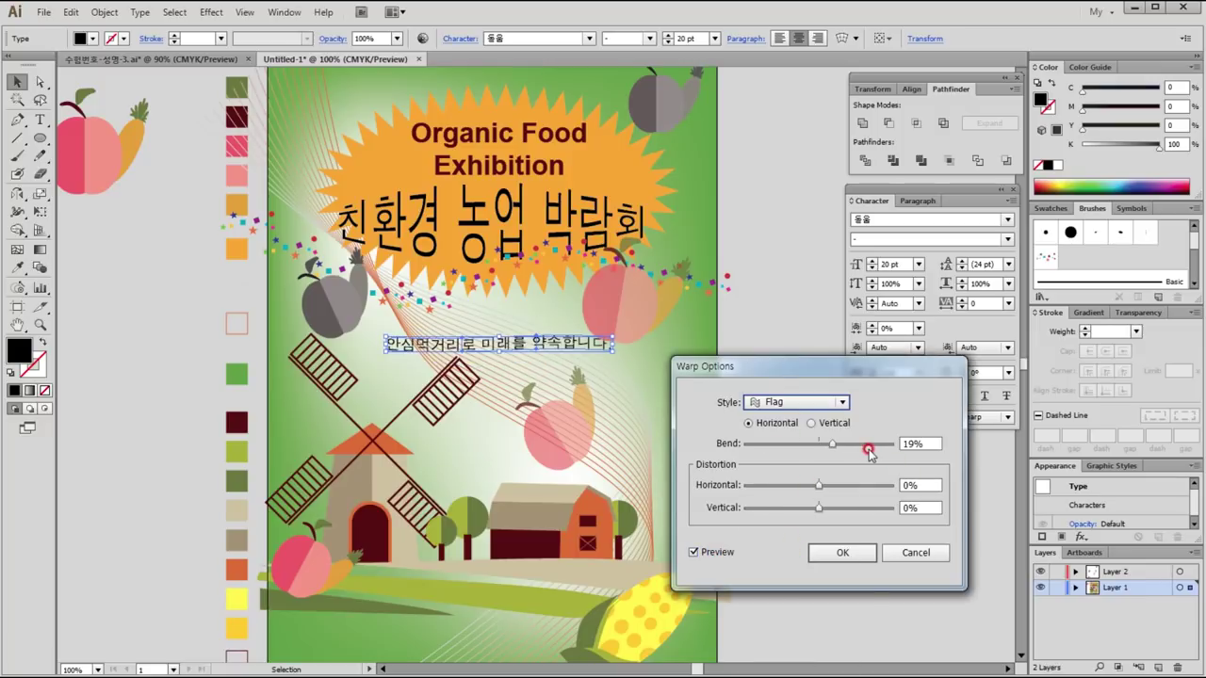
drag(833, 449, 884, 451)
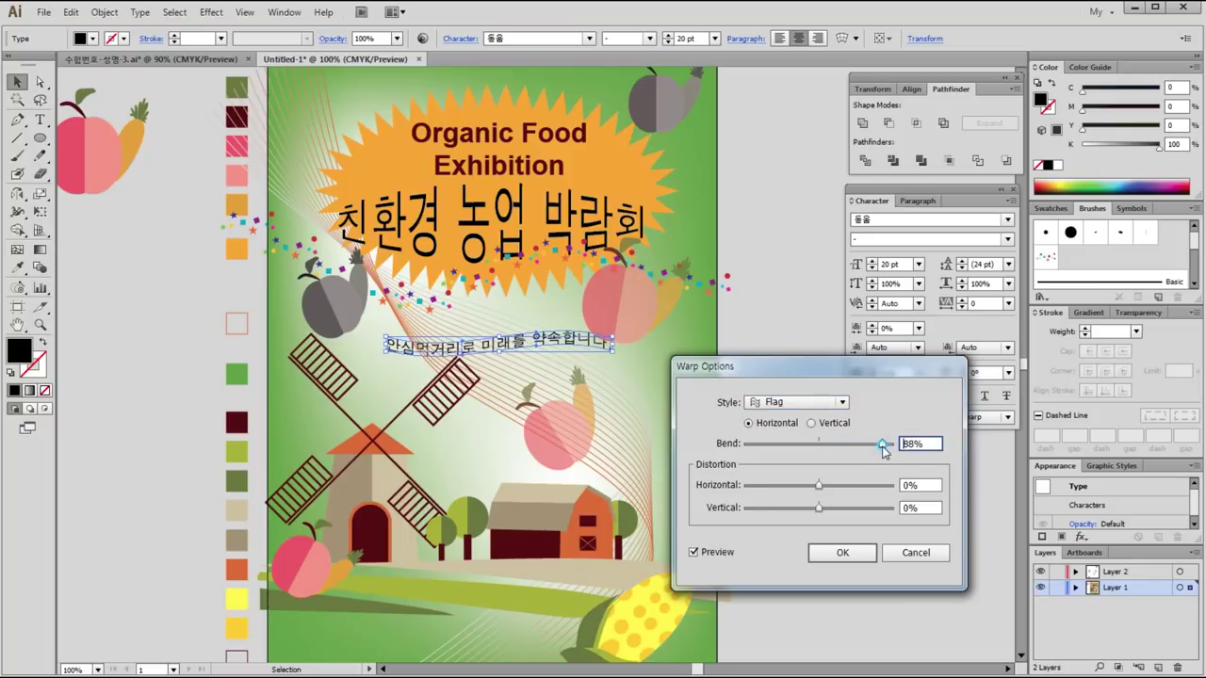
drag(881, 447, 888, 445)
click(834, 554)
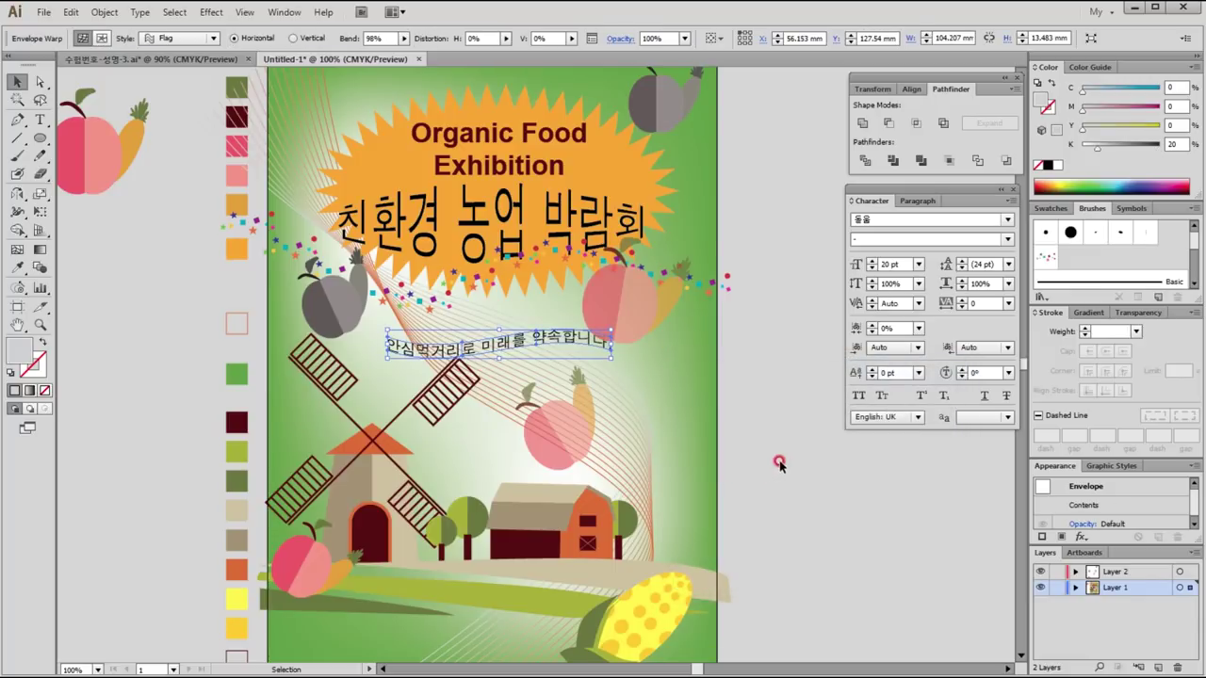
click(768, 461)
Step: Delete the apple group and the lower column of colour sample squares beside the artboard
key(ctrl+minus)
key(ctrl+minus)
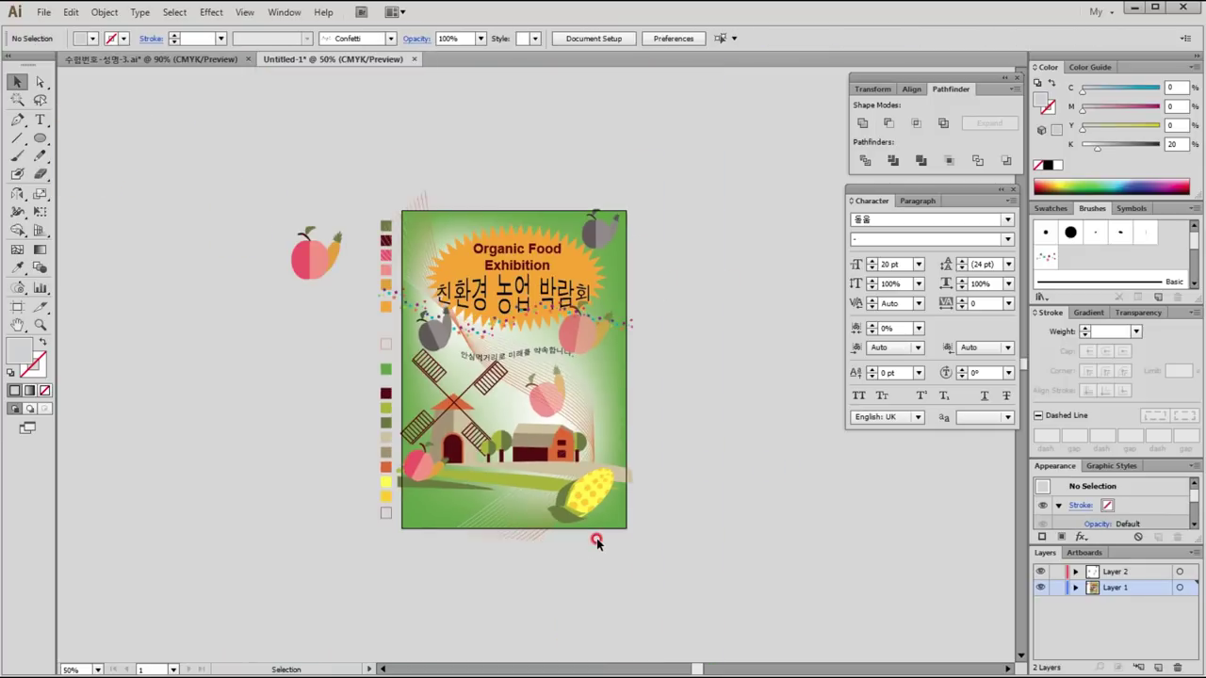
click(325, 259)
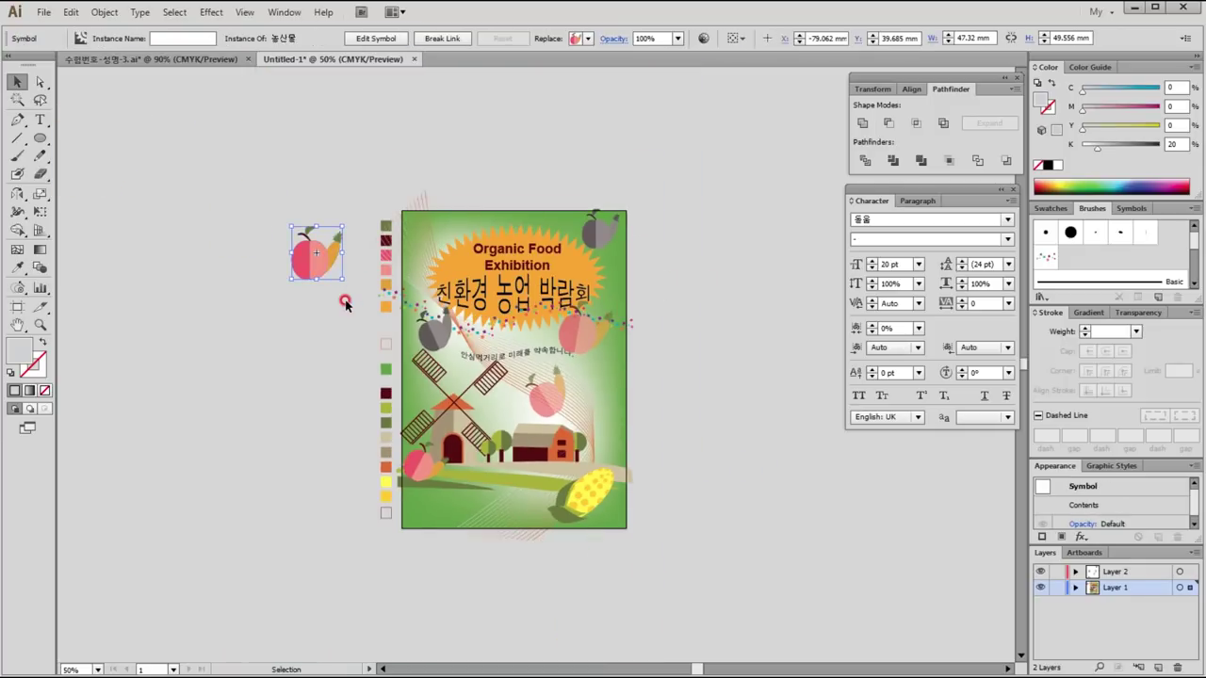
key(Delete)
key(z)
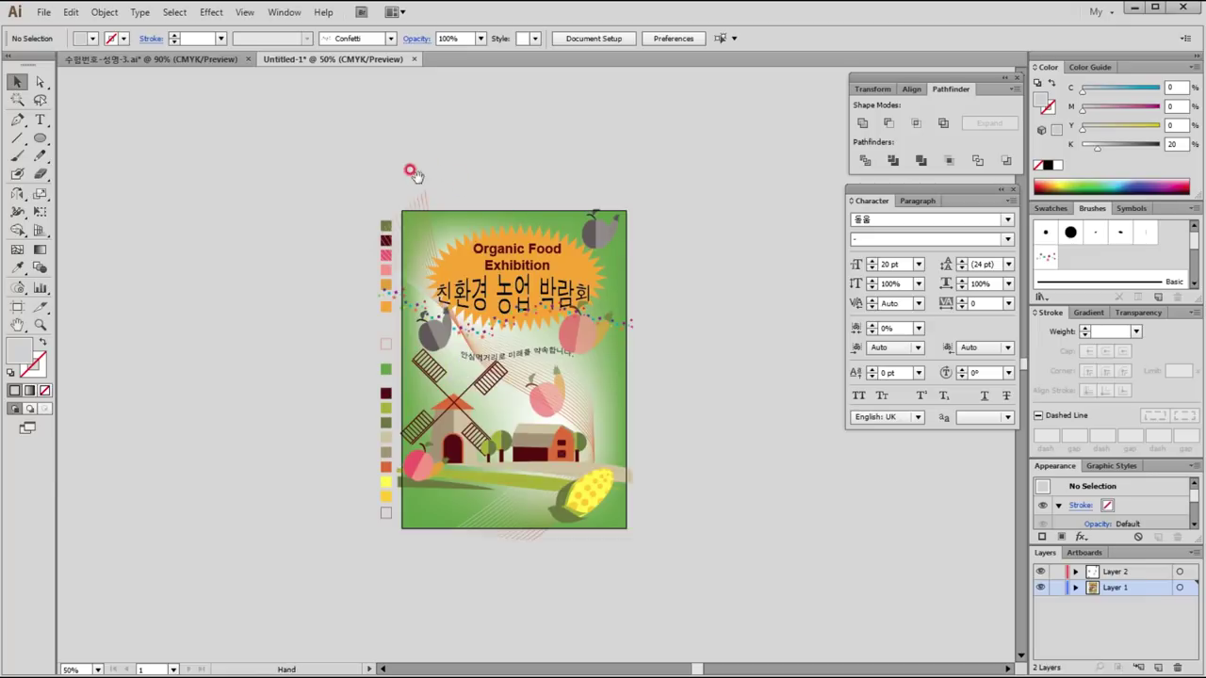
drag(272, 128, 758, 607)
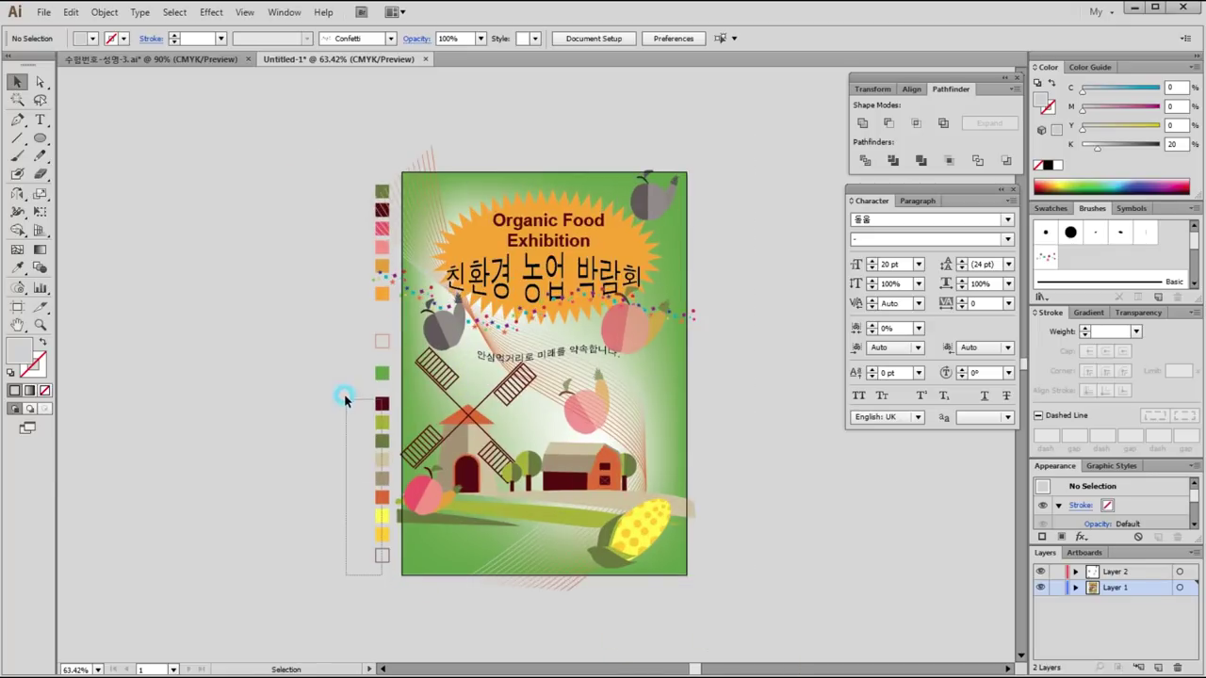
mouse_move(382, 577)
mouse_down()
mouse_move(332, 322)
mouse_move(394, 290)
mouse_up()
key(Delete)
key(Delete)
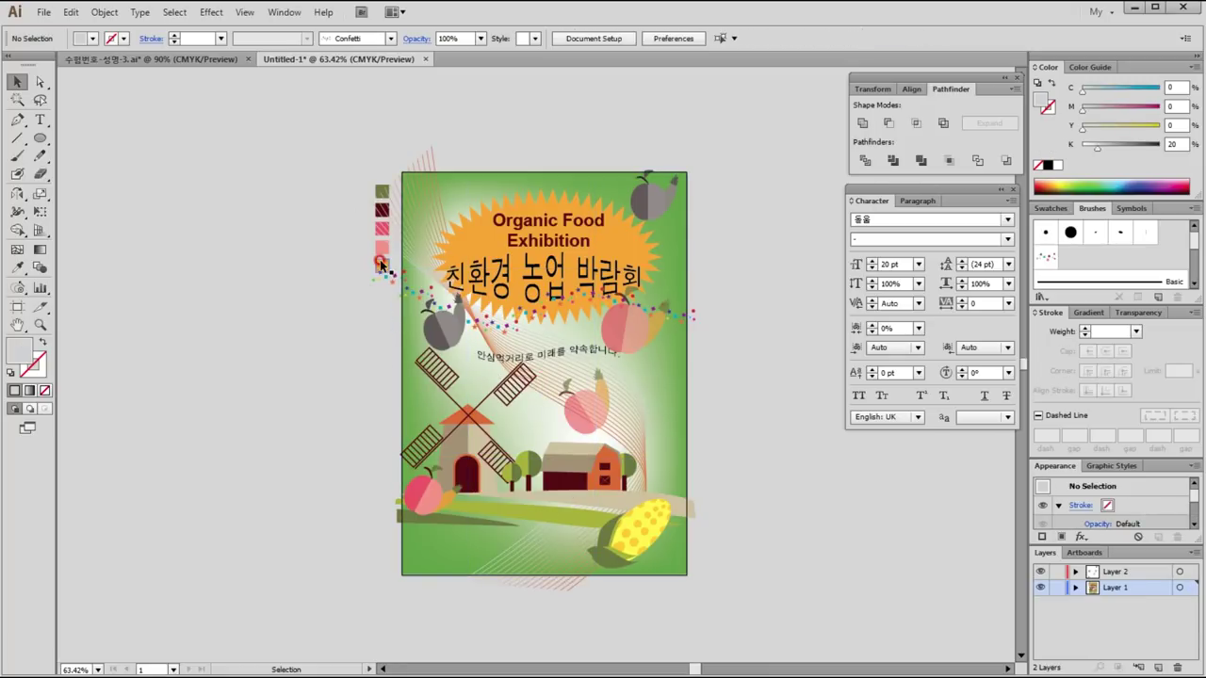
Step: Remove the remaining orange, salmon, pink striped, green and dark-red sample squares
click(382, 266)
click(382, 179)
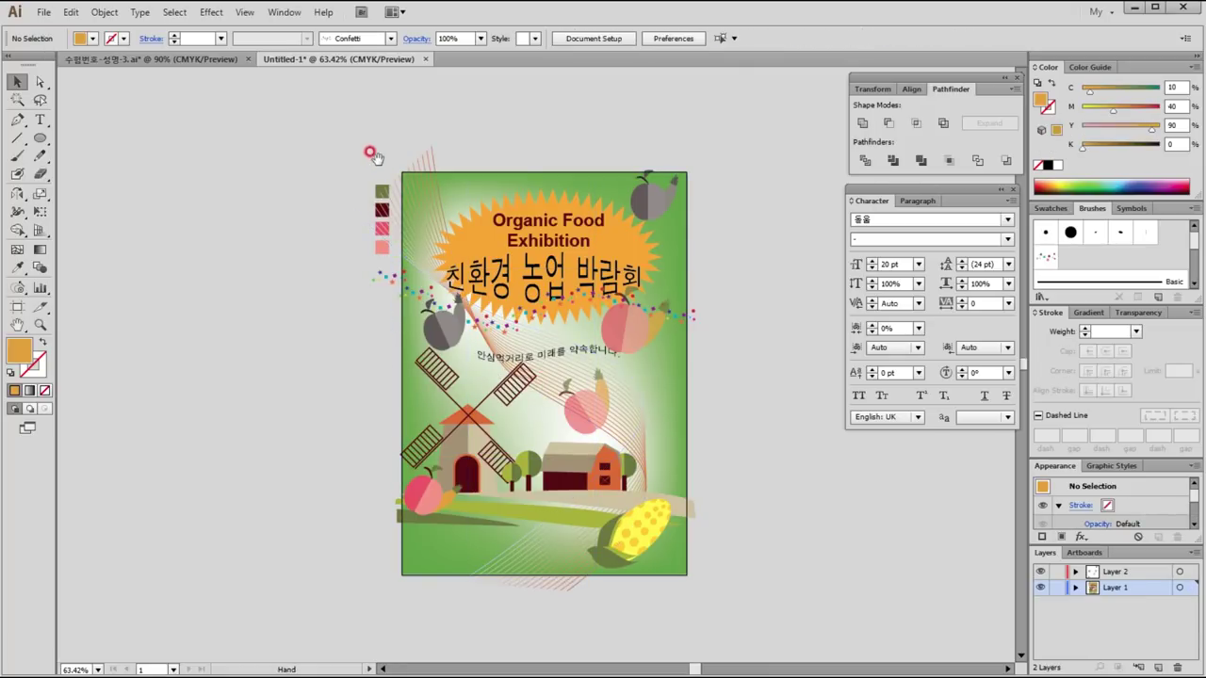
drag(307, 110, 552, 365)
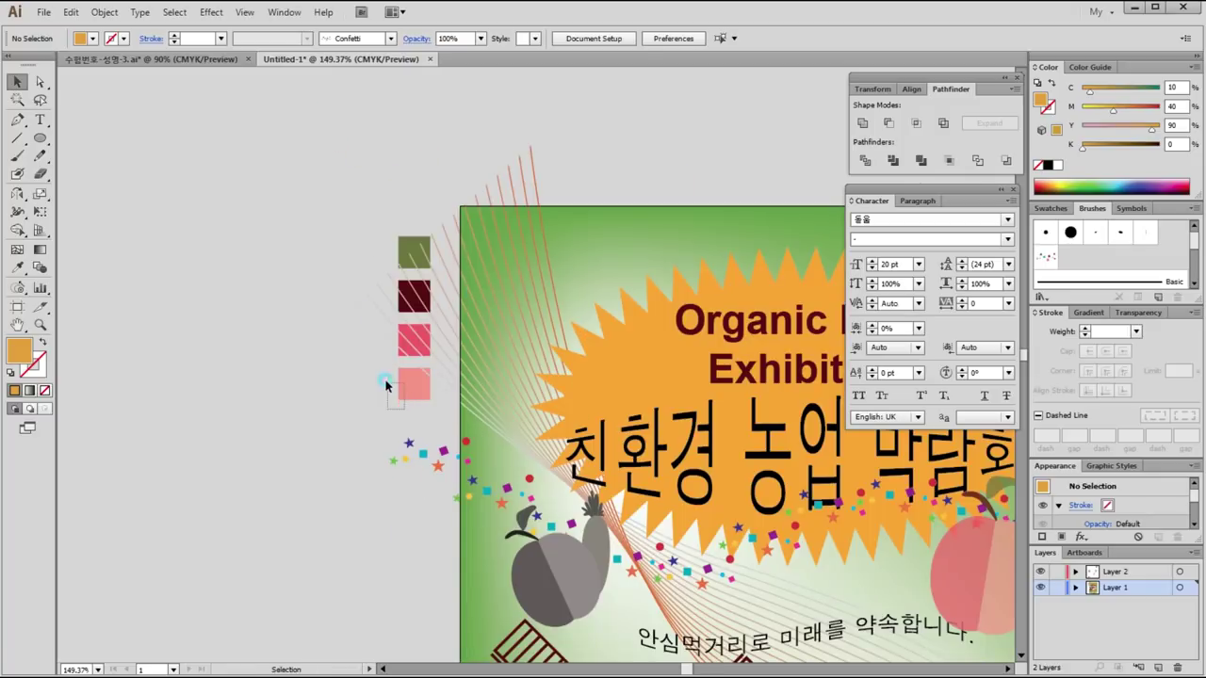
click(415, 384)
key(ctrl+z)
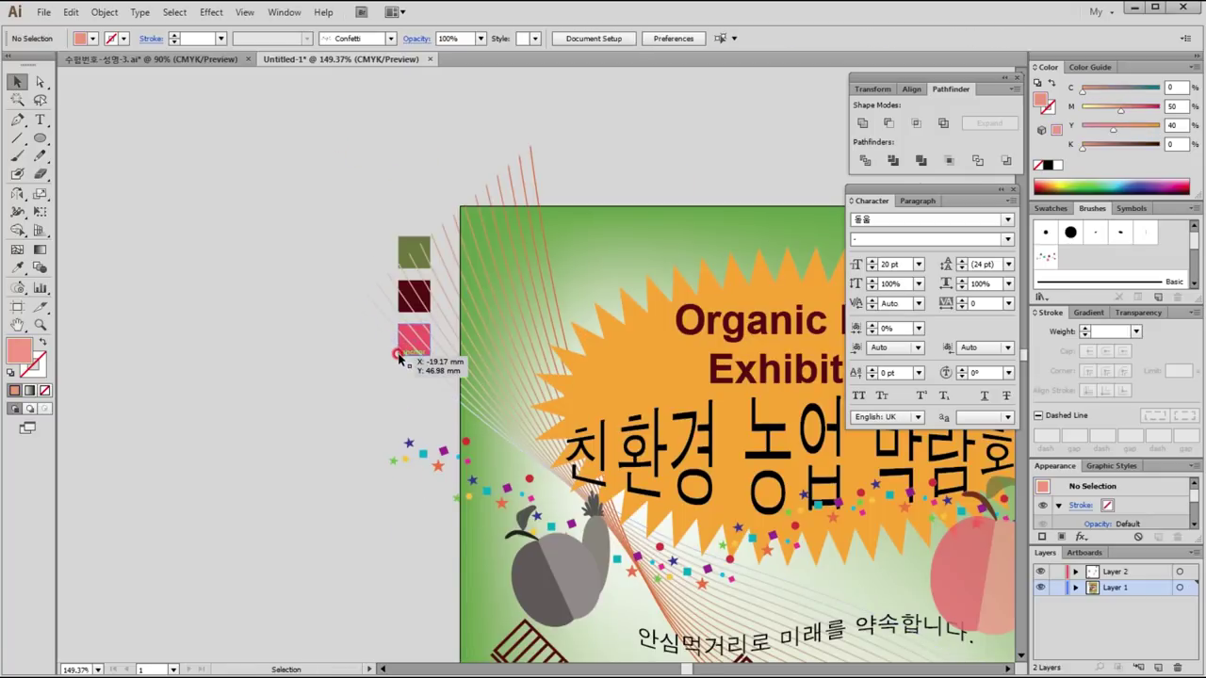
click(405, 356)
key(Delete)
click(415, 253)
key(Delete)
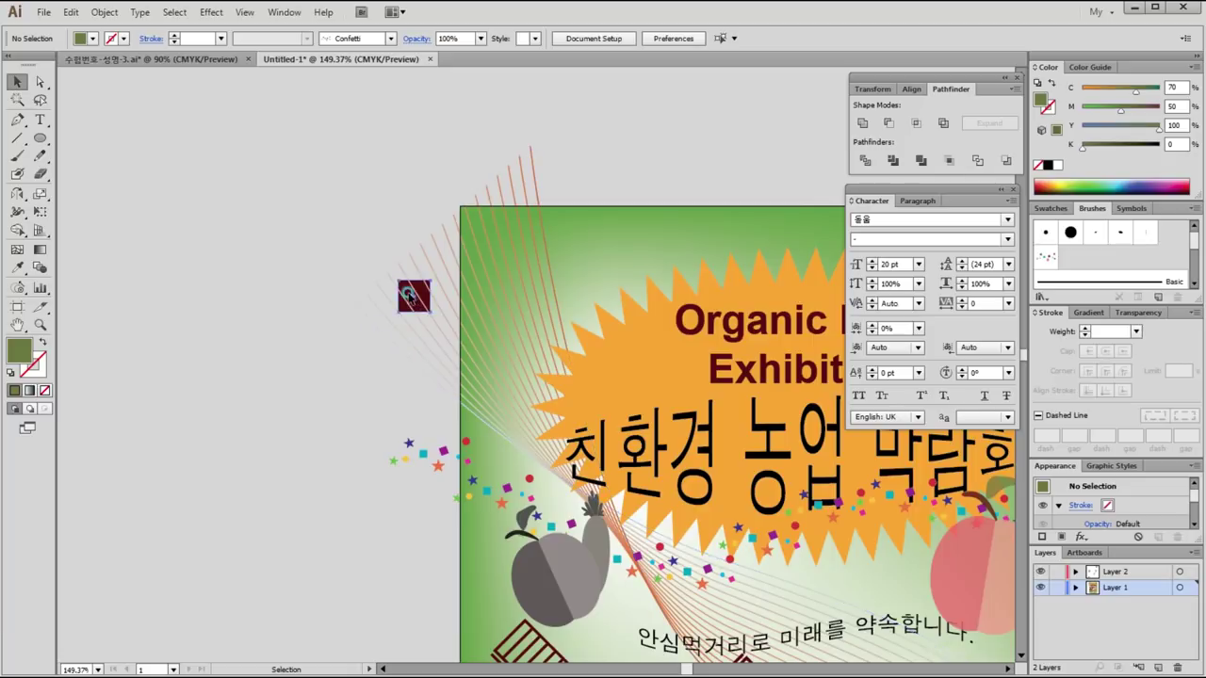
click(415, 296)
key(Delete)
key(ctrl+0)
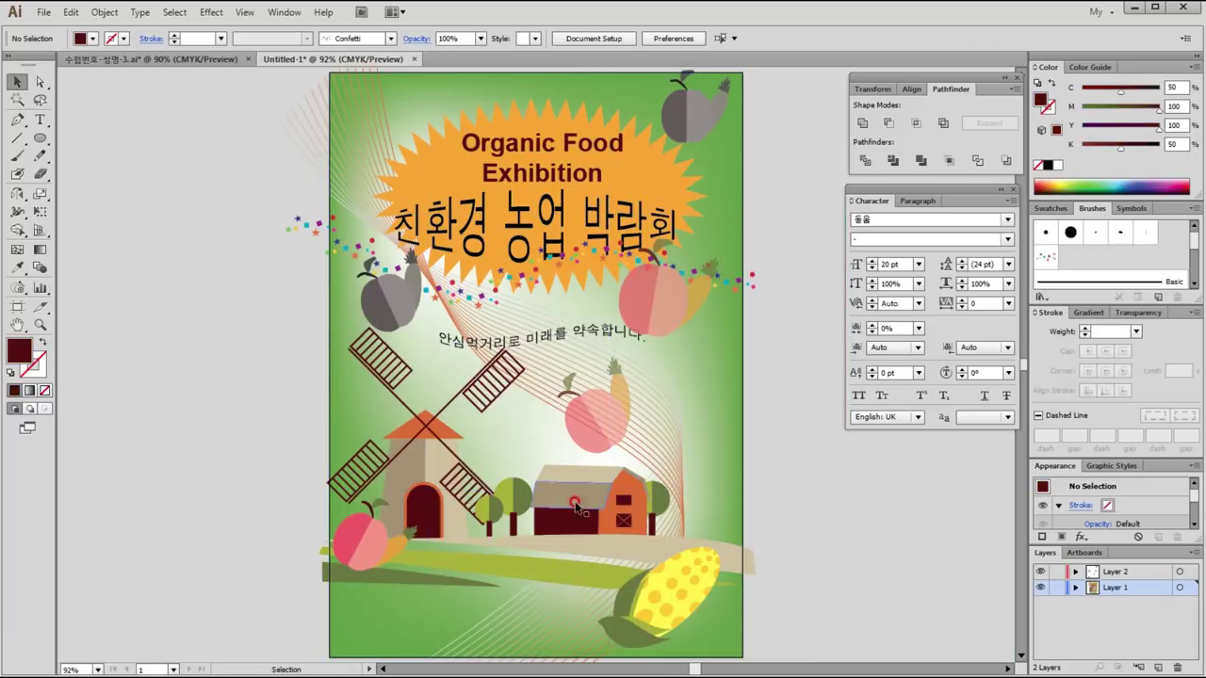
key(ctrl+minus)
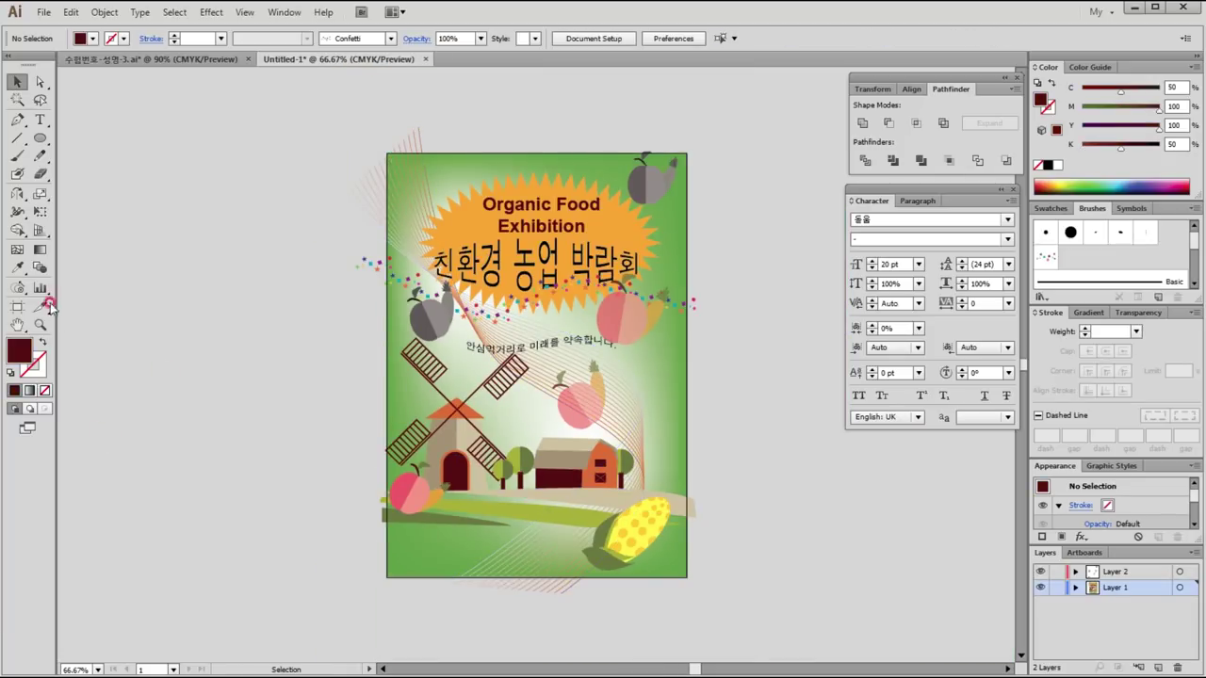
drag(40, 137, 97, 135)
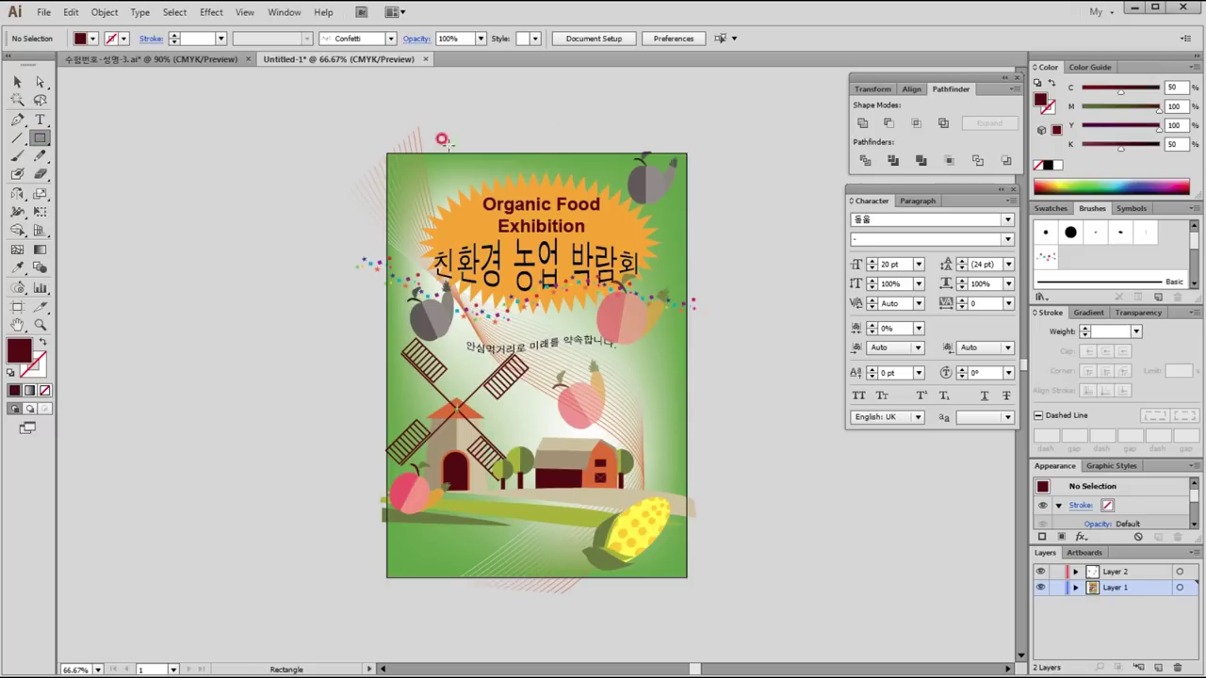
Step: Draw a 210 × 297 mm rectangle covering the artboard exactly
drag(384, 151, 682, 575)
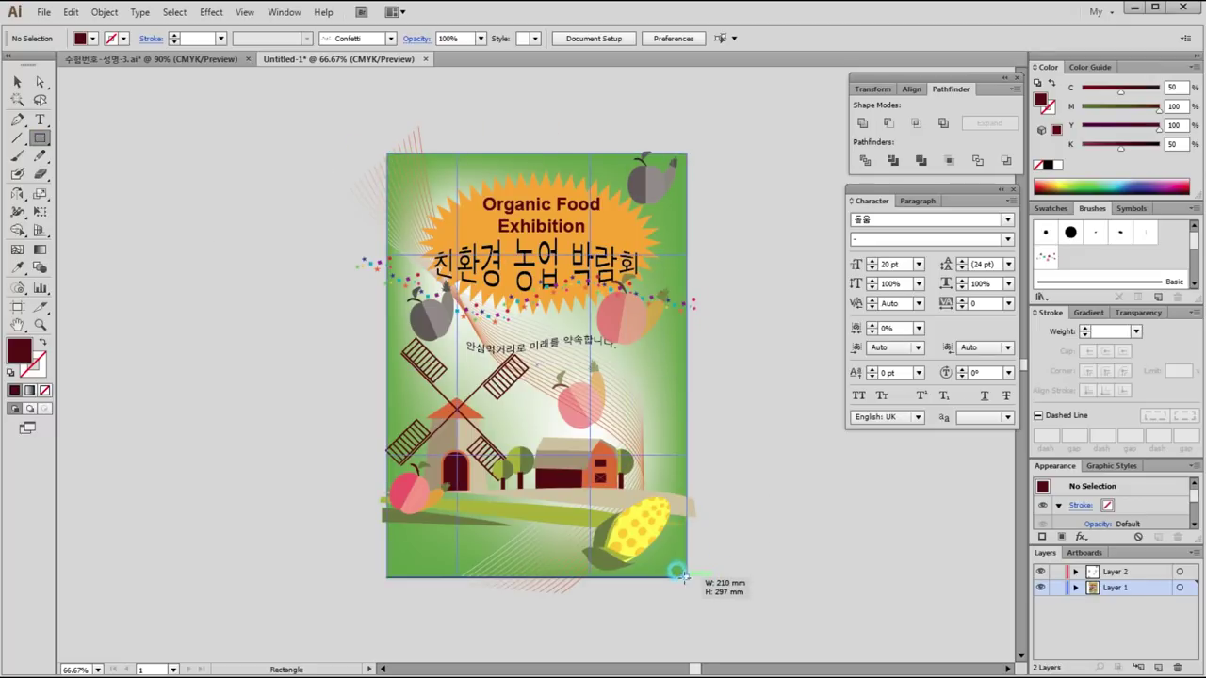
drag(685, 575, 686, 576)
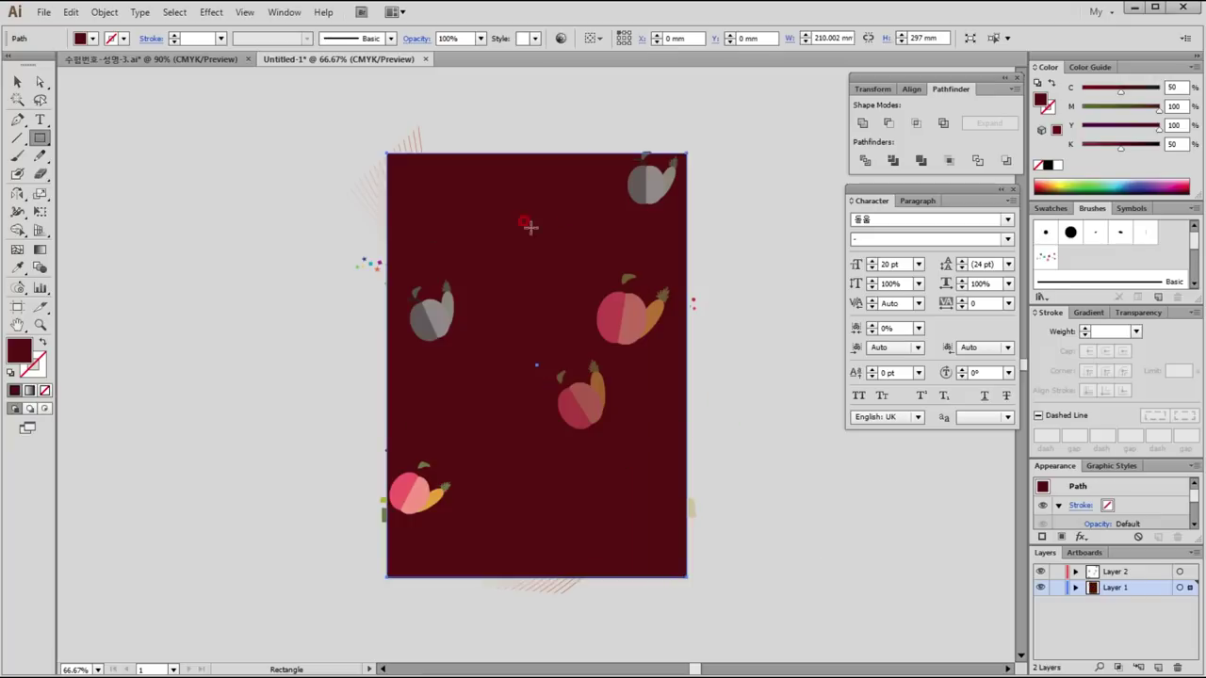
click(16, 82)
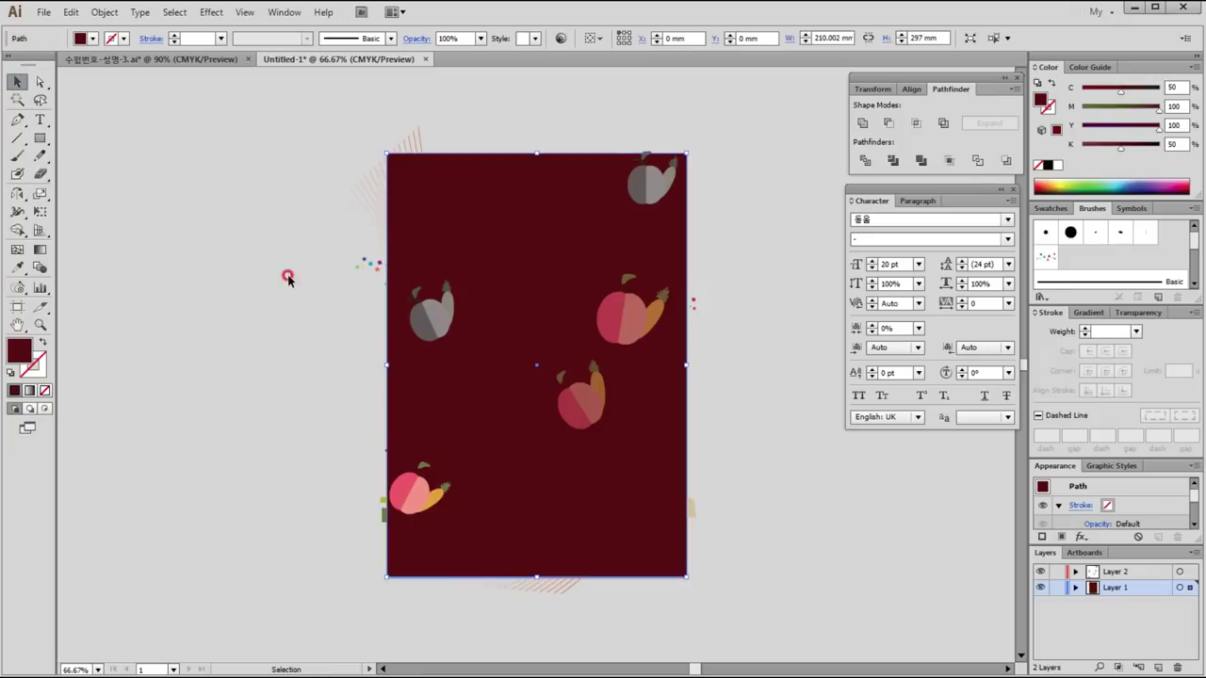
click(271, 199)
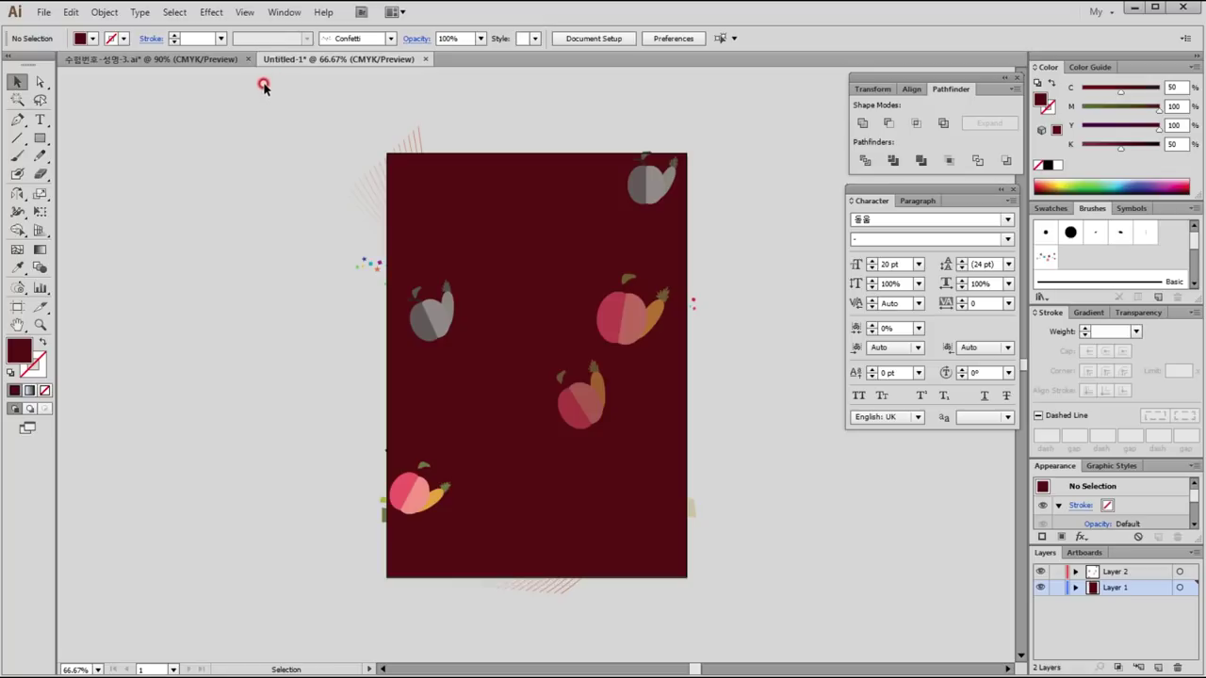
Step: Move all Layer 2 contents into Layer 1 and delete the empty Layer 2
drag(263, 86, 252, 264)
click(1151, 571)
click(1180, 572)
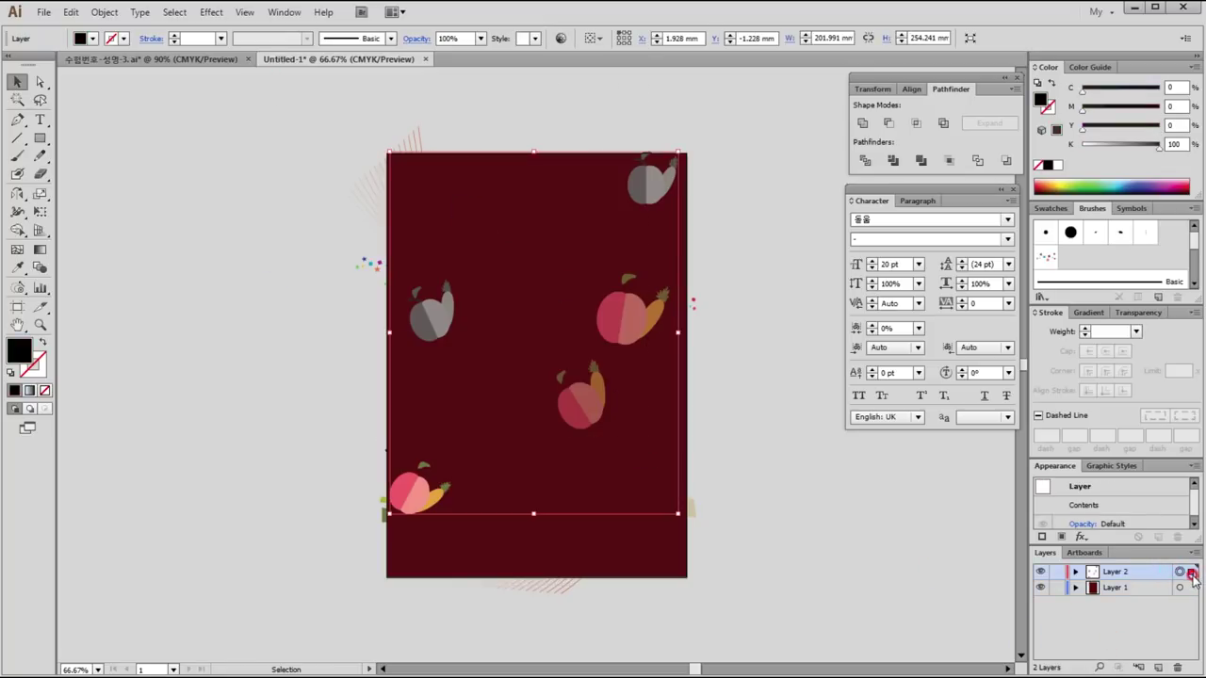
drag(1191, 572, 1193, 588)
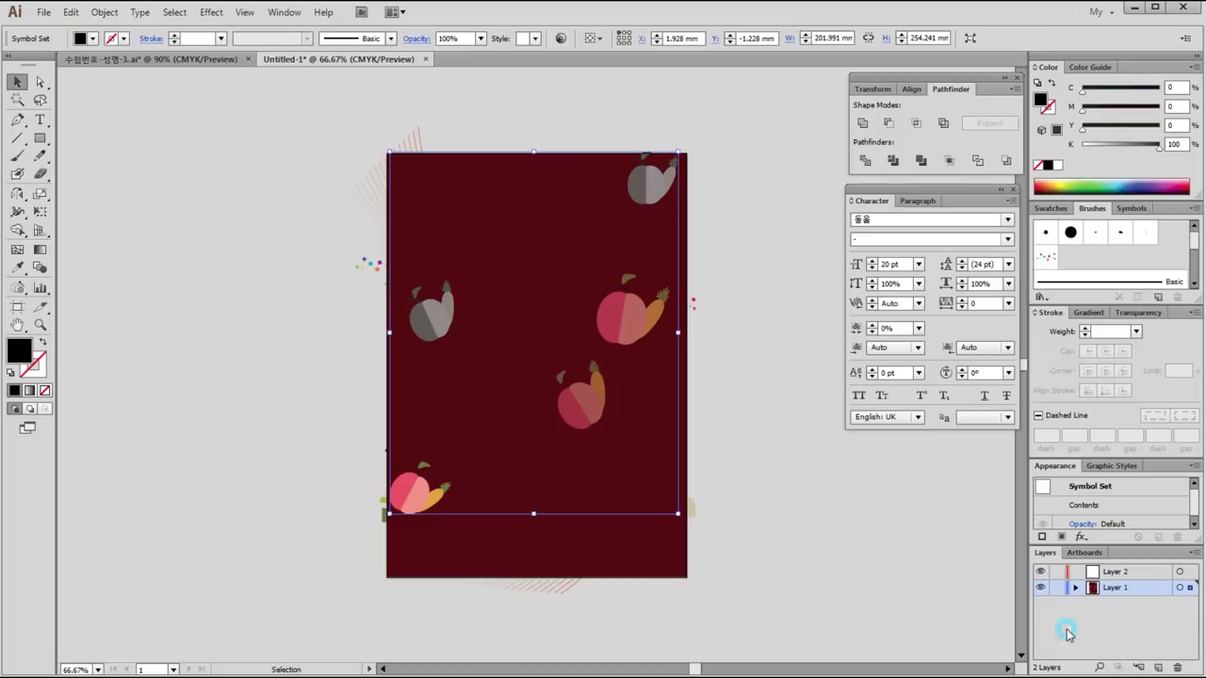
click(745, 507)
click(1143, 589)
click(1057, 582)
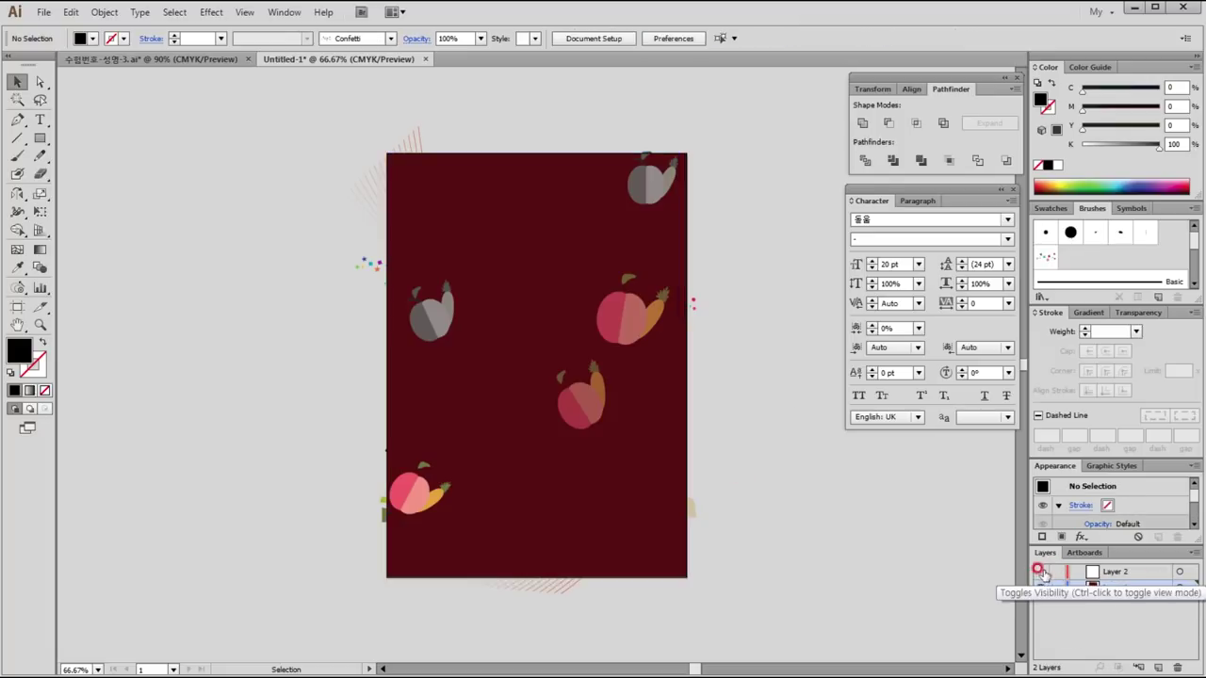
click(1117, 573)
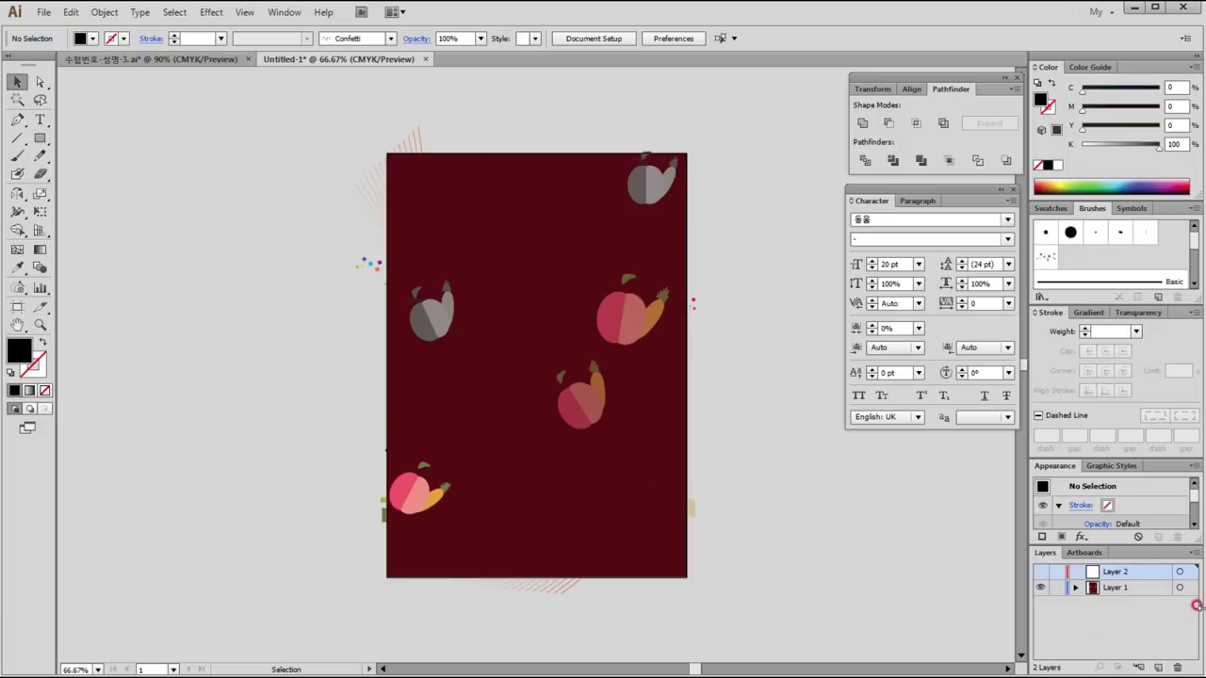
click(1190, 667)
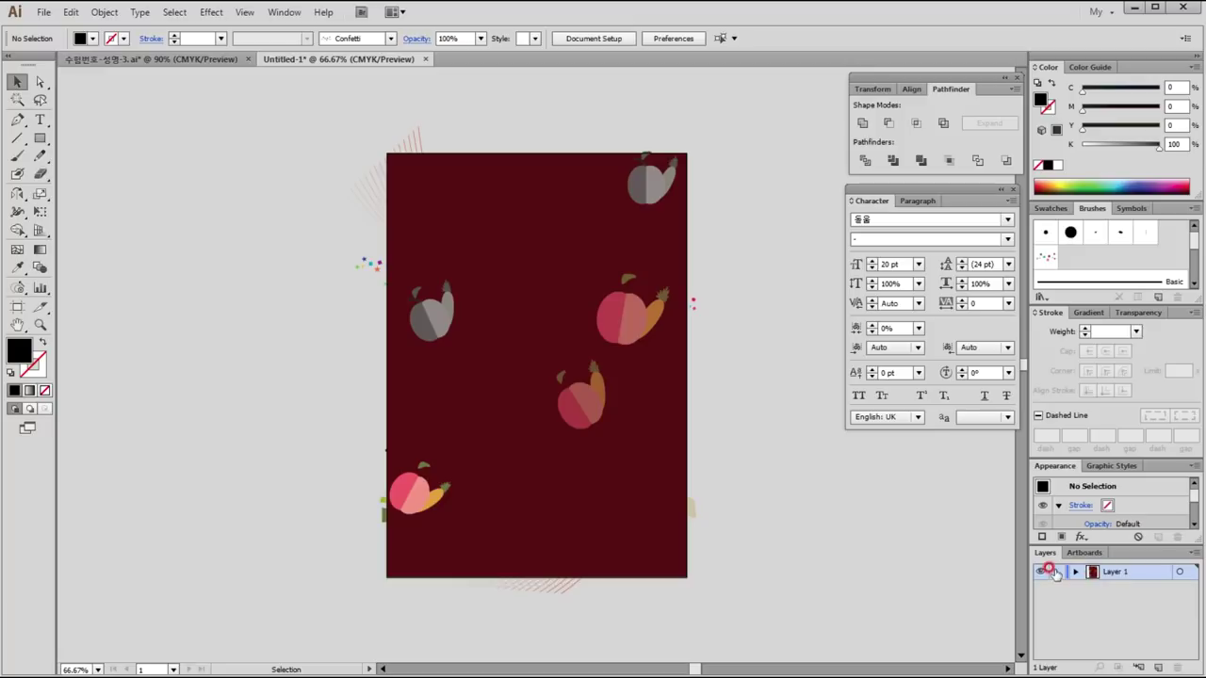
Step: Temporarily hide the dark-red rectangle to inspect the artwork, then show it again
click(532, 238)
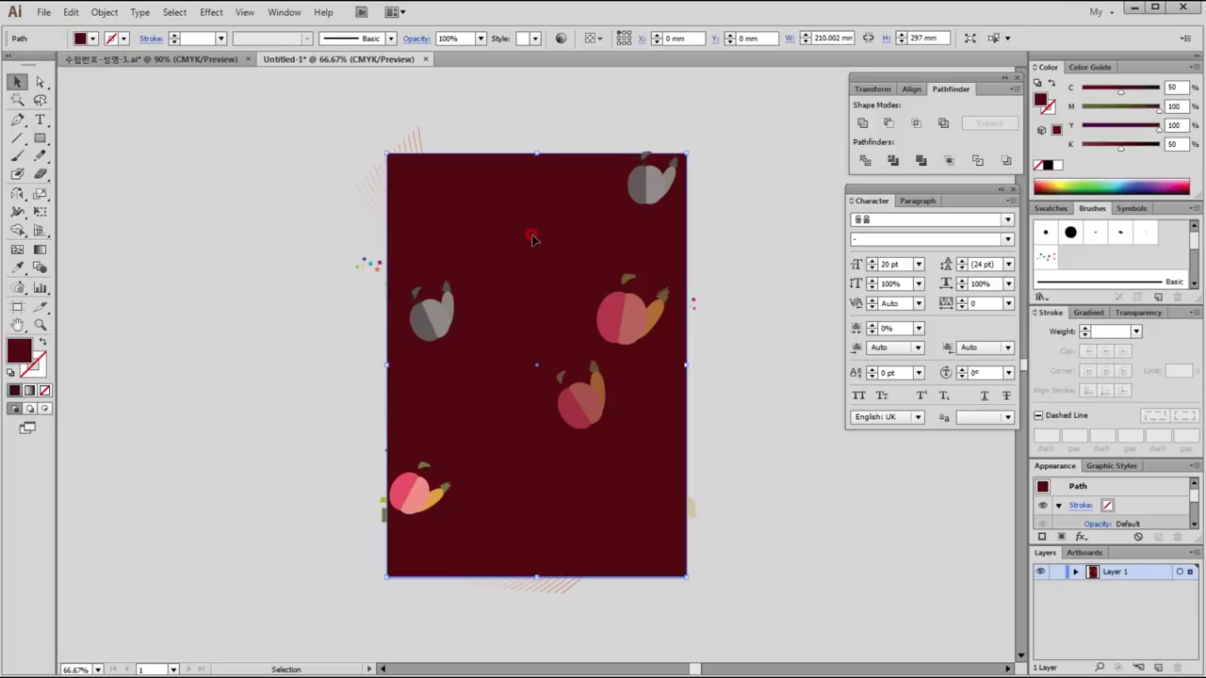
right_click(532, 238)
click(479, 231)
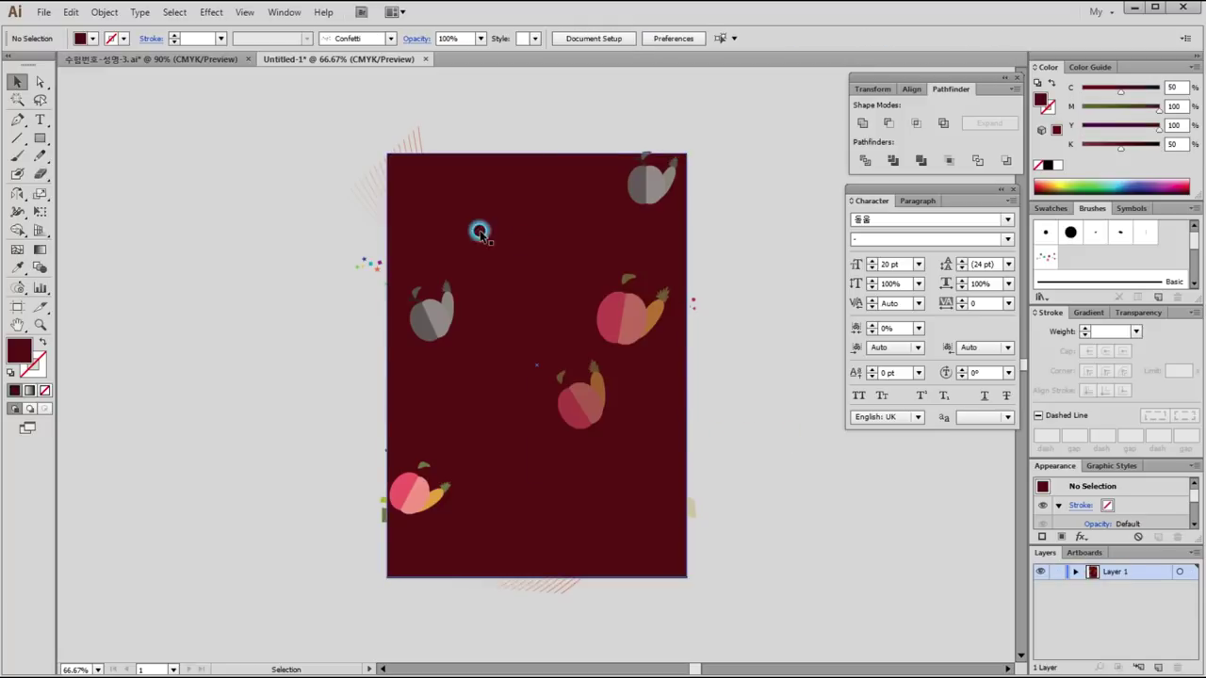
right_click(514, 221)
click(70, 11)
click(114, 184)
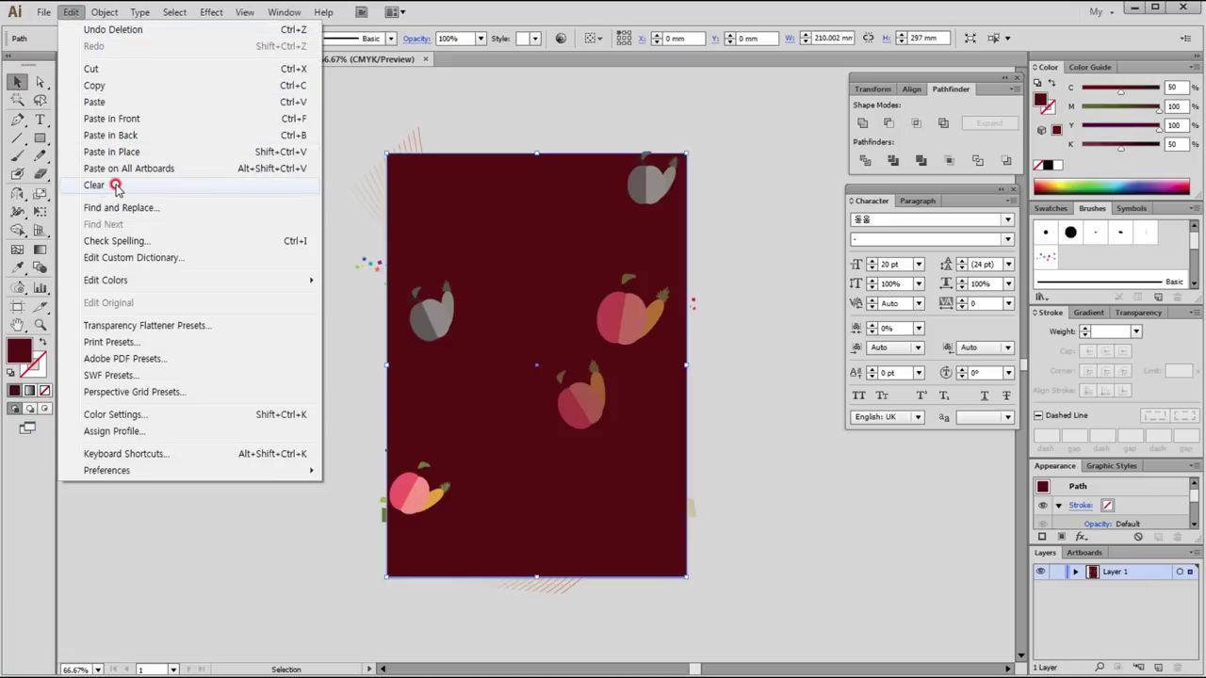
click(105, 11)
click(105, 11)
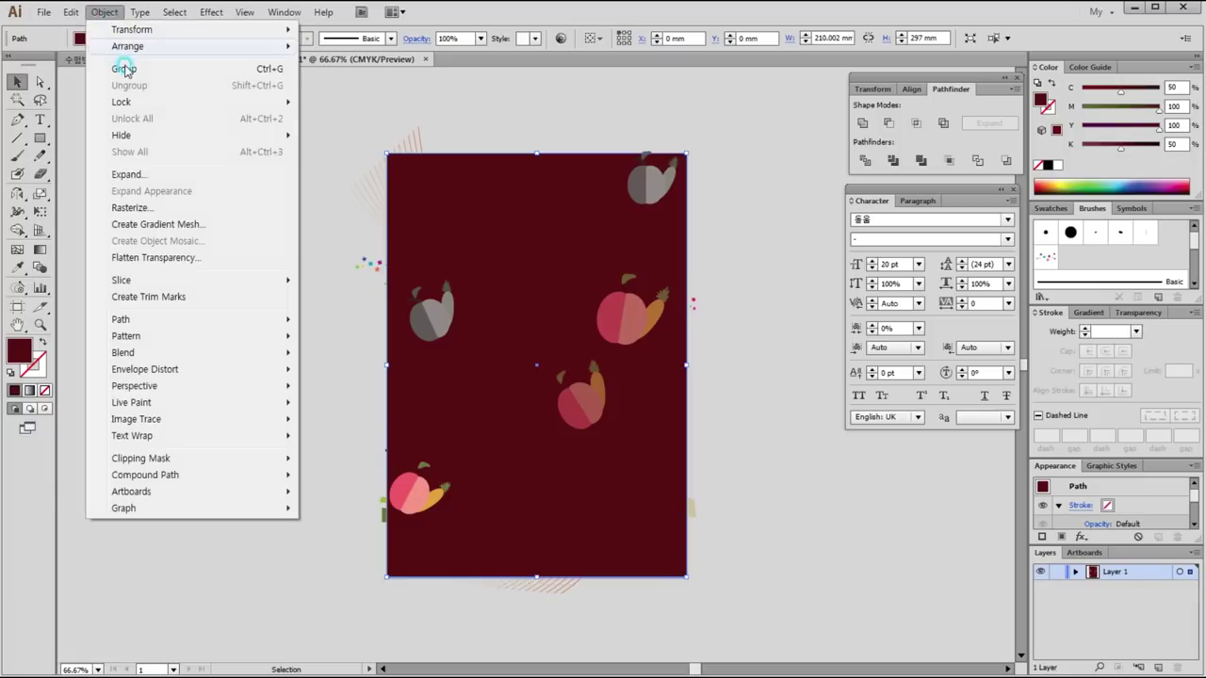
click(332, 135)
click(787, 511)
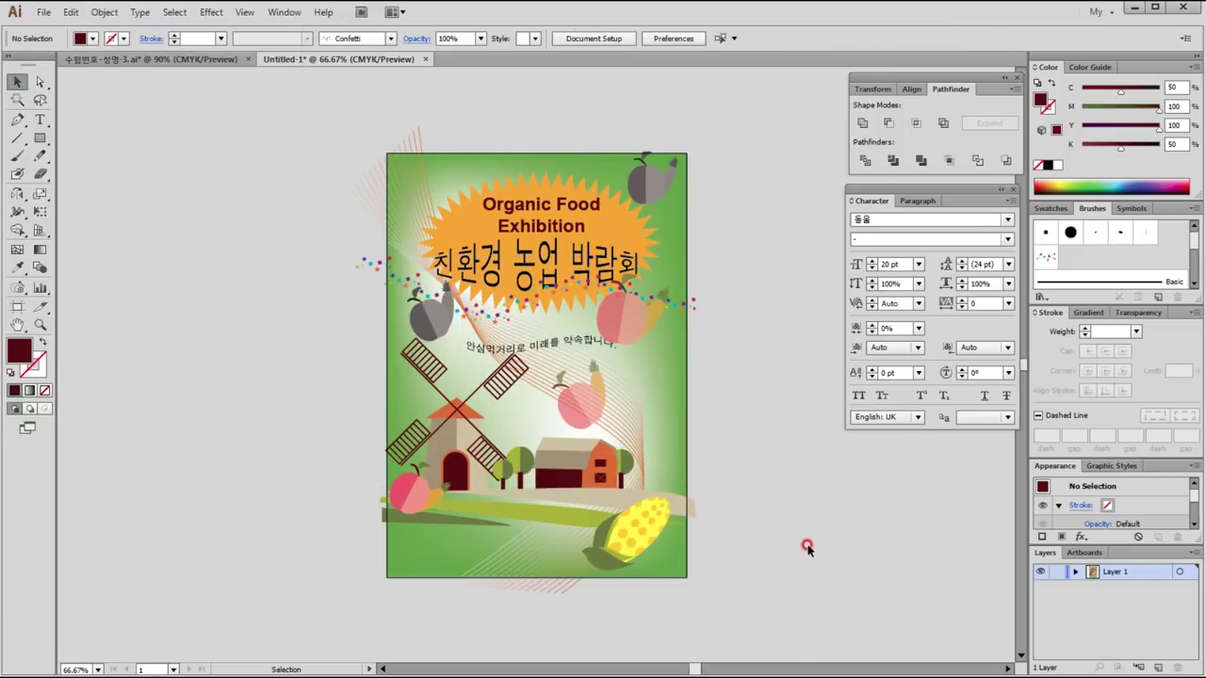
key(ctrl+alt+3)
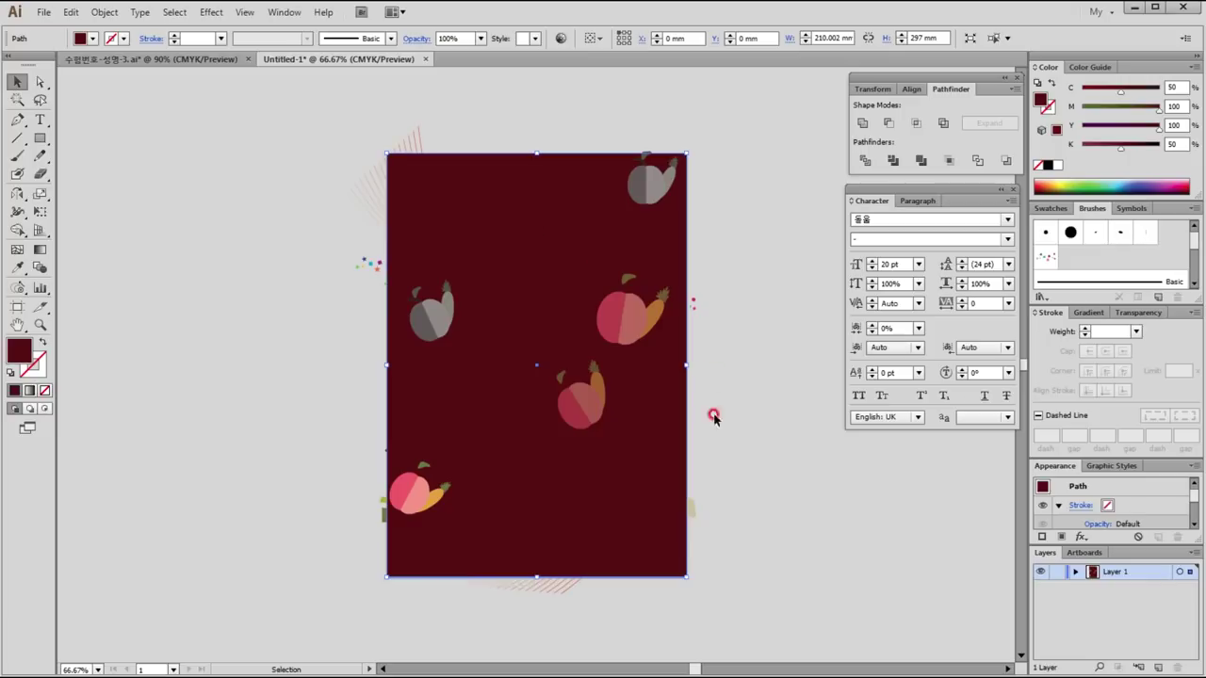
click(741, 503)
Step: Bring the rectangle to front and make a clipping mask of all artwork with it
click(617, 538)
key(ctrl+shift+bracketright)
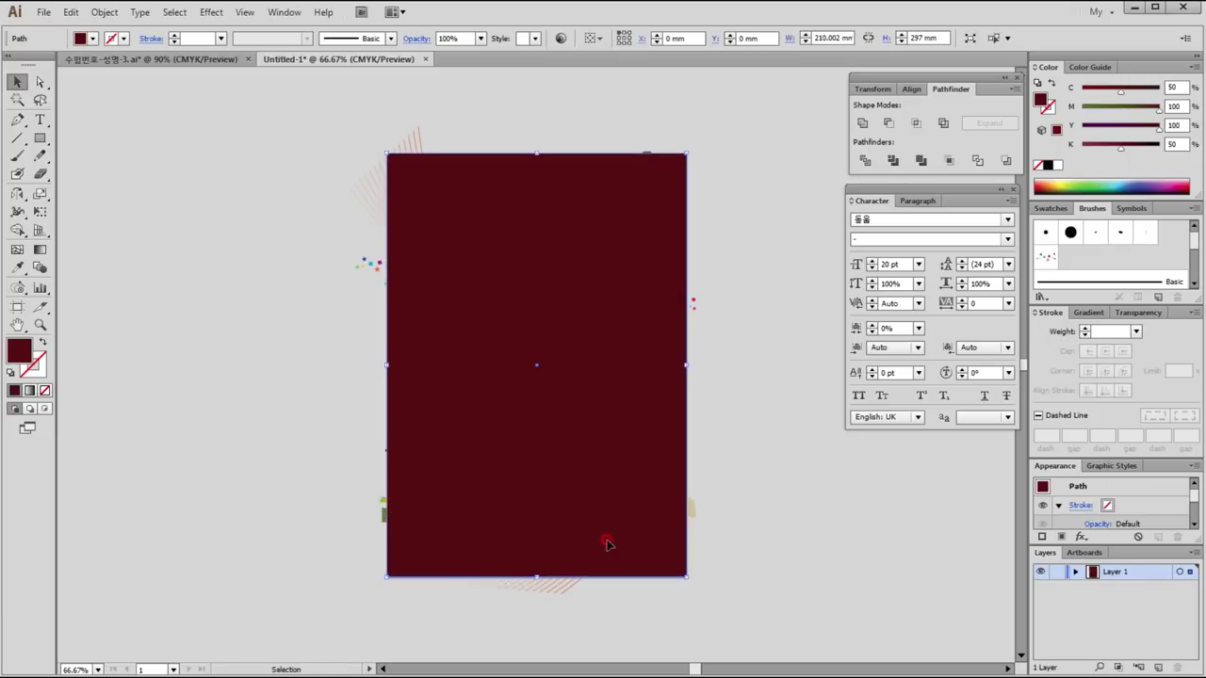
click(301, 119)
drag(274, 101, 782, 639)
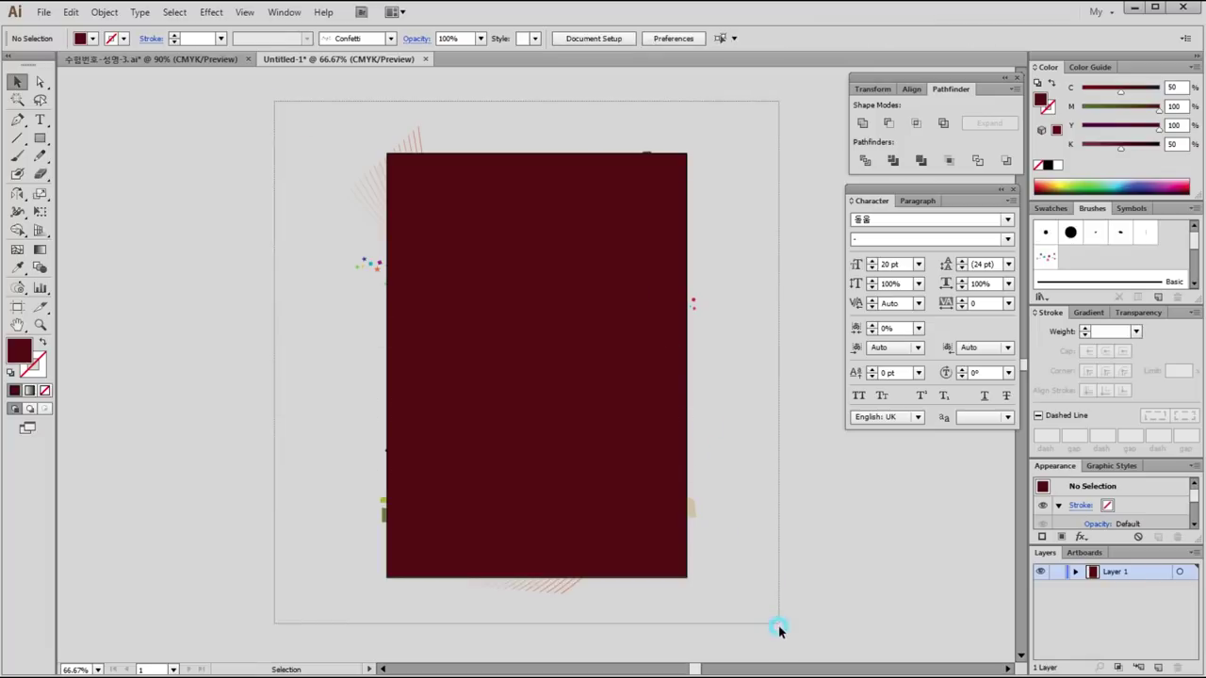
right_click(554, 272)
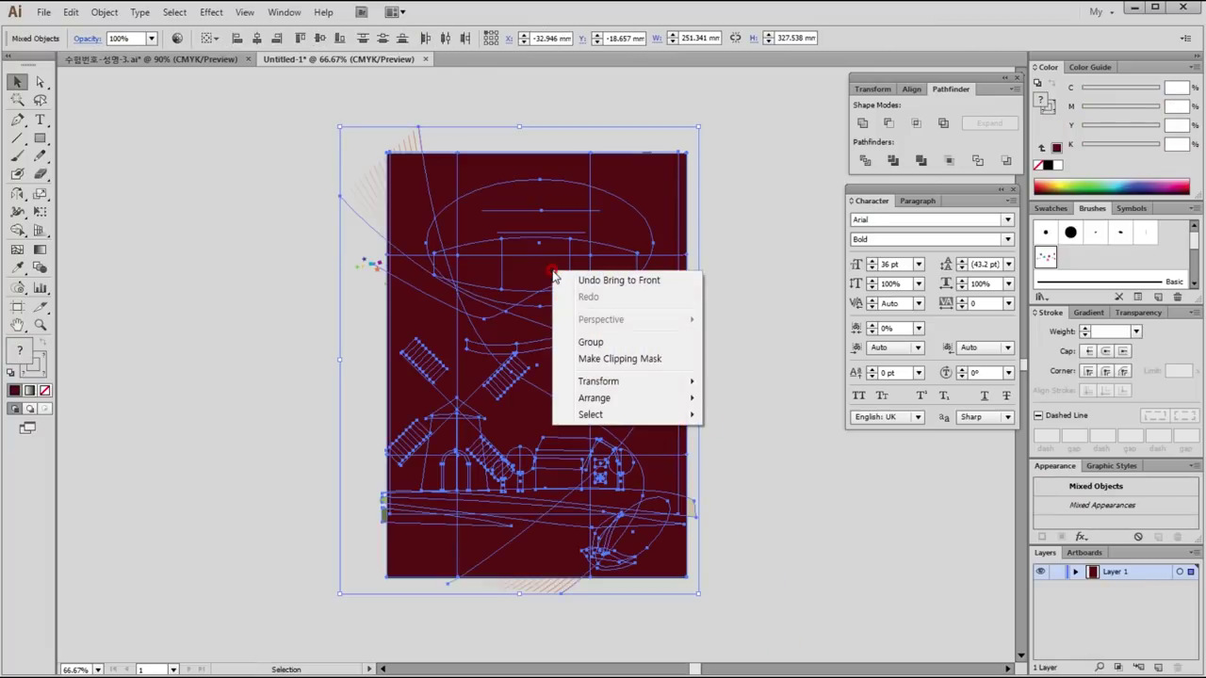
click(644, 361)
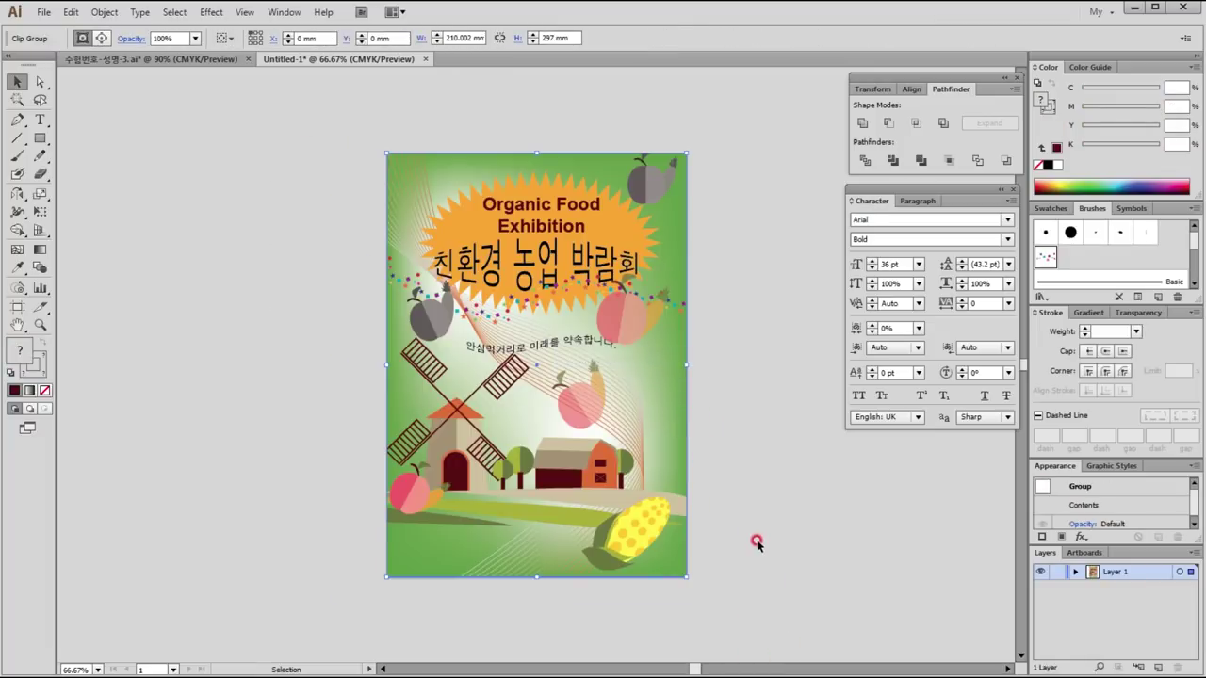
click(845, 623)
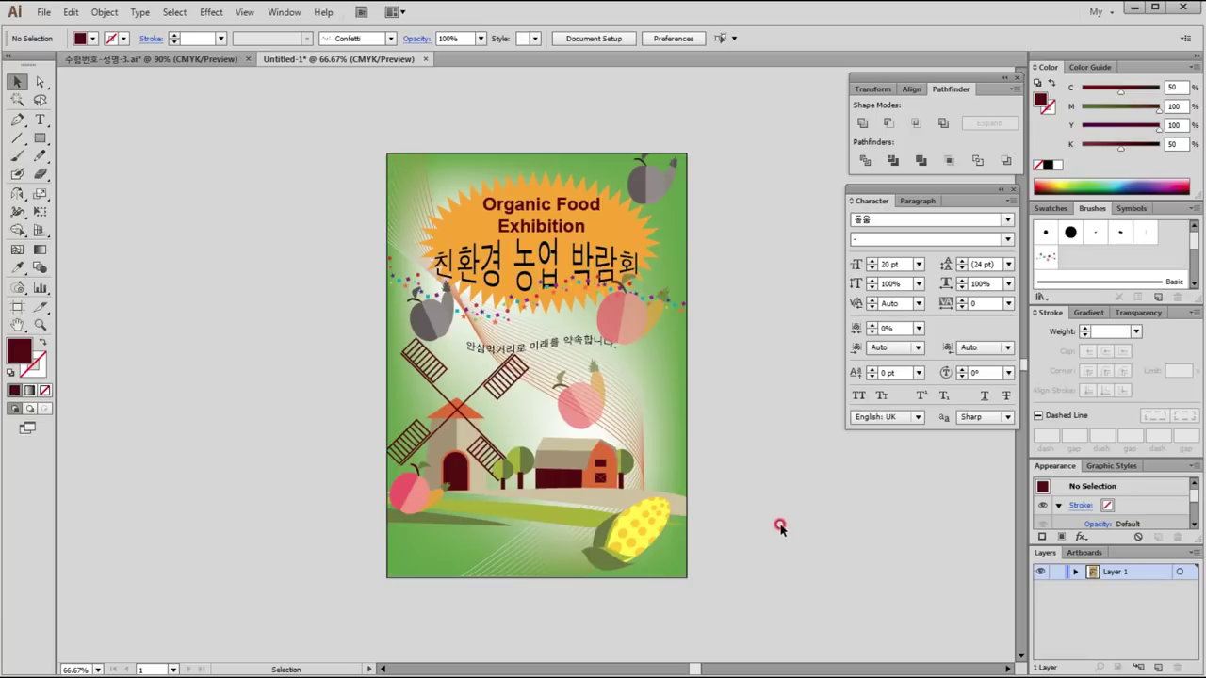